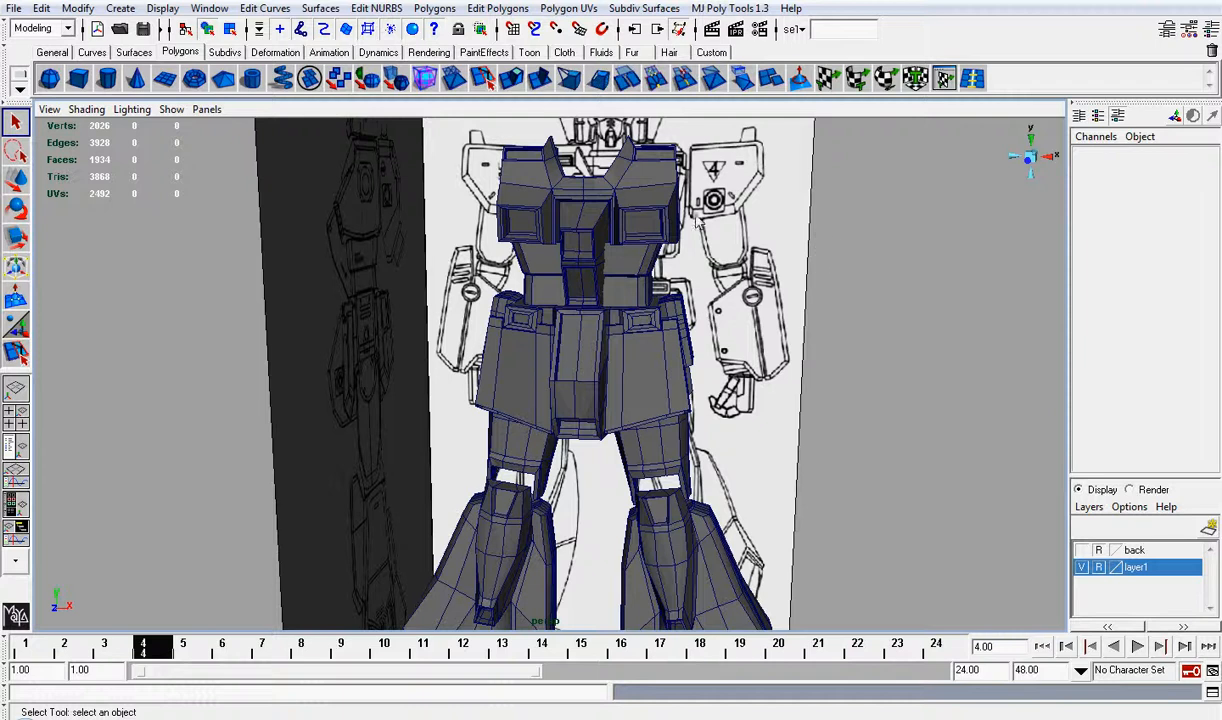
Step: Delete all existing robot body meshes, keeping only the front and side reference planes
{"action": "scroll", "coordinate": [697, 220], "scroll_direction": "down", "scroll_amount": 5}
{"action": "left_click_drag", "start_coordinate": [490, 254], "coordinate": [843, 575]}
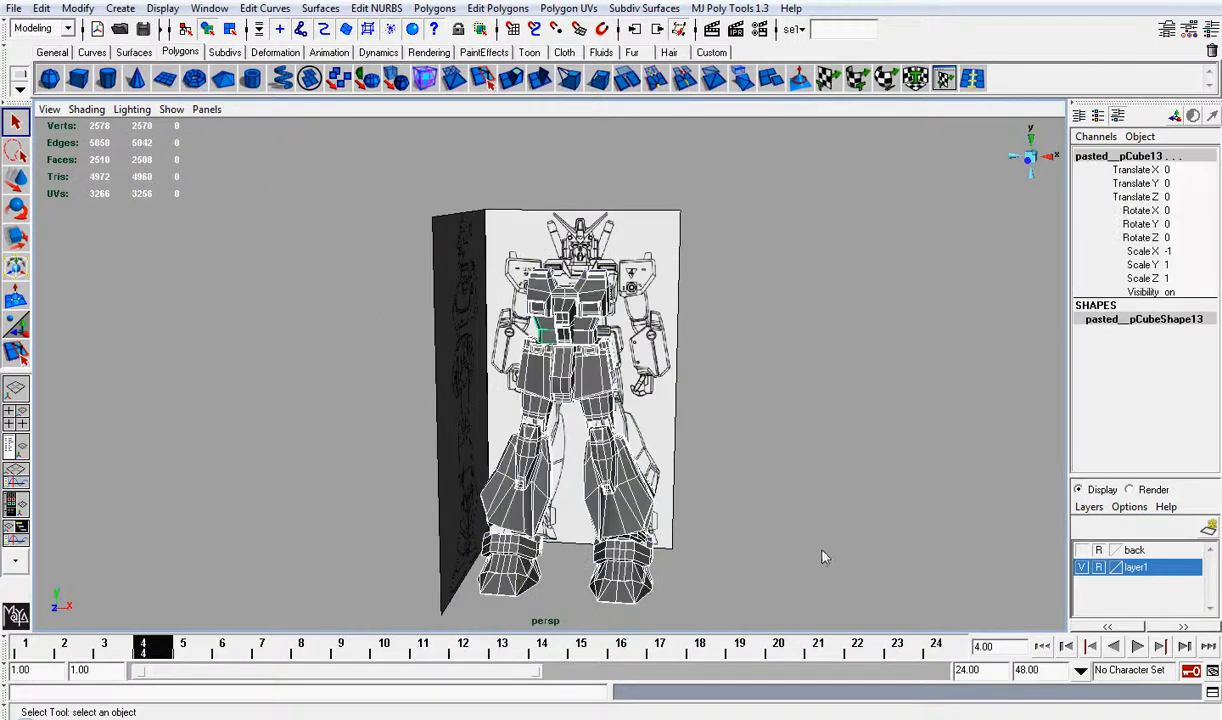
{"action": "key", "text": "Delete"}
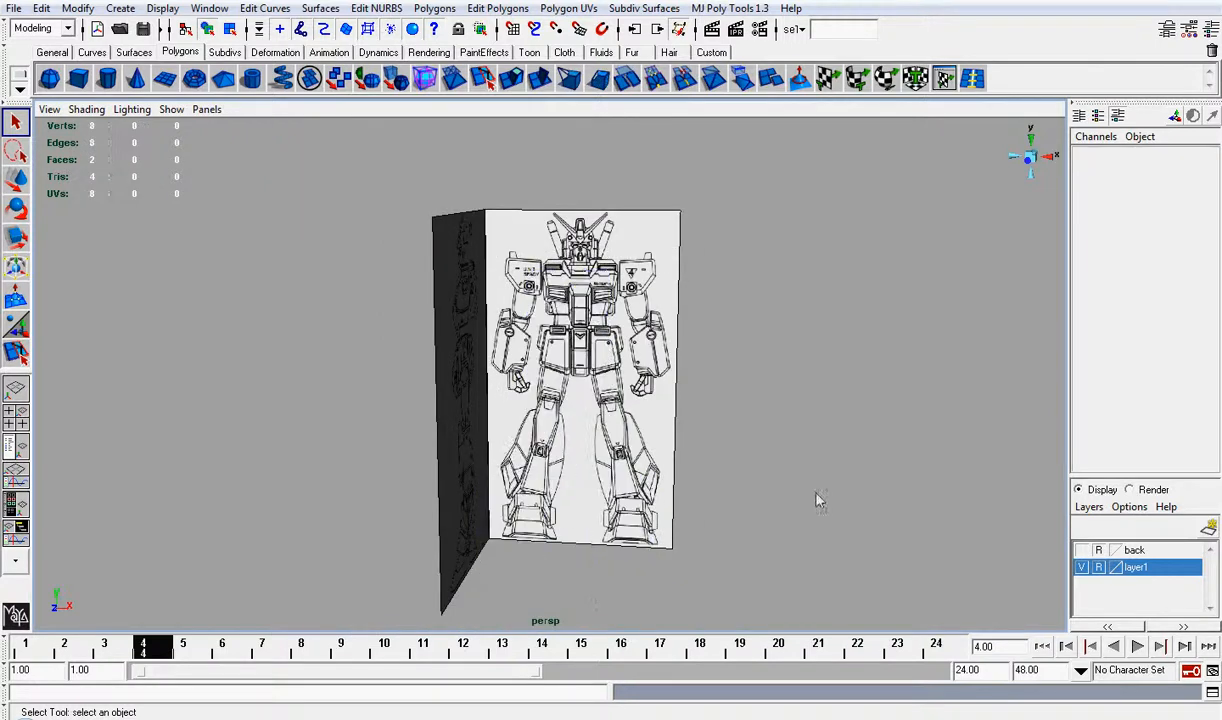
Step: Create a polygon cube and raise it to chest height of the front reference, about 9 in Translate Y
{"action": "left_click", "coordinate": [1030, 163]}
{"action": "scroll", "coordinate": [827, 222], "scroll_direction": "up", "scroll_amount": 5}
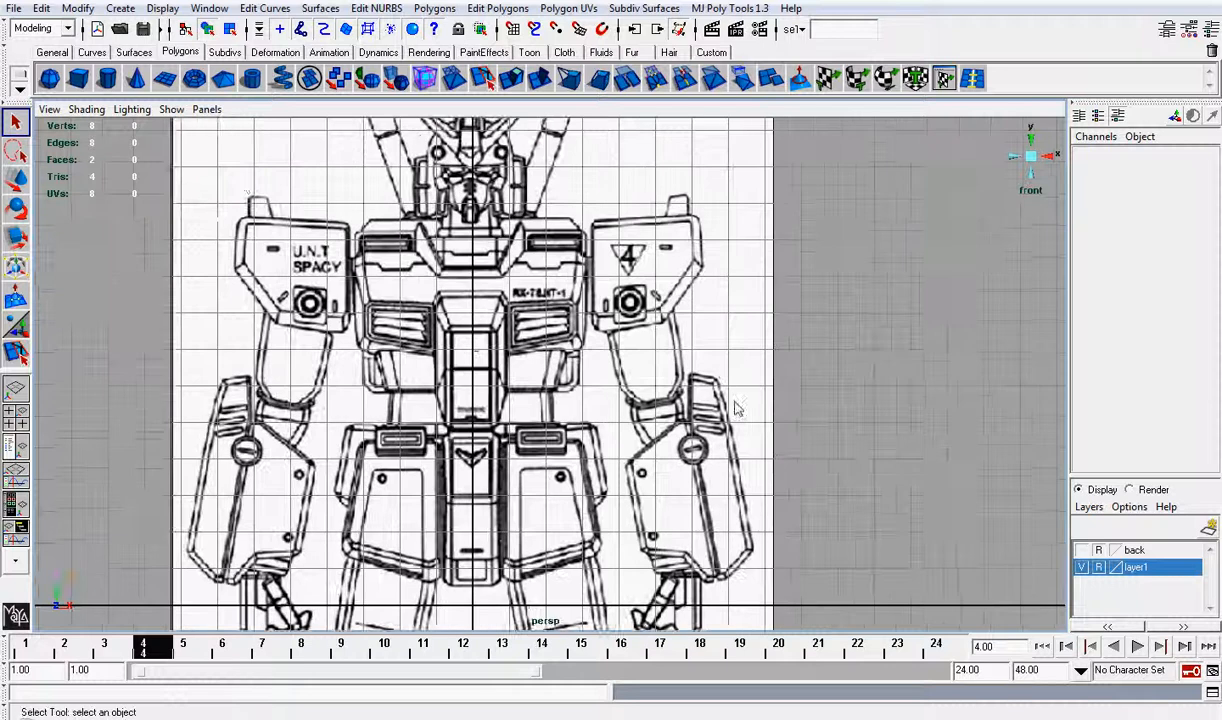
{"action": "middle_click_drag", "start_coordinate": [732, 405], "coordinate": [693, 381], "text": "alt"}
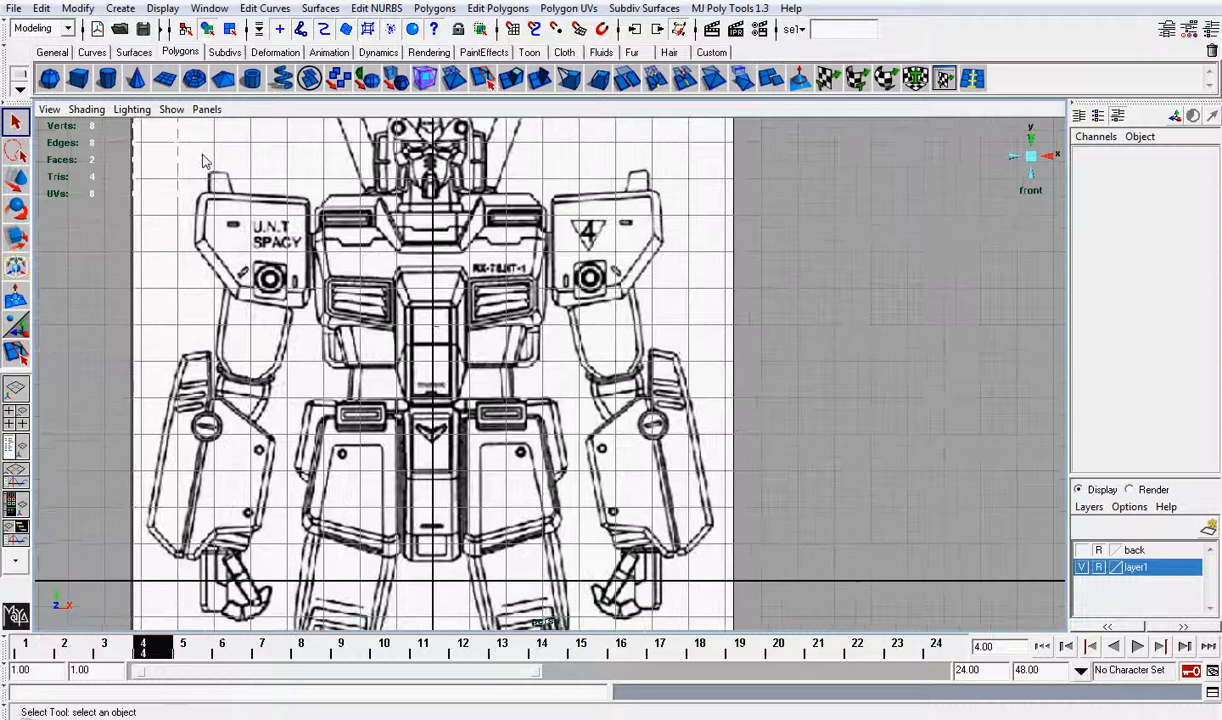
{"action": "left_click", "coordinate": [83, 84]}
{"action": "key", "text": "w"}
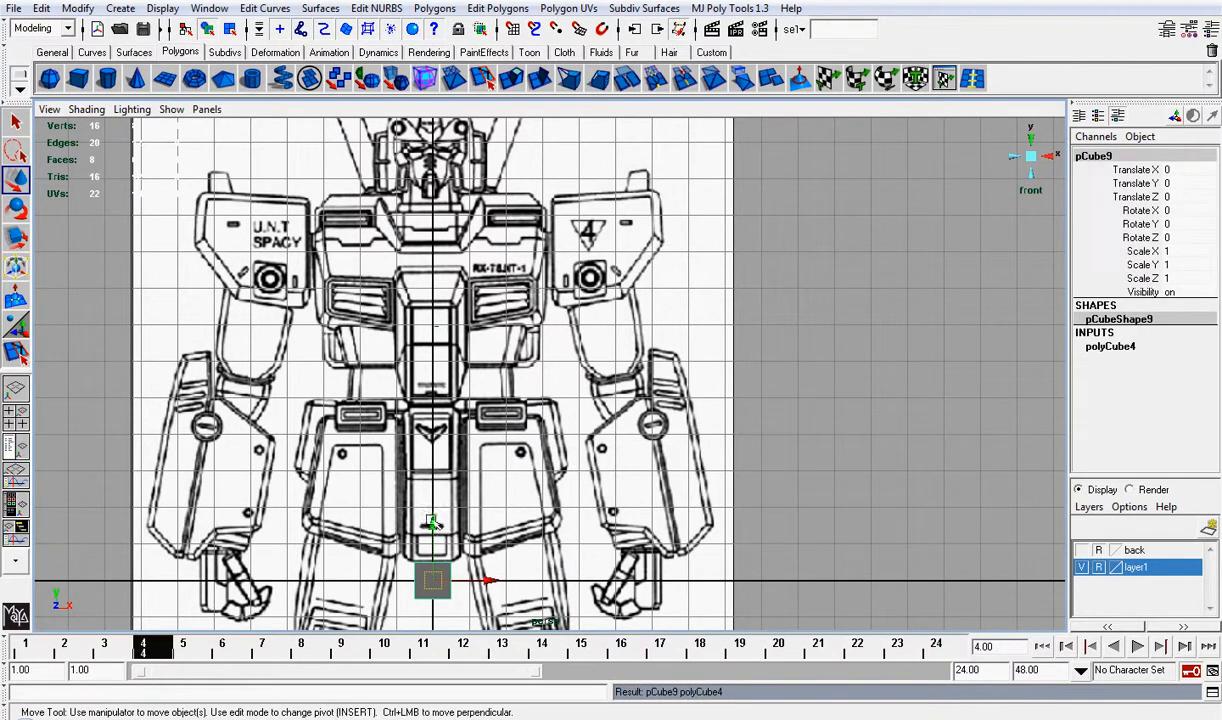
{"action": "left_click_drag", "start_coordinate": [432, 522], "coordinate": [432, 193]}
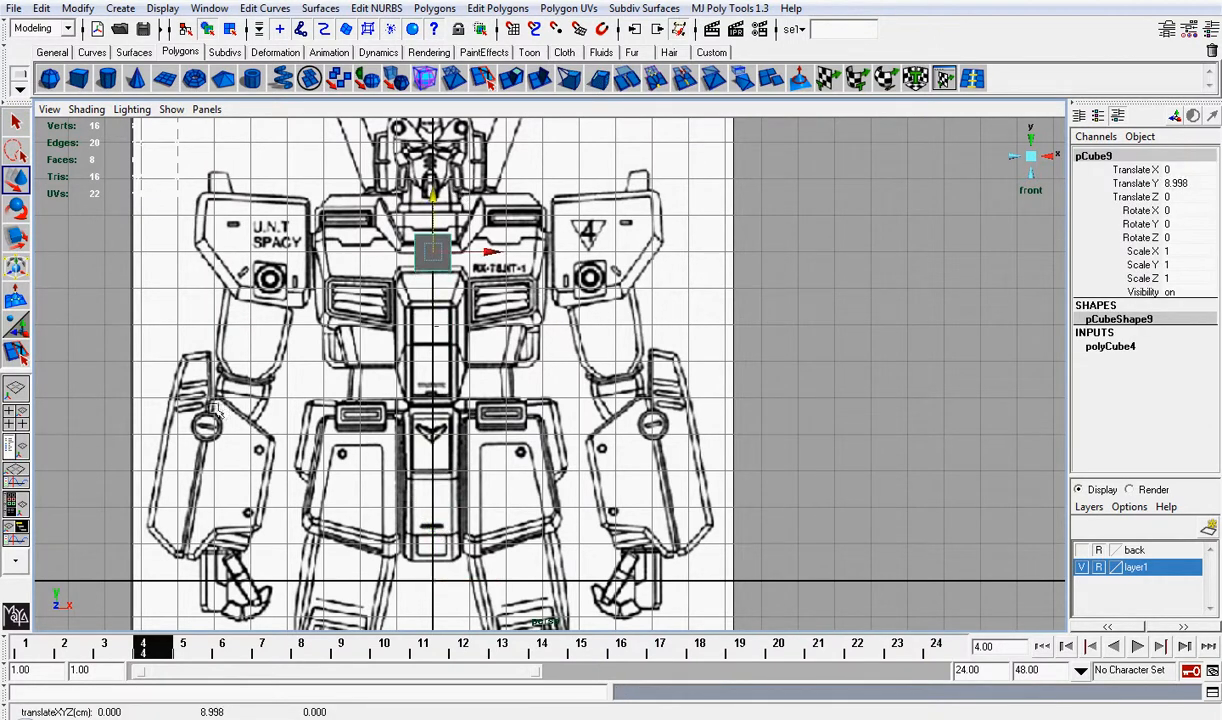
Step: Set up two side-by-side views, one front orthographic and one persp camera turned to the right side
{"action": "left_click", "coordinate": [21, 410]}
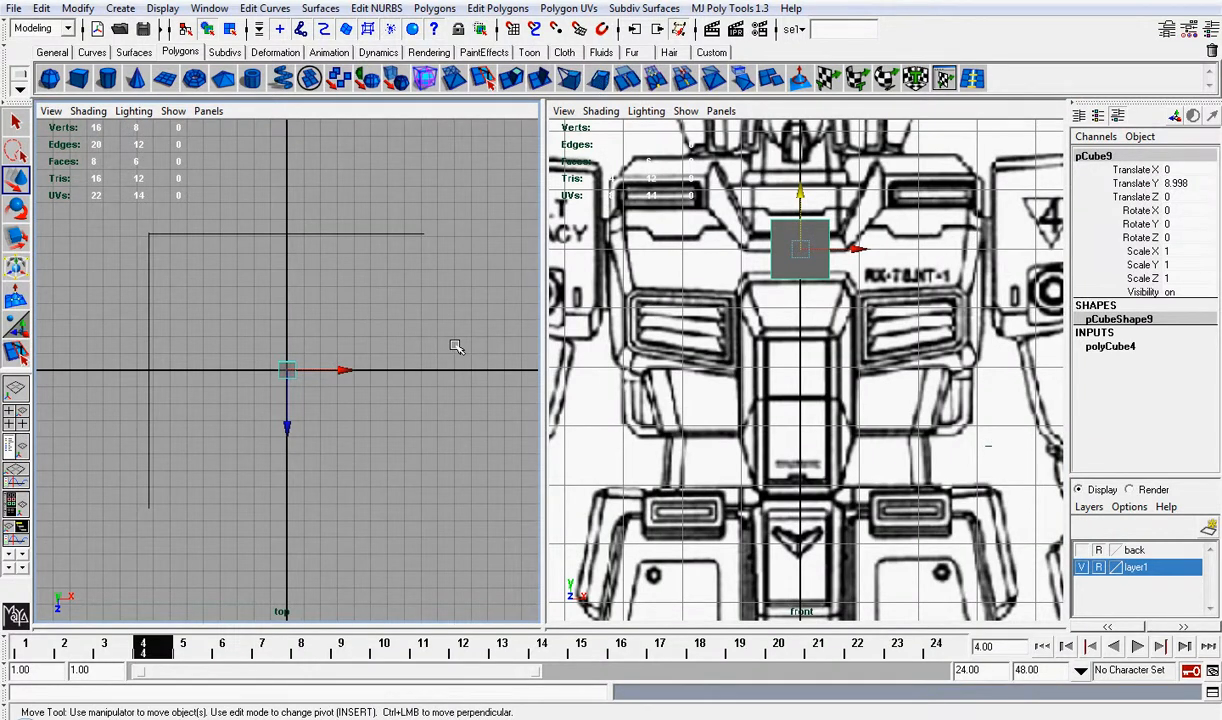
{"action": "left_click", "coordinate": [205, 111]}
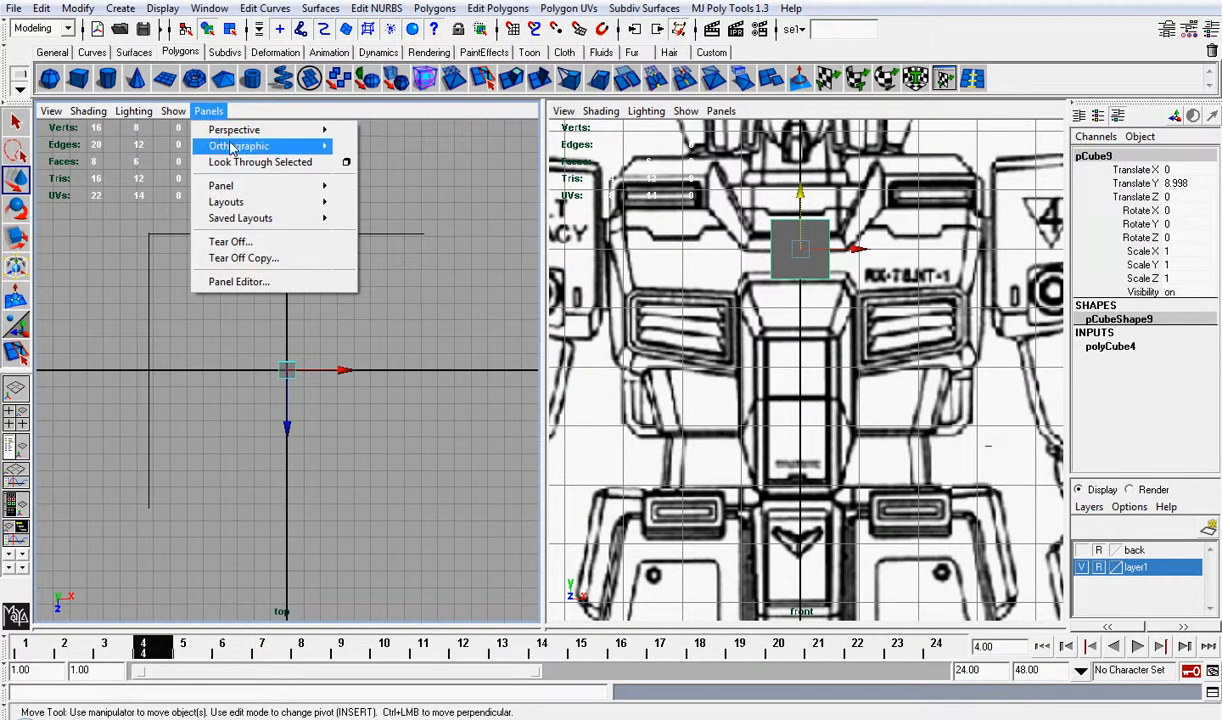
{"action": "mouse_move", "coordinate": [280, 146]}
{"action": "left_click", "coordinate": [370, 148]}
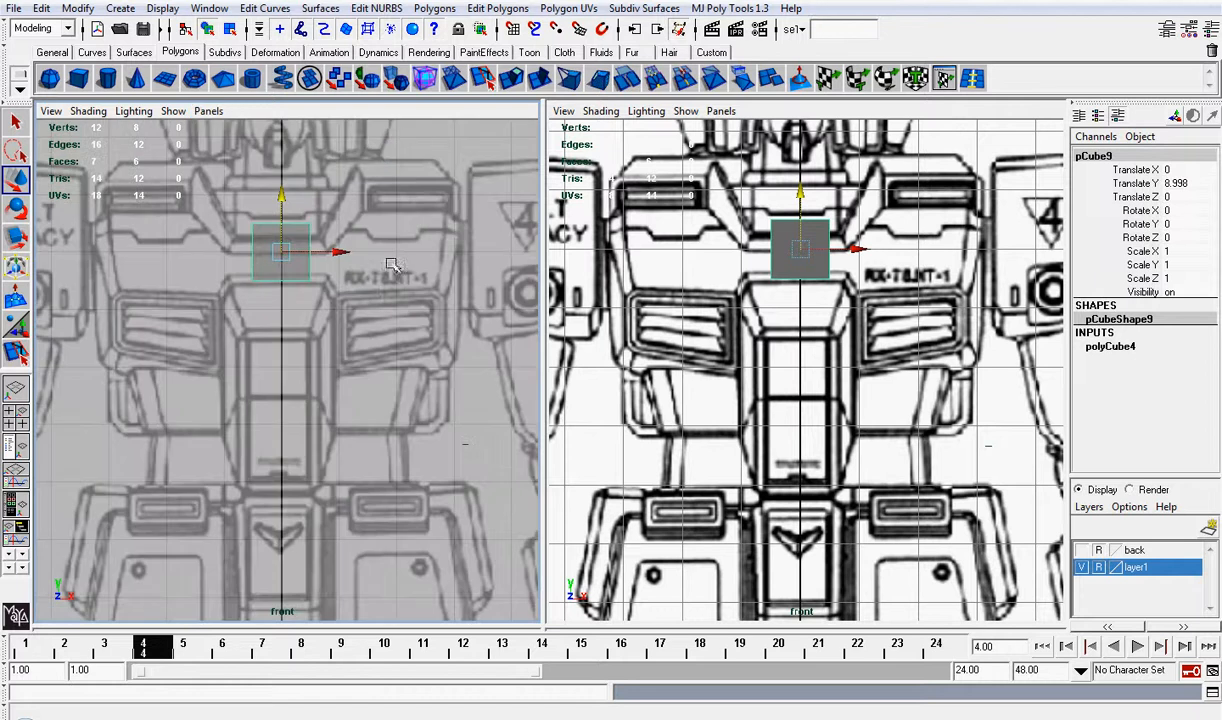
{"action": "middle_click_drag", "start_coordinate": [372, 238], "coordinate": [172, 298], "text": "alt"}
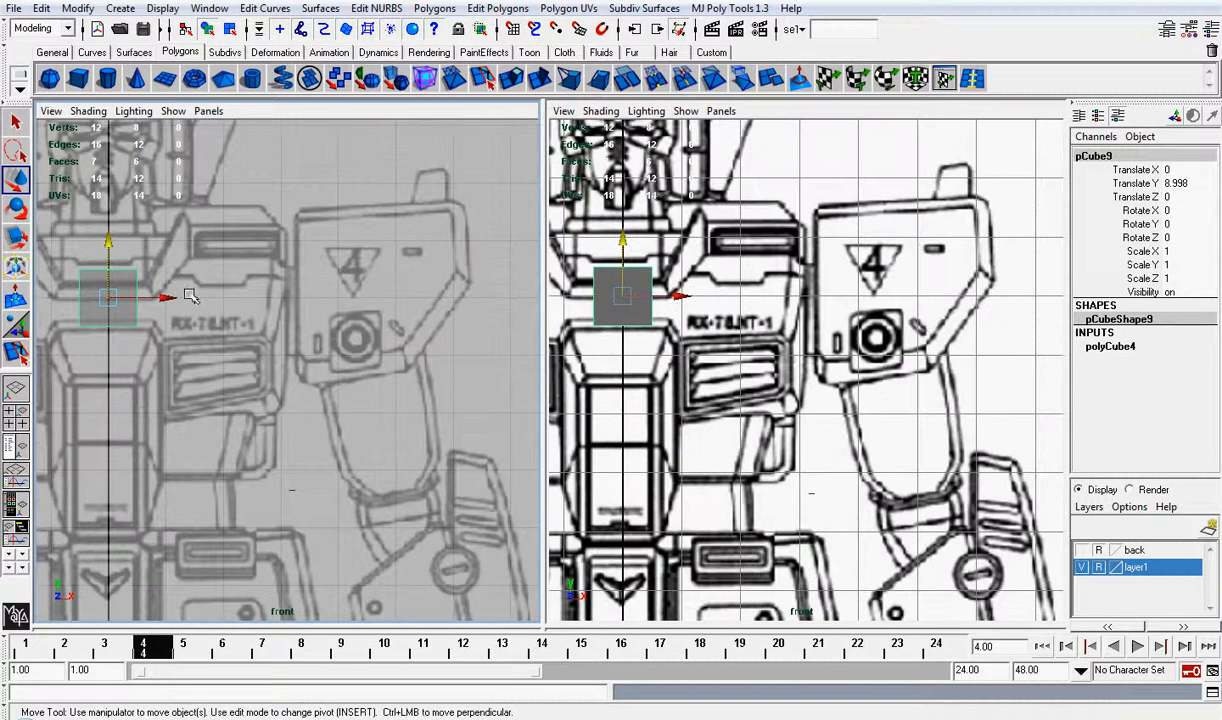
{"action": "left_click", "coordinate": [722, 112]}
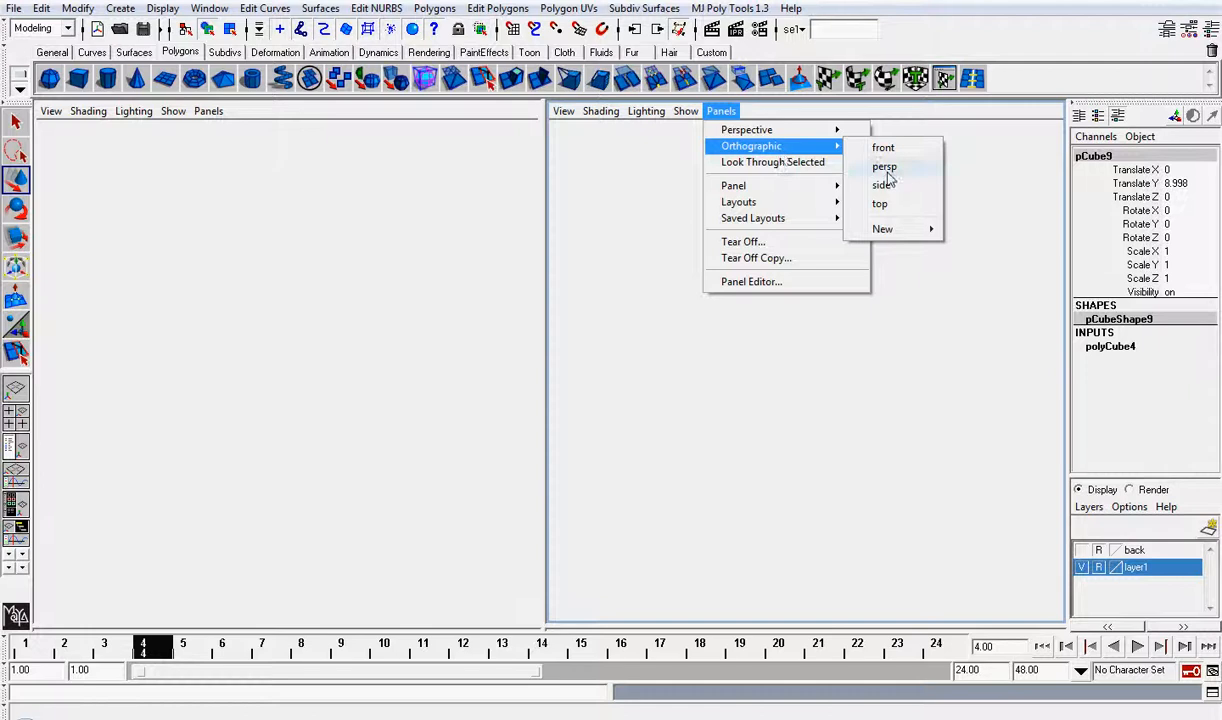
{"action": "left_click", "coordinate": [886, 167]}
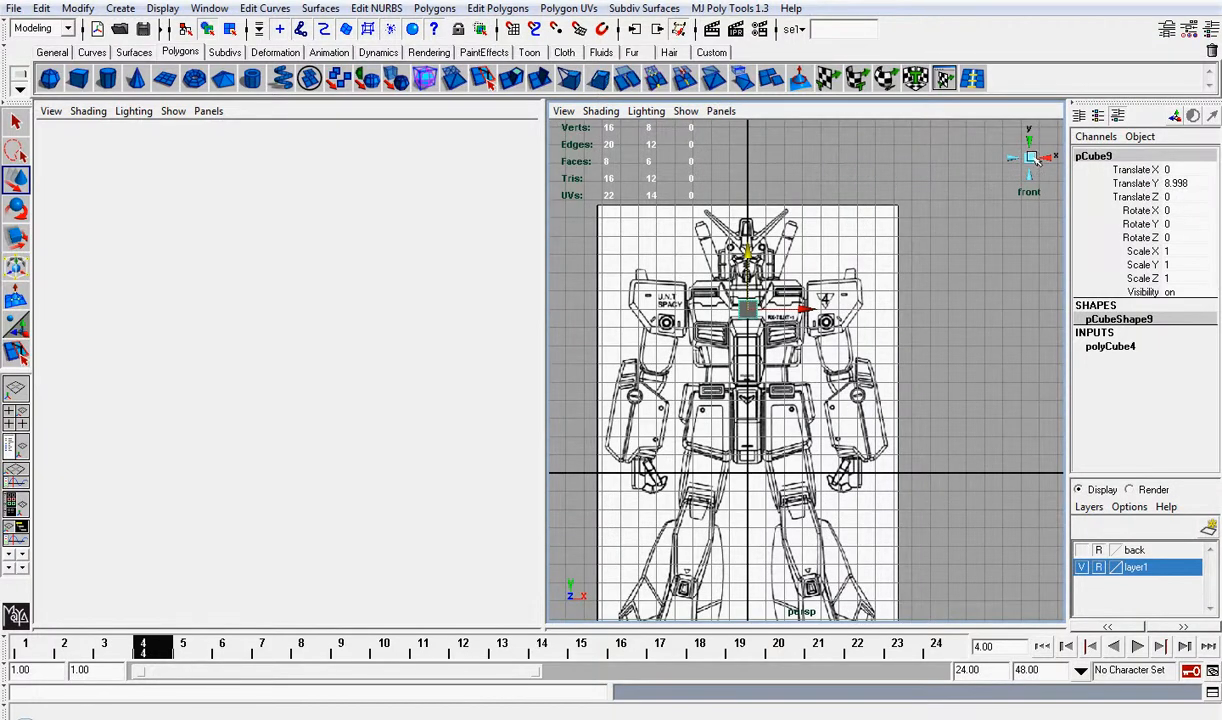
{"action": "left_click", "coordinate": [1032, 157]}
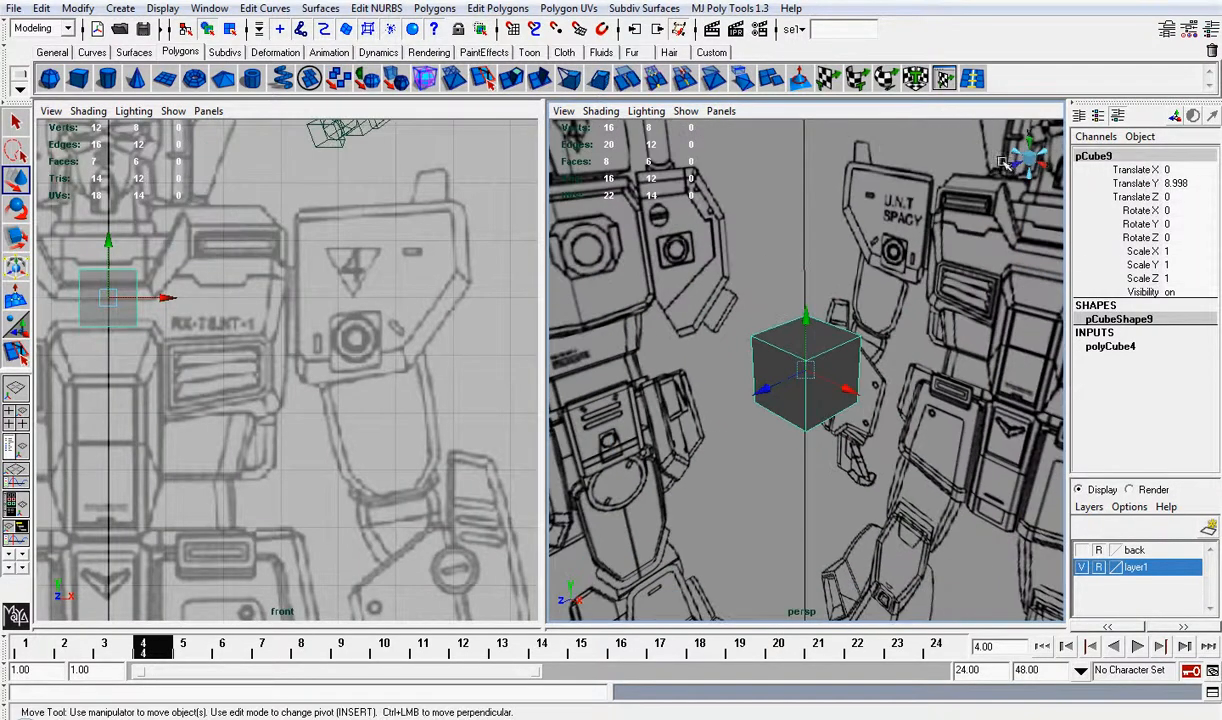
{"action": "left_click", "coordinate": [1052, 163]}
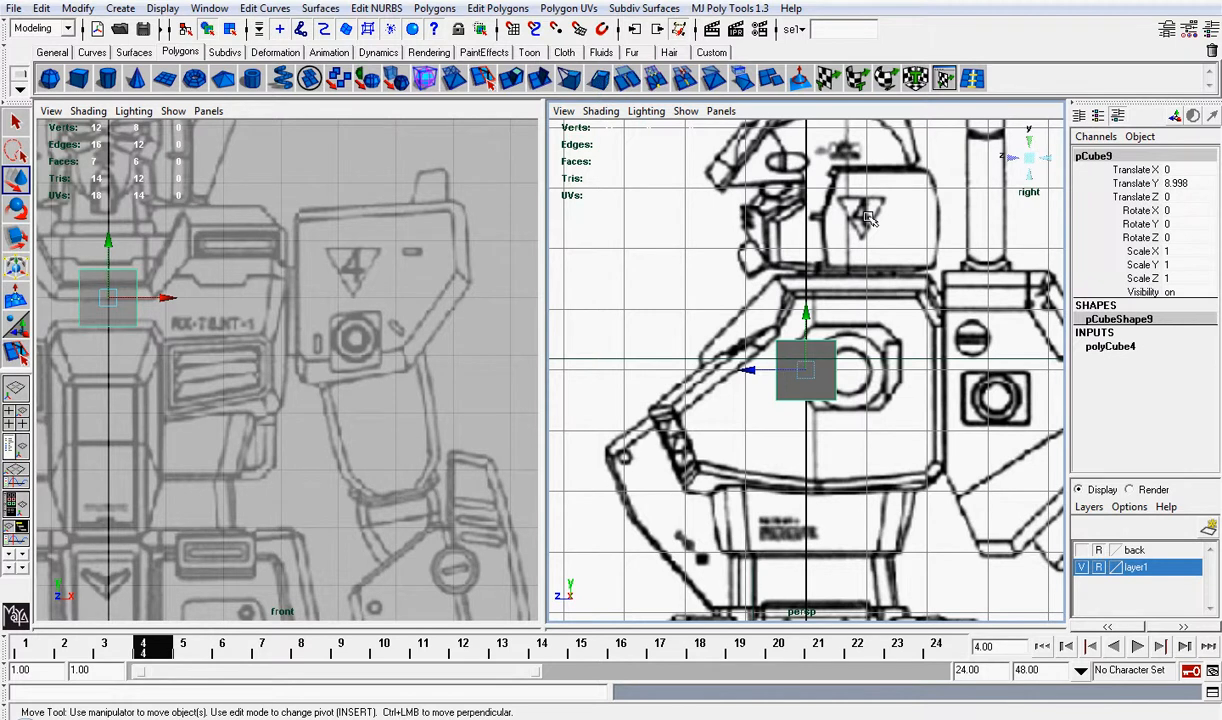
Step: Move the cube onto the shoulder armour, Translate X about 4.65, and flatten its depth to about 0.19 in Scale Z
{"action": "left_click_drag", "start_coordinate": [174, 296], "coordinate": [395, 278]}
{"action": "right_click_drag", "start_coordinate": [395, 278], "coordinate": [437, 276], "text": "alt"}
{"action": "middle_click_drag", "start_coordinate": [437, 276], "coordinate": [333, 322], "text": "alt"}
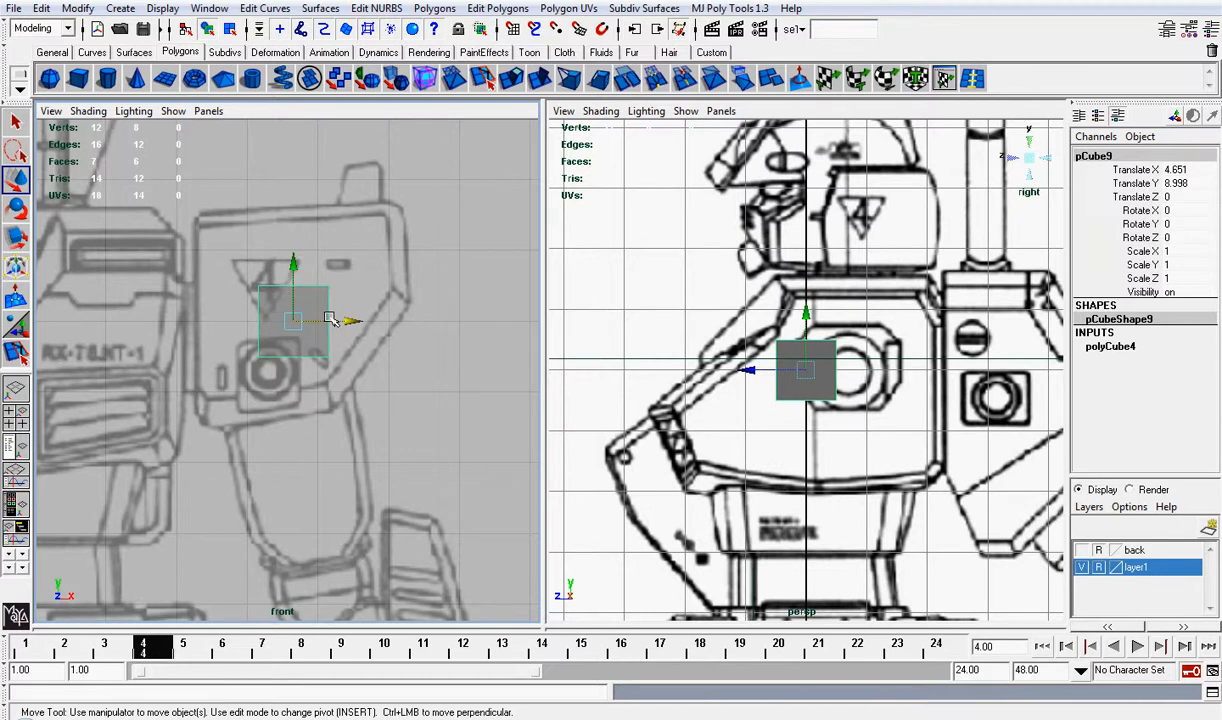
{"action": "key", "text": "r"}
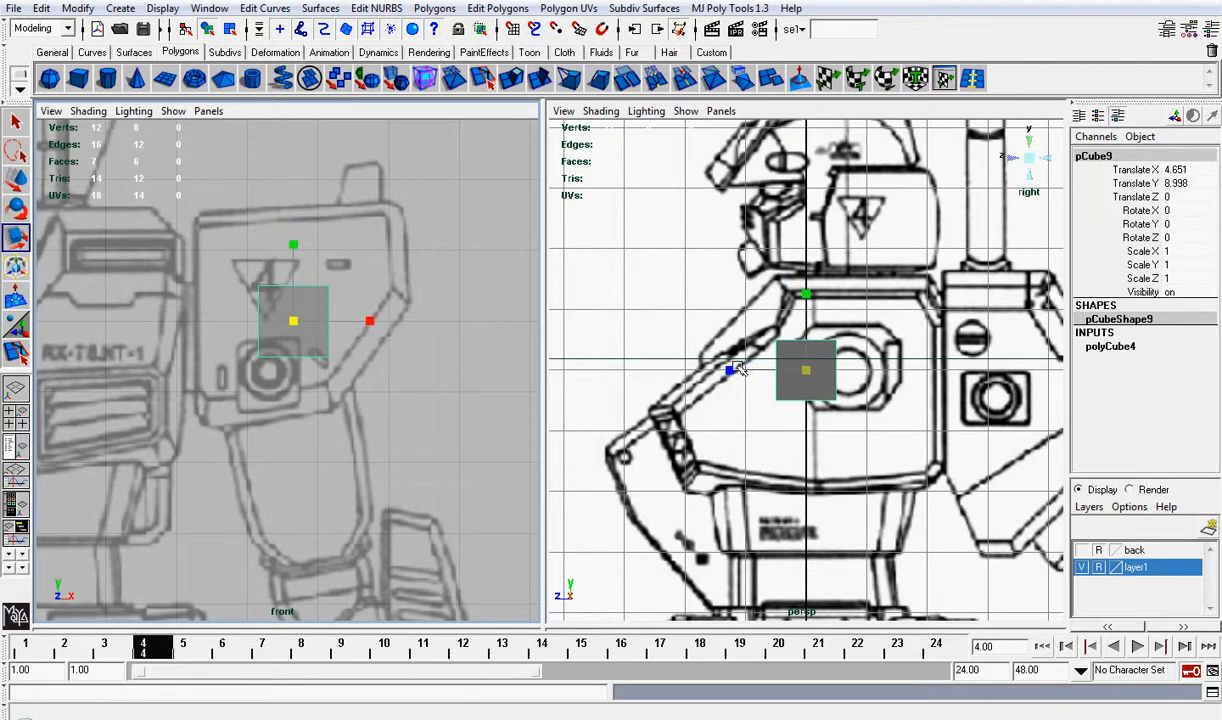
{"action": "left_click_drag", "start_coordinate": [737, 368], "coordinate": [793, 372]}
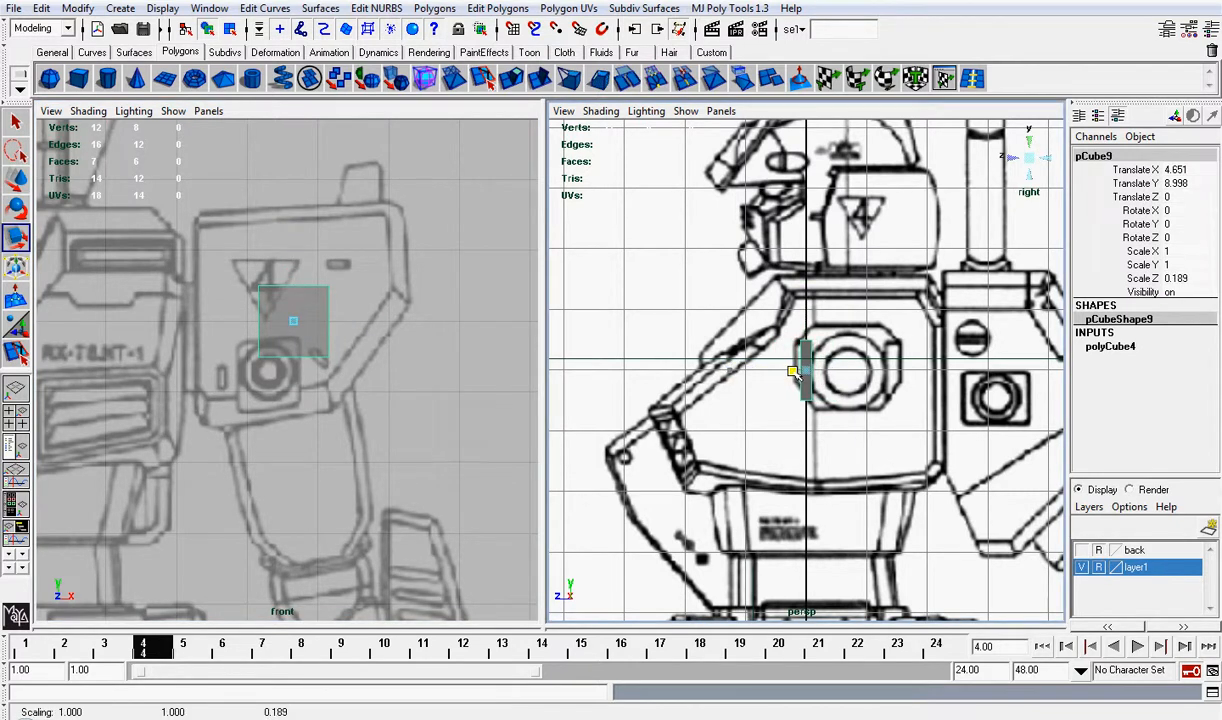
Step: Scale the flattened cube up and fit its corner vertices to the shoulder armour outline in the front reference
{"action": "scroll", "coordinate": [364, 303], "scroll_direction": "up", "scroll_amount": 1}
{"action": "left_click_drag", "start_coordinate": [296, 310], "coordinate": [398, 255]}
{"action": "key", "text": "w"}
{"action": "right_click_drag", "start_coordinate": [357, 224], "coordinate": [308, 227]}
{"action": "left_click_drag", "start_coordinate": [162, 380], "coordinate": [187, 428]}
{"action": "left_click_drag", "start_coordinate": [405, 445], "coordinate": [337, 411]}
{"action": "left_click_drag", "start_coordinate": [436, 251], "coordinate": [389, 170]}
{"action": "left_click", "coordinate": [187, 205]}
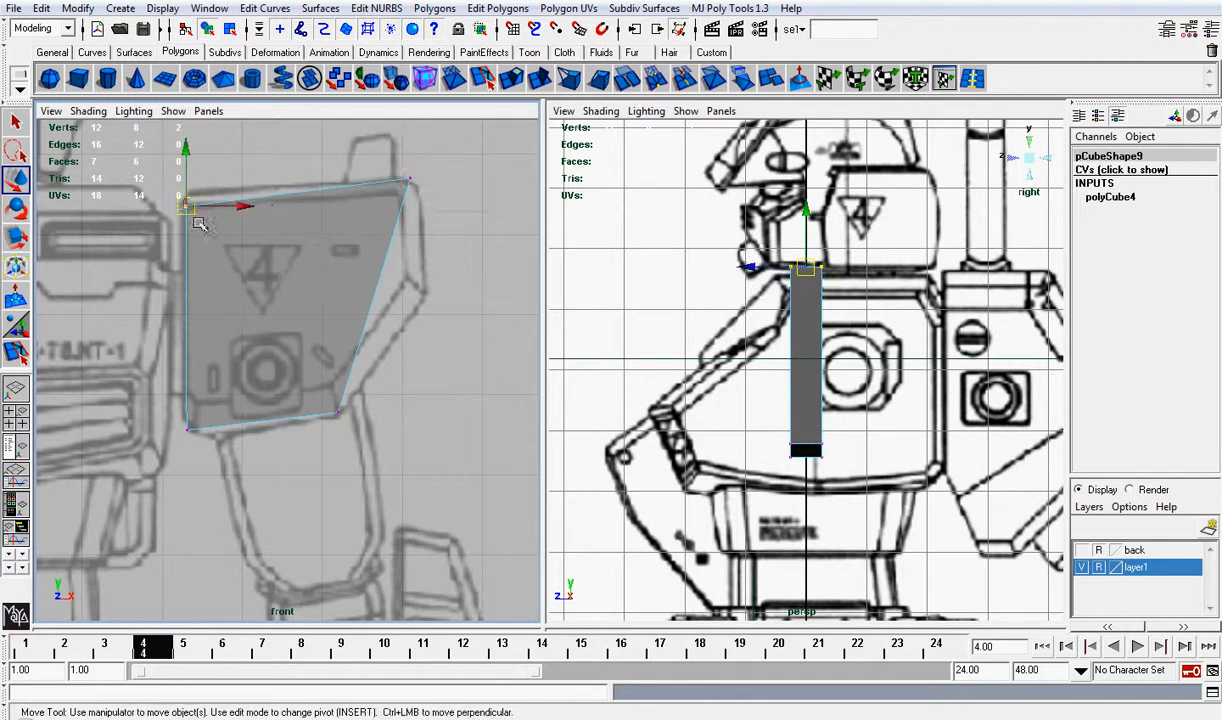
{"action": "left_click_drag", "start_coordinate": [186, 171], "coordinate": [190, 163]}
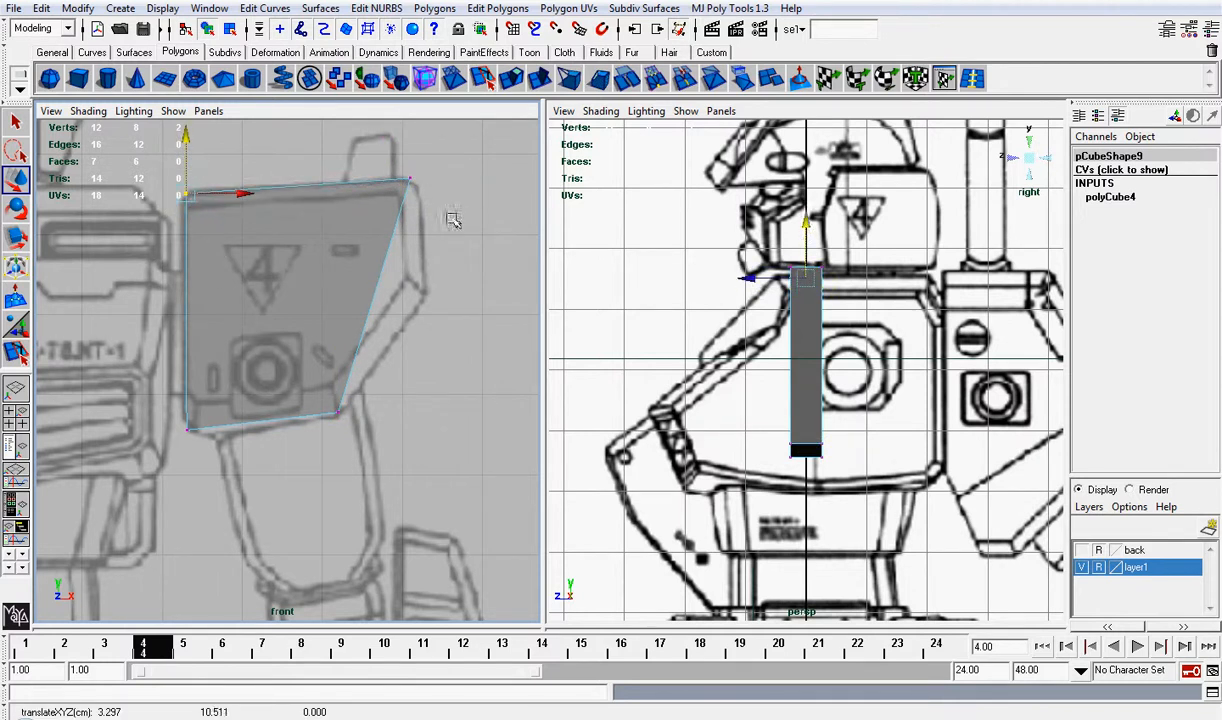
Step: Move the slab's rear vertices forward to the centre grid line, halving its thickness in the side view
{"action": "left_click", "coordinate": [802, 234]}
{"action": "left_click_drag", "start_coordinate": [812, 236], "coordinate": [900, 480]}
{"action": "left_click_drag", "start_coordinate": [768, 362], "coordinate": [748, 361]}
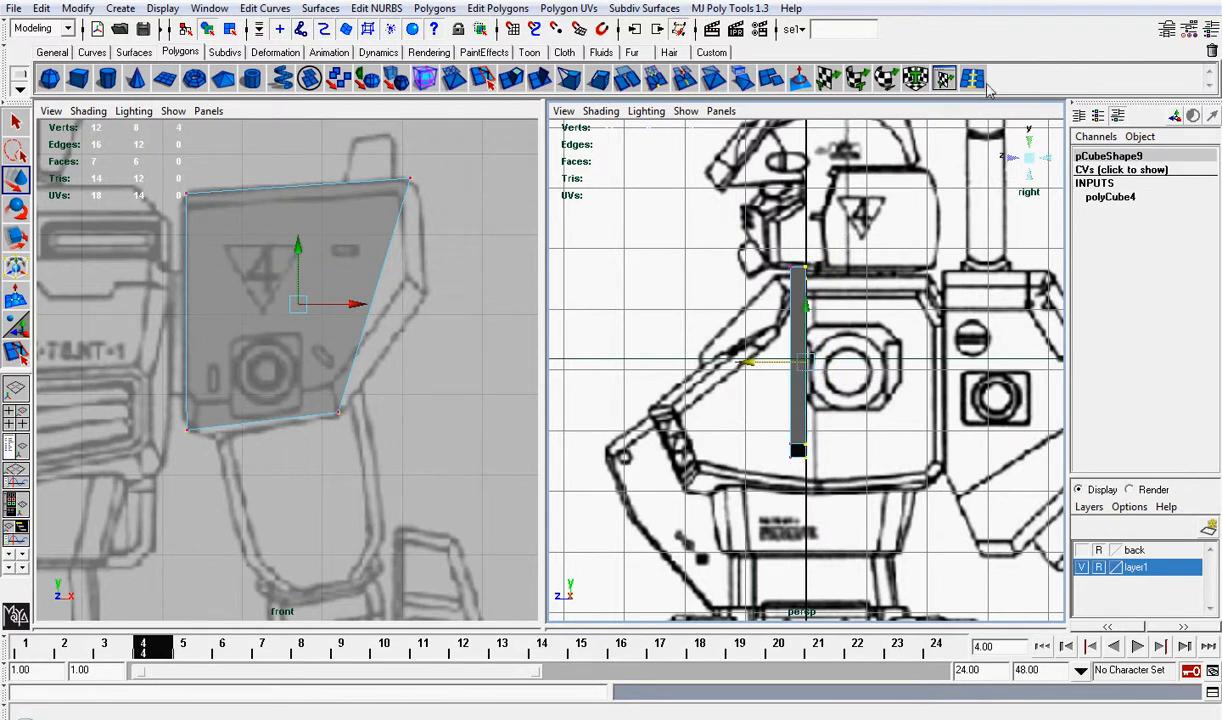
Step: Insert a horizontal edge loop across the shoulder slab and pull its outer vertices out to the armour's side corner
{"action": "left_click", "coordinate": [972, 80]}
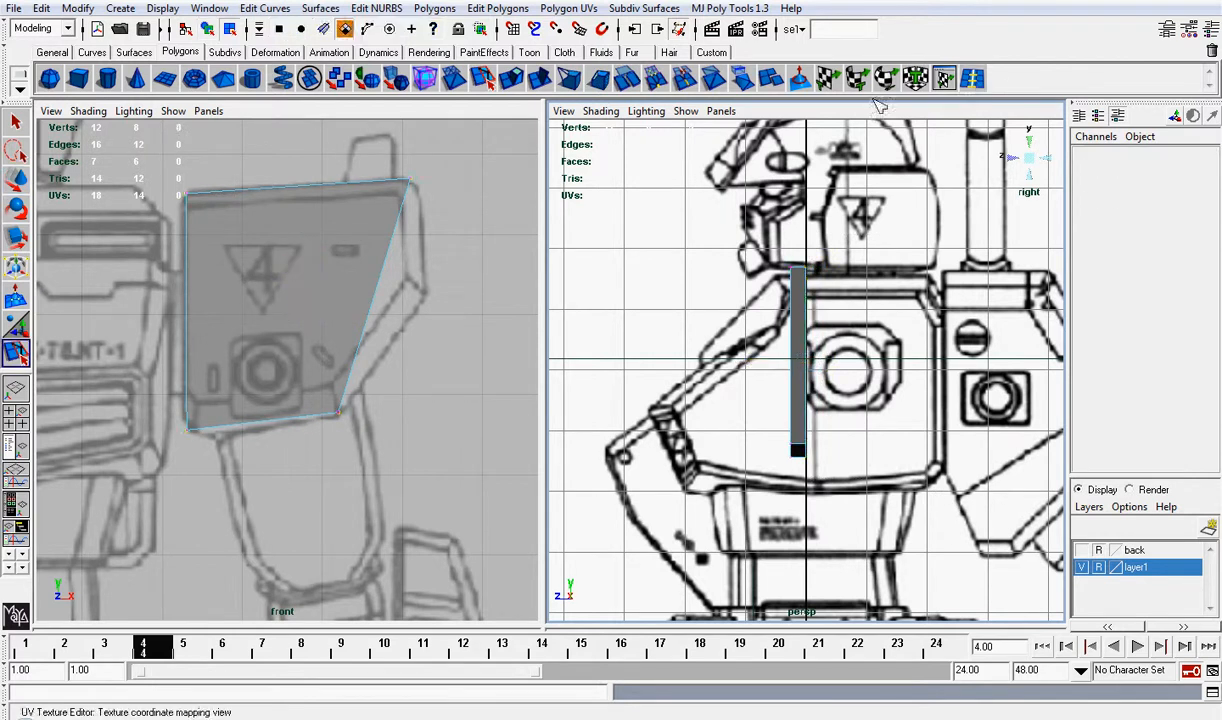
{"action": "left_click", "coordinate": [378, 283]}
{"action": "key", "text": "q"}
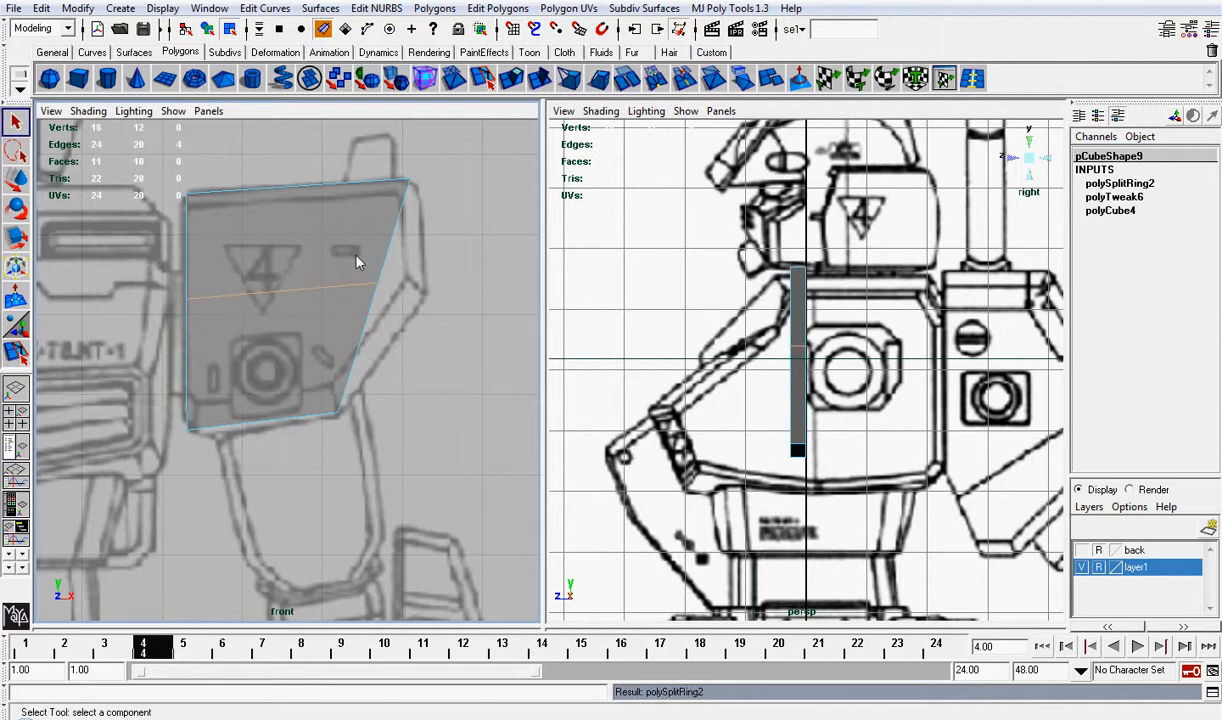
{"action": "right_click_drag", "start_coordinate": [355, 262], "coordinate": [325, 264]}
{"action": "key", "text": "w"}
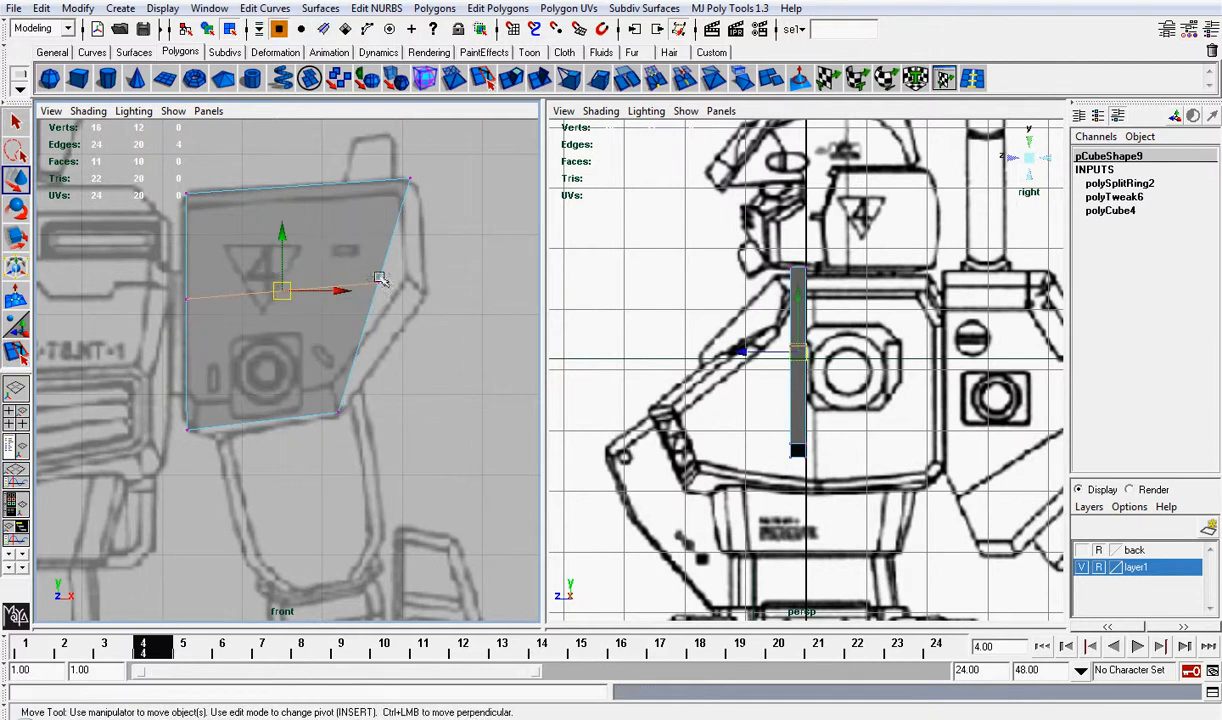
{"action": "left_click_drag", "start_coordinate": [392, 306], "coordinate": [425, 295]}
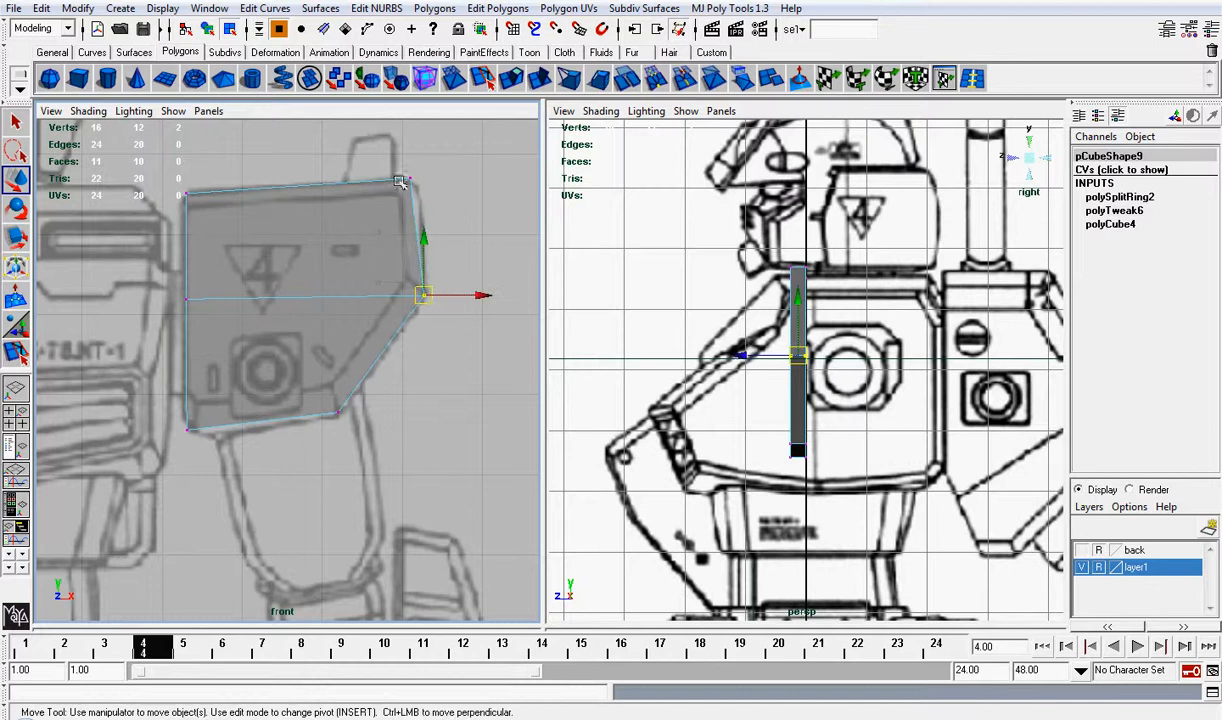
Step: Shift the slab's top outer vertices slightly outward and lower the edge loop's inner vertices to about 9.07 in Y
{"action": "left_click_drag", "start_coordinate": [383, 138], "coordinate": [460, 243]}
{"action": "left_click_drag", "start_coordinate": [471, 179], "coordinate": [478, 181]}
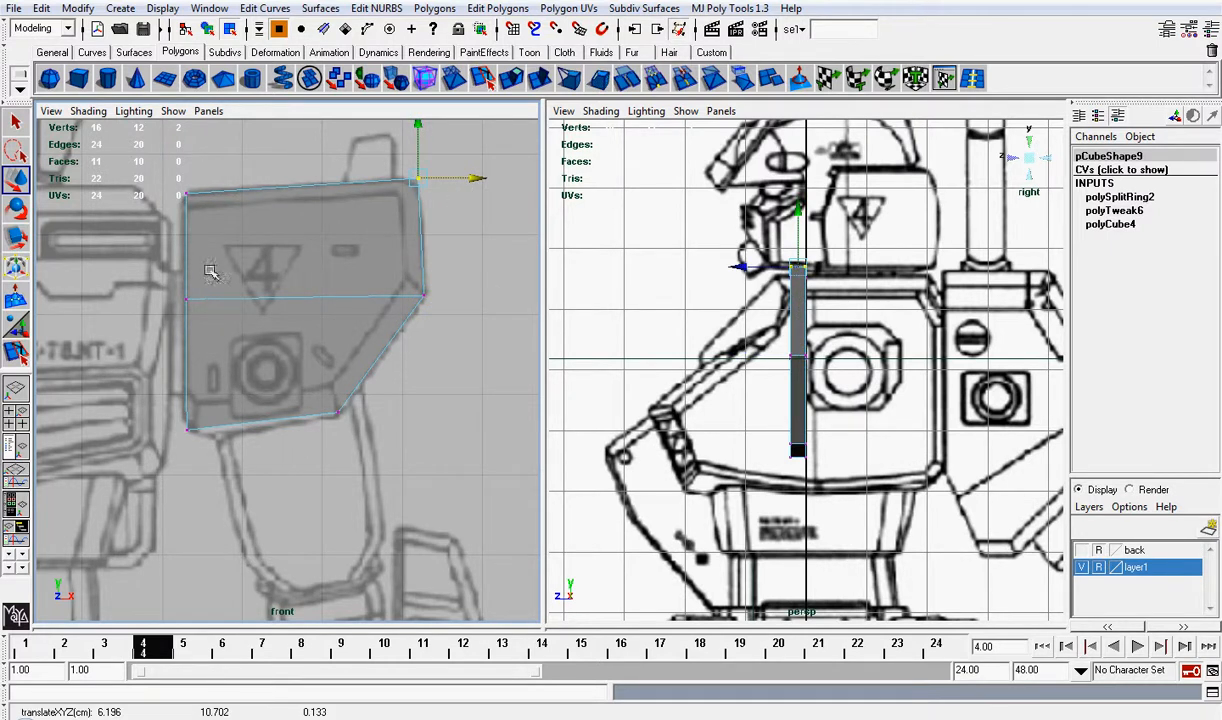
{"action": "left_click_drag", "start_coordinate": [163, 261], "coordinate": [246, 321]}
{"action": "left_click_drag", "start_coordinate": [187, 244], "coordinate": [188, 256]}
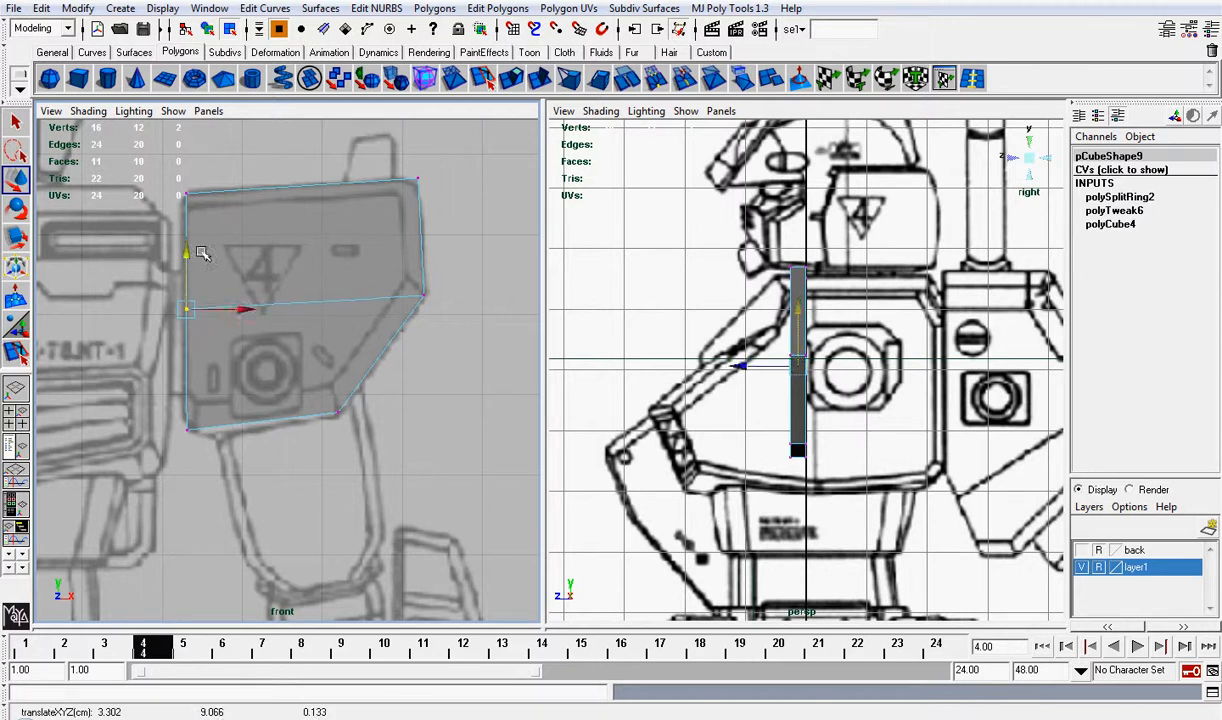
Step: Move the three outer vertices of the slab's front face inward along the reference's inner outline to form a bevelled edge
{"action": "left_click", "coordinate": [418, 181]}
{"action": "left_click_drag", "start_coordinate": [417, 182], "coordinate": [400, 191]}
{"action": "left_click", "coordinate": [423, 294]}
{"action": "left_click_drag", "start_coordinate": [423, 294], "coordinate": [397, 296]}
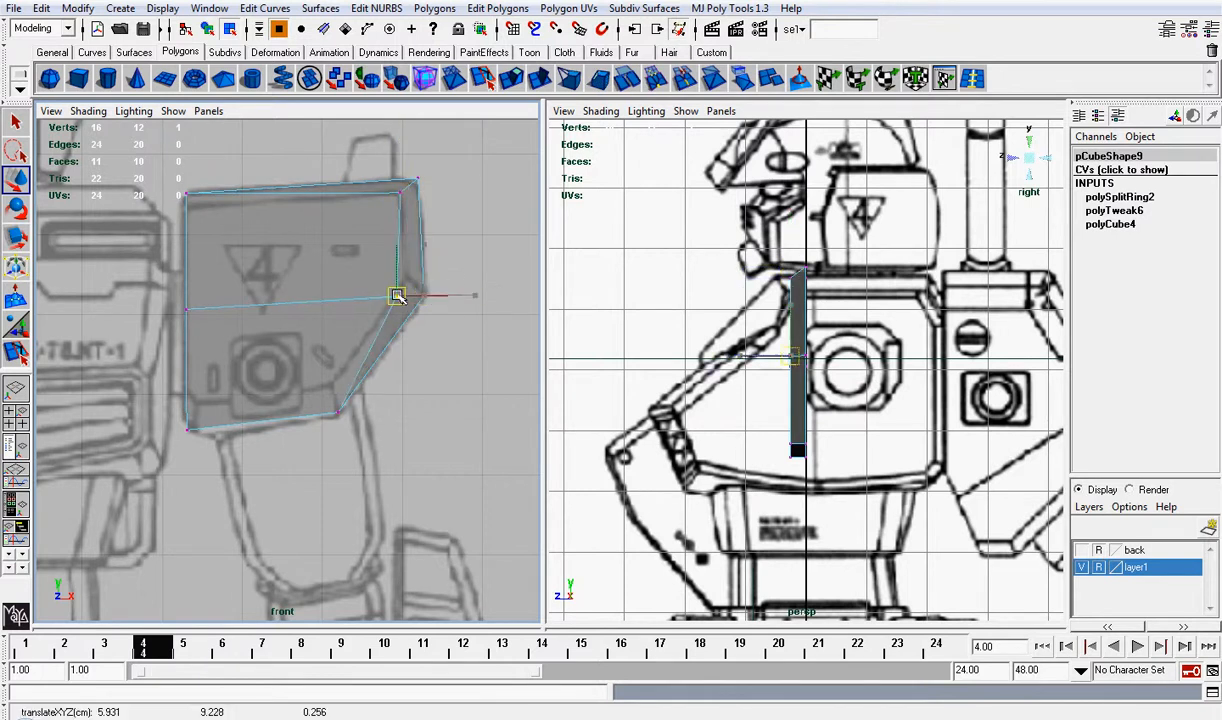
{"action": "left_click", "coordinate": [338, 413]}
{"action": "left_click_drag", "start_coordinate": [338, 411], "coordinate": [323, 390]}
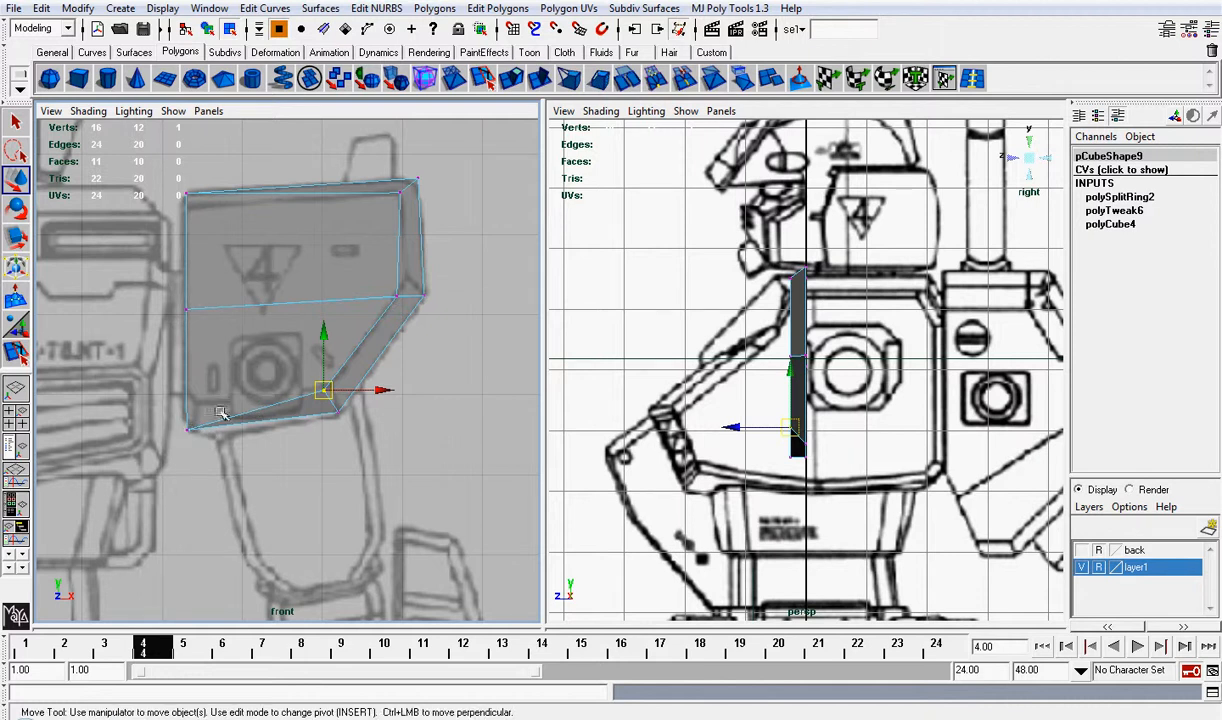
Step: Move the front face's bottom vertex on the torso side up and inward, to about X 3.46 and Y 7.86
{"action": "left_click", "coordinate": [1028, 158]}
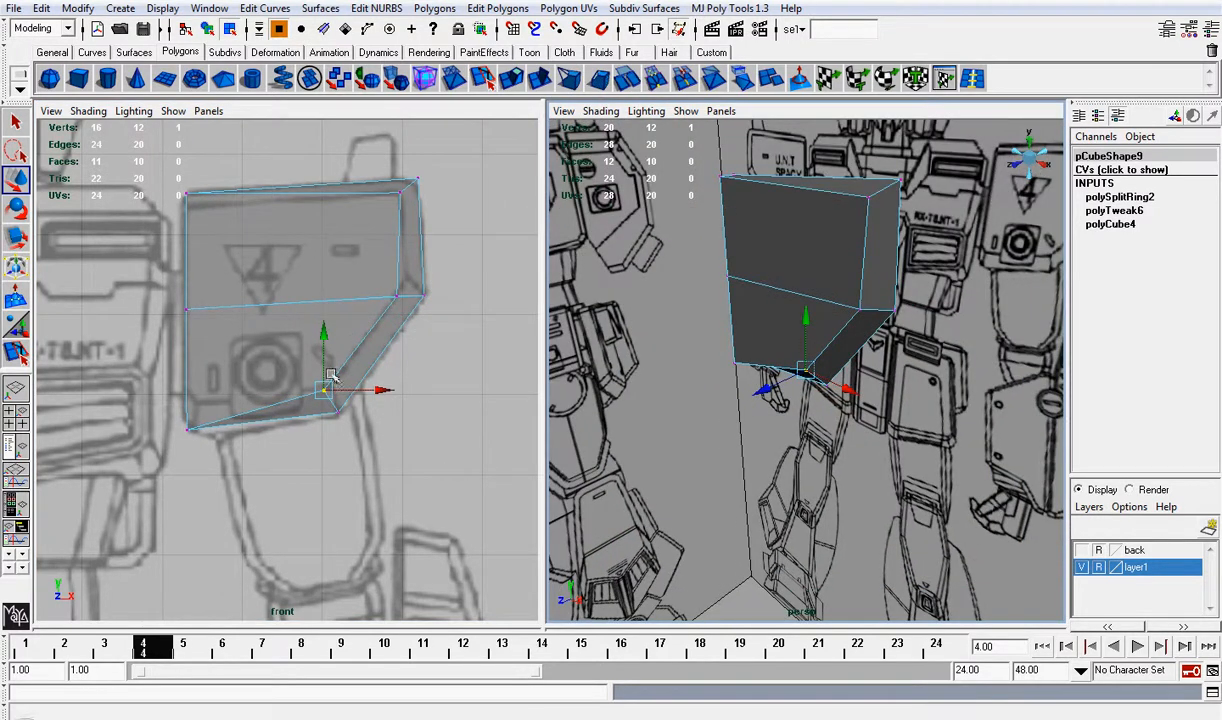
{"action": "left_click", "coordinate": [190, 429]}
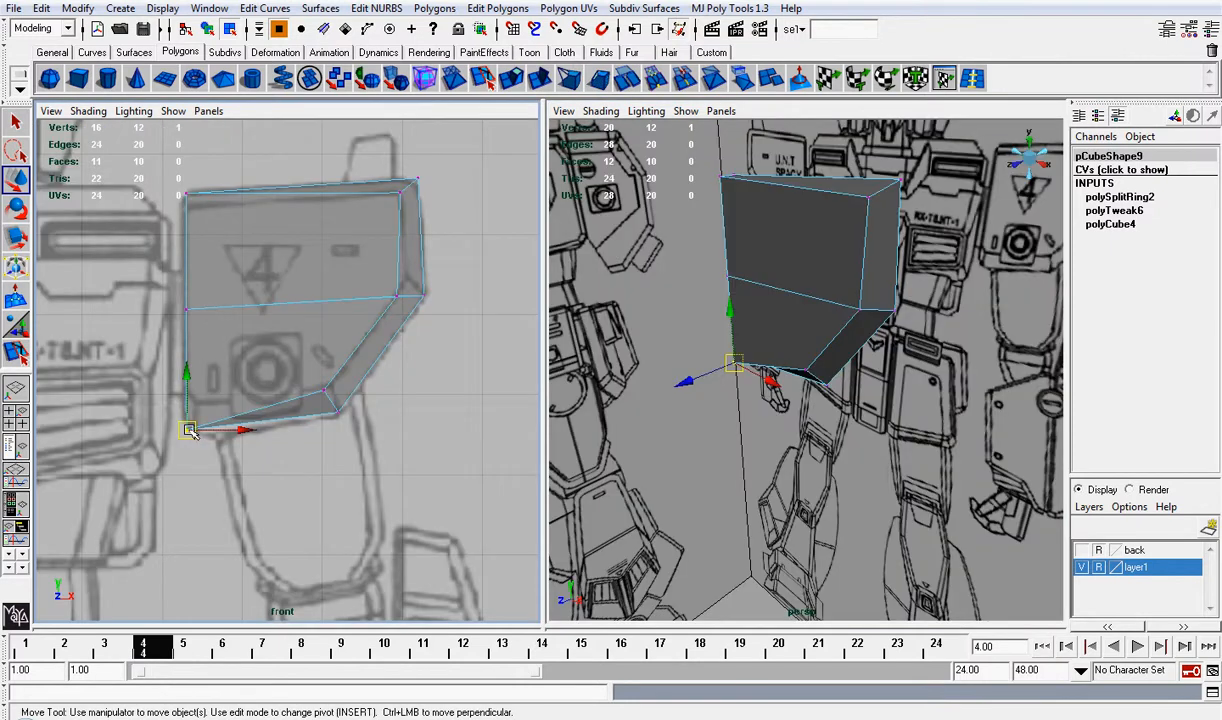
{"action": "left_click_drag", "start_coordinate": [190, 381], "coordinate": [190, 359]}
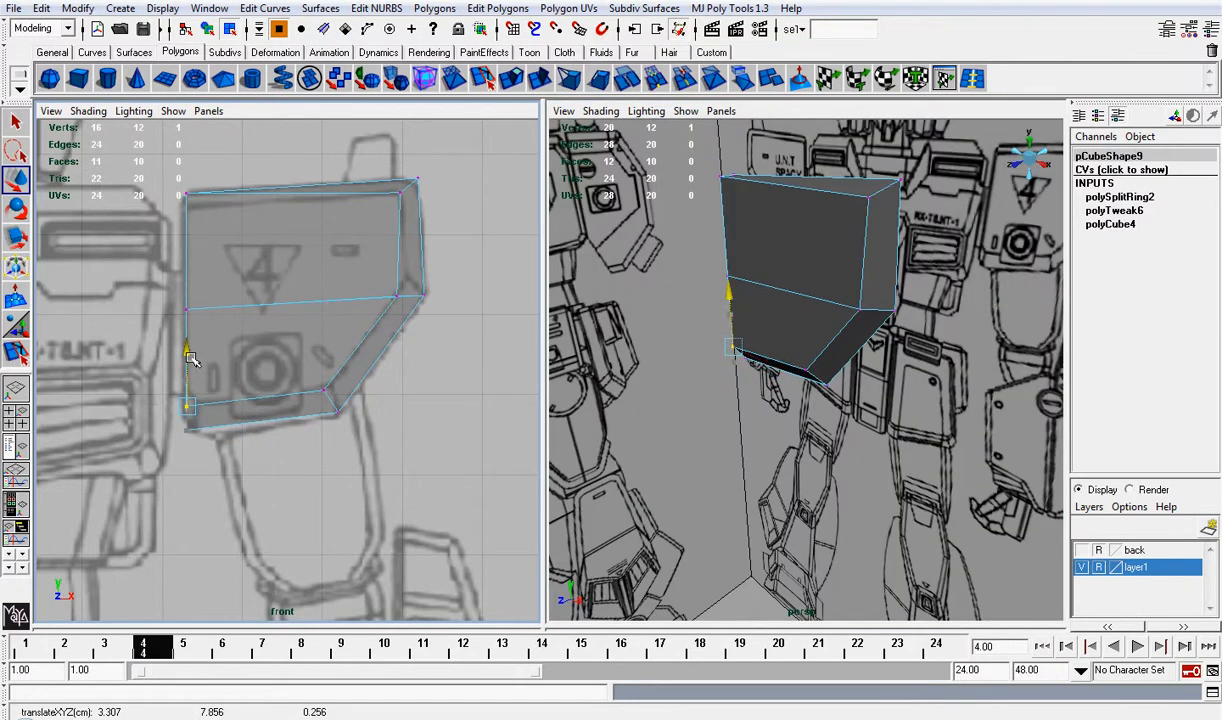
{"action": "left_click_drag", "start_coordinate": [252, 404], "coordinate": [268, 403]}
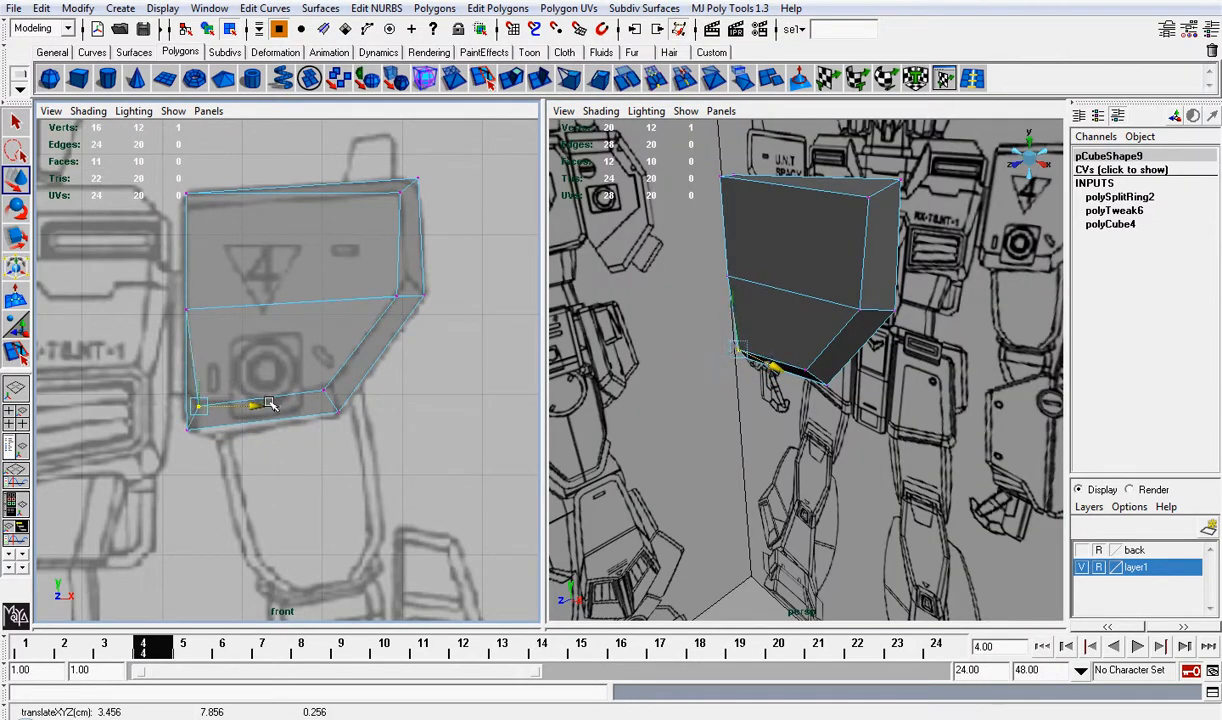
Step: Move the front face's middle torso-side vertex inward to about X 3.48, and shift the top one inward and slightly down
{"action": "left_click", "coordinate": [188, 309]}
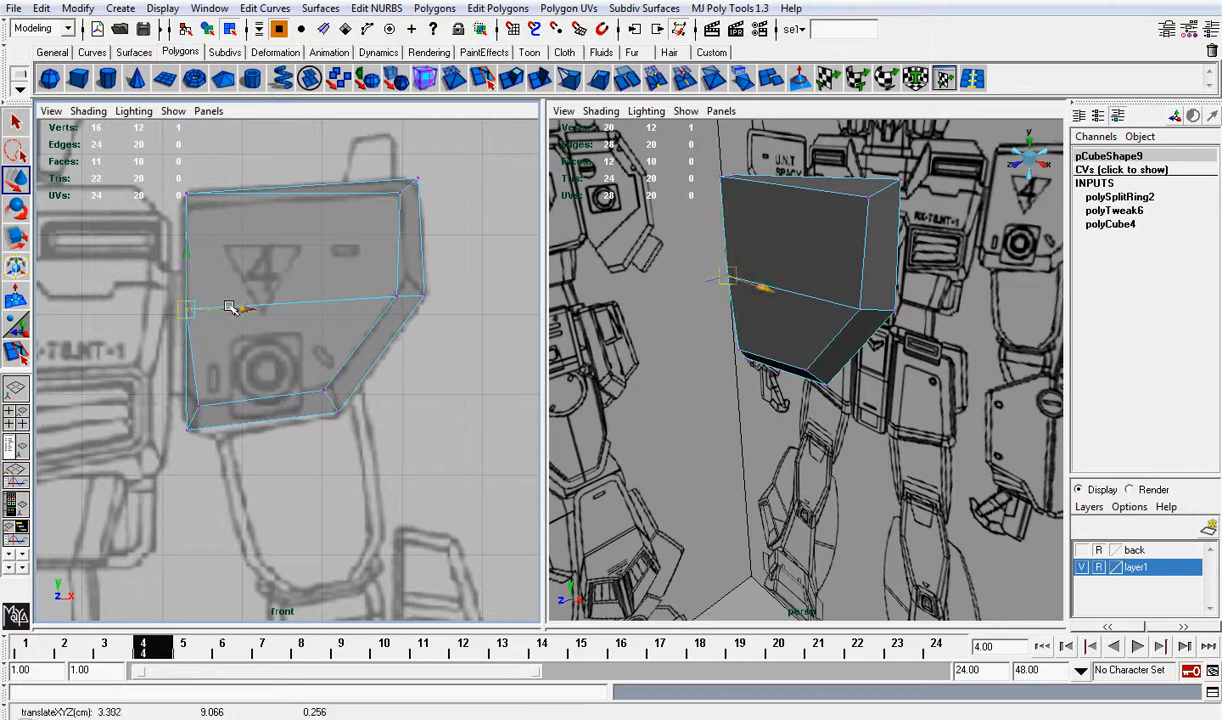
{"action": "left_click_drag", "start_coordinate": [230, 307], "coordinate": [242, 307]}
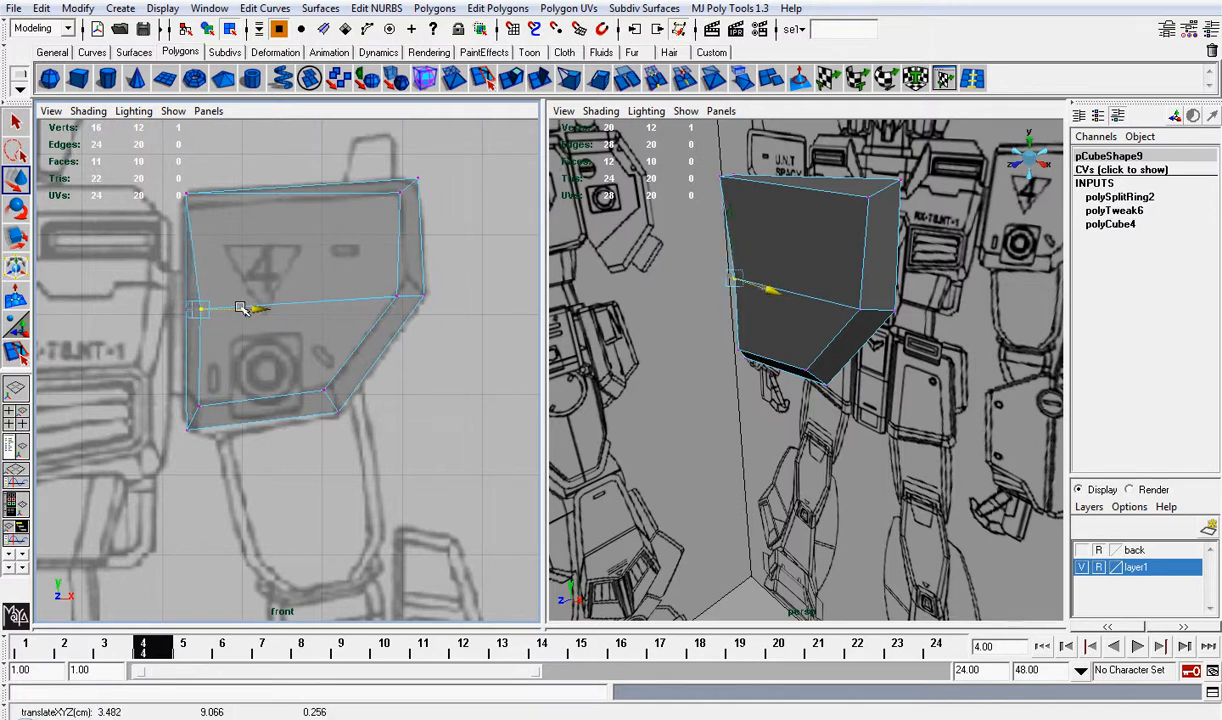
{"action": "left_click", "coordinate": [198, 195]}
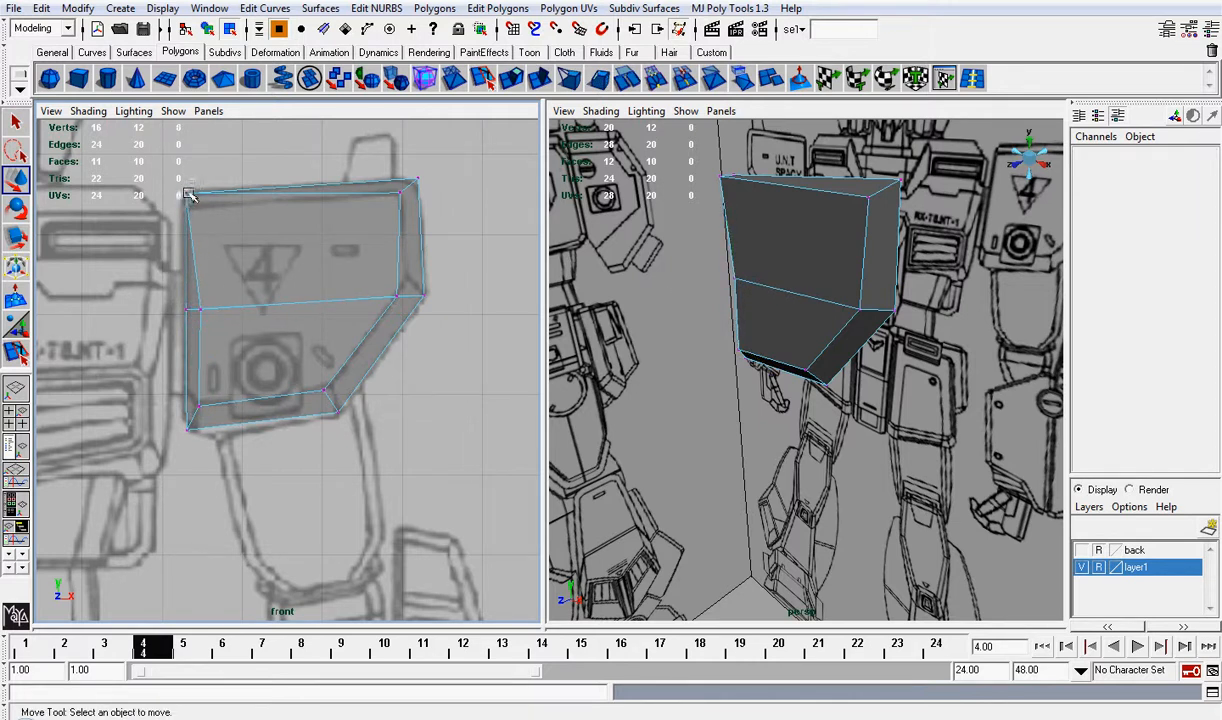
{"action": "left_click", "coordinate": [191, 196]}
{"action": "left_click_drag", "start_coordinate": [243, 192], "coordinate": [252, 192]}
{"action": "left_click_drag", "start_coordinate": [201, 136], "coordinate": [201, 147]}
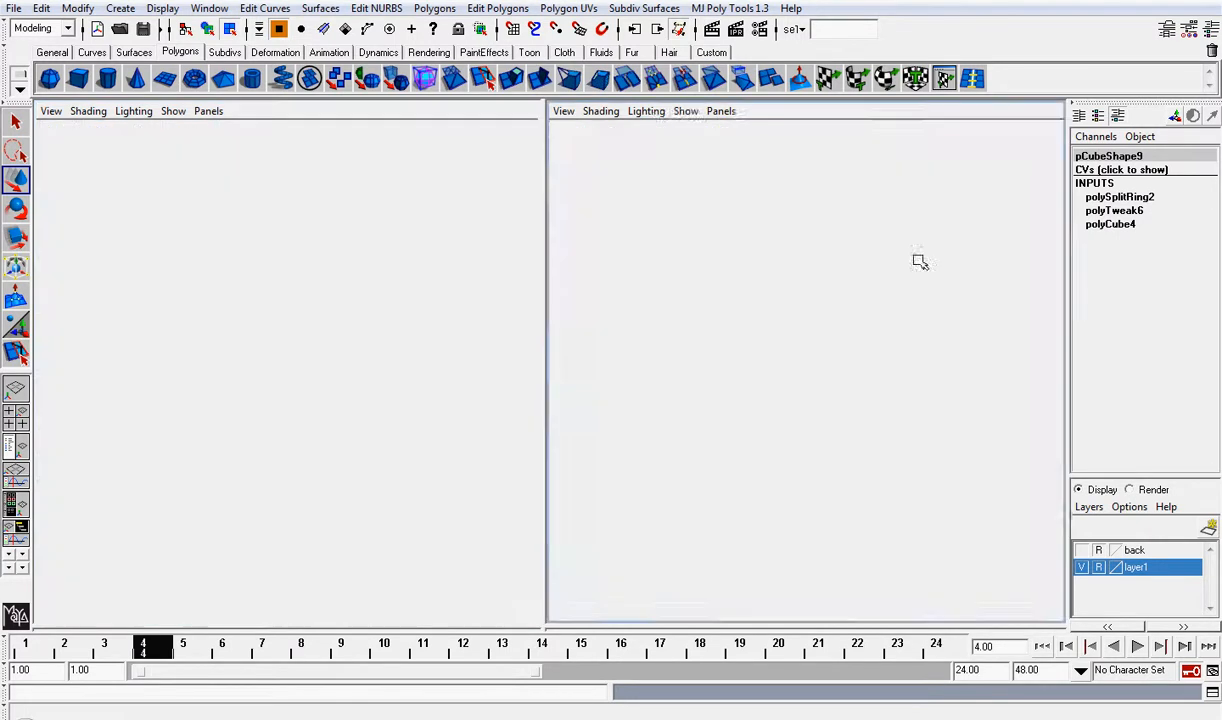
Step: Lower the slab's two top rear vertices in the side view to about 10.44 in Y
{"action": "left_click_drag", "start_coordinate": [917, 262], "coordinate": [1004, 330], "text": "alt"}
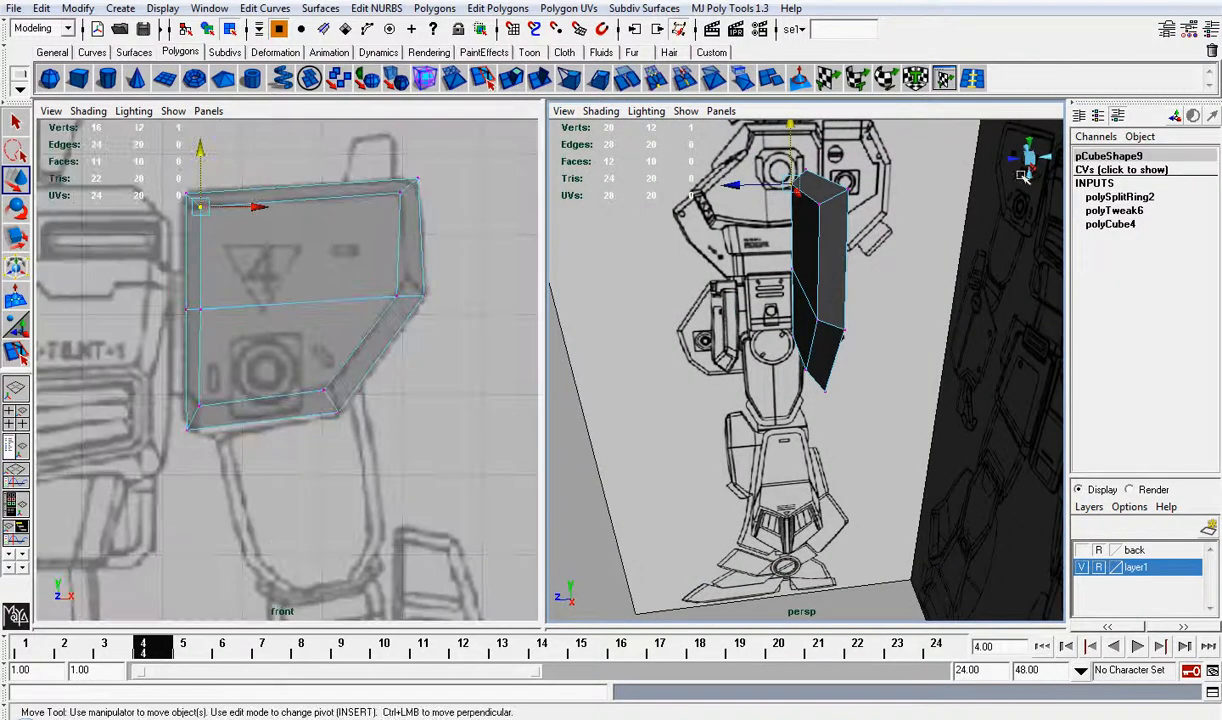
{"action": "left_click", "coordinate": [1022, 172]}
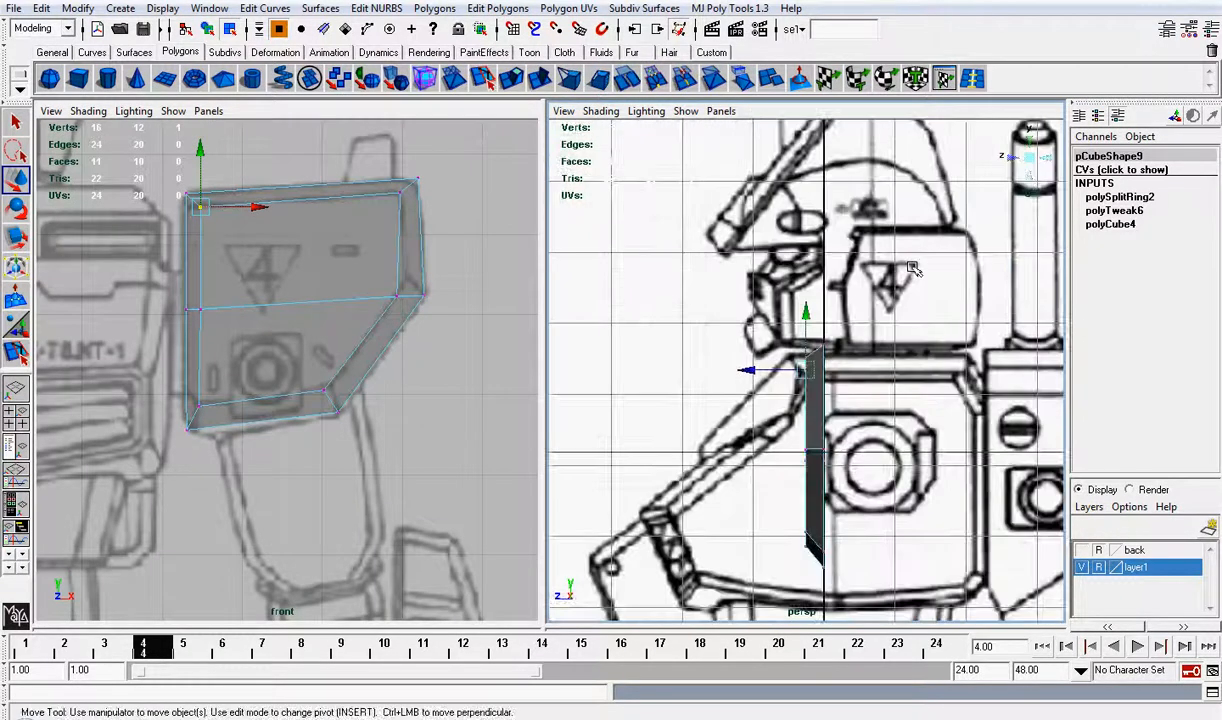
{"action": "scroll", "coordinate": [912, 270], "scroll_direction": "up", "scroll_amount": 4}
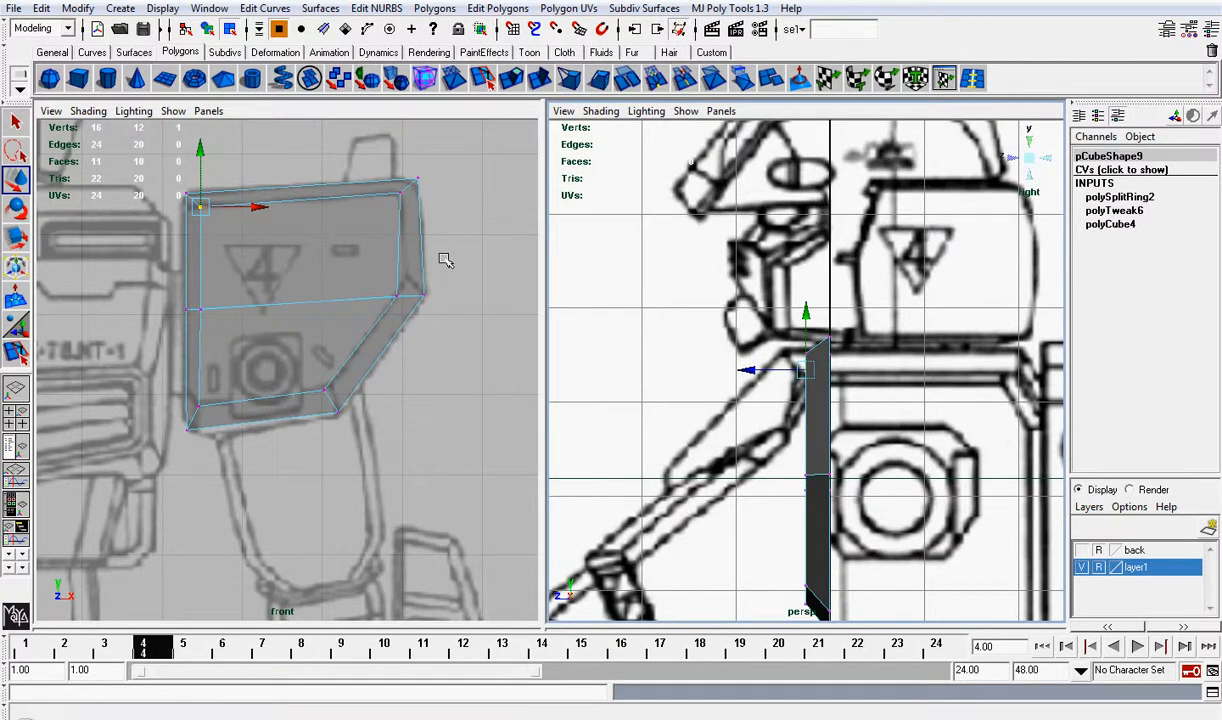
{"action": "scroll", "coordinate": [445, 260], "scroll_direction": "down", "scroll_amount": 5}
{"action": "scroll", "coordinate": [445, 260], "scroll_direction": "up", "scroll_amount": 1}
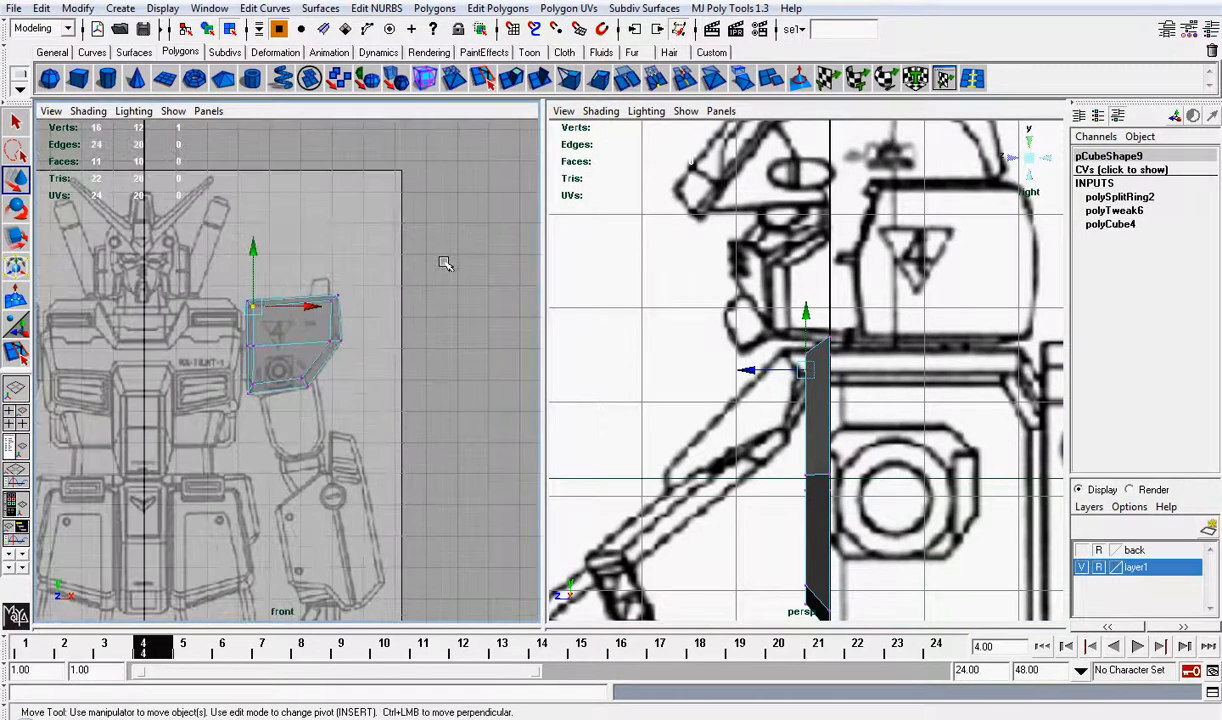
{"action": "scroll", "coordinate": [838, 340], "scroll_direction": "up", "scroll_amount": 3}
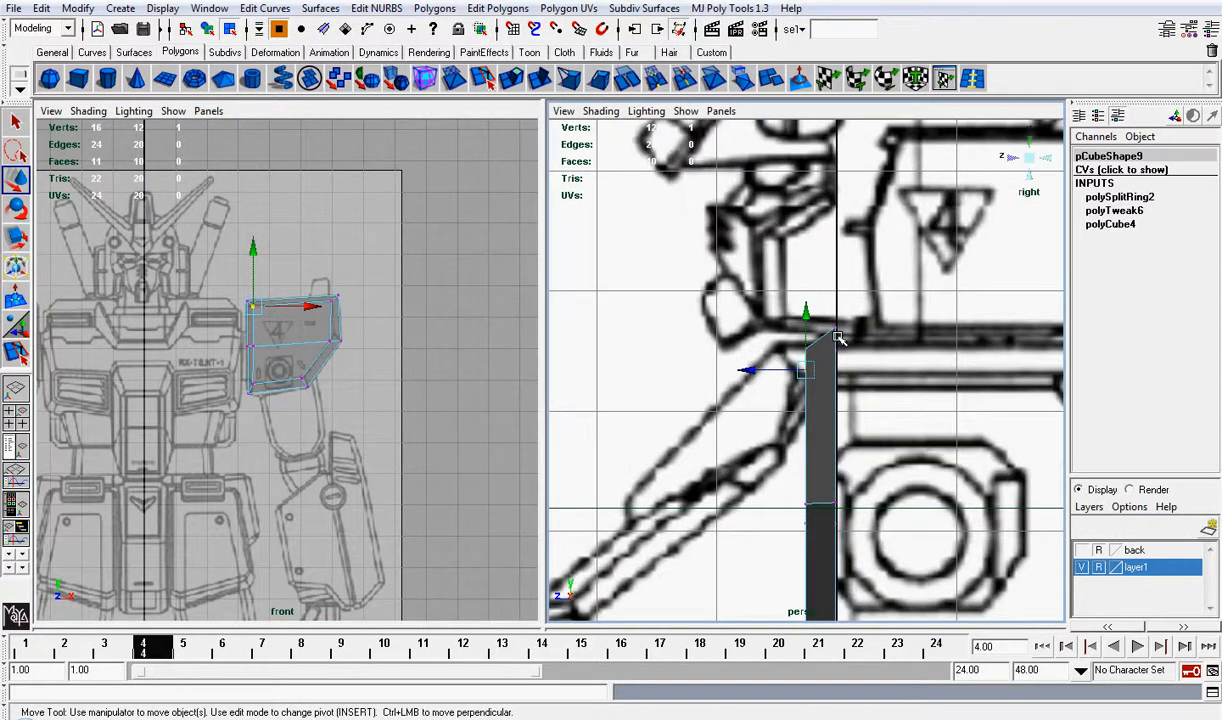
{"action": "left_click_drag", "start_coordinate": [826, 300], "coordinate": [905, 396]}
{"action": "left_click_drag", "start_coordinate": [836, 341], "coordinate": [836, 364]}
Step: Raise the slab's two top front vertices to the upper edge of the armour in the front reference
{"action": "left_click", "coordinate": [808, 360]}
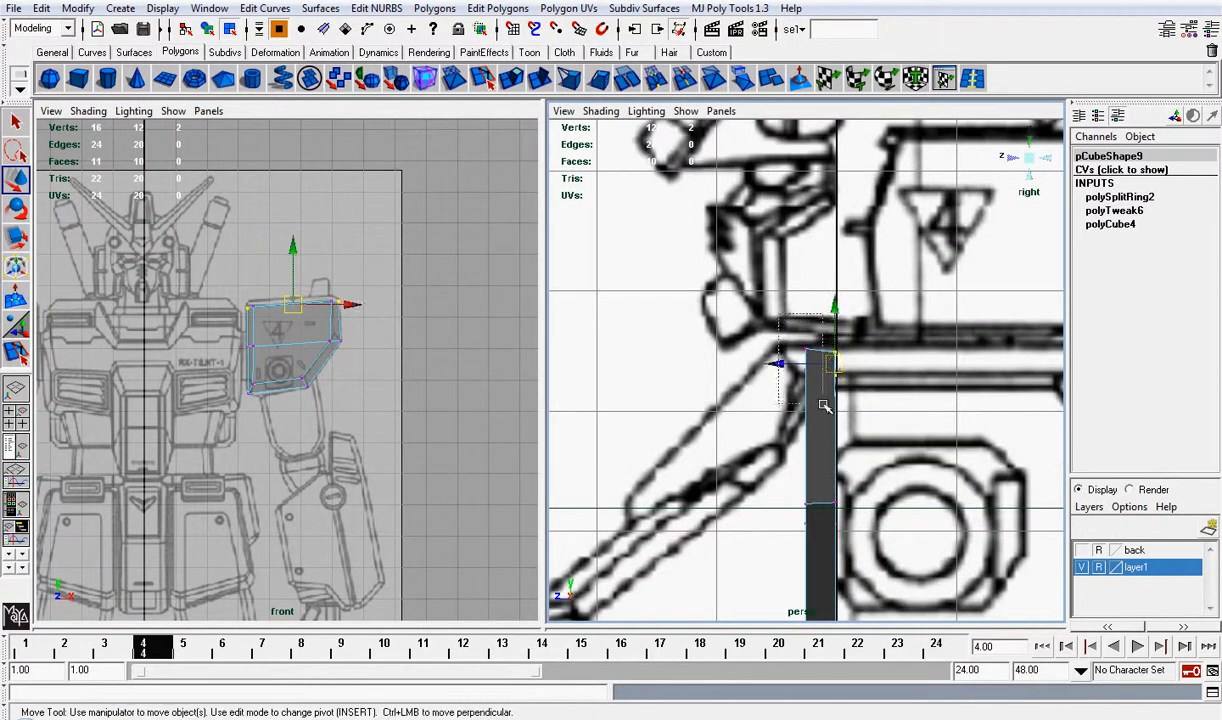
{"action": "scroll", "coordinate": [292, 330], "scroll_direction": "up", "scroll_amount": 5}
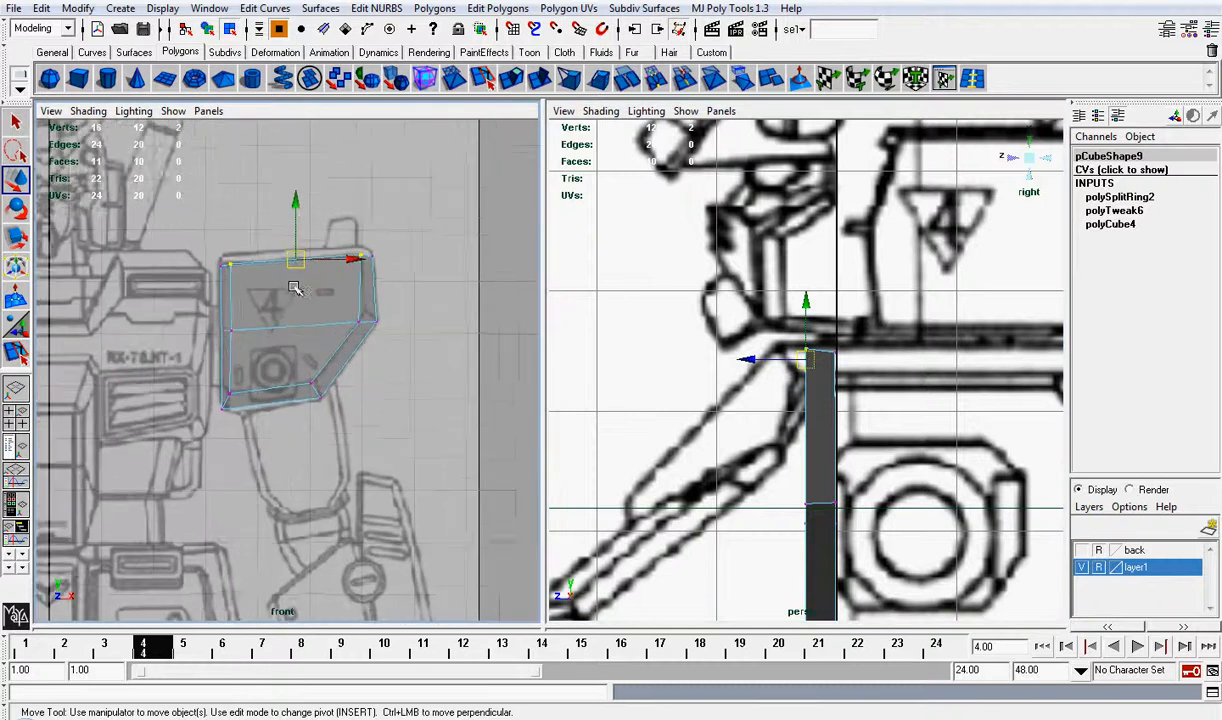
{"action": "left_click_drag", "start_coordinate": [296, 195], "coordinate": [298, 176]}
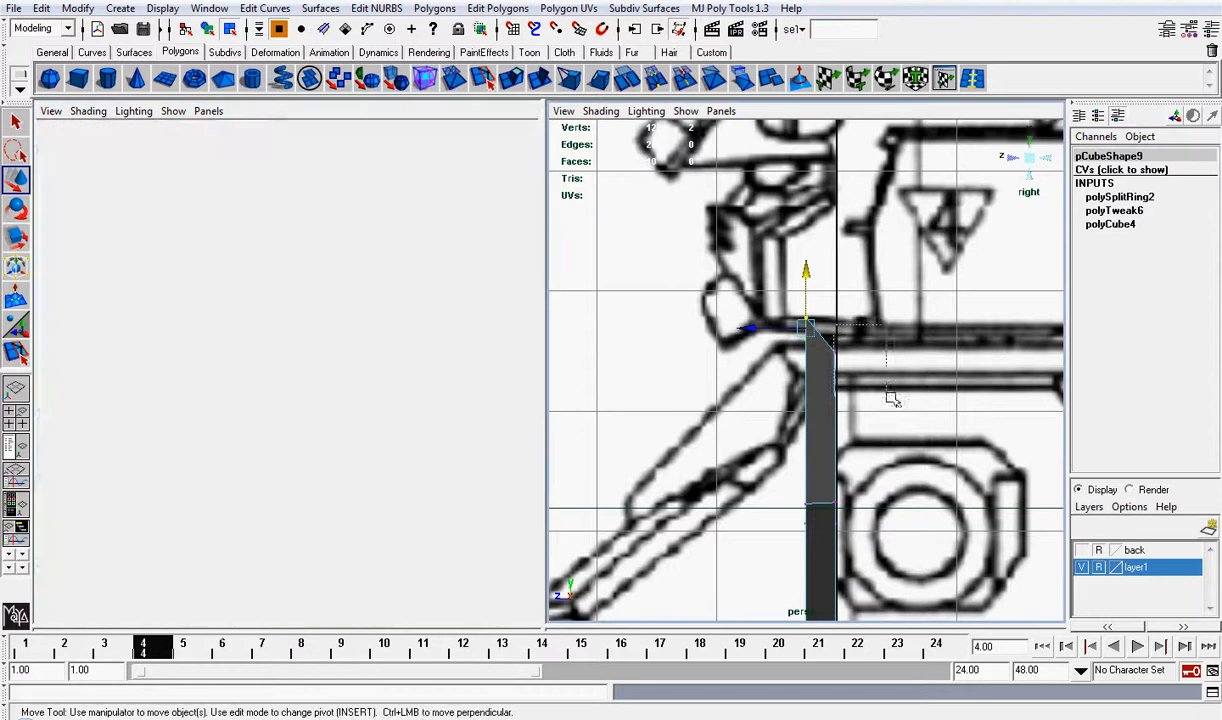
{"action": "left_click", "coordinate": [848, 356]}
{"action": "left_click_drag", "start_coordinate": [840, 307], "coordinate": [836, 300]}
{"action": "key", "text": "ctrl+z"}
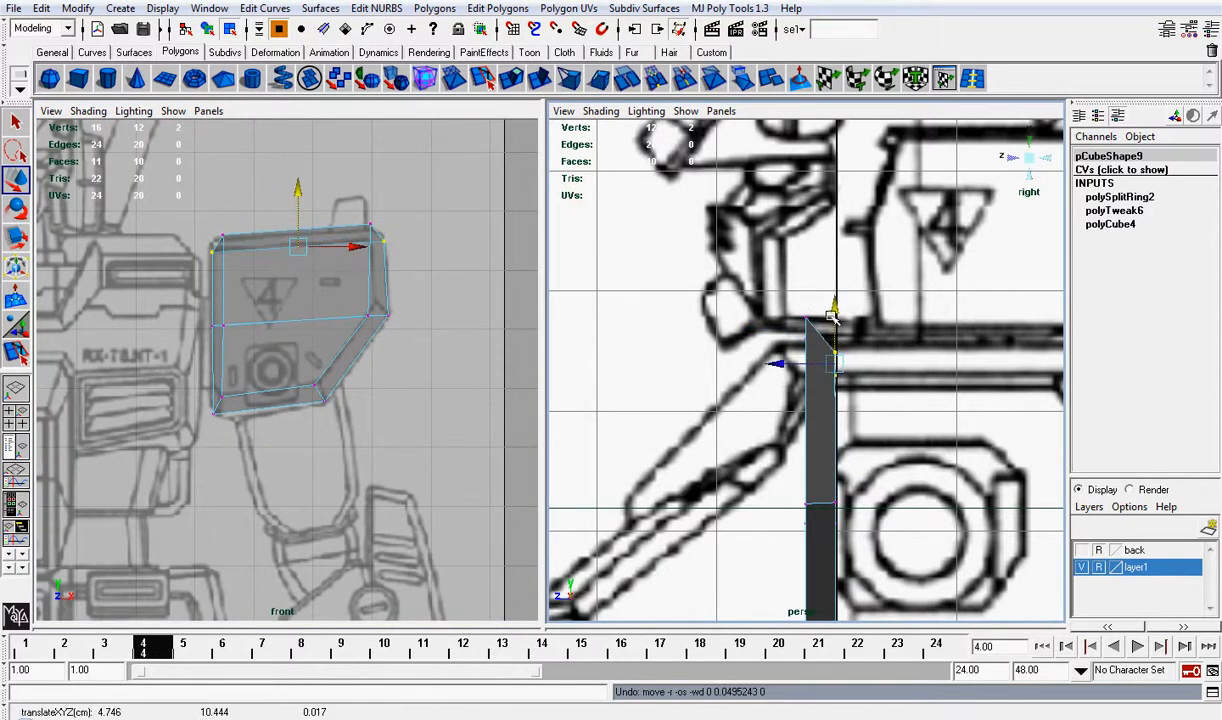
Step: Return the shoulder slab to object selection and freeze its transformations
{"action": "left_click", "coordinate": [1029, 161]}
{"action": "scroll", "coordinate": [954, 275], "scroll_direction": "down", "scroll_amount": 3}
{"action": "left_click_drag", "start_coordinate": [954, 275], "coordinate": [817, 367], "text": "alt"}
{"action": "right_click_drag", "start_coordinate": [801, 420], "coordinate": [797, 398]}
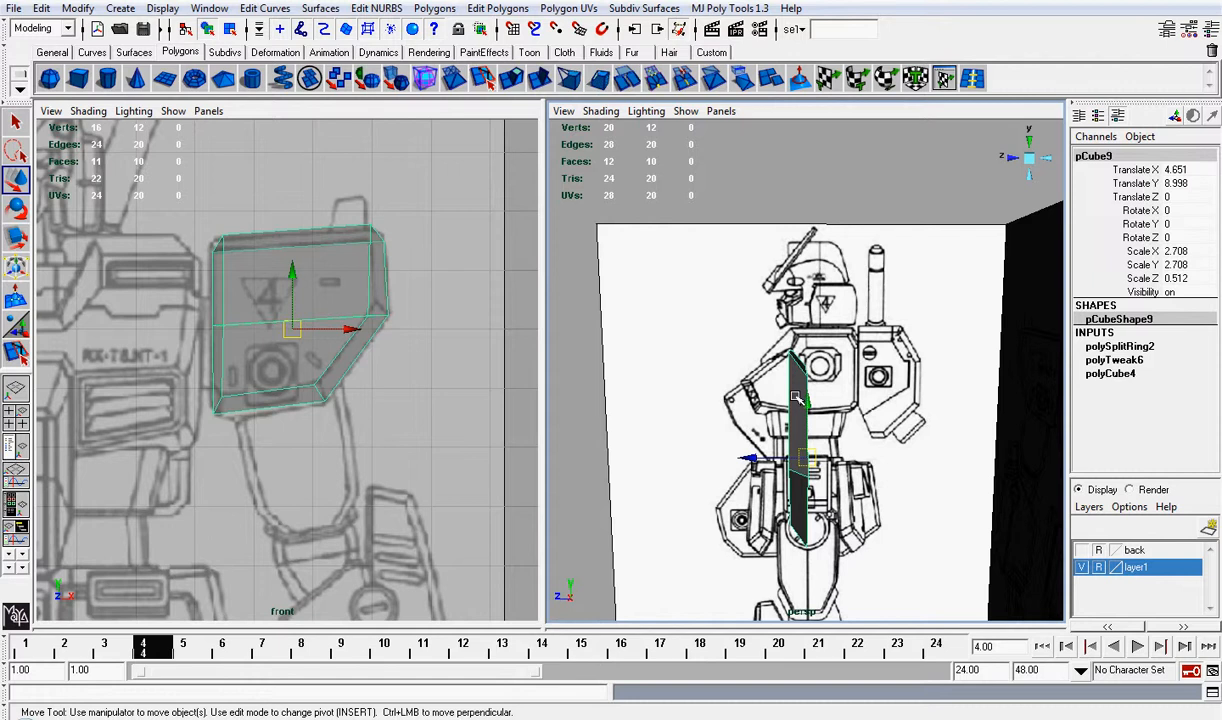
{"action": "left_click", "coordinate": [77, 9]}
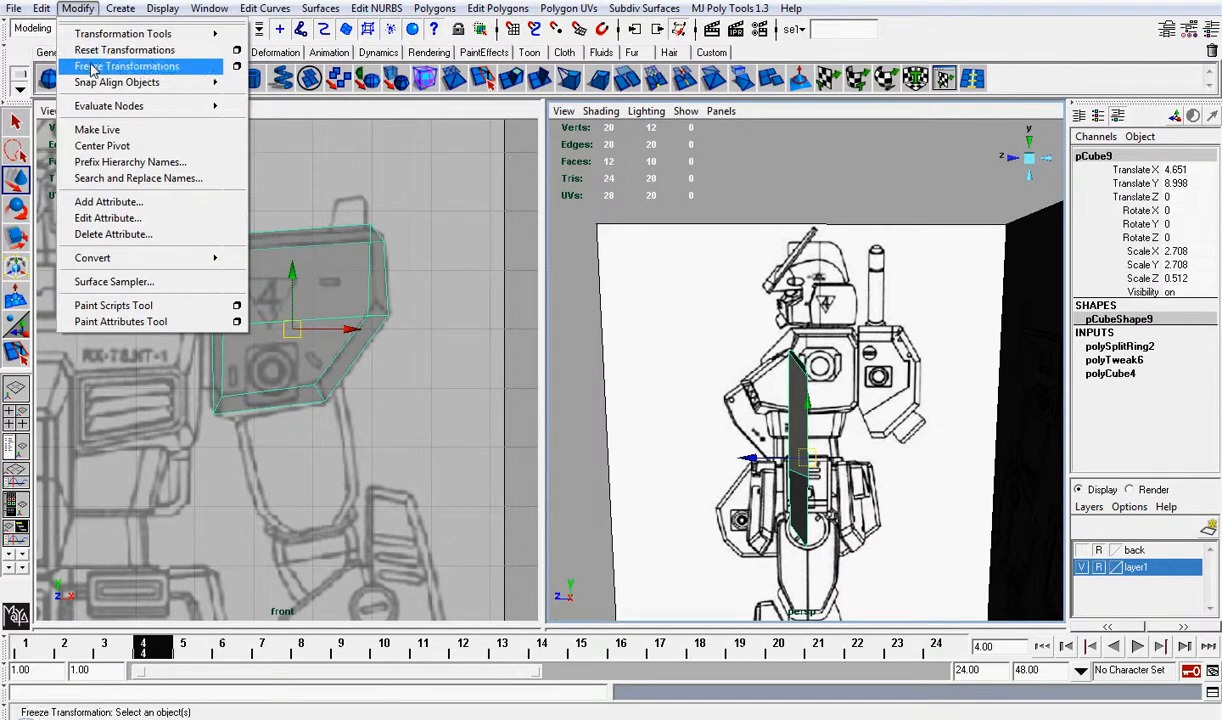
{"action": "left_click", "coordinate": [95, 74]}
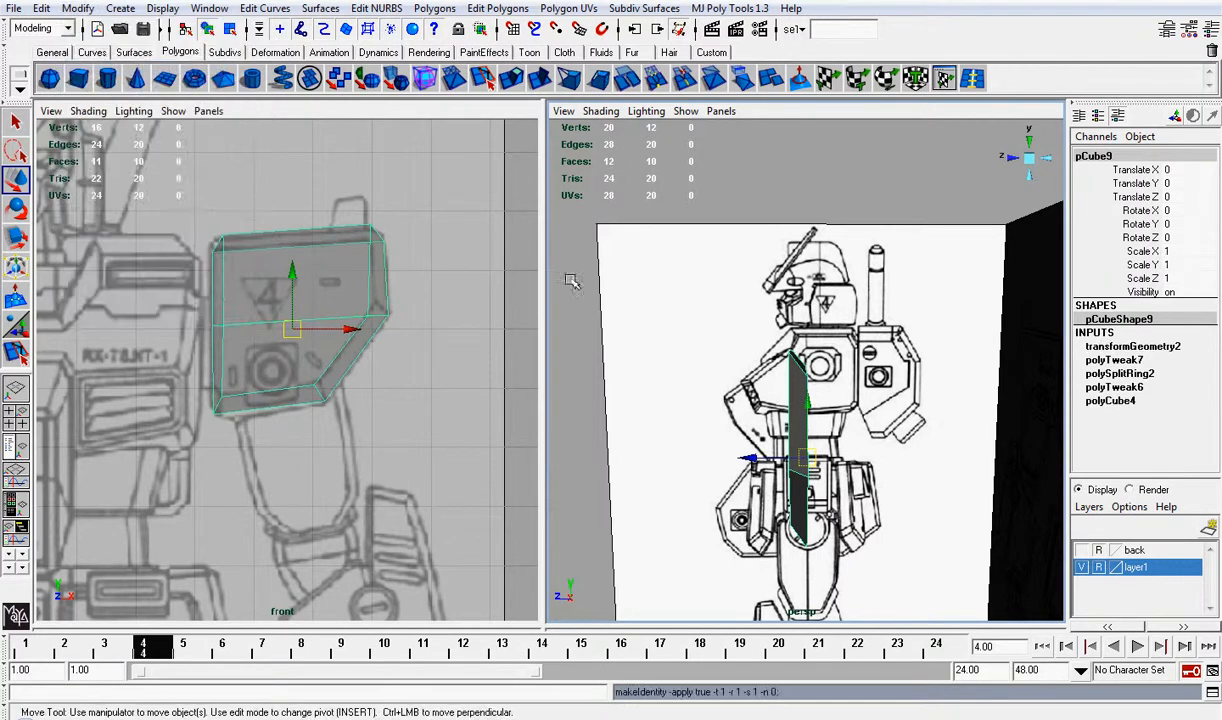
Step: Duplicate the shoulder slab and mirror the copy front to back with a Scale Z of -1
{"action": "left_click", "coordinate": [1024, 156]}
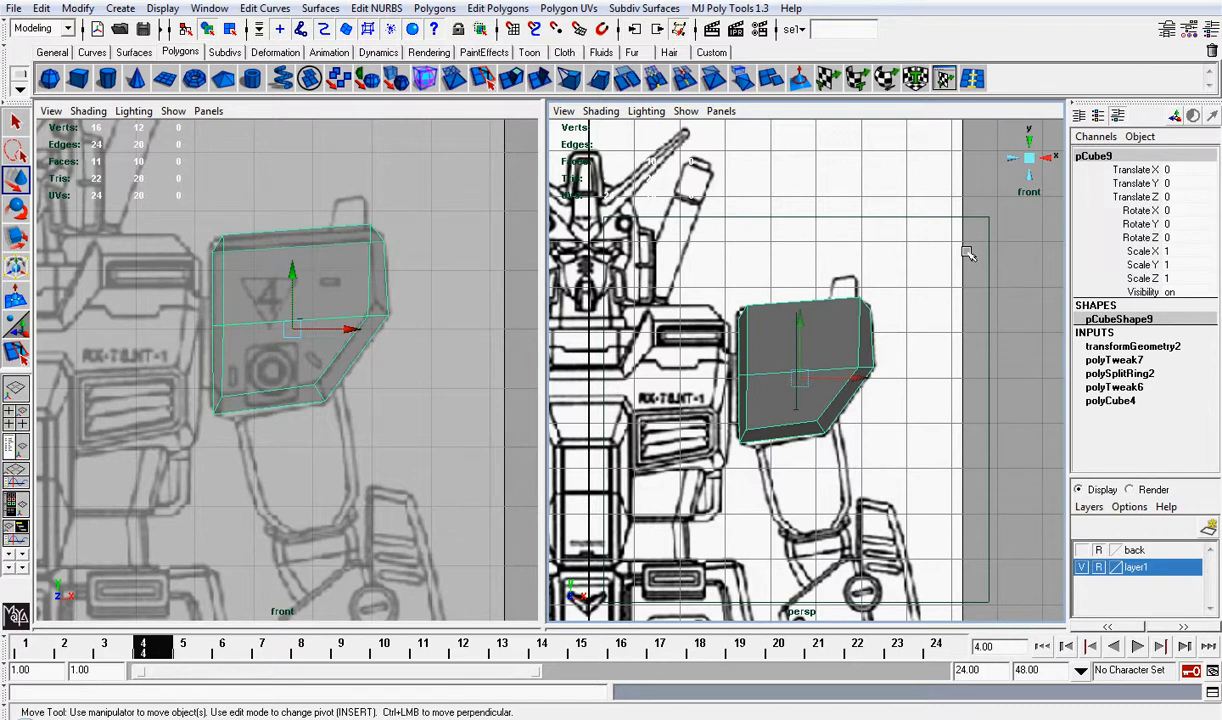
{"action": "left_click", "coordinate": [1053, 155]}
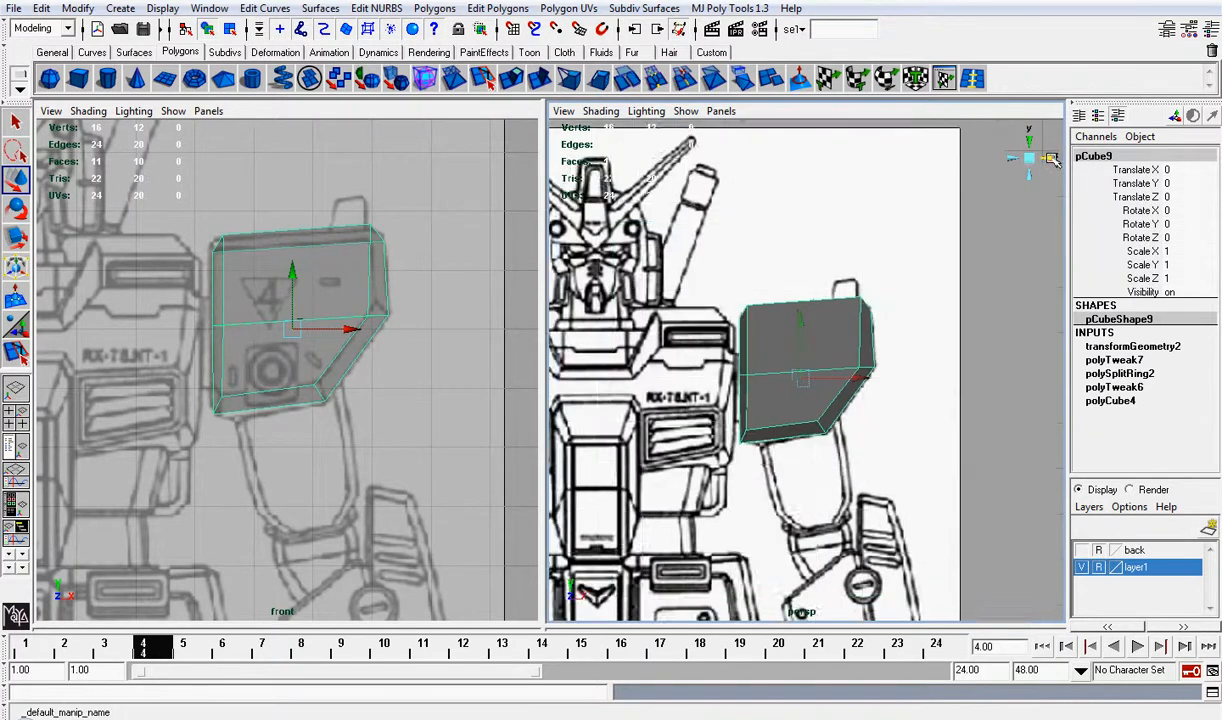
{"action": "scroll", "coordinate": [958, 216], "scroll_direction": "up", "scroll_amount": 1}
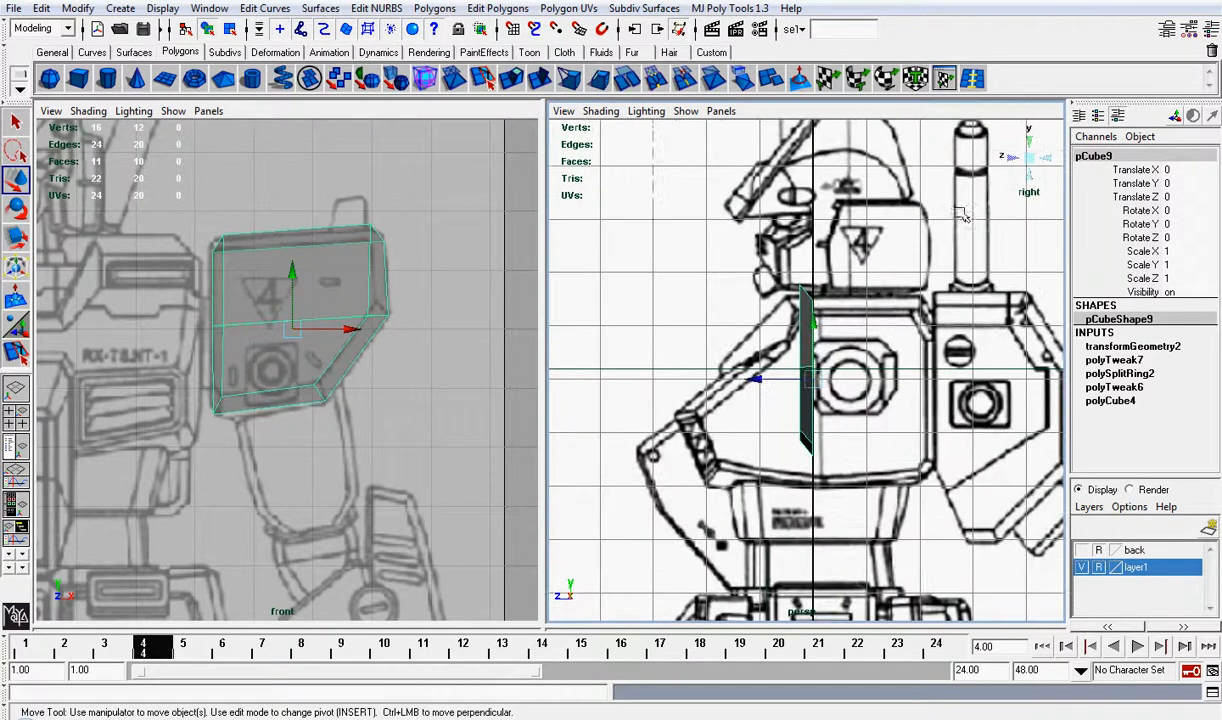
{"action": "key", "text": "ctrl+d"}
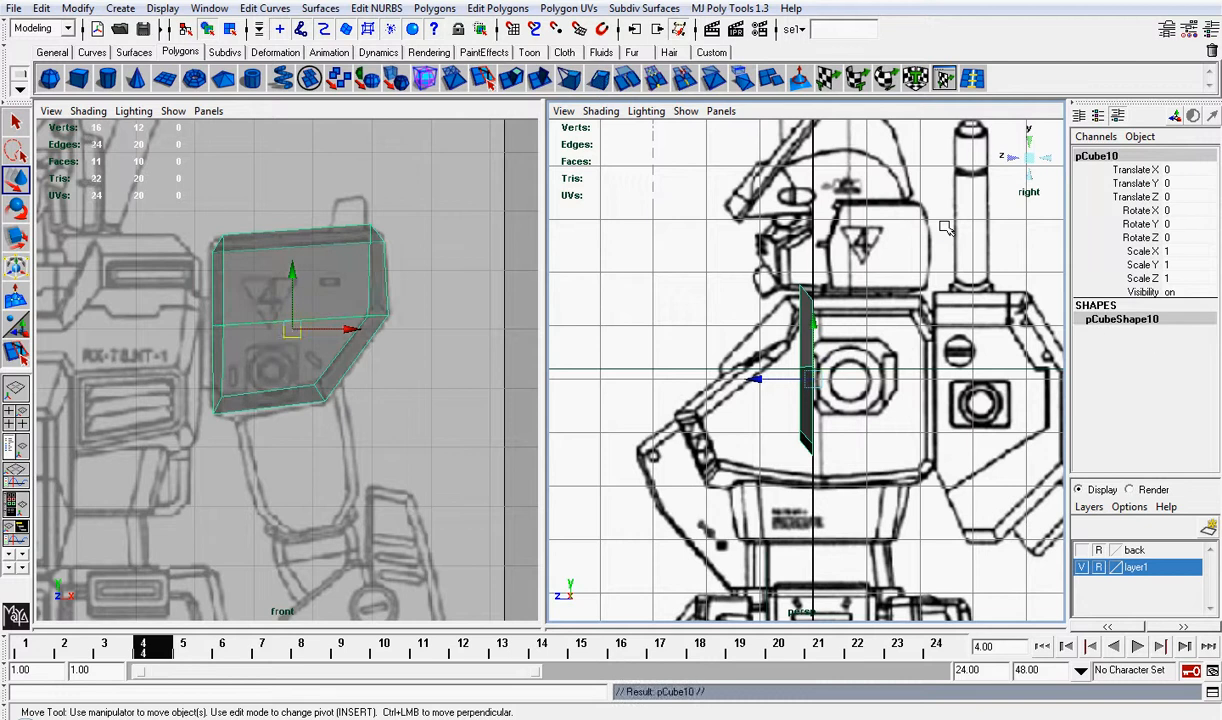
{"action": "left_click", "coordinate": [1166, 278]}
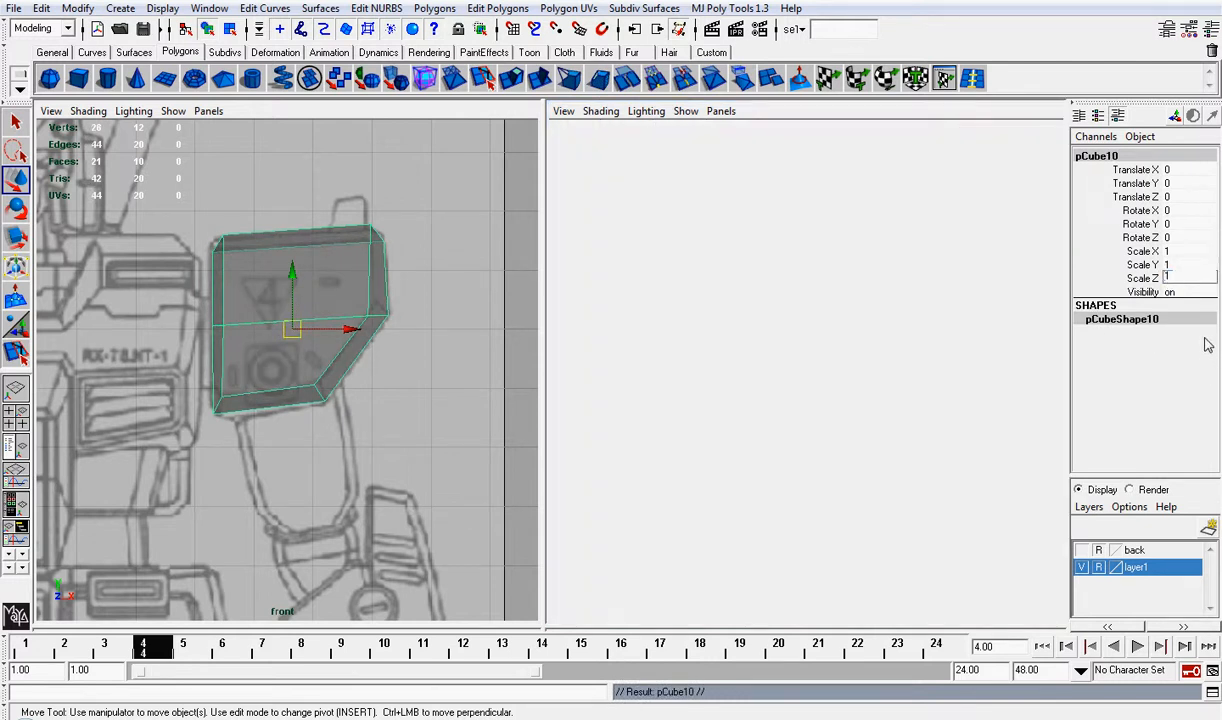
{"action": "type", "text": "-1"}
{"action": "key", "text": "Return"}
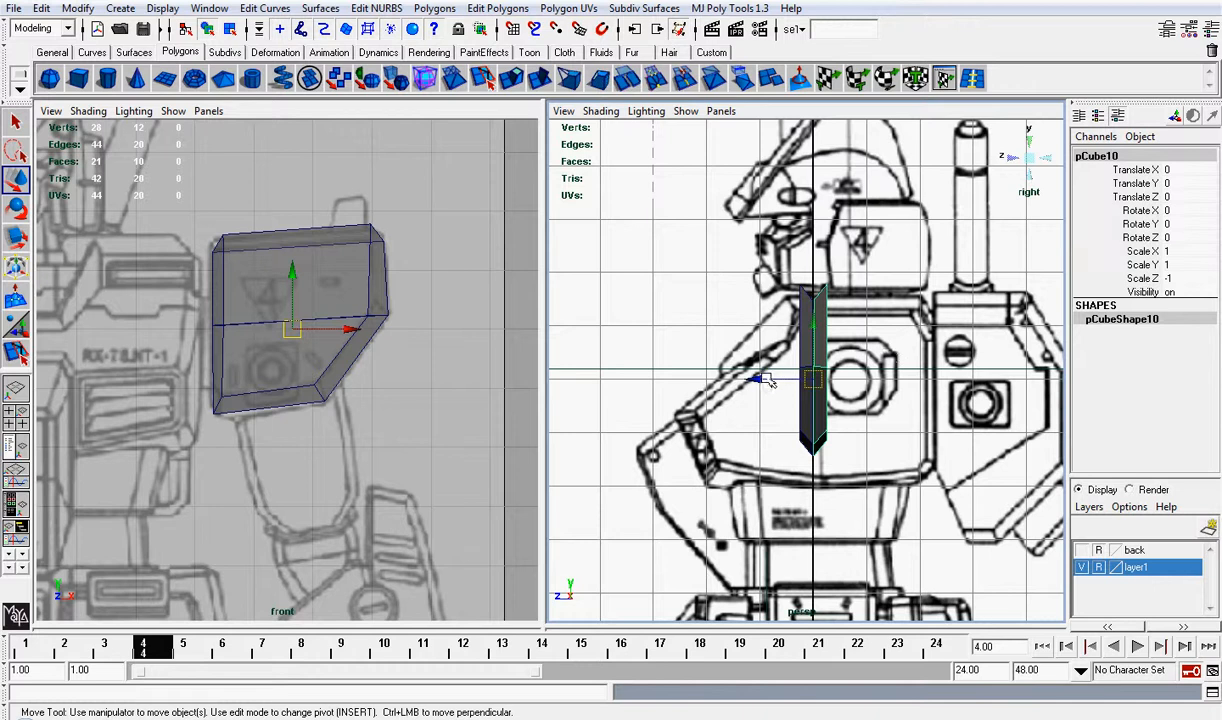
Step: Move the mirrored copy back along Z to -1.91, at the armour's rear edge in the side reference
{"action": "left_click_drag", "start_coordinate": [766, 379], "coordinate": [874, 380]}
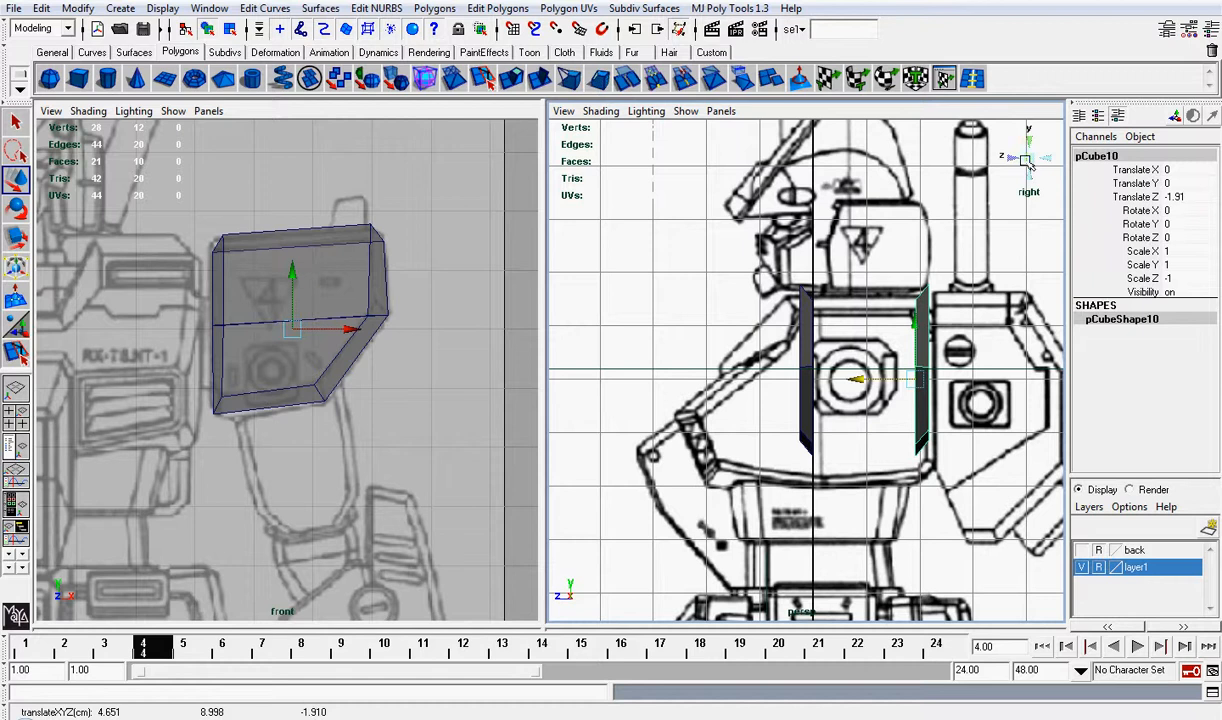
{"action": "left_click", "coordinate": [1026, 159]}
{"action": "left_click_drag", "start_coordinate": [847, 270], "coordinate": [545, 247], "text": "alt"}
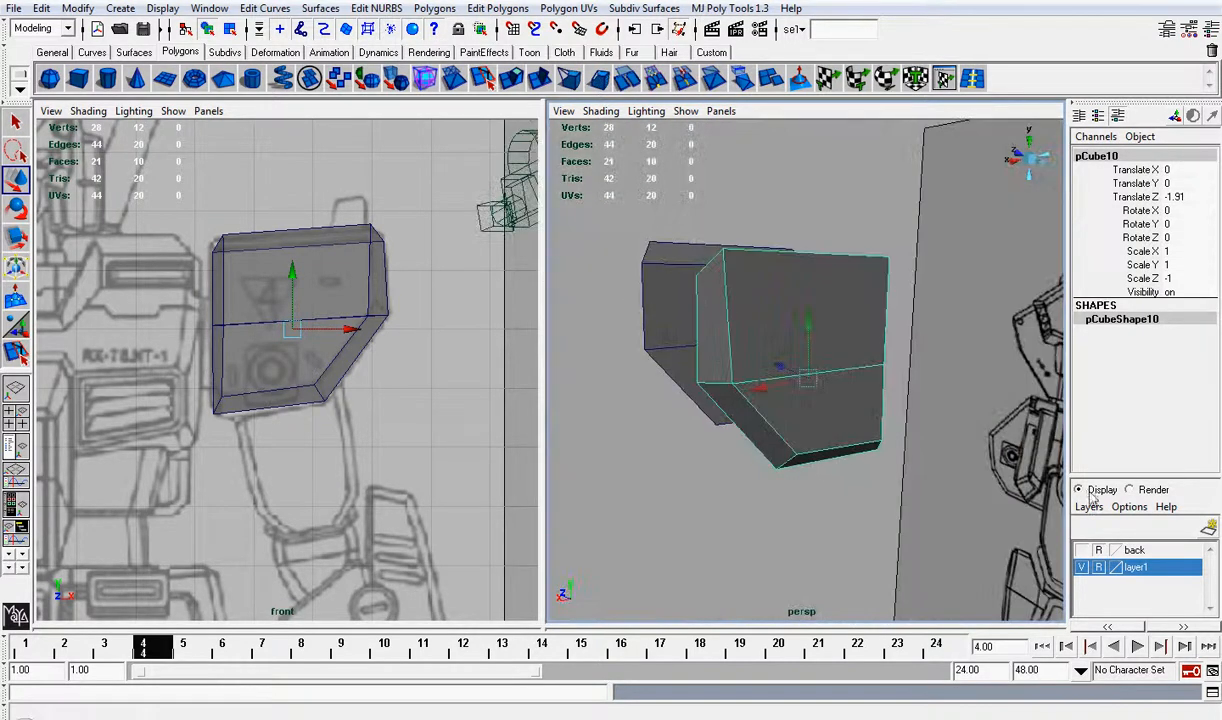
Step: Hide layer1 and try moving the front slab's two vertical bevel edges on the torso side inward to about X 3.67
{"action": "left_click", "coordinate": [1082, 567]}
{"action": "left_click_drag", "start_coordinate": [696, 414], "coordinate": [977, 401], "text": "alt"}
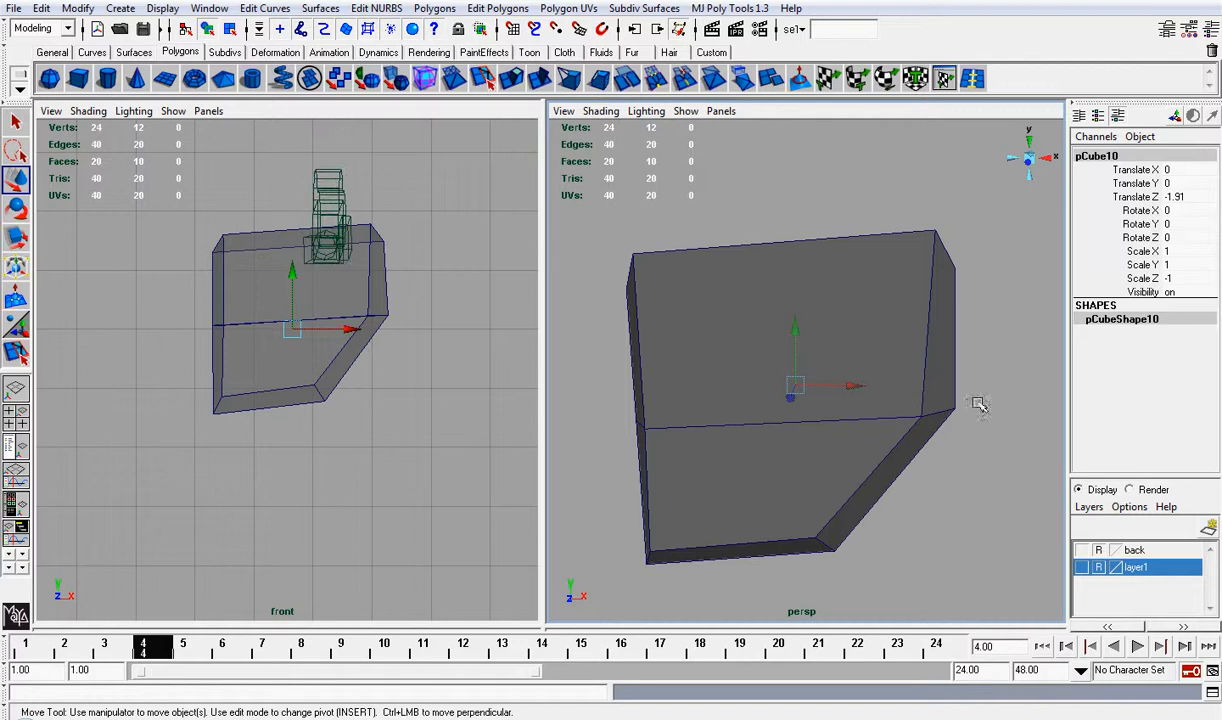
{"action": "key", "text": "F10"}
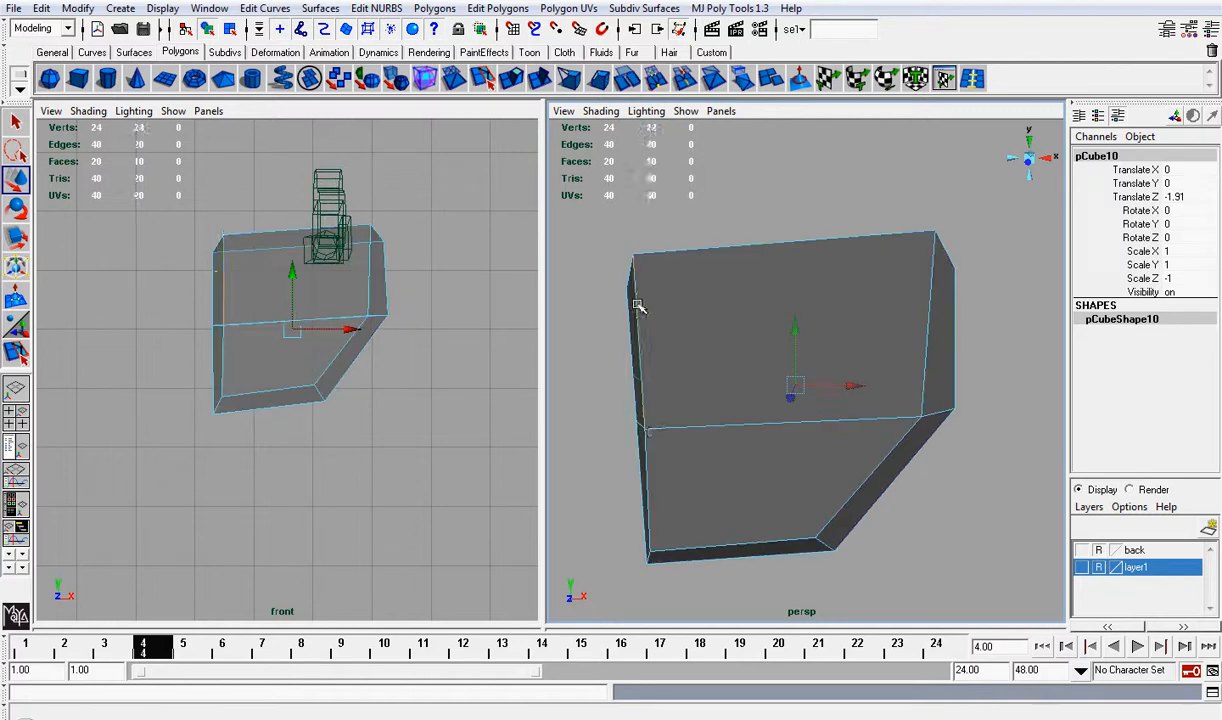
{"action": "left_click", "coordinate": [636, 308]}
{"action": "left_click", "coordinate": [646, 446], "text": "shift"}
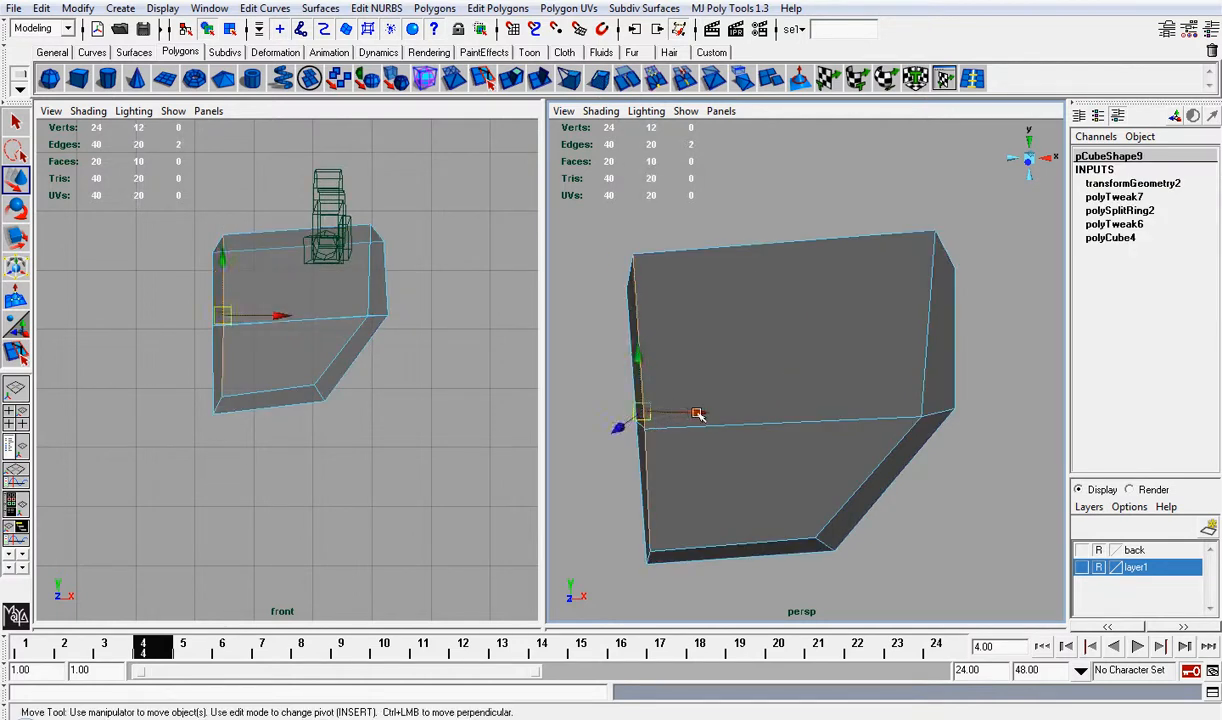
{"action": "left_click_drag", "start_coordinate": [697, 414], "coordinate": [724, 414]}
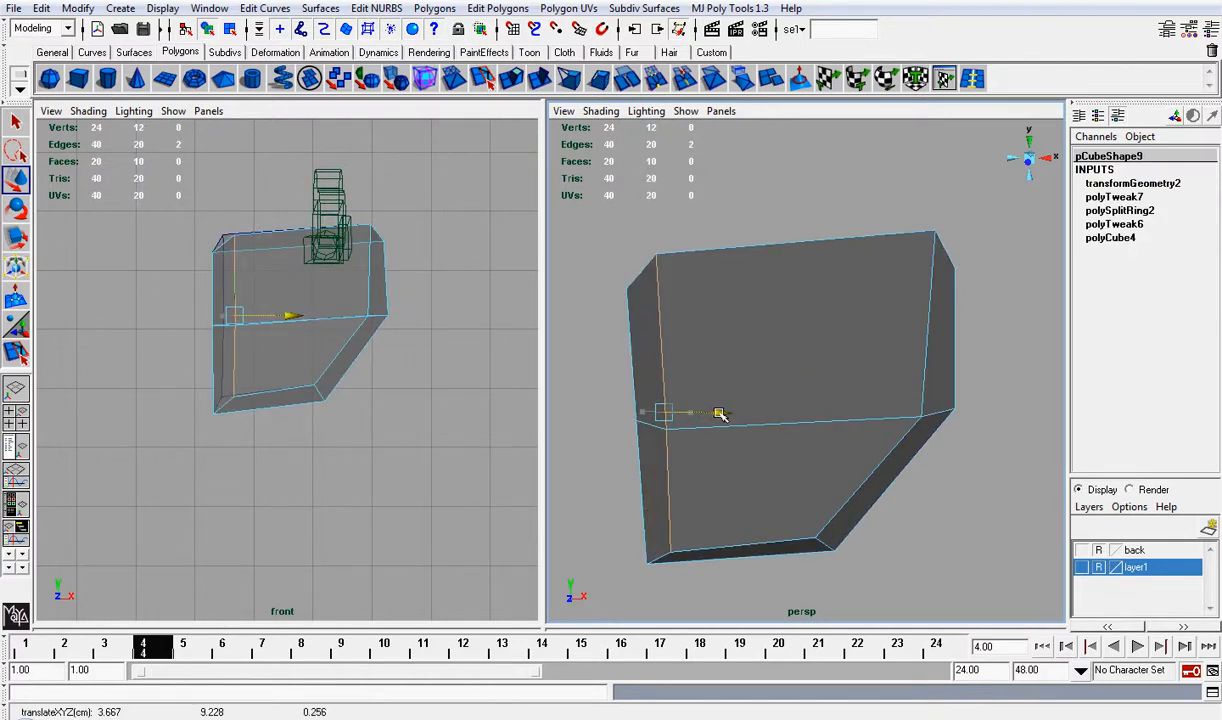
Step: Undo the last bevel edge move and show layer1 behind the slab in the front view
{"action": "left_click", "coordinate": [1035, 168]}
{"action": "left_click", "coordinate": [1081, 567]}
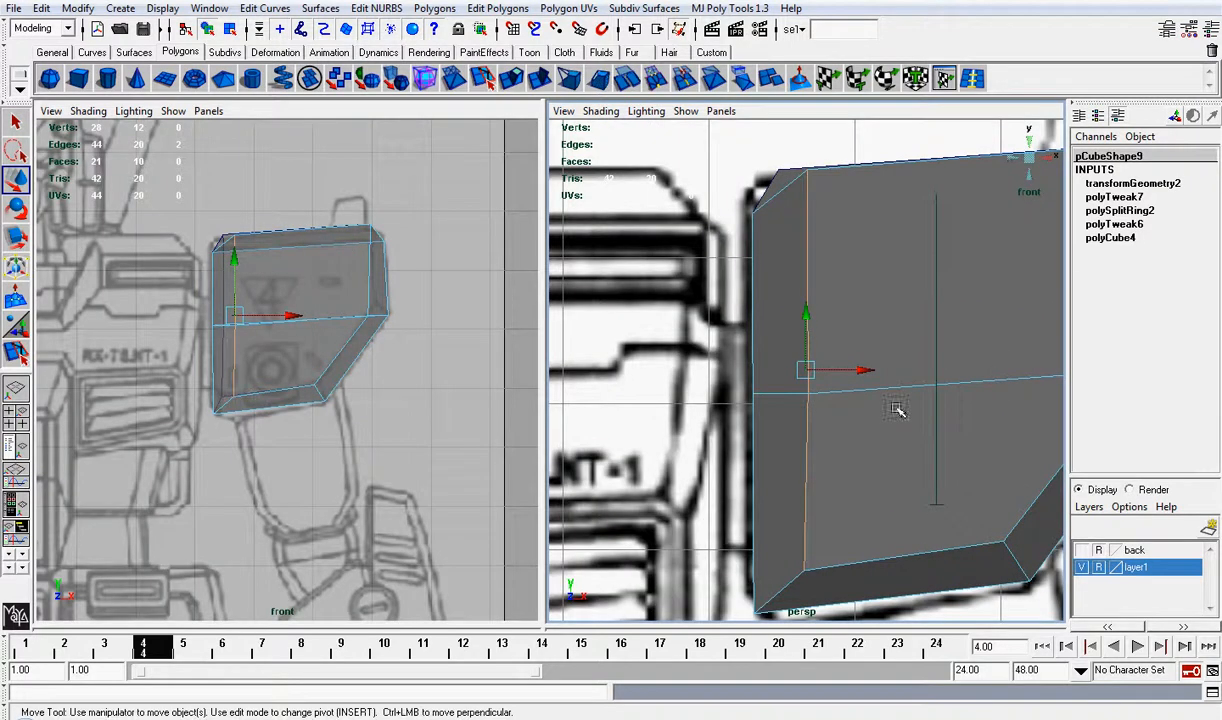
{"action": "key", "text": "ctrl+z"}
{"action": "key", "text": "ctrl+z"}
{"action": "key", "text": "ctrl+z"}
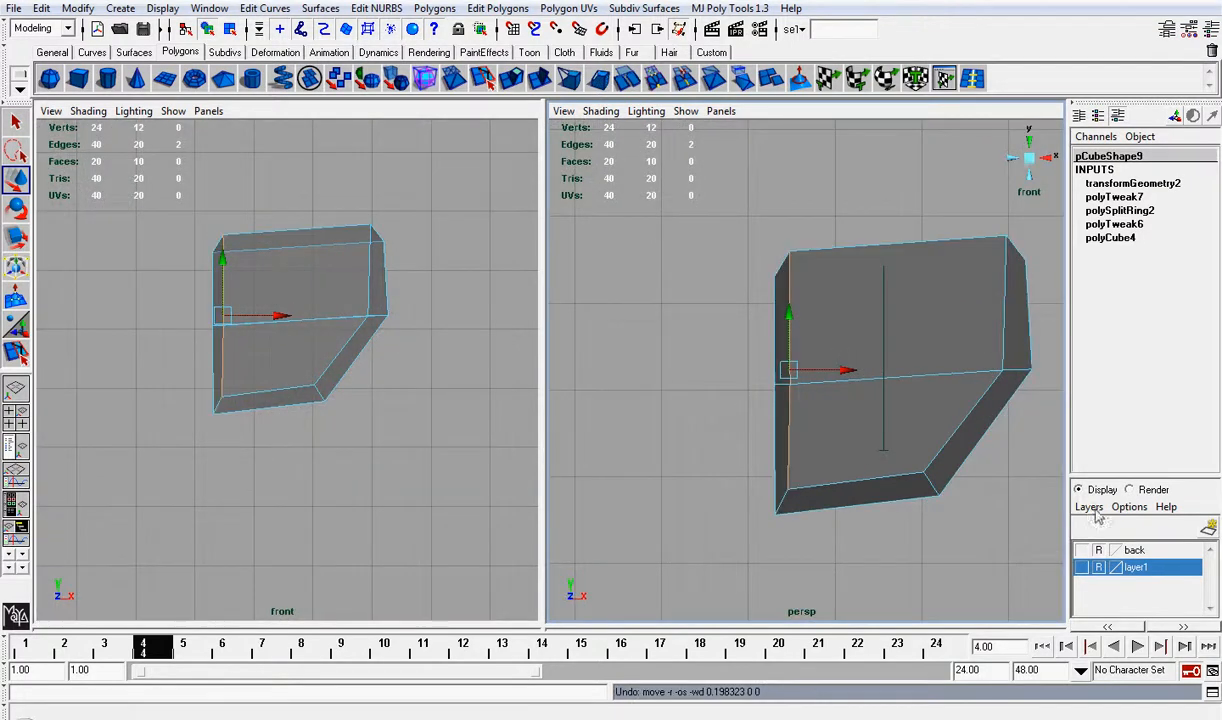
{"action": "left_click", "coordinate": [1082, 567]}
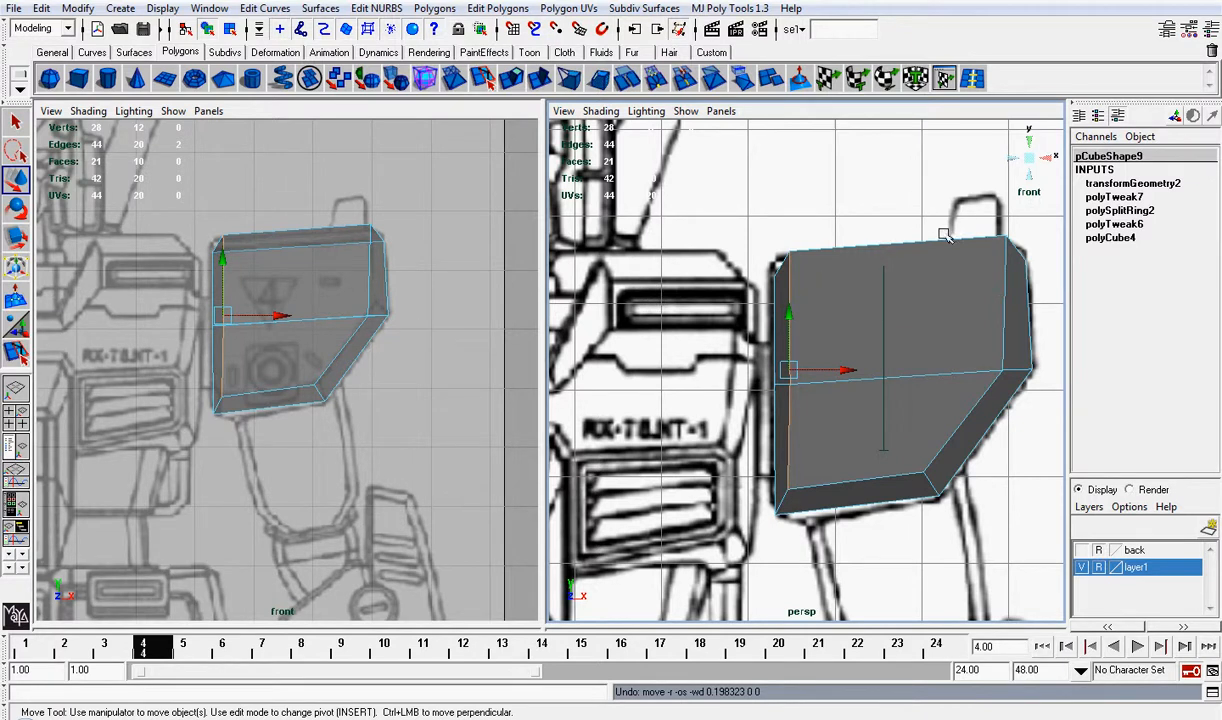
Step: Select the front shoulder slab together with its mirrored rear copy and combine them into one mesh
{"action": "left_click_drag", "start_coordinate": [1037, 160], "coordinate": [826, 238], "text": "alt"}
{"action": "left_click", "coordinate": [826, 238]}
{"action": "right_click_drag", "start_coordinate": [810, 322], "coordinate": [772, 314]}
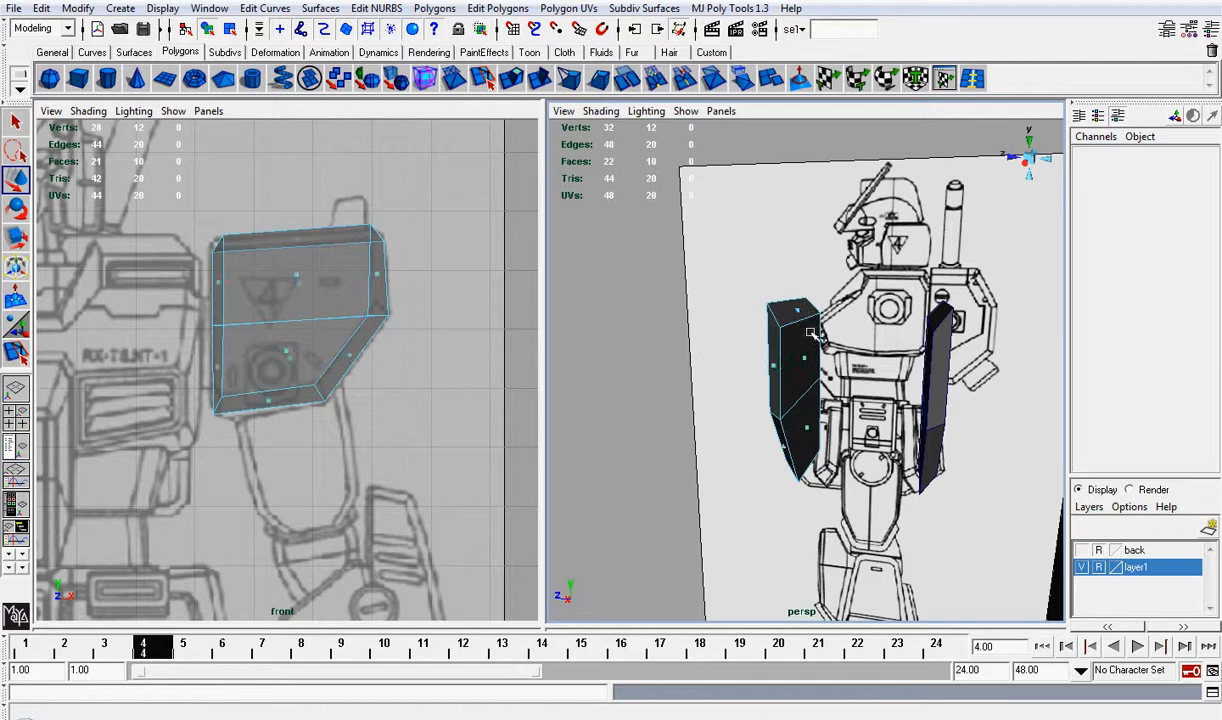
{"action": "left_click_drag", "start_coordinate": [772, 314], "coordinate": [824, 342], "text": "alt"}
{"action": "key", "text": "w"}
{"action": "left_click", "coordinate": [955, 353]}
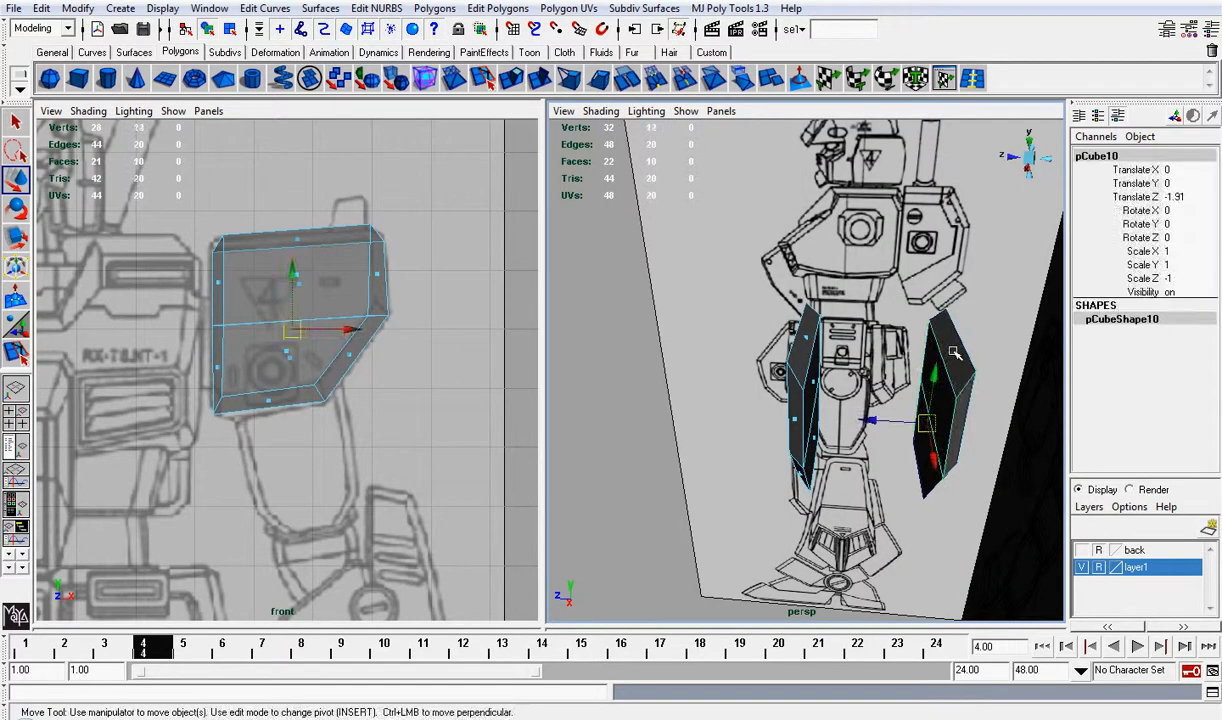
{"action": "right_click_drag", "start_coordinate": [810, 333], "coordinate": [785, 305]}
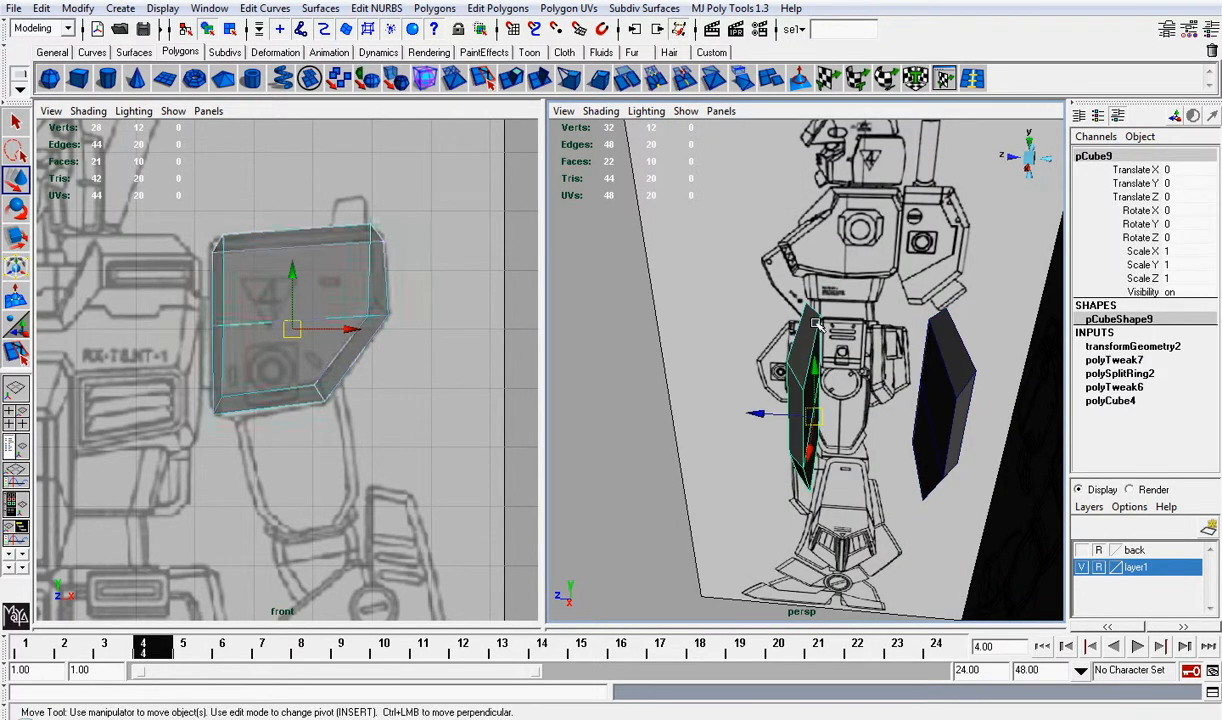
{"action": "left_click", "coordinate": [955, 340]}
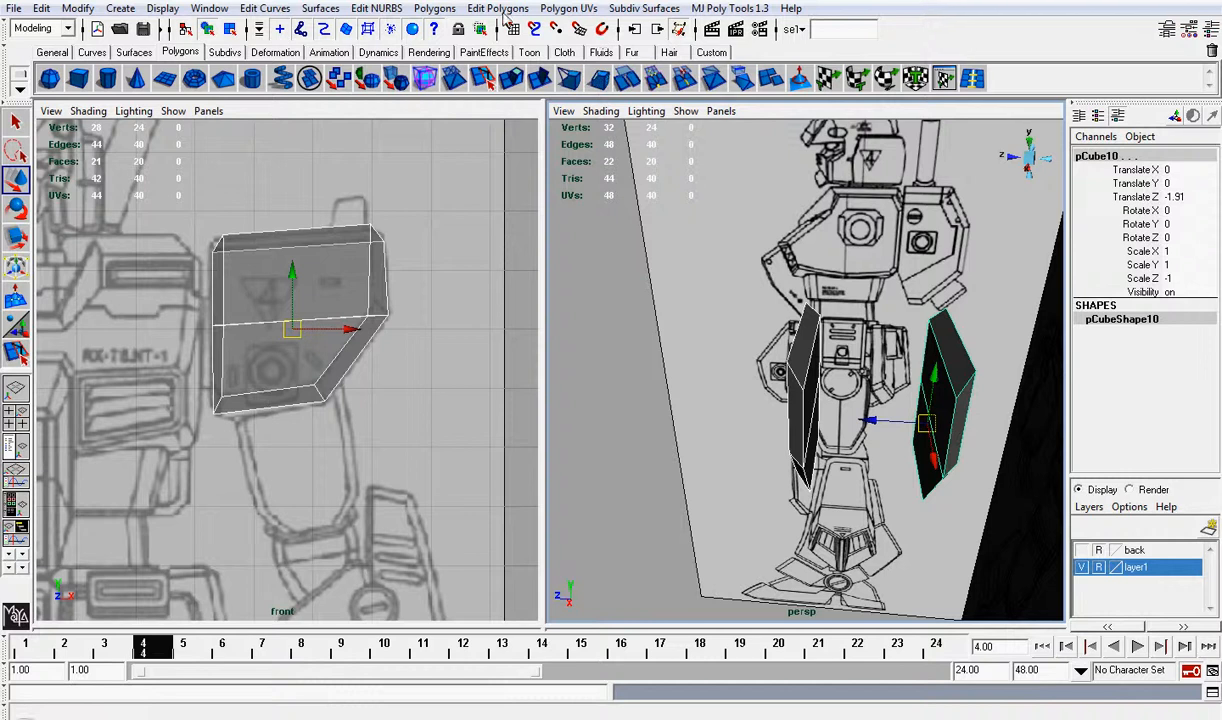
{"action": "left_click", "coordinate": [432, 9]}
{"action": "left_click", "coordinate": [447, 73]}
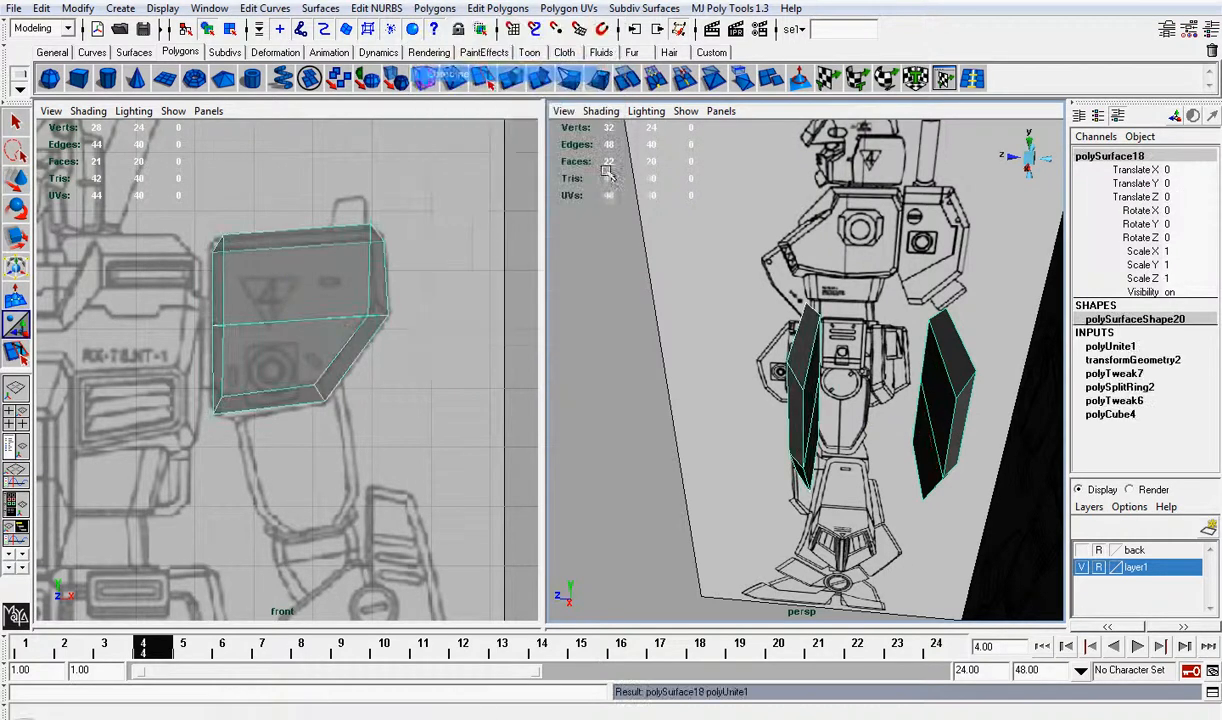
{"action": "left_click", "coordinate": [432, 9]}
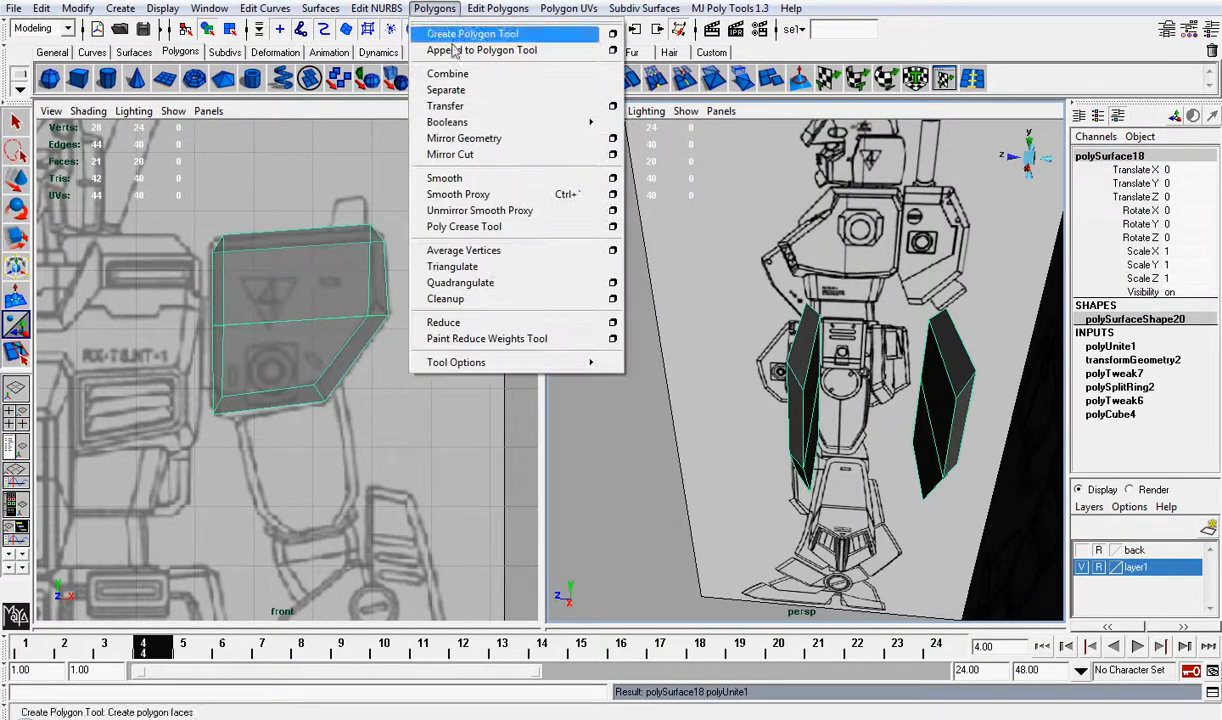
{"action": "left_click", "coordinate": [595, 50]}
{"action": "scroll", "coordinate": [838, 345], "scroll_direction": "up", "scroll_amount": 2}
{"action": "key", "text": "w"}
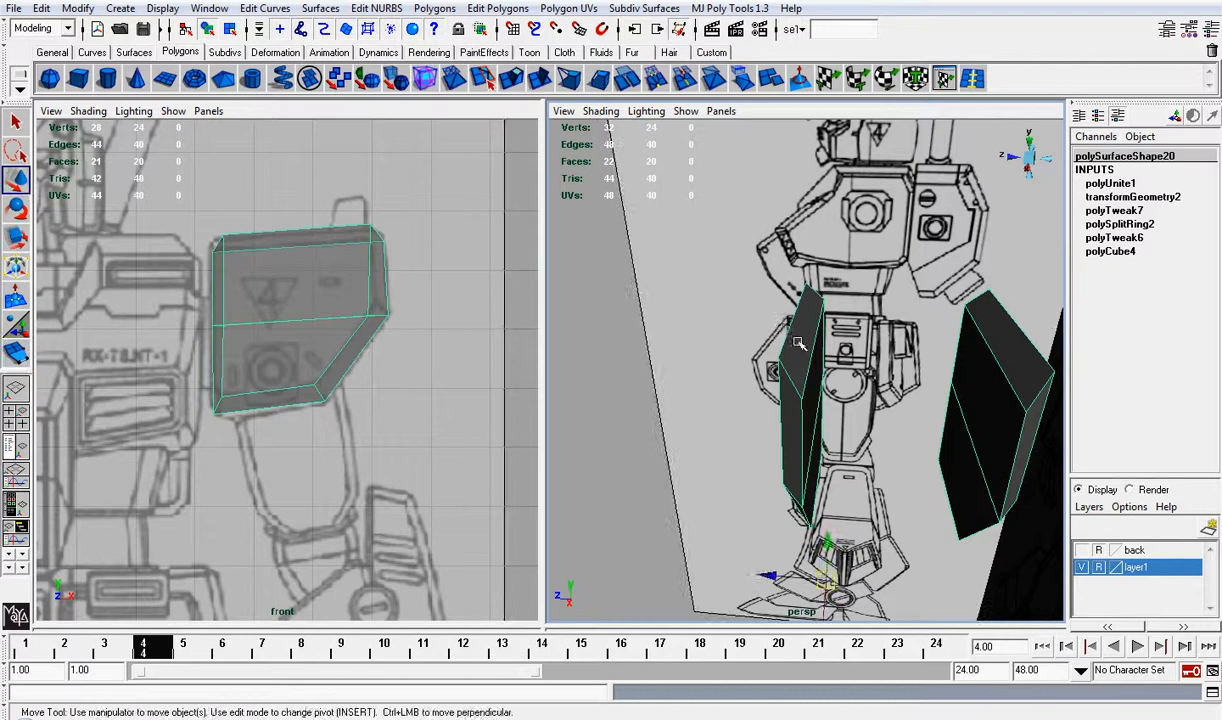
Step: Delete the top bevel face of both the front and the rear slab in the combined mesh
{"action": "right_click_drag", "start_coordinate": [801, 341], "coordinate": [740, 338]}
{"action": "left_click_drag", "start_coordinate": [785, 305], "coordinate": [912, 328]}
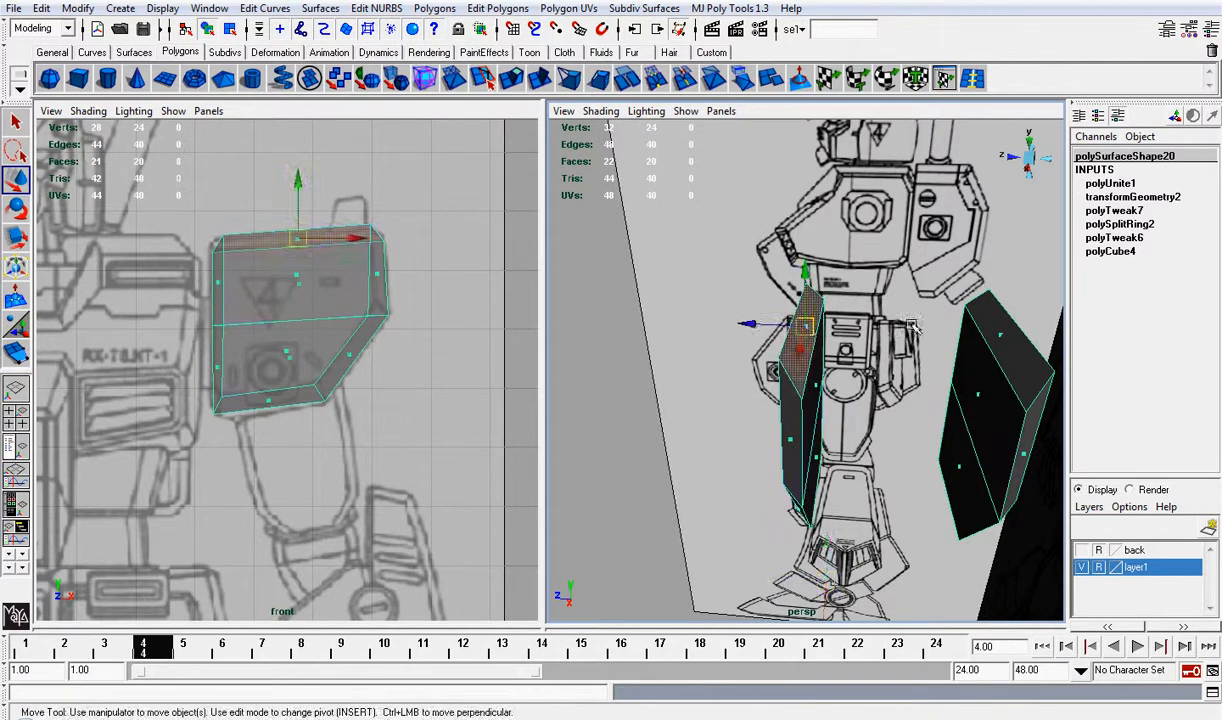
{"action": "left_click", "coordinate": [1005, 335], "text": "shift"}
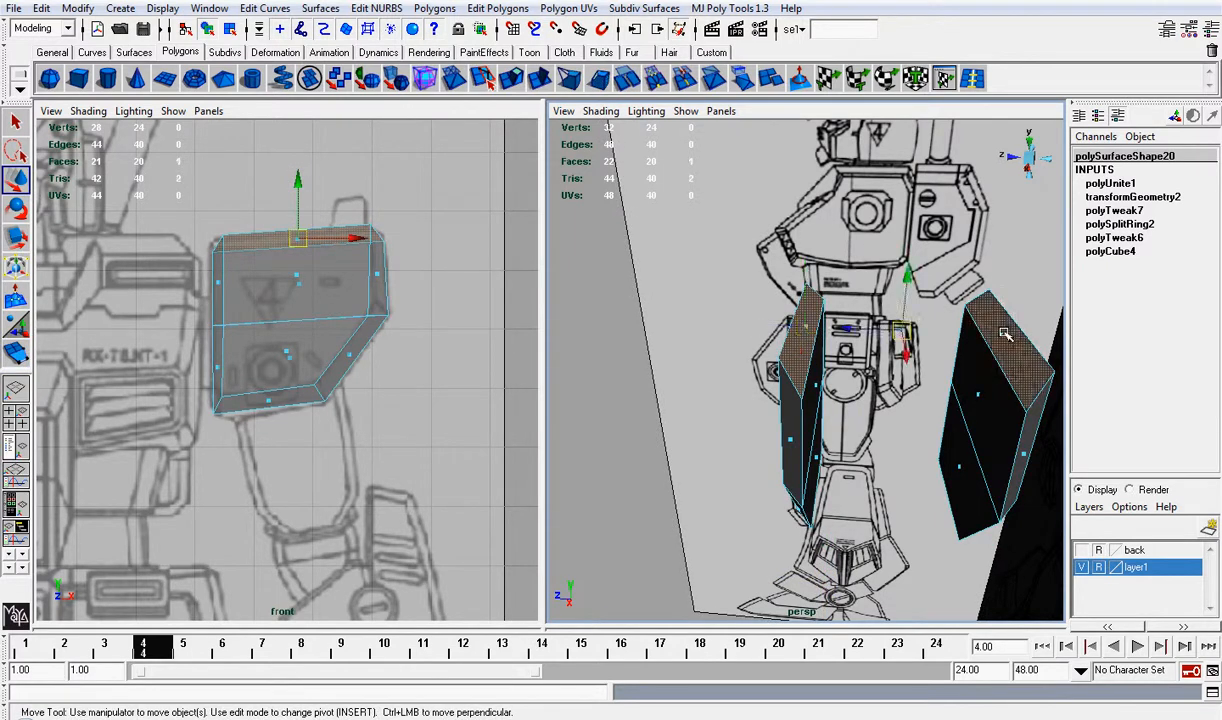
{"action": "left_click", "coordinate": [958, 320]}
Step: Bridge the open tops of the two slabs with three appended polygons, along the inner, outer and arm-side border edges
{"action": "left_click", "coordinate": [437, 9]}
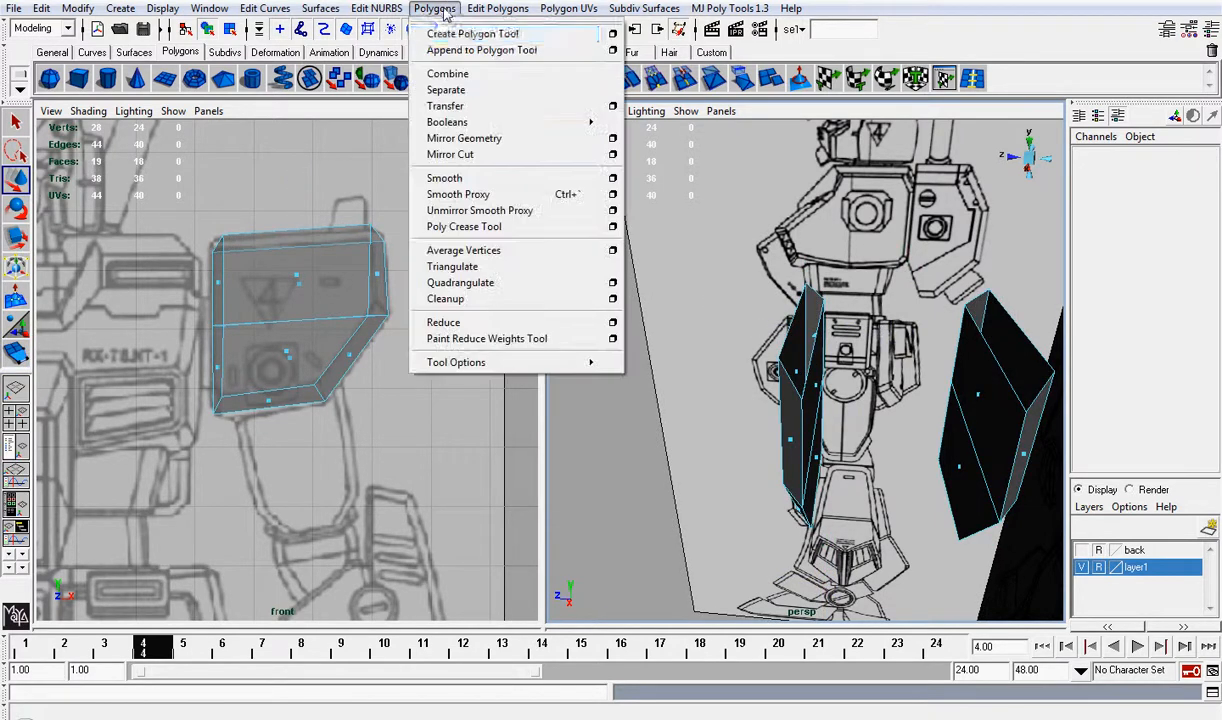
{"action": "left_click", "coordinate": [470, 50]}
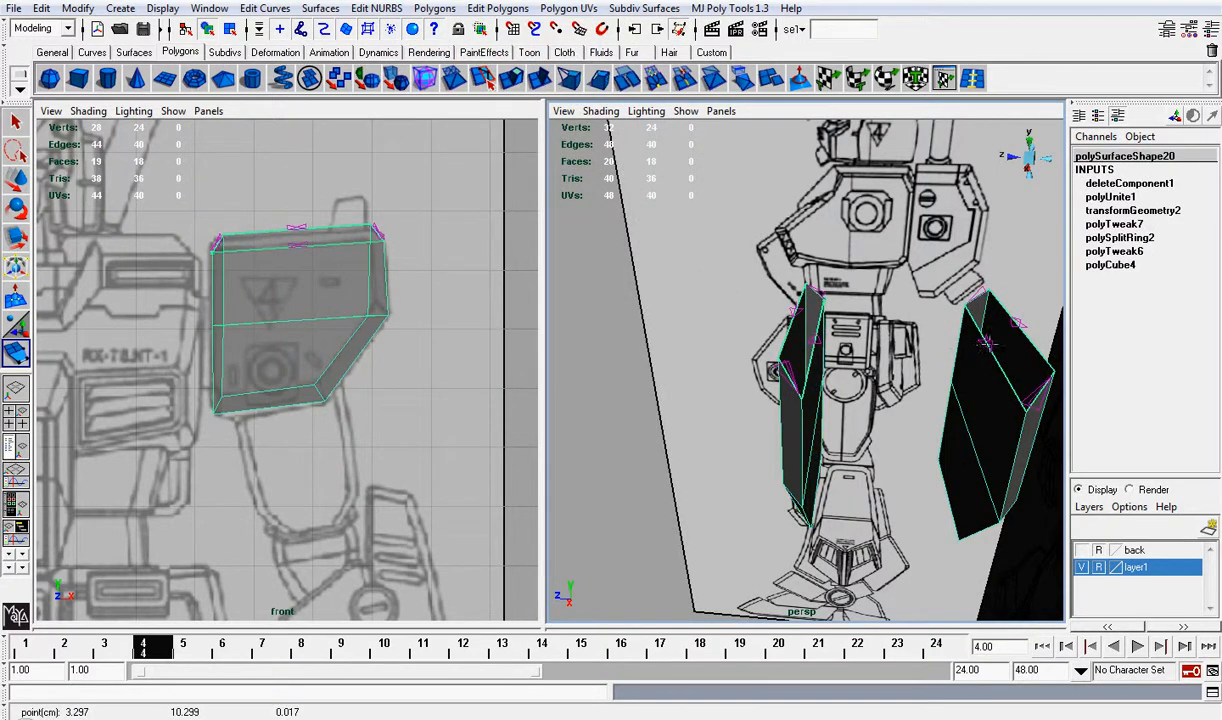
{"action": "left_click", "coordinate": [985, 342]}
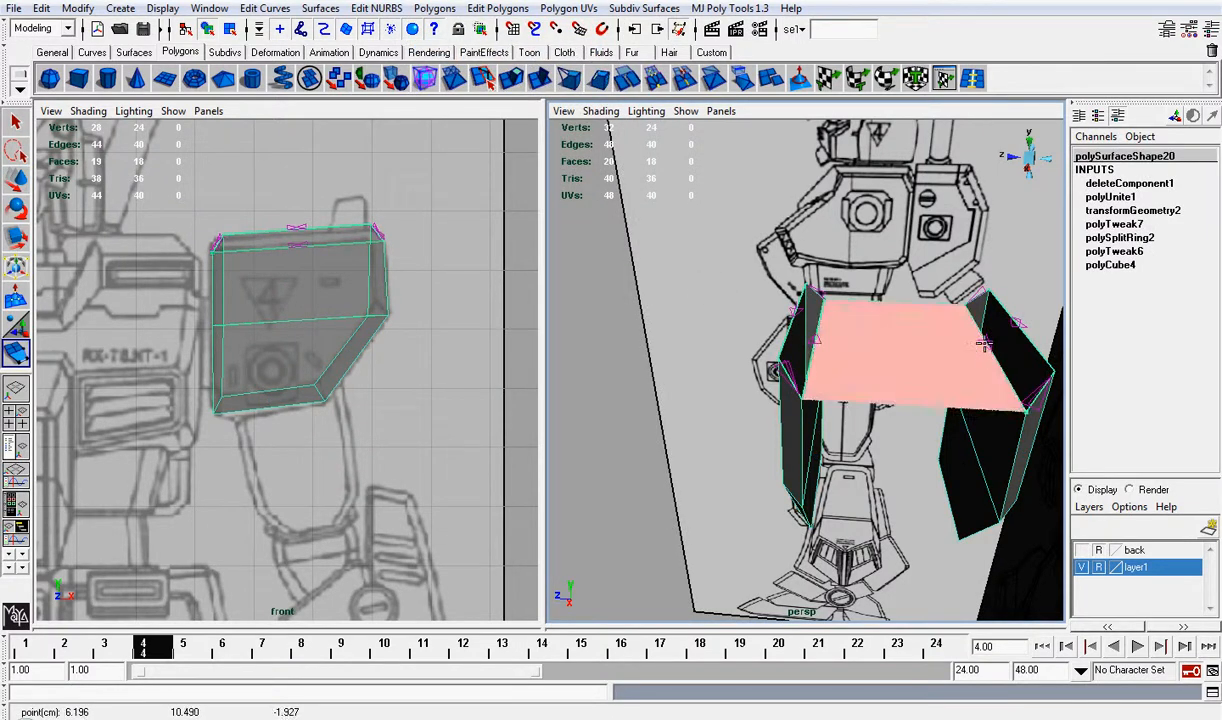
{"action": "key", "text": "Return"}
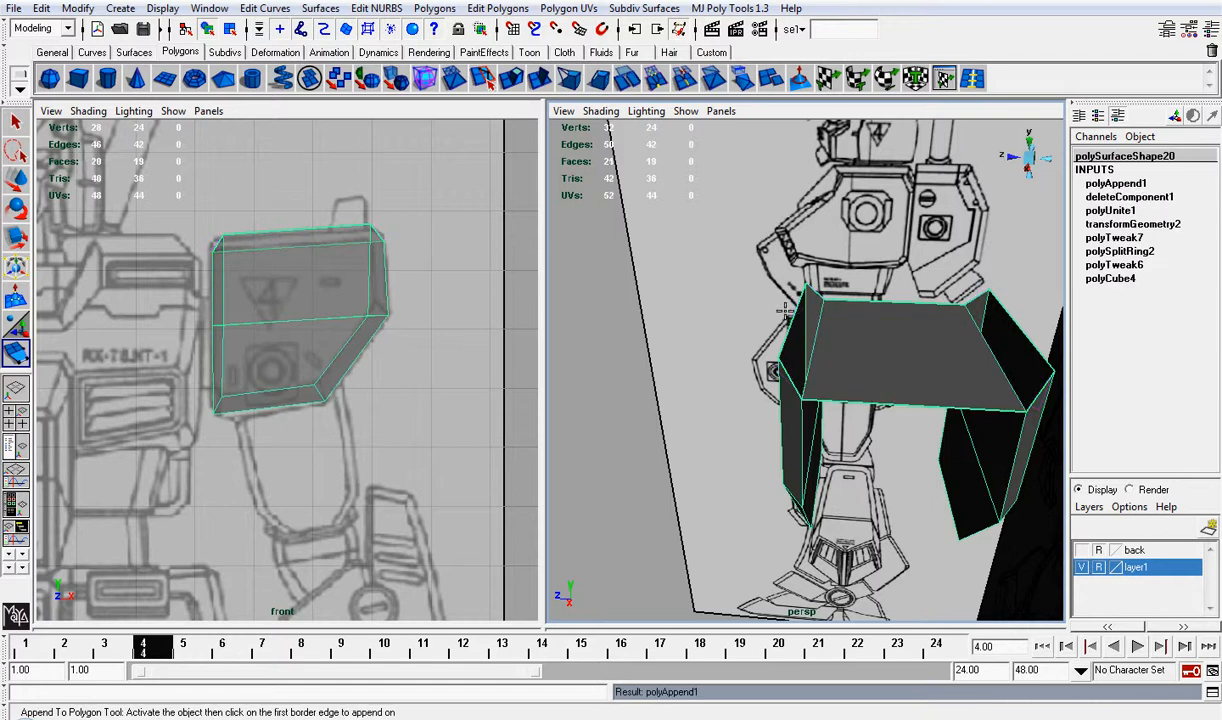
{"action": "left_click", "coordinate": [1016, 321]}
{"action": "key", "text": "Return"}
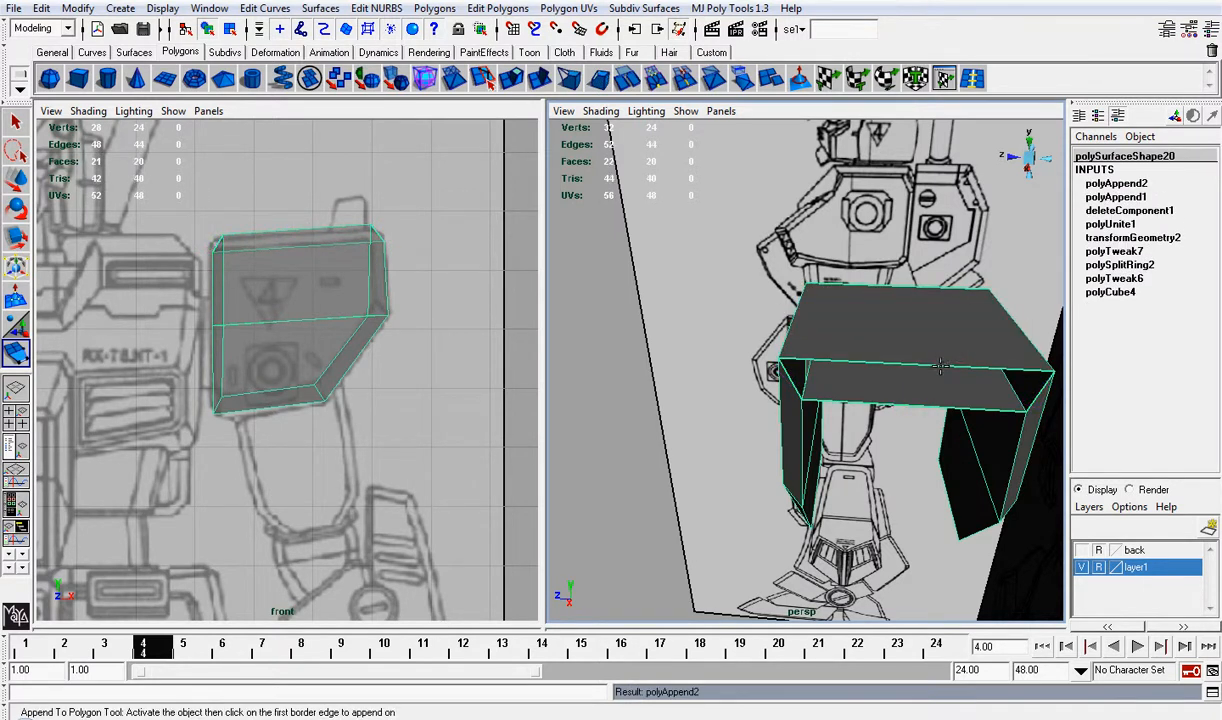
{"action": "left_click", "coordinate": [940, 409]}
{"action": "key", "text": "Return"}
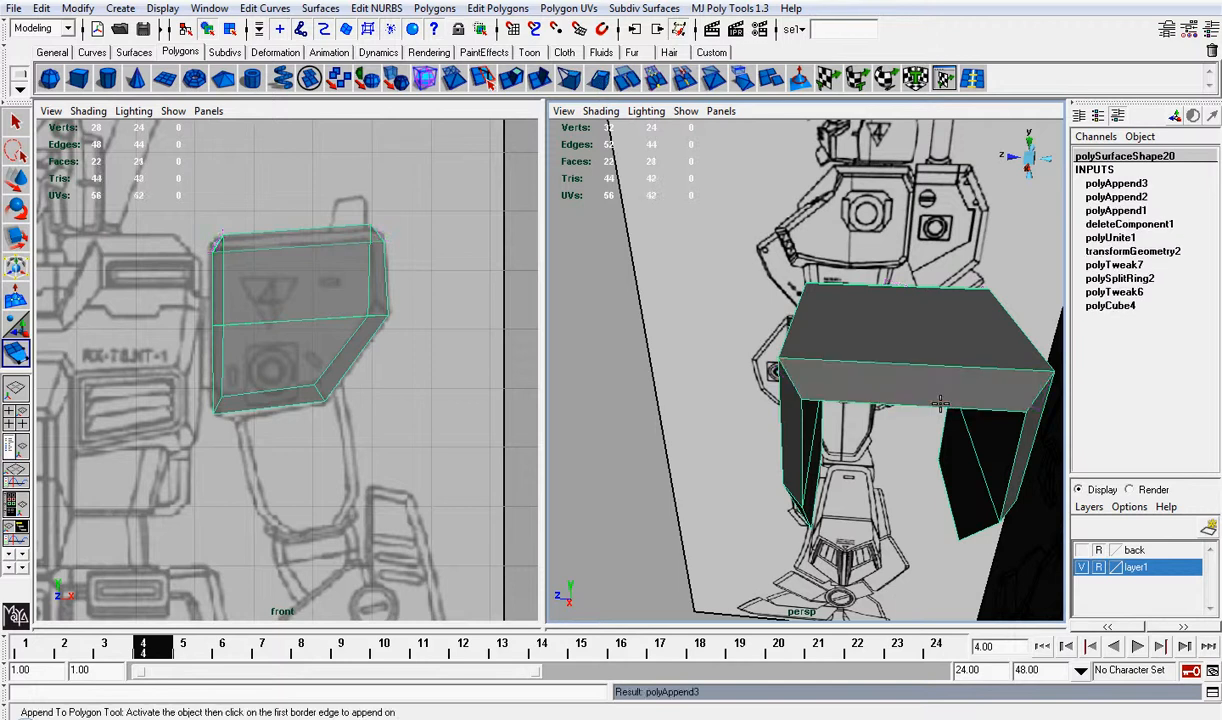
Step: Append a fourth polygon across the torso-side end to close the top block between the slabs
{"action": "left_click_drag", "start_coordinate": [940, 409], "coordinate": [740, 297], "text": "alt"}
{"action": "scroll", "coordinate": [753, 276], "scroll_direction": "up", "scroll_amount": 3}
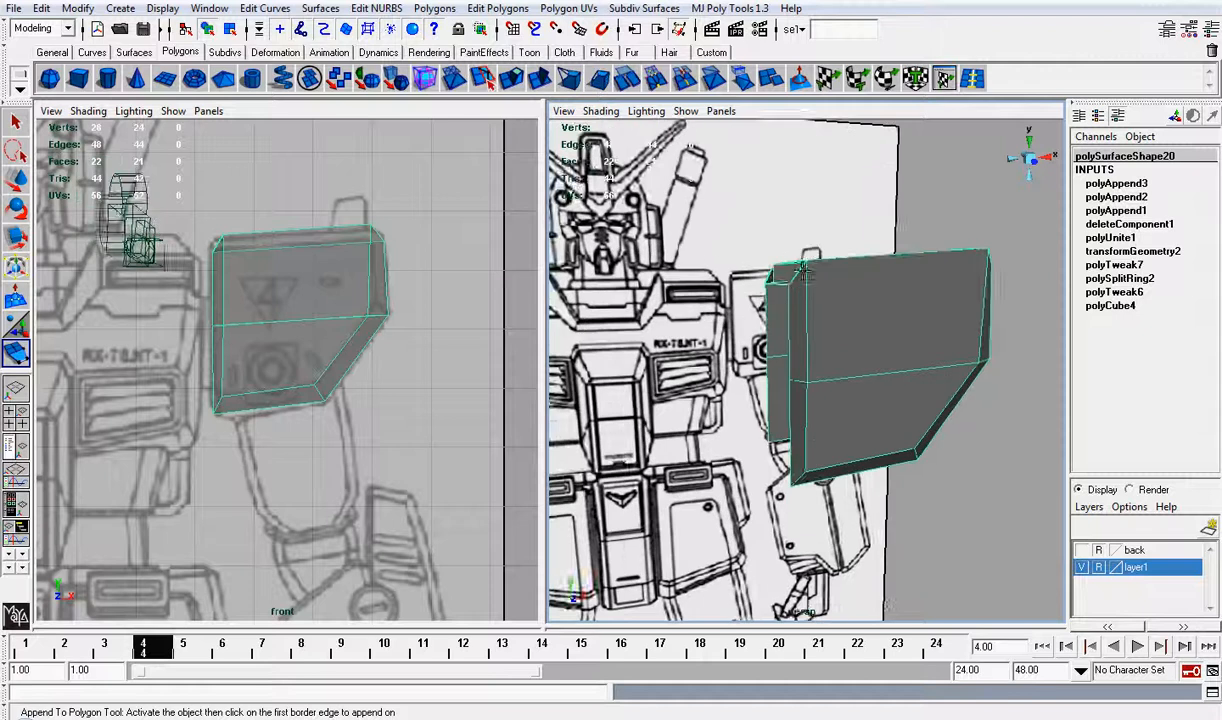
{"action": "middle_click_drag", "start_coordinate": [766, 257], "coordinate": [776, 350], "text": "alt"}
{"action": "scroll", "coordinate": [777, 356], "scroll_direction": "up", "scroll_amount": 5}
{"action": "left_click", "coordinate": [762, 360]}
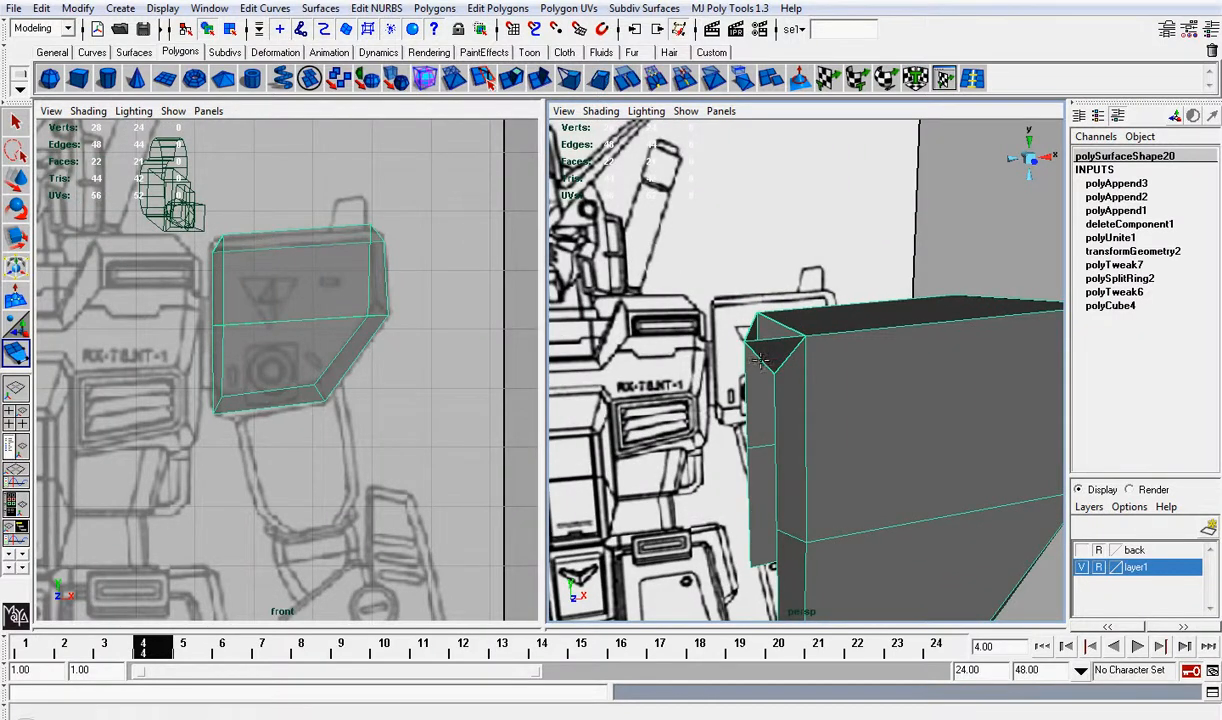
{"action": "left_click", "coordinate": [784, 323]}
{"action": "key", "text": "Return"}
{"action": "left_click_drag", "start_coordinate": [784, 323], "coordinate": [730, 312], "text": "alt"}
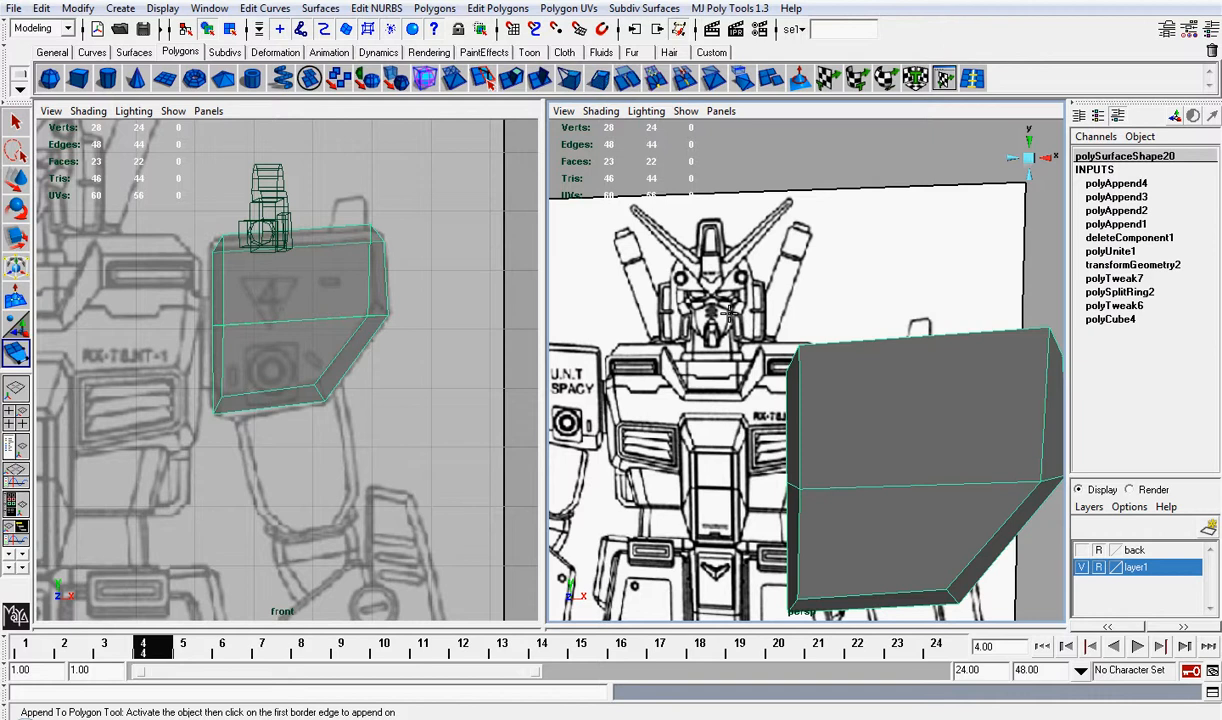
{"action": "key", "text": "w"}
Step: In the side view, move the four front vertices of the armour's top down and inward to taper the upper front corner
{"action": "scroll", "coordinate": [800, 380], "scroll_direction": "down", "scroll_amount": 3}
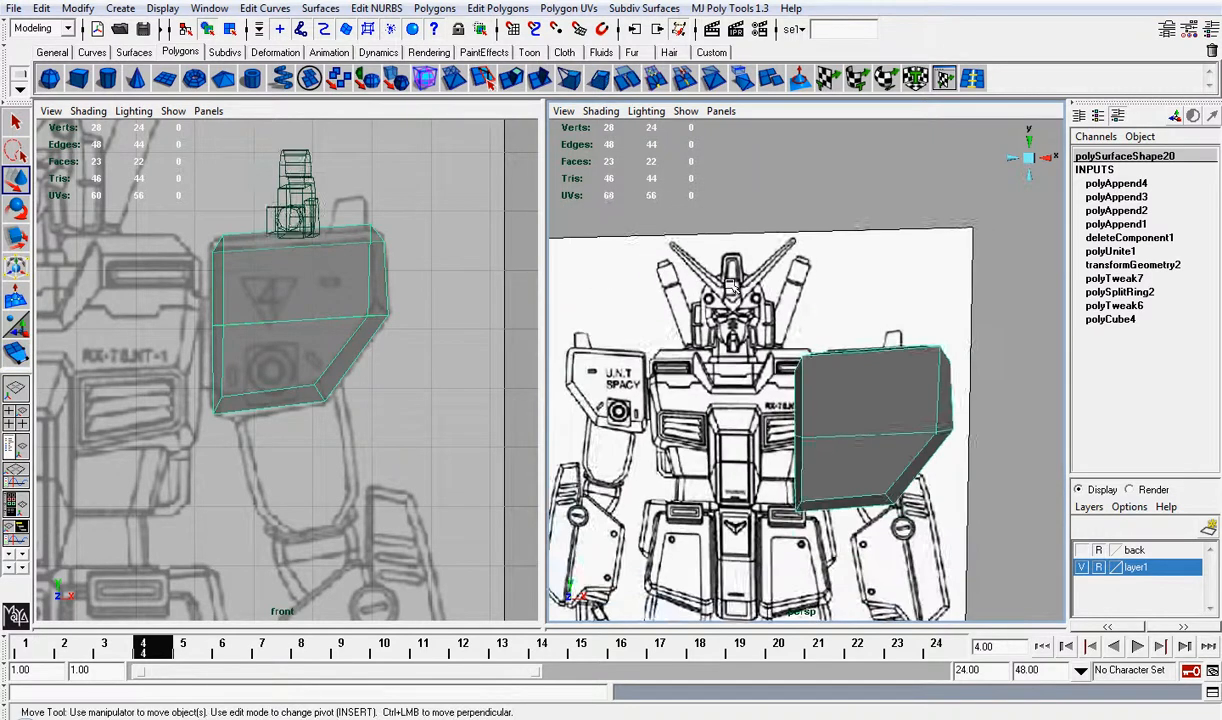
{"action": "left_click_drag", "start_coordinate": [800, 380], "coordinate": [760, 362], "text": "alt"}
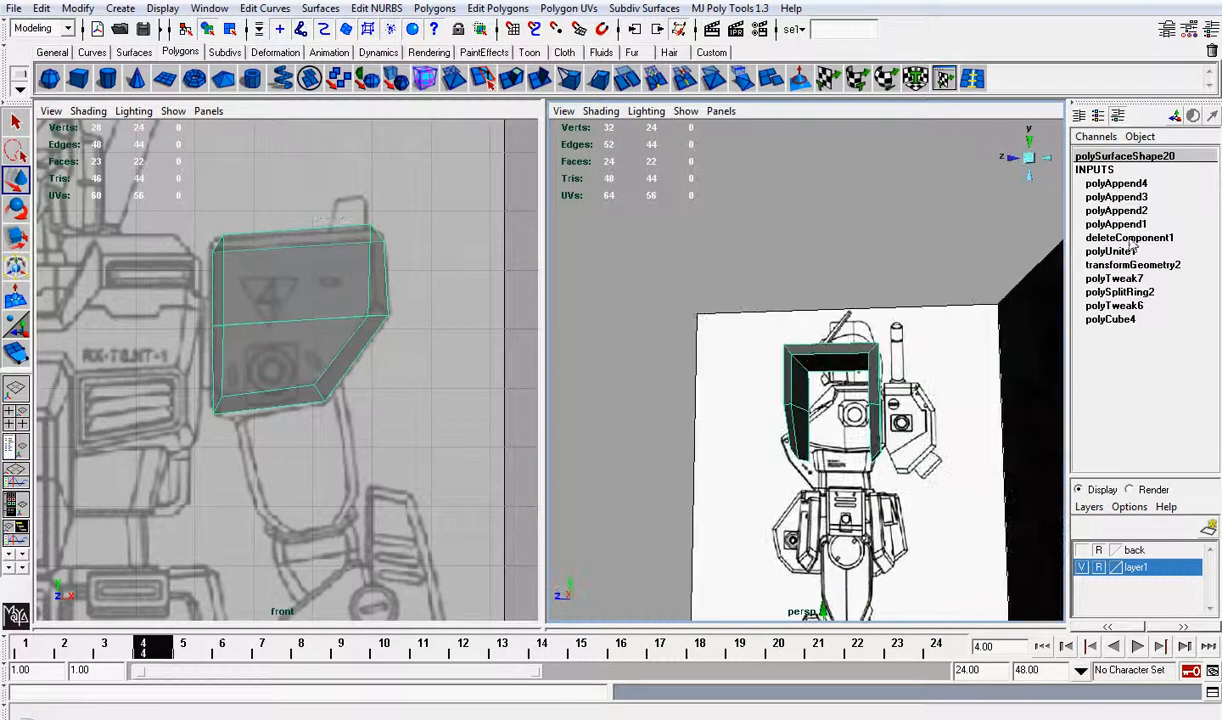
{"action": "left_click", "coordinate": [1036, 163]}
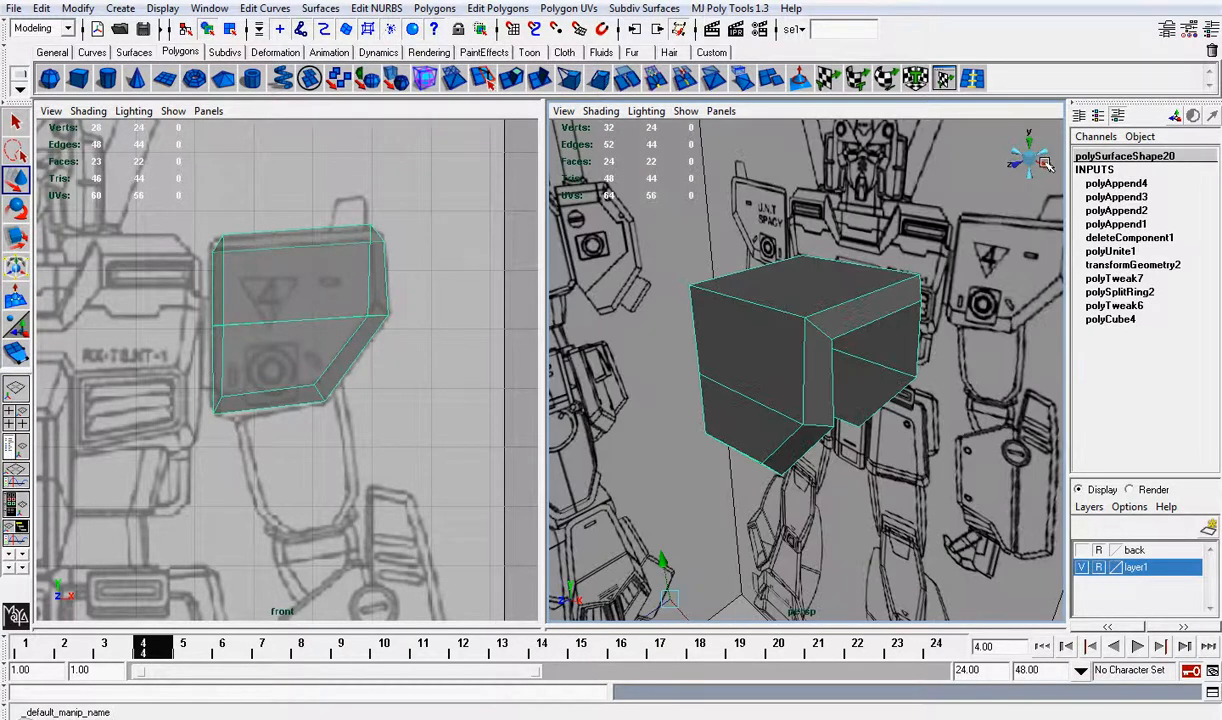
{"action": "scroll", "coordinate": [885, 243], "scroll_direction": "down", "scroll_amount": 3}
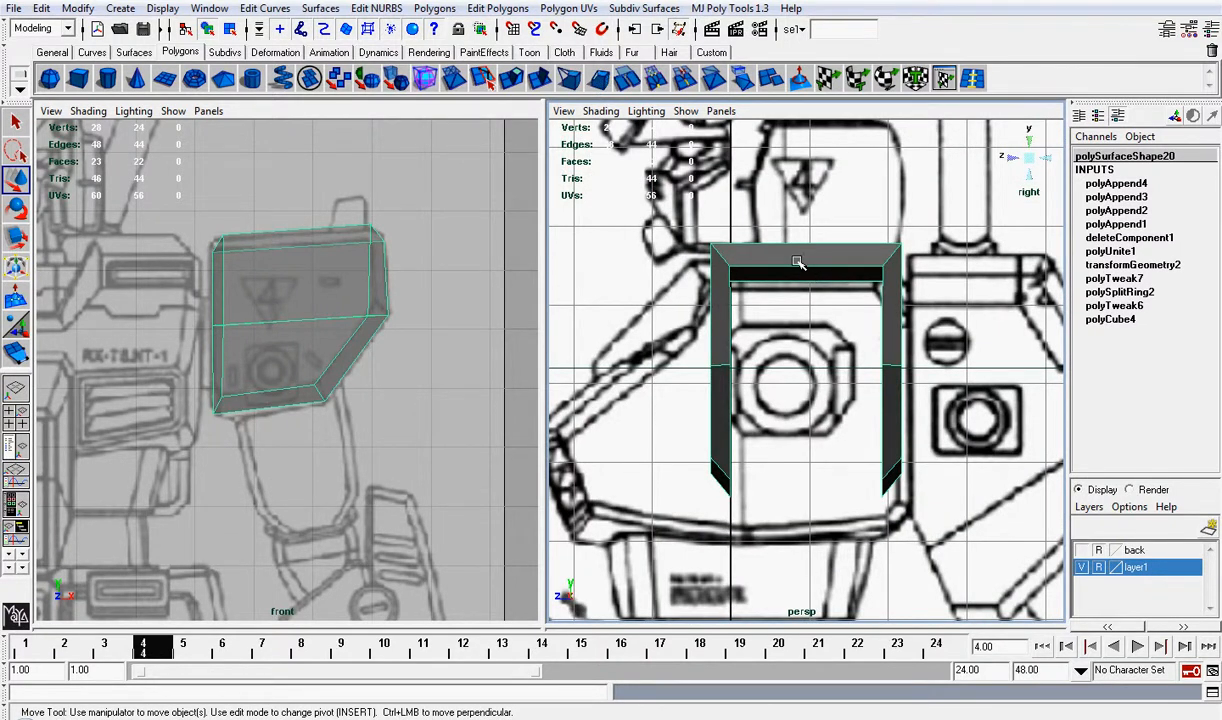
{"action": "right_click_drag", "start_coordinate": [797, 262], "coordinate": [738, 257]}
{"action": "left_click_drag", "start_coordinate": [705, 245], "coordinate": [735, 281]}
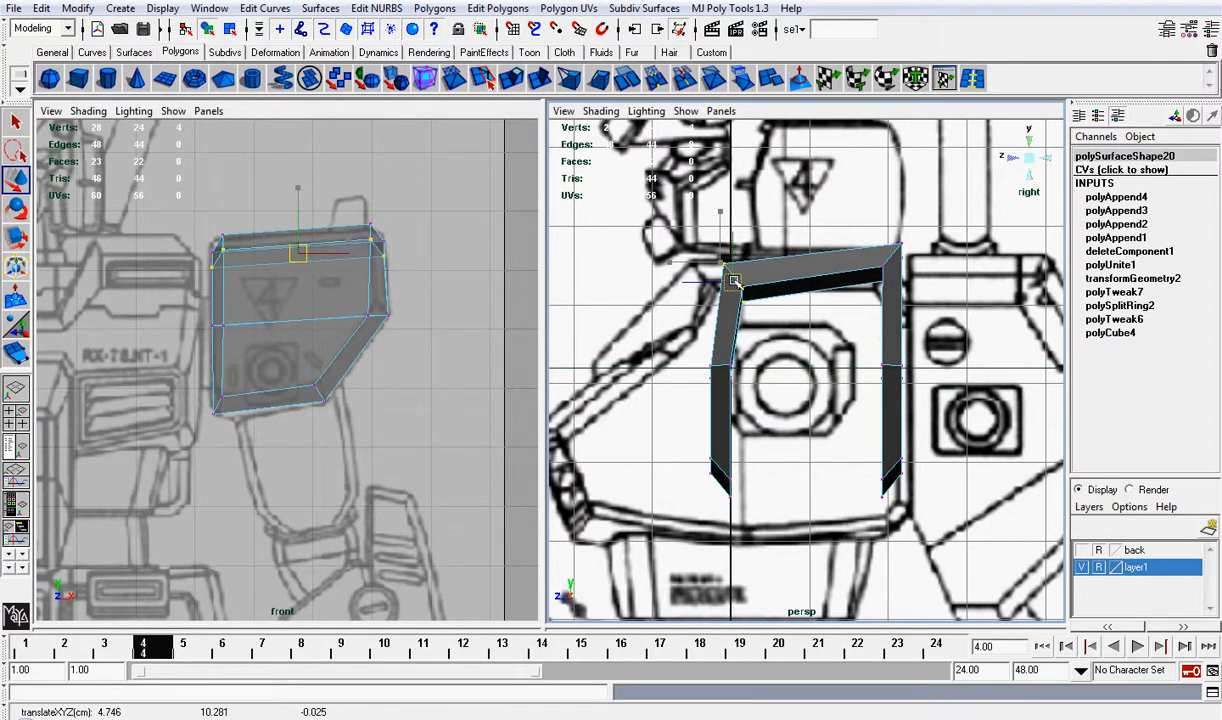
Step: Try moving the four rear top vertices down and inward, and raise all eight top vertices towards the front reference's upper outline
{"action": "left_click", "coordinate": [899, 246]}
{"action": "left_click_drag", "start_coordinate": [899, 246], "coordinate": [889, 279]}
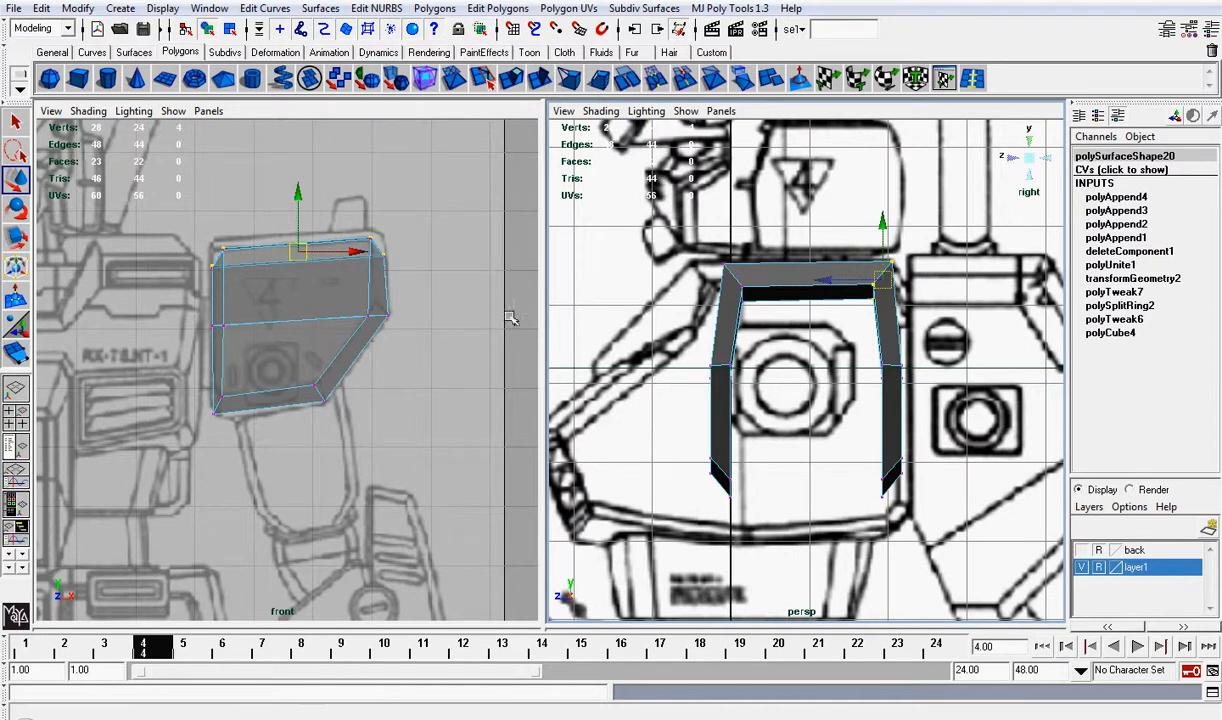
{"action": "left_click_drag", "start_coordinate": [372, 225], "coordinate": [380, 275]}
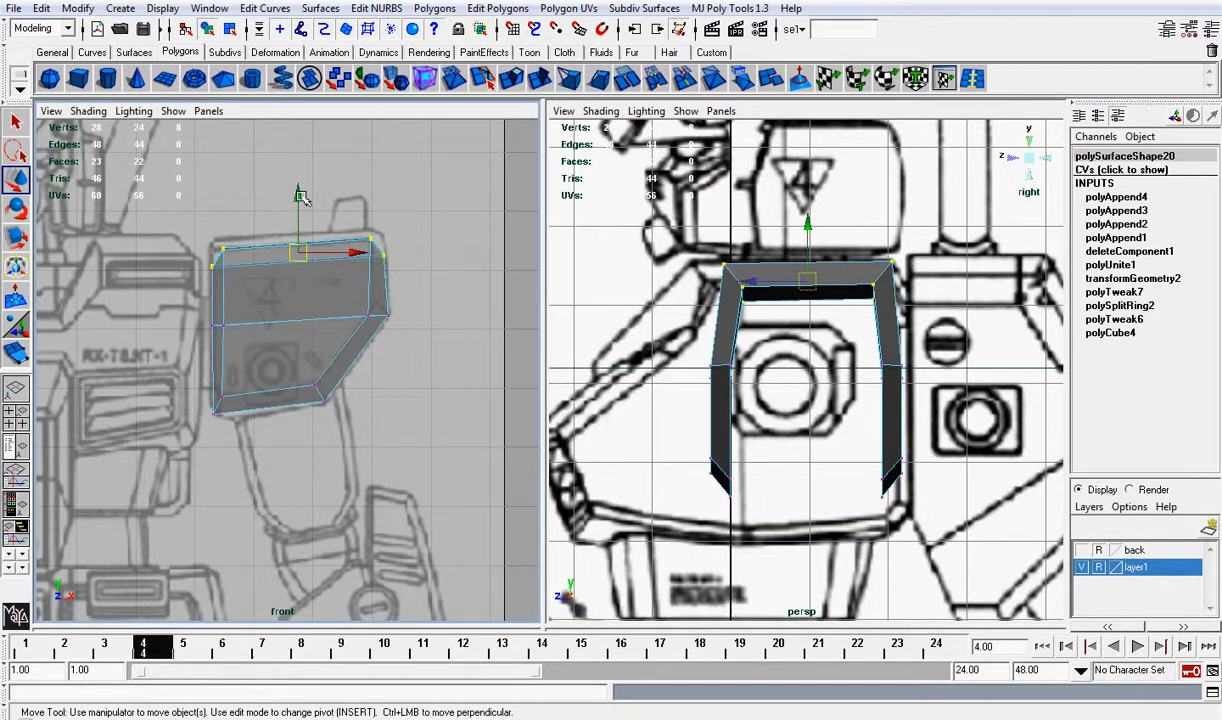
{"action": "mouse_move", "coordinate": [300, 196]}
{"action": "left_mouse_down"}
{"action": "mouse_move", "coordinate": [300, 300]}
{"action": "mouse_move", "coordinate": [310, 195]}
{"action": "left_mouse_up"}
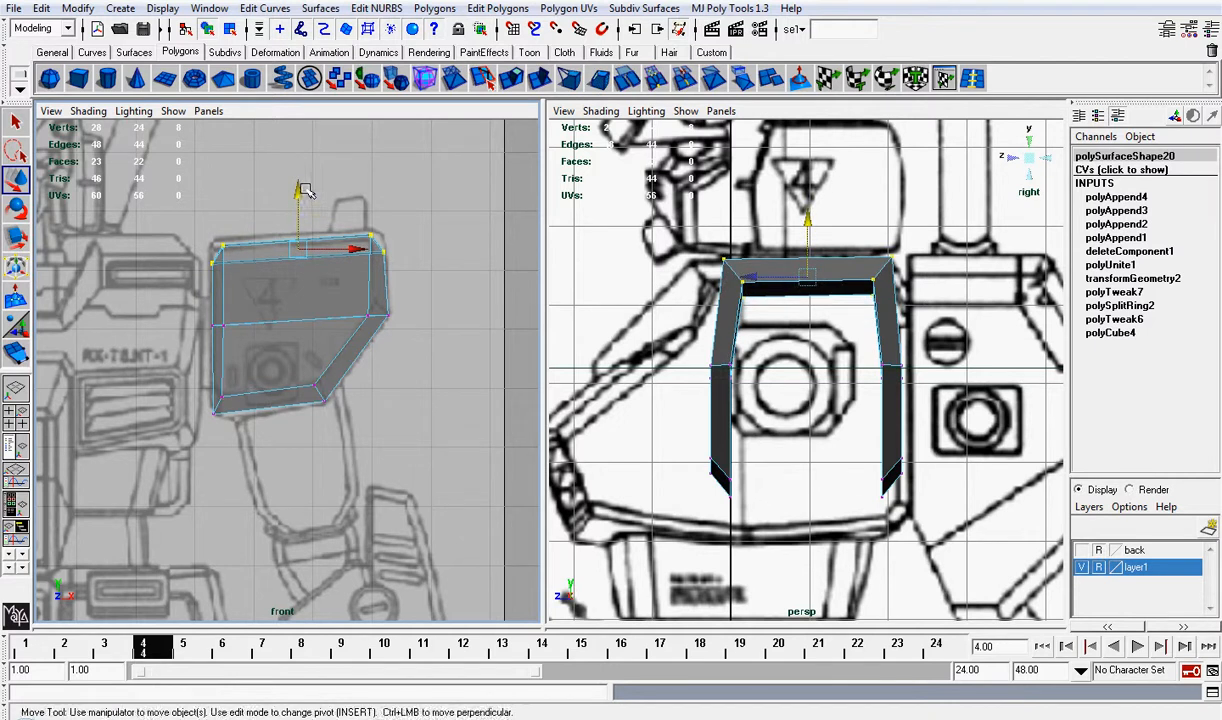
{"action": "left_click", "coordinate": [298, 178]}
{"action": "key", "text": "ctrl+z"}
{"action": "left_click_drag", "start_coordinate": [298, 190], "coordinate": [298, 182]}
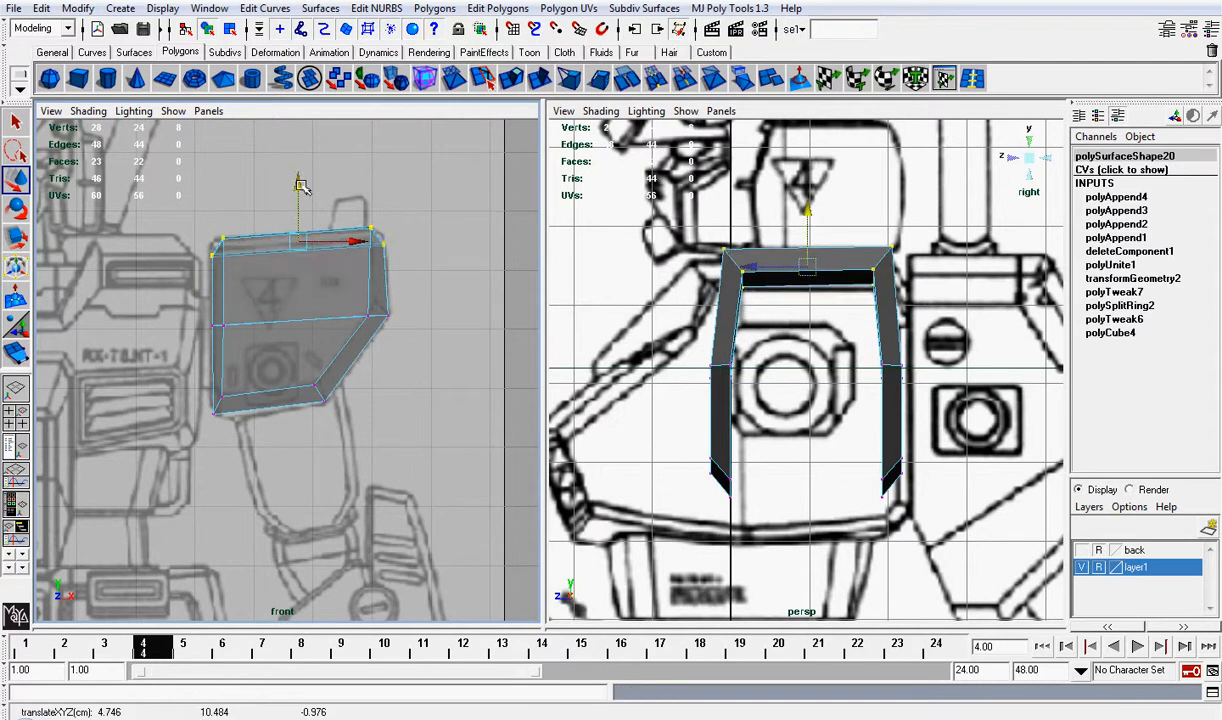
Step: Try raising the four lower rim vertices of the top block in the front view to narrow the top bevel
{"action": "scroll", "coordinate": [284, 203], "scroll_direction": "up", "scroll_amount": 3}
{"action": "middle_click_drag", "start_coordinate": [214, 172], "coordinate": [301, 241], "text": "alt"}
{"action": "left_click_drag", "start_coordinate": [203, 234], "coordinate": [260, 279]}
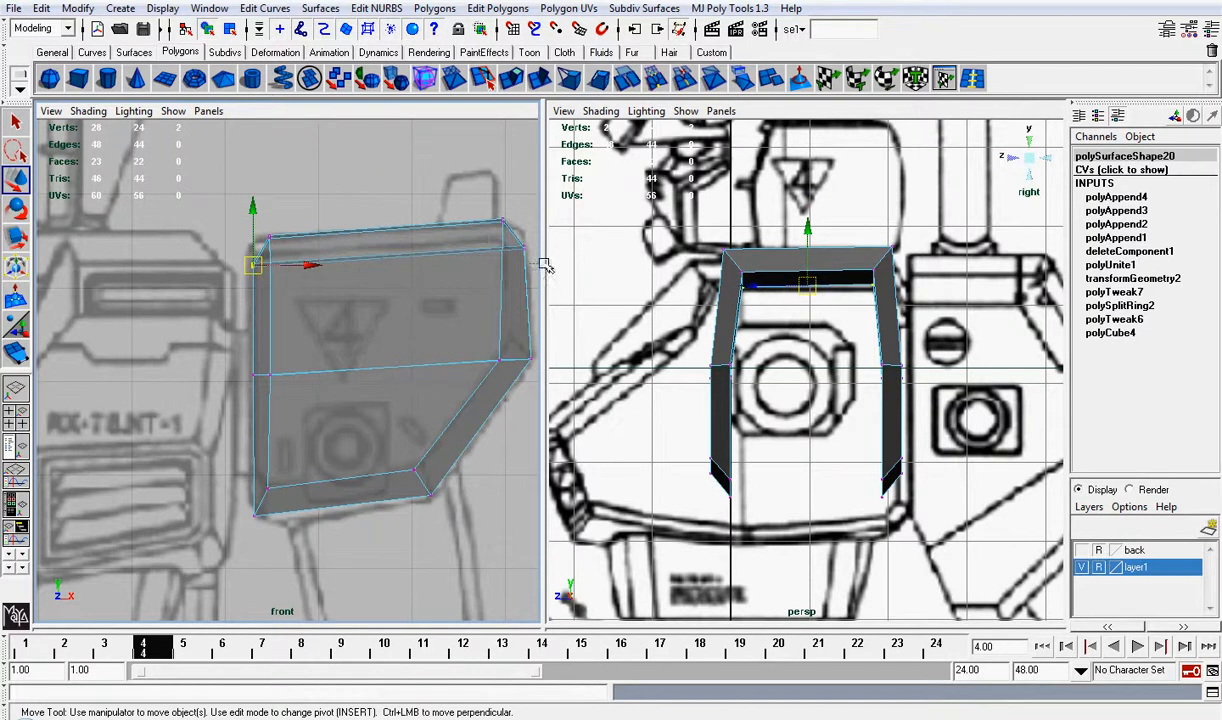
{"action": "left_click_drag", "start_coordinate": [542, 261], "coordinate": [545, 260]}
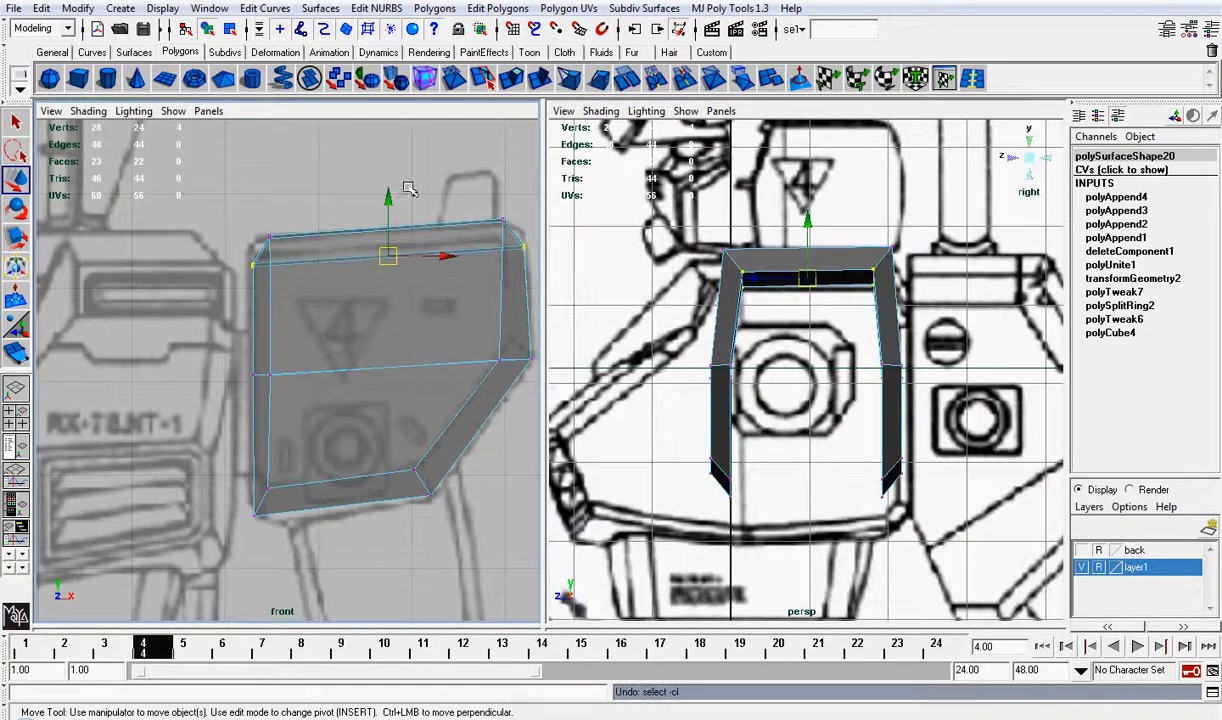
{"action": "left_click_drag", "start_coordinate": [388, 199], "coordinate": [389, 187]}
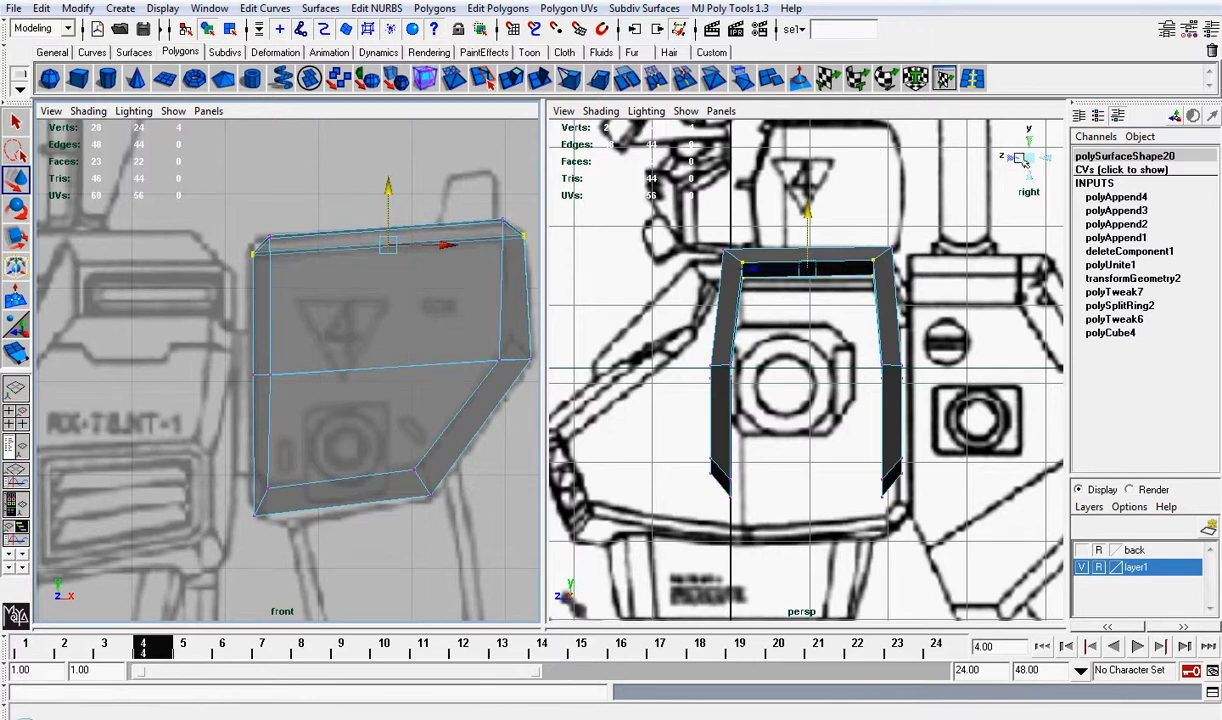
Step: Undo the rim raise, the raise of all eight top vertices and the rear top vertex move
{"action": "left_click_drag", "start_coordinate": [1020, 160], "coordinate": [924, 327], "text": "alt"}
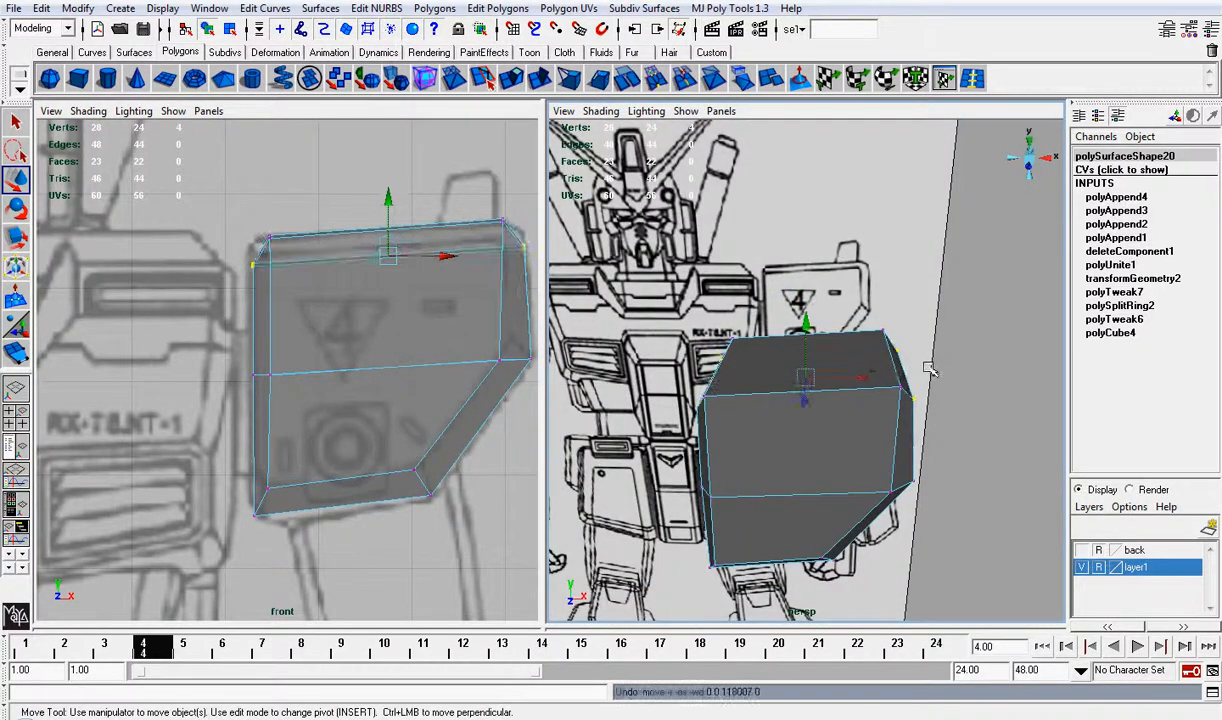
{"action": "key", "text": "z"}
{"action": "key", "text": "z"}
{"action": "key", "text": "z"}
{"action": "key", "text": "z"}
{"action": "key", "text": "z"}
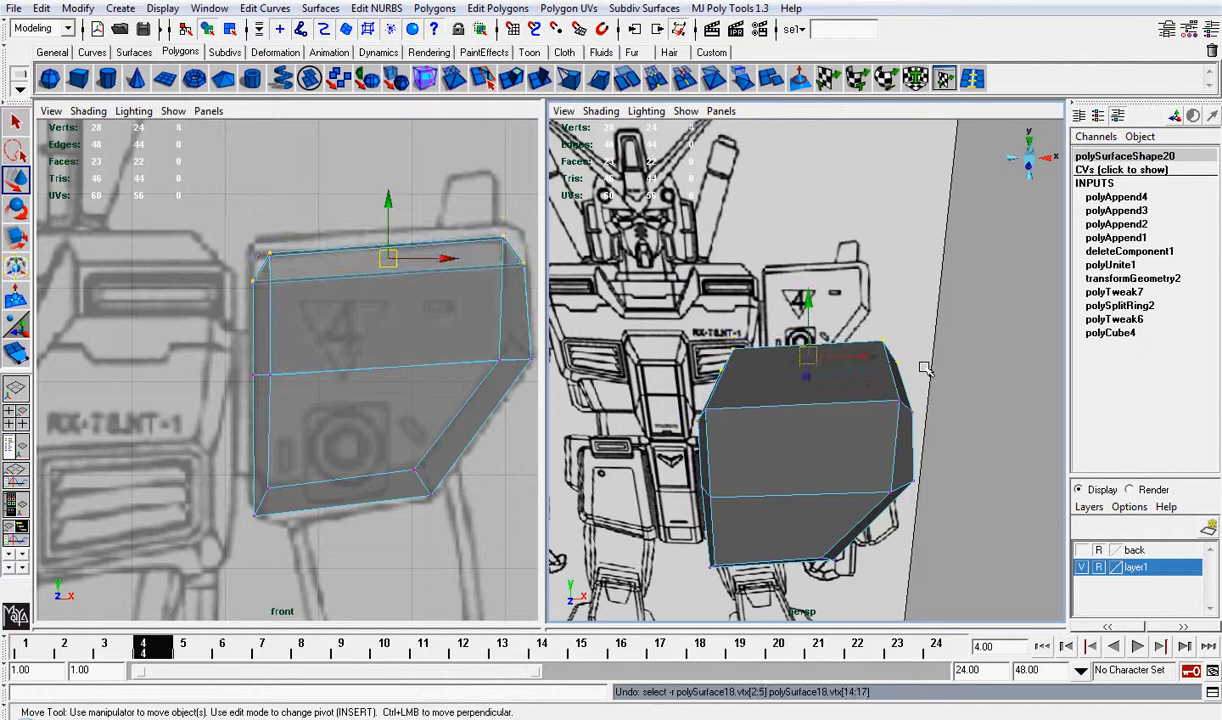
{"action": "key", "text": "z"}
Step: Select the top face's two front-to-back side edges and scale them inward along X to taper both sides
{"action": "mouse_move", "coordinate": [887, 364]}
{"action": "left_mouse_down", "text": "alt"}
{"action": "mouse_move", "coordinate": [910, 320]}
{"action": "mouse_move", "coordinate": [900, 348]}
{"action": "left_mouse_up", "text": "alt"}
{"action": "right_click_drag", "start_coordinate": [900, 348], "coordinate": [900, 348]}
{"action": "left_click", "coordinate": [893, 372]}
{"action": "left_click_drag", "start_coordinate": [880, 378], "coordinate": [741, 398], "text": "alt"}
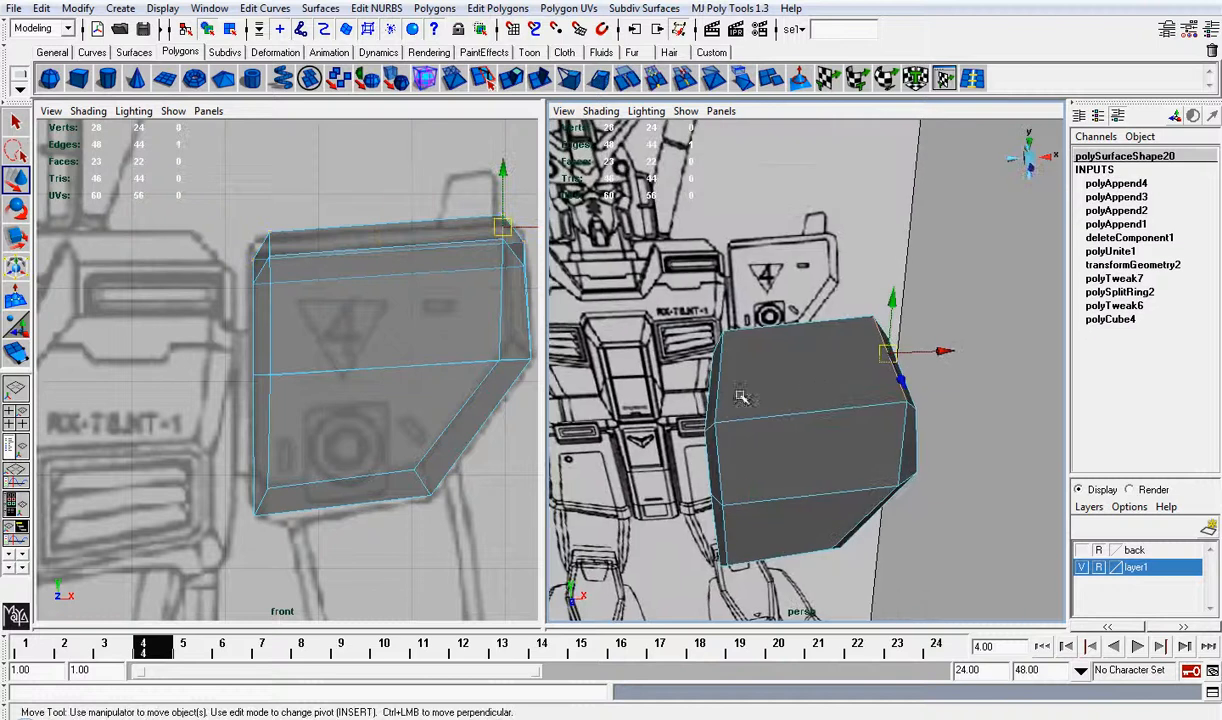
{"action": "left_click", "coordinate": [724, 375], "text": "shift"}
{"action": "key", "text": "r"}
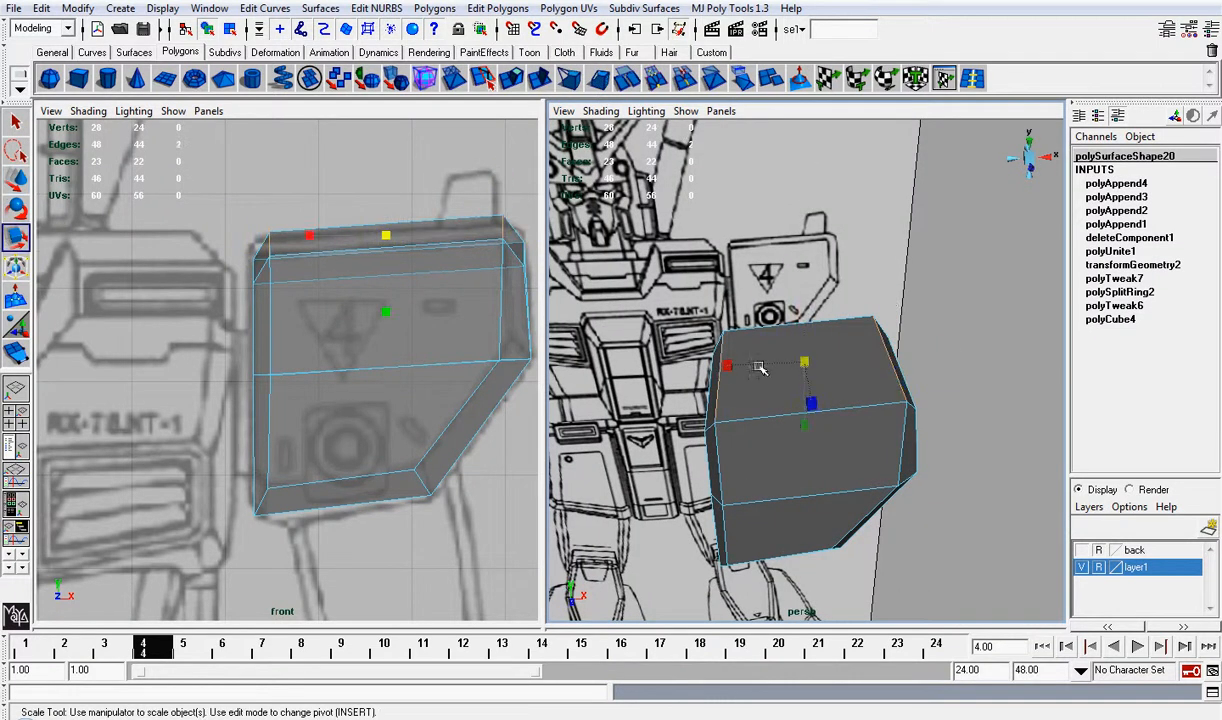
{"action": "left_click_drag", "start_coordinate": [729, 364], "coordinate": [745, 362]}
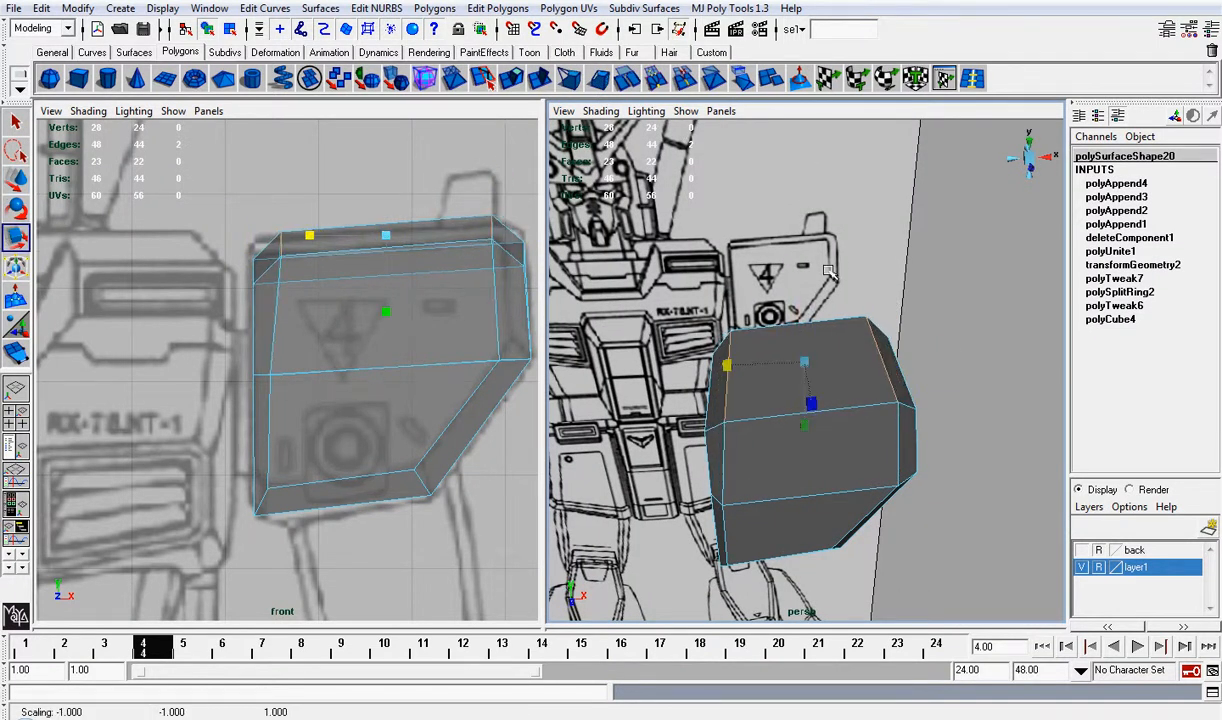
Step: Try inserting two edge loops across the top near the front edge and one vertical loop near the outer side
{"action": "left_click", "coordinate": [884, 303]}
{"action": "left_click_drag", "start_coordinate": [884, 303], "coordinate": [784, 296], "text": "alt"}
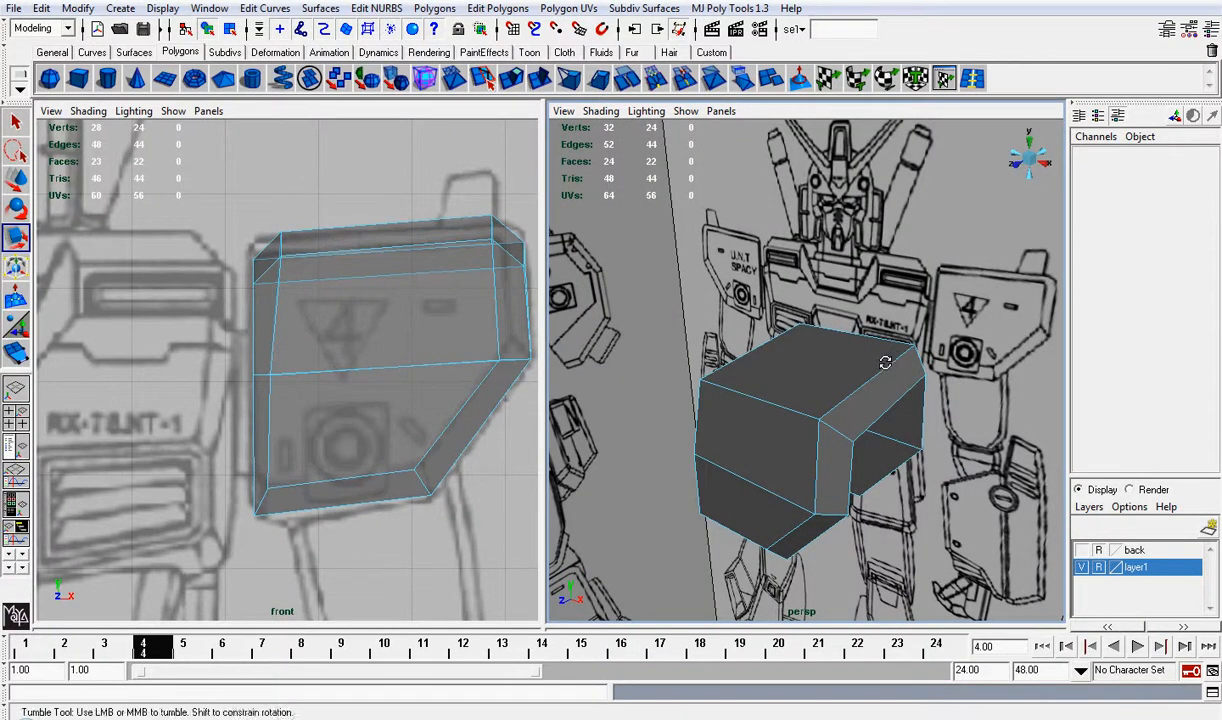
{"action": "left_click_drag", "start_coordinate": [895, 360], "coordinate": [905, 330], "text": "alt"}
{"action": "left_click", "coordinate": [972, 79]}
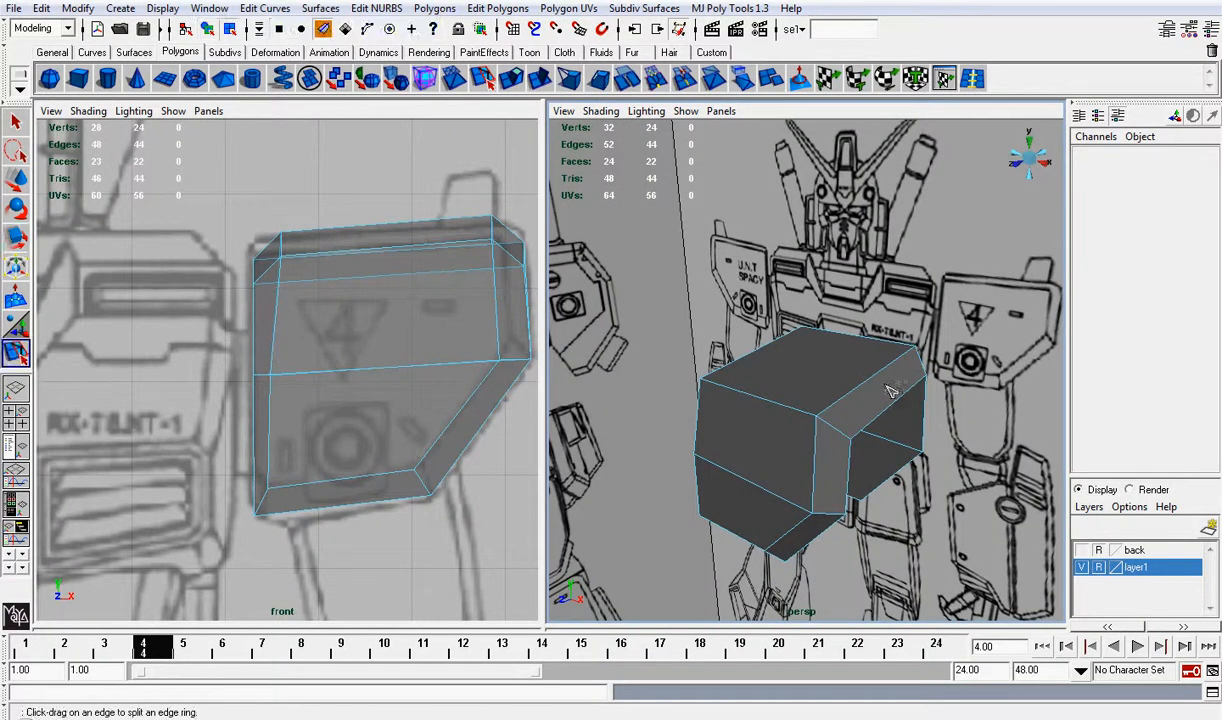
{"action": "left_click", "coordinate": [843, 405]}
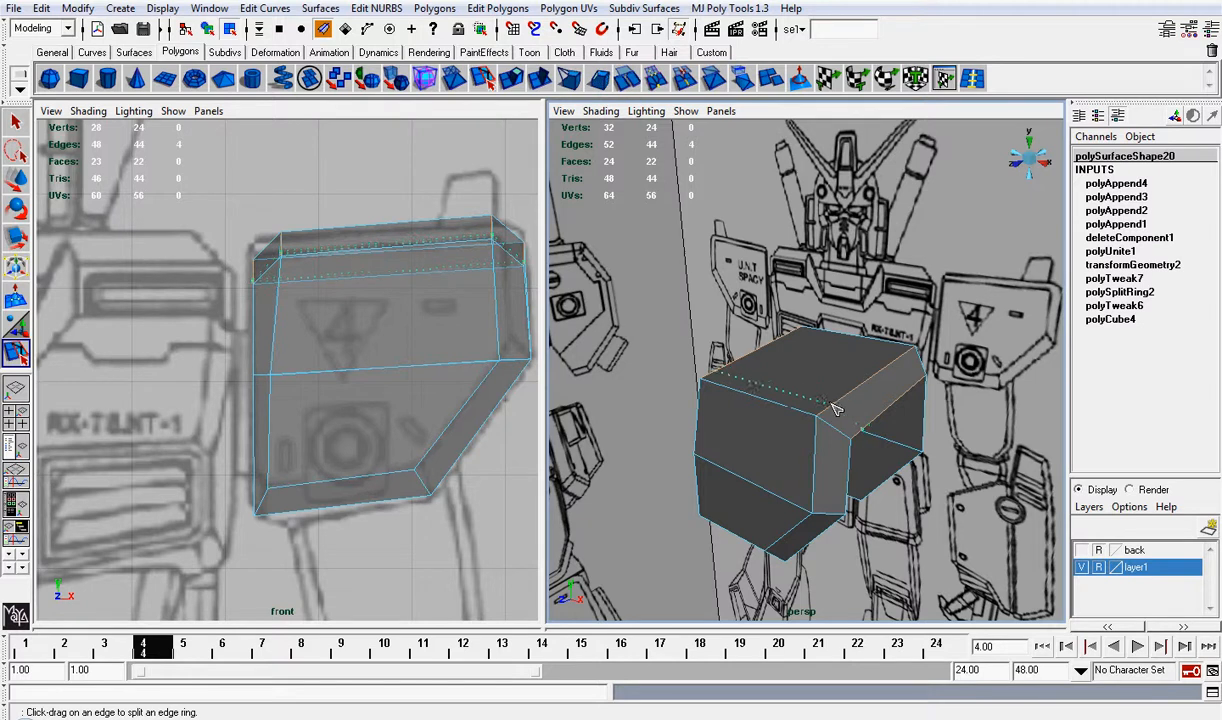
{"action": "left_click_drag", "start_coordinate": [829, 410], "coordinate": [854, 398]}
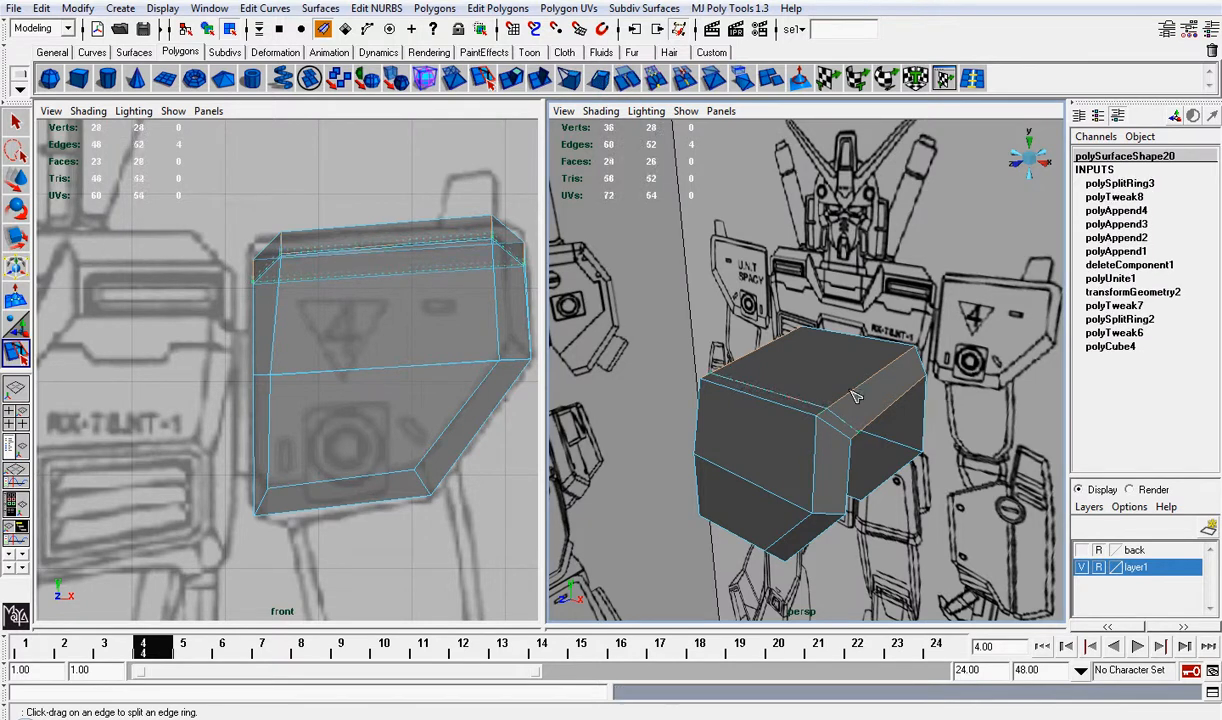
{"action": "left_click", "coordinate": [848, 397]}
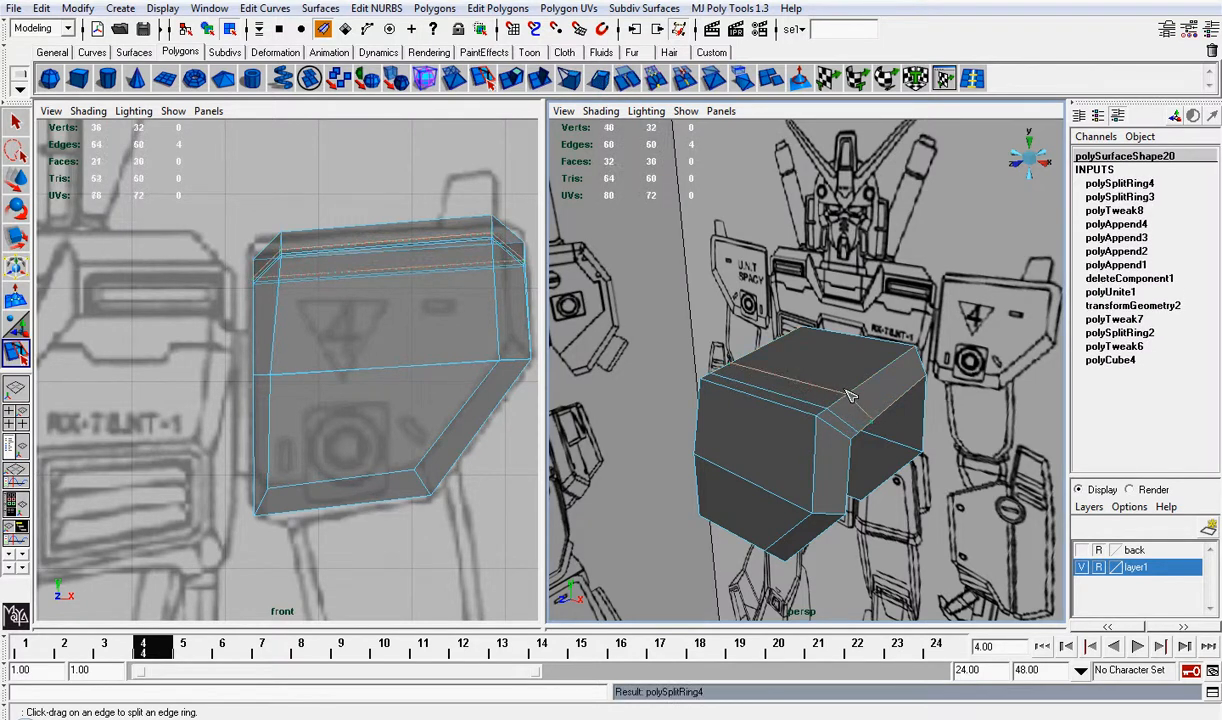
{"action": "left_click", "coordinate": [462, 225]}
{"action": "left_click_drag", "start_coordinate": [452, 223], "coordinate": [445, 224]}
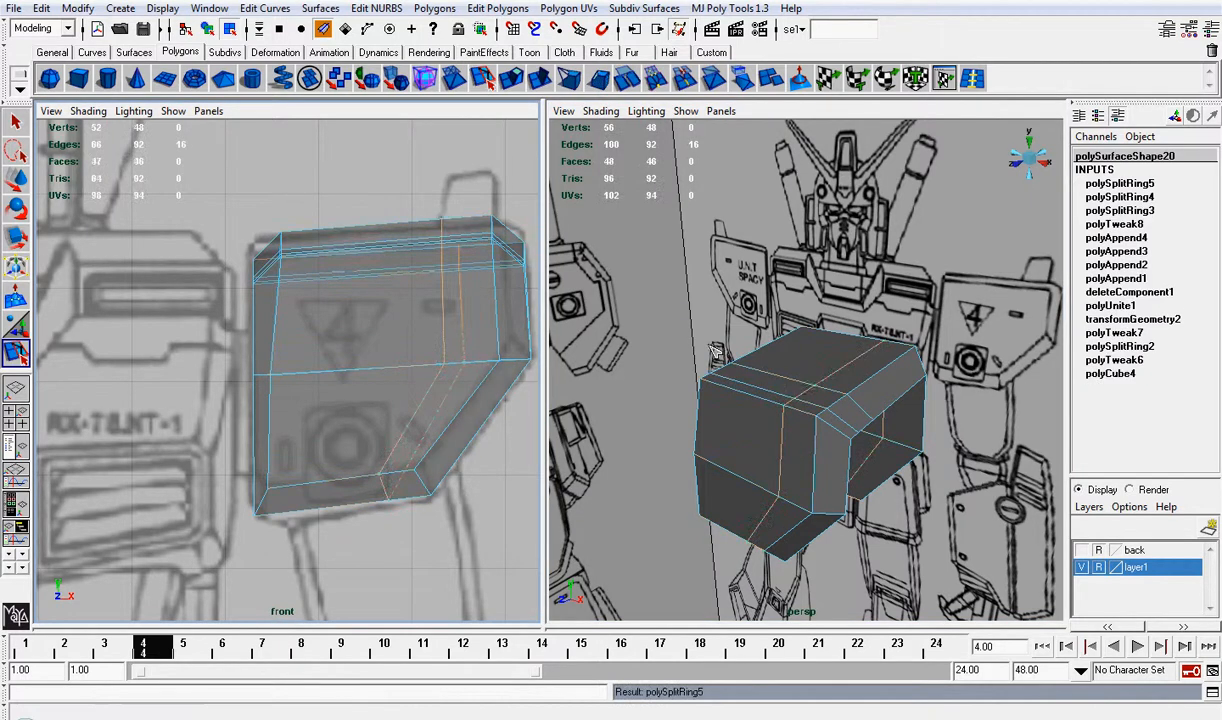
Step: Try selecting the front rim edges of the top and lowering them, then undo that move
{"action": "key", "text": "w"}
{"action": "right_click_drag", "start_coordinate": [805, 380], "coordinate": [812, 421]}
{"action": "left_click_drag", "start_coordinate": [855, 250], "coordinate": [937, 317], "text": "alt"}
{"action": "right_click", "coordinate": [800, 388]}
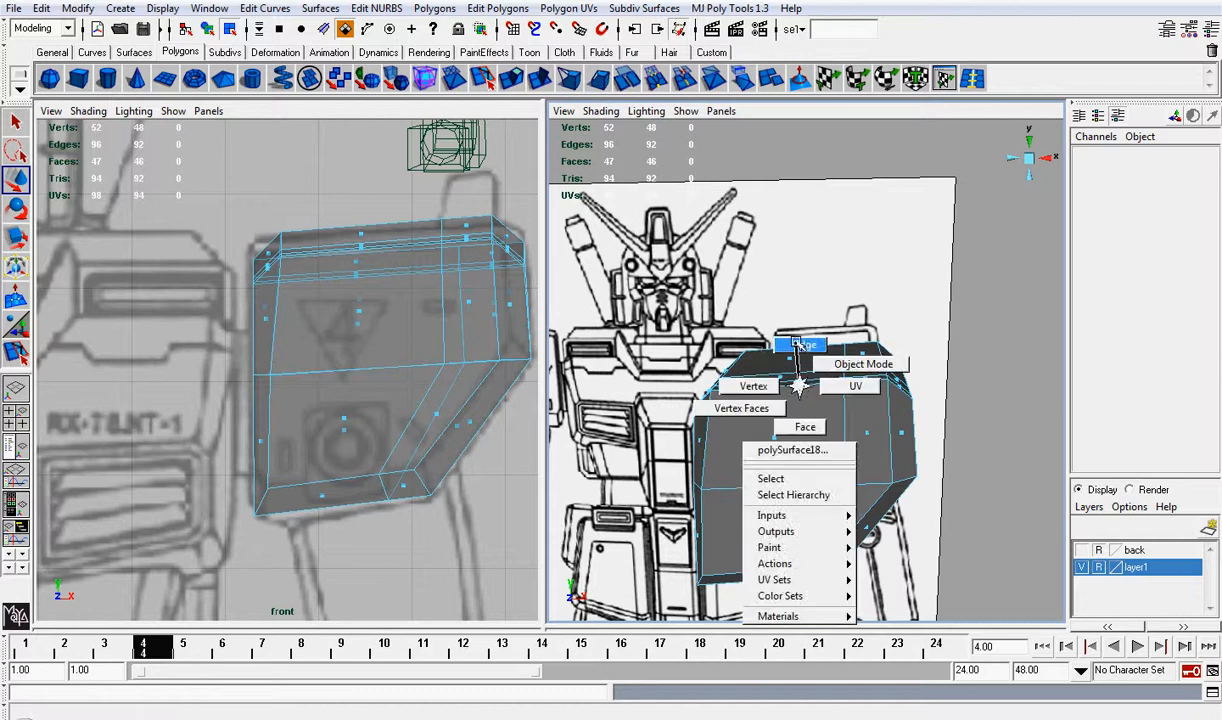
{"action": "left_click_drag", "start_coordinate": [800, 388], "coordinate": [789, 320], "text": "alt"}
{"action": "left_click", "coordinate": [717, 280]}
{"action": "left_click", "coordinate": [745, 298], "text": "shift"}
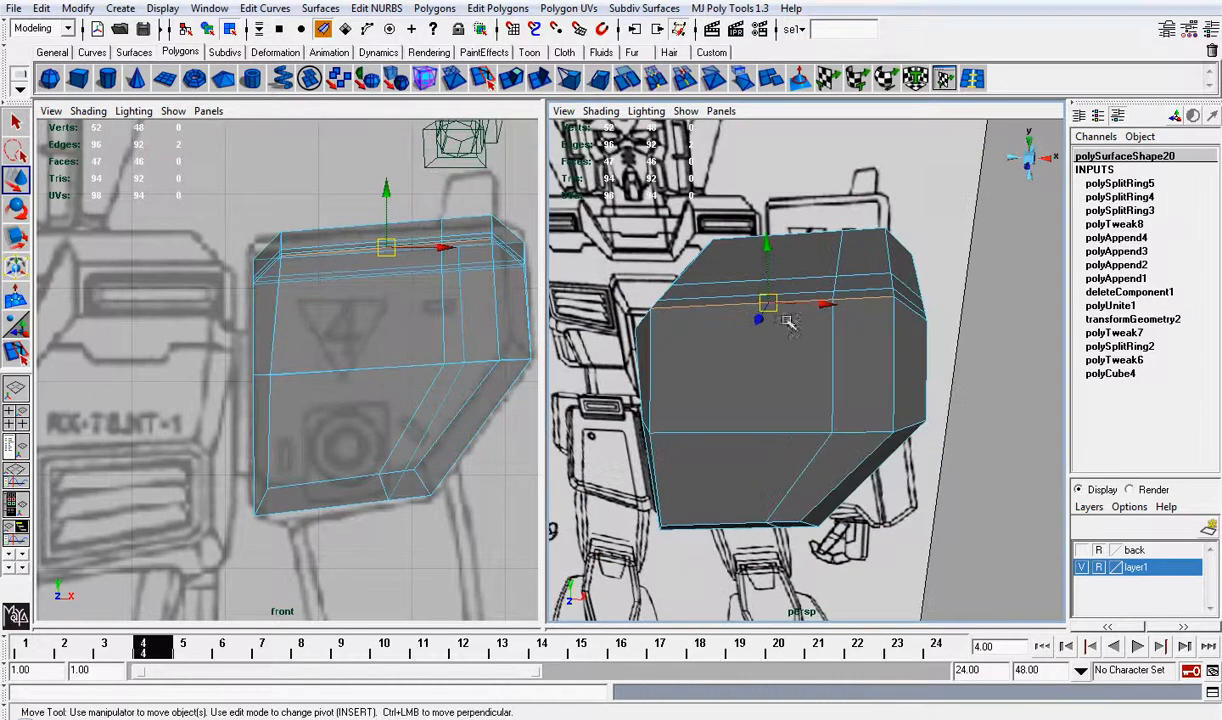
{"action": "left_click_drag", "start_coordinate": [765, 250], "coordinate": [773, 332]}
{"action": "left_click", "coordinate": [857, 297], "text": "shift"}
{"action": "left_click", "coordinate": [813, 278], "text": "shift"}
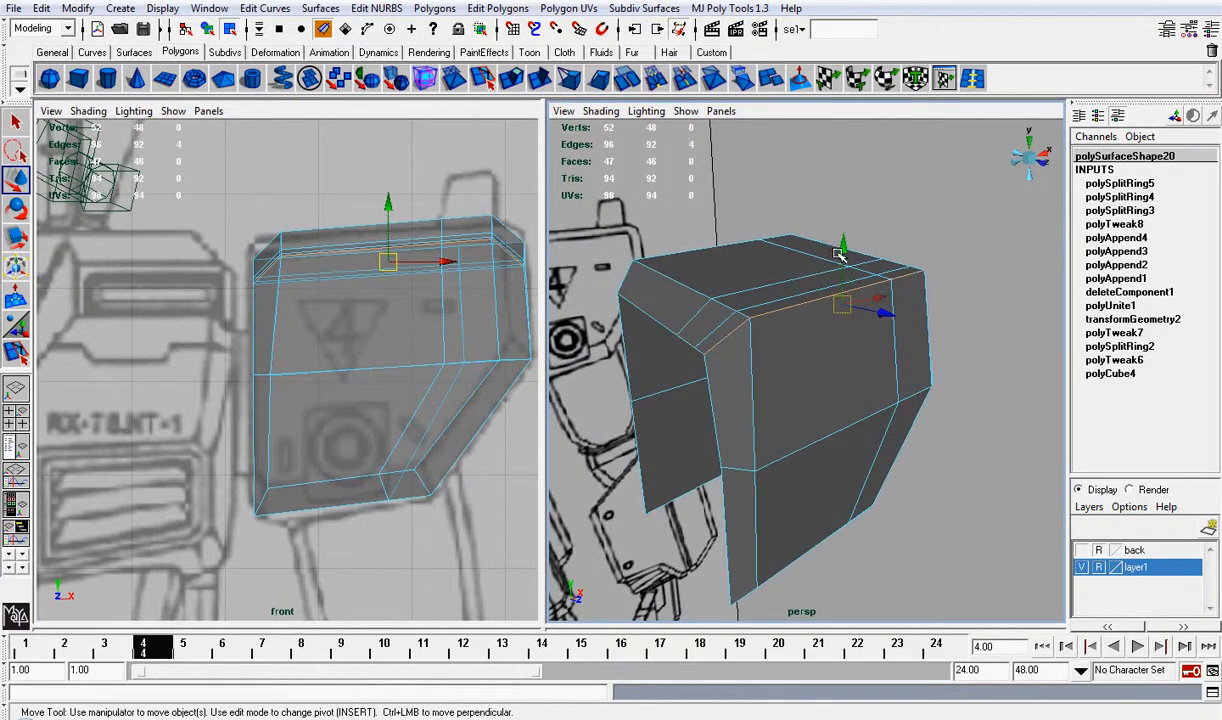
{"action": "left_click_drag", "start_coordinate": [845, 247], "coordinate": [523, 261]}
{"action": "scroll", "coordinate": [790, 270], "scroll_direction": "up", "scroll_amount": 6}
{"action": "key", "text": "ctrl+z"}
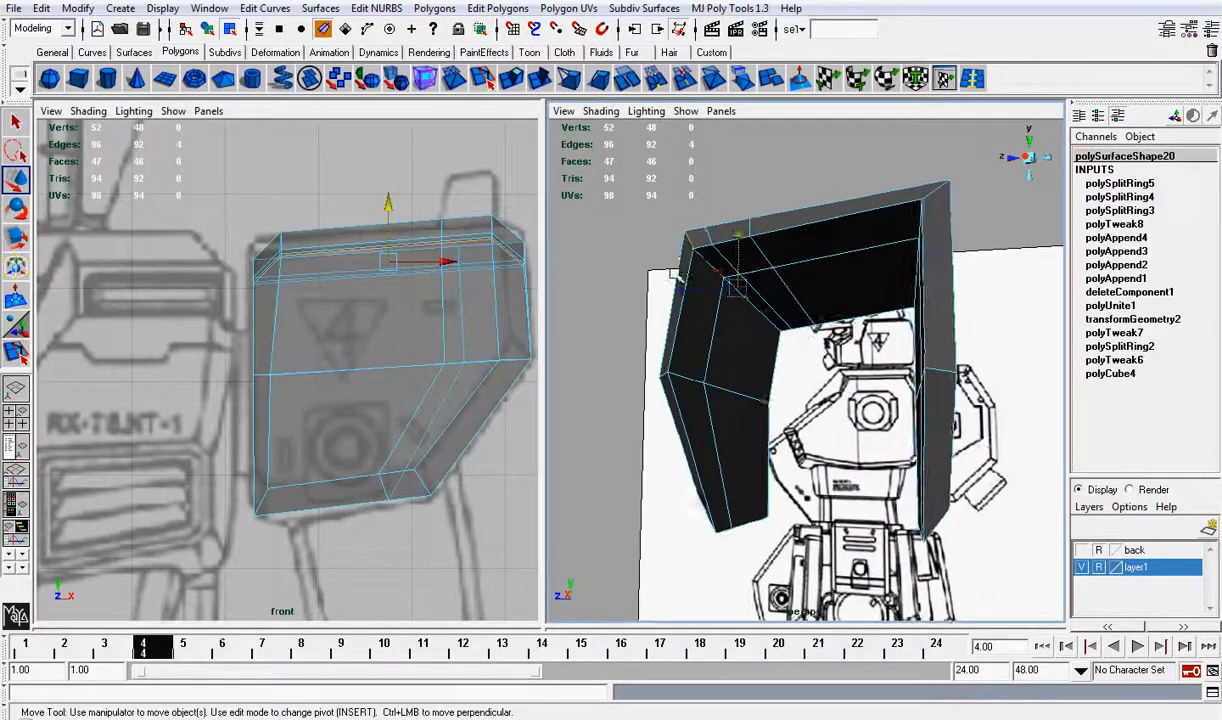
Step: Try reselecting the four front rim edges, including both side bevels, and lowering them to form a sloped front chamfer
{"action": "scroll", "coordinate": [779, 226], "scroll_direction": "up", "scroll_amount": 2}
{"action": "key", "text": "q"}
{"action": "mouse_move", "coordinate": [740, 220]}
{"action": "left_mouse_down", "text": "alt"}
{"action": "mouse_move", "coordinate": [777, 354]}
{"action": "mouse_move", "coordinate": [778, 302]}
{"action": "mouse_move", "coordinate": [881, 305]}
{"action": "mouse_move", "coordinate": [914, 341]}
{"action": "mouse_move", "coordinate": [800, 290]}
{"action": "mouse_move", "coordinate": [667, 281]}
{"action": "mouse_move", "coordinate": [775, 319]}
{"action": "mouse_move", "coordinate": [786, 288]}
{"action": "mouse_move", "coordinate": [785, 305]}
{"action": "left_mouse_up", "text": "alt"}
{"action": "key", "text": "w"}
{"action": "left_click", "coordinate": [706, 200]}
{"action": "left_click_drag", "start_coordinate": [706, 200], "coordinate": [933, 339], "text": "alt"}
{"action": "left_click", "coordinate": [928, 348]}
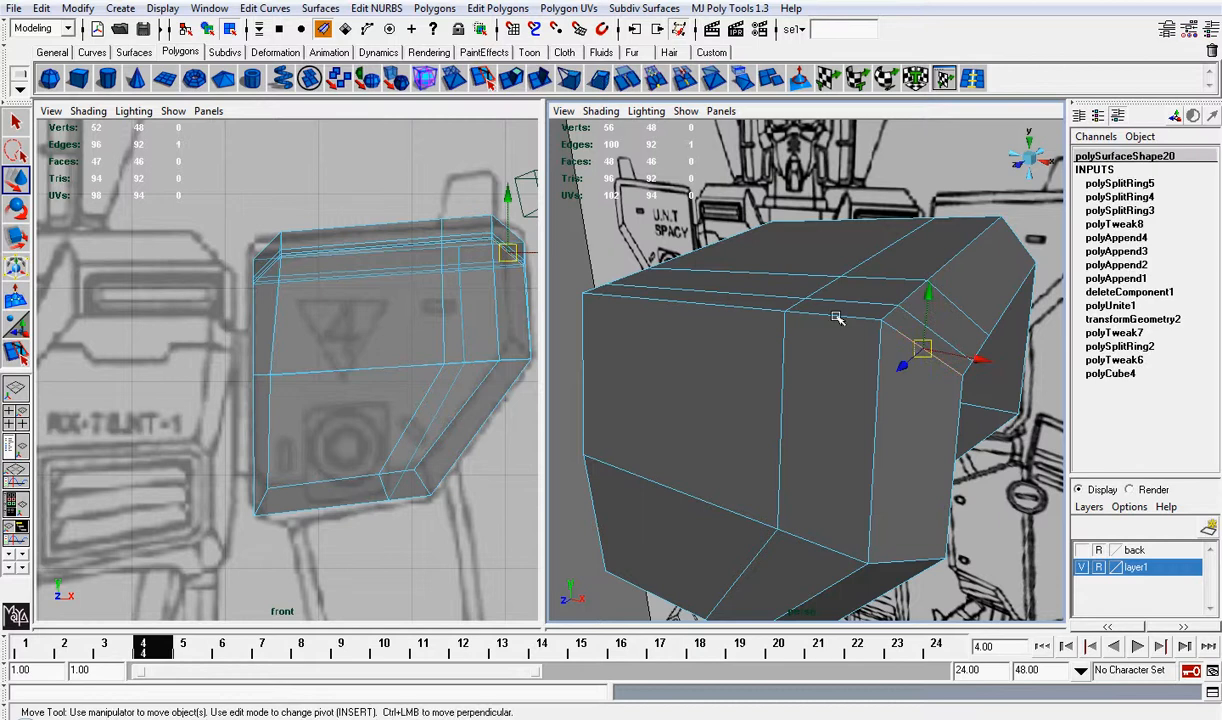
{"action": "left_click", "coordinate": [835, 315], "text": "shift"}
{"action": "left_click", "coordinate": [708, 305], "text": "shift"}
{"action": "left_click_drag", "start_coordinate": [643, 313], "coordinate": [813, 341], "text": "alt"}
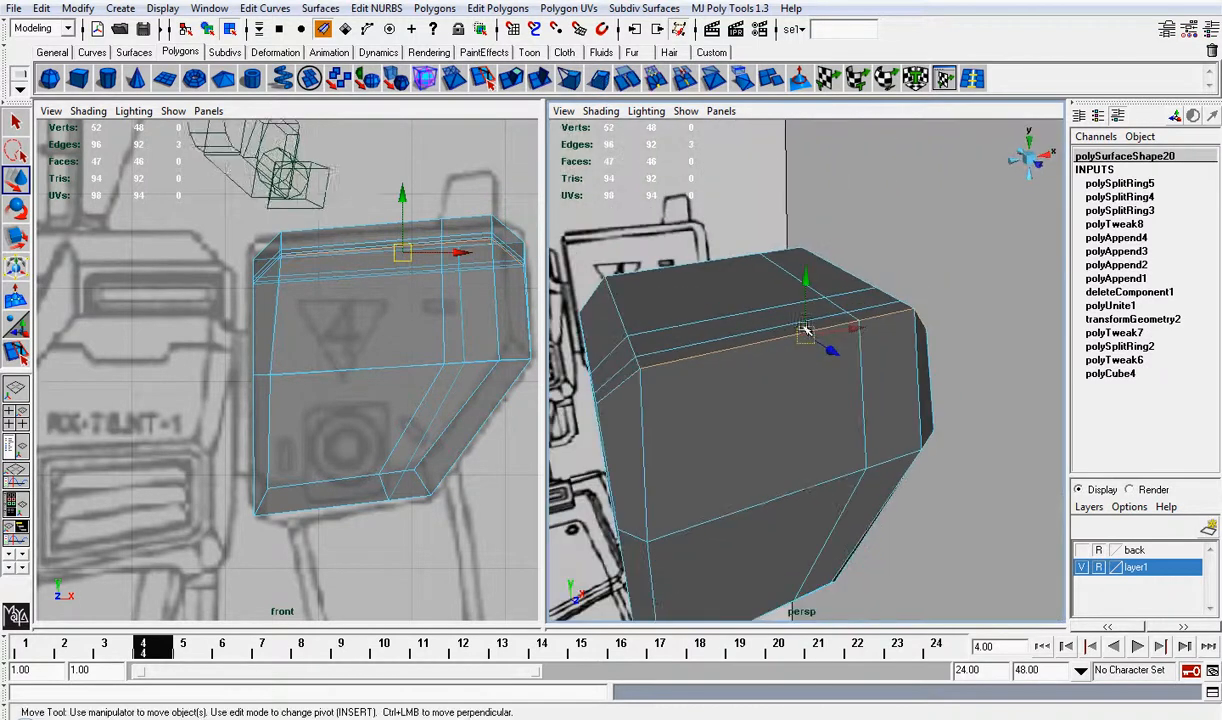
{"action": "left_click", "coordinate": [630, 376], "text": "shift"}
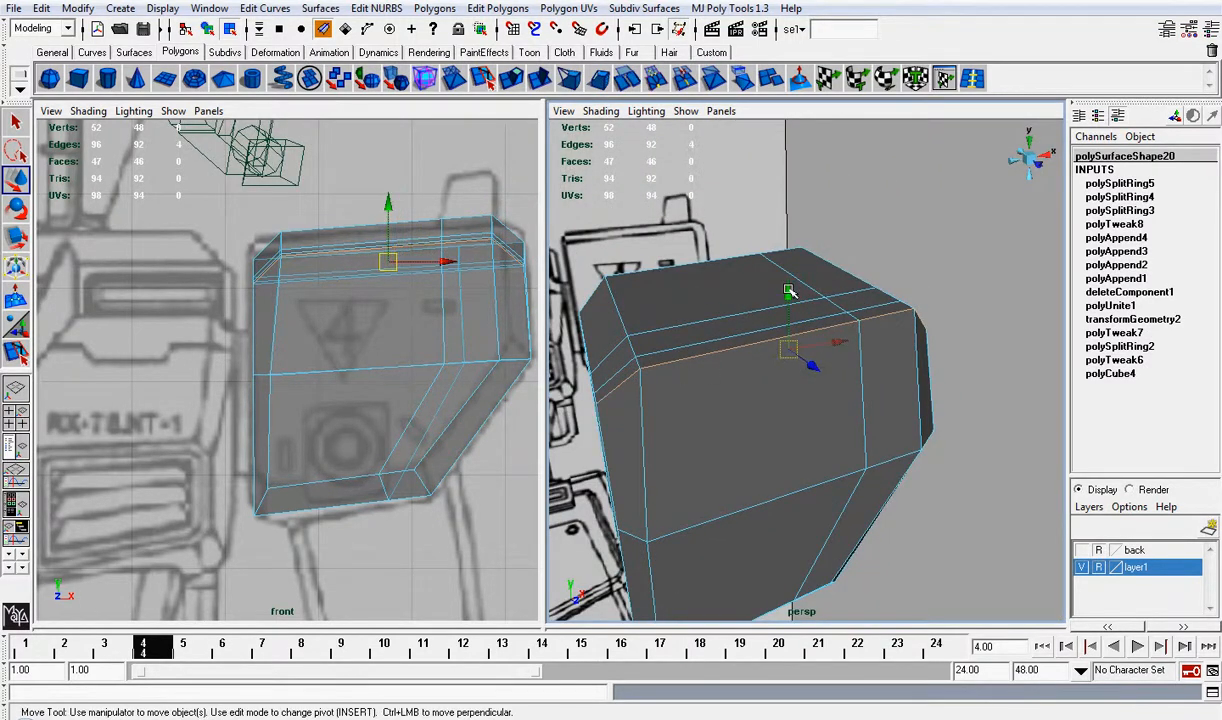
{"action": "left_click_drag", "start_coordinate": [788, 291], "coordinate": [636, 348]}
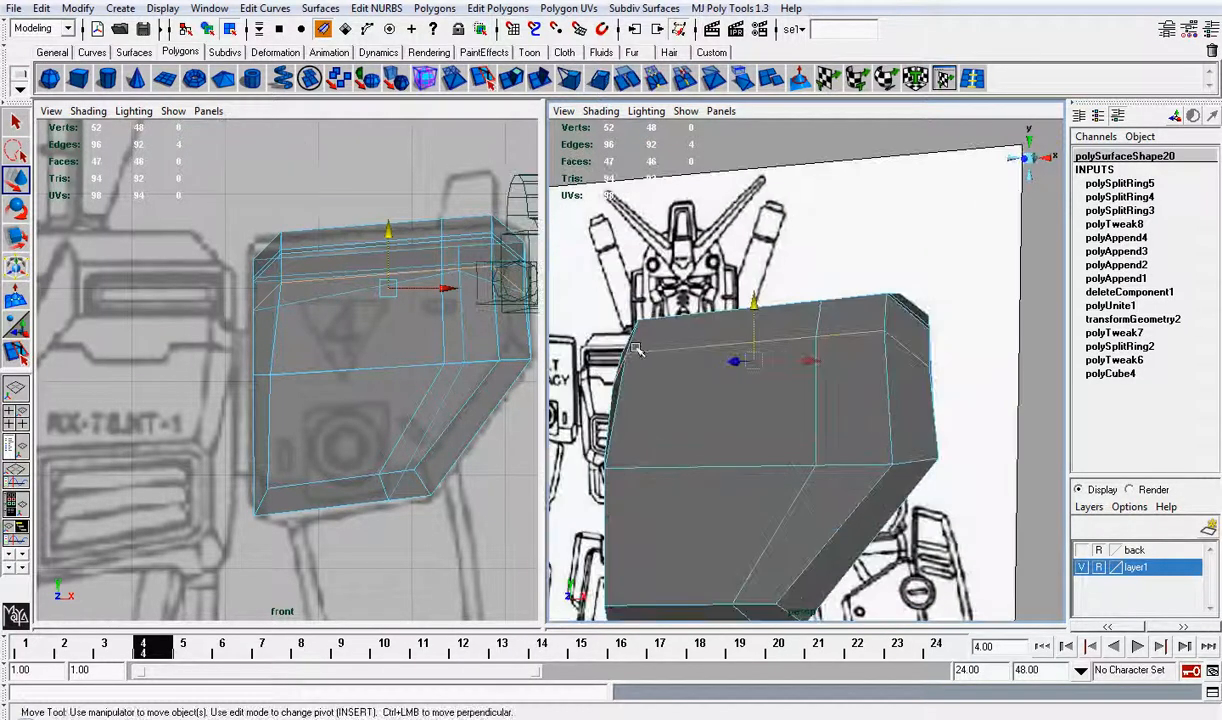
Step: Try lowering the stray vertex where the vertical loop crosses the lowered front edge, and compare the profile in the side view
{"action": "scroll", "coordinate": [396, 286], "scroll_direction": "down", "scroll_amount": 3}
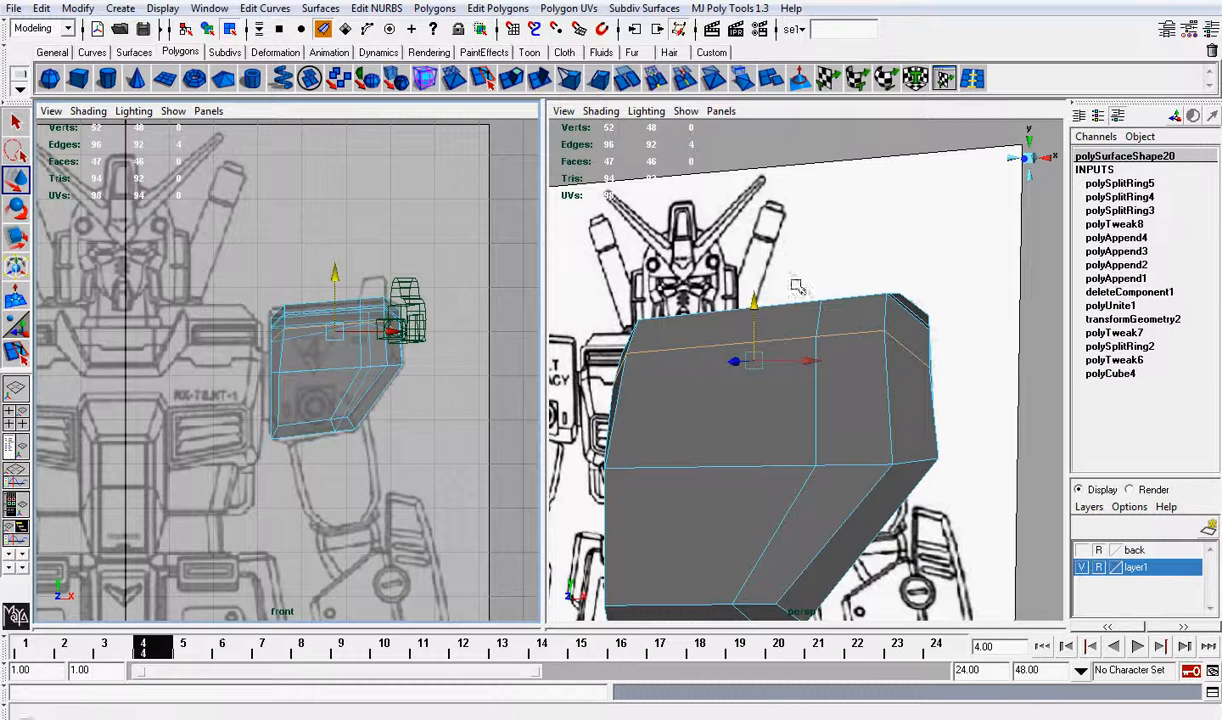
{"action": "left_click_drag", "start_coordinate": [797, 287], "coordinate": [660, 341], "text": "alt"}
{"action": "left_click_drag", "start_coordinate": [668, 370], "coordinate": [668, 322], "text": "alt"}
{"action": "right_click_drag", "start_coordinate": [668, 322], "coordinate": [775, 349], "text": "alt"}
{"action": "middle_click_drag", "start_coordinate": [775, 349], "coordinate": [796, 316], "text": "alt"}
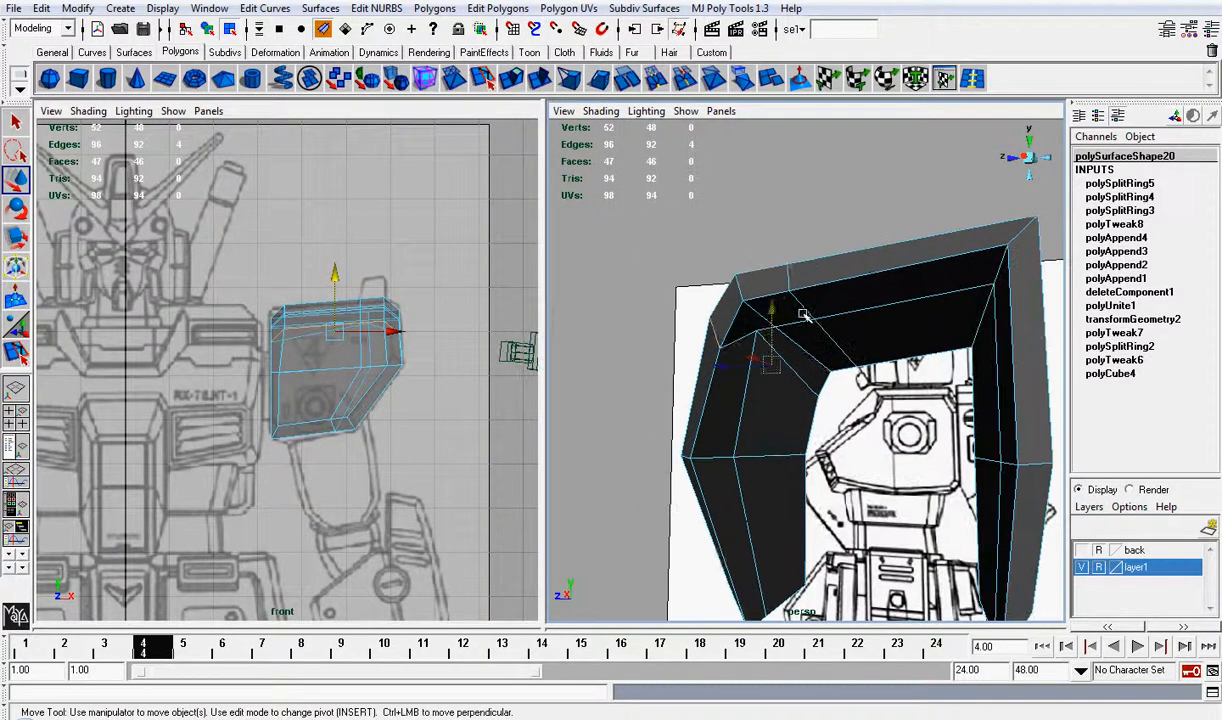
{"action": "left_click", "coordinate": [775, 243]}
{"action": "left_click", "coordinate": [756, 330]}
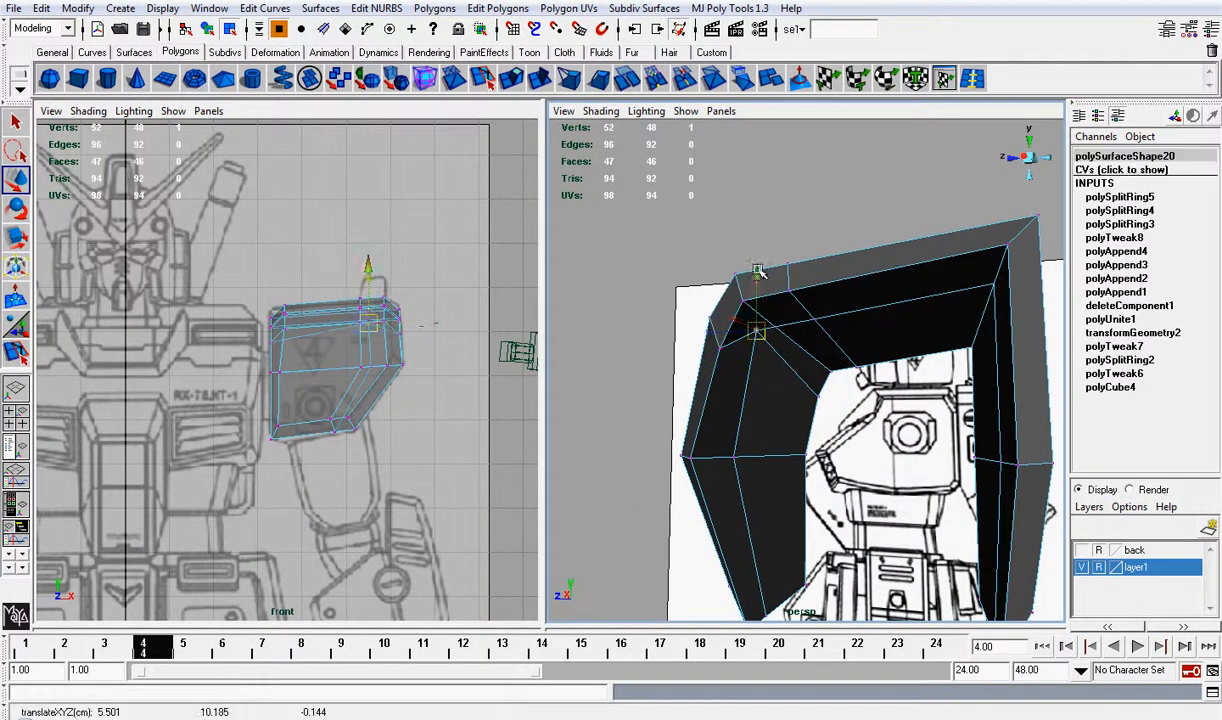
{"action": "left_click_drag", "start_coordinate": [756, 330], "coordinate": [985, 330]}
{"action": "scroll", "coordinate": [917, 304], "scroll_direction": "down", "scroll_amount": 3}
{"action": "left_click_drag", "start_coordinate": [914, 306], "coordinate": [847, 345], "text": "alt"}
{"action": "left_click", "coordinate": [1044, 163]}
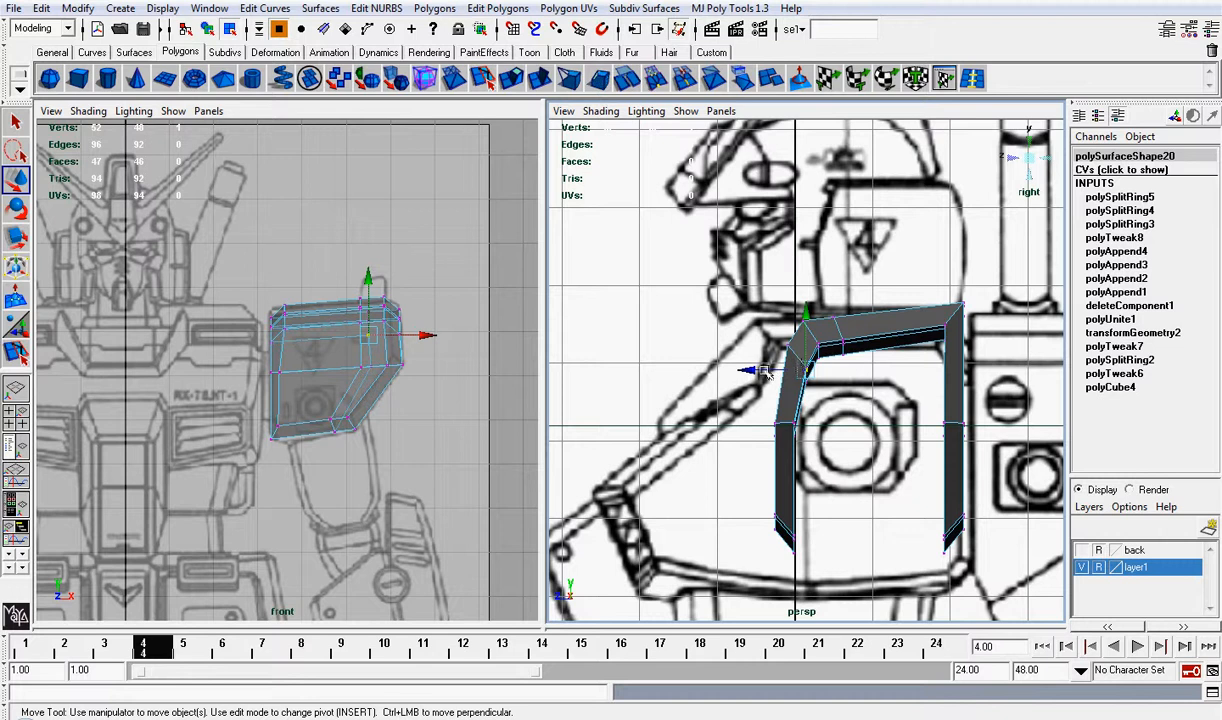
{"action": "left_click", "coordinate": [763, 372]}
{"action": "left_click", "coordinate": [779, 340]}
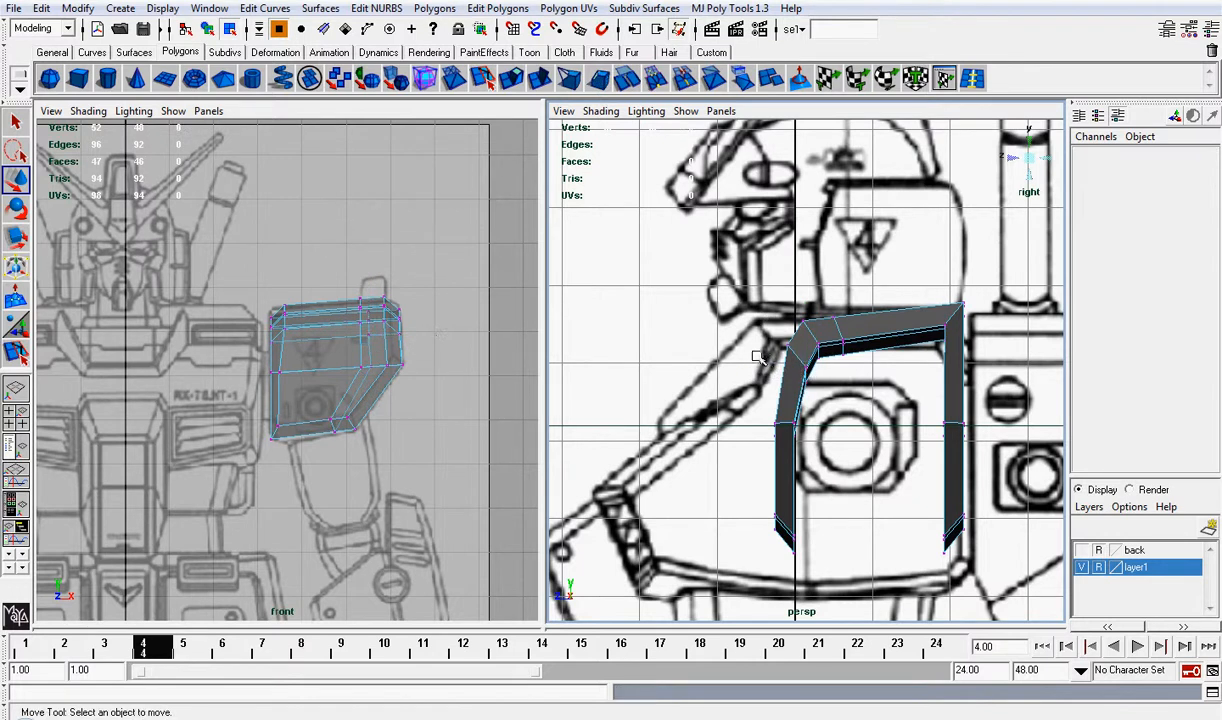
Step: Undo the vertex adjustment, the lowering of the front rim edges and the three inserted edge loops
{"action": "key", "text": "ctrl+z"}
{"action": "key", "text": "ctrl+z"}
{"action": "key", "text": "ctrl+z"}
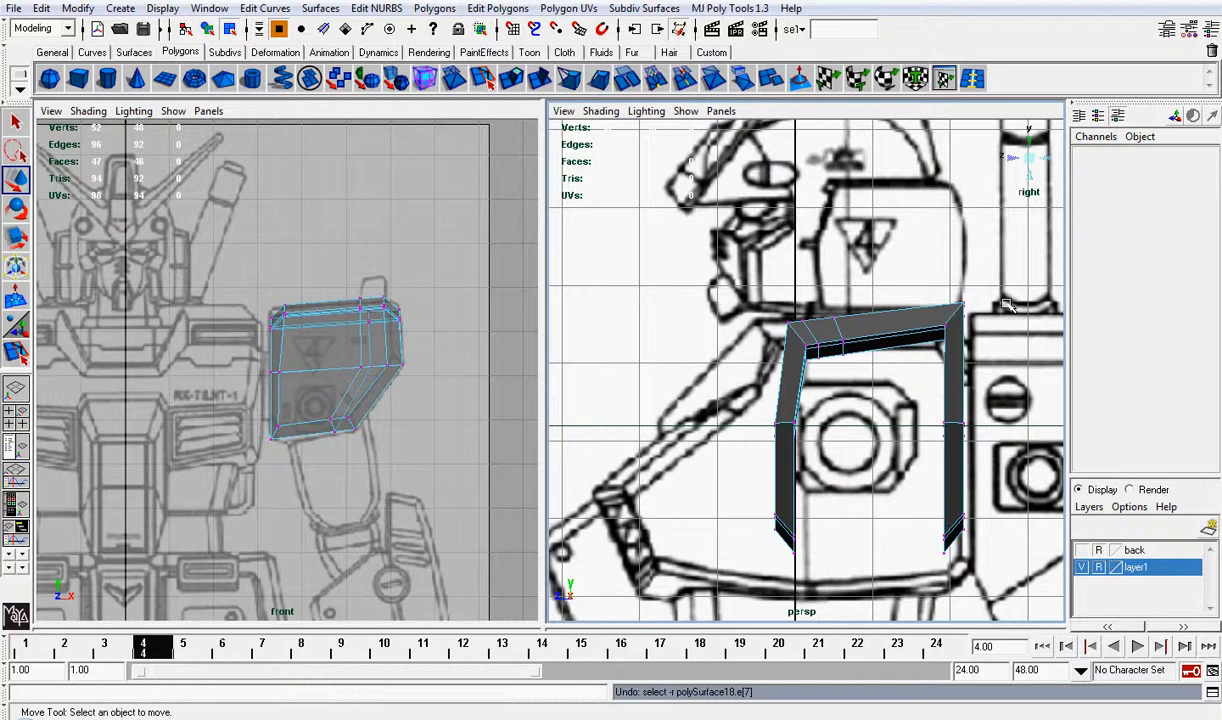
{"action": "key", "text": "ctrl+z"}
{"action": "key", "text": "ctrl+z"}
{"action": "key", "text": "ctrl+z"}
{"action": "key", "text": "ctrl+z"}
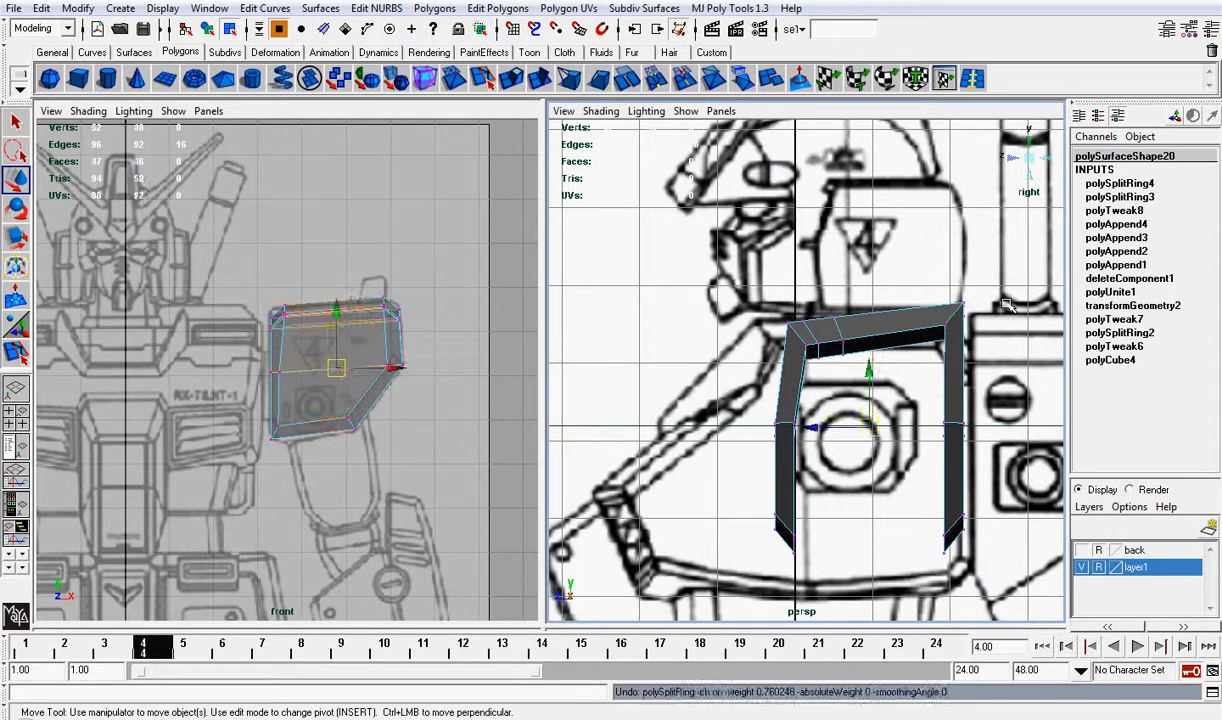
{"action": "key", "text": "ctrl+z"}
{"action": "key", "text": "ctrl+z"}
{"action": "key", "text": "ctrl+z"}
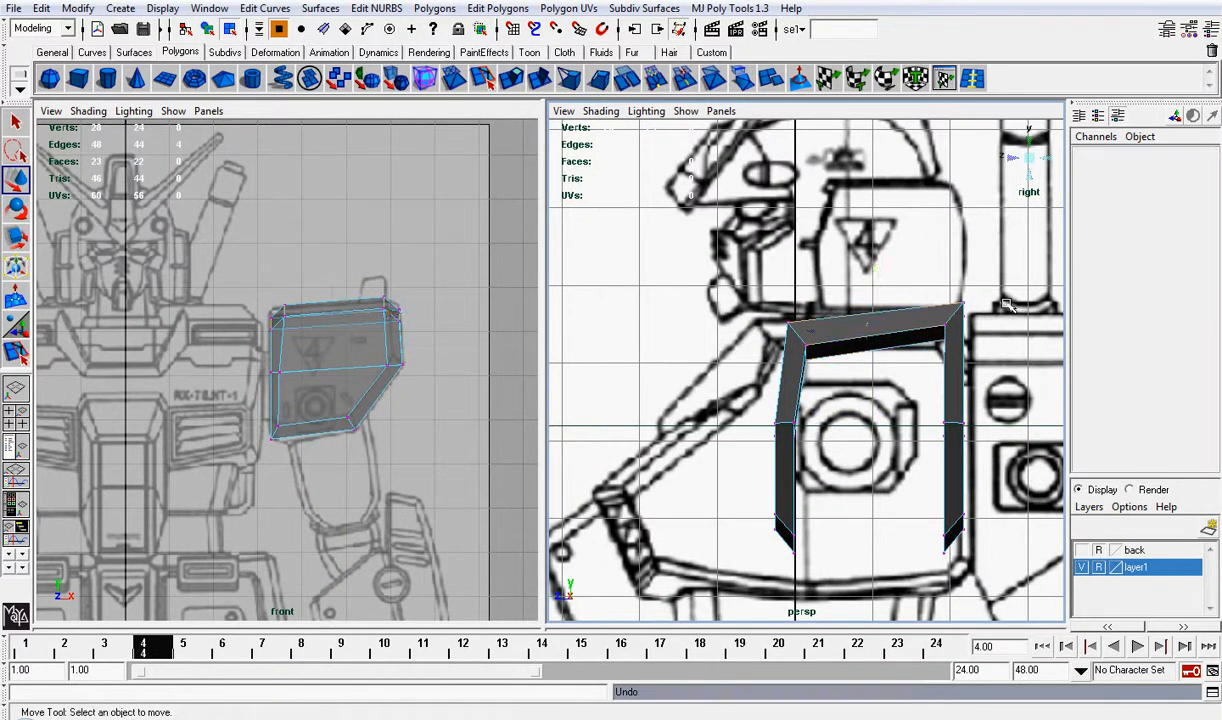
{"action": "key", "text": "ctrl+z"}
{"action": "key", "text": "ctrl+z"}
{"action": "key", "text": "ctrl+z"}
{"action": "key", "text": "ctrl+z"}
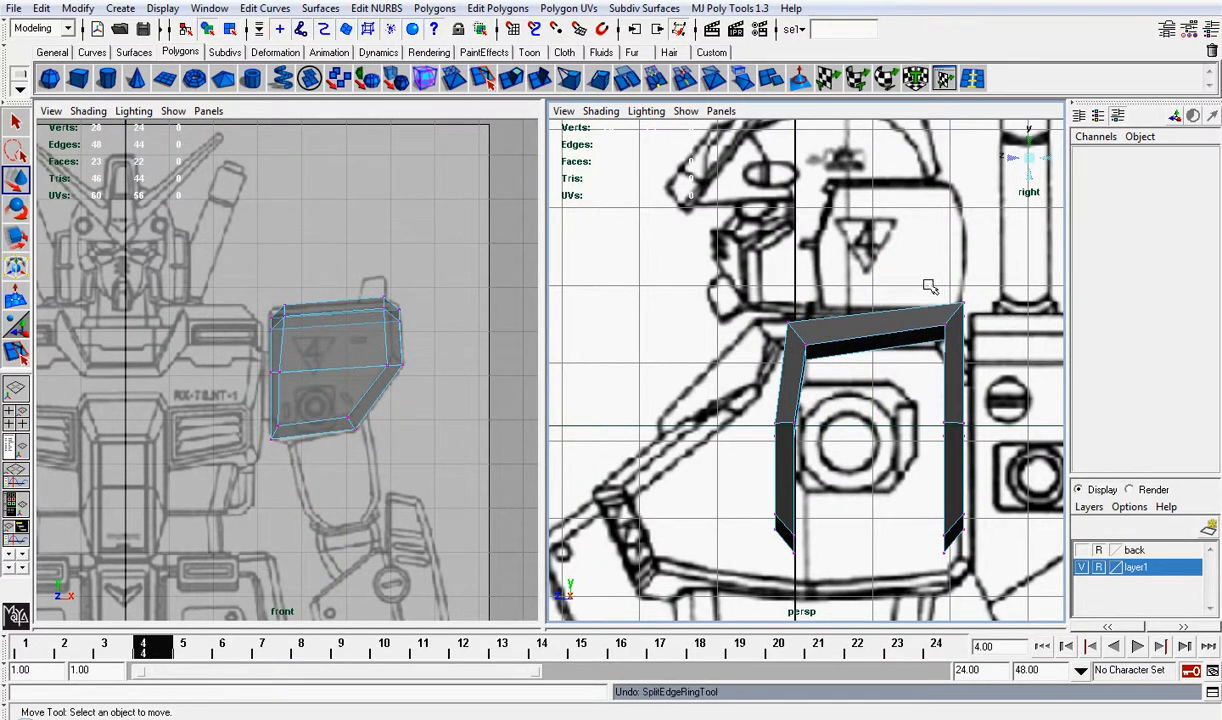
Step: Undo the inward scaling of the top's two side edges
{"action": "key", "text": "ctrl+z"}
{"action": "key", "text": "ctrl+z"}
{"action": "key", "text": "ctrl+z"}
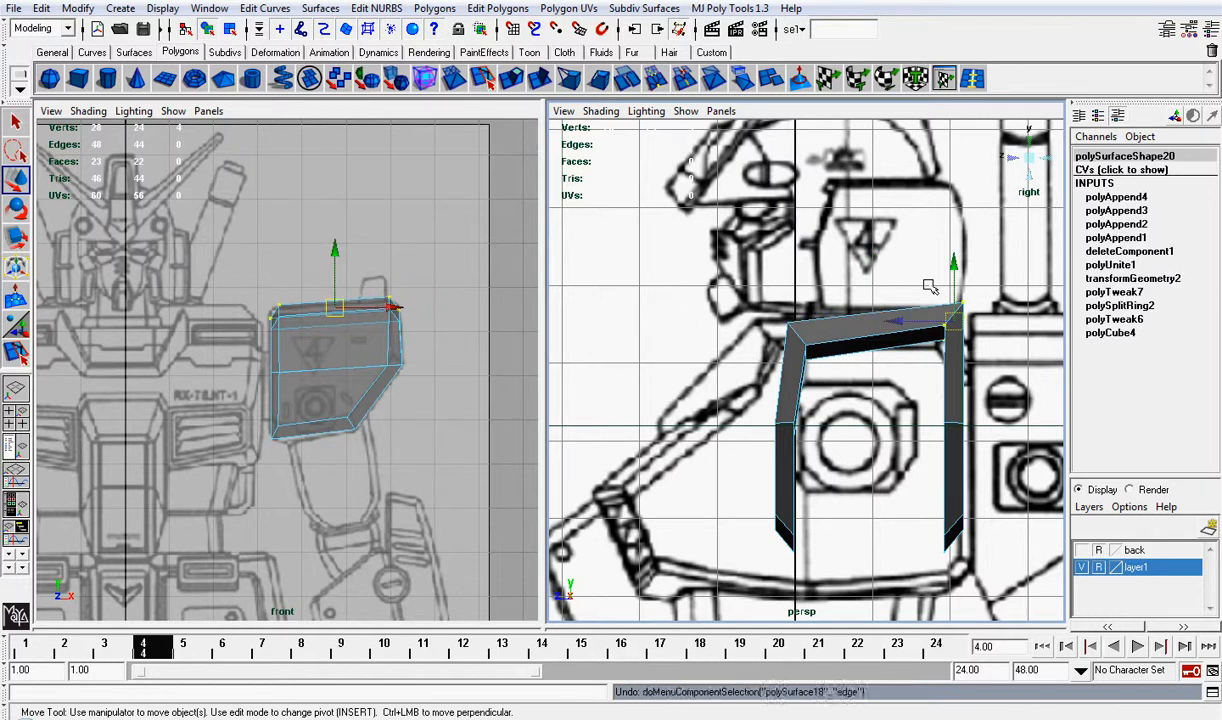
Step: Try lowering the front slab's top edge and pulling it forward along Z
{"action": "left_click", "coordinate": [1034, 160]}
{"action": "scroll", "coordinate": [979, 217], "scroll_direction": "down", "scroll_amount": 3}
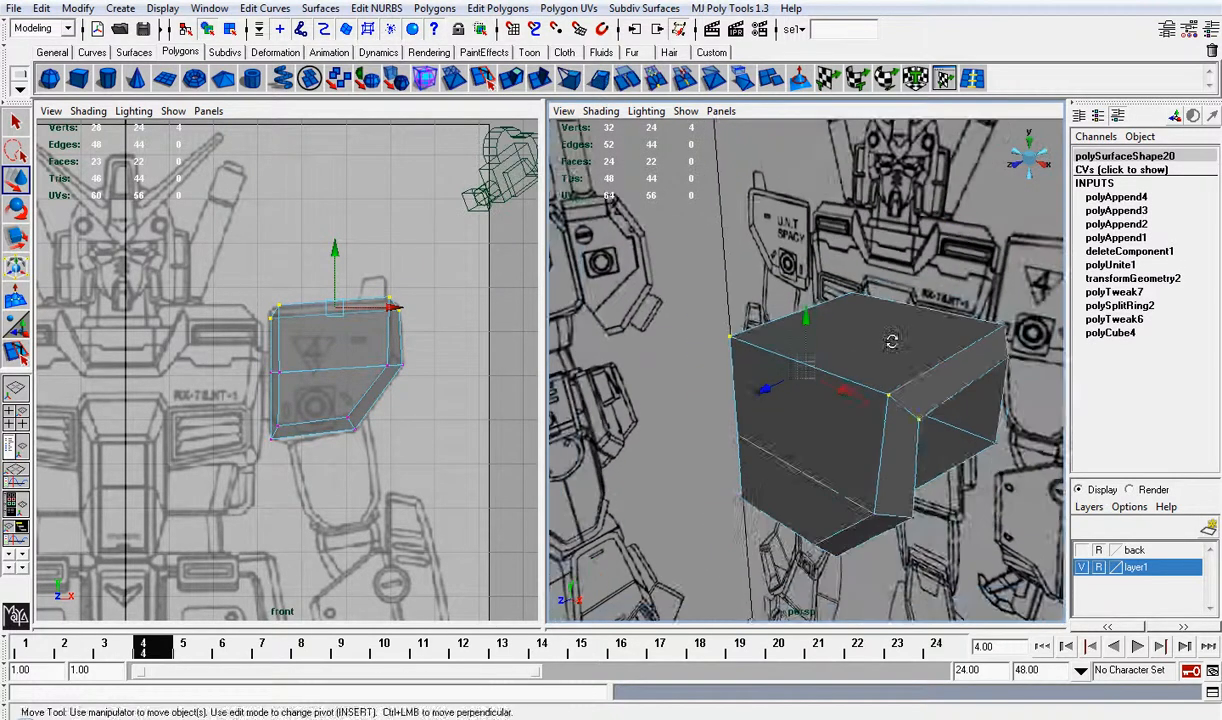
{"action": "left_click_drag", "start_coordinate": [891, 341], "coordinate": [862, 355], "text": "alt"}
{"action": "right_click_drag", "start_coordinate": [862, 355], "coordinate": [862, 347]}
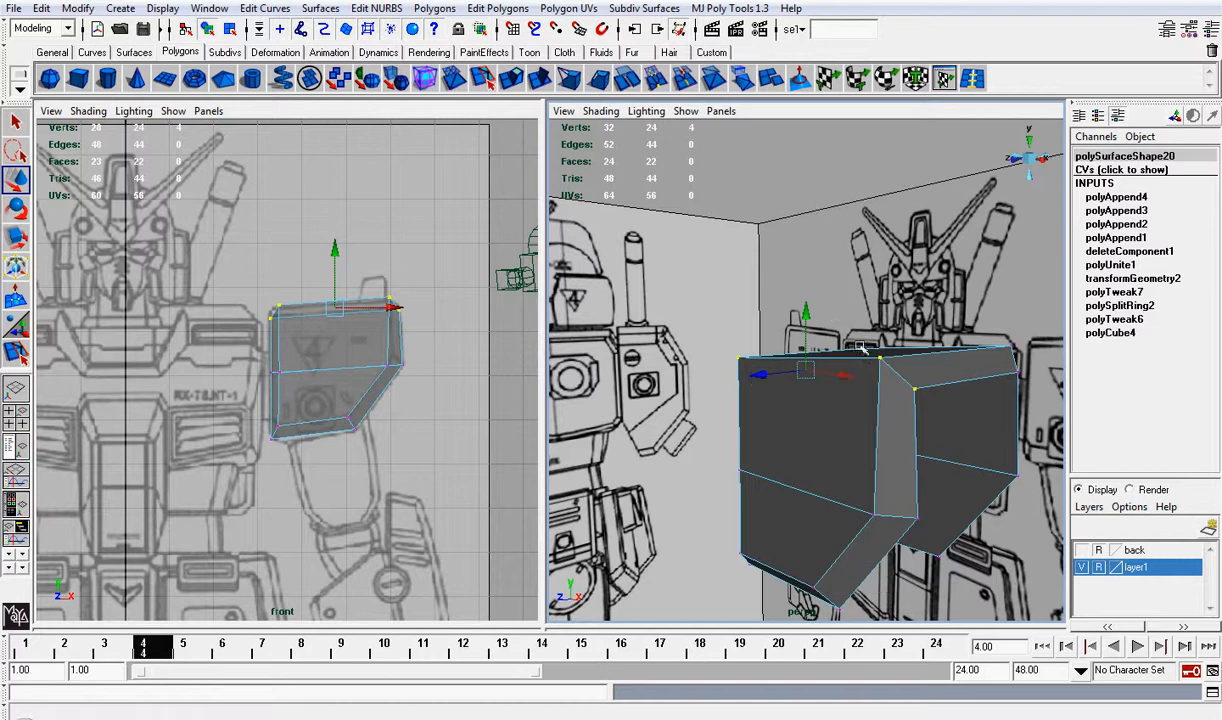
{"action": "left_click", "coordinate": [863, 360]}
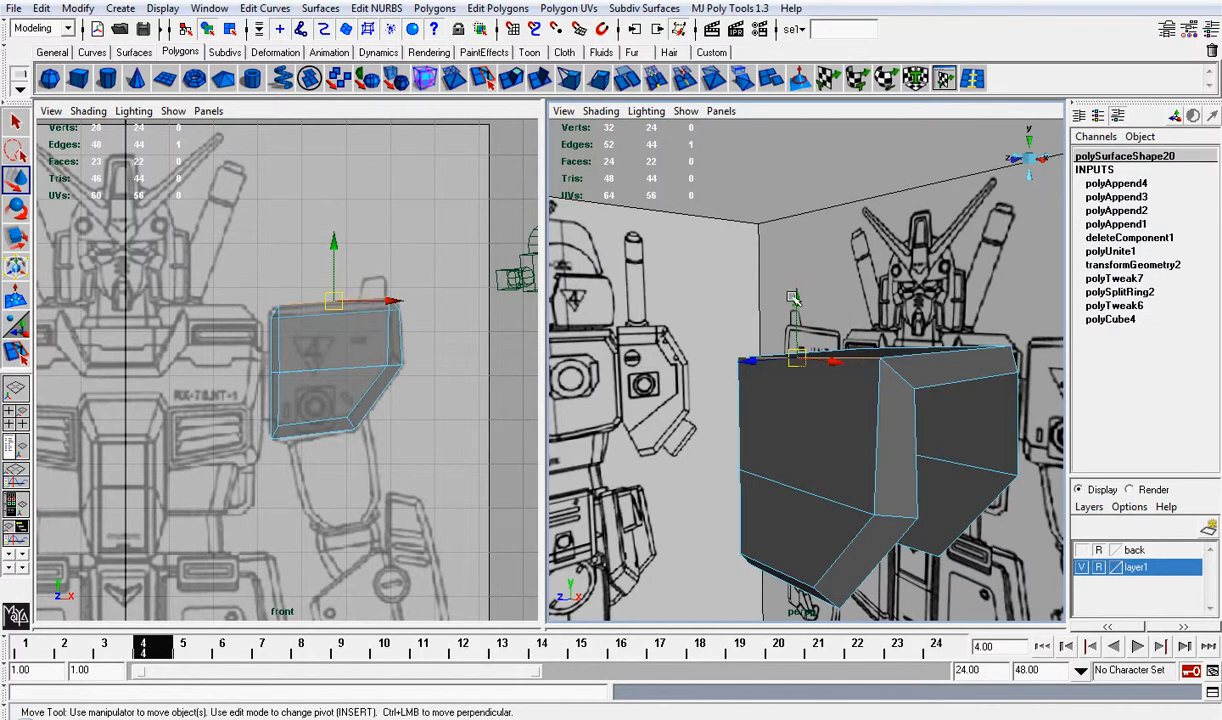
{"action": "left_click_drag", "start_coordinate": [792, 297], "coordinate": [845, 357]}
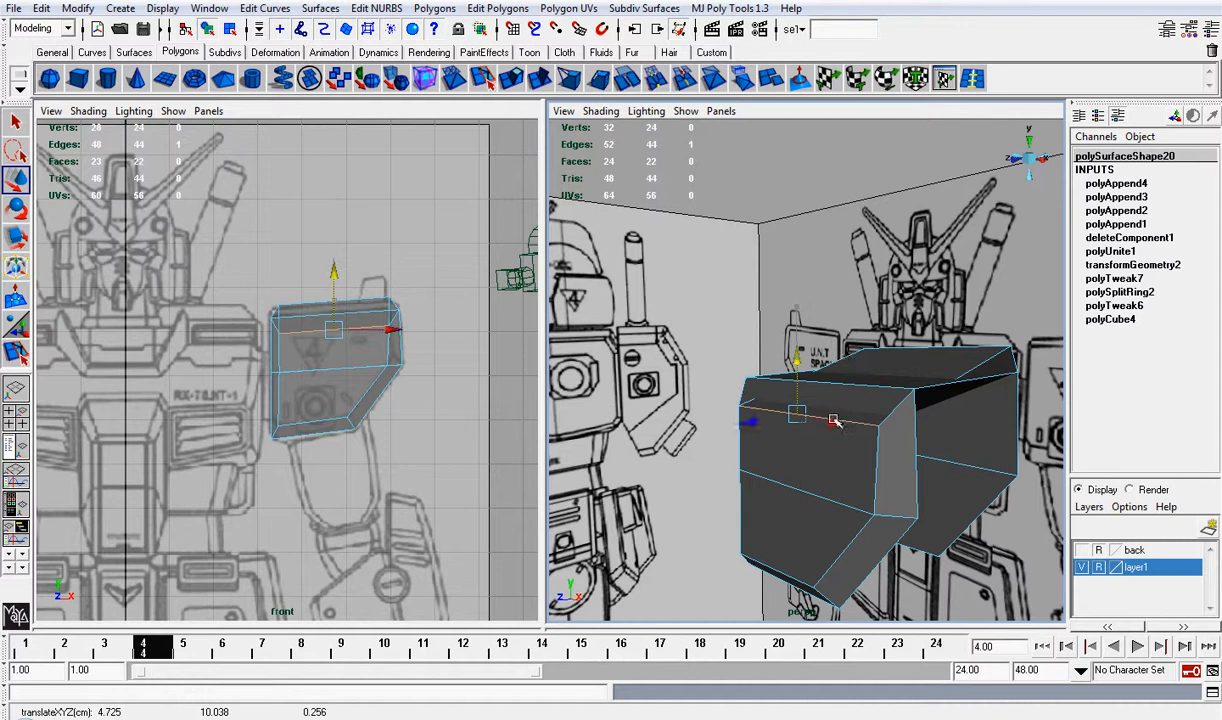
{"action": "left_click_drag", "start_coordinate": [747, 420], "coordinate": [731, 422]}
Step: Undo the move of the front slab's top edge
{"action": "key", "text": "ctrl+z"}
{"action": "key", "text": "ctrl+z"}
{"action": "key", "text": "ctrl+z"}
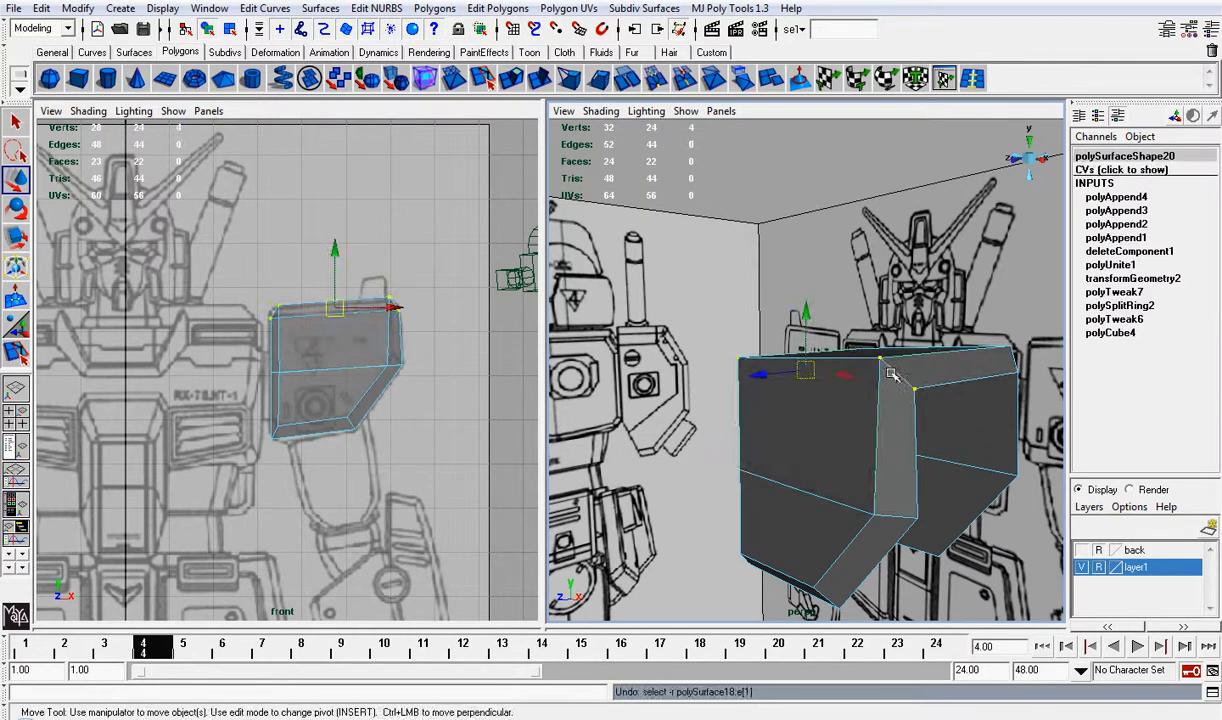
Step: Clear the vertex selection and save the scene gundam_07.mb
{"action": "left_click_drag", "start_coordinate": [893, 374], "coordinate": [1007, 280], "text": "alt"}
{"action": "left_click", "coordinate": [930, 282]}
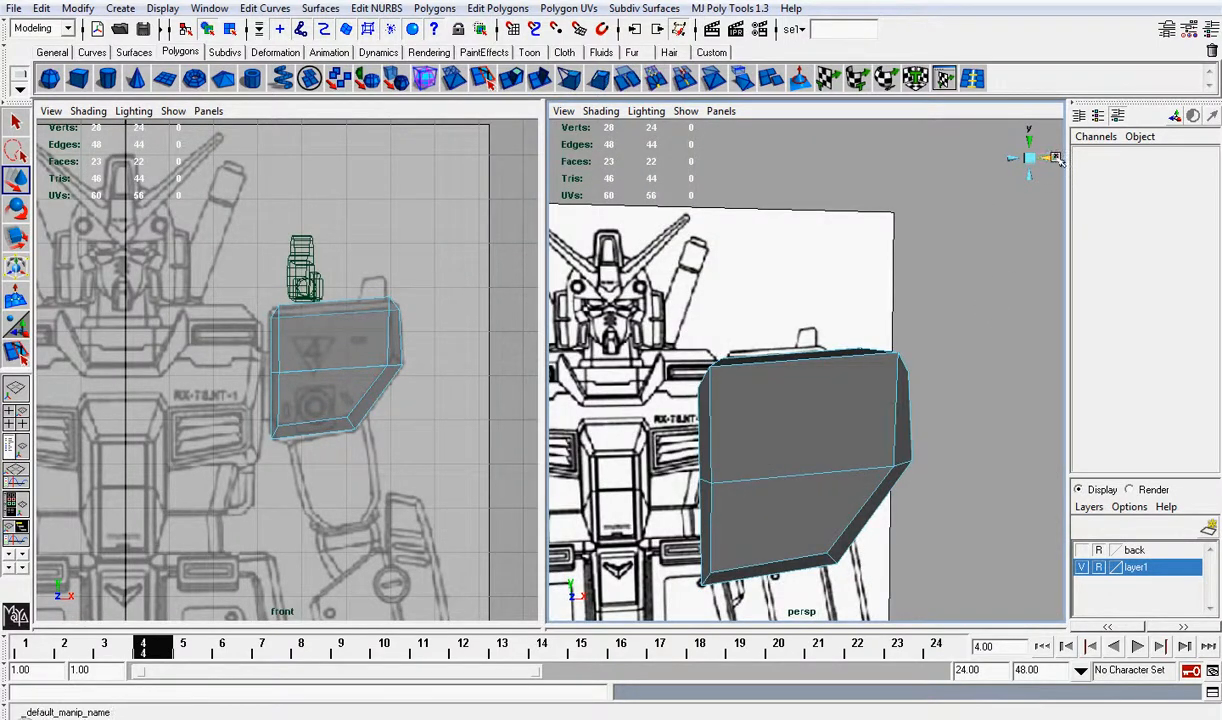
{"action": "left_click", "coordinate": [1012, 157]}
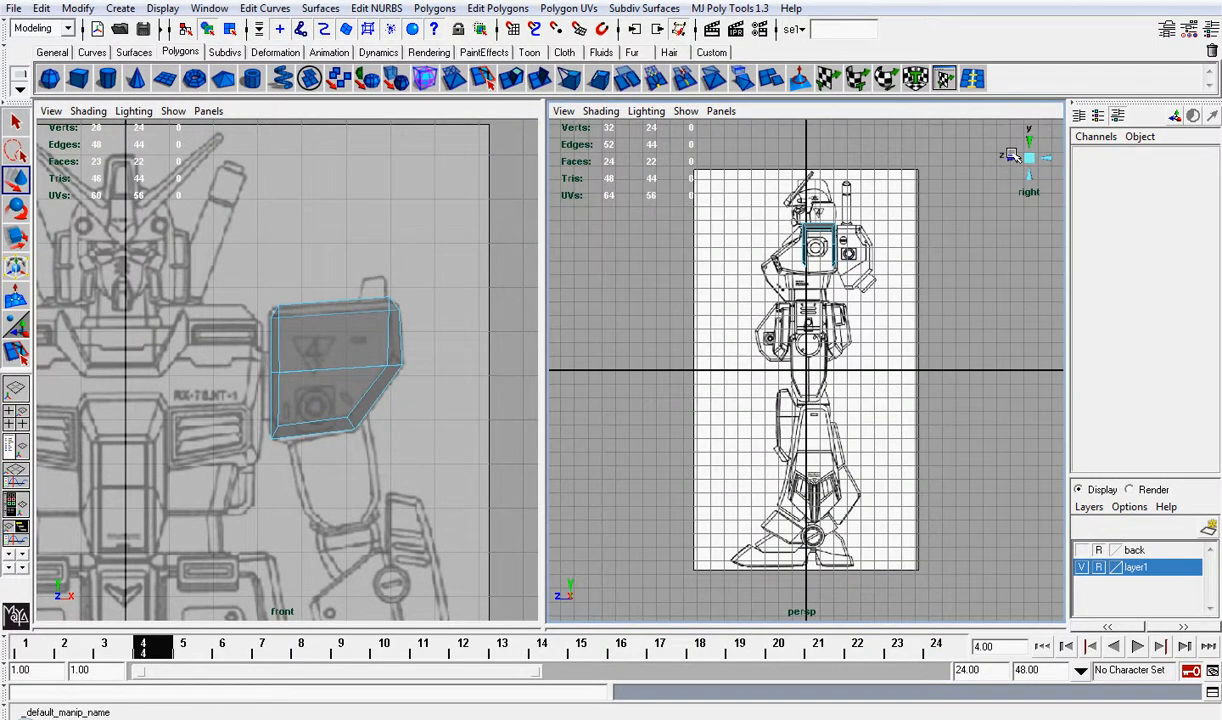
{"action": "key", "text": "q"}
{"action": "key", "text": "ctrl+s"}
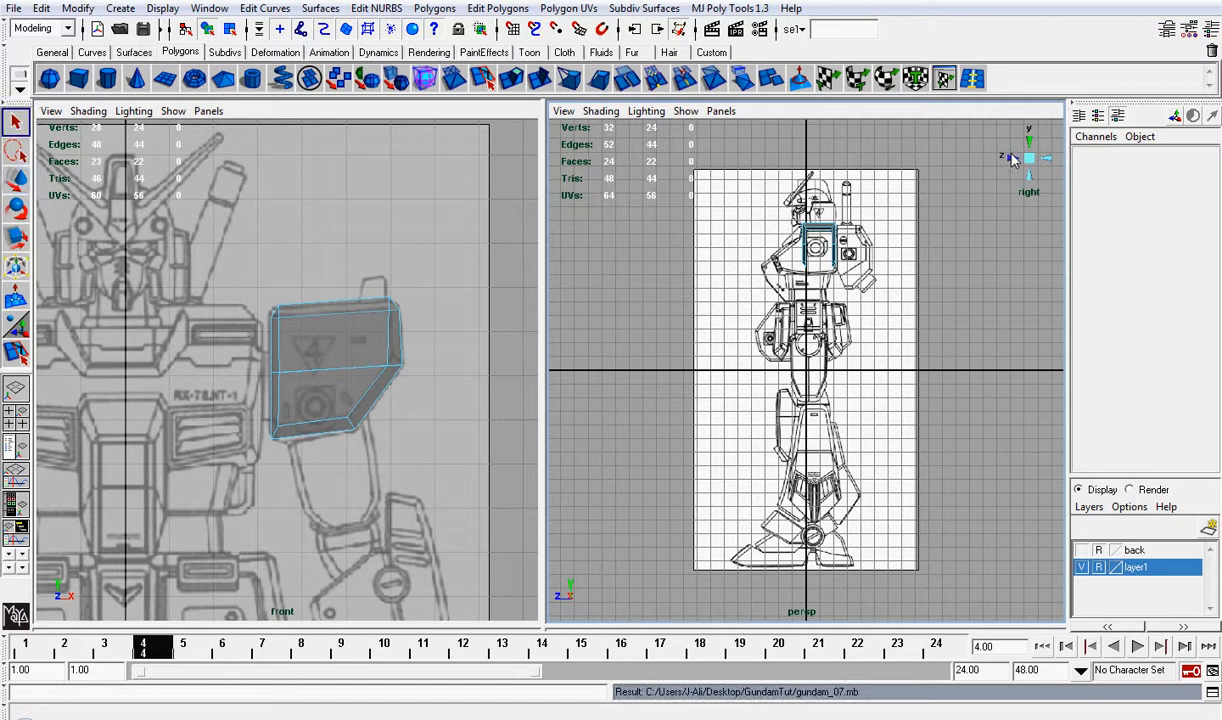
Step: Examine the joined shoulder armour against the side and front reference drawings
{"action": "key", "text": "w"}
{"action": "key", "text": "f"}
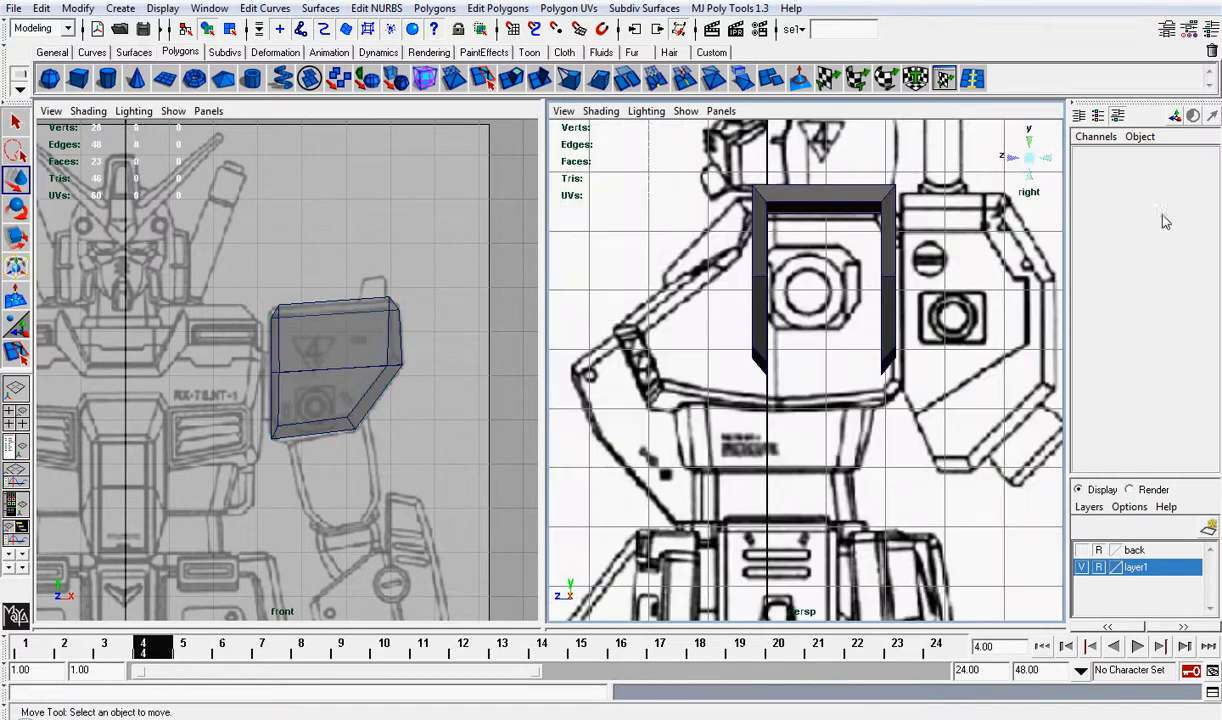
{"action": "left_click", "coordinate": [1029, 166]}
{"action": "middle_click_drag", "start_coordinate": [933, 225], "coordinate": [826, 366], "text": "alt"}
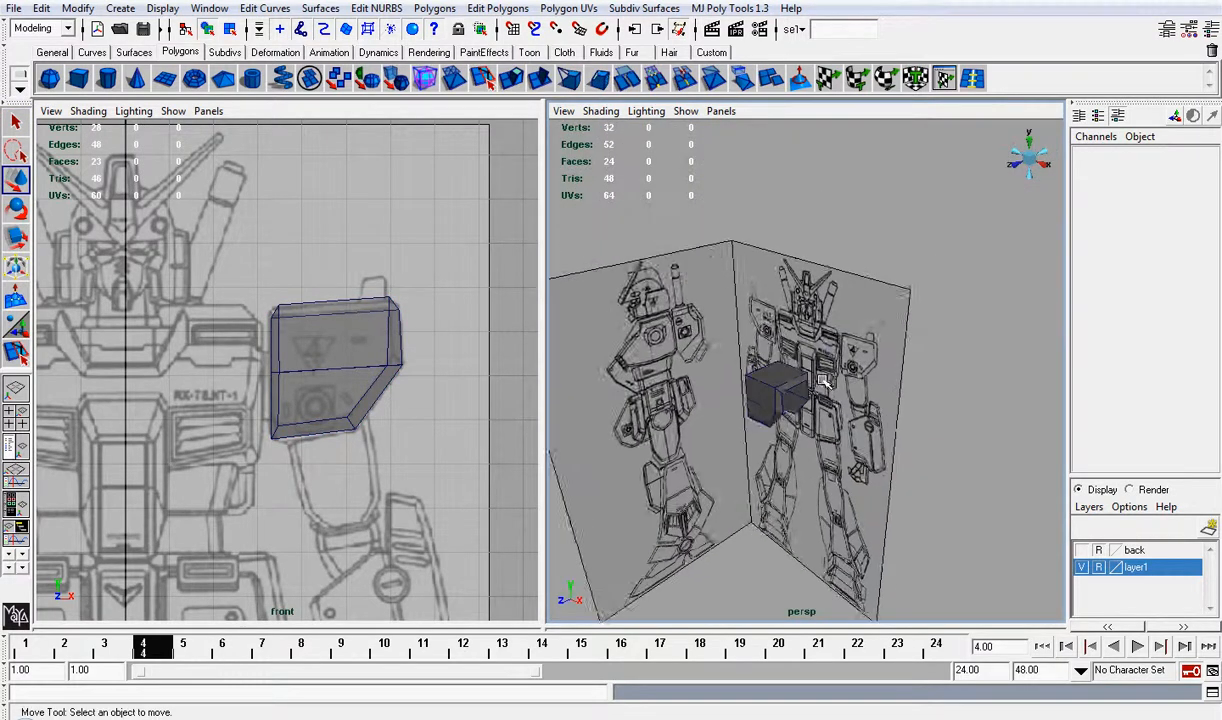
{"action": "scroll", "coordinate": [826, 366], "scroll_direction": "up", "scroll_amount": 5}
{"action": "left_click_drag", "start_coordinate": [798, 330], "coordinate": [856, 322], "text": "alt"}
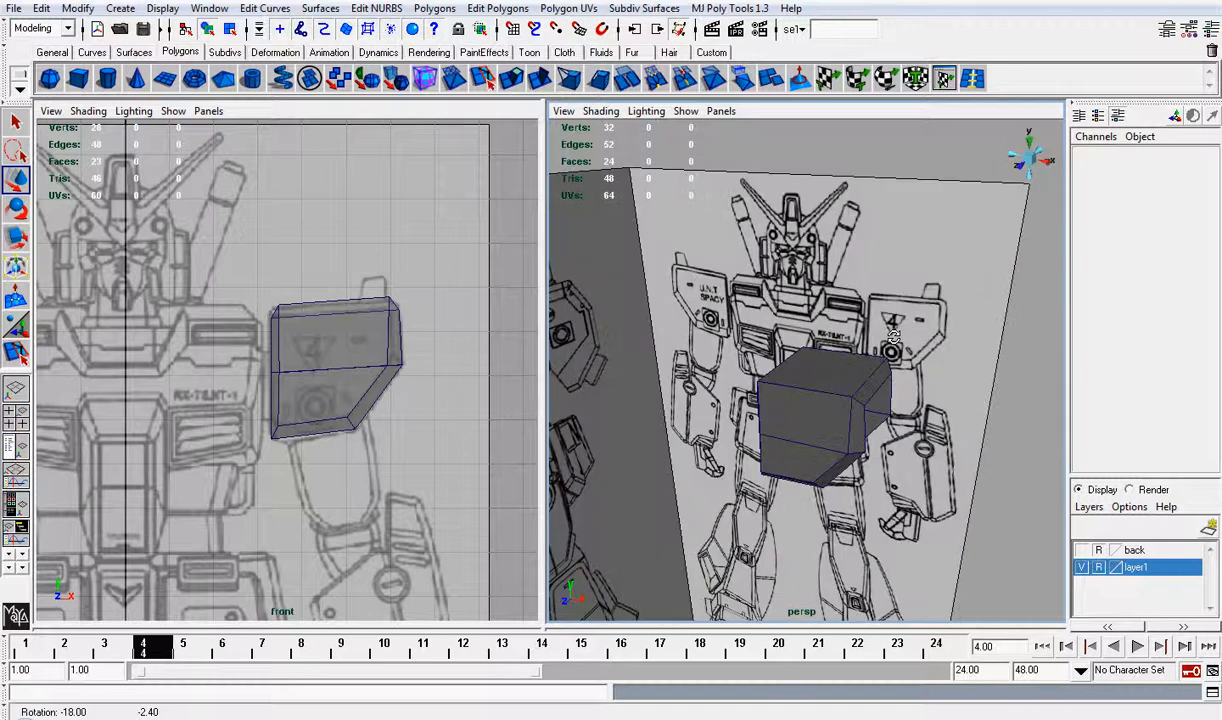
Step: Insert two vertical edge loops around the shoulder armour, lined up with both sides of the raised fin in the front drawing
{"action": "middle_click_drag", "start_coordinate": [848, 369], "coordinate": [875, 295], "text": "alt"}
{"action": "scroll", "coordinate": [877, 296], "scroll_direction": "up", "scroll_amount": 3}
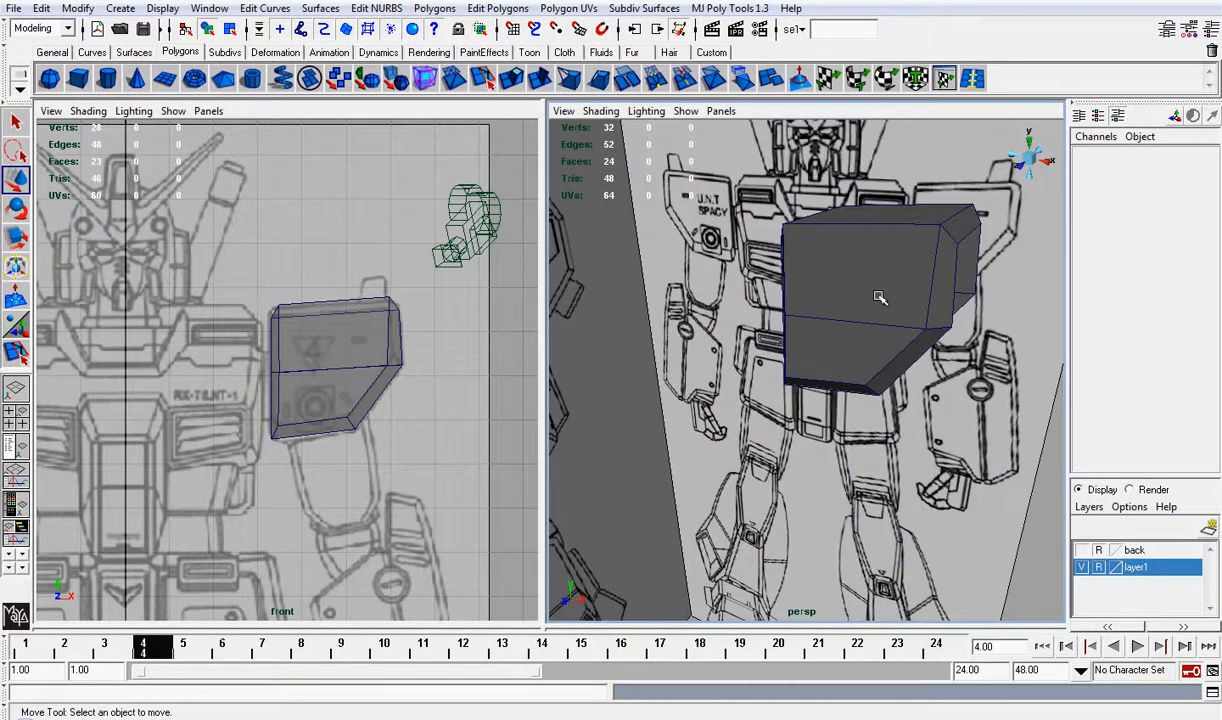
{"action": "left_click_drag", "start_coordinate": [926, 239], "coordinate": [902, 252], "text": "alt"}
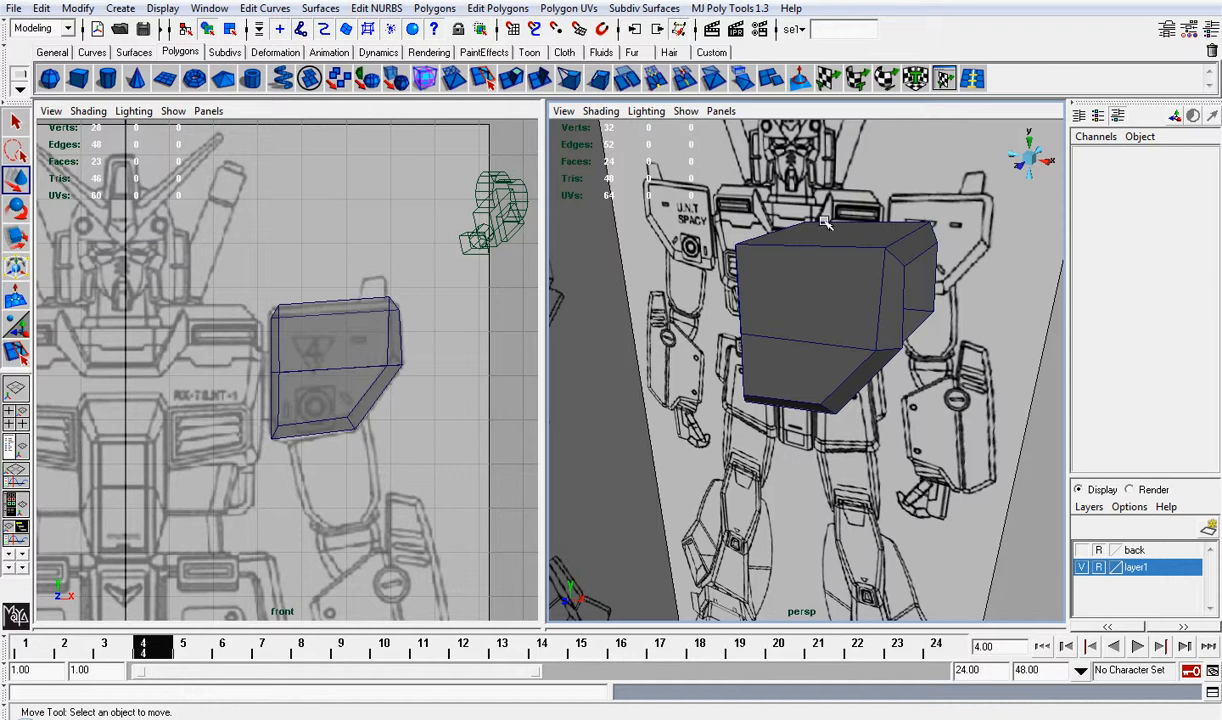
{"action": "left_click_drag", "start_coordinate": [825, 222], "coordinate": [888, 234], "text": "alt"}
{"action": "middle_click_drag", "start_coordinate": [888, 234], "coordinate": [706, 233], "text": "alt"}
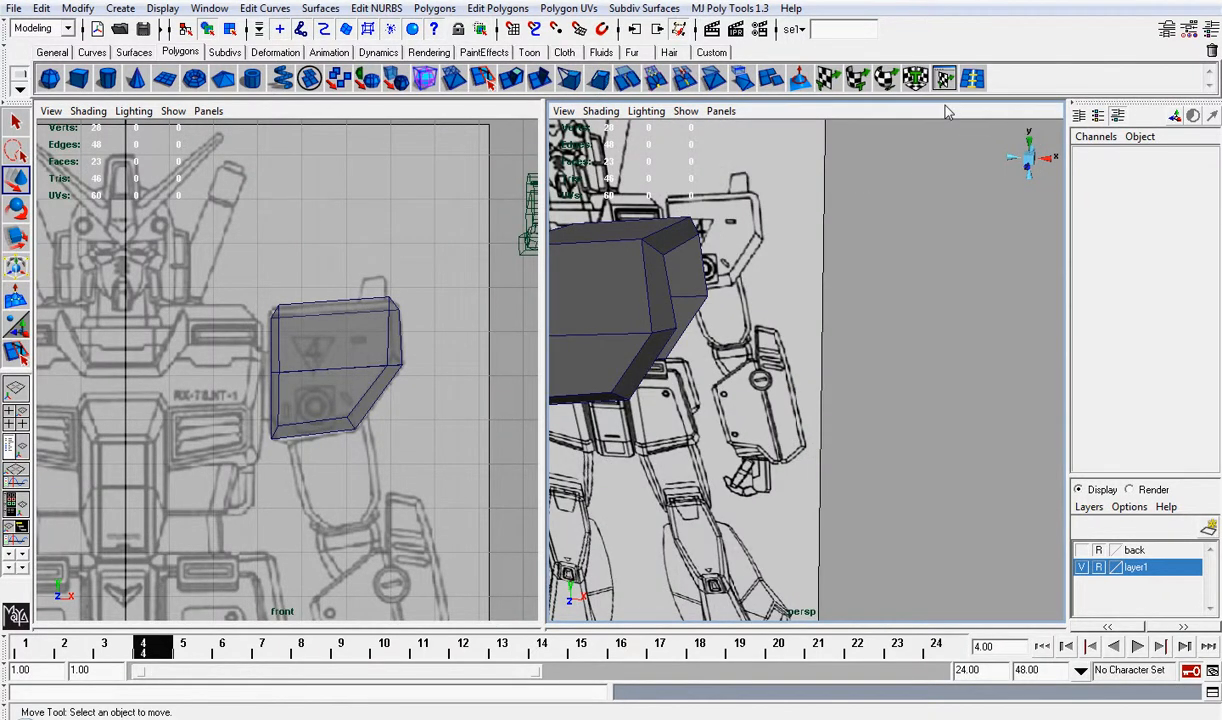
{"action": "left_click", "coordinate": [944, 78]}
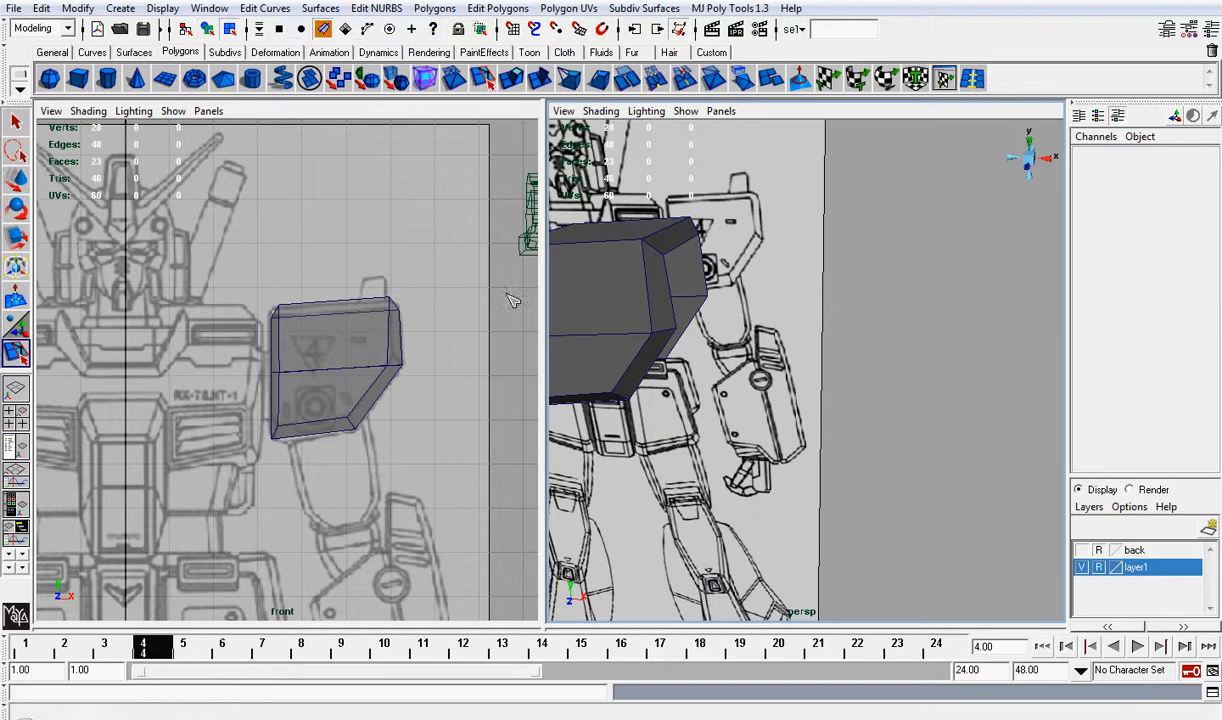
{"action": "left_click", "coordinate": [368, 305]}
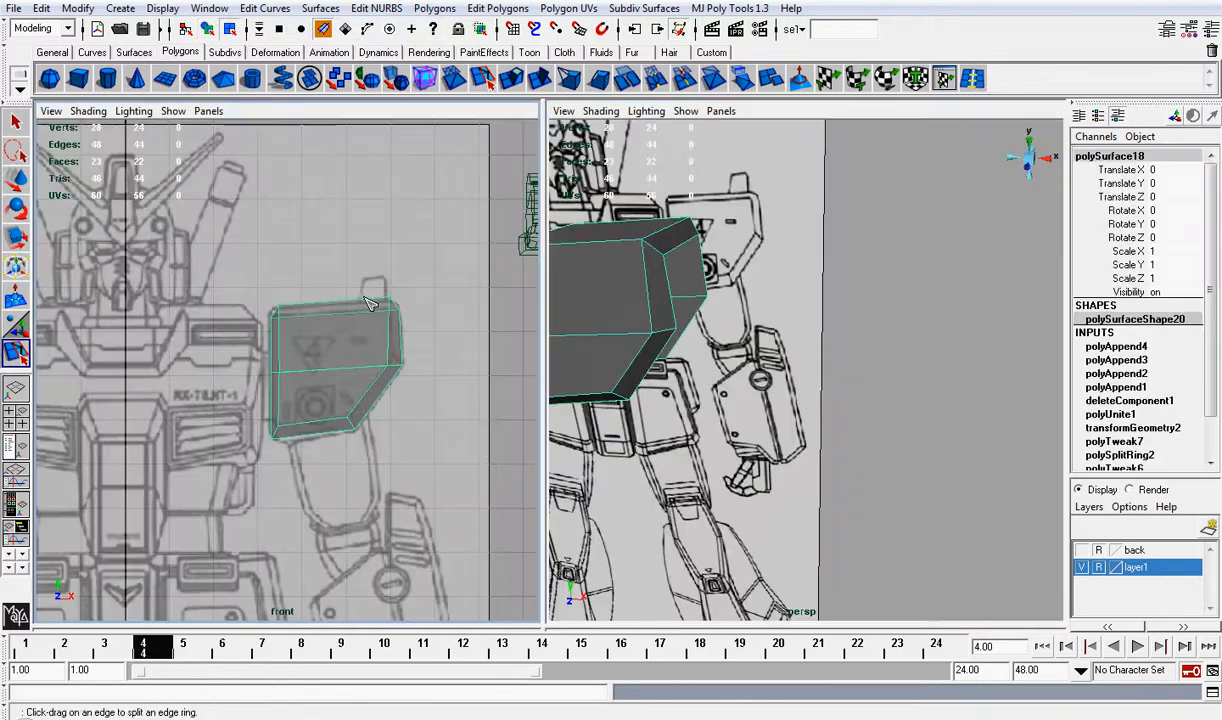
{"action": "left_click", "coordinate": [368, 305]}
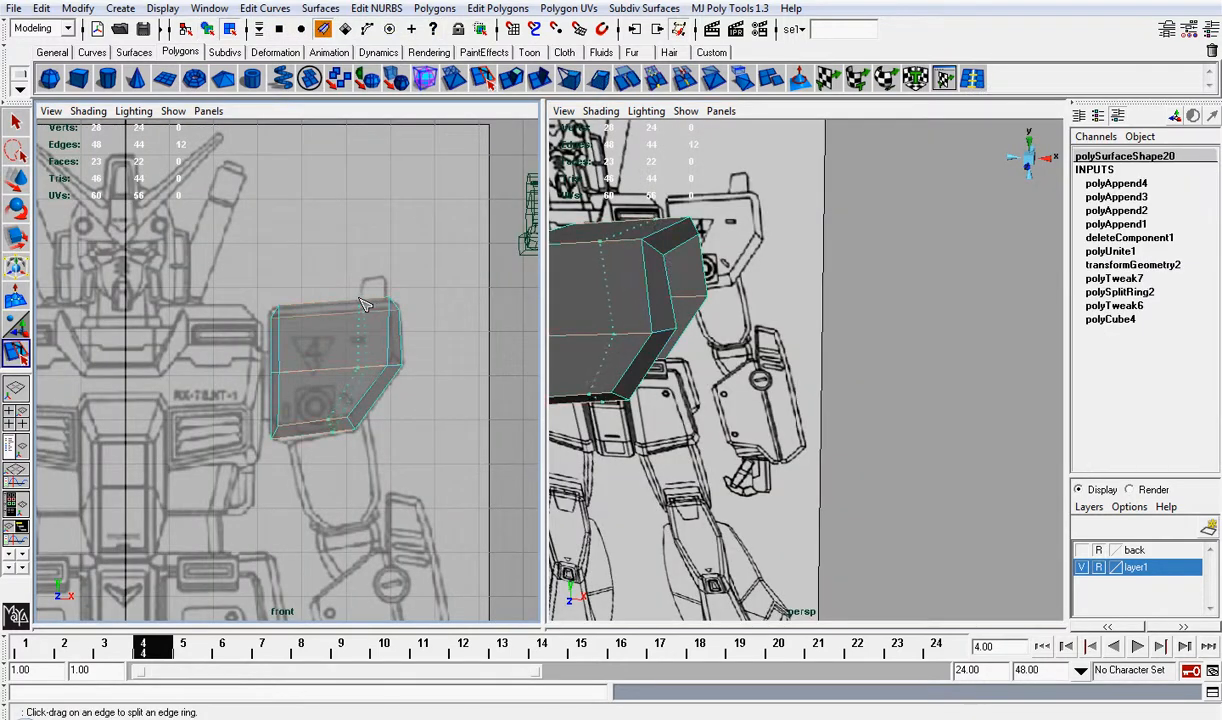
{"action": "left_click", "coordinate": [363, 305]}
{"action": "scroll", "coordinate": [370, 307], "scroll_direction": "up", "scroll_amount": 2}
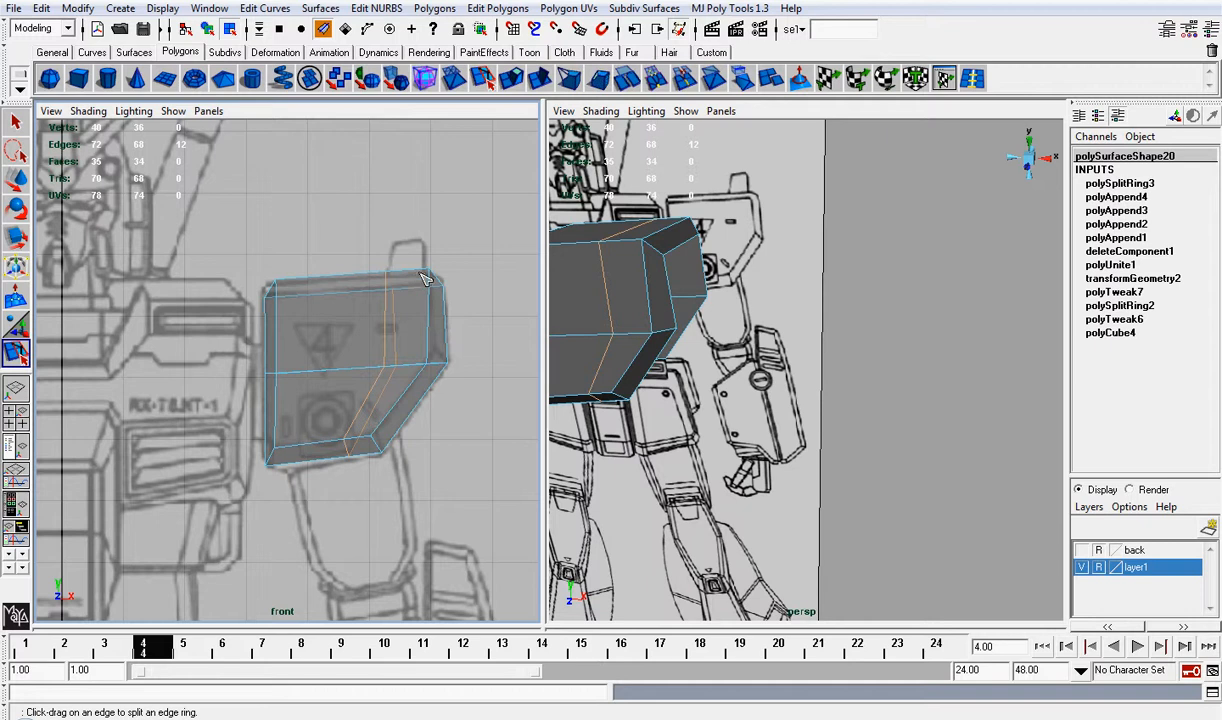
{"action": "left_click", "coordinate": [430, 276]}
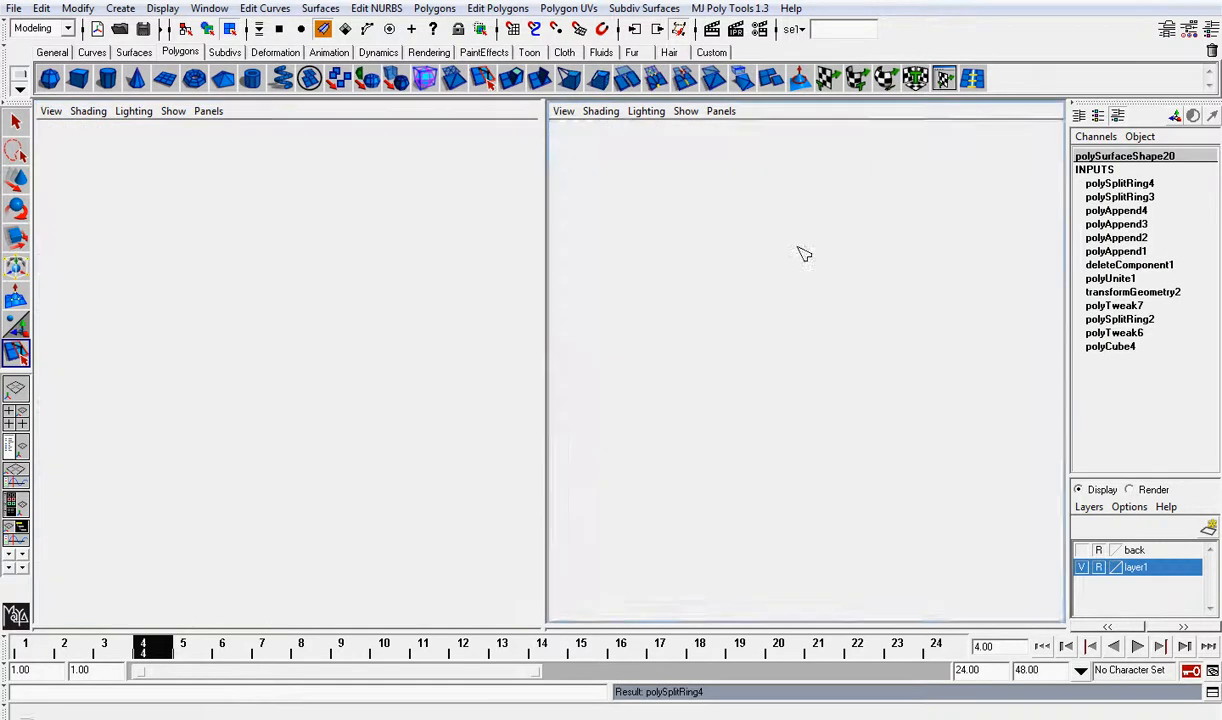
Step: Extrude the armour's top face between the two new edge loops upward to the fin's height in the front drawing
{"action": "left_click_drag", "start_coordinate": [799, 251], "coordinate": [820, 262], "text": "alt"}
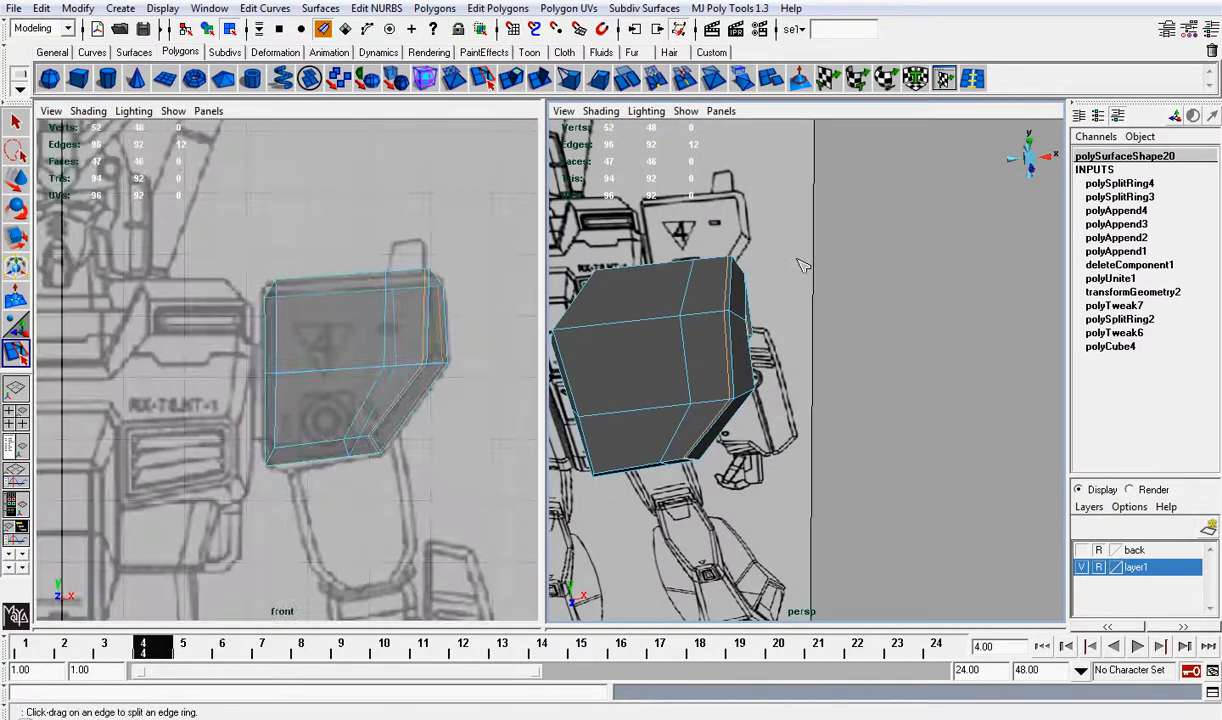
{"action": "key", "text": "w"}
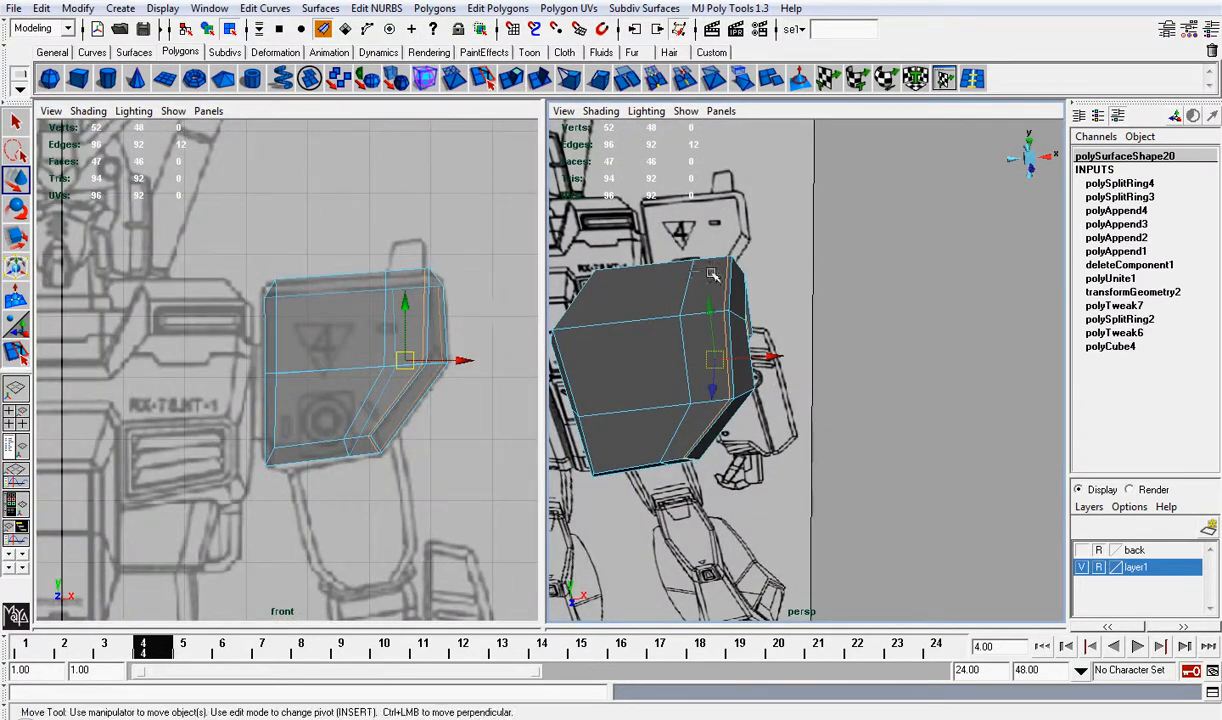
{"action": "right_click_drag", "start_coordinate": [711, 273], "coordinate": [709, 308]}
{"action": "left_click", "coordinate": [711, 280]}
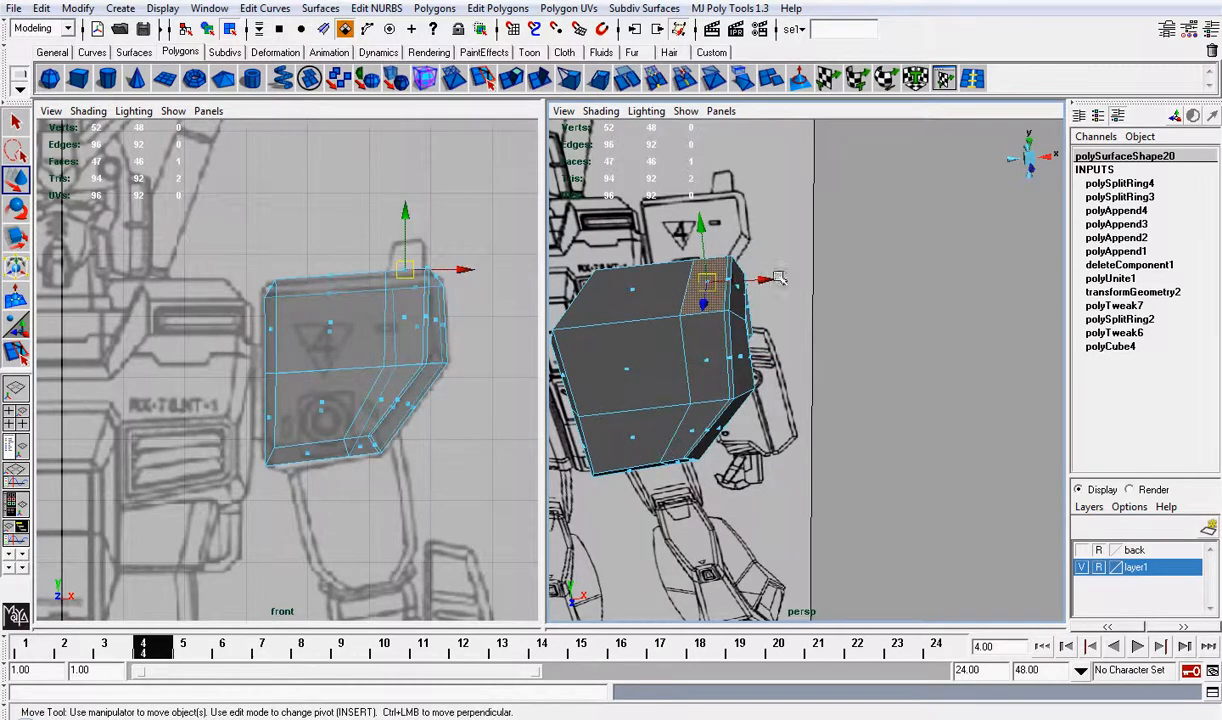
{"action": "mouse_move", "coordinate": [711, 281]}
{"action": "left_mouse_down", "text": "alt"}
{"action": "mouse_move", "coordinate": [725, 341]}
{"action": "mouse_move", "coordinate": [723, 290]}
{"action": "left_mouse_up", "text": "alt"}
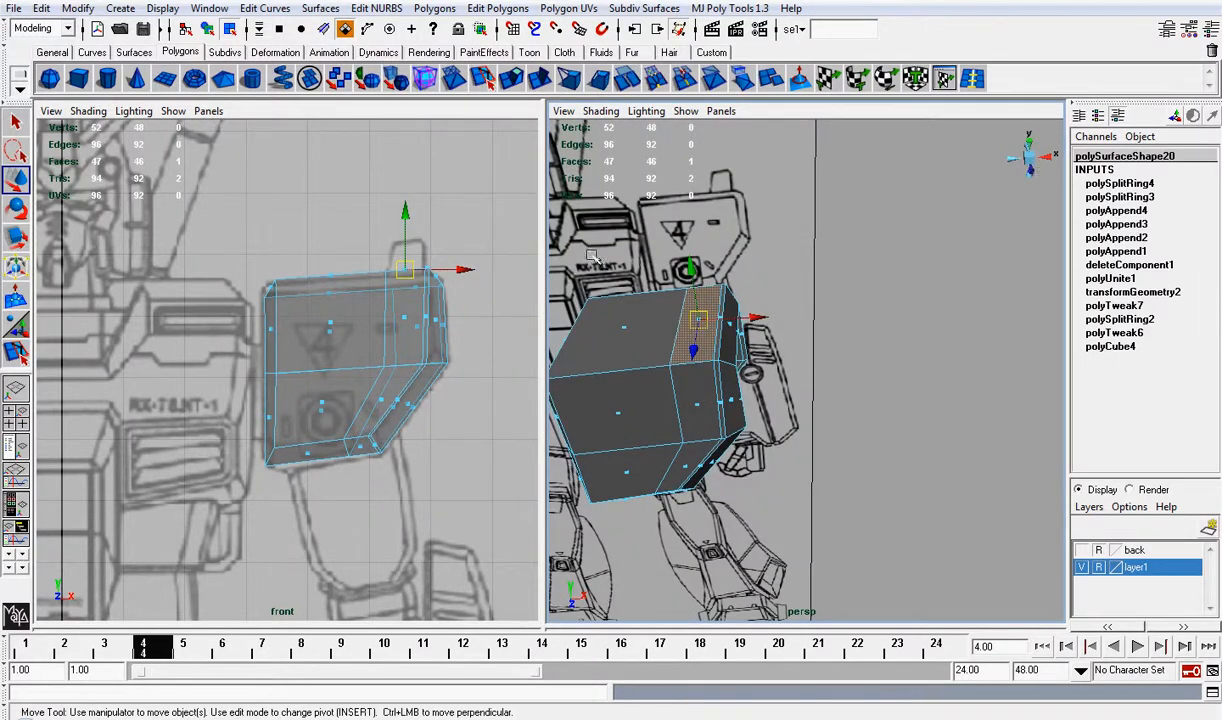
{"action": "left_click", "coordinate": [511, 79]}
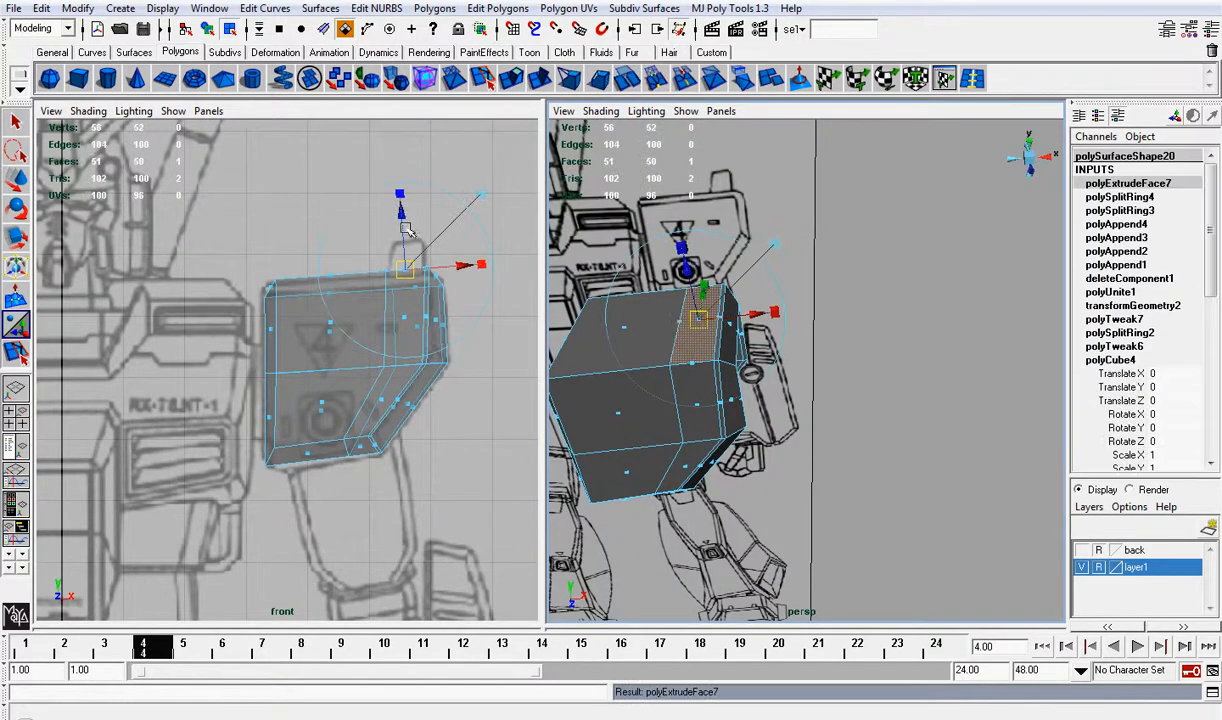
{"action": "left_click_drag", "start_coordinate": [407, 230], "coordinate": [430, 200]}
{"action": "scroll", "coordinate": [436, 218], "scroll_direction": "up", "scroll_amount": 3}
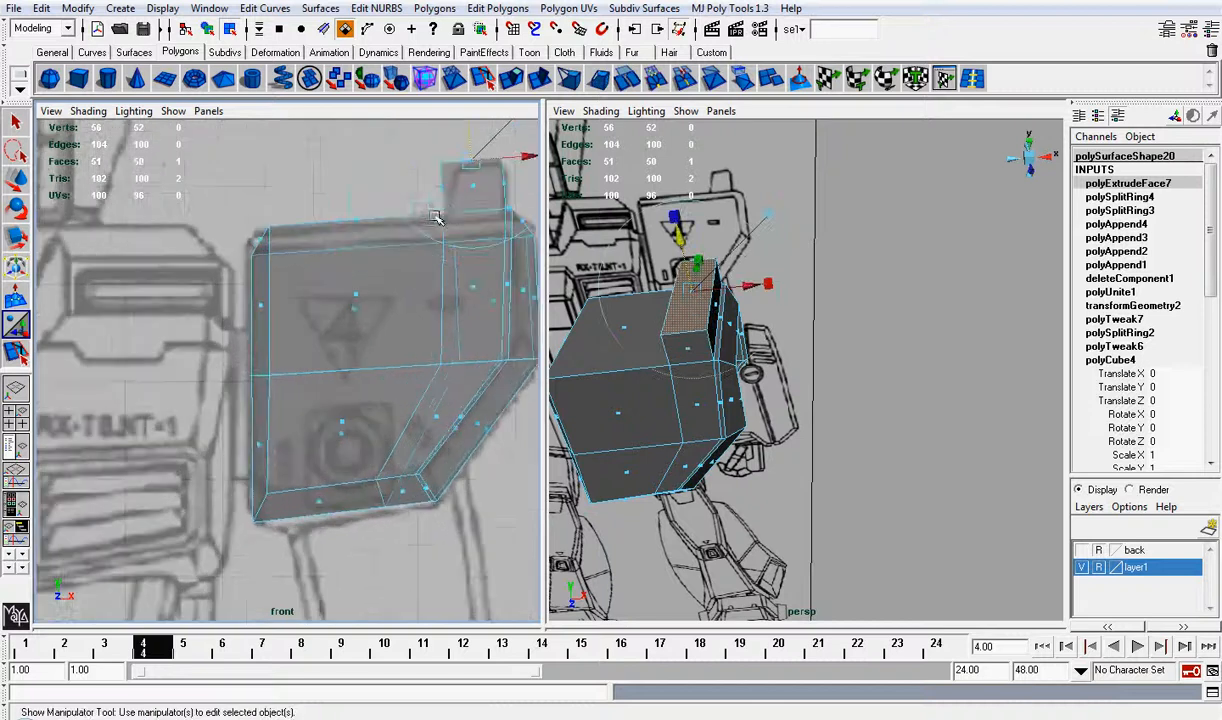
Step: Scale the fin's four top vertices inward so the fin tapers towards its top as in the front drawing
{"action": "middle_click_drag", "start_coordinate": [436, 218], "coordinate": [341, 349], "text": "alt"}
{"action": "scroll", "coordinate": [334, 340], "scroll_direction": "up", "scroll_amount": 1}
{"action": "right_click_drag", "start_coordinate": [384, 286], "coordinate": [359, 286]}
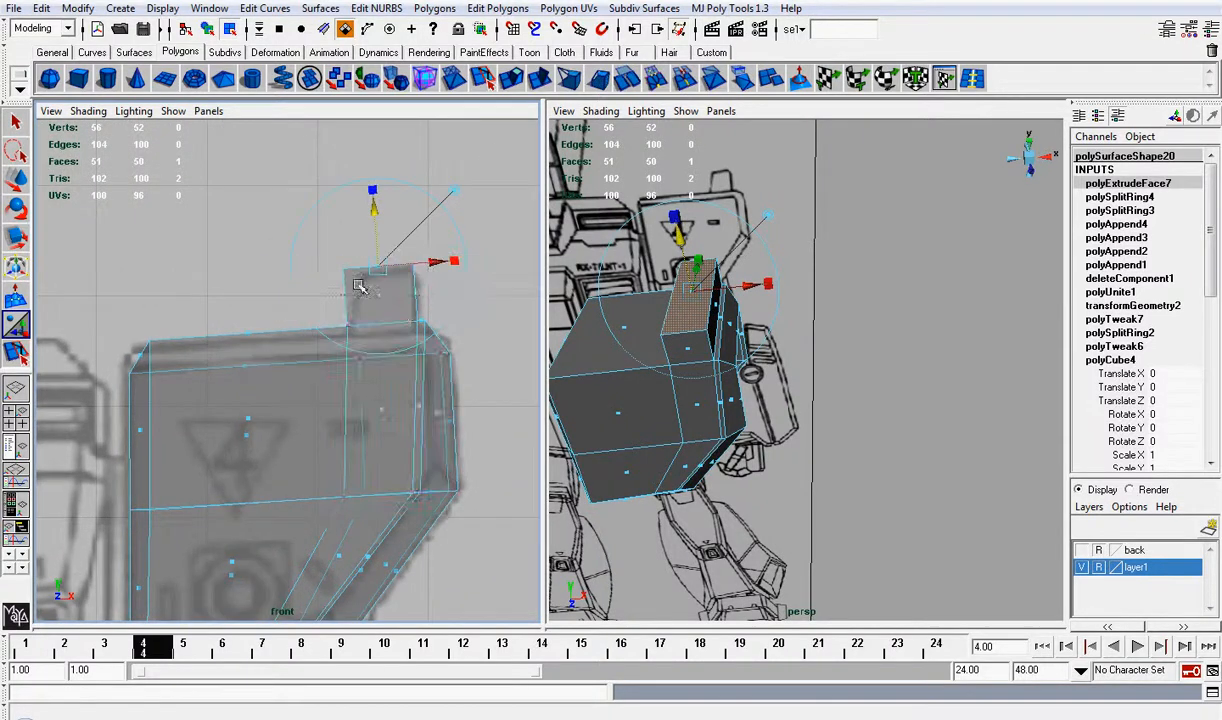
{"action": "key", "text": "w"}
{"action": "left_click_drag", "start_coordinate": [436, 252], "coordinate": [362, 263]}
{"action": "key", "text": "r"}
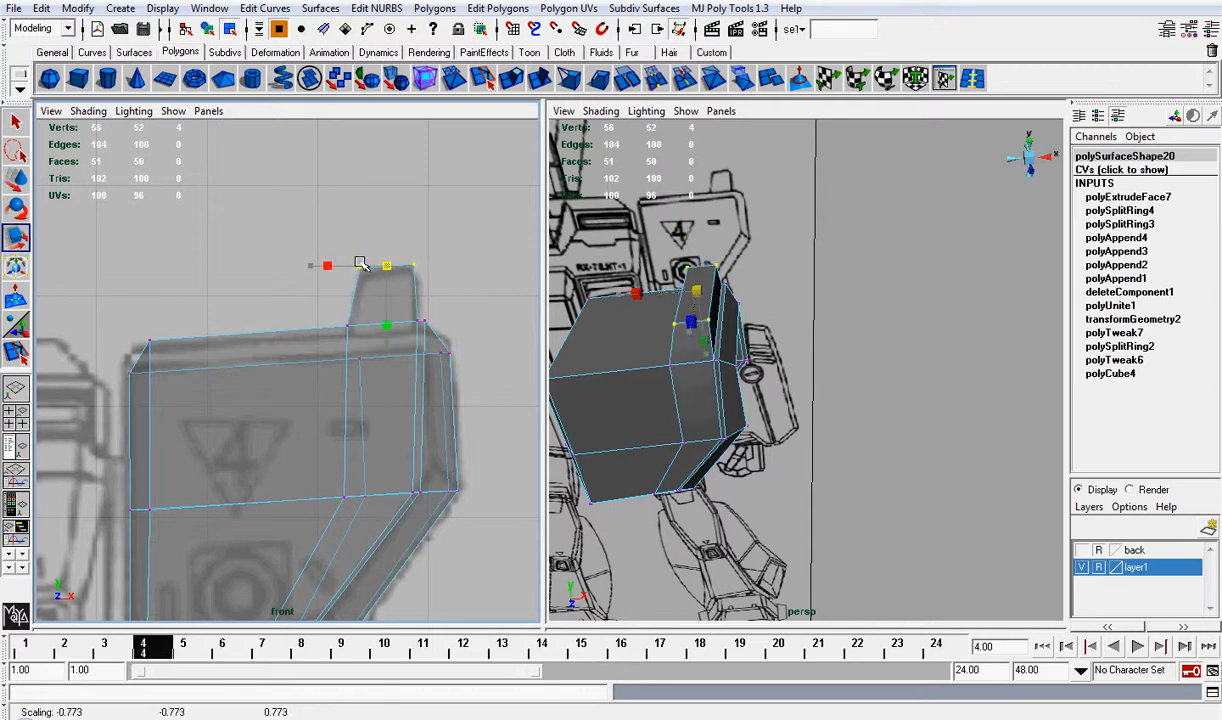
Step: Raise the fin's two outer top vertices so its top slopes up towards the outside
{"action": "key", "text": "w"}
{"action": "left_click_drag", "start_coordinate": [390, 204], "coordinate": [459, 294]}
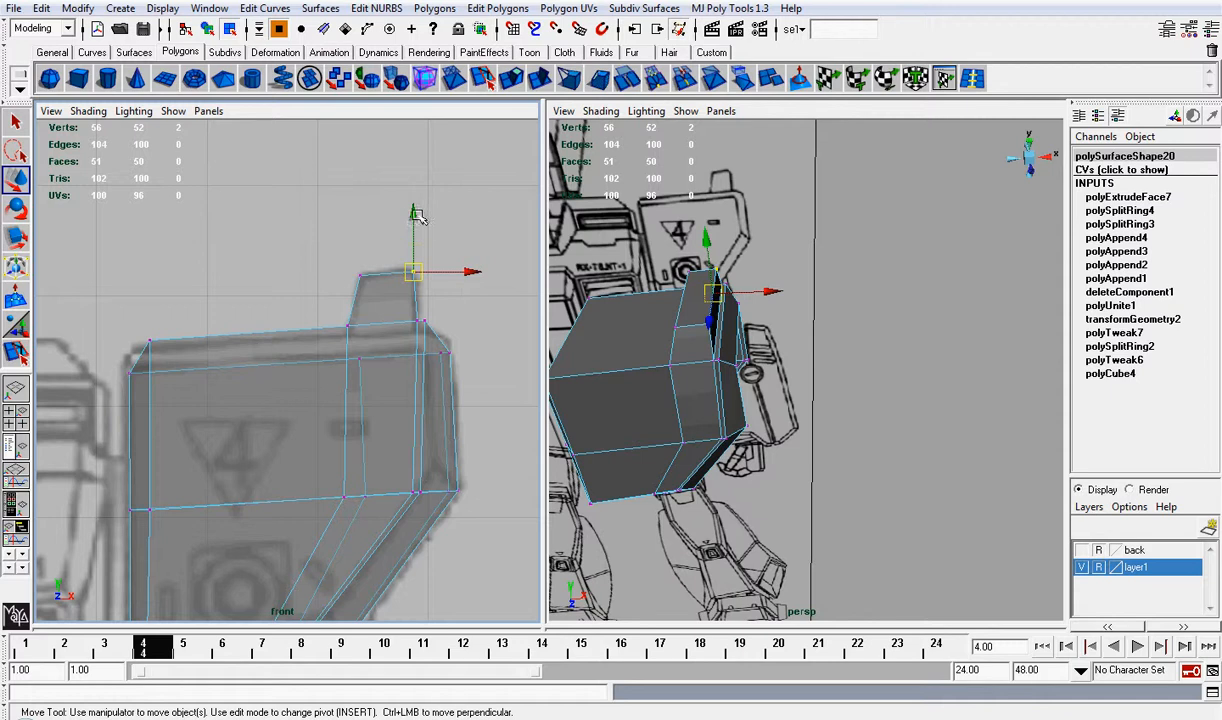
{"action": "left_click_drag", "start_coordinate": [415, 214], "coordinate": [414, 195]}
Step: Hide the reference drawings, clear the selection and examine the armour and its fin from several angles in an enlarged perspective view
{"action": "scroll", "coordinate": [661, 309], "scroll_direction": "down", "scroll_amount": 3}
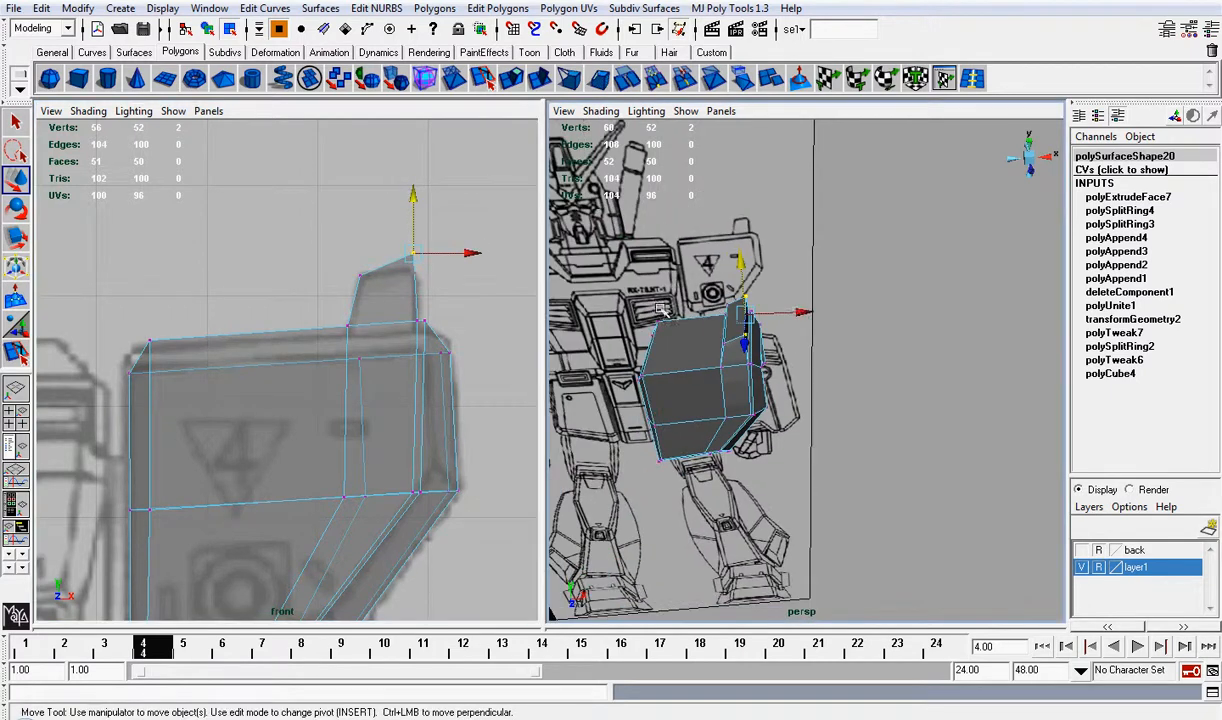
{"action": "left_click_drag", "start_coordinate": [661, 309], "coordinate": [736, 362], "text": "alt"}
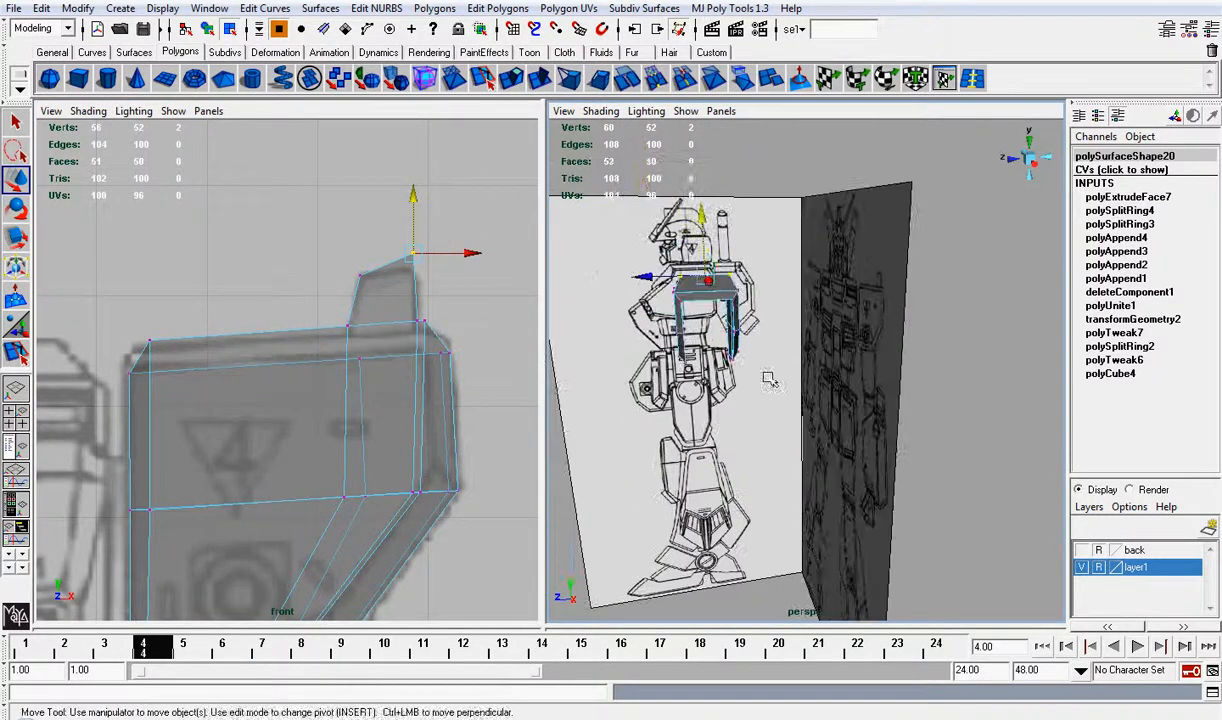
{"action": "left_click", "coordinate": [1093, 568]}
{"action": "key", "text": "space"}
{"action": "right_click_drag", "start_coordinate": [821, 314], "coordinate": [529, 293], "text": "alt"}
{"action": "key", "text": "F8"}
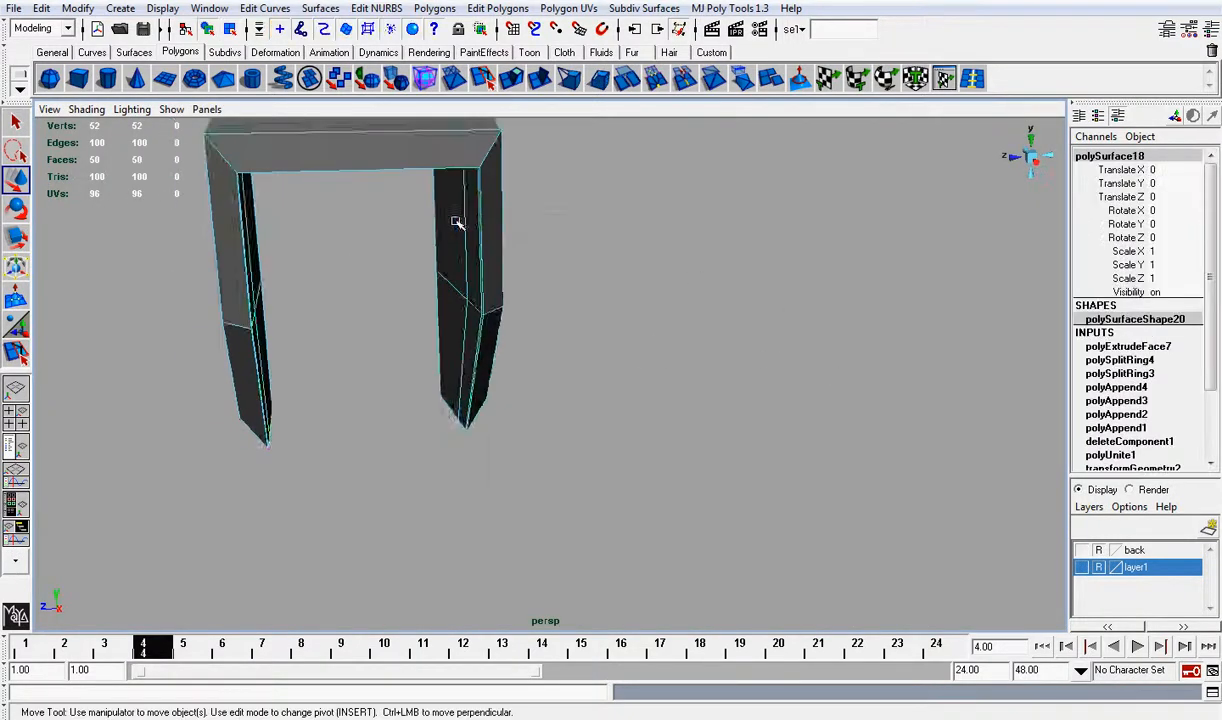
{"action": "left_click_drag", "start_coordinate": [458, 224], "coordinate": [703, 318], "text": "alt"}
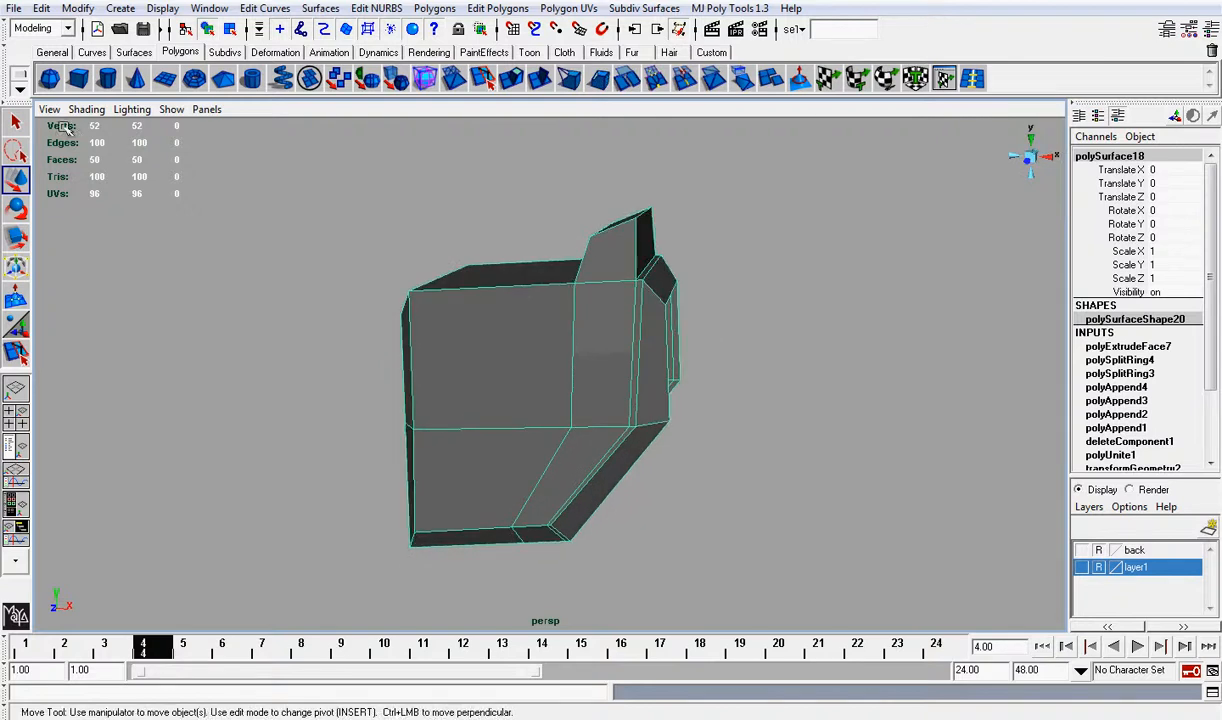
{"action": "left_click", "coordinate": [363, 244]}
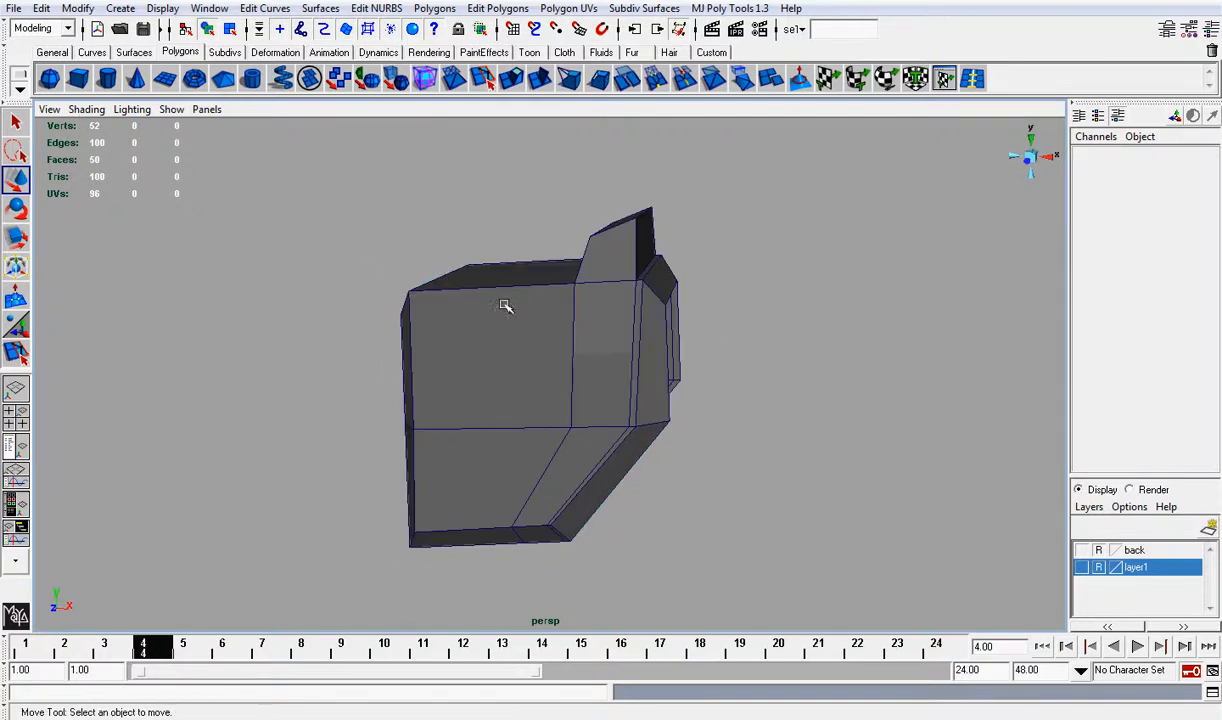
{"action": "left_click_drag", "start_coordinate": [505, 305], "coordinate": [430, 315], "text": "alt"}
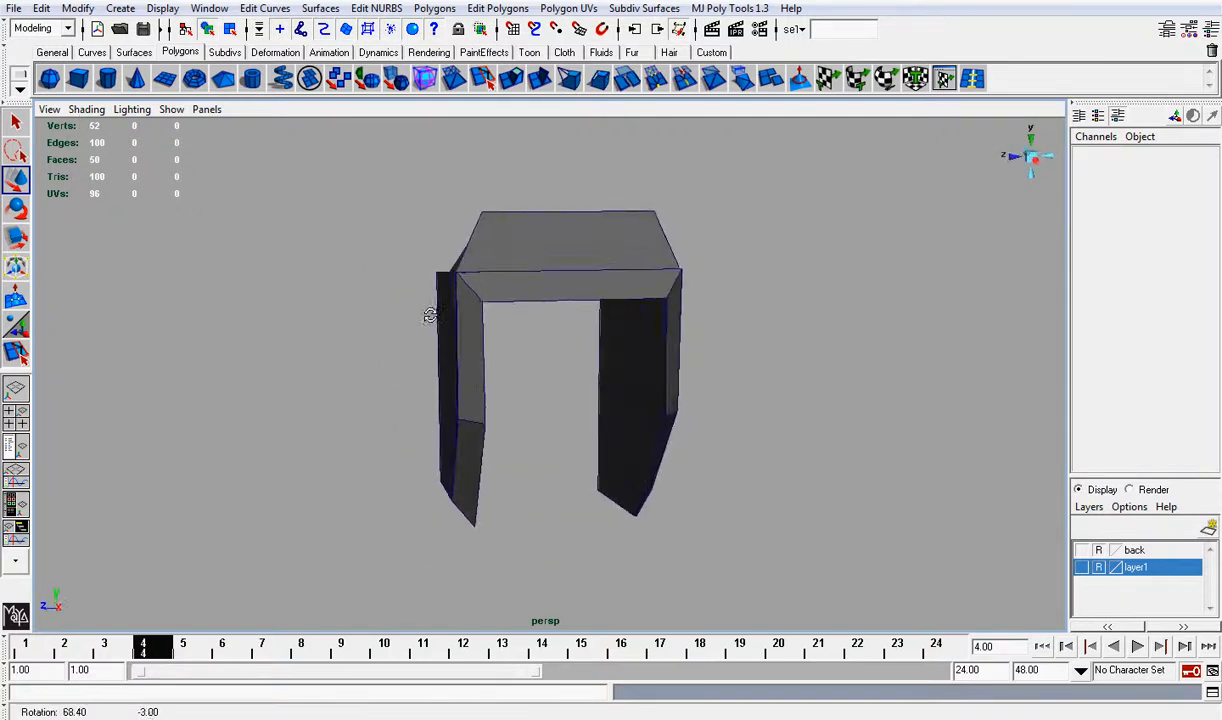
{"action": "left_click_drag", "start_coordinate": [527, 279], "coordinate": [473, 246], "text": "alt"}
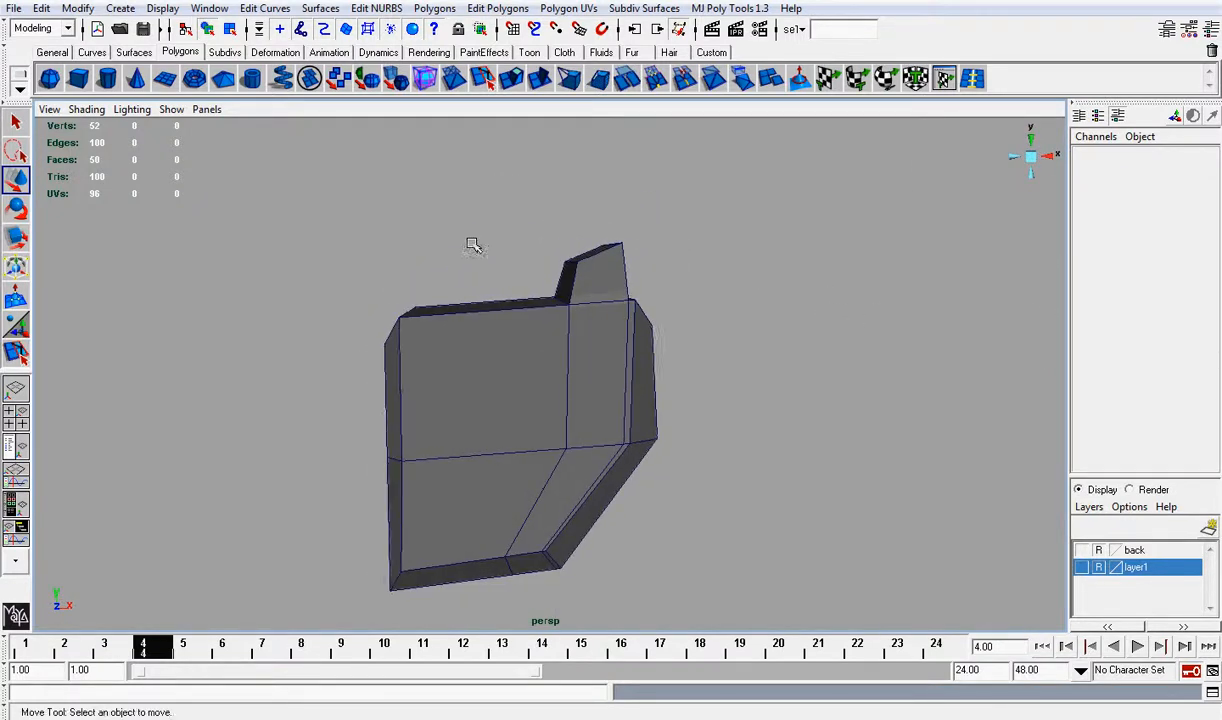
{"action": "scroll", "coordinate": [498, 247], "scroll_direction": "down", "scroll_amount": 5}
{"action": "left_click_drag", "start_coordinate": [663, 300], "coordinate": [466, 285], "text": "alt"}
Step: Show the reference drawings again and compare the armour with them in the side and front views
{"action": "left_click", "coordinate": [1081, 551]}
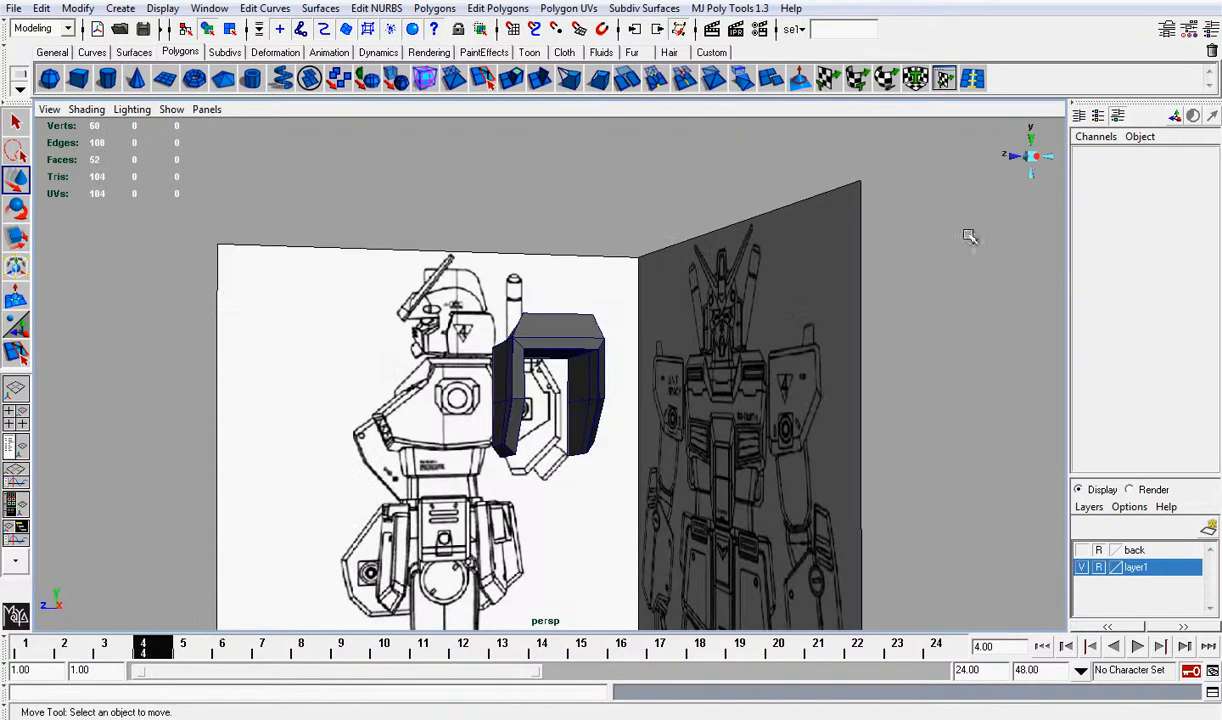
{"action": "left_click", "coordinate": [1037, 156]}
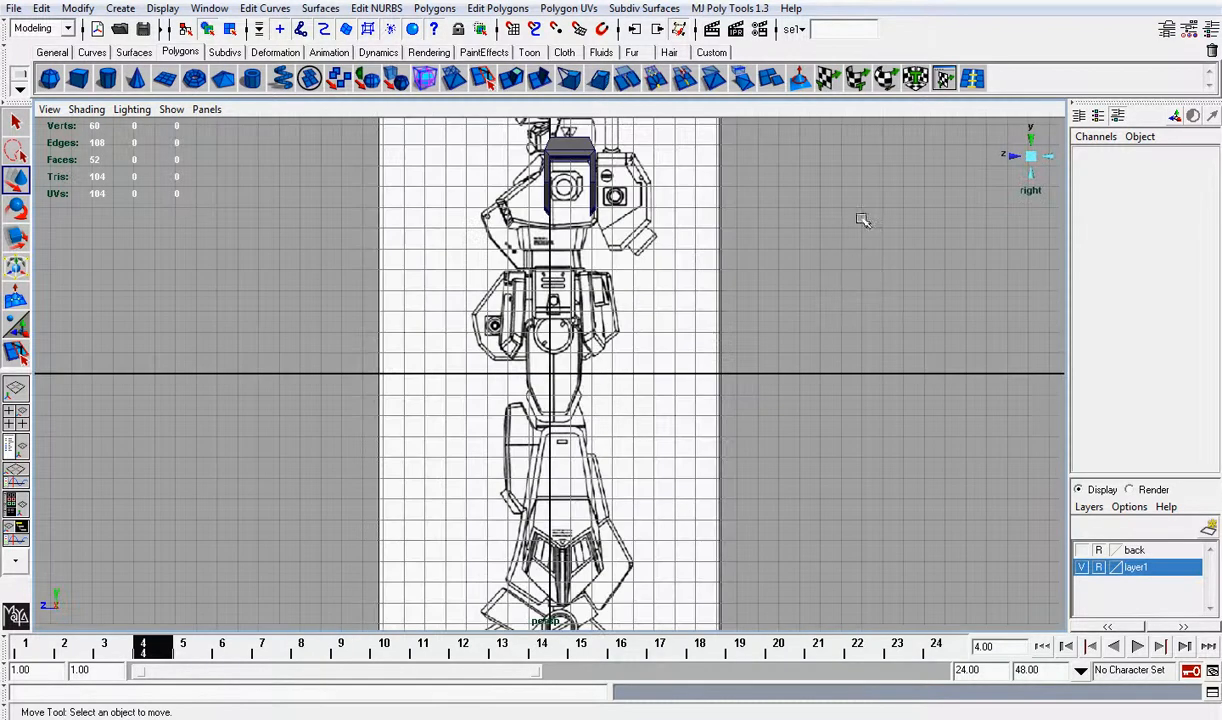
{"action": "right_click_drag", "start_coordinate": [863, 220], "coordinate": [808, 455], "text": "alt"}
{"action": "left_click", "coordinate": [1015, 153]}
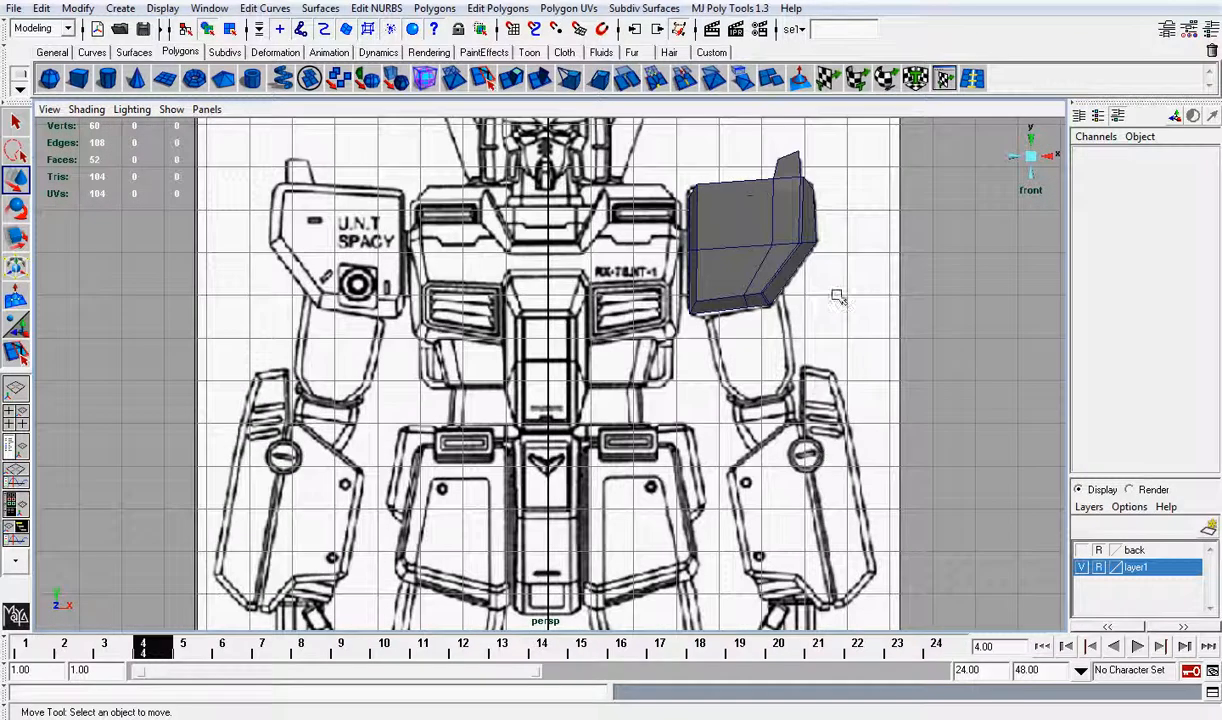
{"action": "middle_click_drag", "start_coordinate": [834, 270], "coordinate": [775, 369], "text": "alt"}
{"action": "right_click_drag", "start_coordinate": [775, 369], "coordinate": [800, 390], "text": "alt"}
Step: Try lowering the front slab's top edge beside the fin, and undo the moves
{"action": "right_click_drag", "start_coordinate": [728, 252], "coordinate": [705, 212]}
{"action": "left_click", "coordinate": [722, 256]}
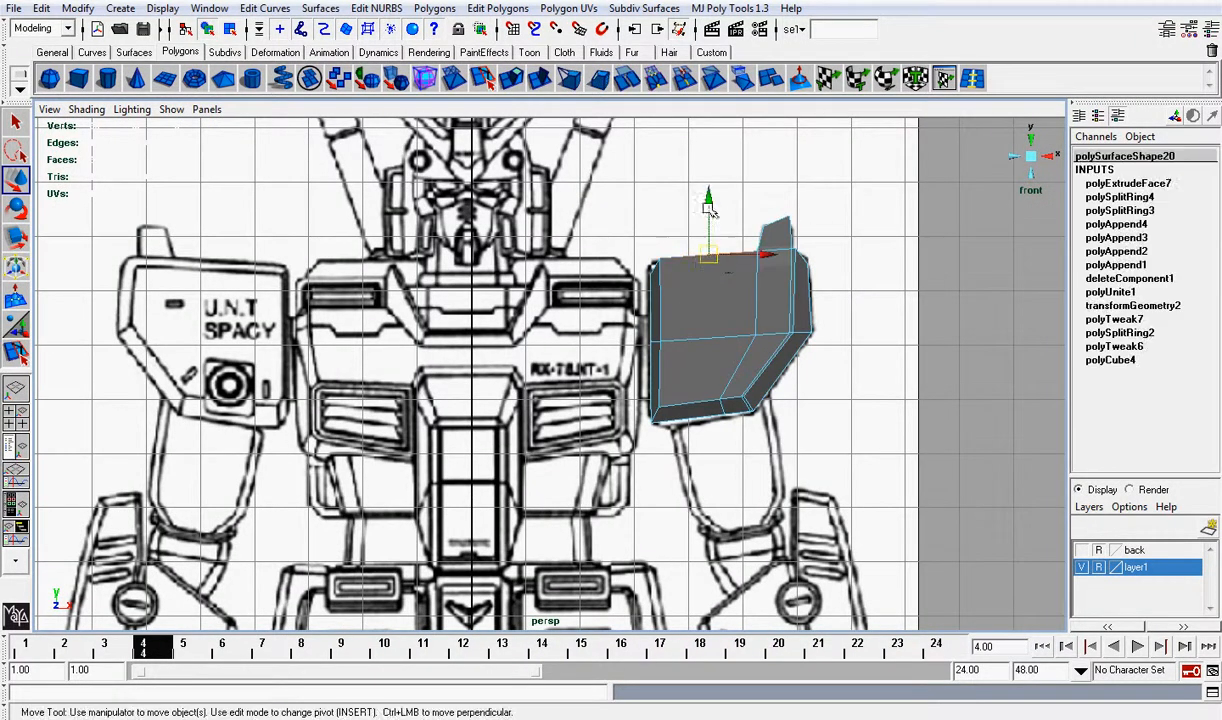
{"action": "mouse_move", "coordinate": [709, 212]}
{"action": "left_mouse_down"}
{"action": "mouse_move", "coordinate": [709, 196]}
{"action": "mouse_move", "coordinate": [709, 206]}
{"action": "left_mouse_up"}
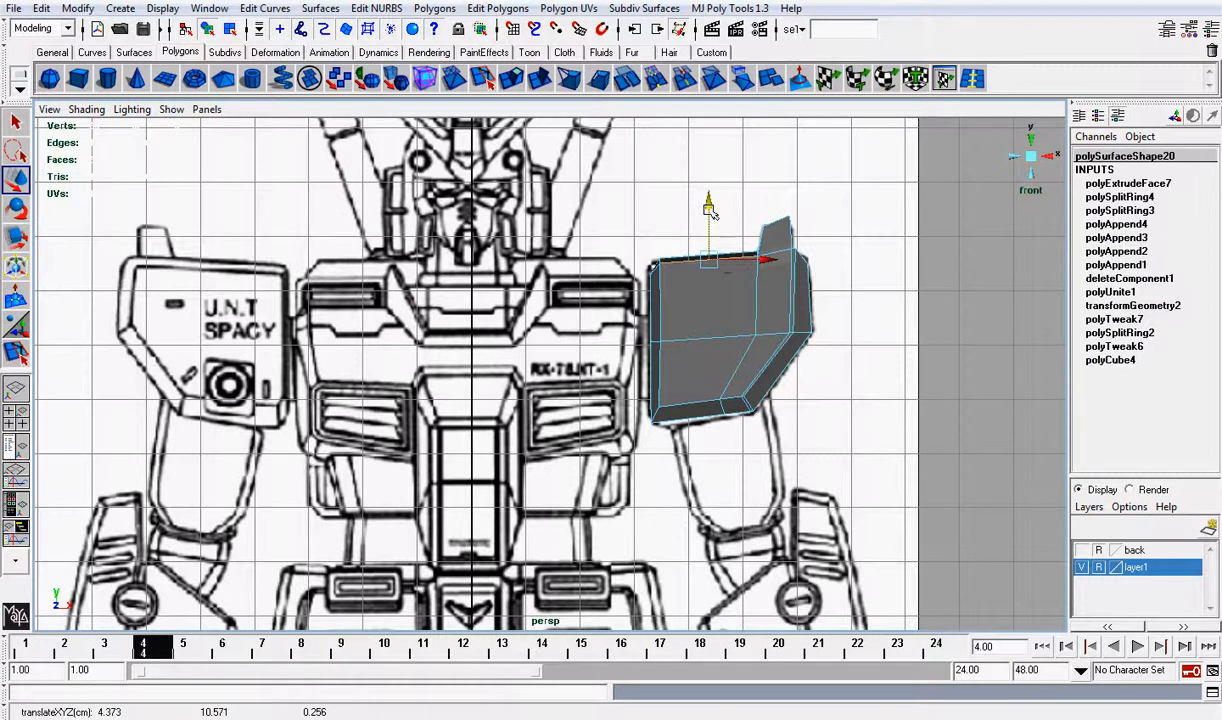
{"action": "scroll", "coordinate": [709, 212], "scroll_direction": "up", "scroll_amount": 4}
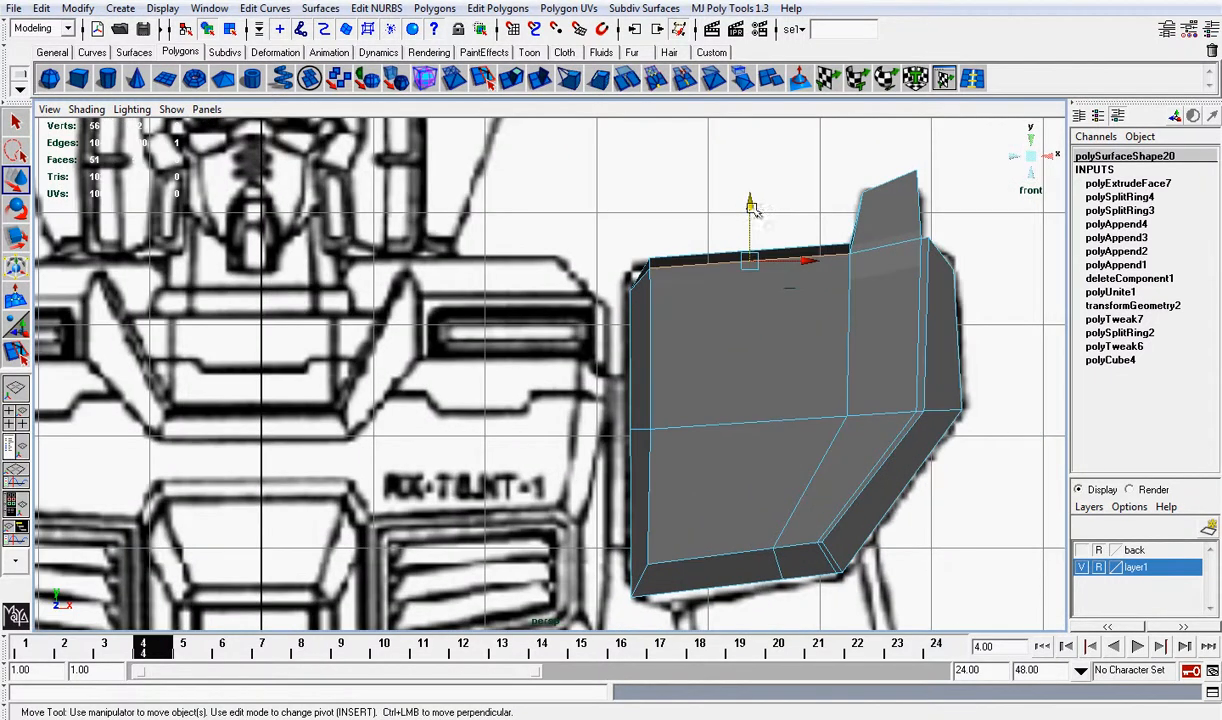
{"action": "left_click_drag", "start_coordinate": [753, 208], "coordinate": [755, 219]}
{"action": "key", "text": "ctrl+z"}
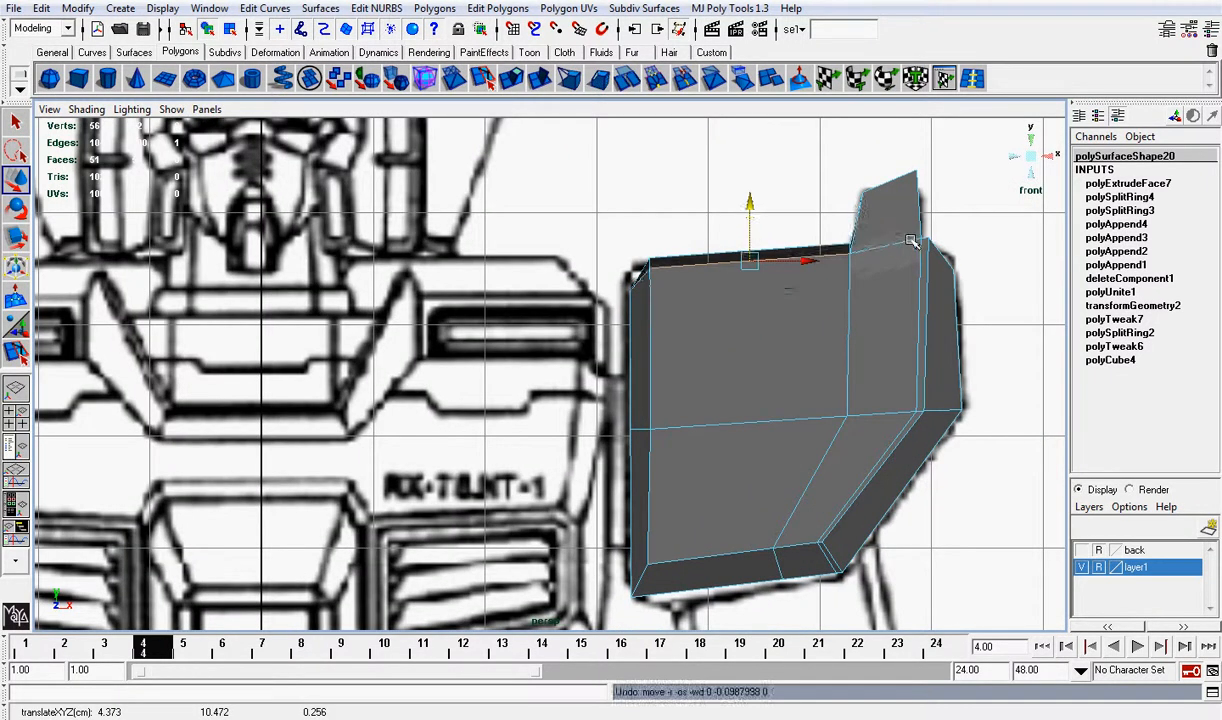
{"action": "key", "text": "ctrl+z"}
Step: Select the front slab's whole top edge run, including the fin's base and the sloped outer corner, and lower it slightly
{"action": "left_click", "coordinate": [899, 240], "text": "shift"}
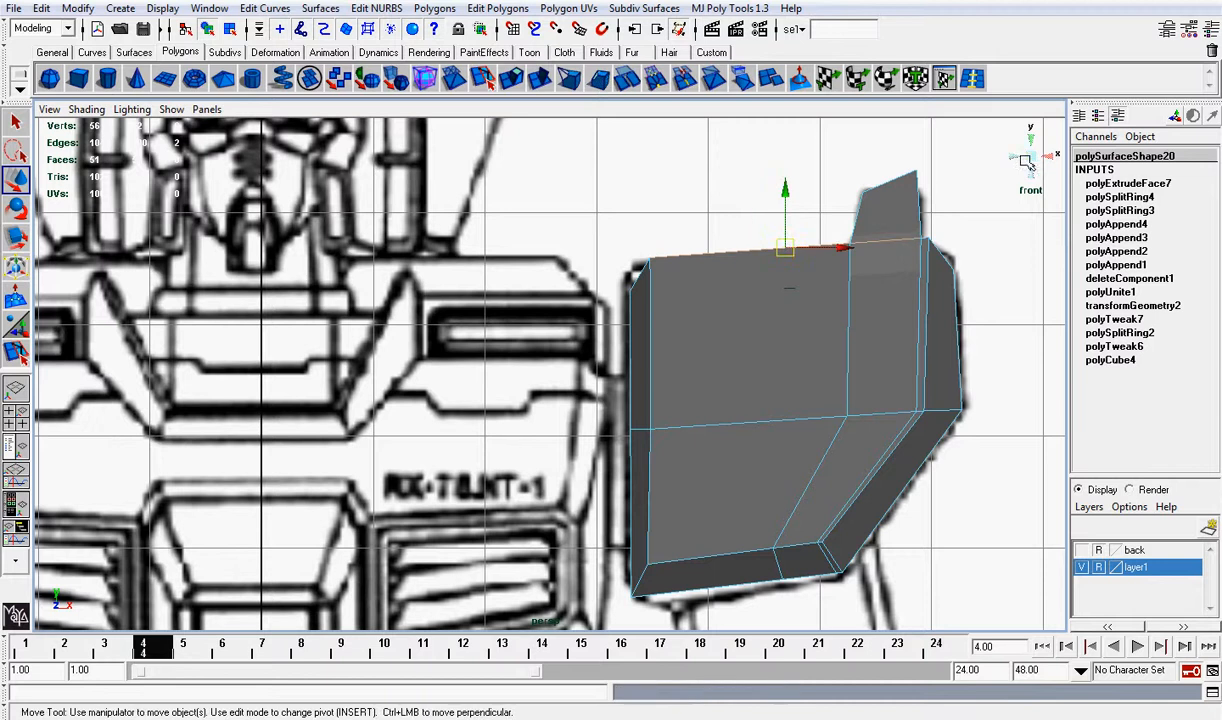
{"action": "left_click", "coordinate": [1026, 160]}
{"action": "scroll", "coordinate": [919, 248], "scroll_direction": "down", "scroll_amount": 6}
{"action": "left_click_drag", "start_coordinate": [632, 336], "coordinate": [724, 275], "text": "alt"}
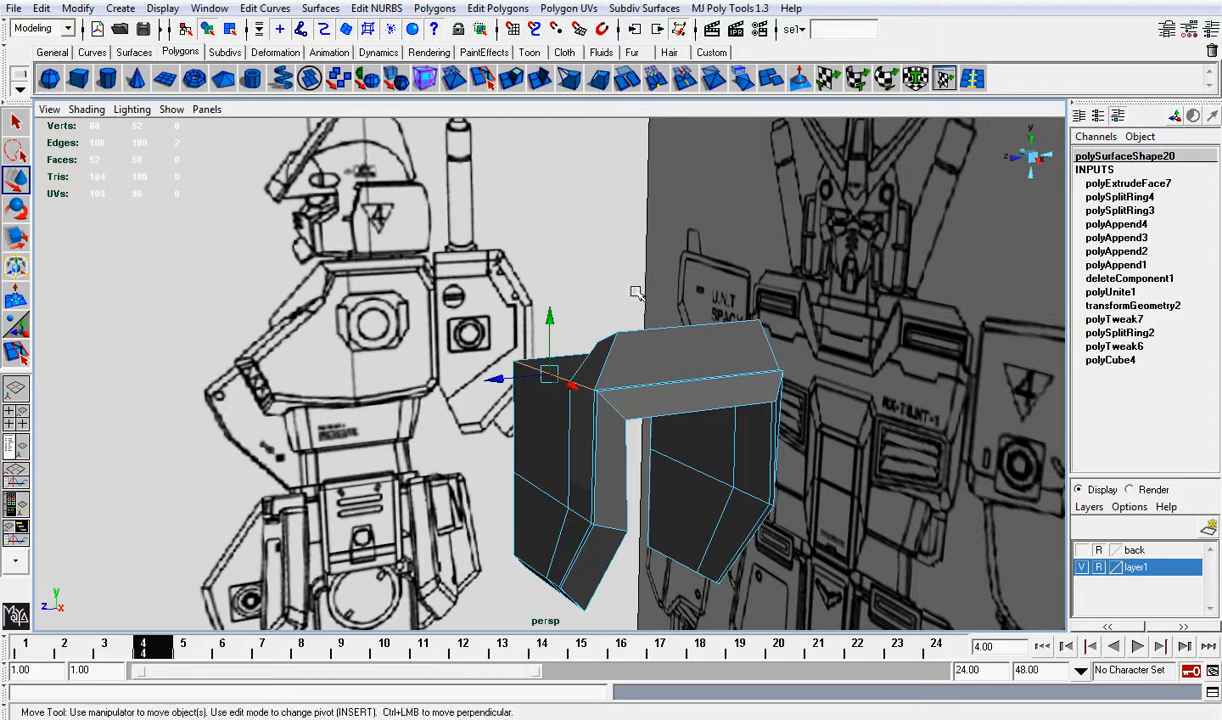
{"action": "scroll", "coordinate": [666, 401], "scroll_direction": "up", "scroll_amount": 5}
{"action": "left_click_drag", "start_coordinate": [684, 409], "coordinate": [706, 422], "text": "alt"}
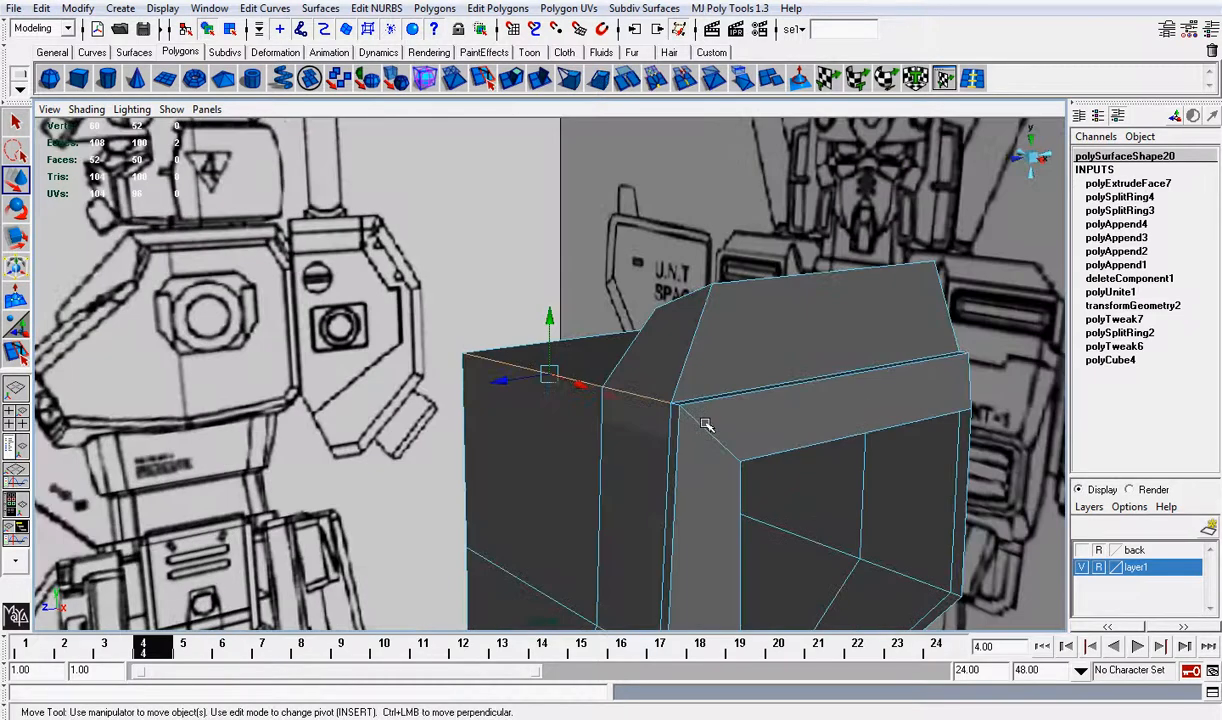
{"action": "key", "text": "q"}
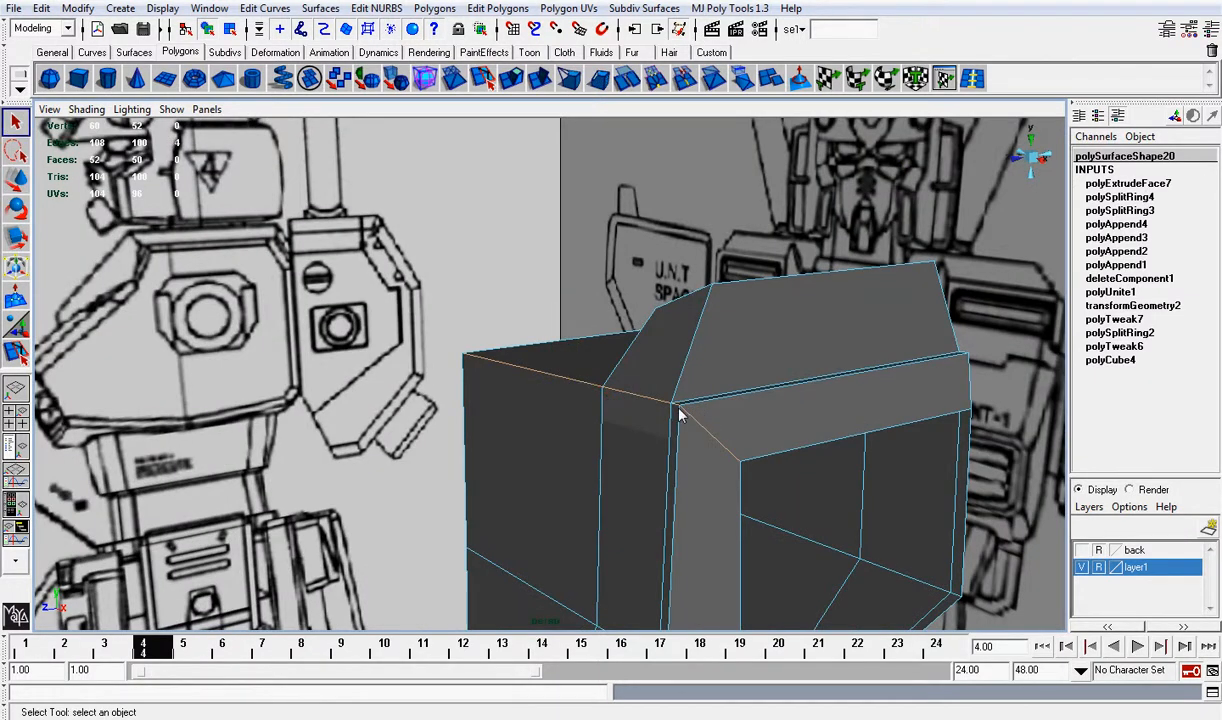
{"action": "key", "text": "w"}
{"action": "left_click_drag", "start_coordinate": [581, 344], "coordinate": [581, 360]}
{"action": "scroll", "coordinate": [589, 360], "scroll_direction": "down", "scroll_amount": 3}
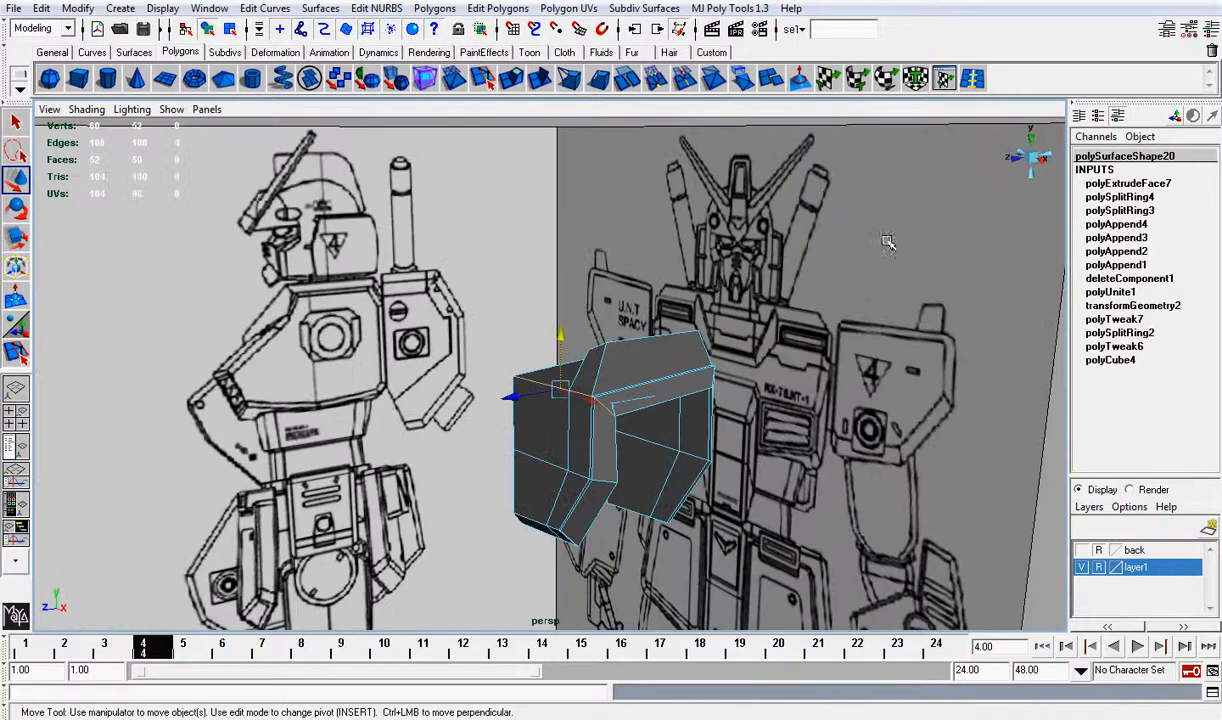
Step: Adjust the vertices at the front slab's outer top corner to line up with its lowered top edge
{"action": "left_click", "coordinate": [1016, 163]}
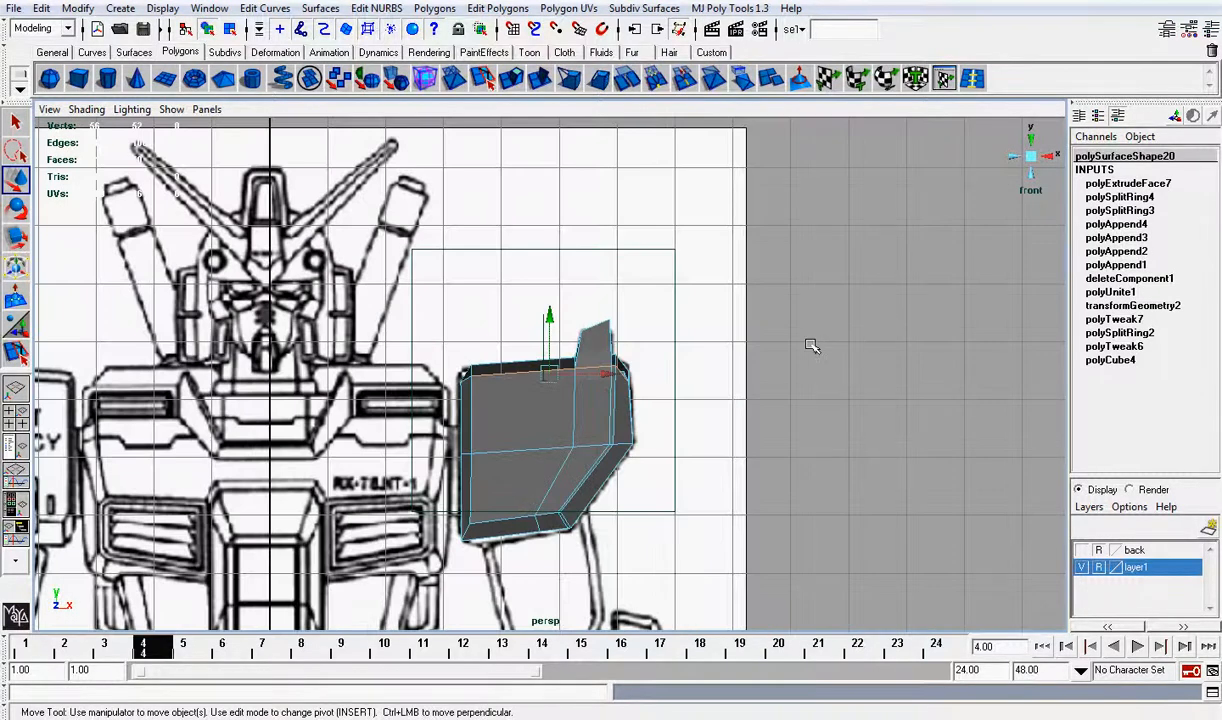
{"action": "scroll", "coordinate": [811, 347], "scroll_direction": "up", "scroll_amount": 5}
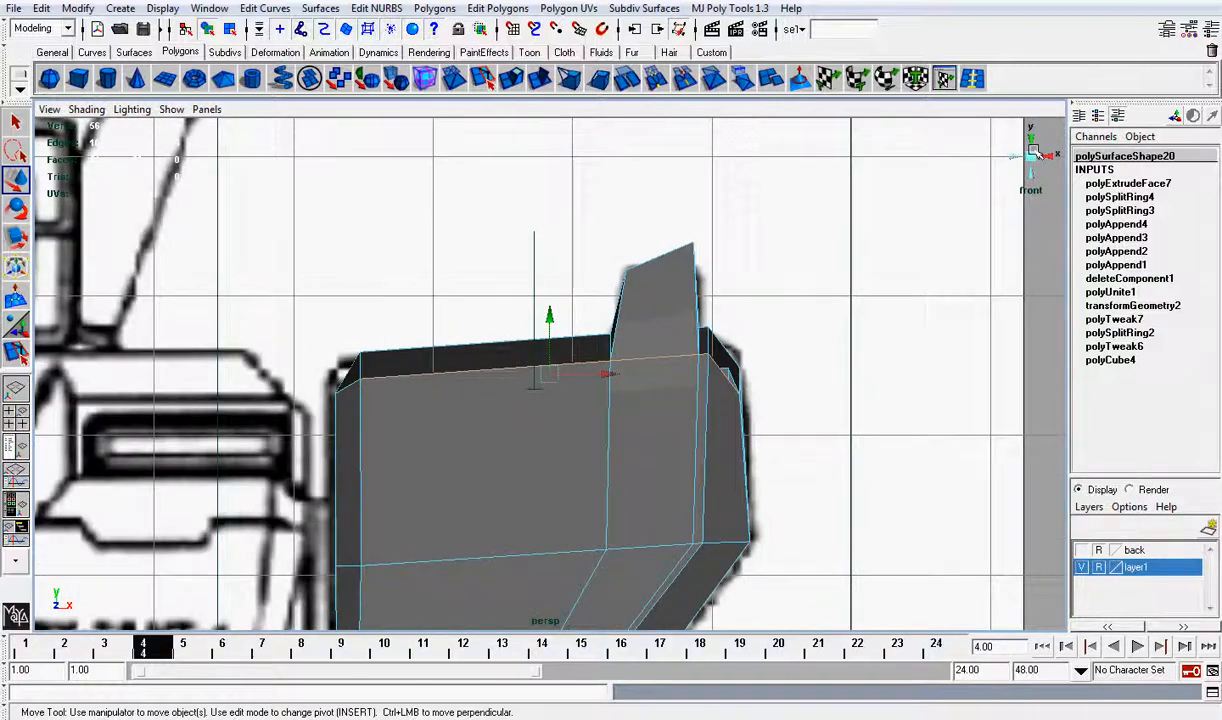
{"action": "left_click_drag", "start_coordinate": [1000, 220], "coordinate": [720, 370], "text": "alt"}
{"action": "right_click_drag", "start_coordinate": [617, 341], "coordinate": [567, 345]}
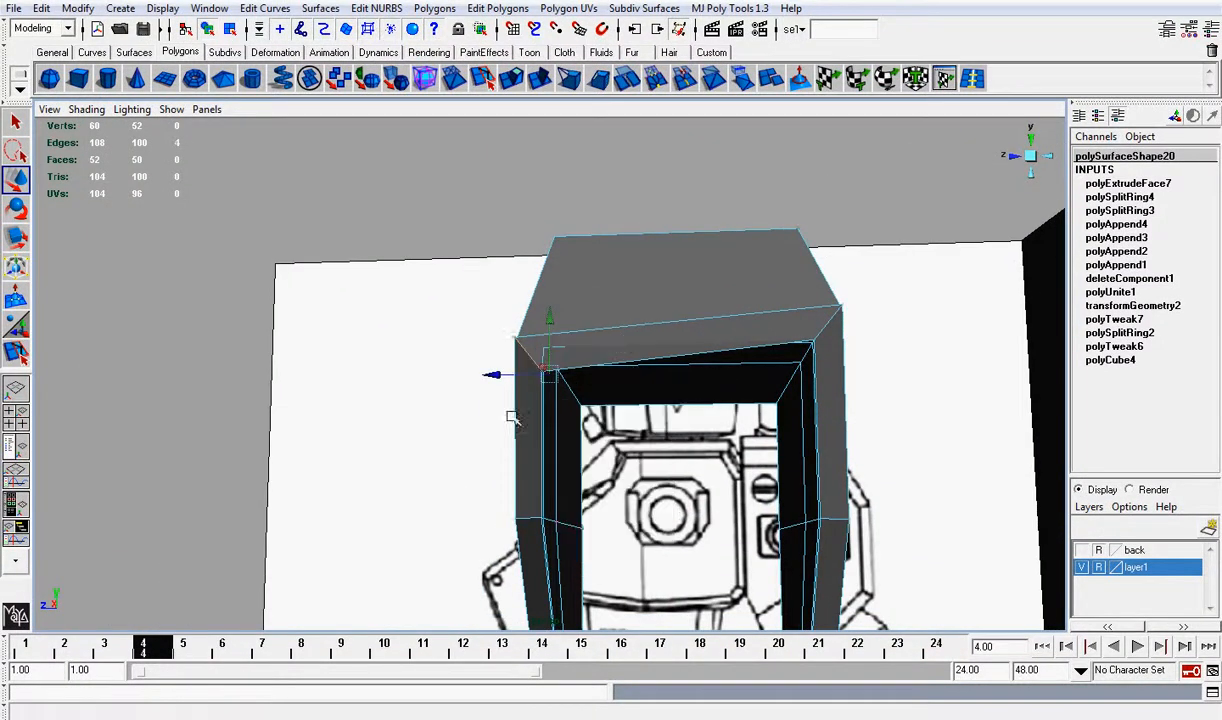
{"action": "left_click", "coordinate": [541, 366]}
{"action": "left_click_drag", "start_coordinate": [541, 366], "coordinate": [731, 364], "text": "alt"}
{"action": "left_click_drag", "start_coordinate": [661, 329], "coordinate": [681, 386]}
{"action": "key", "text": "z"}
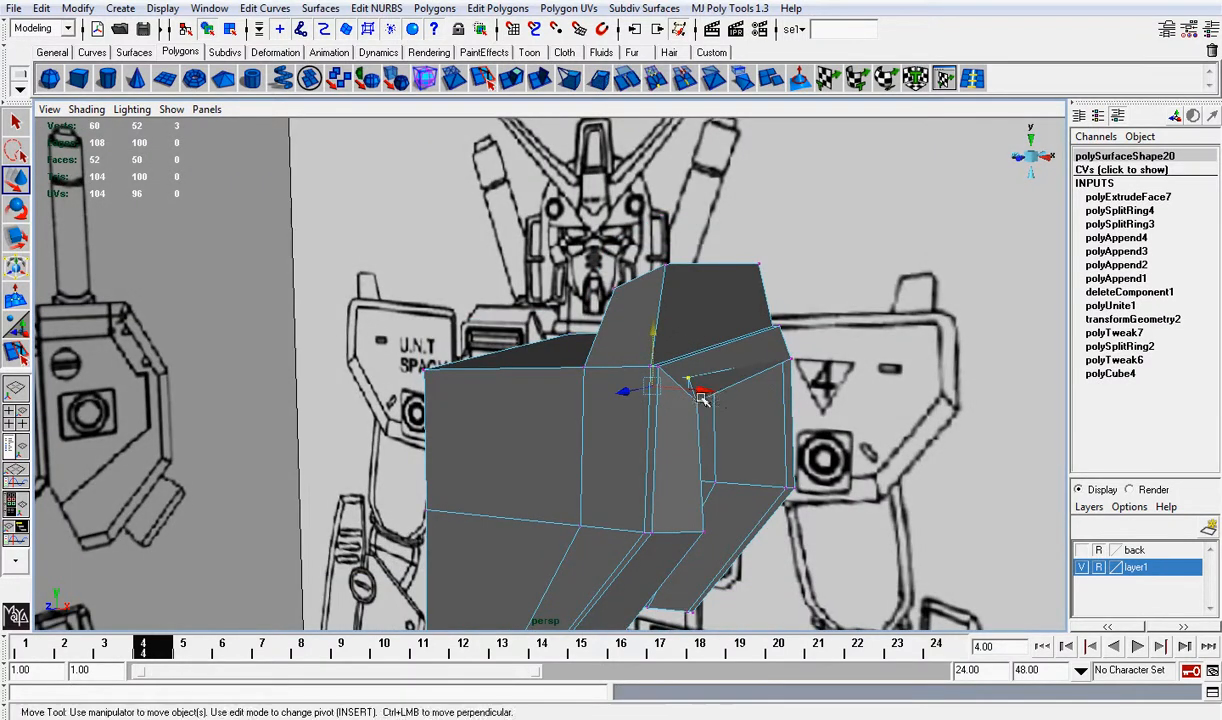
{"action": "left_click_drag", "start_coordinate": [652, 326], "coordinate": [733, 377]}
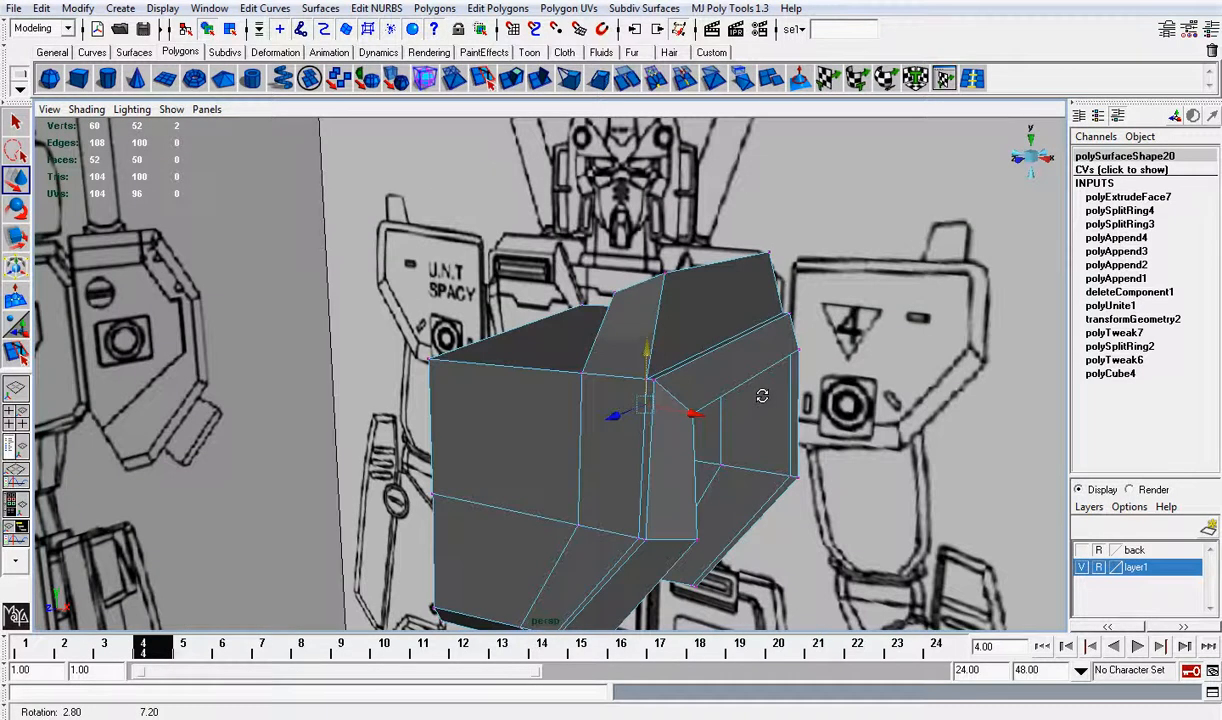
Step: Compare the lowered front corner with the reference drawings in the perspective, front and side views
{"action": "left_click_drag", "start_coordinate": [762, 396], "coordinate": [735, 371], "text": "alt"}
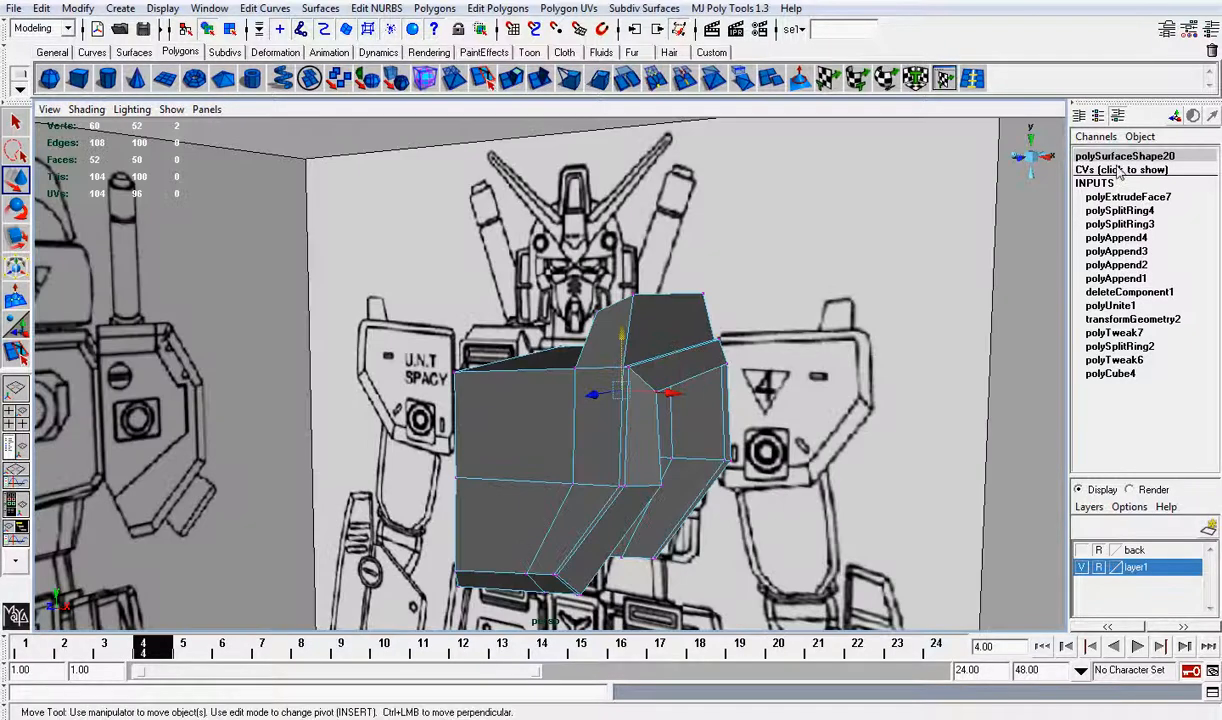
{"action": "left_click", "coordinate": [1017, 157]}
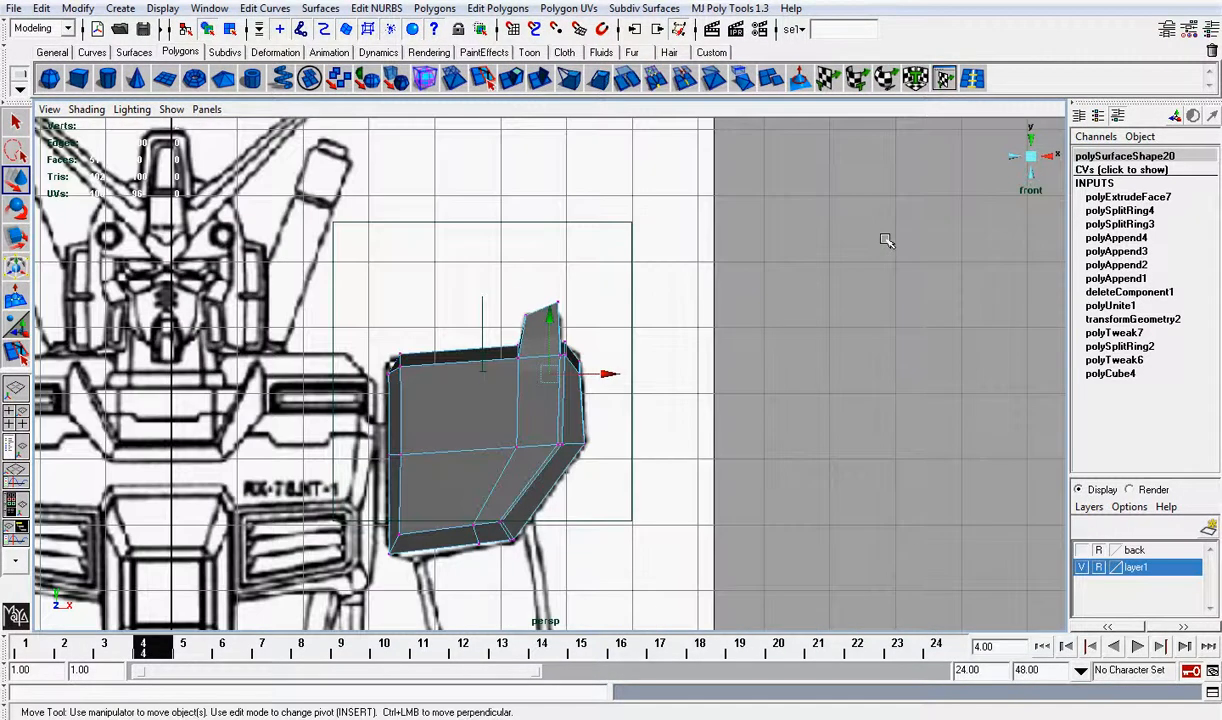
{"action": "scroll", "coordinate": [884, 240], "scroll_direction": "up", "scroll_amount": 2}
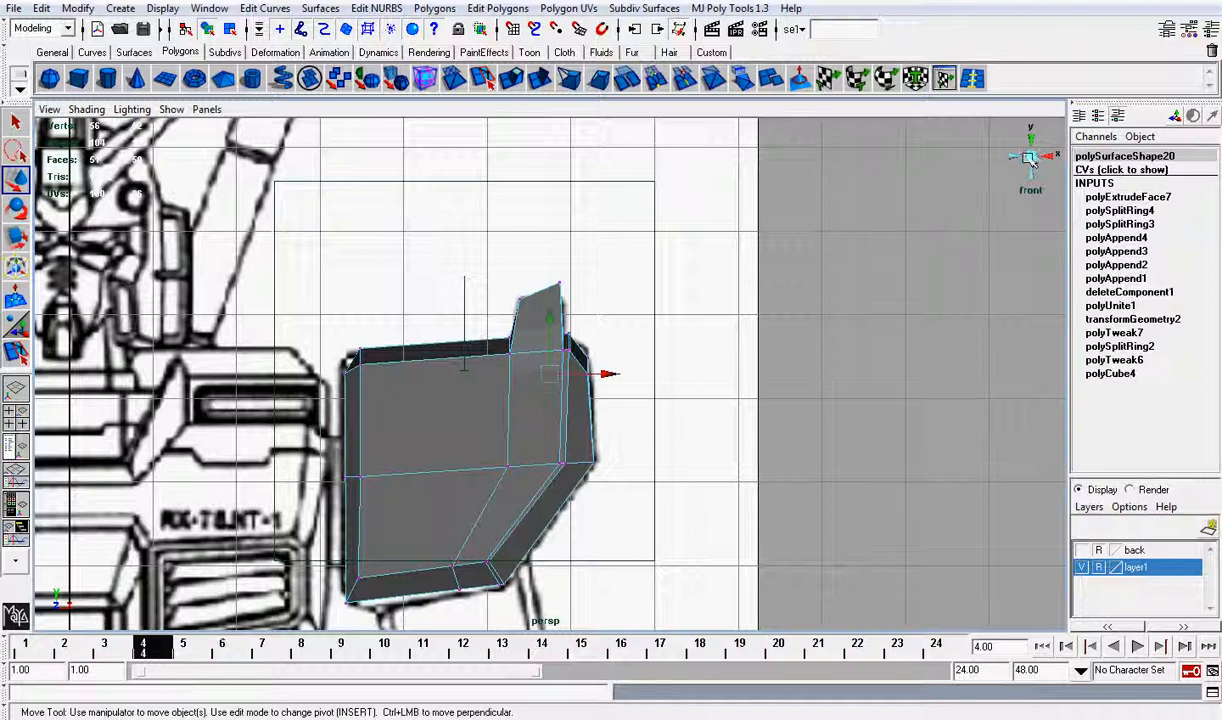
{"action": "left_click", "coordinate": [1029, 158]}
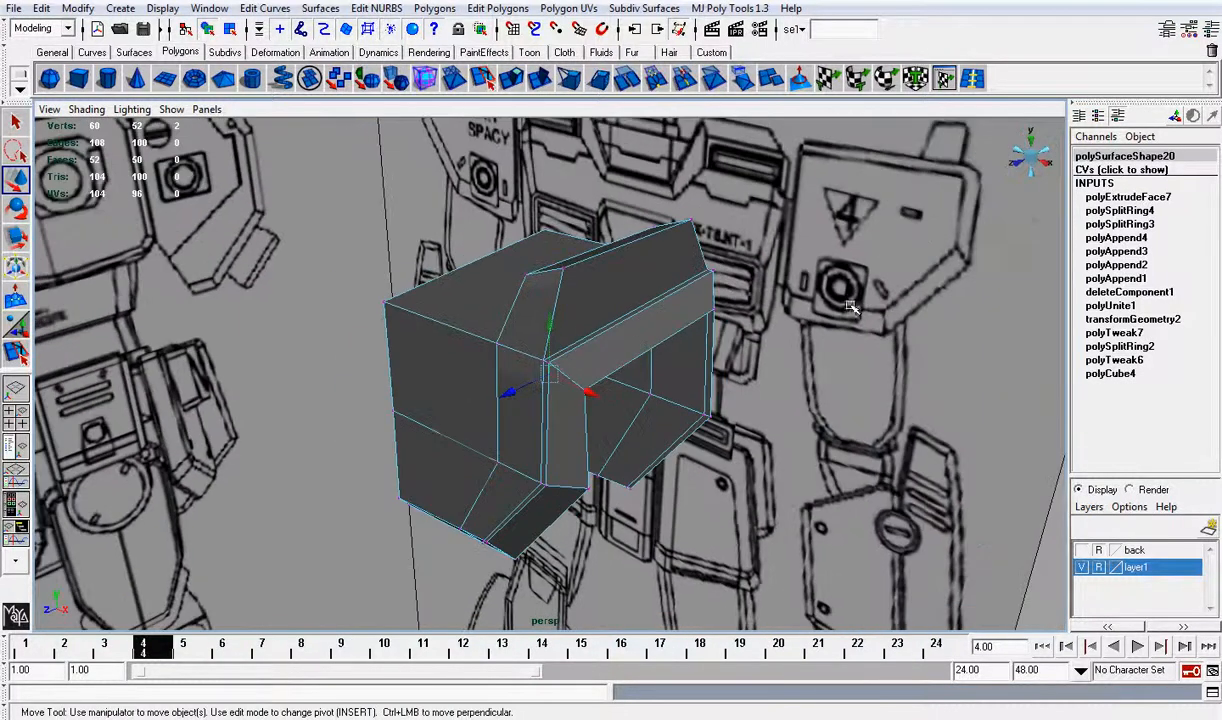
{"action": "left_click_drag", "start_coordinate": [851, 307], "coordinate": [848, 266], "text": "alt"}
{"action": "left_click", "coordinate": [1014, 157]}
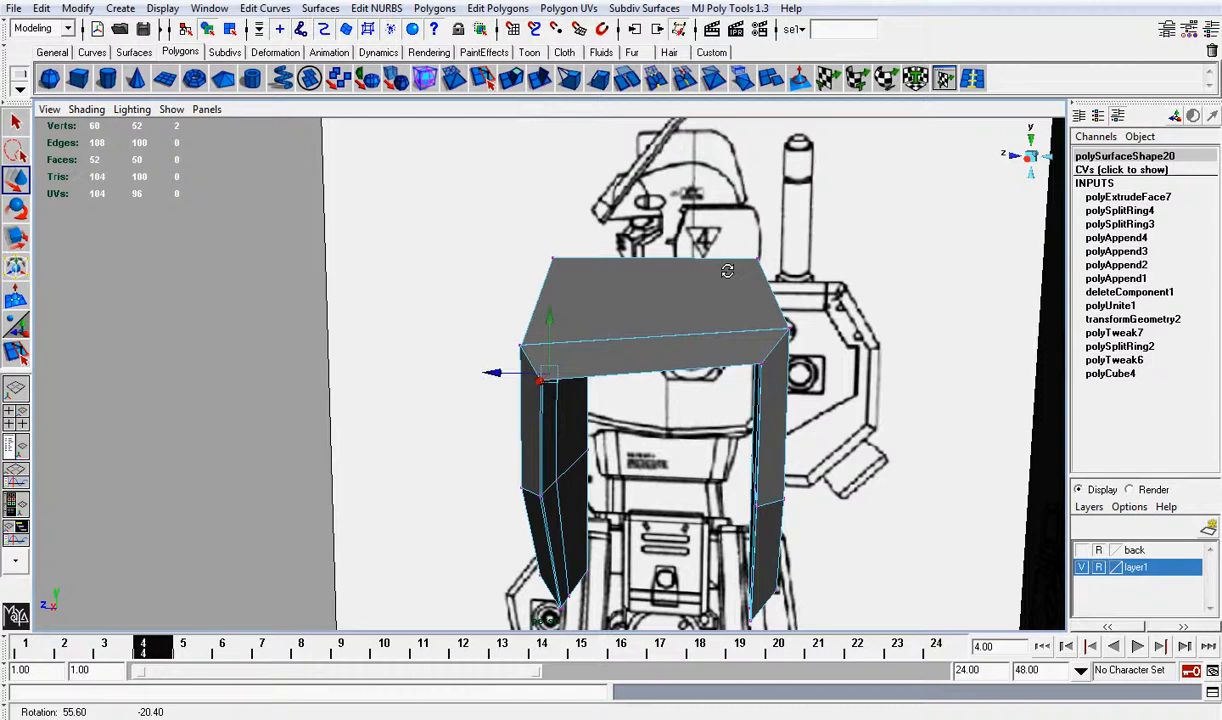
{"action": "left_click", "coordinate": [1024, 157]}
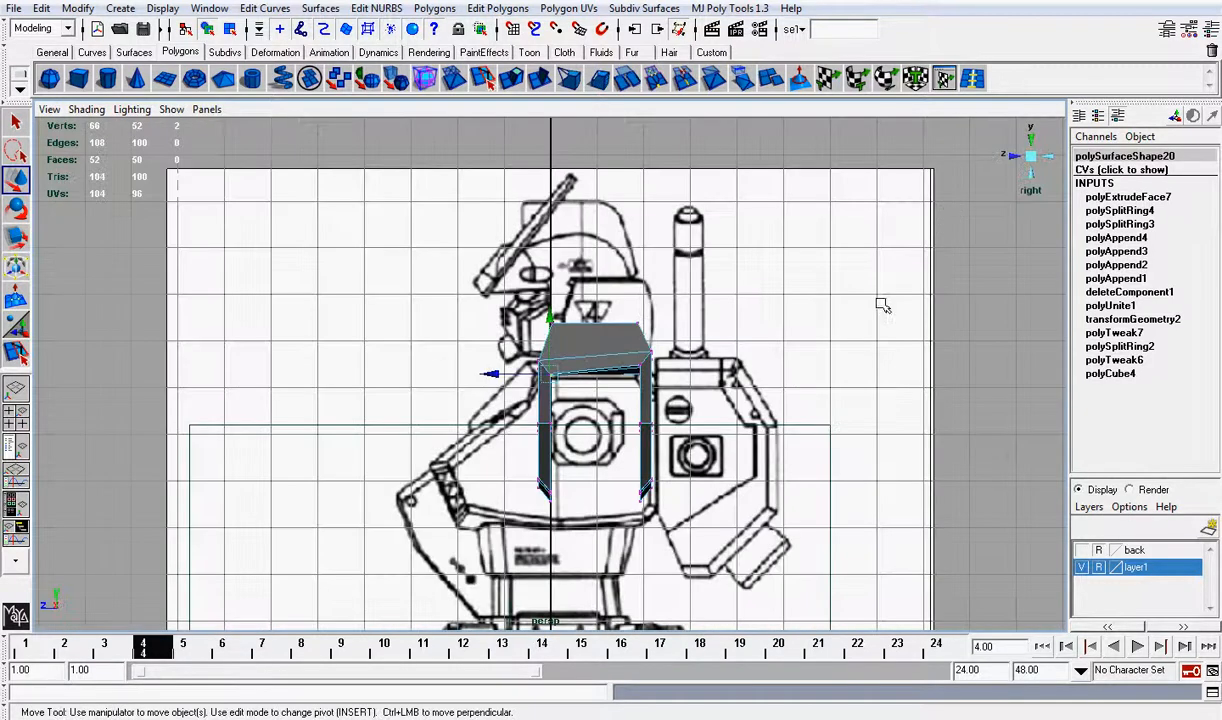
Step: In the side view, lower the rear slab's inner and outer top vertices level with the front slab's, flattening the inner ones with Scale
{"action": "right_click_drag", "start_coordinate": [881, 305], "coordinate": [667, 318], "text": "alt"}
{"action": "scroll", "coordinate": [667, 318], "scroll_direction": "up", "scroll_amount": 5}
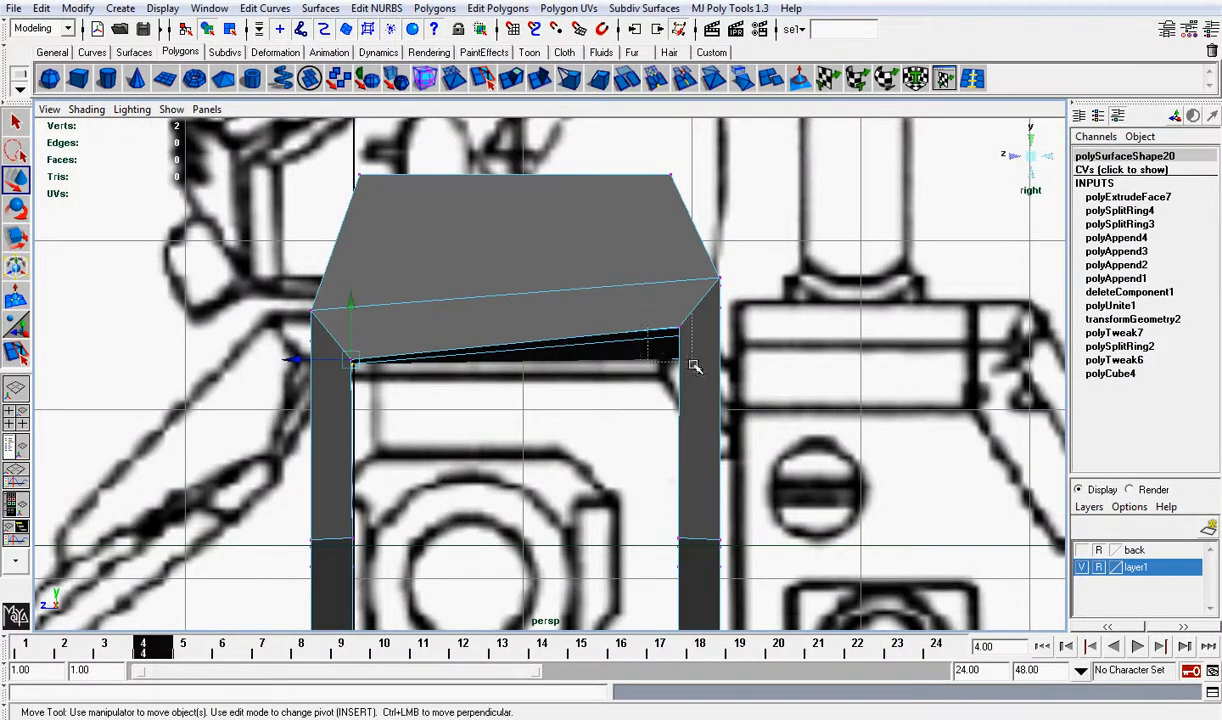
{"action": "left_click_drag", "start_coordinate": [695, 367], "coordinate": [690, 383]}
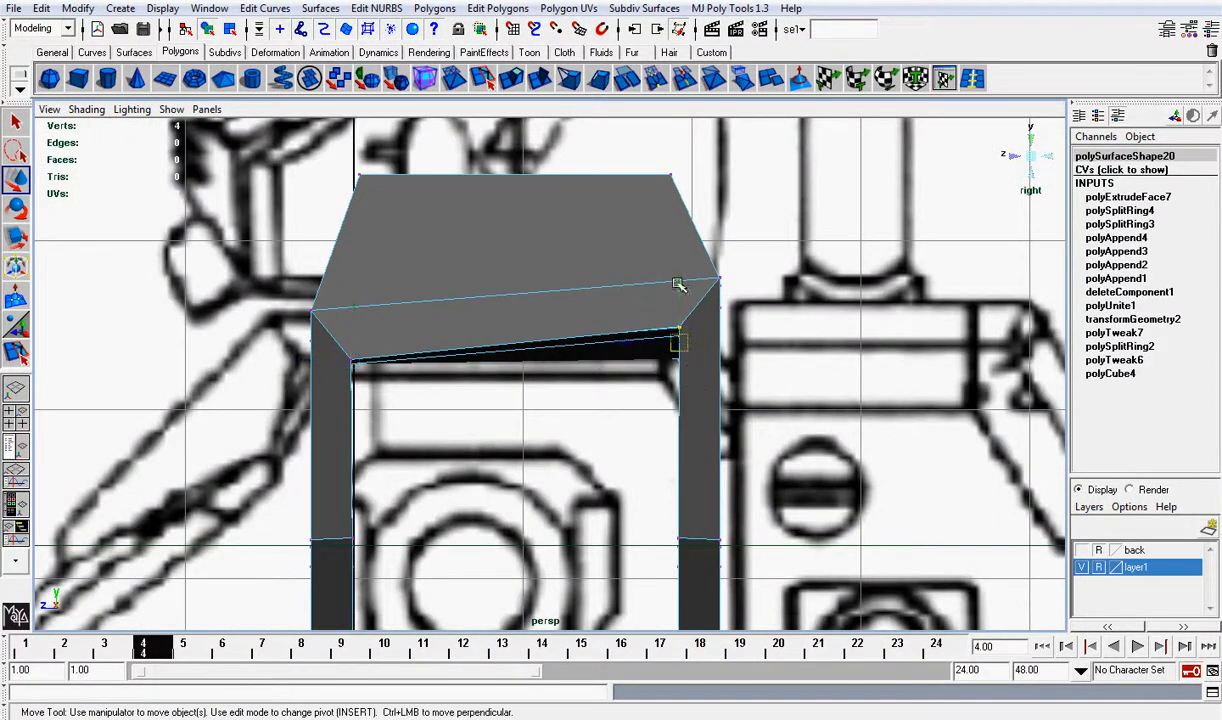
{"action": "left_click_drag", "start_coordinate": [678, 285], "coordinate": [681, 304]}
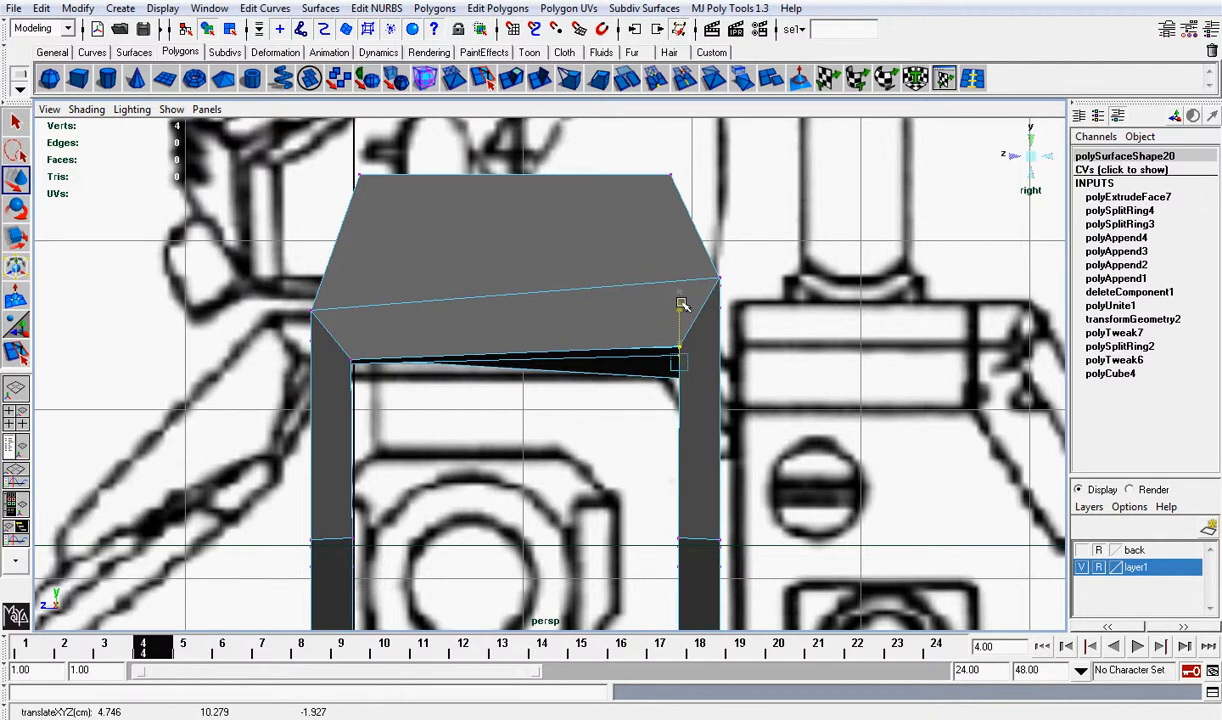
{"action": "key", "text": "r"}
{"action": "left_click_drag", "start_coordinate": [678, 430], "coordinate": [686, 380]}
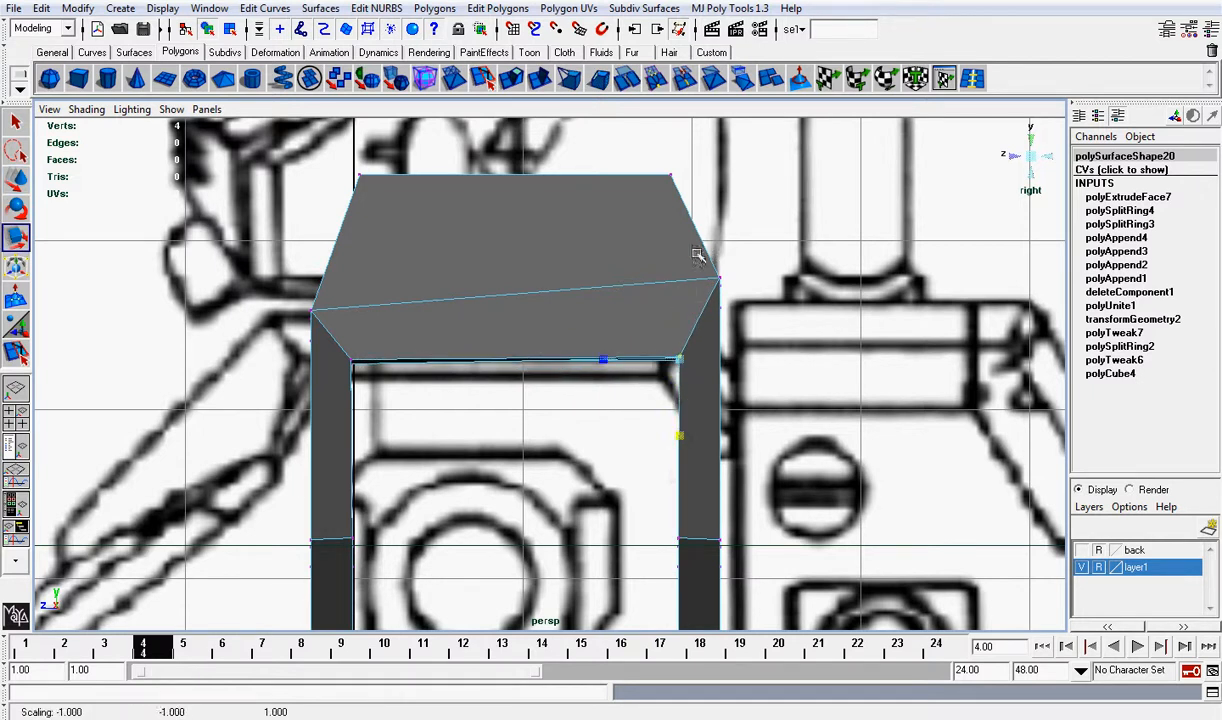
{"action": "key", "text": "w"}
{"action": "left_click_drag", "start_coordinate": [730, 233], "coordinate": [725, 265]}
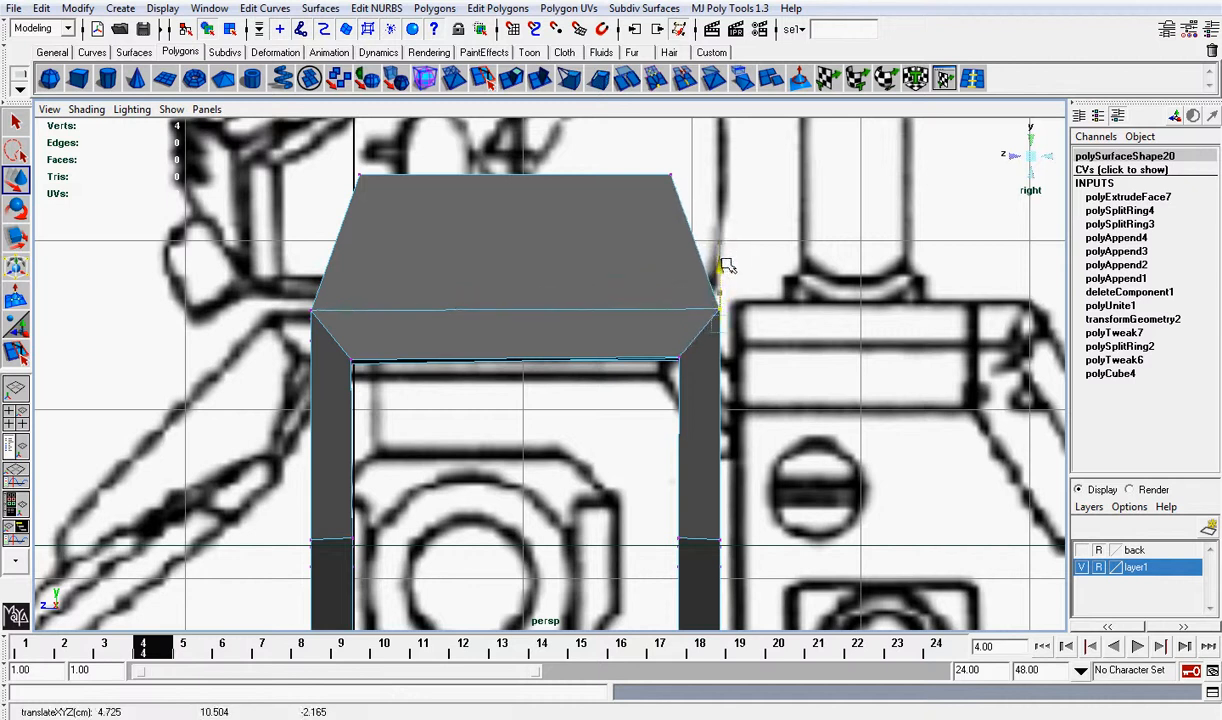
Step: Hide the reference drawings and examine the levelled armour top and fin from the side, back and front
{"action": "left_click_drag", "start_coordinate": [1025, 160], "coordinate": [702, 295], "text": "alt"}
{"action": "scroll", "coordinate": [852, 251], "scroll_direction": "down", "scroll_amount": 5}
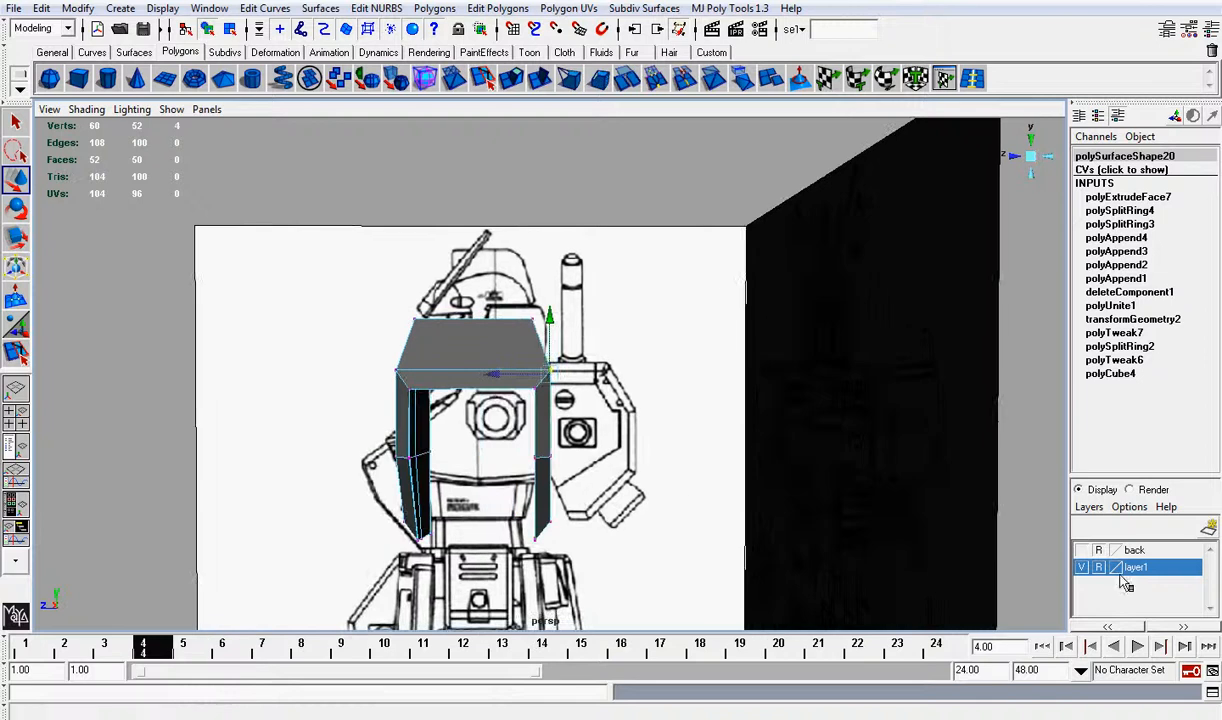
{"action": "left_click", "coordinate": [1082, 567]}
{"action": "left_click_drag", "start_coordinate": [786, 496], "coordinate": [477, 314], "text": "alt"}
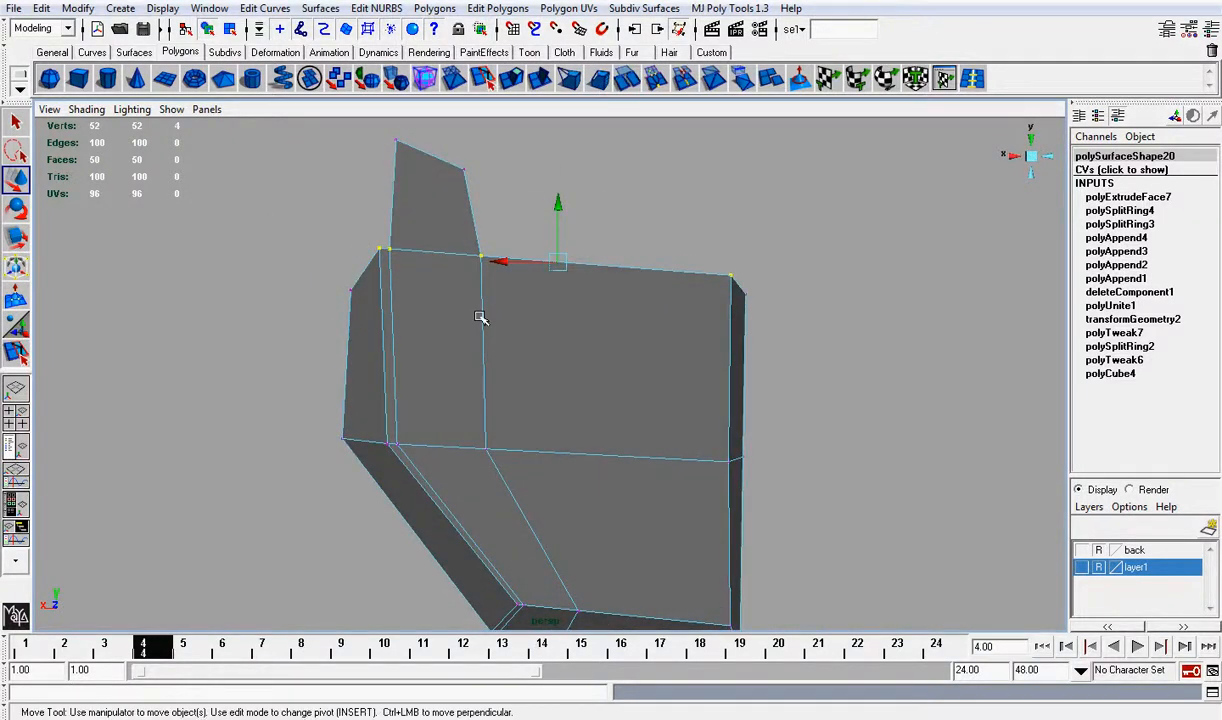
{"action": "middle_click_drag", "start_coordinate": [483, 319], "coordinate": [561, 240], "text": "alt"}
{"action": "left_click_drag", "start_coordinate": [561, 240], "coordinate": [581, 256], "text": "alt"}
{"action": "right_click_drag", "start_coordinate": [581, 256], "coordinate": [543, 344], "text": "alt"}
{"action": "mouse_move", "coordinate": [543, 344]}
{"action": "left_mouse_down", "text": "alt"}
{"action": "mouse_move", "coordinate": [603, 338]}
{"action": "mouse_move", "coordinate": [549, 335]}
{"action": "left_mouse_up", "text": "alt"}
Step: Return the armour to object selection and freeze its transformations
{"action": "right_click_drag", "start_coordinate": [549, 335], "coordinate": [592, 316]}
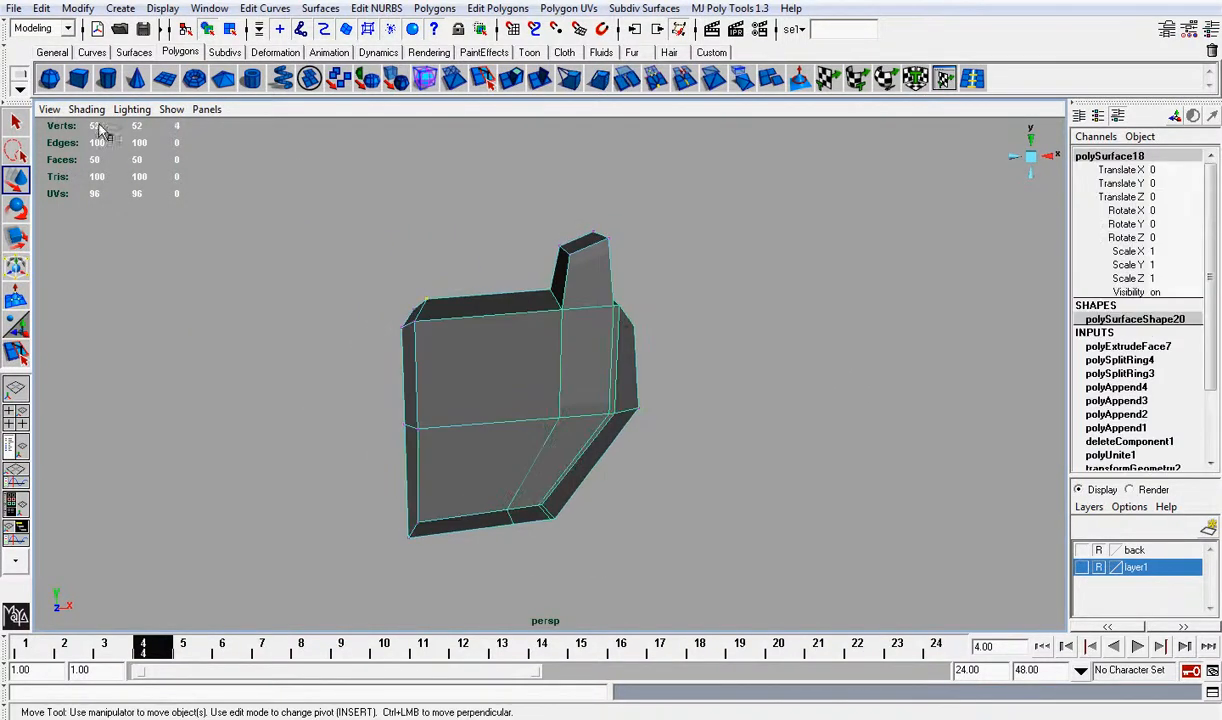
{"action": "left_click", "coordinate": [80, 10]}
{"action": "left_click", "coordinate": [115, 66]}
Step: Show all hidden robot parts and the reference drawings together with the armour in the front view
{"action": "scroll", "coordinate": [472, 328], "scroll_direction": "down", "scroll_amount": 5}
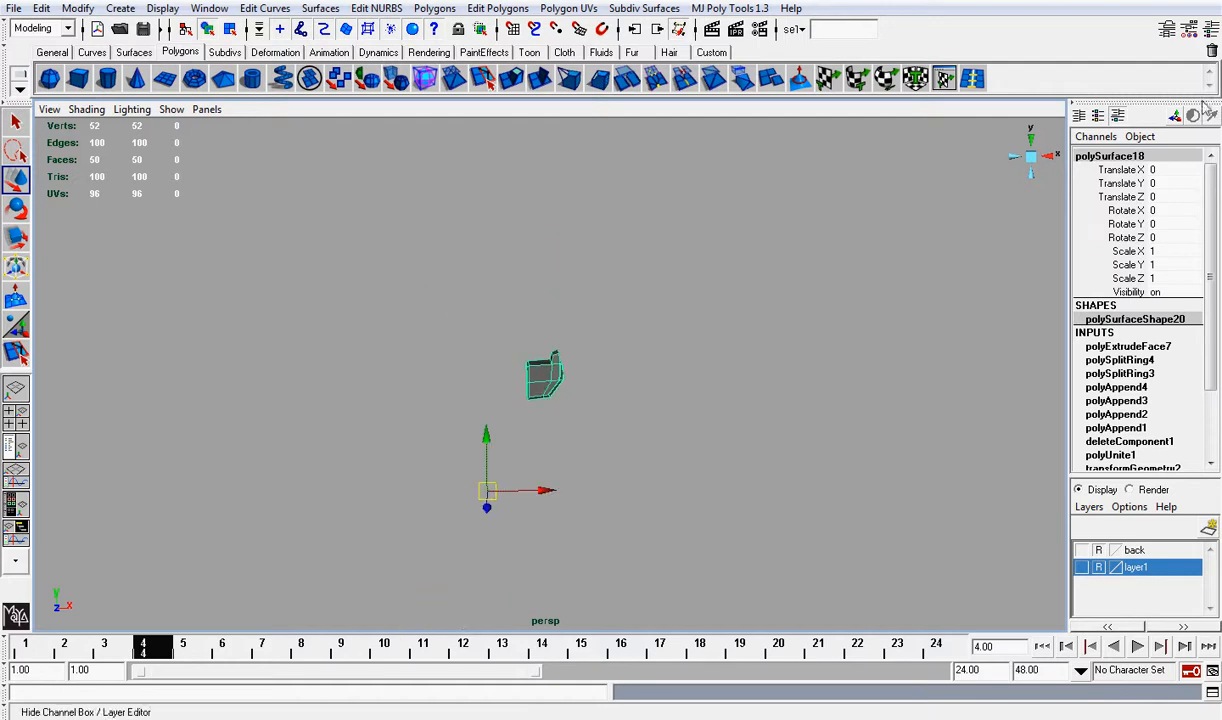
{"action": "key", "text": "f"}
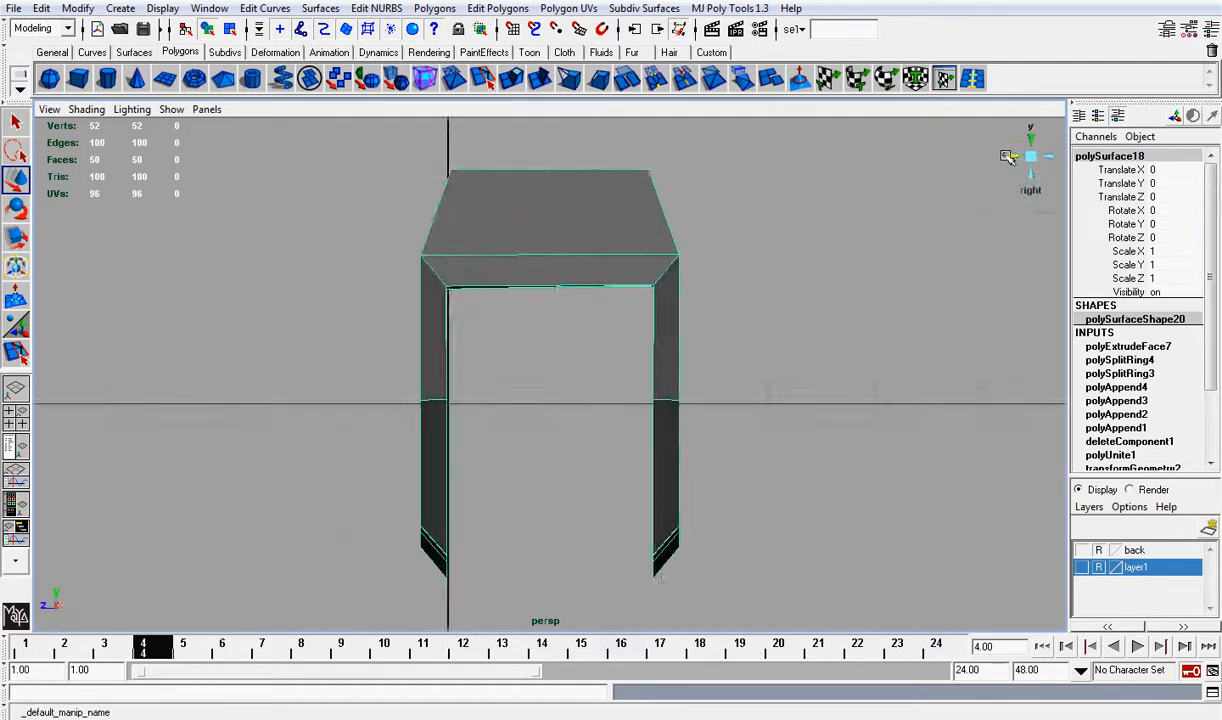
{"action": "scroll", "coordinate": [720, 243], "scroll_direction": "down", "scroll_amount": 6}
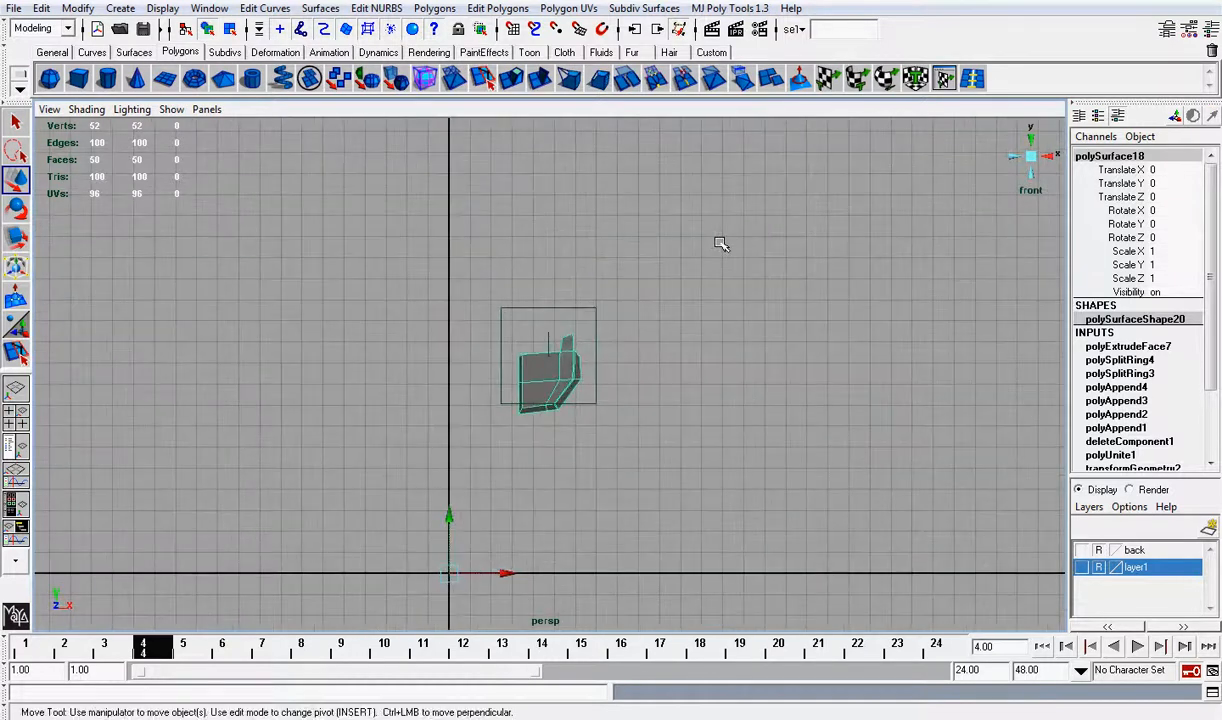
{"action": "scroll", "coordinate": [720, 243], "scroll_direction": "up", "scroll_amount": 2}
{"action": "scroll", "coordinate": [720, 243], "scroll_direction": "up", "scroll_amount": 1}
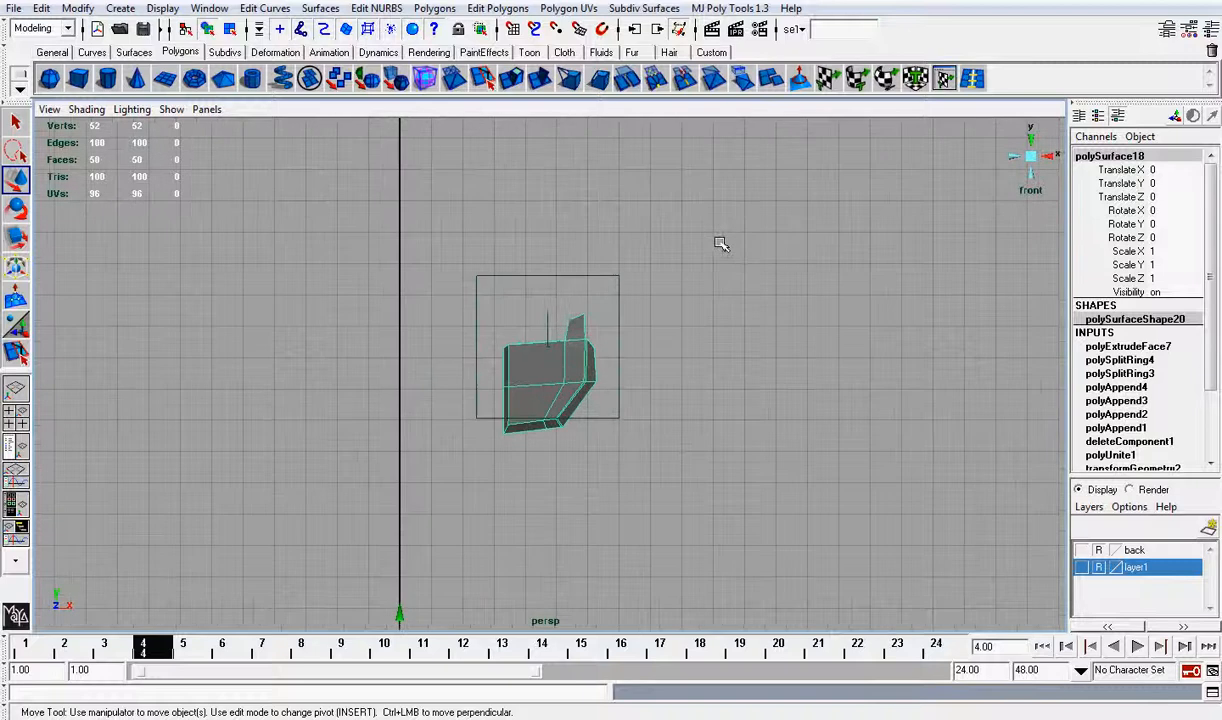
{"action": "left_click", "coordinate": [175, 10]}
{"action": "mouse_move", "coordinate": [200, 106]}
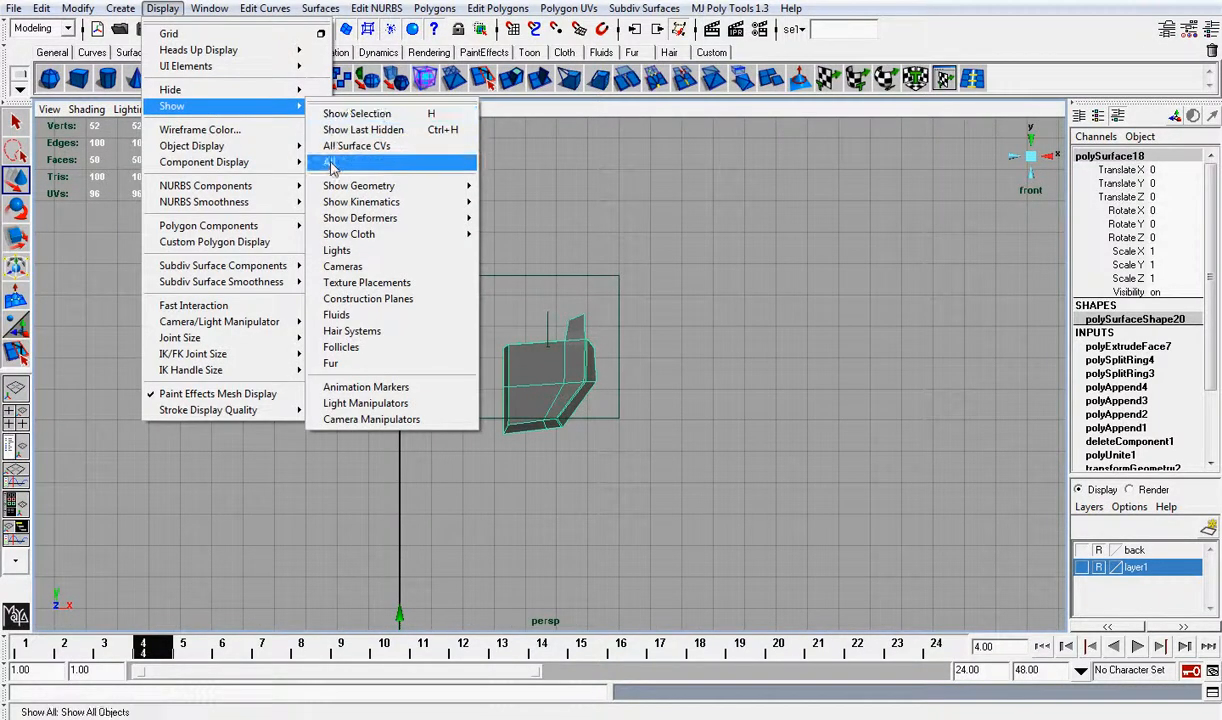
{"action": "left_click", "coordinate": [331, 166]}
{"action": "left_click", "coordinate": [1081, 567]}
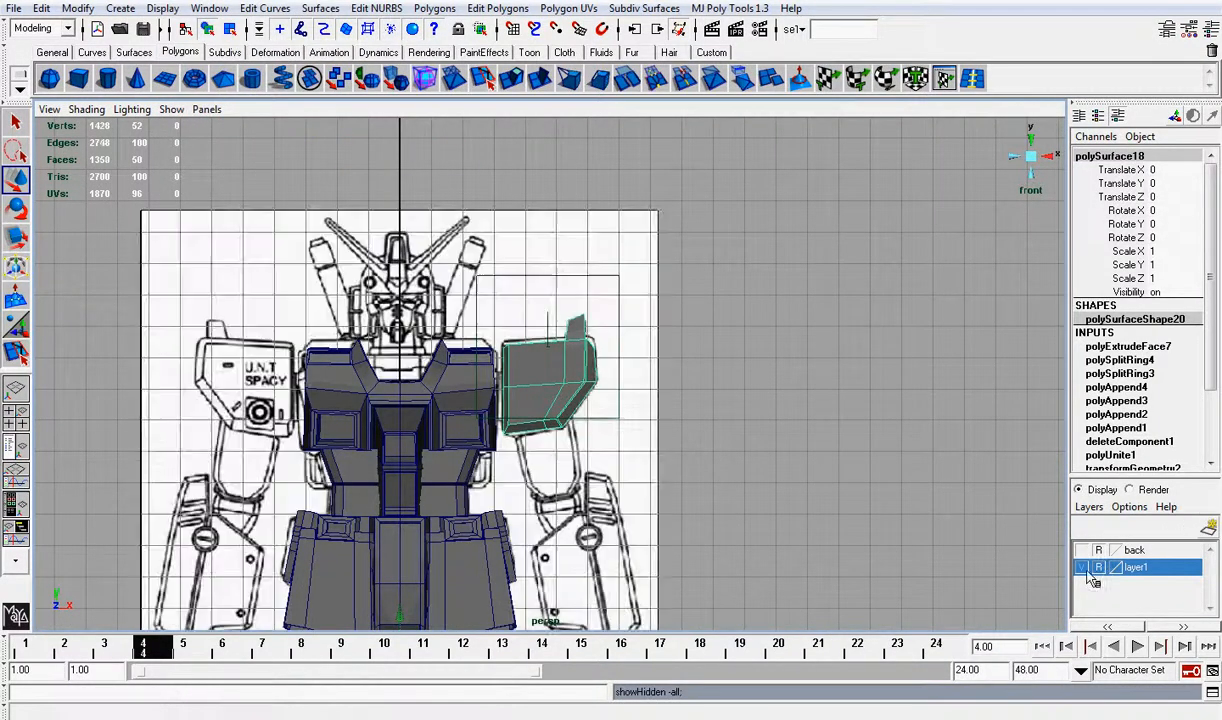
Step: Compare the armour with the body in the front view, then try lowering its front top edge and undo the move
{"action": "scroll", "coordinate": [535, 388], "scroll_direction": "up", "scroll_amount": 2}
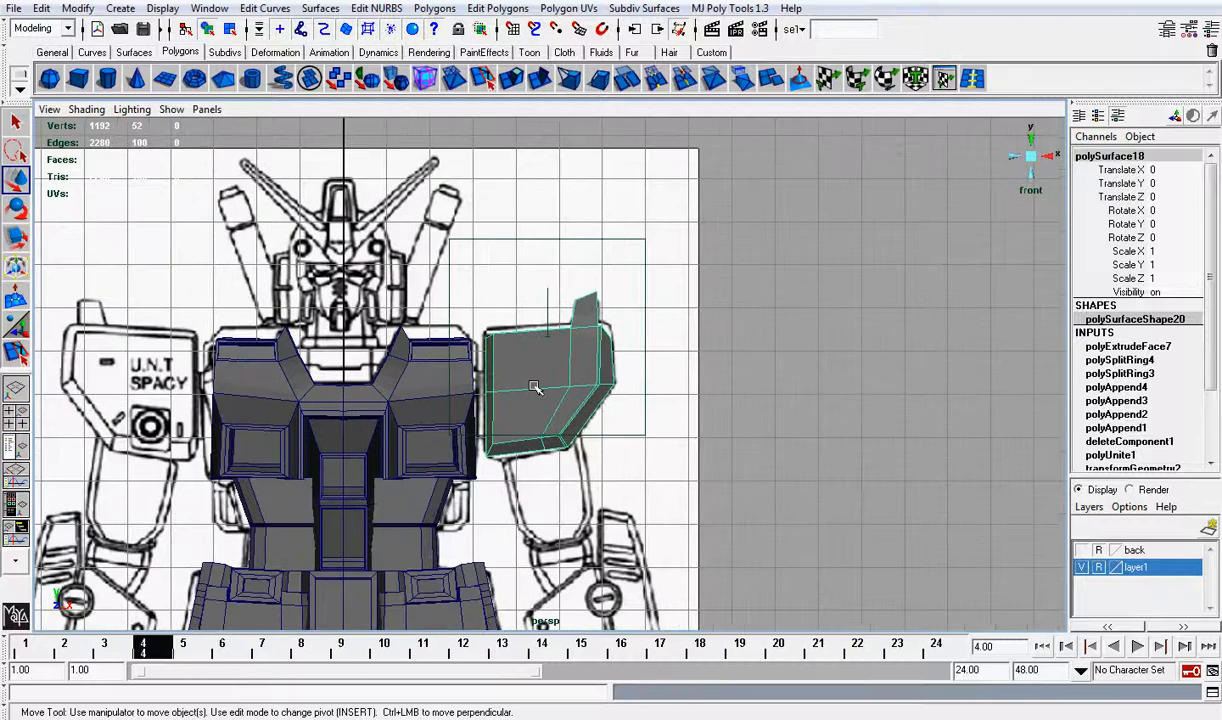
{"action": "scroll", "coordinate": [535, 388], "scroll_direction": "up", "scroll_amount": 1}
{"action": "middle_click_drag", "start_coordinate": [530, 348], "coordinate": [607, 330], "text": "alt"}
{"action": "scroll", "coordinate": [607, 330], "scroll_direction": "down", "scroll_amount": 2}
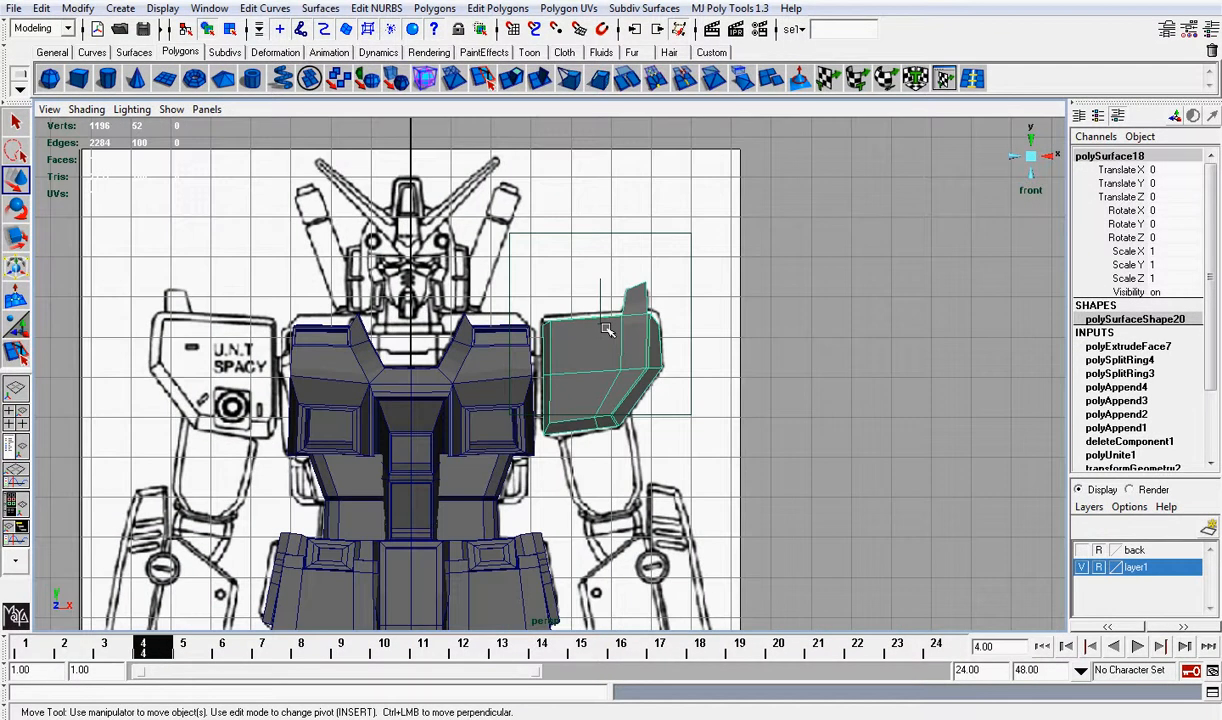
{"action": "scroll", "coordinate": [607, 330], "scroll_direction": "up", "scroll_amount": 2}
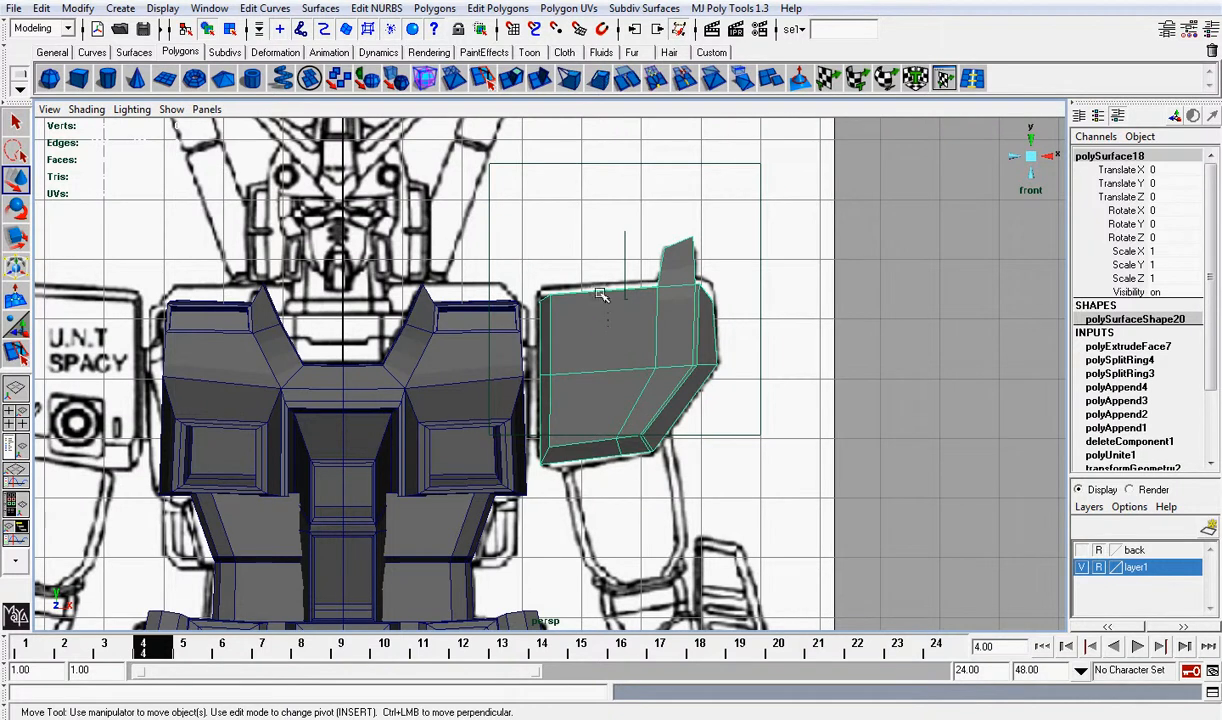
{"action": "mouse_move", "coordinate": [600, 293]}
{"action": "right_mouse_down"}
{"action": "mouse_move", "coordinate": [572, 258]}
{"action": "mouse_move", "coordinate": [597, 282]}
{"action": "right_mouse_up"}
{"action": "left_click", "coordinate": [600, 293]}
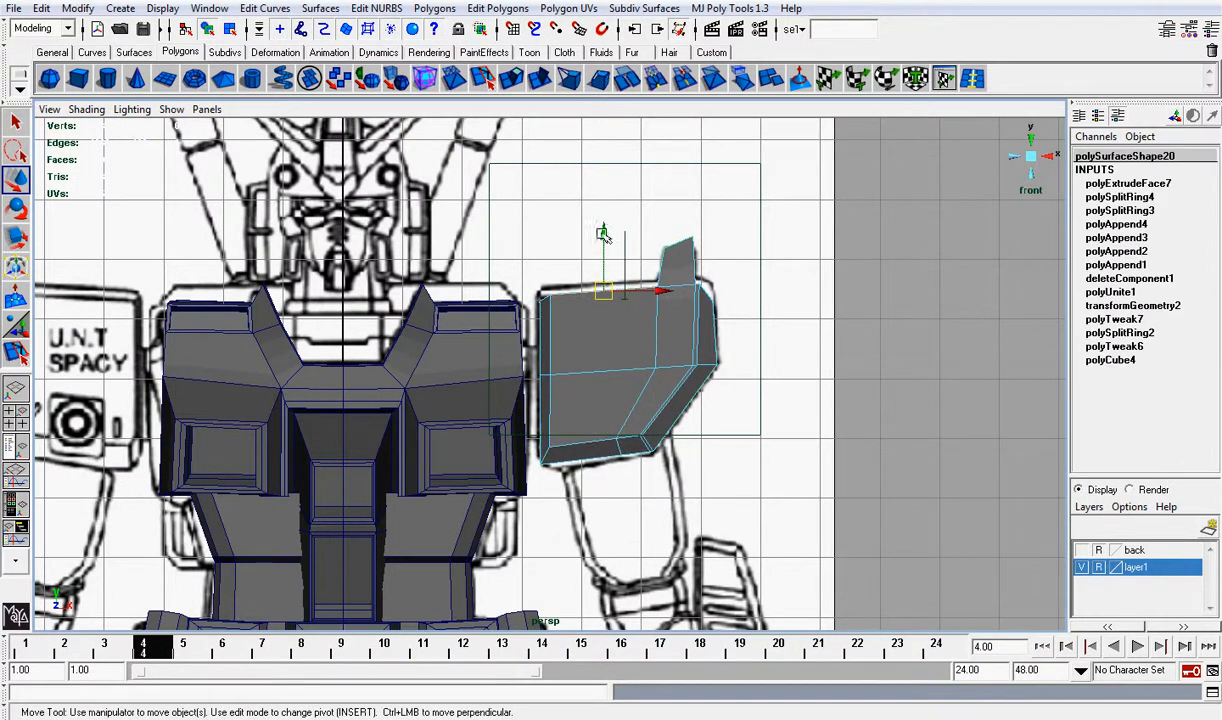
{"action": "left_click_drag", "start_coordinate": [605, 246], "coordinate": [659, 229]}
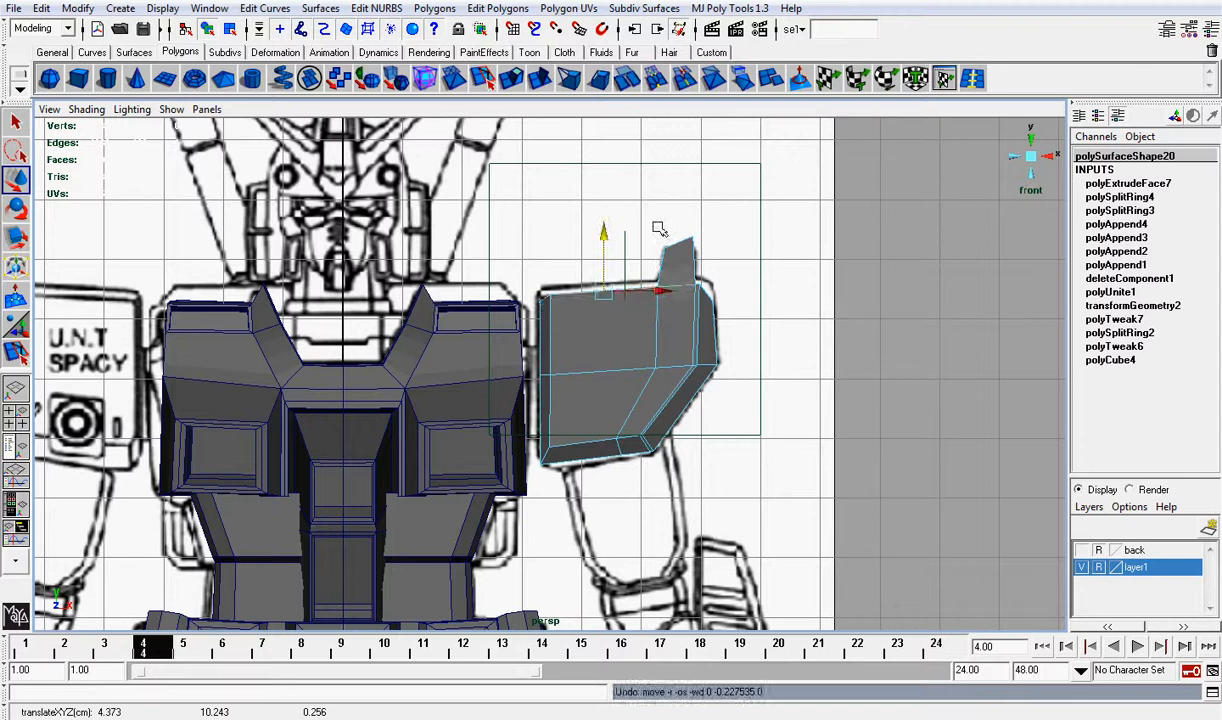
Step: Insert an edge loop around the shoulder armour and fin, close to the front edge
{"action": "left_click_drag", "start_coordinate": [700, 300], "coordinate": [646, 312], "text": "alt"}
{"action": "left_click", "coordinate": [971, 80]}
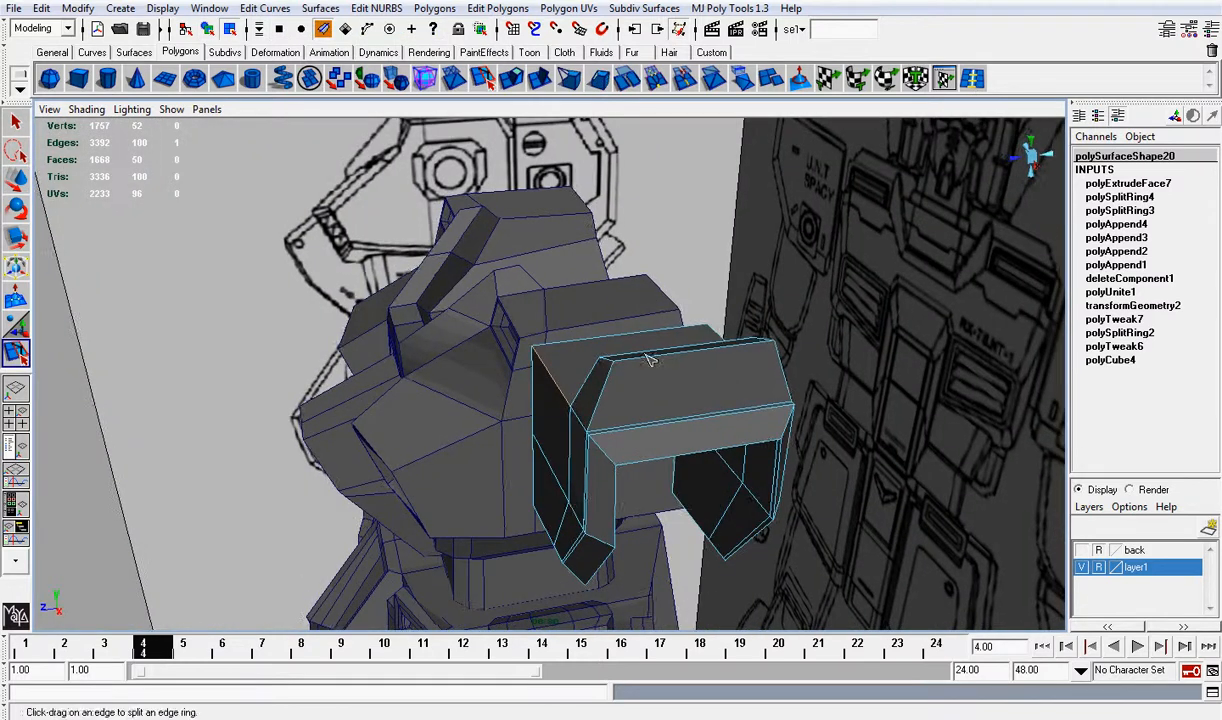
{"action": "left_click", "coordinate": [626, 469]}
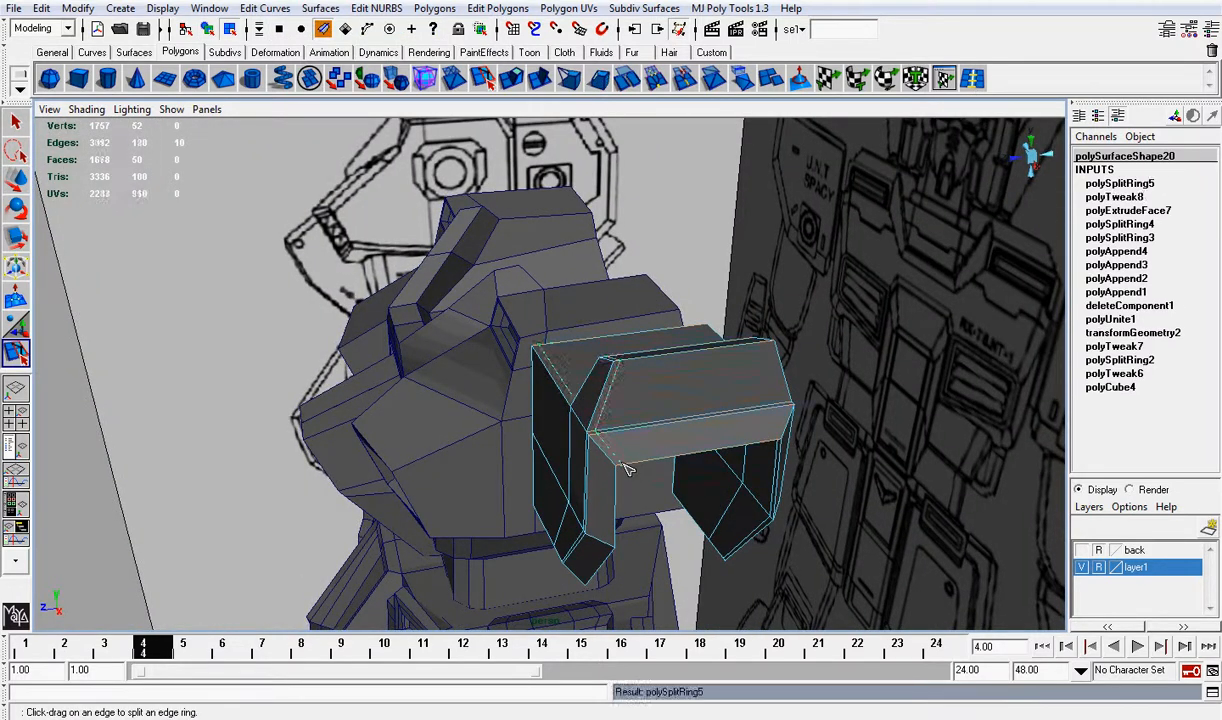
Step: Try to raise the whole new front edge loop, including the fin's edges, then undo the move
{"action": "key", "text": "w"}
{"action": "left_click", "coordinate": [1025, 162]}
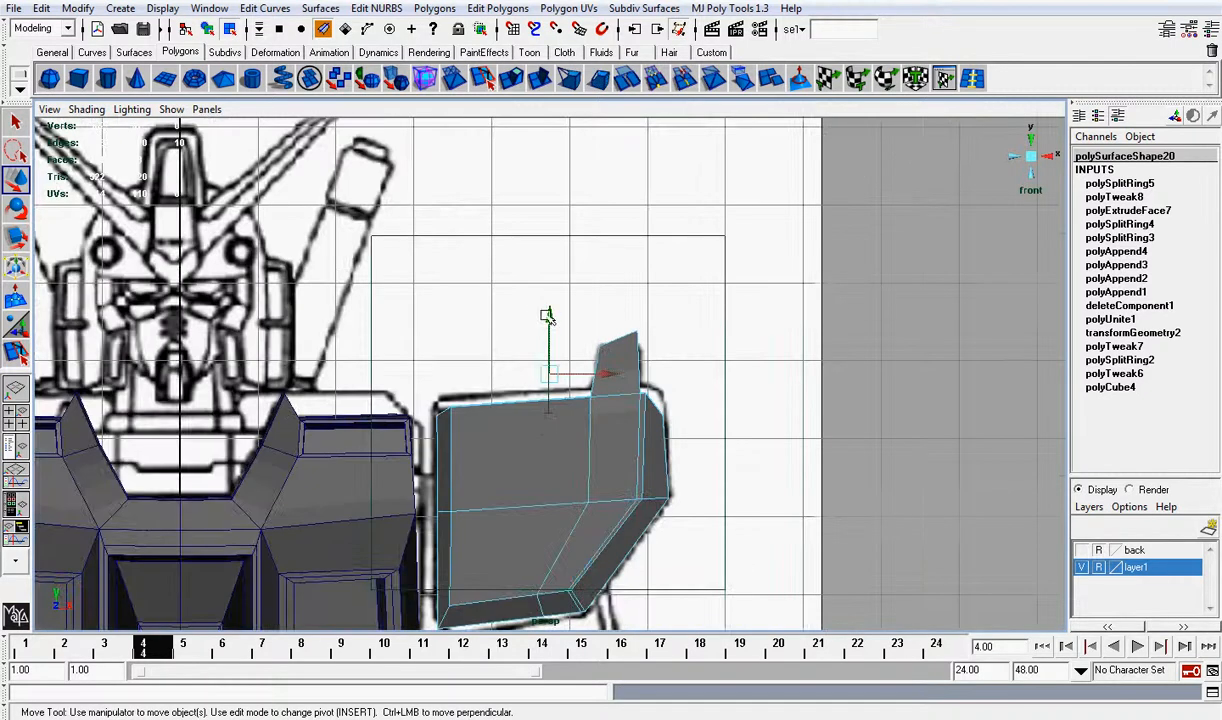
{"action": "left_click_drag", "start_coordinate": [547, 316], "coordinate": [545, 305]}
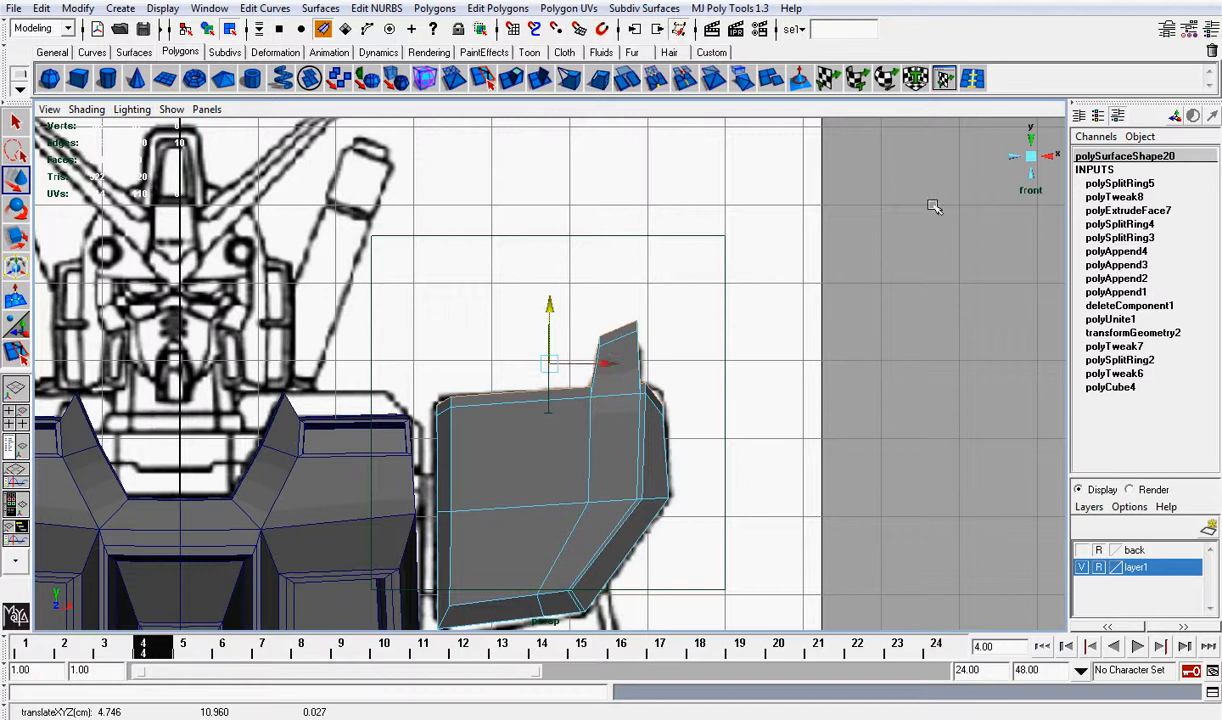
{"action": "left_click", "coordinate": [1028, 155]}
{"action": "scroll", "coordinate": [870, 224], "scroll_direction": "down", "scroll_amount": 5}
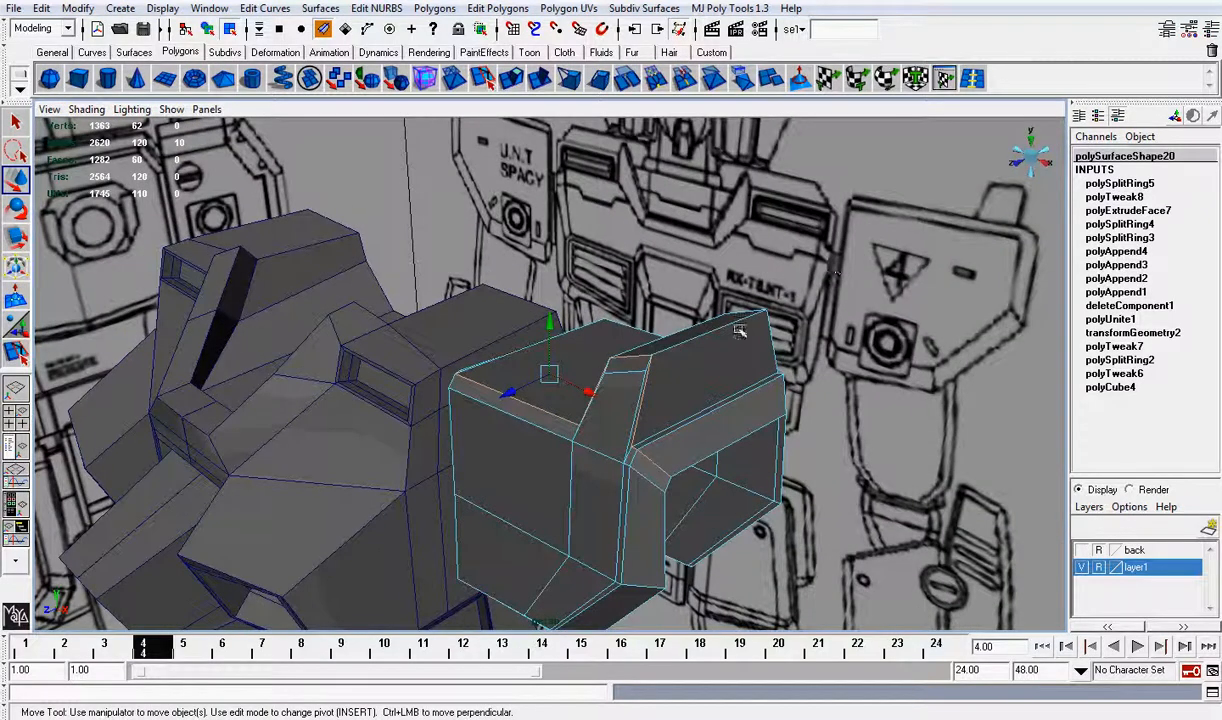
{"action": "left_click_drag", "start_coordinate": [679, 353], "coordinate": [643, 372], "text": "alt"}
{"action": "key", "text": "ctrl+z"}
Step: Raise only the armour top's edges of the front loop, leaving out the fin's, and adjust their depth to bevel the front edge
{"action": "left_click_drag", "start_coordinate": [557, 341], "coordinate": [553, 333]}
{"action": "left_click", "coordinate": [645, 403]}
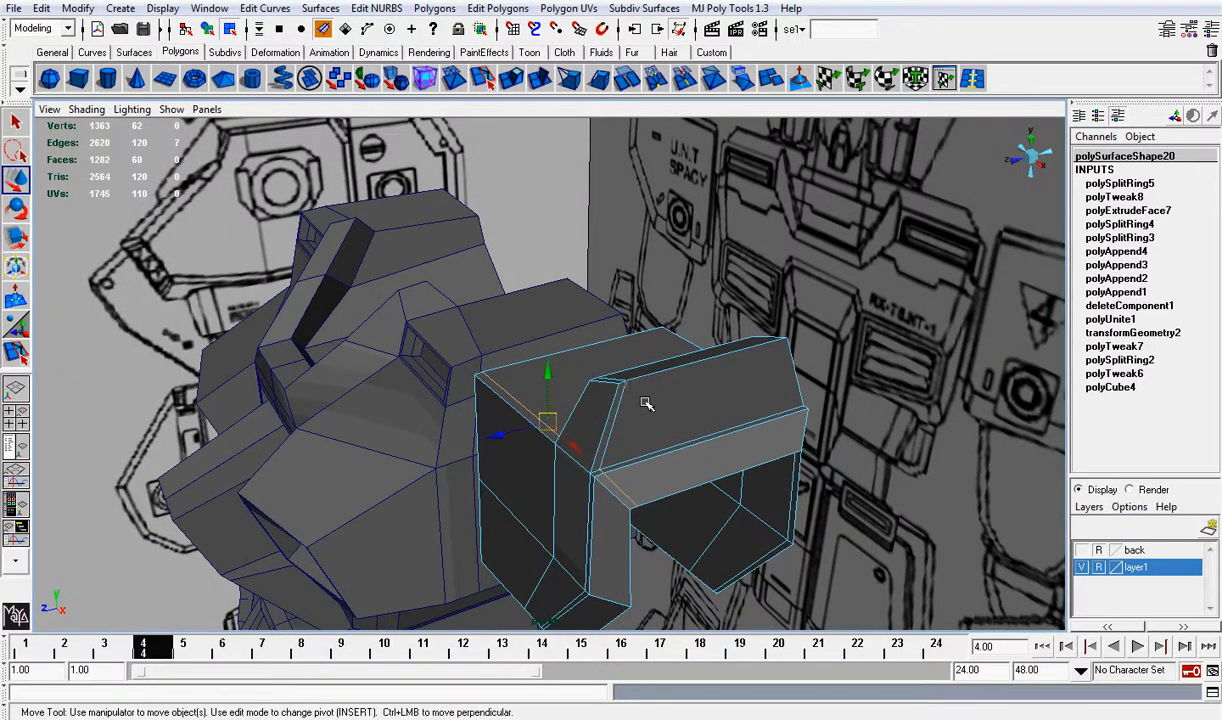
{"action": "left_click_drag", "start_coordinate": [552, 370], "coordinate": [553, 354]}
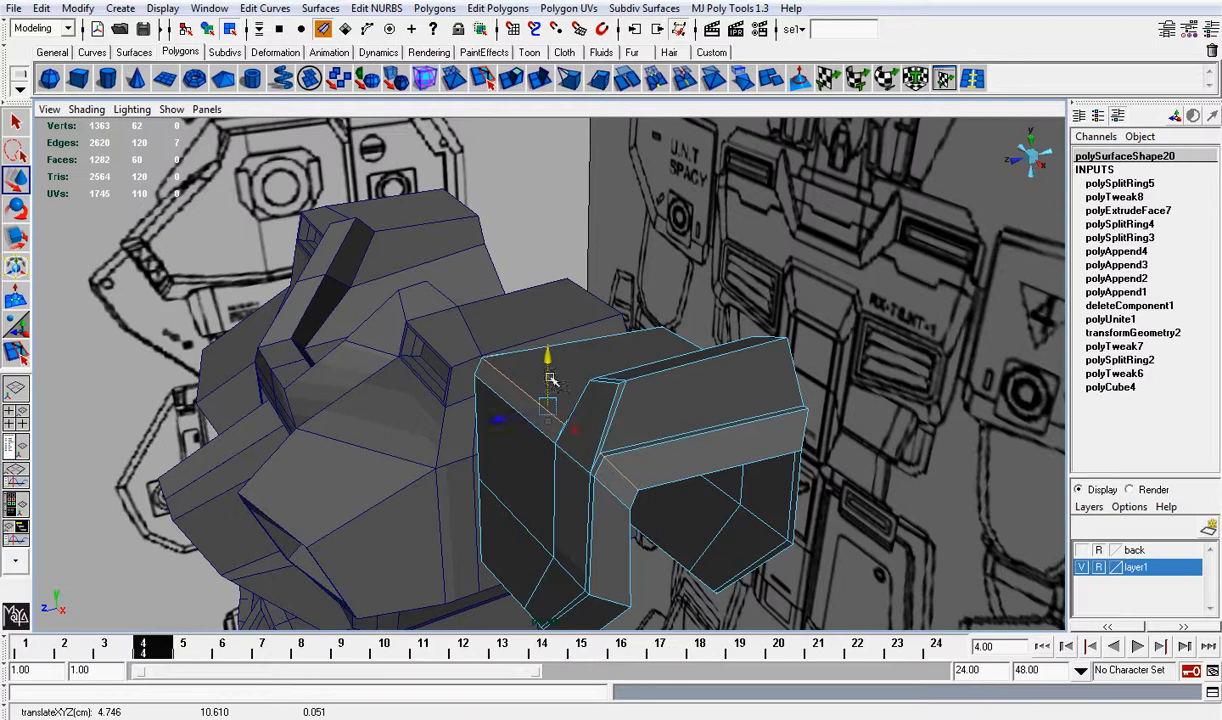
{"action": "left_click_drag", "start_coordinate": [508, 415], "coordinate": [487, 373]}
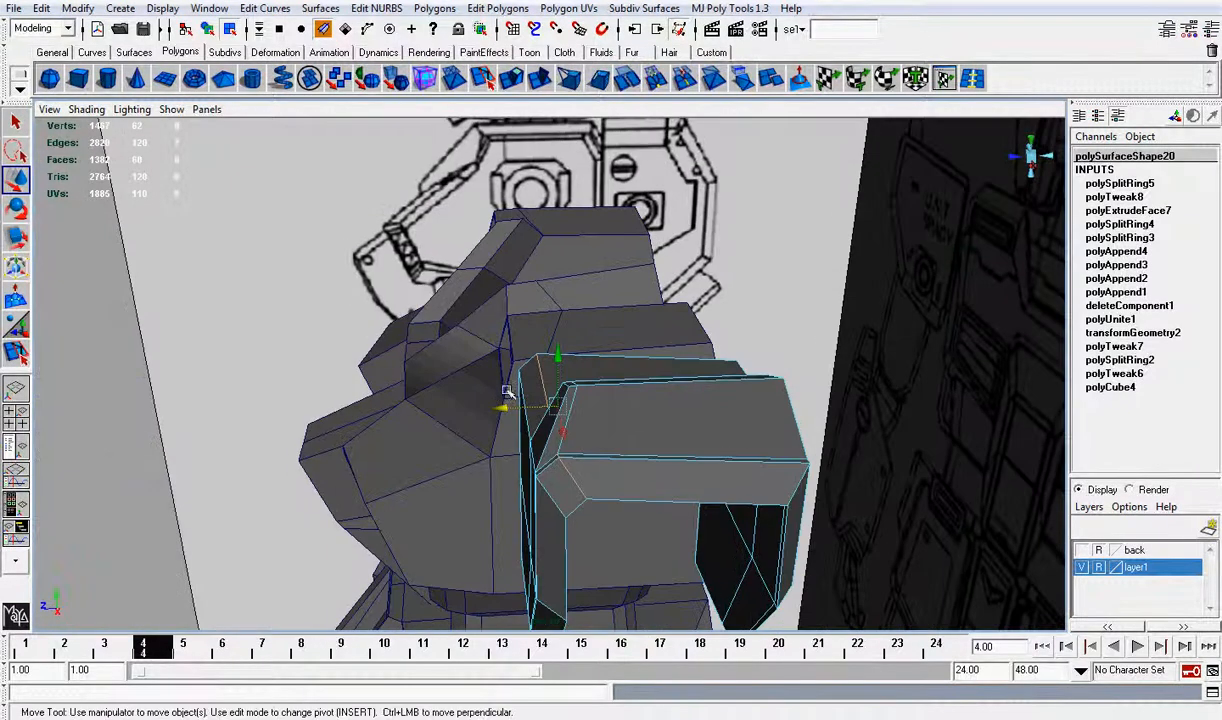
Step: Insert an edge loop close to the armour's rear edge and raise it slightly to bevel the back
{"action": "left_click", "coordinate": [950, 84]}
{"action": "left_click_drag", "start_coordinate": [790, 303], "coordinate": [738, 350], "text": "alt"}
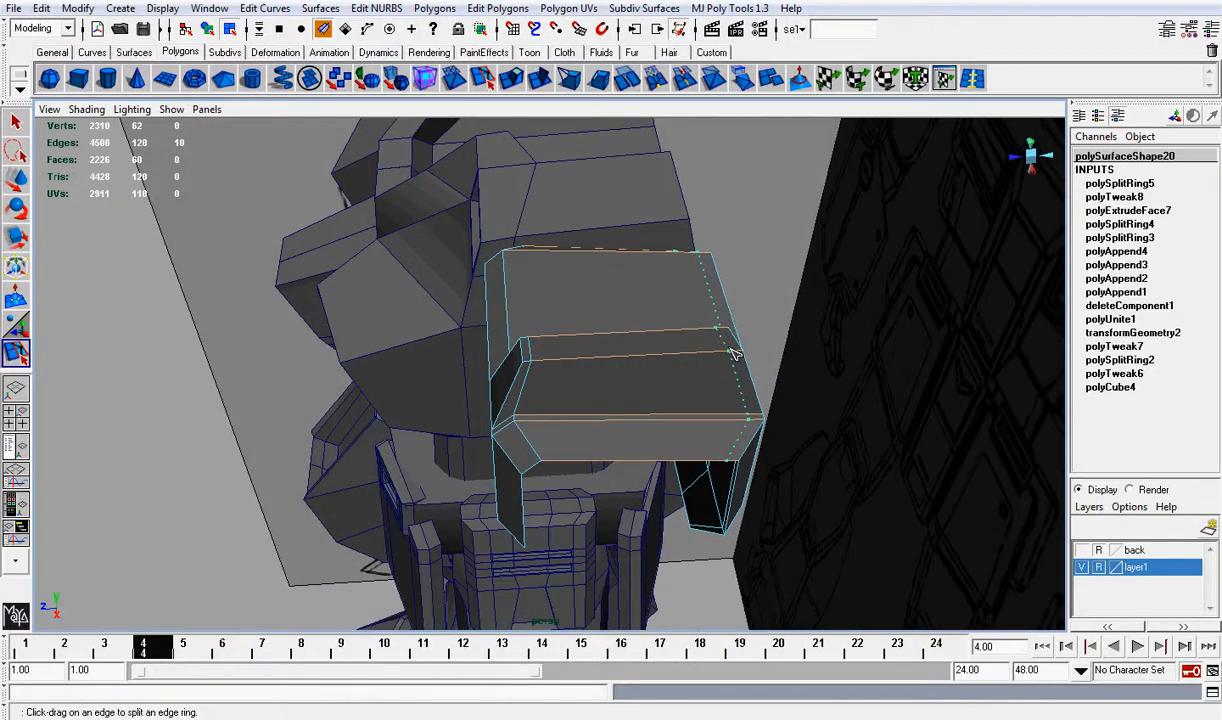
{"action": "left_click", "coordinate": [735, 353]}
{"action": "key", "text": "w"}
{"action": "left_click_drag", "start_coordinate": [717, 262], "coordinate": [725, 263]}
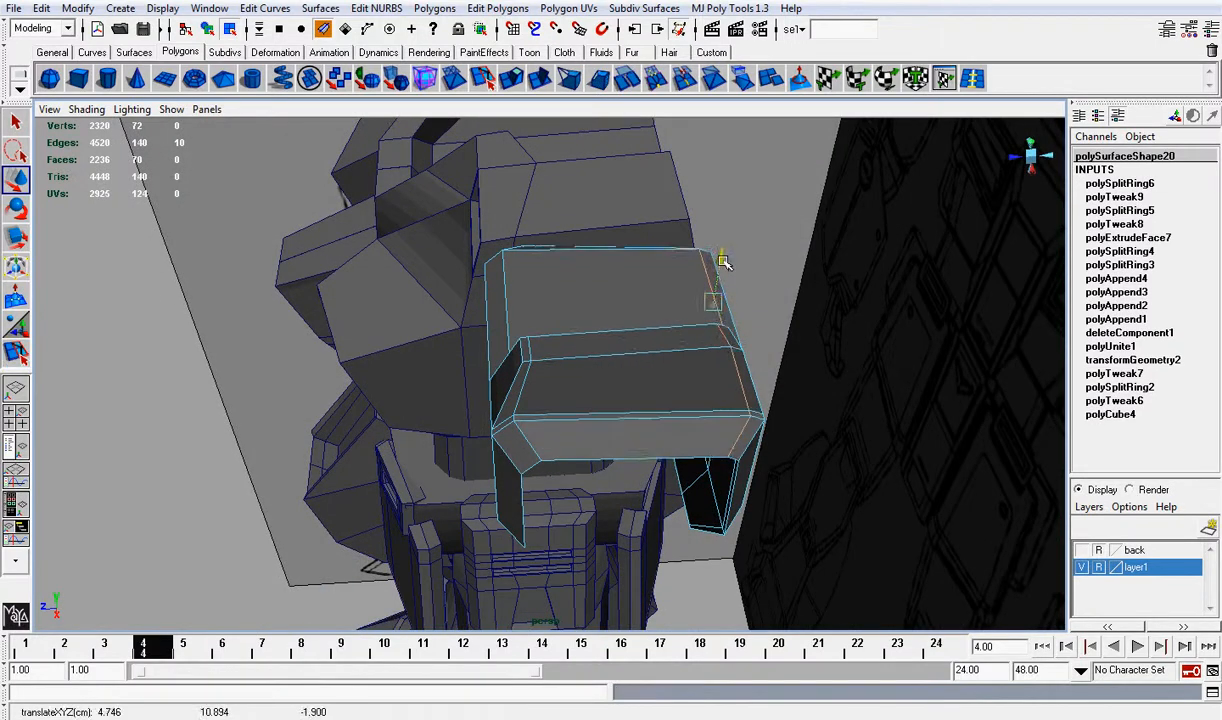
Step: Hide the reference drawings and select a top corner vertex on the fin's front face
{"action": "left_click_drag", "start_coordinate": [750, 337], "coordinate": [560, 292], "text": "alt"}
{"action": "left_click", "coordinate": [1082, 568]}
{"action": "left_click_drag", "start_coordinate": [590, 346], "coordinate": [887, 316], "text": "alt"}
{"action": "scroll", "coordinate": [745, 300], "scroll_direction": "up", "scroll_amount": 3}
{"action": "right_click_drag", "start_coordinate": [668, 205], "coordinate": [618, 213]}
{"action": "left_click", "coordinate": [621, 210]}
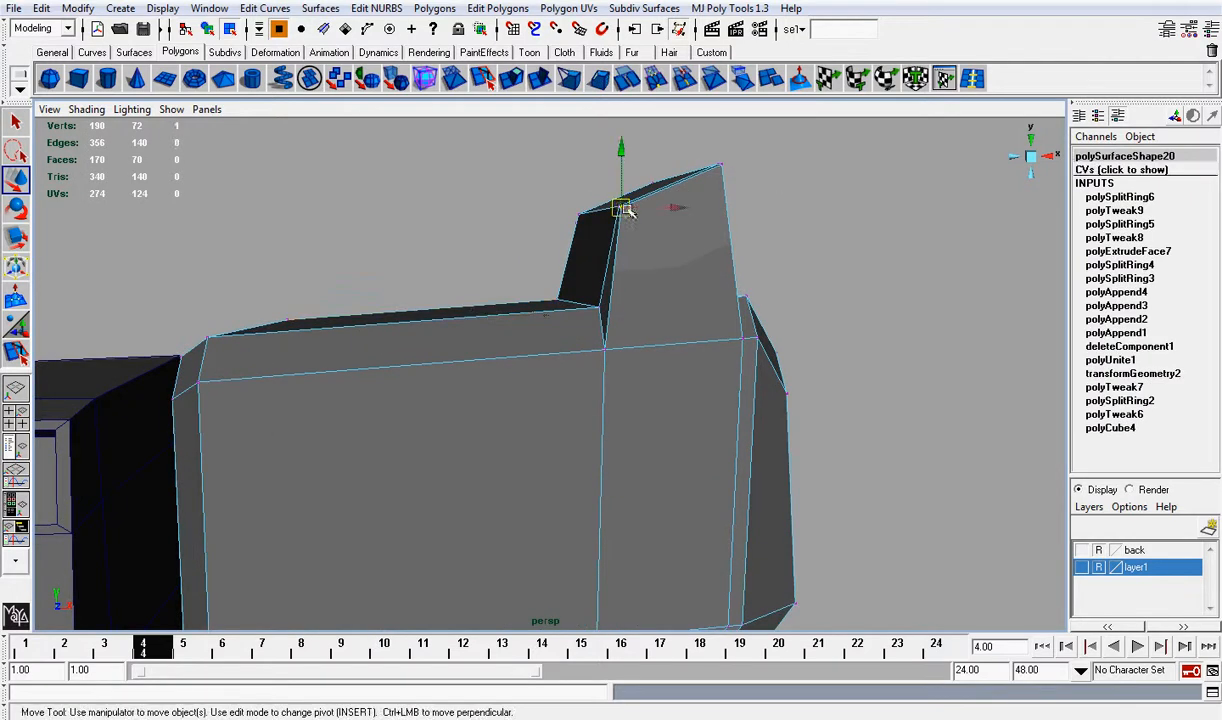
Step: In the front view, move the fin's front-face top corners and outer base vertex inward to form a bevelled rim
{"action": "left_click", "coordinate": [1046, 156]}
{"action": "left_click", "coordinate": [1014, 157]}
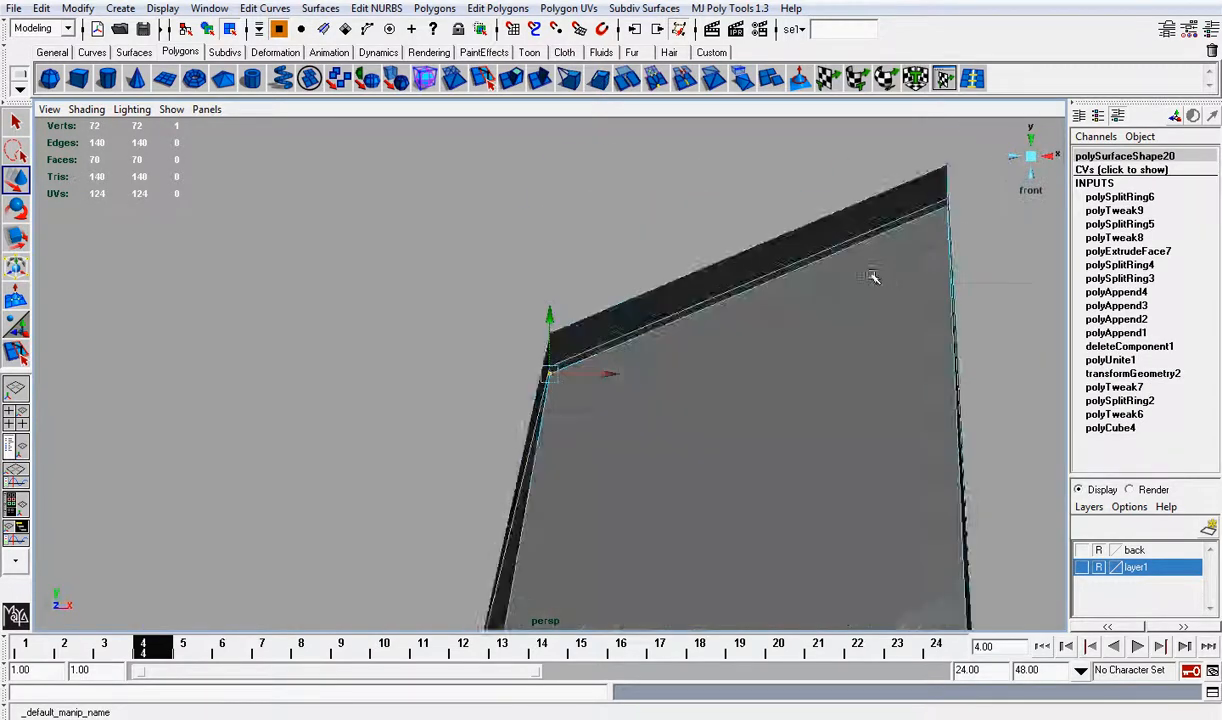
{"action": "right_click_drag", "start_coordinate": [872, 277], "coordinate": [568, 377], "text": "alt"}
{"action": "left_click", "coordinate": [553, 374]}
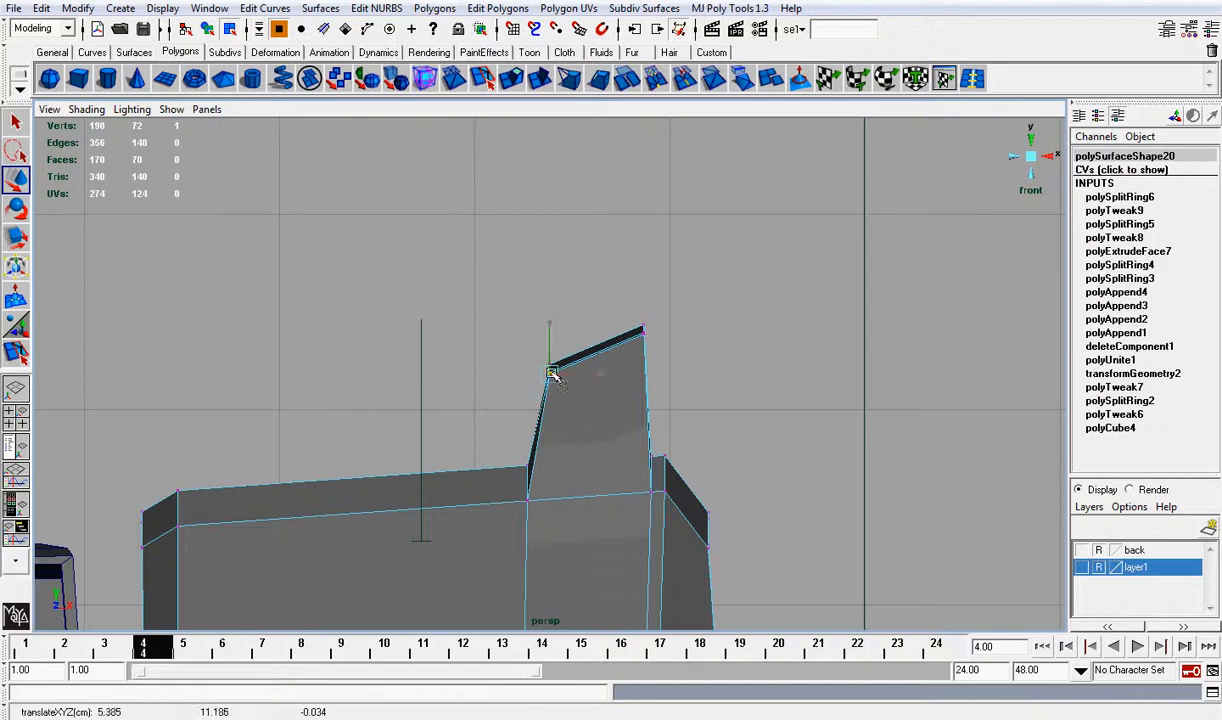
{"action": "left_click_drag", "start_coordinate": [553, 374], "coordinate": [562, 377]}
{"action": "right_click_drag", "start_coordinate": [649, 376], "coordinate": [686, 332], "text": "alt"}
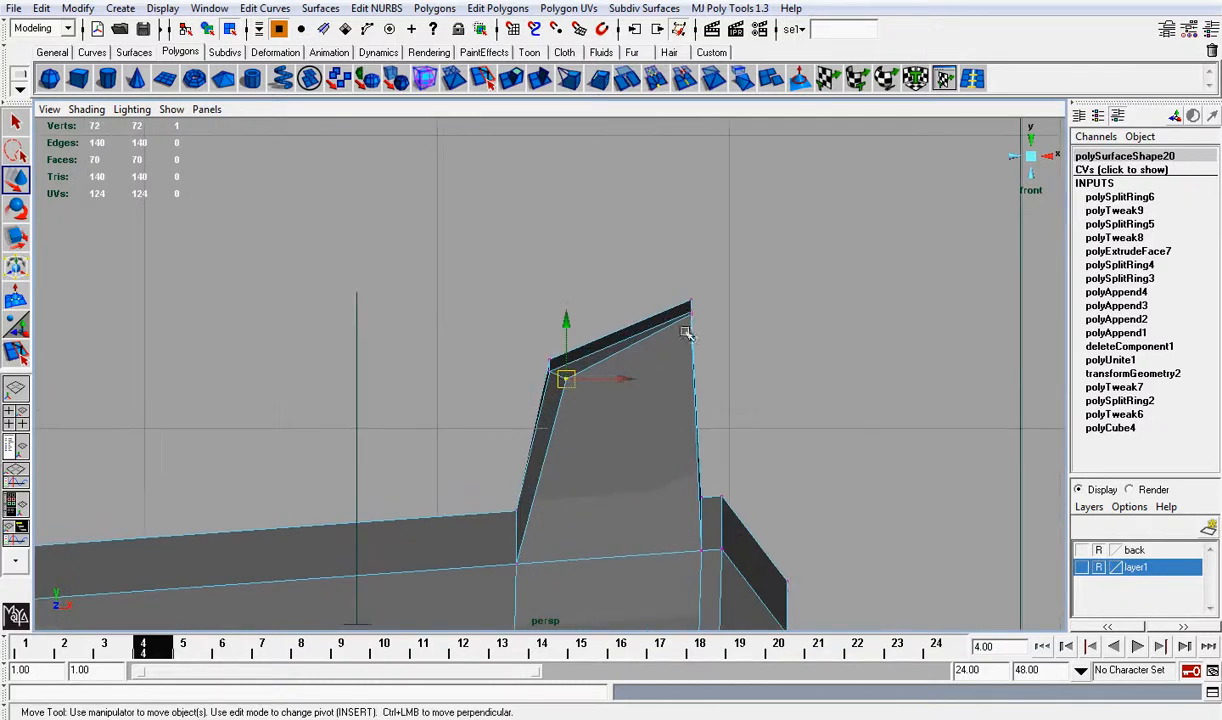
{"action": "left_click", "coordinate": [693, 312]}
{"action": "left_click_drag", "start_coordinate": [693, 314], "coordinate": [681, 339]}
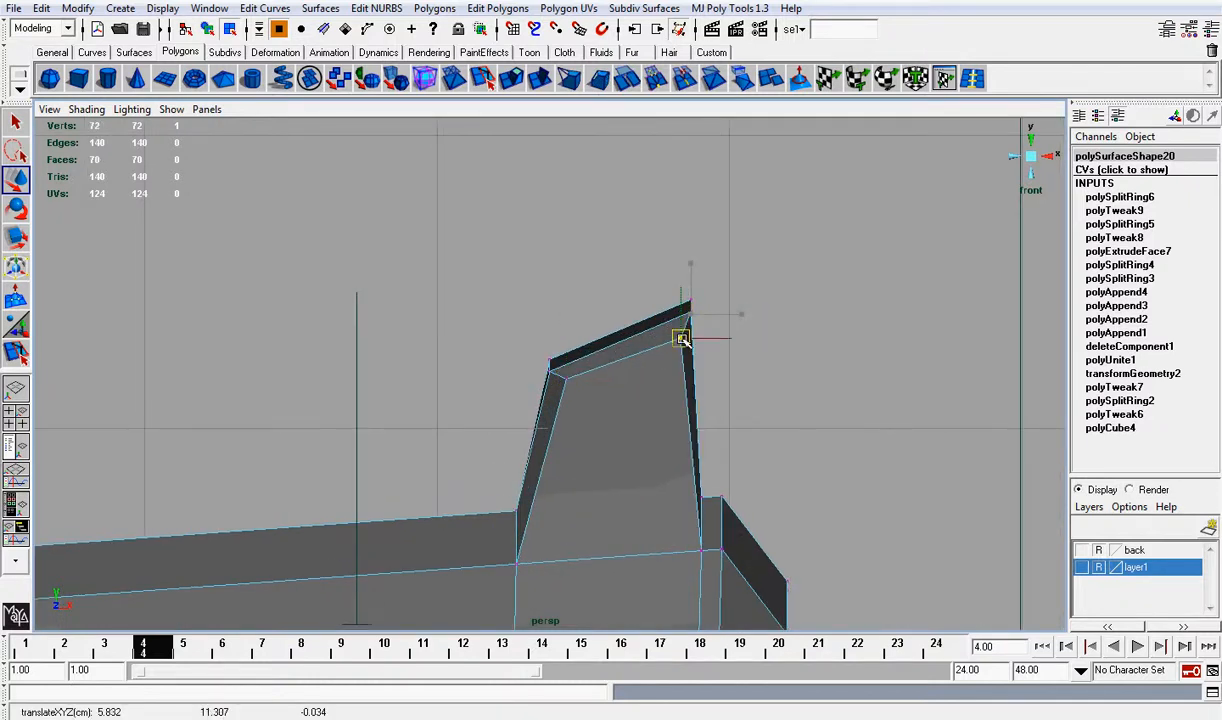
{"action": "left_click", "coordinate": [700, 550]}
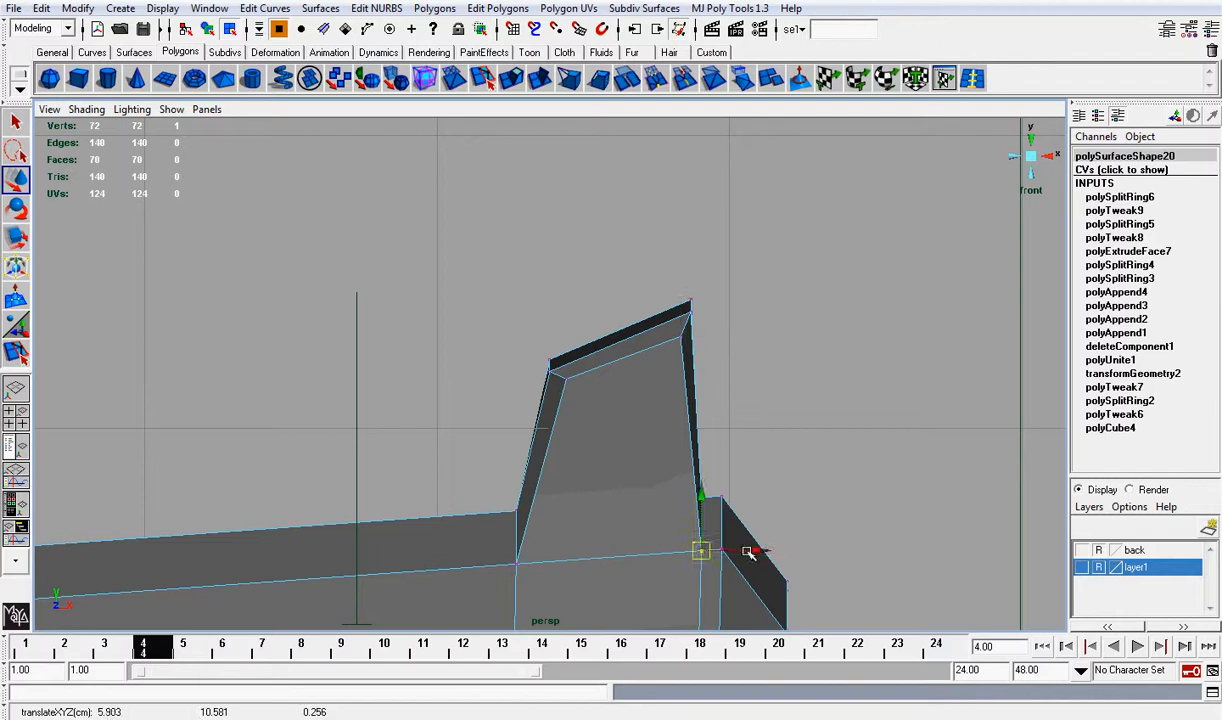
{"action": "left_click_drag", "start_coordinate": [758, 551], "coordinate": [743, 550]}
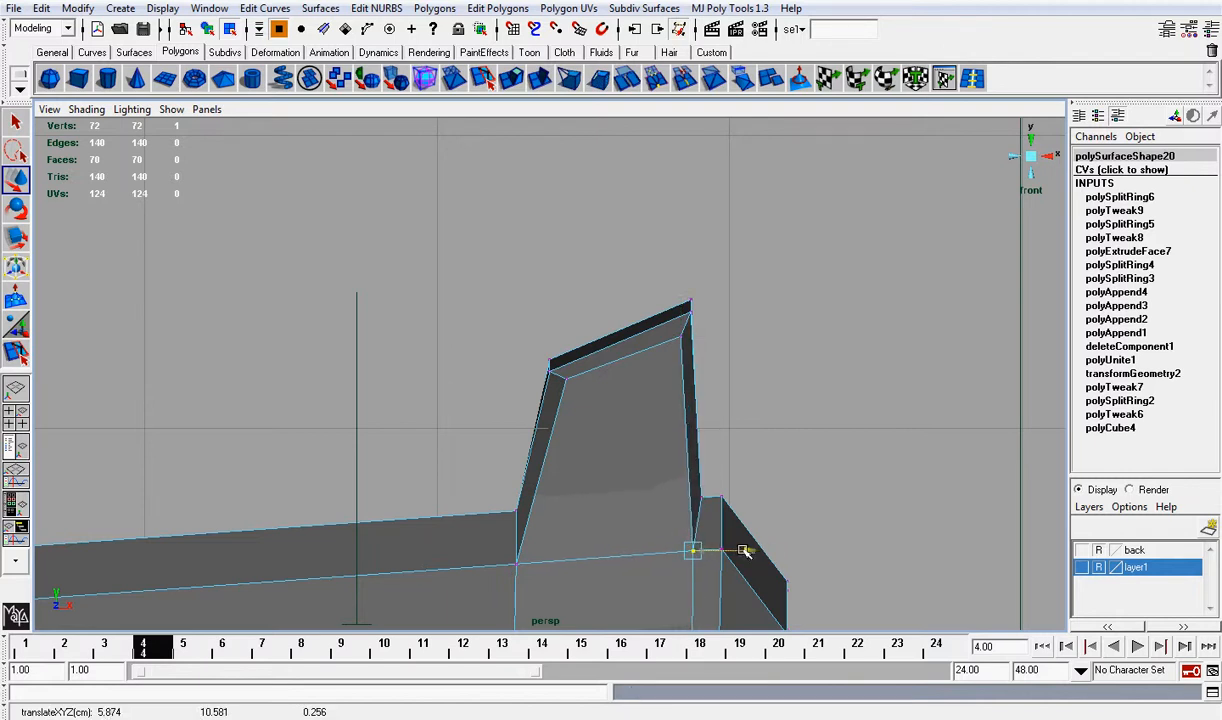
Step: In the right view, try lowering the fin's front top corner vertex and undo the move
{"action": "left_click", "coordinate": [1058, 155]}
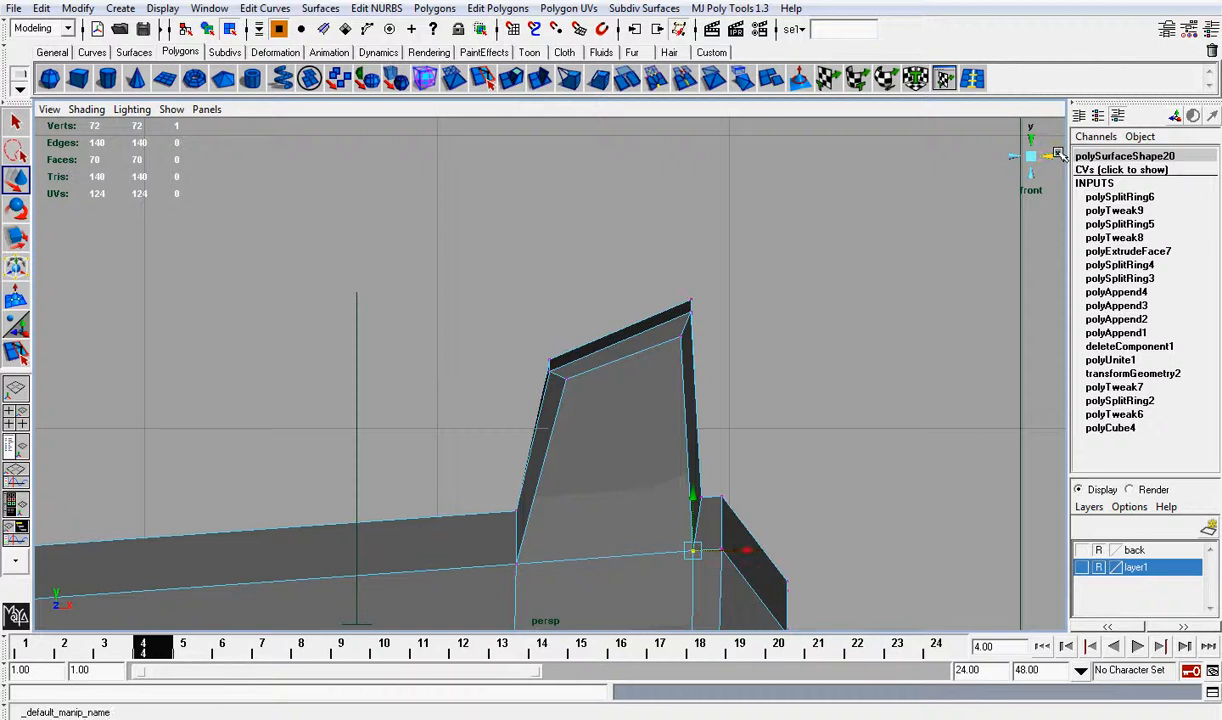
{"action": "scroll", "coordinate": [882, 263], "scroll_direction": "up", "scroll_amount": 3}
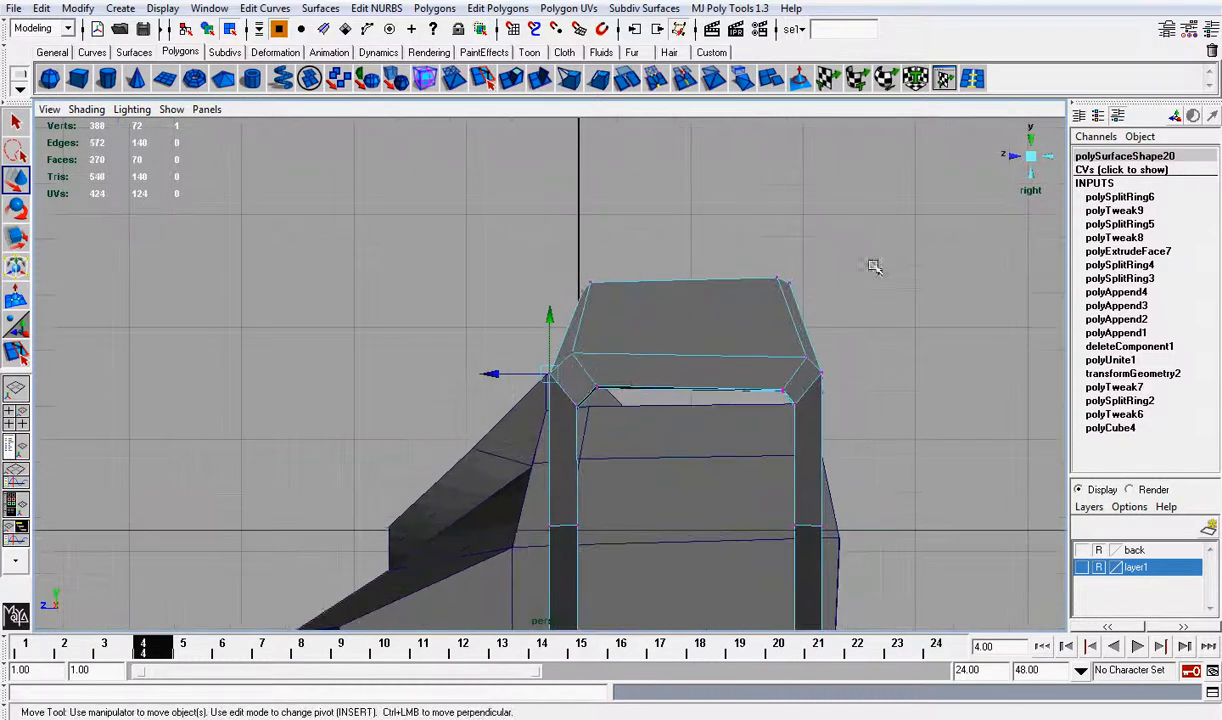
{"action": "scroll", "coordinate": [590, 285], "scroll_direction": "up", "scroll_amount": 4}
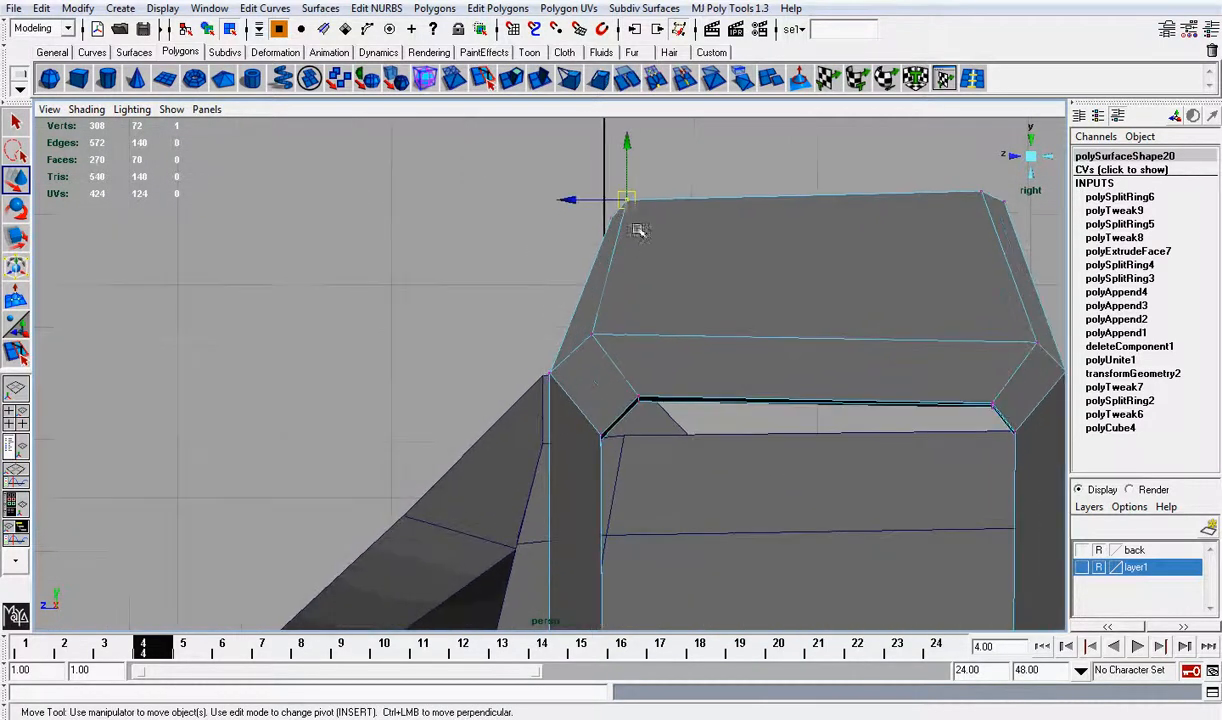
{"action": "left_click", "coordinate": [633, 210]}
{"action": "left_click_drag", "start_coordinate": [633, 210], "coordinate": [638, 249]}
{"action": "key", "text": "z"}
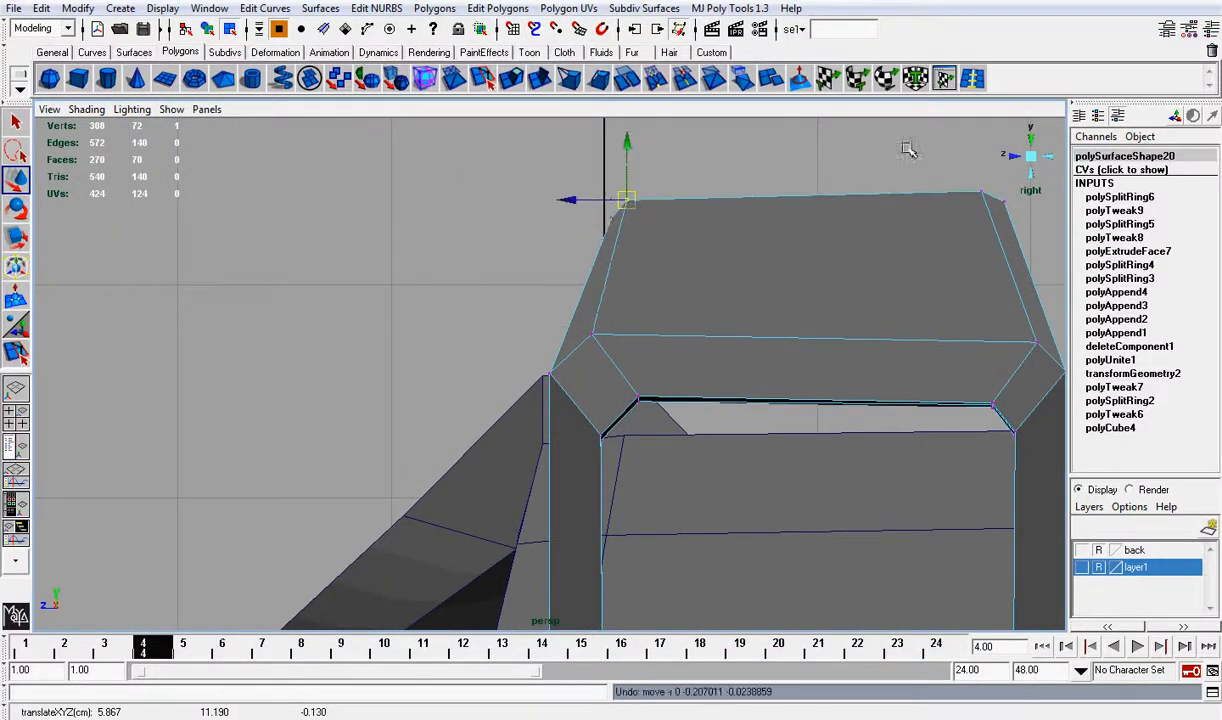
Step: In the back view, move the outer top corner of the fin's rear face inward and down
{"action": "left_click_drag", "start_coordinate": [1036, 163], "coordinate": [783, 322], "text": "alt"}
{"action": "right_click_drag", "start_coordinate": [783, 322], "coordinate": [763, 311], "text": "alt"}
{"action": "mouse_move", "coordinate": [763, 311]}
{"action": "left_mouse_down", "text": "alt"}
{"action": "mouse_move", "coordinate": [813, 374]}
{"action": "mouse_move", "coordinate": [753, 357]}
{"action": "mouse_move", "coordinate": [783, 327]}
{"action": "mouse_move", "coordinate": [715, 316]}
{"action": "mouse_move", "coordinate": [748, 314]}
{"action": "left_mouse_up", "text": "alt"}
{"action": "left_click_drag", "start_coordinate": [546, 273], "coordinate": [565, 280], "text": "alt"}
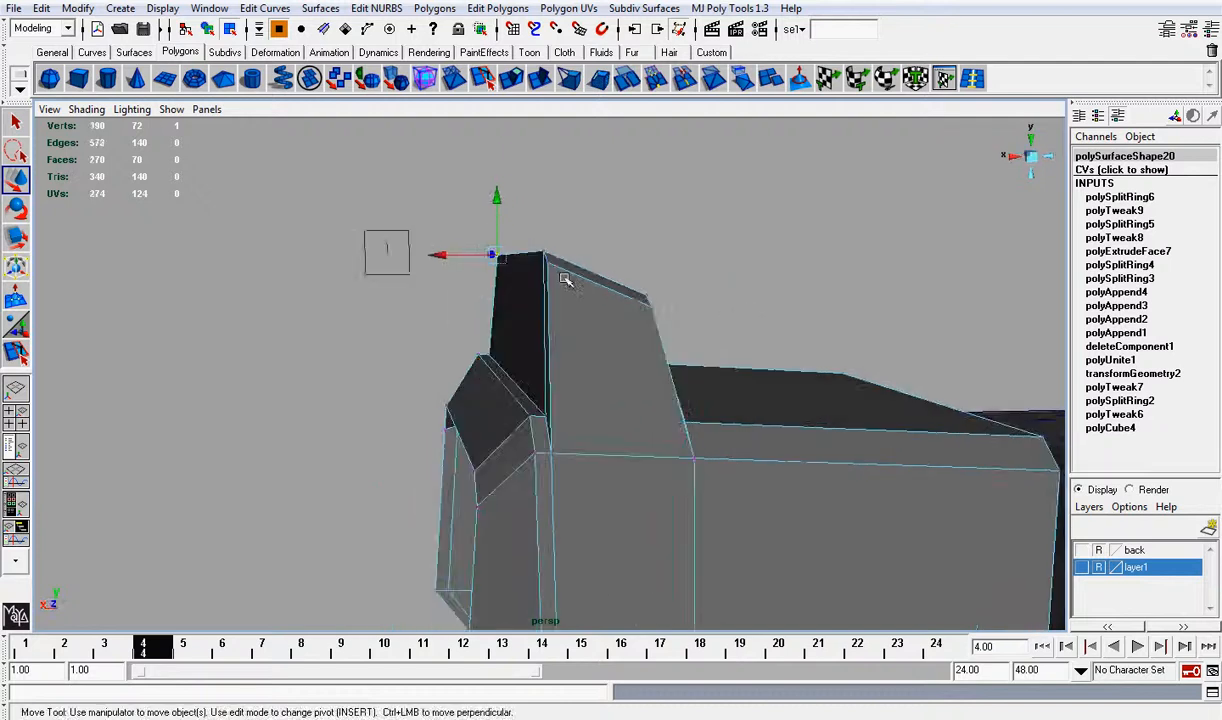
{"action": "left_click", "coordinate": [1035, 162]}
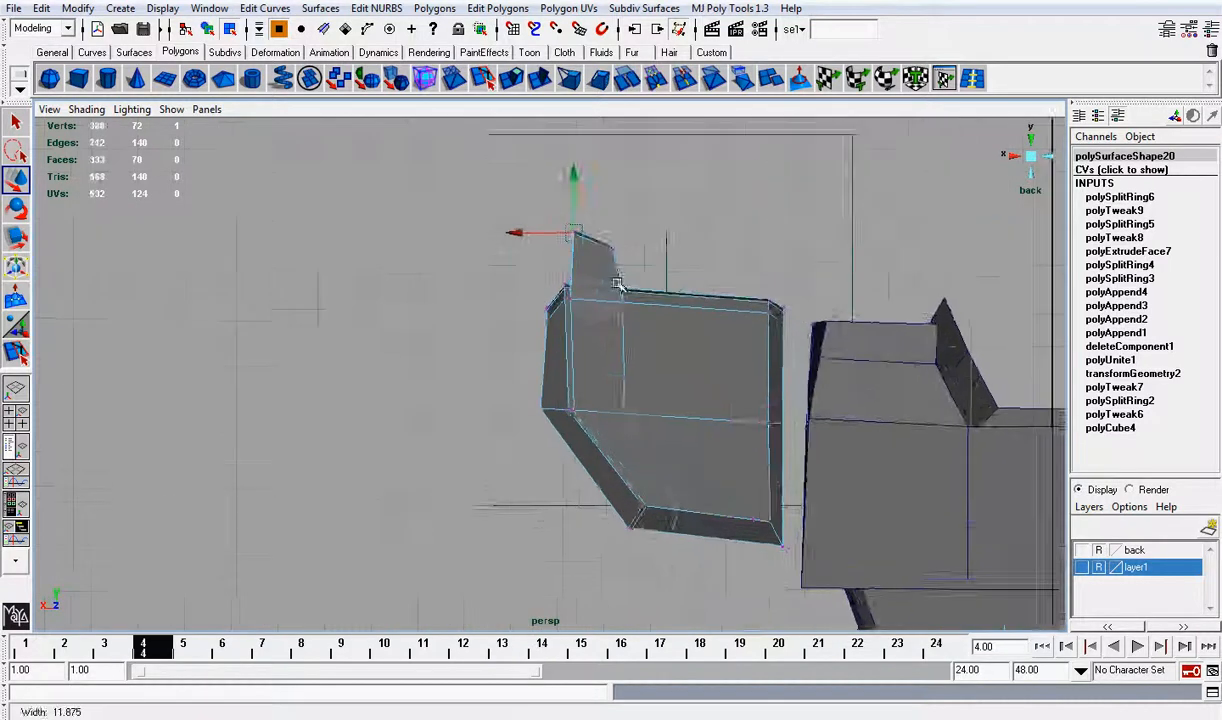
{"action": "right_click_drag", "start_coordinate": [619, 285], "coordinate": [600, 357], "text": "alt"}
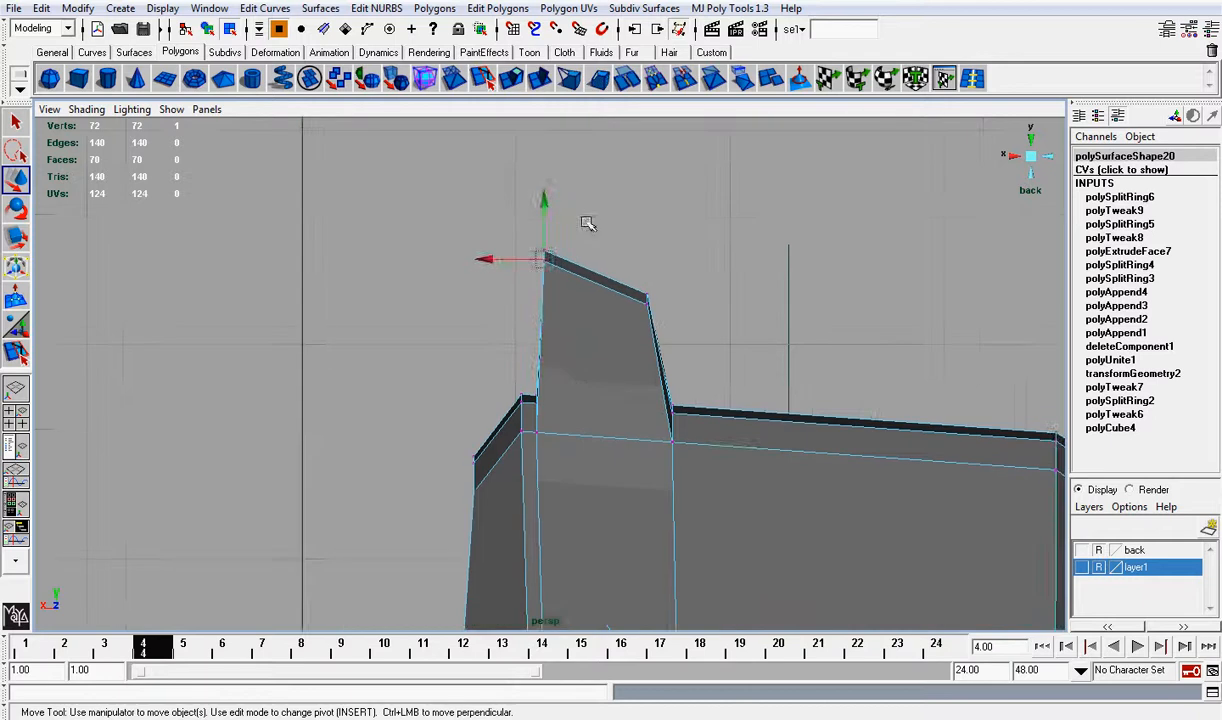
{"action": "left_click", "coordinate": [588, 222]}
{"action": "left_click", "coordinate": [548, 260]}
{"action": "left_click", "coordinate": [648, 203]}
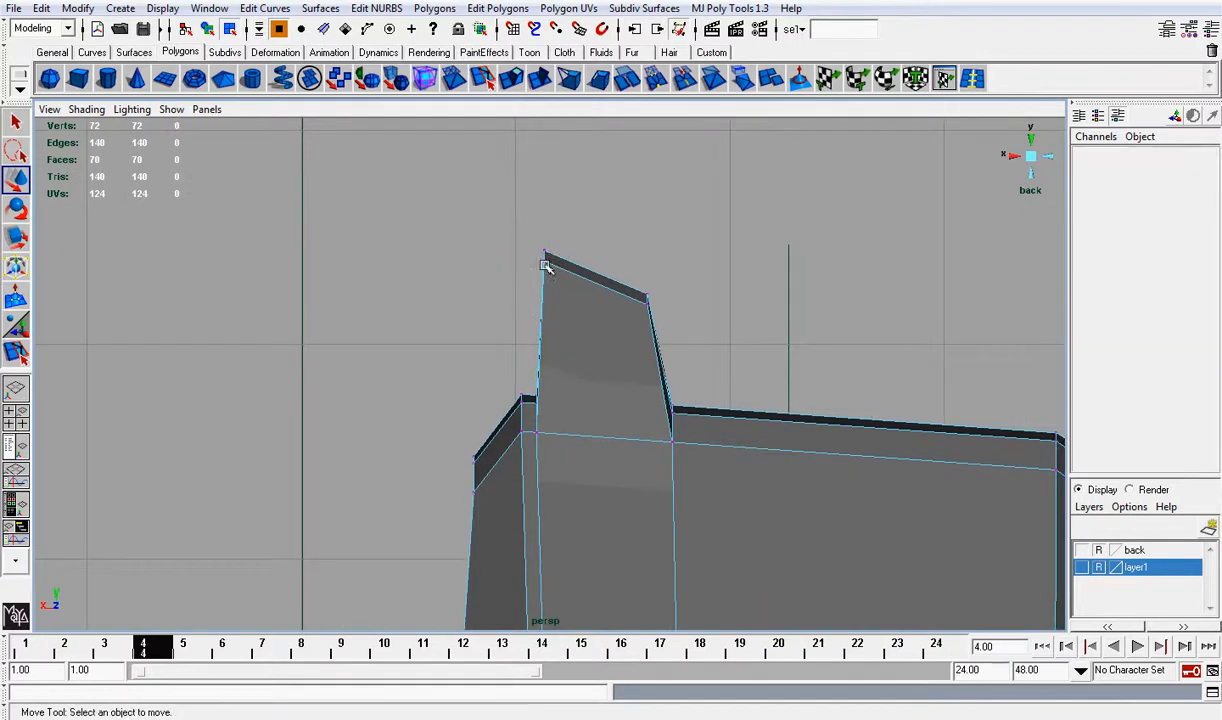
{"action": "left_click", "coordinate": [546, 261]}
{"action": "left_click_drag", "start_coordinate": [546, 262], "coordinate": [560, 287]}
Step: Shift both base vertices and the inner top corner of the fin's rear face inward to complete its bevelled rim
{"action": "left_click", "coordinate": [538, 432]}
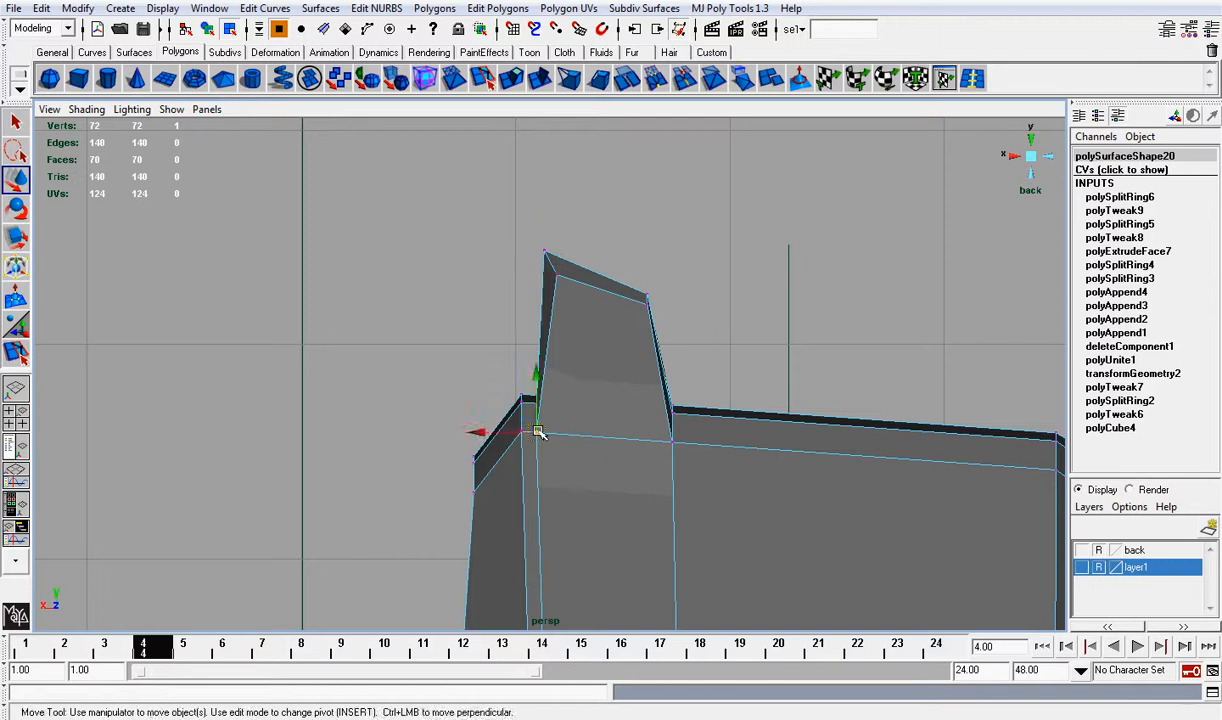
{"action": "left_click_drag", "start_coordinate": [538, 432], "coordinate": [542, 434]}
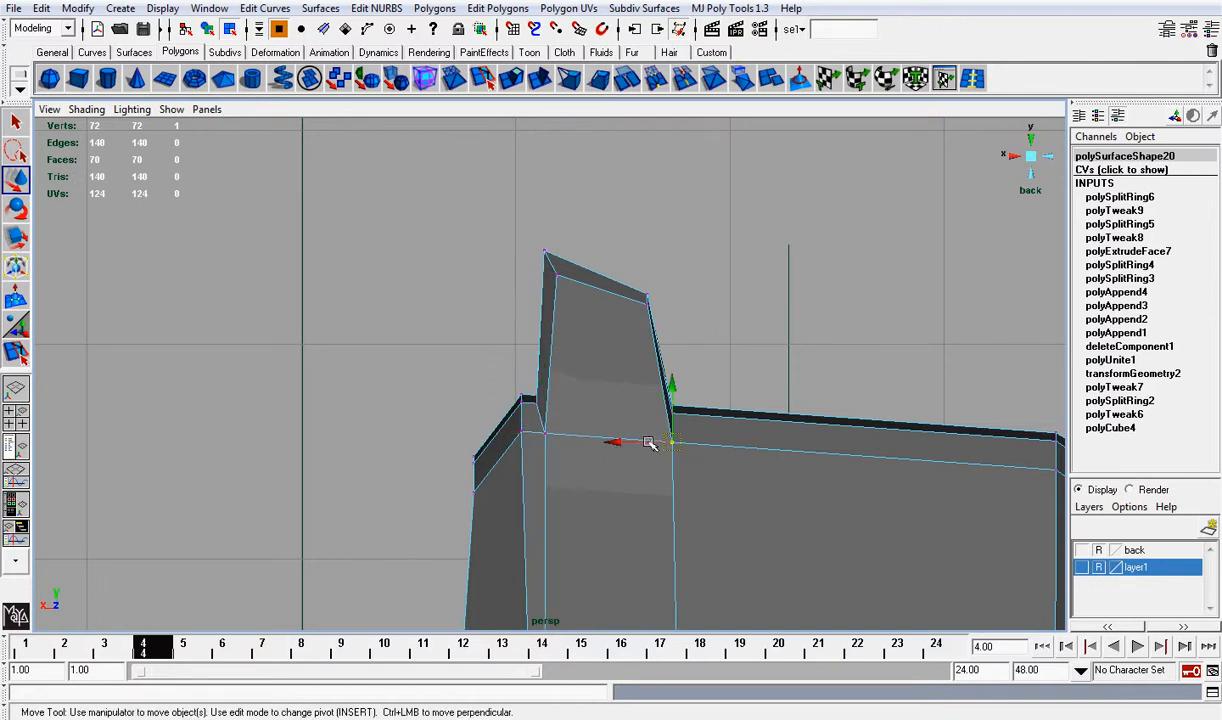
{"action": "left_click_drag", "start_coordinate": [649, 444], "coordinate": [643, 443]}
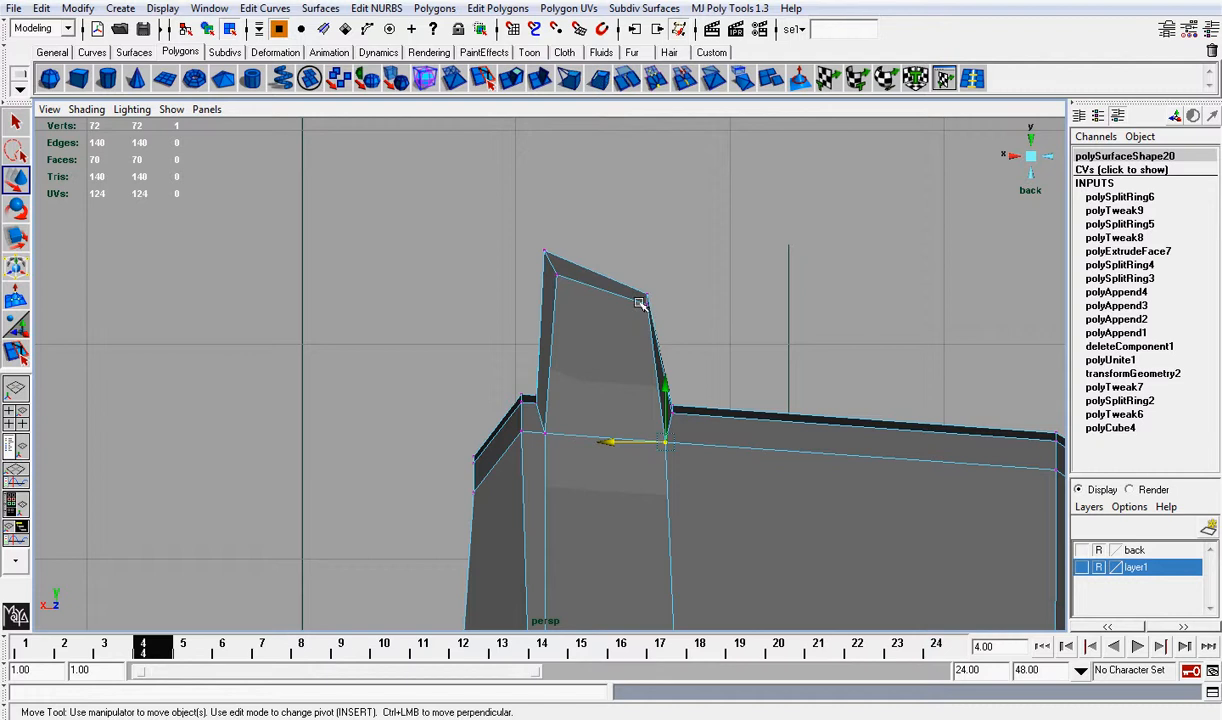
{"action": "left_click_drag", "start_coordinate": [621, 305], "coordinate": [614, 305]}
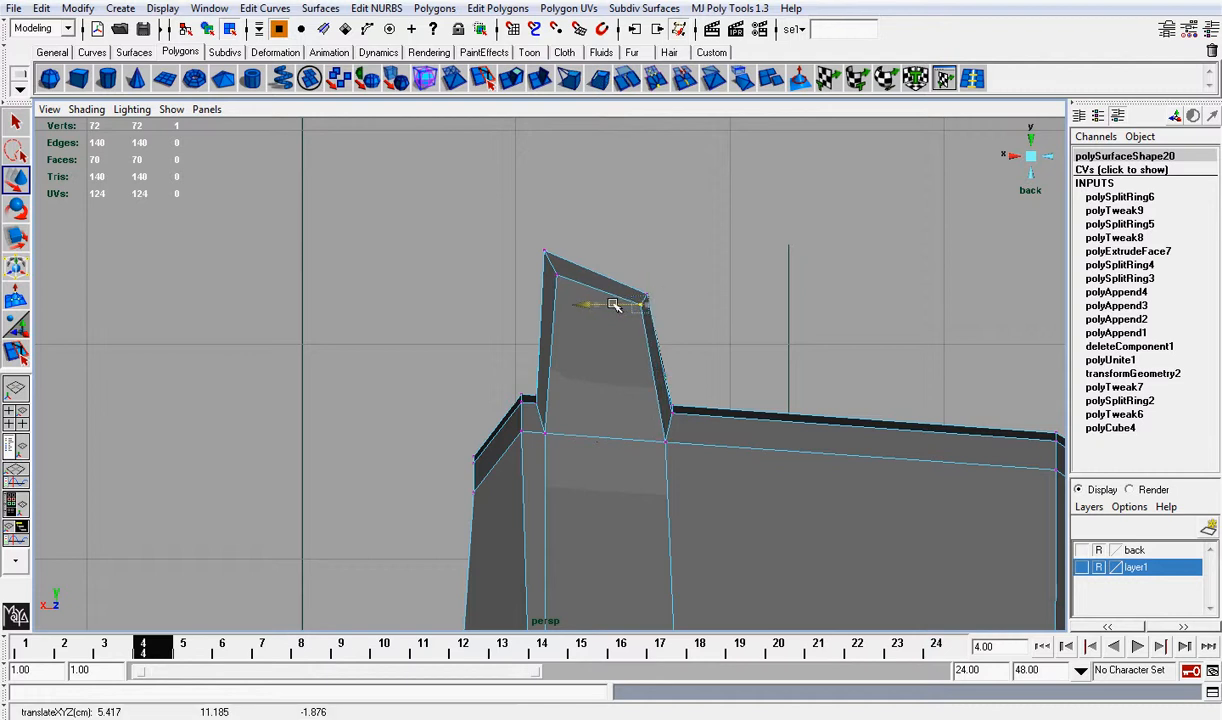
Step: Return the armour to object selection and examine its bevelled edges and fin beside the body
{"action": "left_click", "coordinate": [1031, 158]}
{"action": "scroll", "coordinate": [727, 322], "scroll_direction": "down", "scroll_amount": 3}
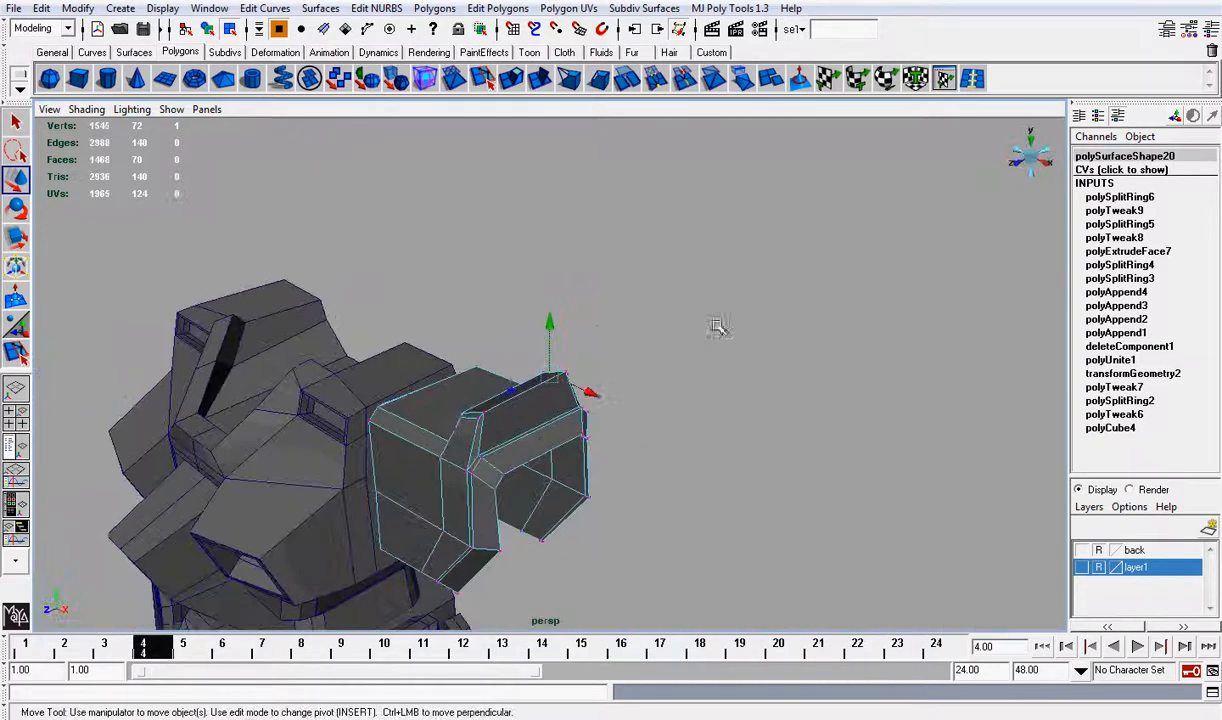
{"action": "left_click_drag", "start_coordinate": [720, 328], "coordinate": [631, 416], "text": "alt"}
{"action": "right_click_drag", "start_coordinate": [559, 450], "coordinate": [622, 429]}
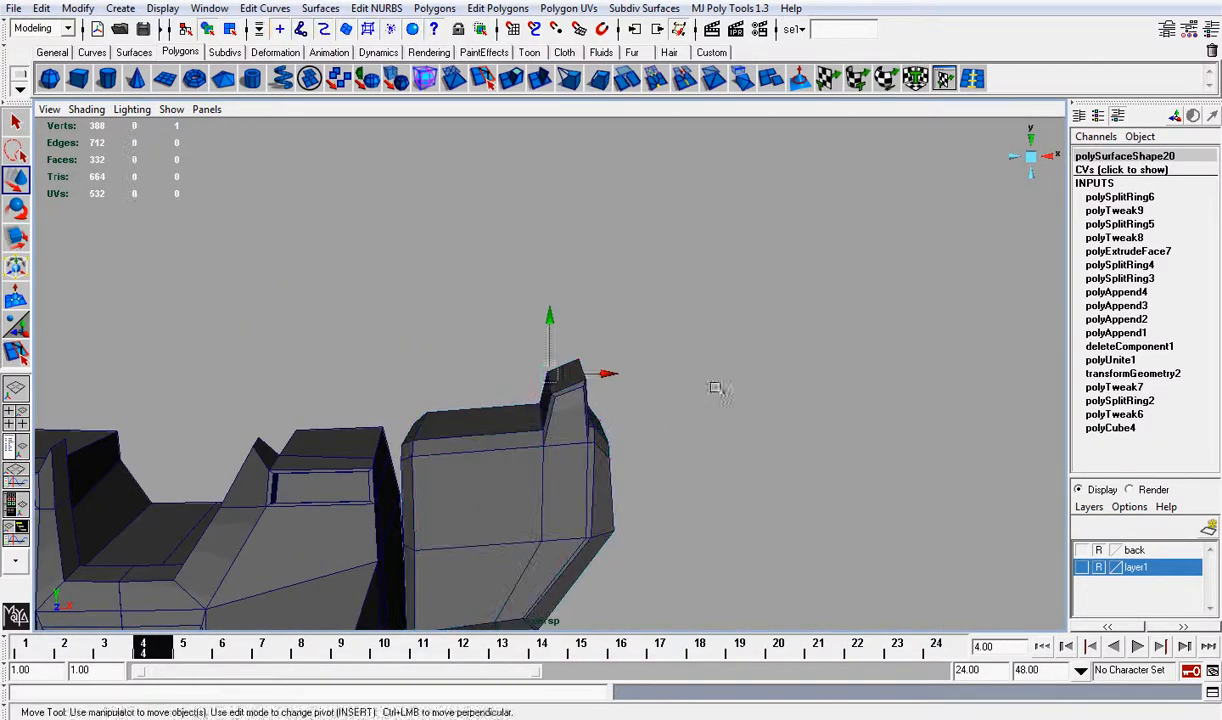
{"action": "left_click", "coordinate": [717, 387]}
{"action": "middle_click_drag", "start_coordinate": [624, 439], "coordinate": [685, 361], "text": "alt"}
{"action": "left_click_drag", "start_coordinate": [685, 361], "coordinate": [815, 331], "text": "alt"}
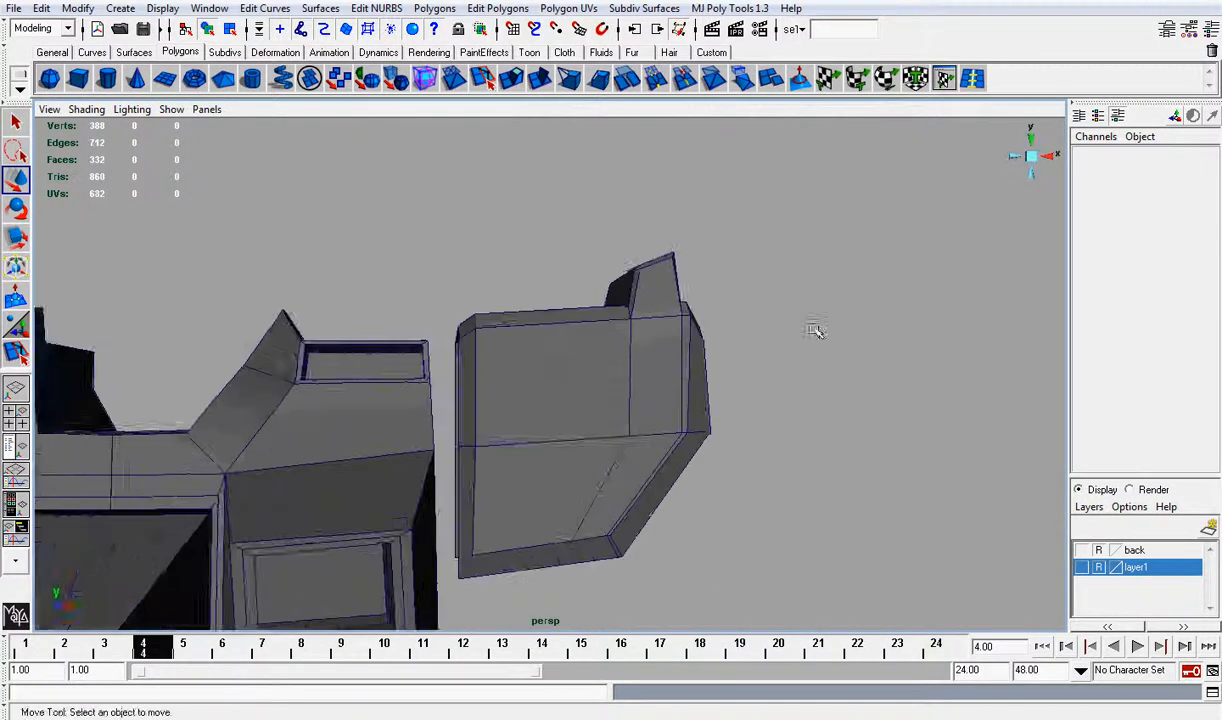
{"action": "scroll", "coordinate": [676, 357], "scroll_direction": "down", "scroll_amount": 5}
{"action": "middle_click_drag", "start_coordinate": [584, 384], "coordinate": [655, 295], "text": "alt"}
Step: Freeze the shoulder armour's transformations and delete its construction history
{"action": "left_click", "coordinate": [635, 305]}
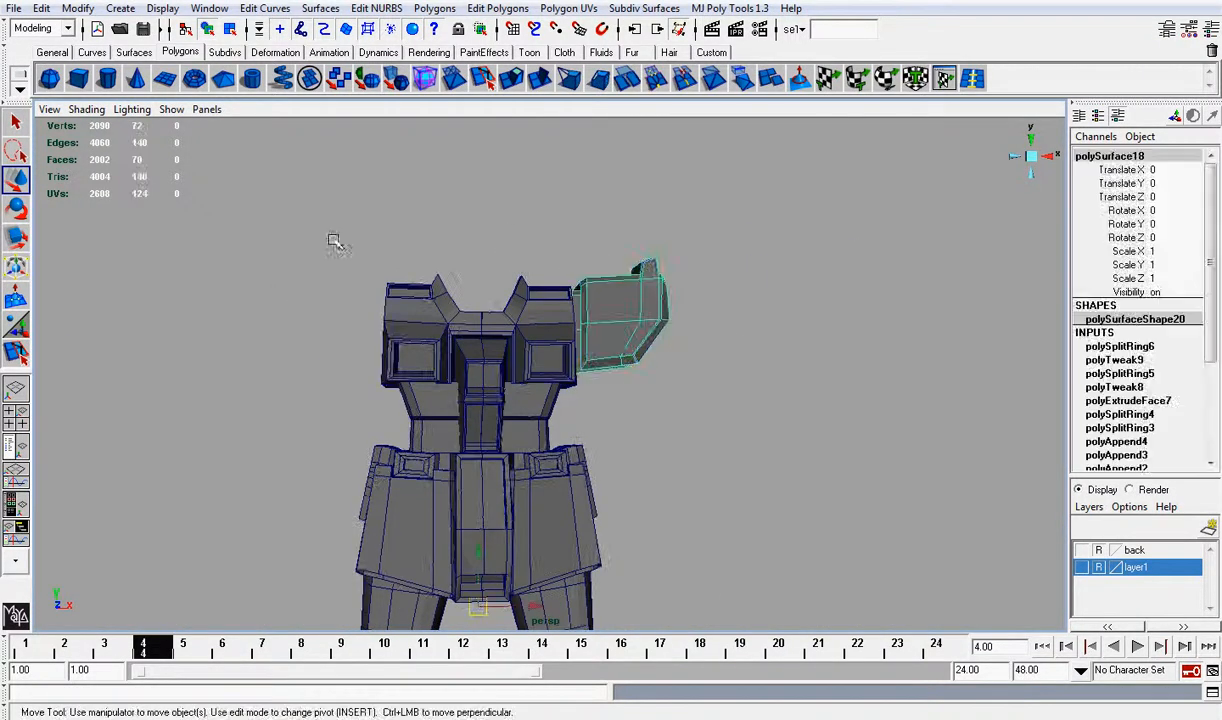
{"action": "left_click", "coordinate": [77, 8]}
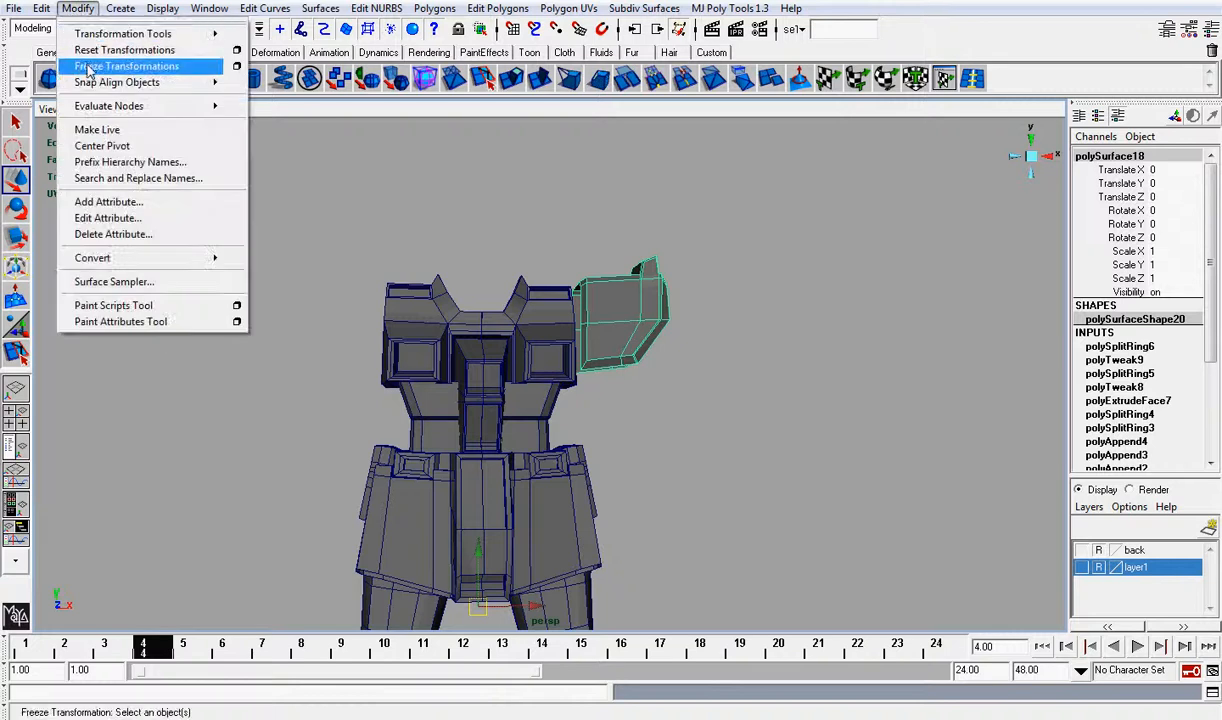
{"action": "left_click", "coordinate": [110, 65]}
{"action": "left_click", "coordinate": [41, 8]}
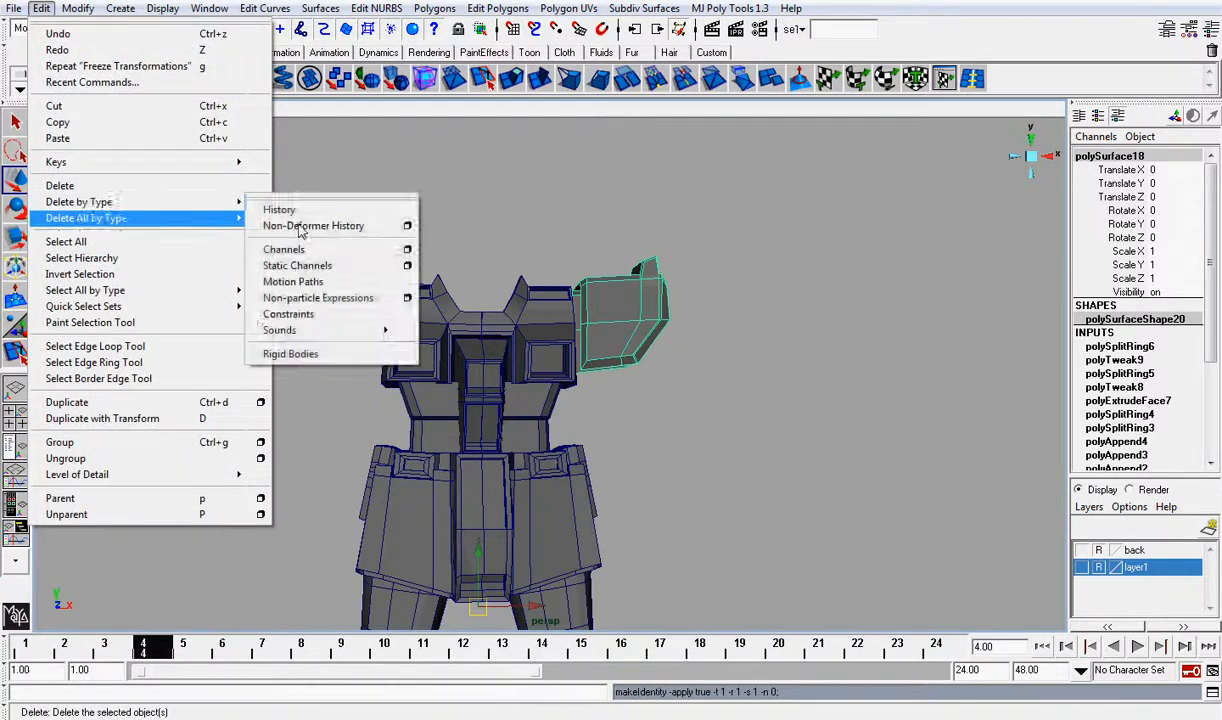
{"action": "left_click", "coordinate": [430, 209]}
Step: Duplicate the shoulder armour and mirror the copy to the robot's other side with a Scale X of -1
{"action": "key", "text": "ctrl+d"}
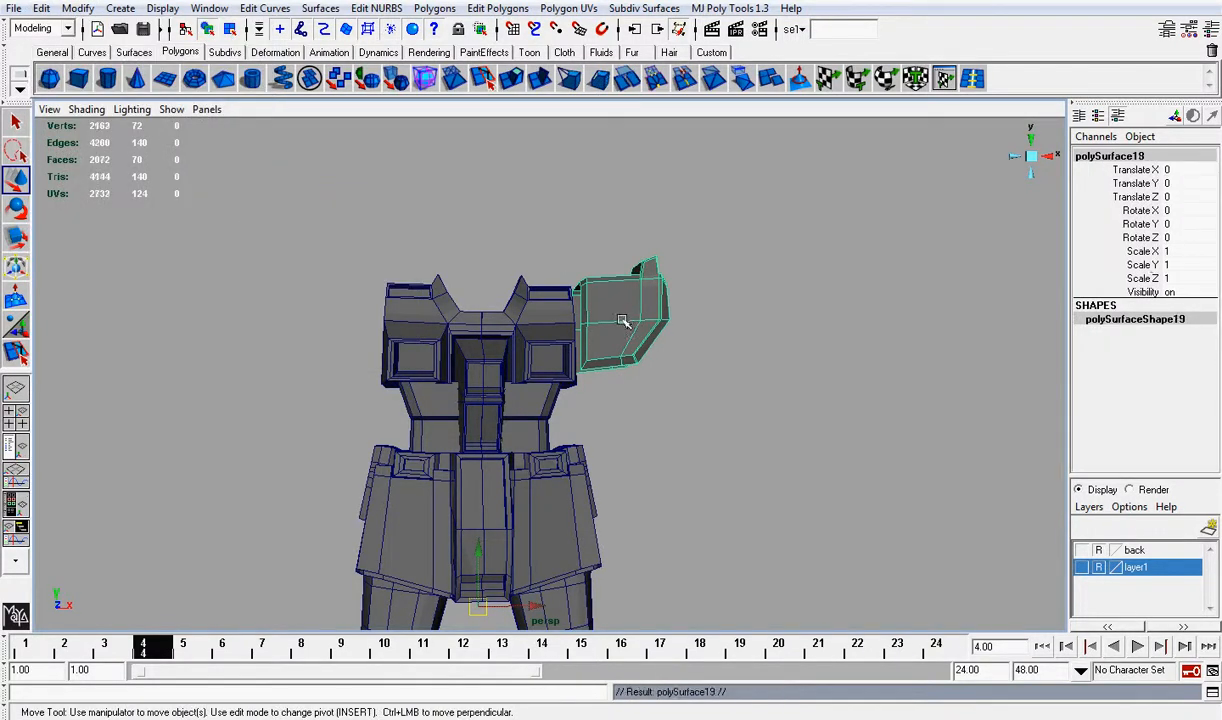
{"action": "left_click", "coordinate": [1165, 253]}
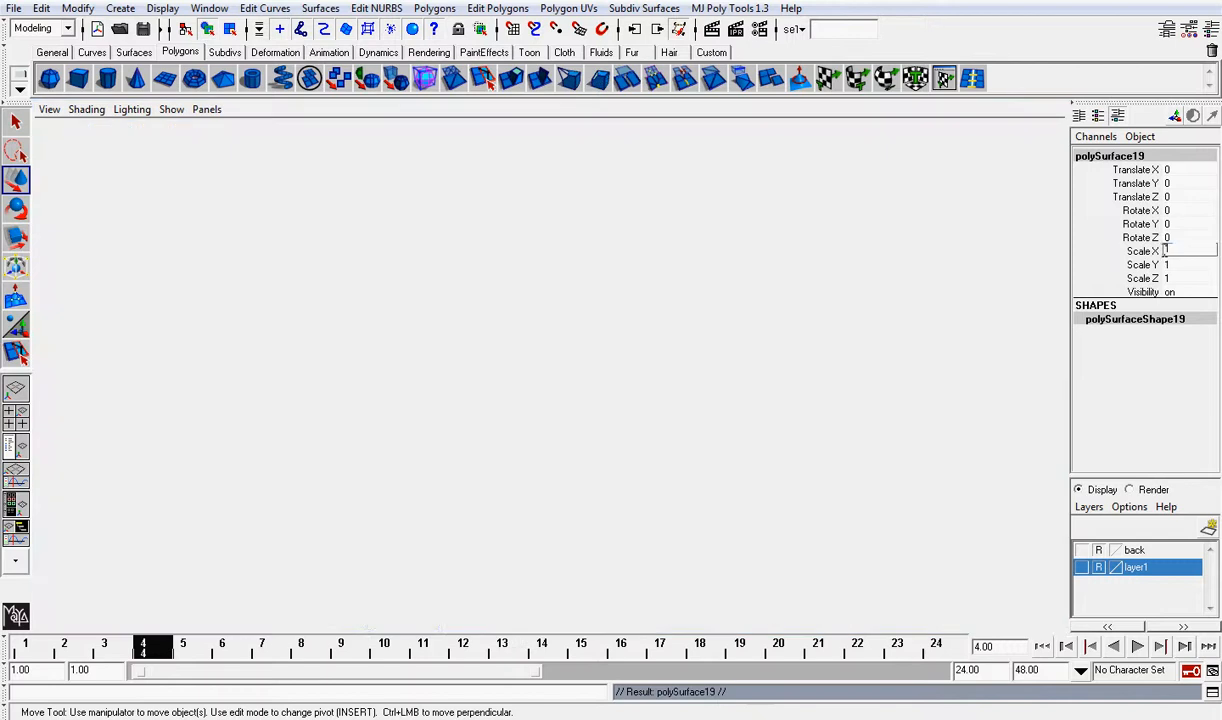
{"action": "type", "text": "-1"}
{"action": "key", "text": "Return"}
{"action": "scroll", "coordinate": [785, 308], "scroll_direction": "down", "scroll_amount": 2}
{"action": "left_click", "coordinate": [764, 346]}
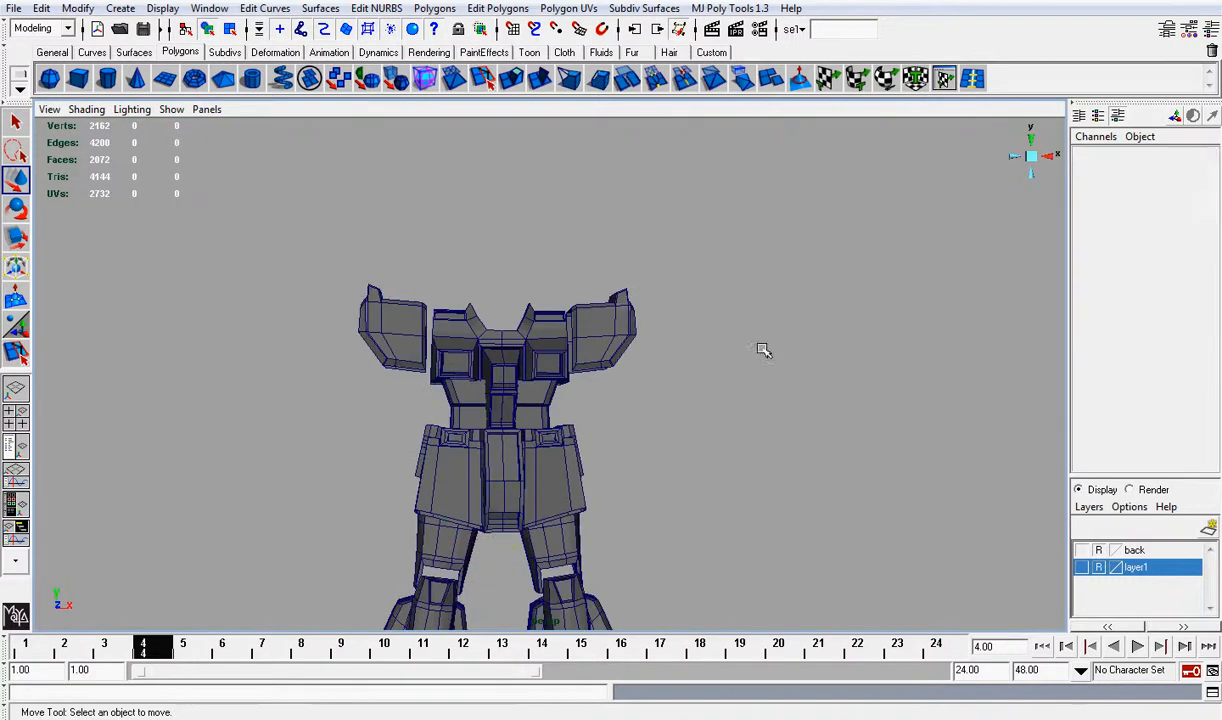
Step: Show the reference drawings on layer1 and compare both shoulder armours and the body with them in the front view
{"action": "scroll", "coordinate": [789, 268], "scroll_direction": "down", "scroll_amount": 2}
{"action": "left_click_drag", "start_coordinate": [789, 268], "coordinate": [681, 293], "text": "alt"}
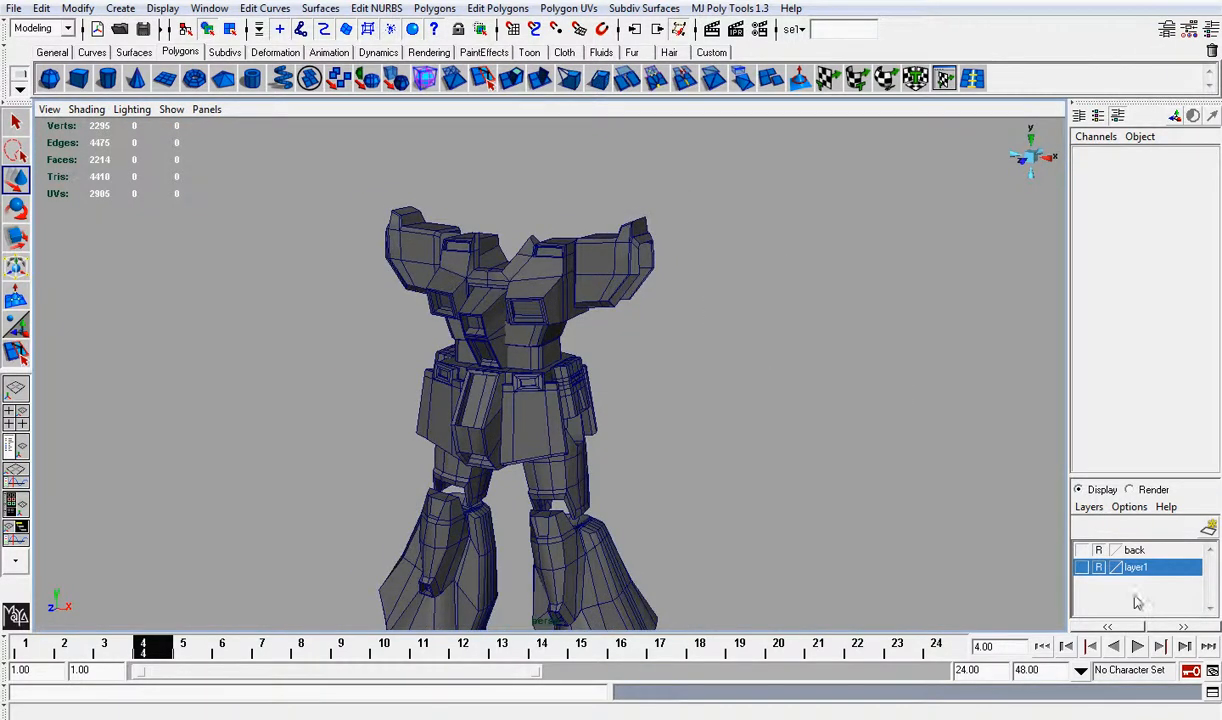
{"action": "left_click", "coordinate": [1082, 568]}
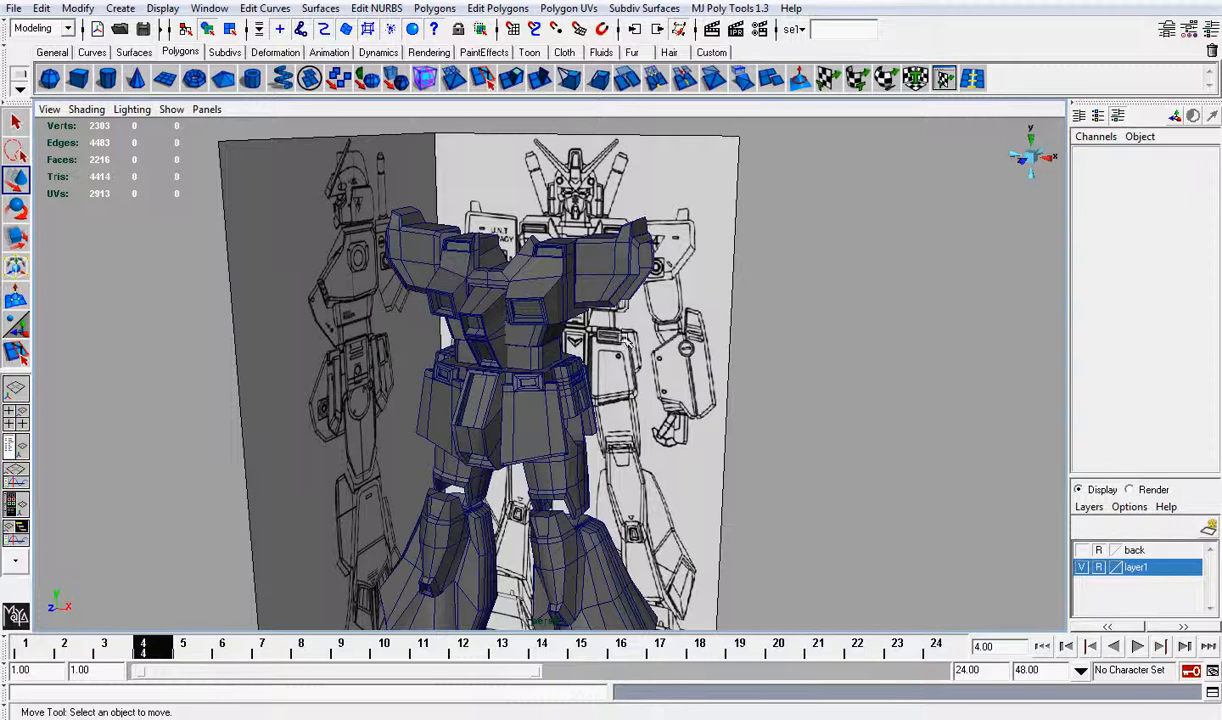
{"action": "scroll", "coordinate": [623, 338], "scroll_direction": "up", "scroll_amount": 4}
{"action": "scroll", "coordinate": [689, 197], "scroll_direction": "down", "scroll_amount": 3}
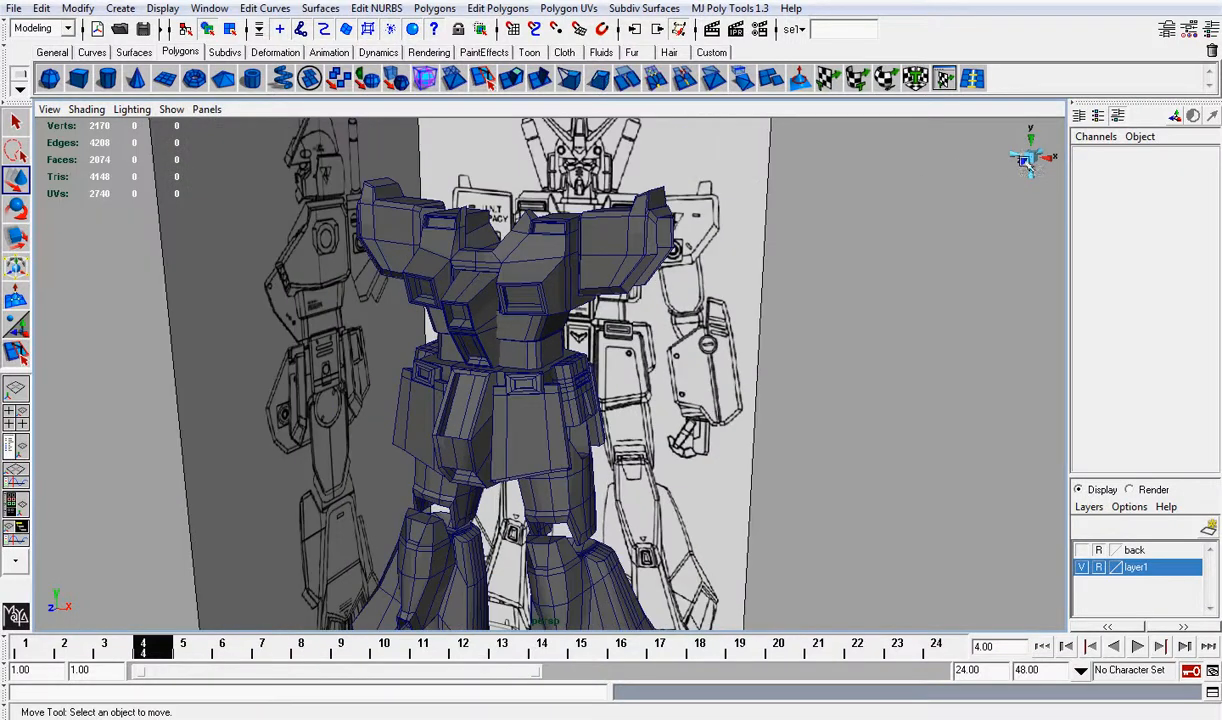
{"action": "left_click", "coordinate": [1025, 162]}
{"action": "scroll", "coordinate": [941, 207], "scroll_direction": "up", "scroll_amount": 5}
{"action": "middle_click_drag", "start_coordinate": [819, 222], "coordinate": [800, 332], "text": "alt"}
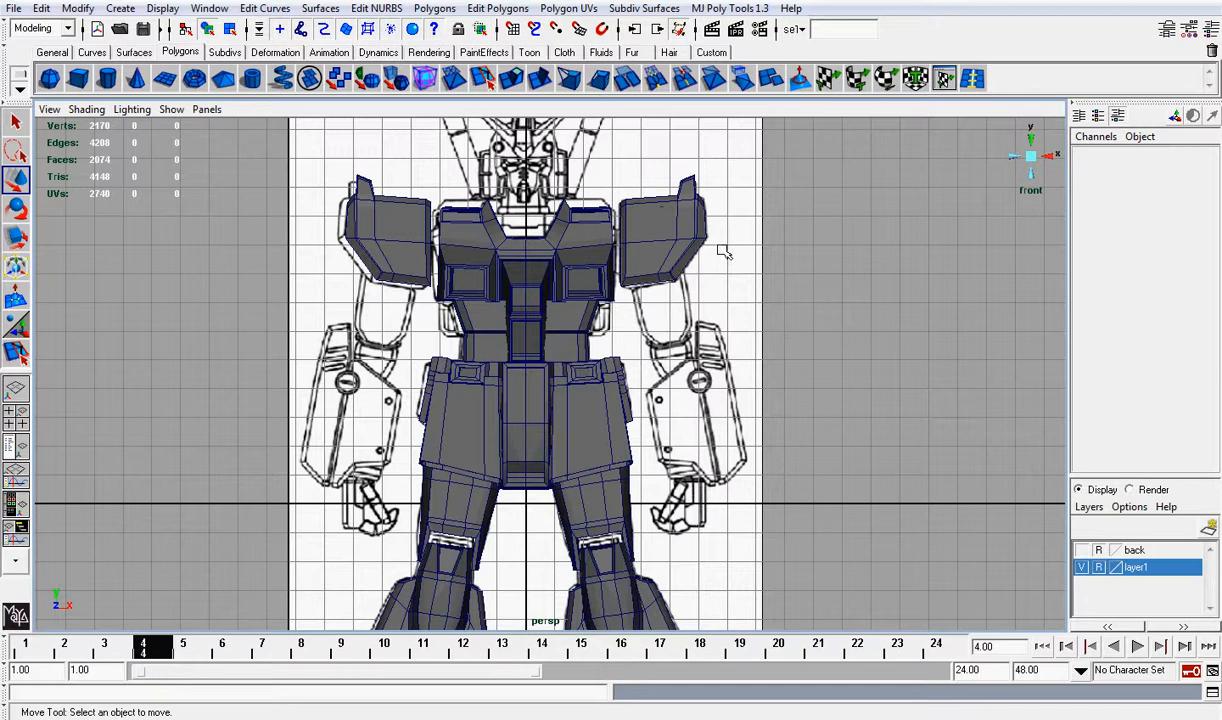
{"action": "scroll", "coordinate": [688, 234], "scroll_direction": "down", "scroll_amount": 4}
{"action": "scroll", "coordinate": [681, 308], "scroll_direction": "up", "scroll_amount": 2}
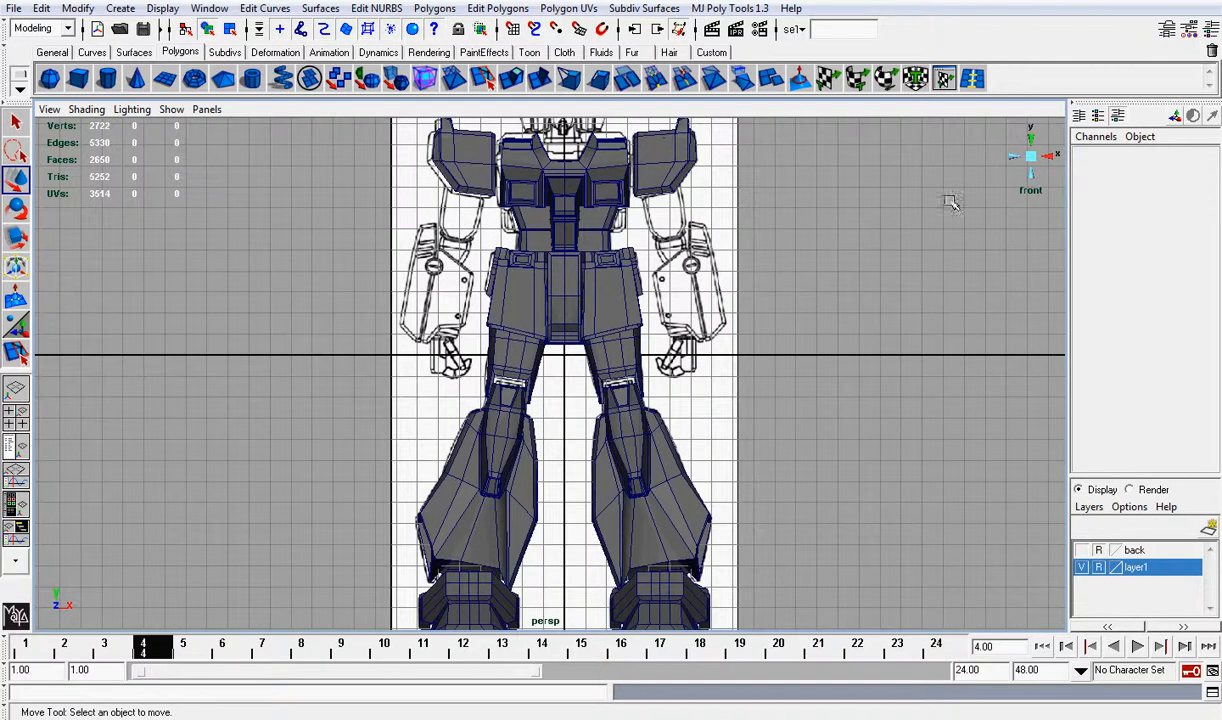
Step: Examine the torso and shoulder pads from the side and in perspective against the reference drawings
{"action": "left_click", "coordinate": [1052, 155]}
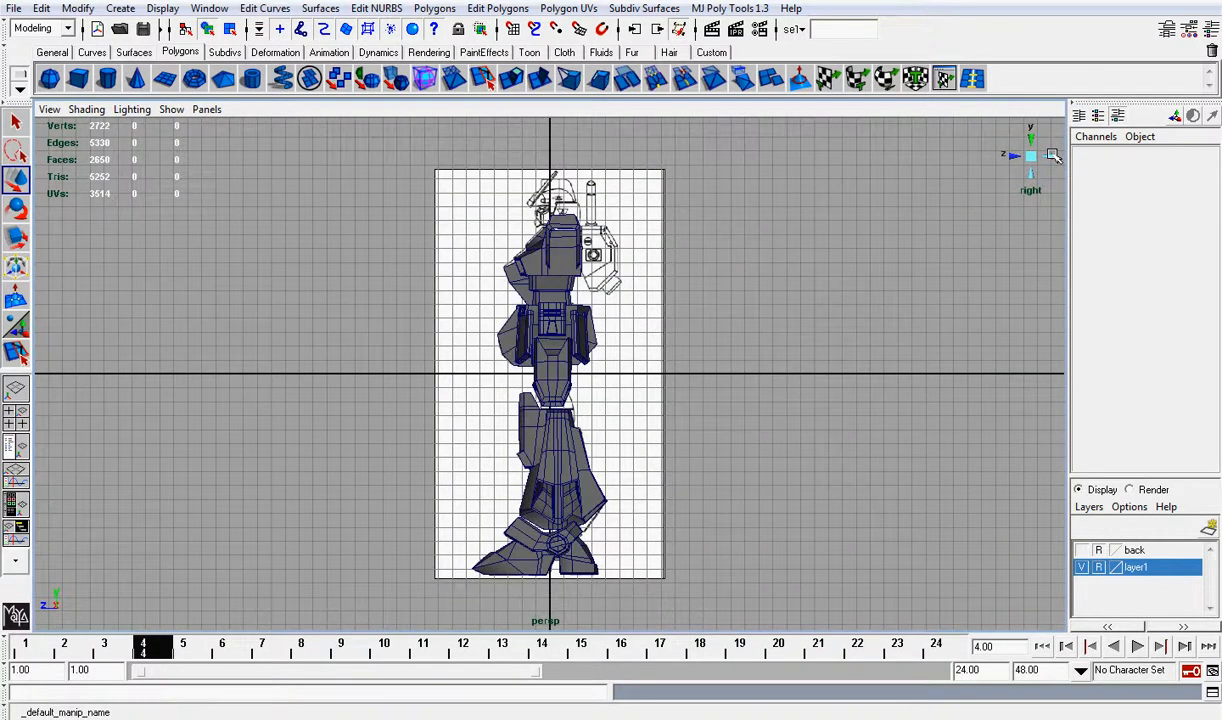
{"action": "left_click_drag", "start_coordinate": [1030, 158], "coordinate": [713, 316], "text": "alt"}
{"action": "scroll", "coordinate": [746, 263], "scroll_direction": "up", "scroll_amount": 2}
{"action": "scroll", "coordinate": [720, 380], "scroll_direction": "down", "scroll_amount": 3}
{"action": "scroll", "coordinate": [760, 300], "scroll_direction": "up", "scroll_amount": 5}
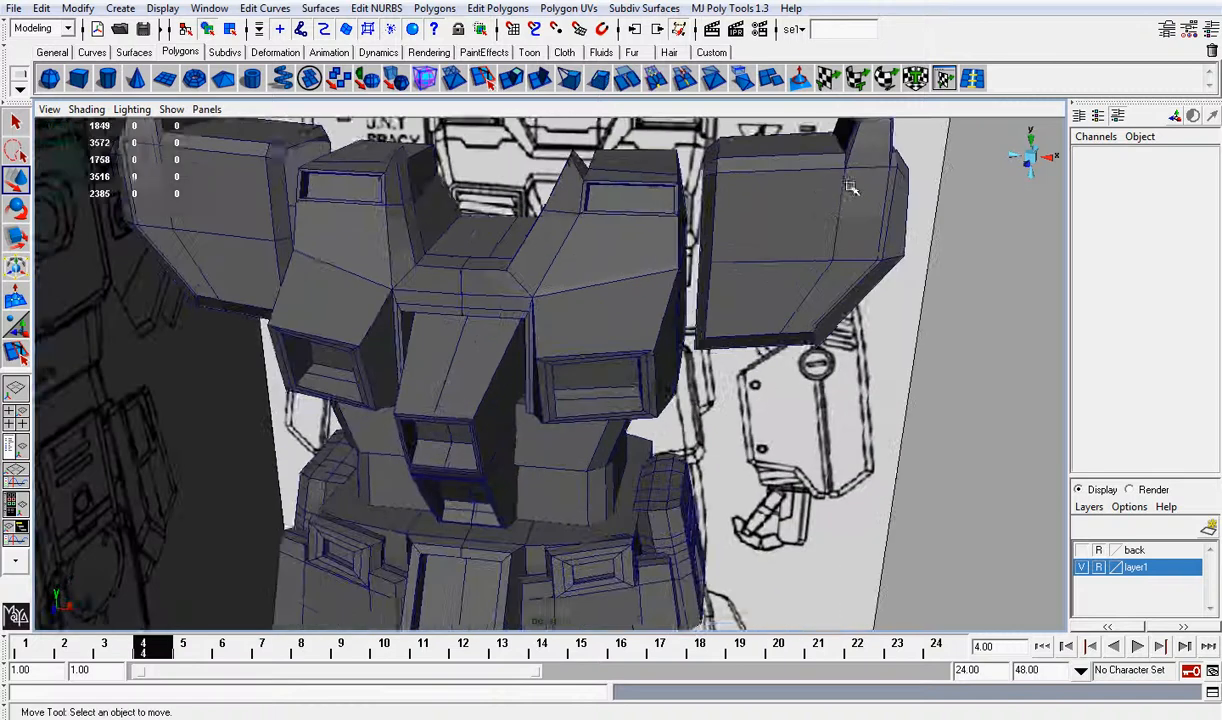
{"action": "left_click_drag", "start_coordinate": [850, 188], "coordinate": [743, 279], "text": "alt"}
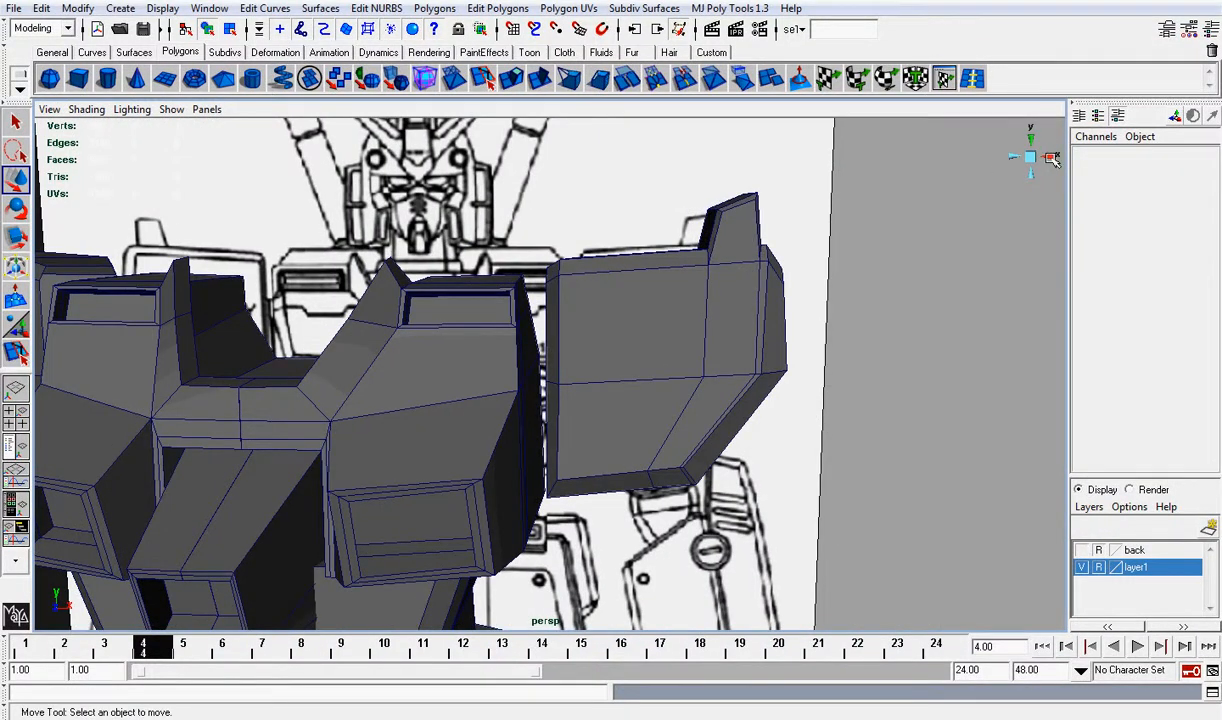
{"action": "left_click_drag", "start_coordinate": [993, 204], "coordinate": [914, 190], "text": "alt"}
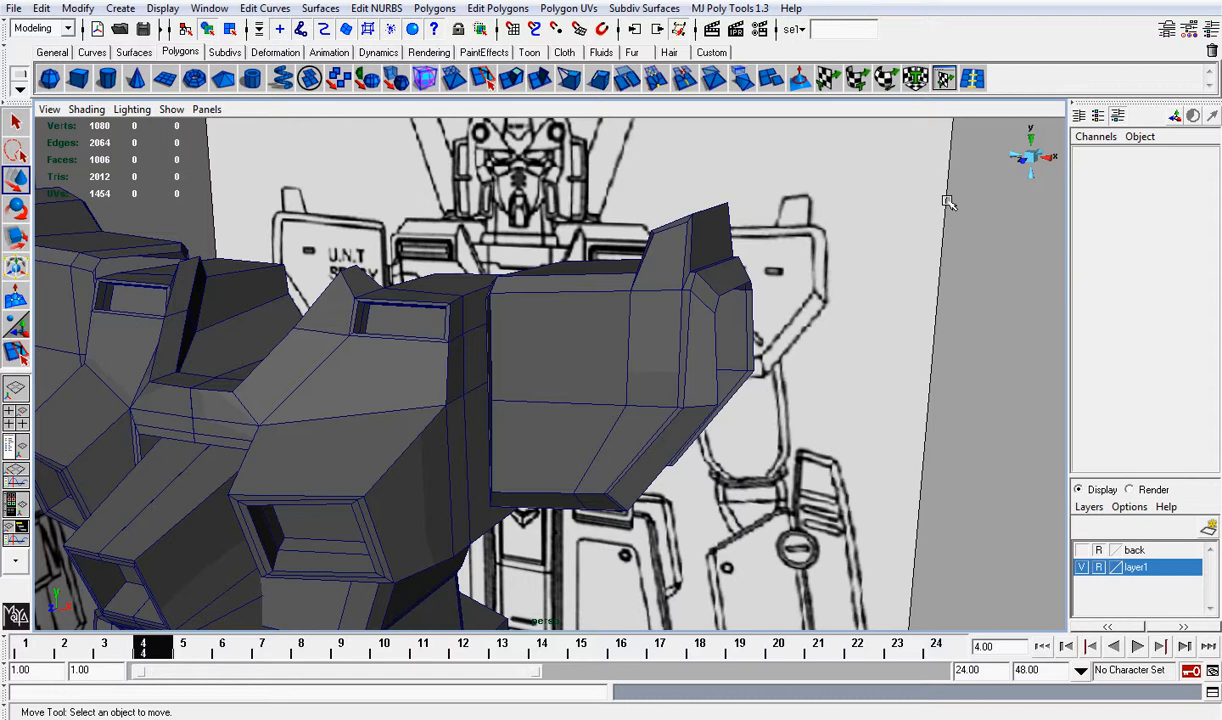
Step: Turn on X-Ray shading in the front view and compare the shoulder pads with the reference drawing
{"action": "left_click", "coordinate": [1022, 160]}
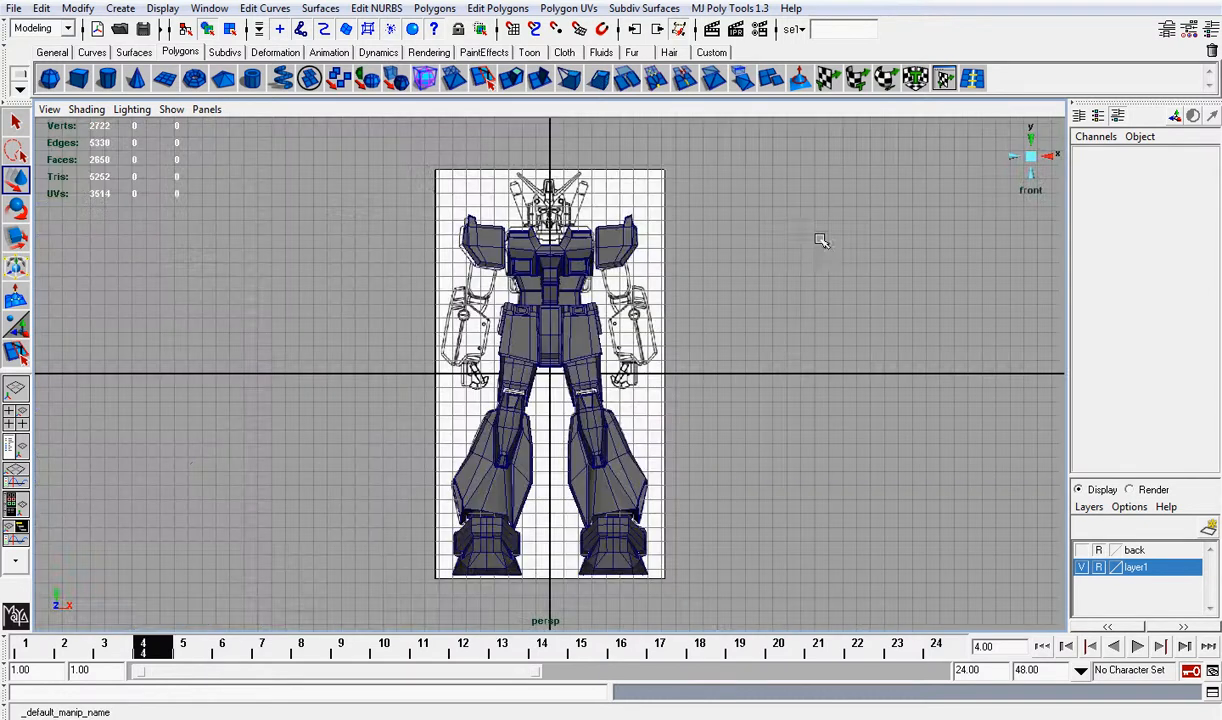
{"action": "middle_click_drag", "start_coordinate": [808, 230], "coordinate": [772, 393], "text": "alt"}
{"action": "scroll", "coordinate": [770, 390], "scroll_direction": "up", "scroll_amount": 10}
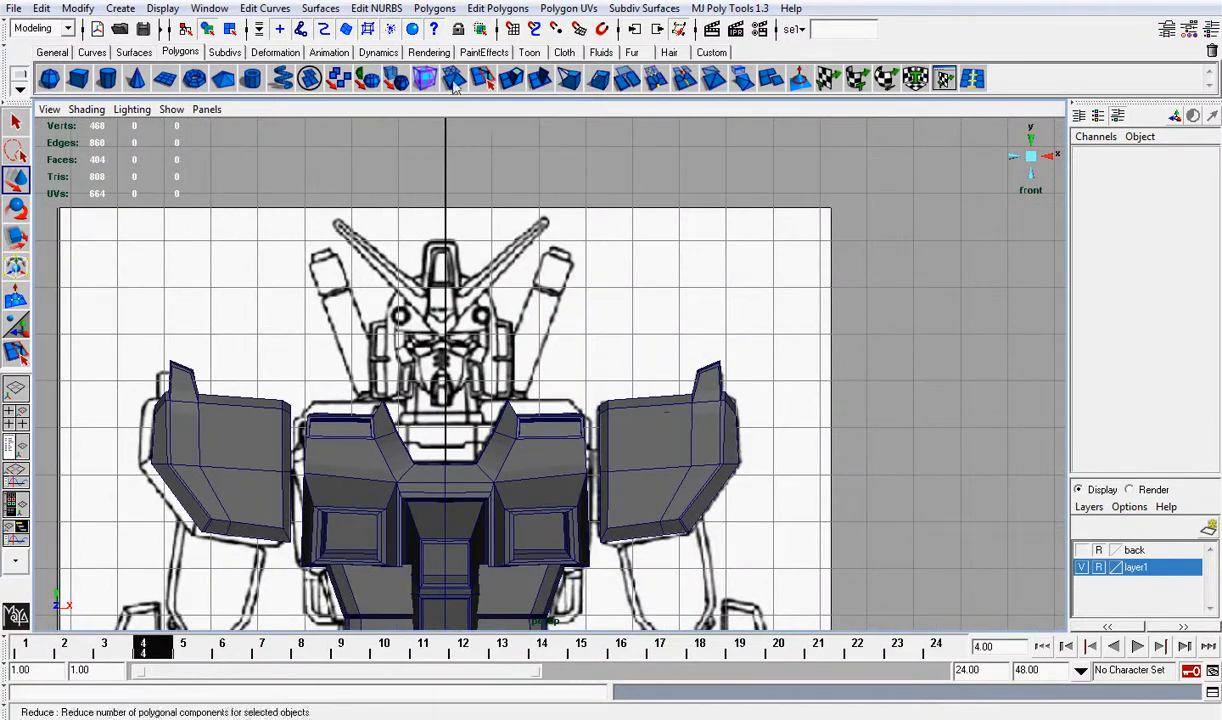
{"action": "left_click", "coordinate": [86, 109]}
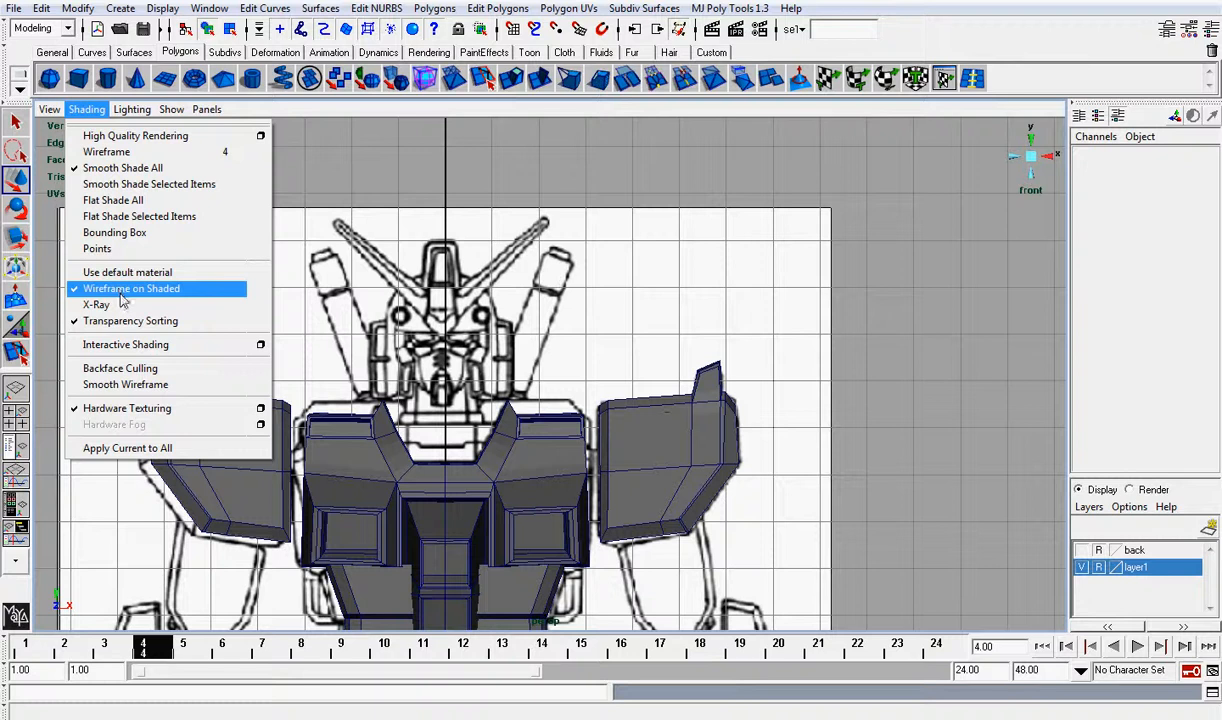
{"action": "left_click", "coordinate": [105, 304]}
{"action": "scroll", "coordinate": [740, 375], "scroll_direction": "up", "scroll_amount": 3}
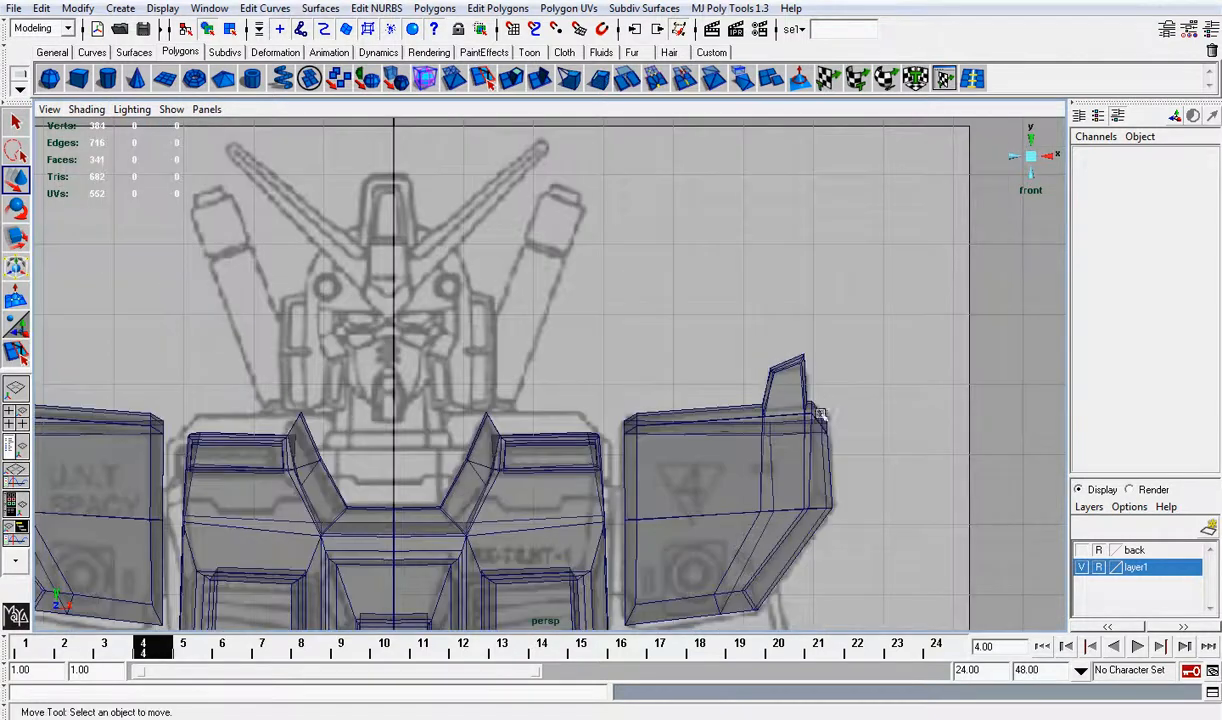
{"action": "scroll", "coordinate": [818, 363], "scroll_direction": "up", "scroll_amount": 2}
{"action": "scroll", "coordinate": [828, 376], "scroll_direction": "down", "scroll_amount": 2}
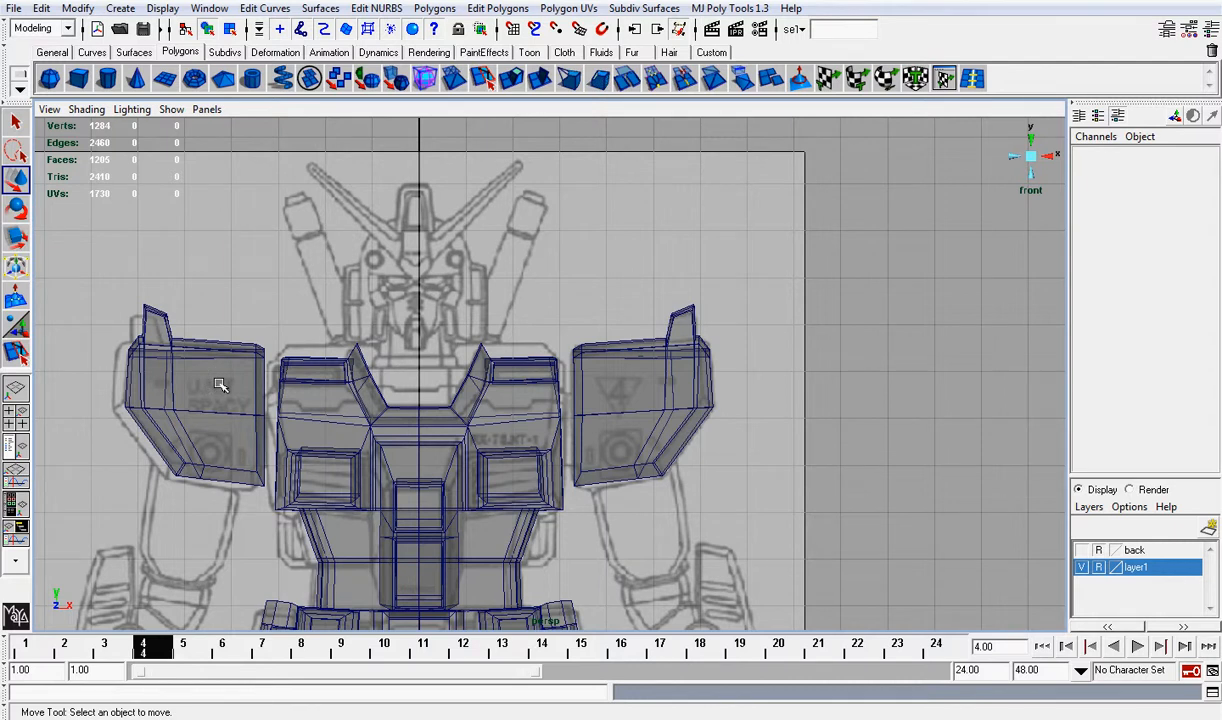
{"action": "middle_click_drag", "start_coordinate": [530, 467], "coordinate": [555, 420], "text": "alt"}
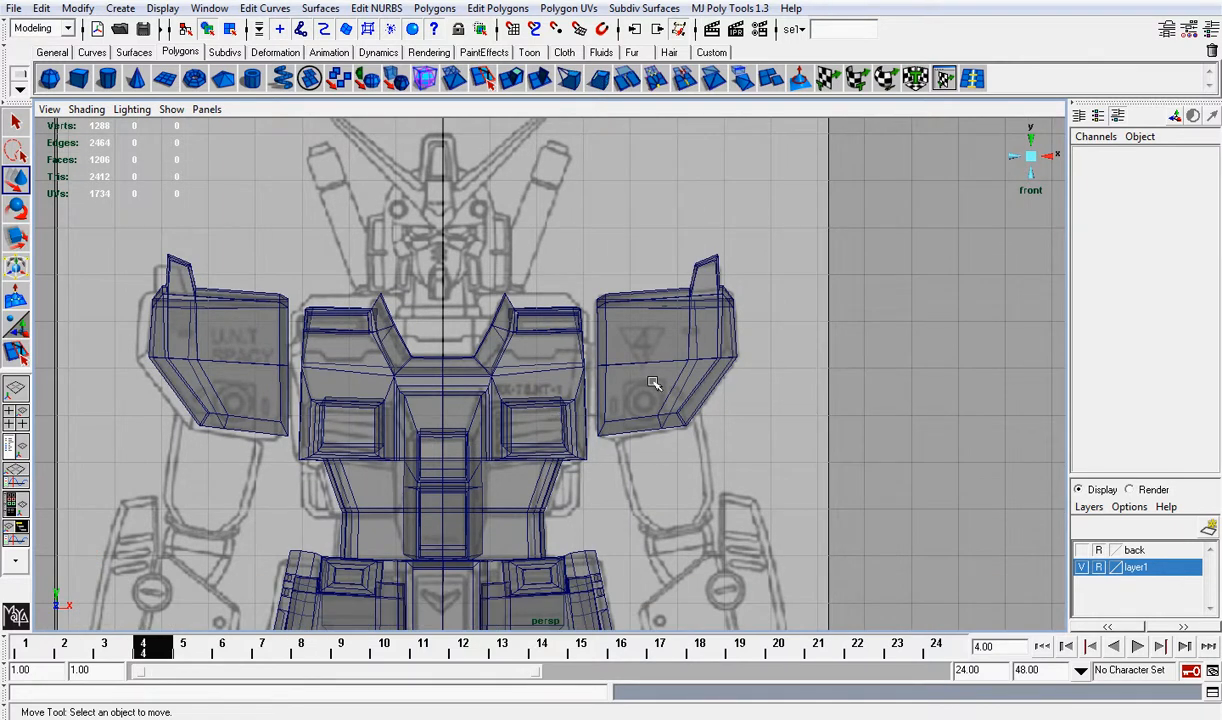
{"action": "scroll", "coordinate": [653, 382], "scroll_direction": "up", "scroll_amount": 3}
{"action": "middle_click_drag", "start_coordinate": [852, 357], "coordinate": [805, 292], "text": "alt"}
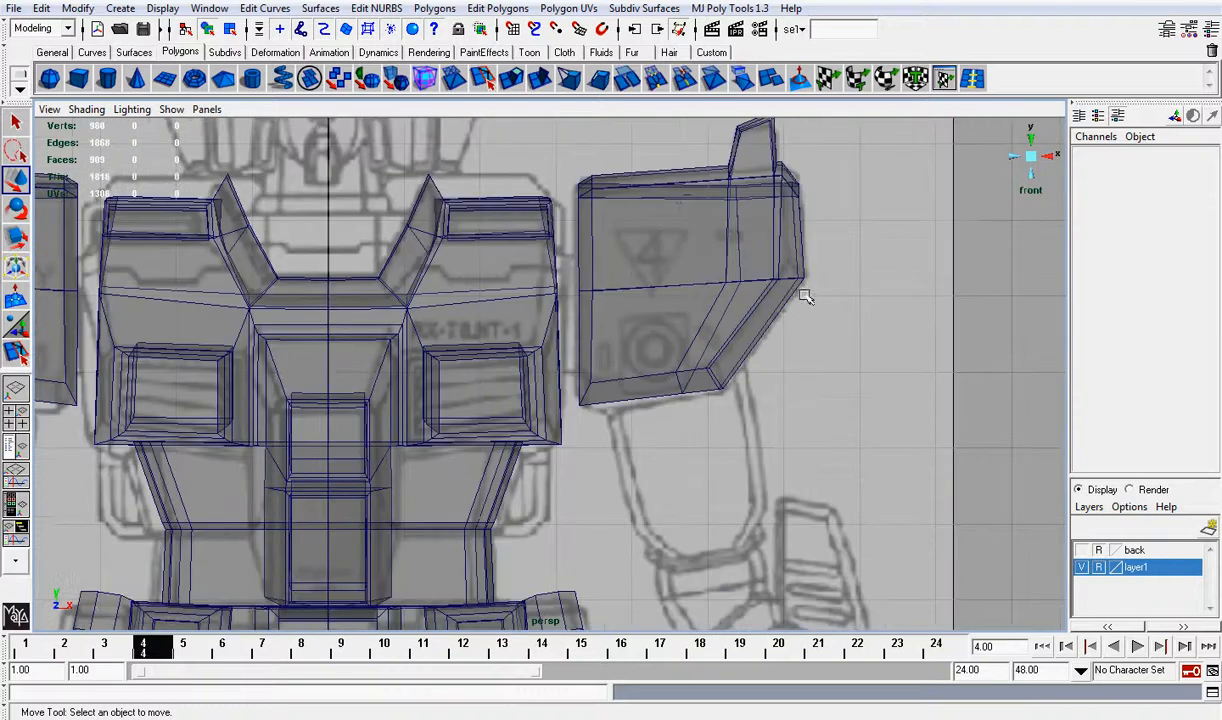
Step: Split the robot's left shoulder pad with two vertical edge rings, one on each side of the round emblem in the drawing
{"action": "left_click", "coordinate": [944, 78]}
{"action": "scroll", "coordinate": [665, 380], "scroll_direction": "up", "scroll_amount": 2}
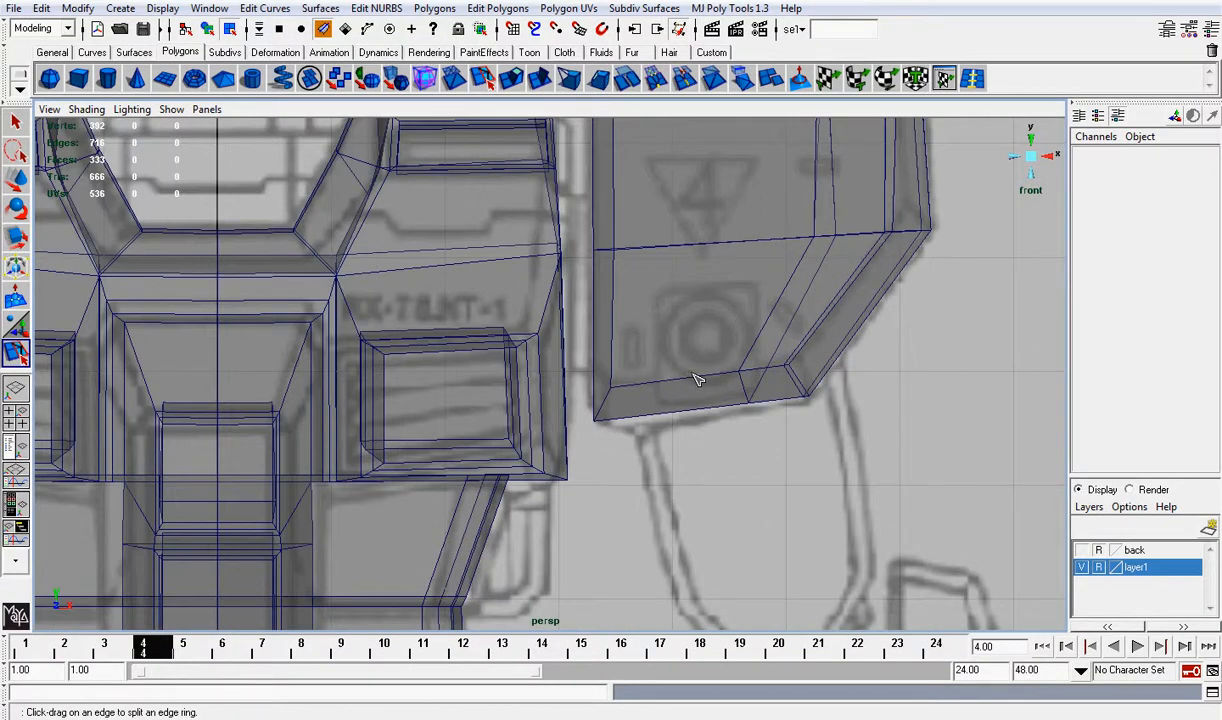
{"action": "left_click", "coordinate": [683, 383]}
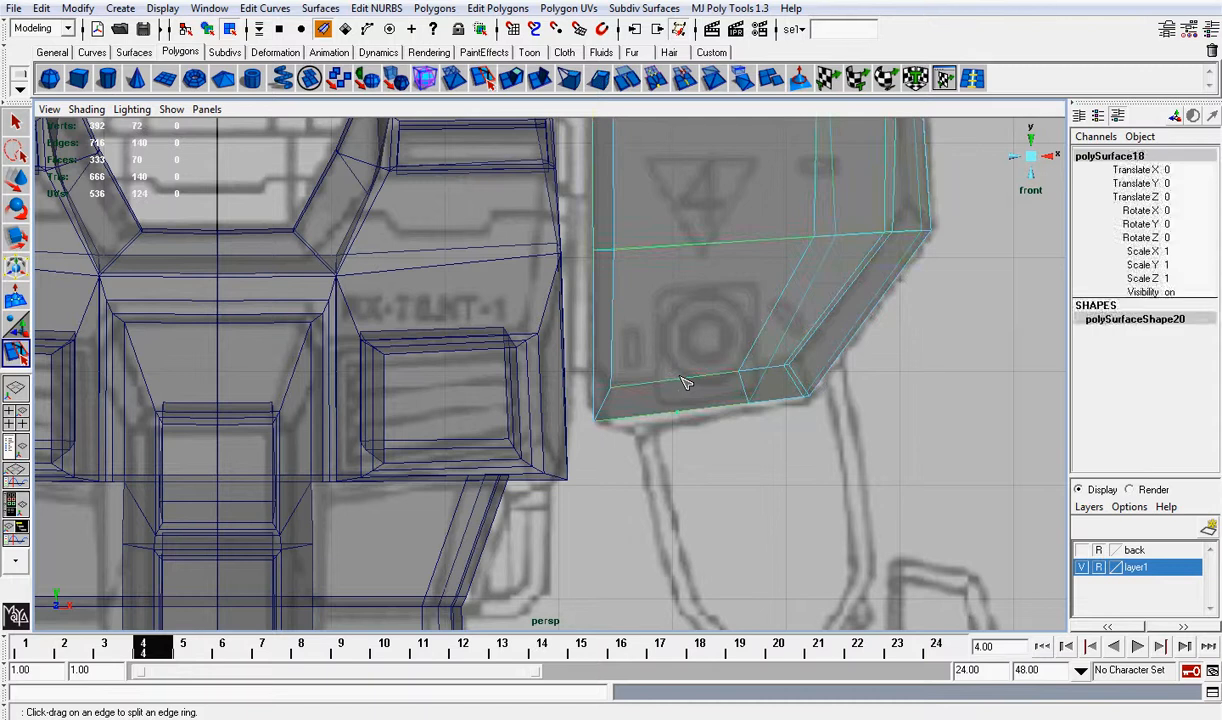
{"action": "left_click_drag", "start_coordinate": [683, 383], "coordinate": [663, 383]}
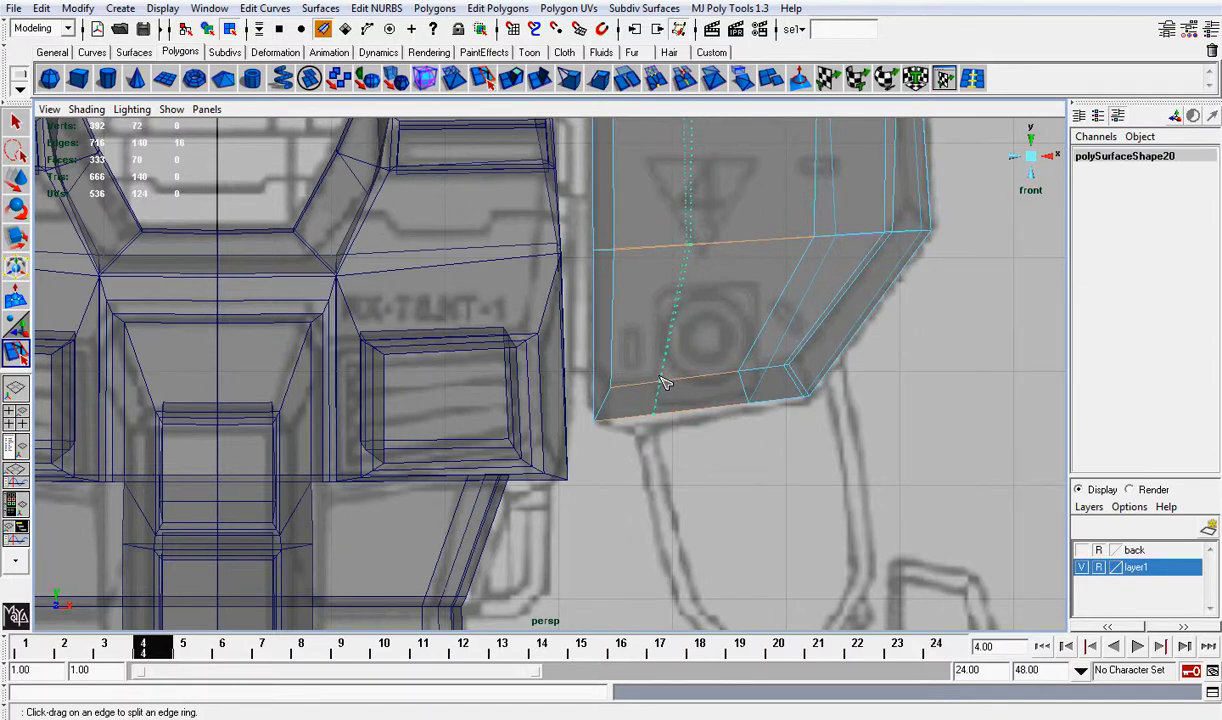
{"action": "left_click_drag", "start_coordinate": [663, 383], "coordinate": [658, 383]}
{"action": "left_click_drag", "start_coordinate": [651, 382], "coordinate": [655, 383]}
{"action": "left_click_drag", "start_coordinate": [729, 374], "coordinate": [730, 381]}
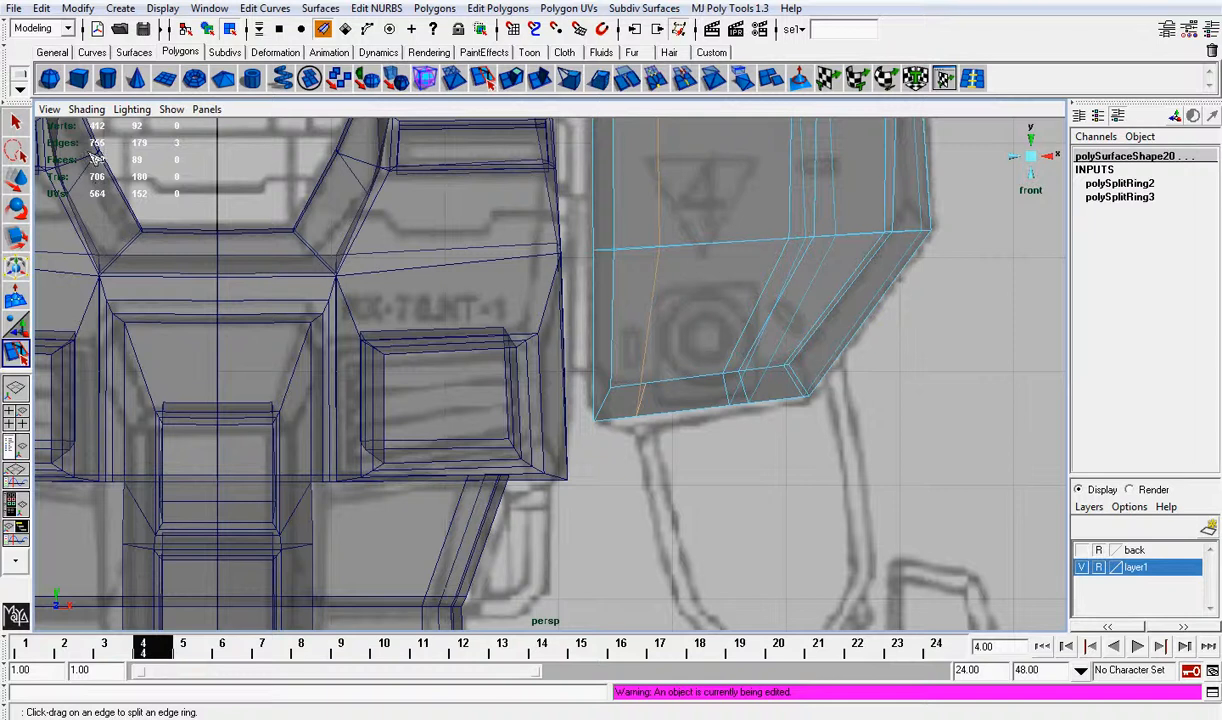
Step: Turn off X-Ray shading and split the left shoulder pad with another vertical edge ring just inward of its fin
{"action": "left_click", "coordinate": [84, 110]}
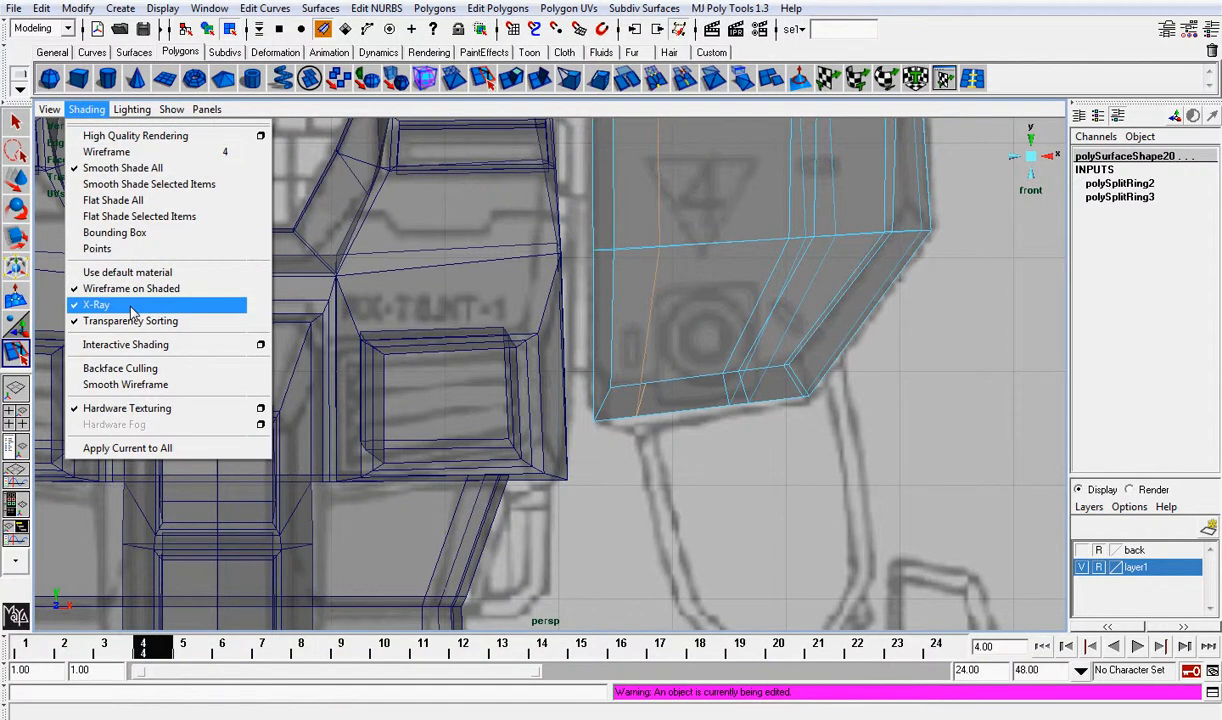
{"action": "left_click", "coordinate": [130, 305]}
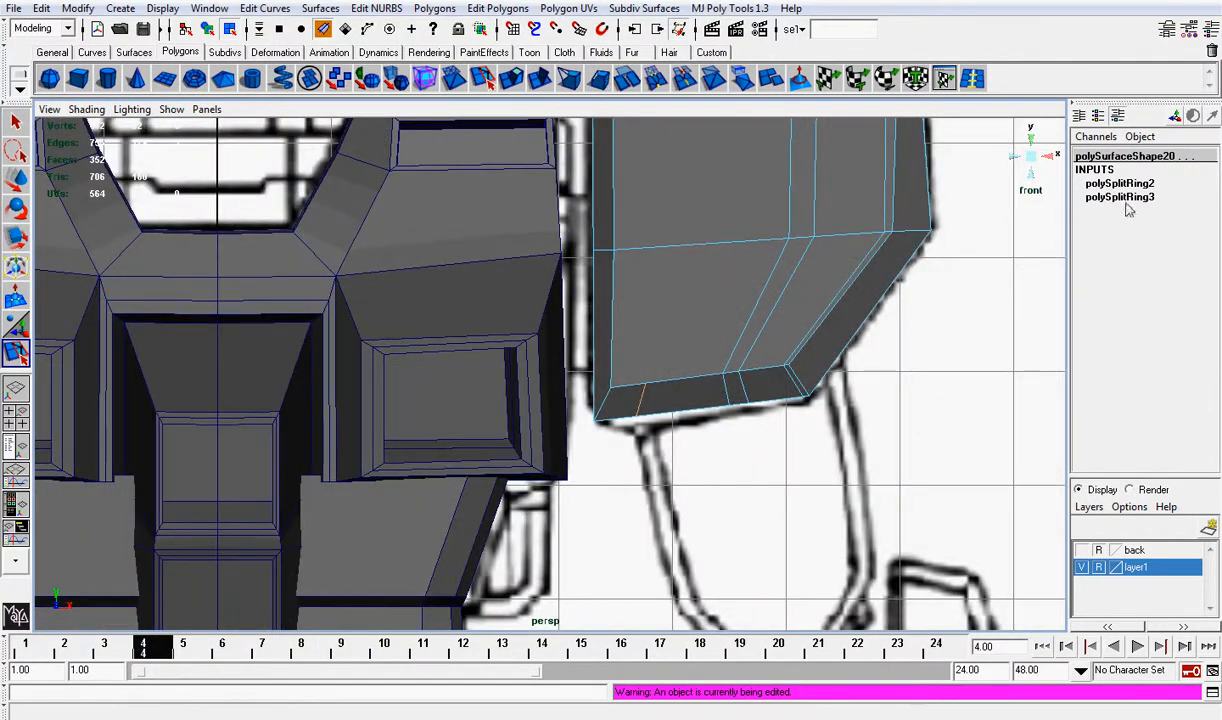
{"action": "left_click_drag", "start_coordinate": [560, 330], "coordinate": [655, 240], "text": "alt"}
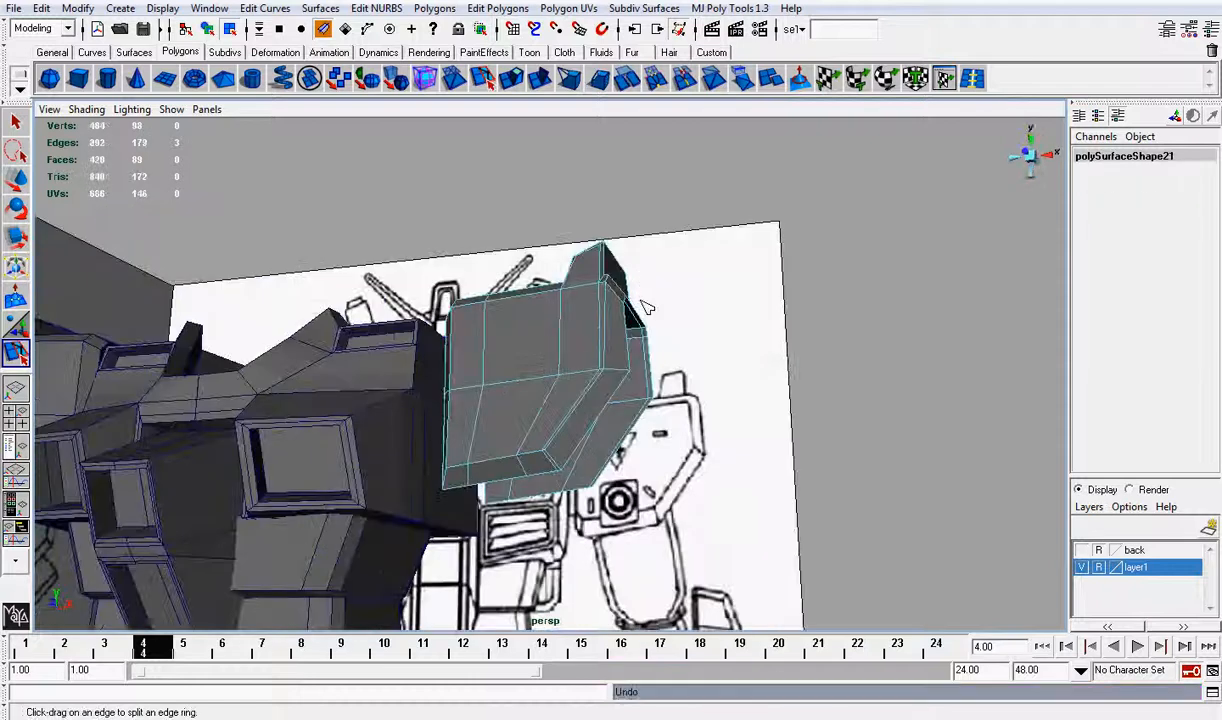
{"action": "left_click_drag", "start_coordinate": [619, 293], "coordinate": [617, 378], "text": "alt"}
{"action": "left_click", "coordinate": [812, 336]}
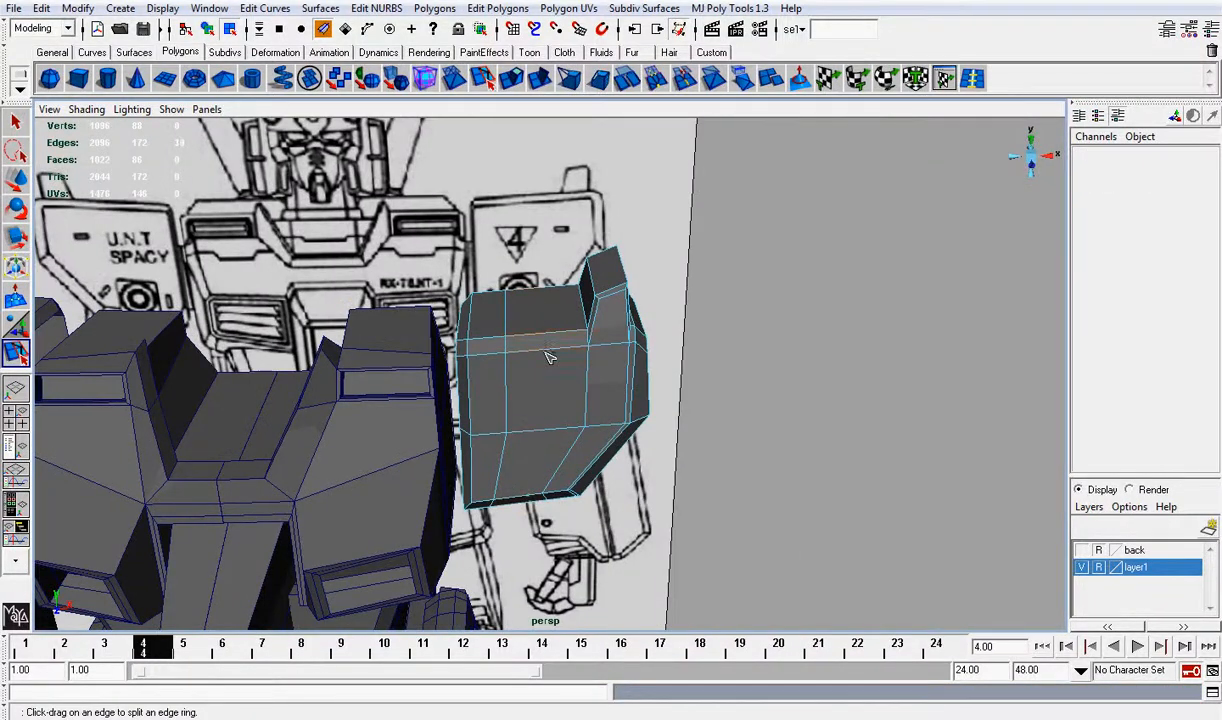
{"action": "left_click_drag", "start_coordinate": [548, 357], "coordinate": [585, 335]}
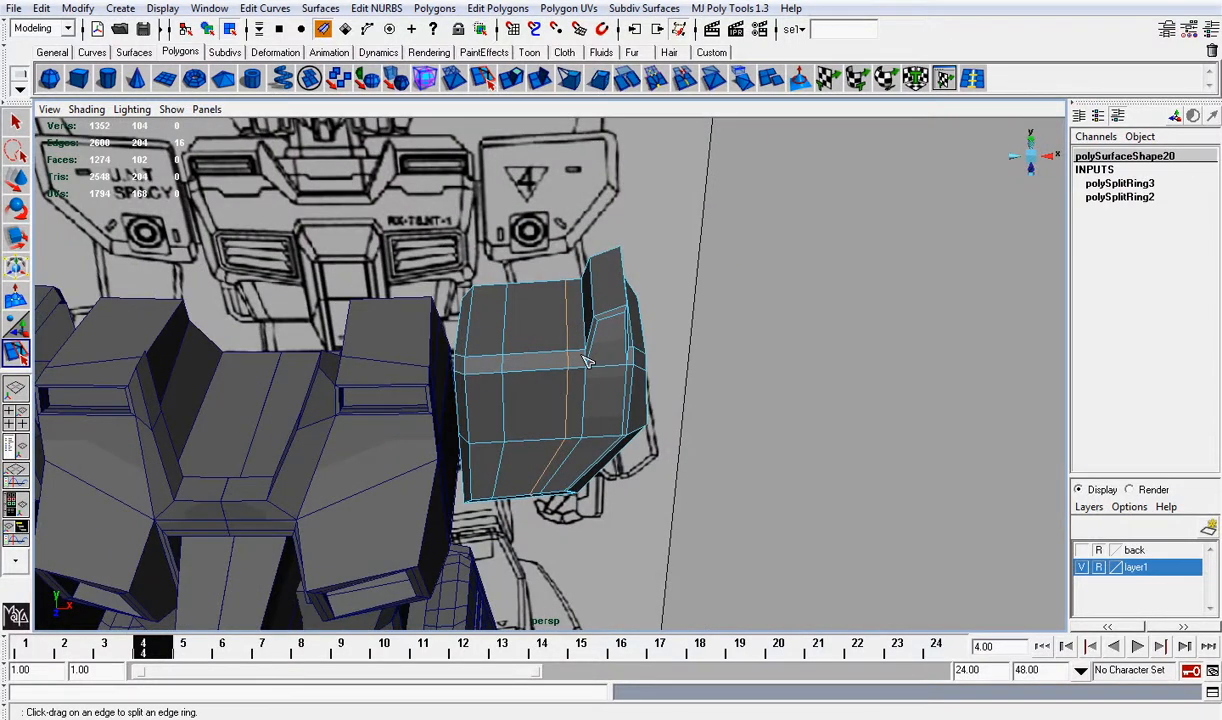
{"action": "left_click_drag", "start_coordinate": [578, 392], "coordinate": [643, 346], "text": "alt"}
Step: Extrude the pad's lower front face and the adjoining bottom face between the two edge loops inward by about 0.098 as a recess
{"action": "left_click", "coordinate": [16, 177]}
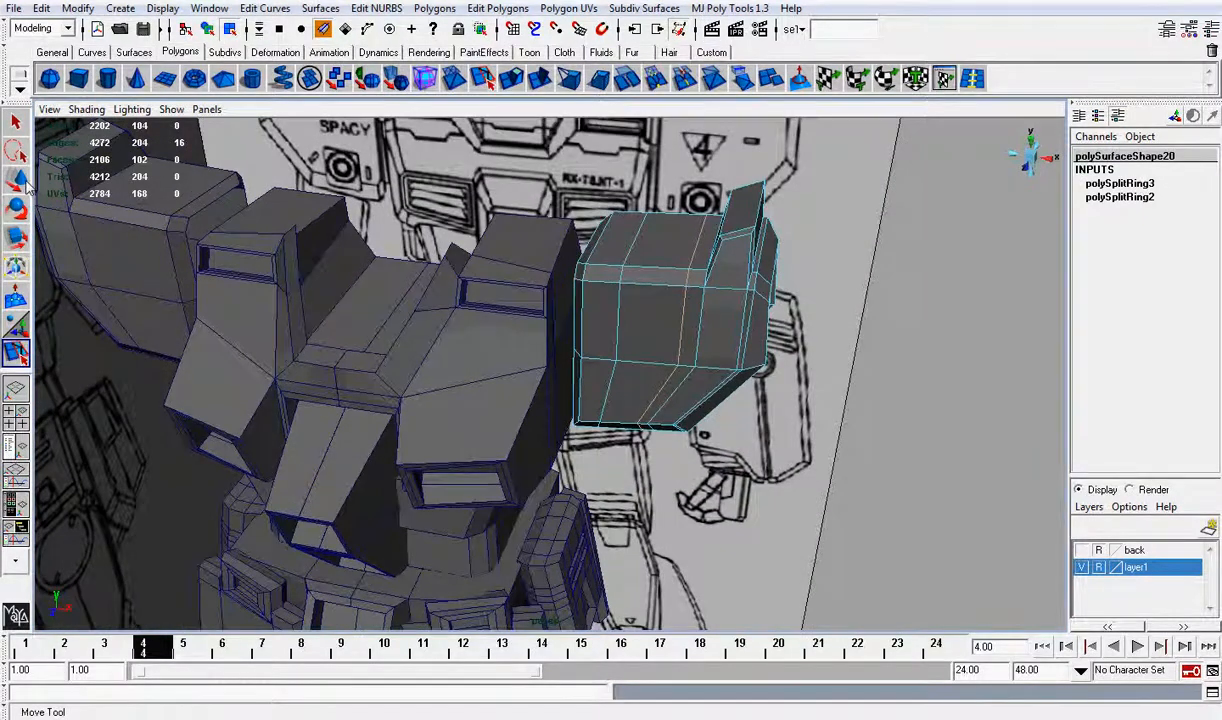
{"action": "left_click_drag", "start_coordinate": [530, 300], "coordinate": [682, 312], "text": "alt"}
{"action": "right_click_drag", "start_coordinate": [698, 350], "coordinate": [697, 395]}
{"action": "left_click", "coordinate": [703, 354]}
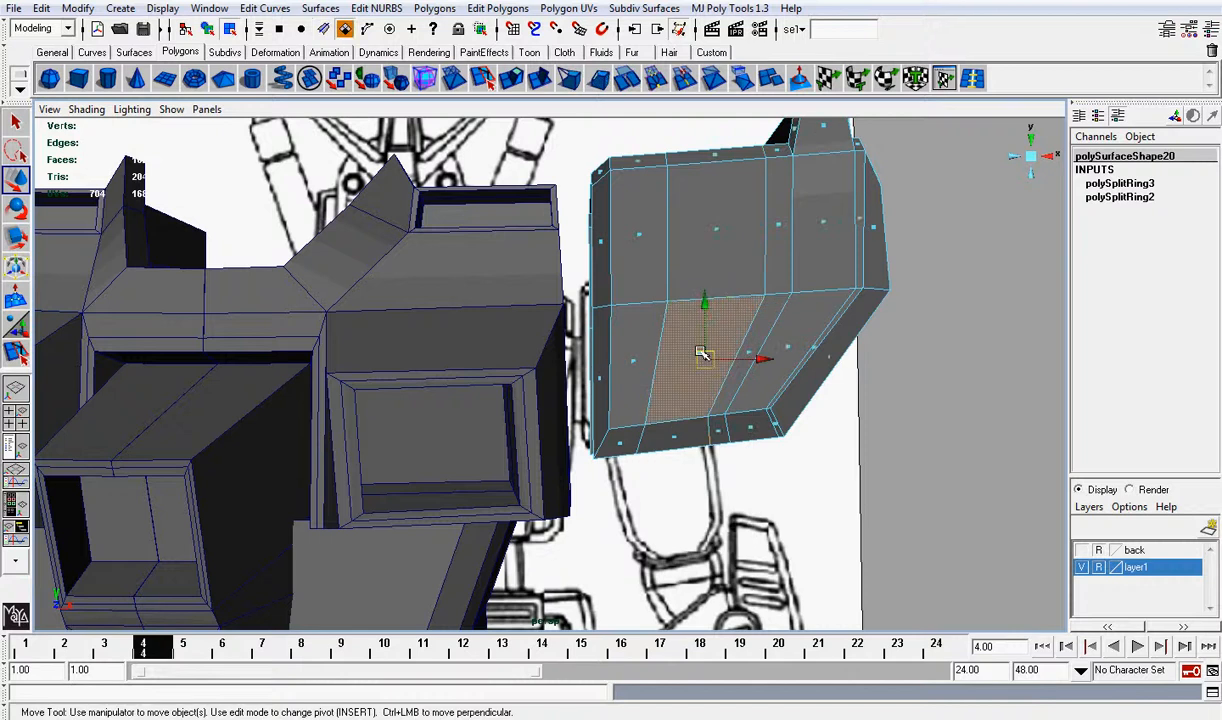
{"action": "left_click", "coordinate": [675, 429], "text": "shift"}
{"action": "key", "text": "z"}
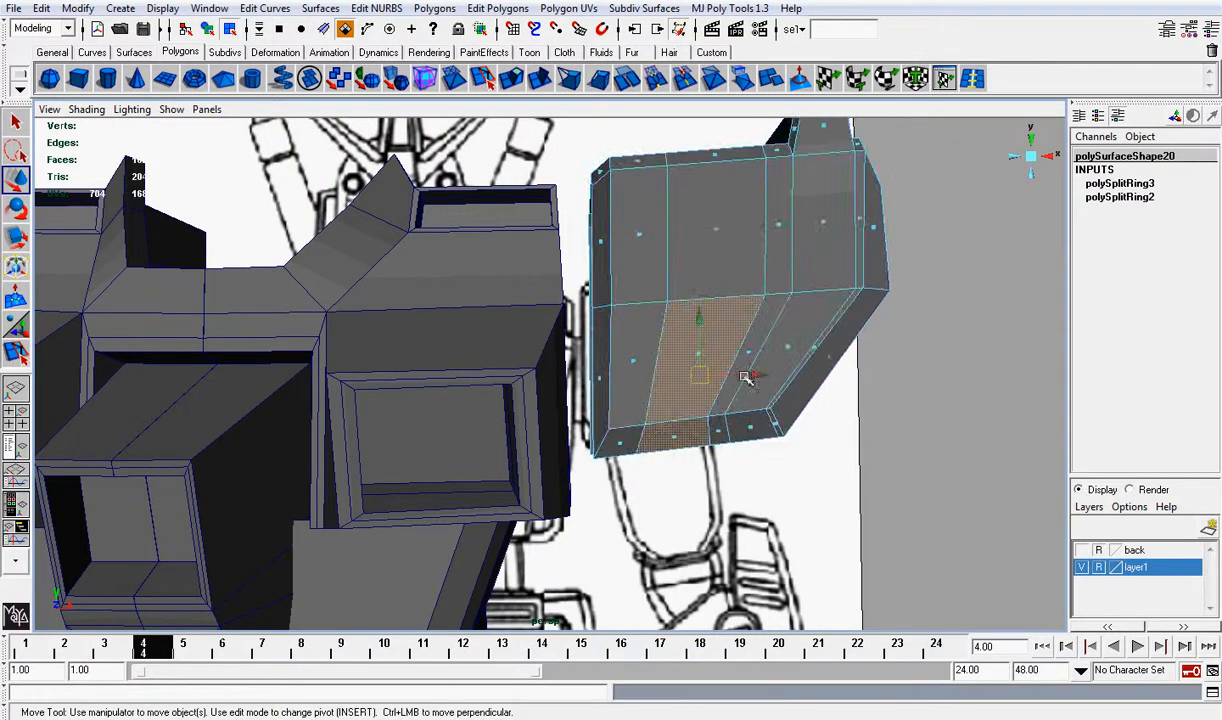
{"action": "left_click", "coordinate": [484, 77]}
{"action": "left_click_drag", "start_coordinate": [692, 370], "coordinate": [718, 358], "text": "alt"}
{"action": "scroll", "coordinate": [712, 330], "scroll_direction": "up", "scroll_amount": 5}
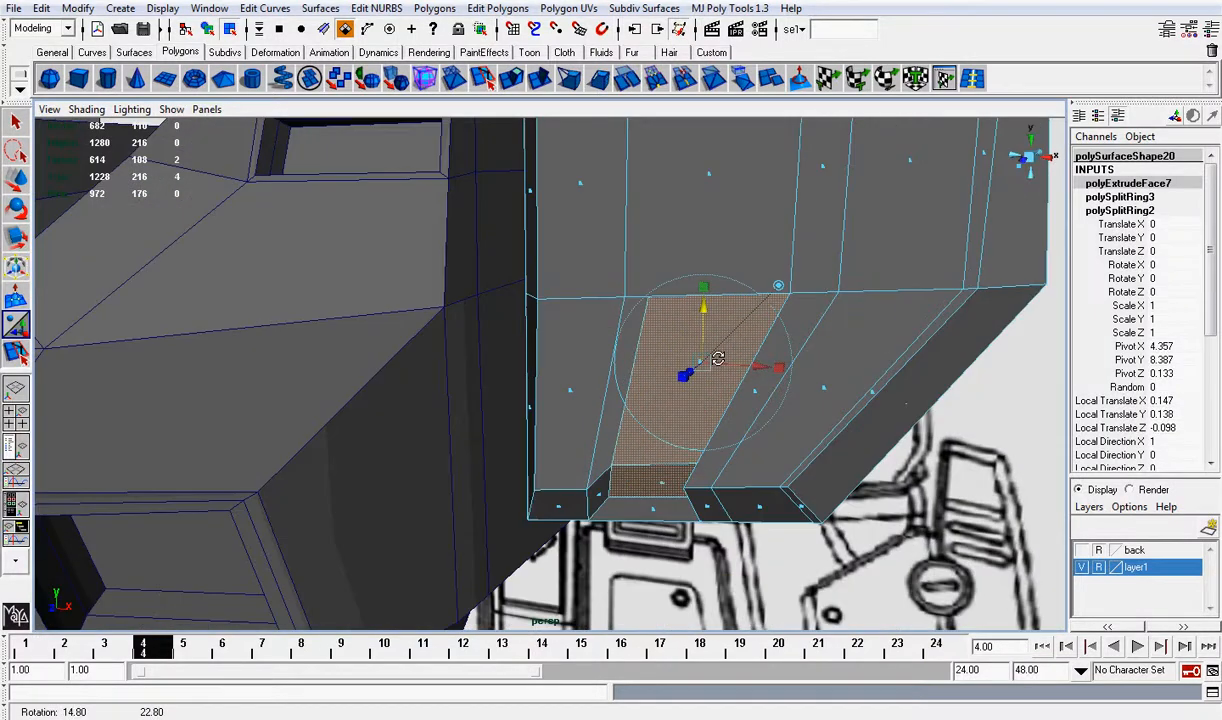
Step: Try to reposition the inner top edge of the shoulder pad's recess, then undo the moves
{"action": "right_click_drag", "start_coordinate": [768, 246], "coordinate": [738, 256]}
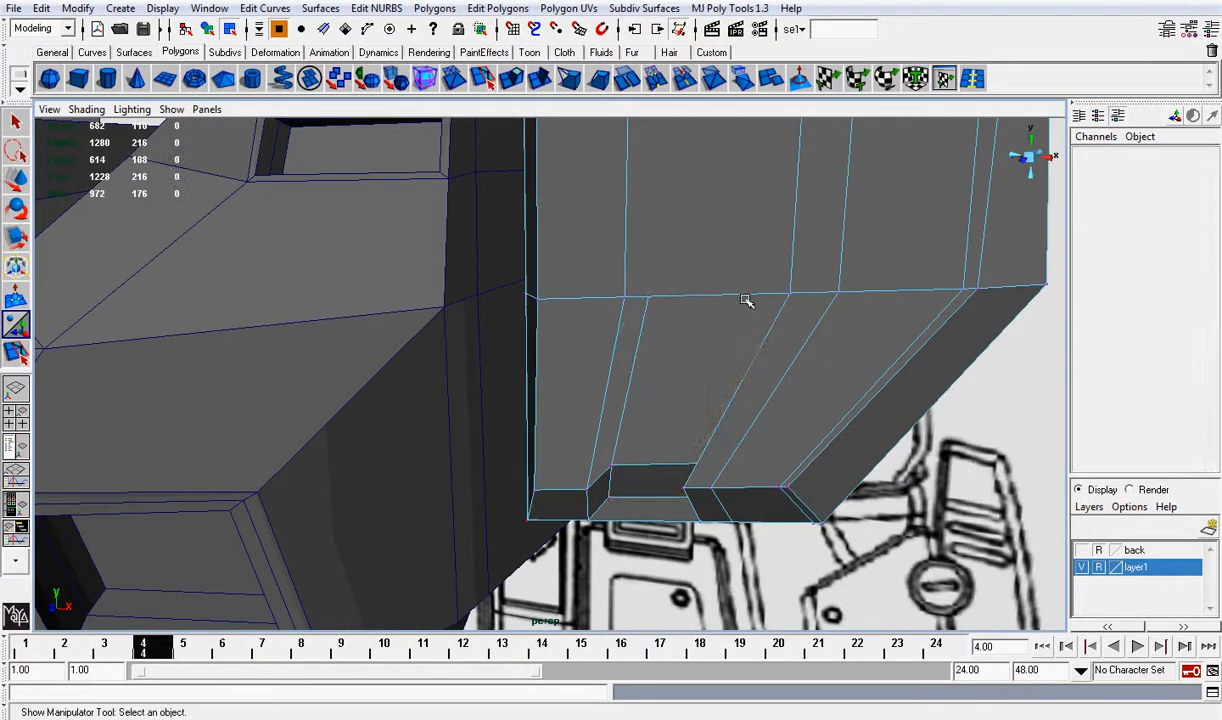
{"action": "key", "text": "w"}
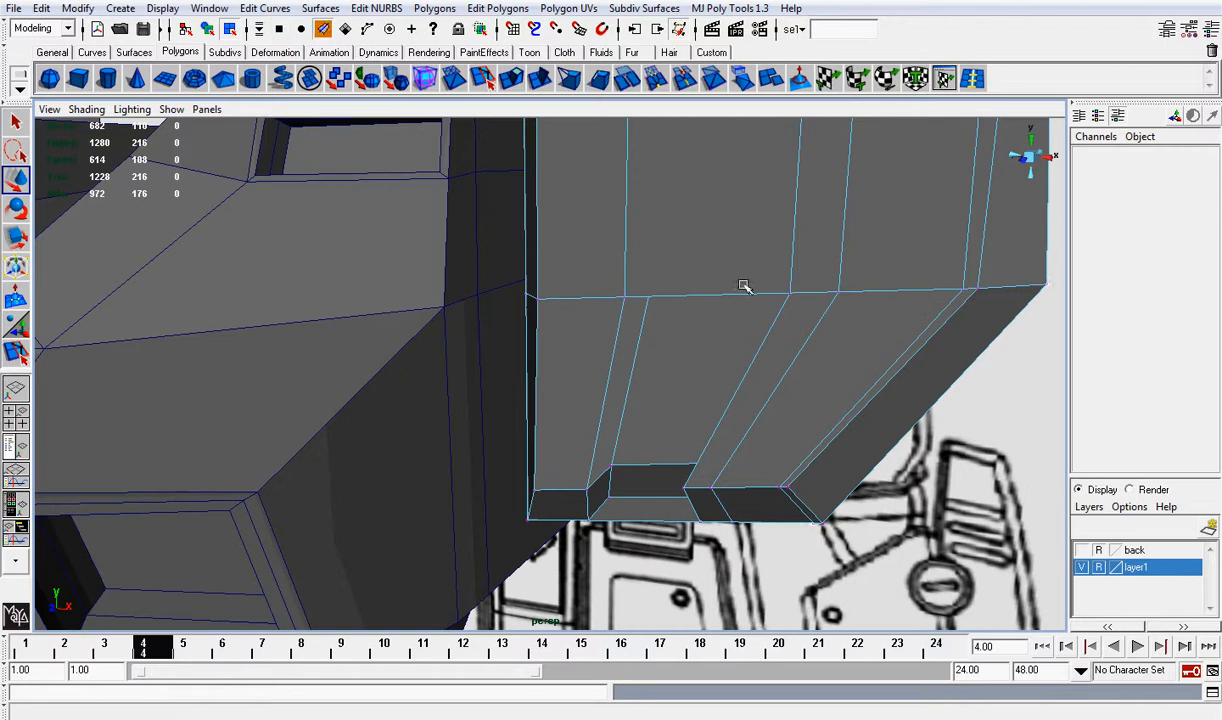
{"action": "left_click", "coordinate": [747, 295]}
{"action": "left_click_drag", "start_coordinate": [716, 249], "coordinate": [750, 257]}
{"action": "key", "text": "ctrl+z"}
{"action": "scroll", "coordinate": [700, 188], "scroll_direction": "down", "scroll_amount": 5}
{"action": "right_click_drag", "start_coordinate": [750, 257], "coordinate": [919, 368], "text": "alt"}
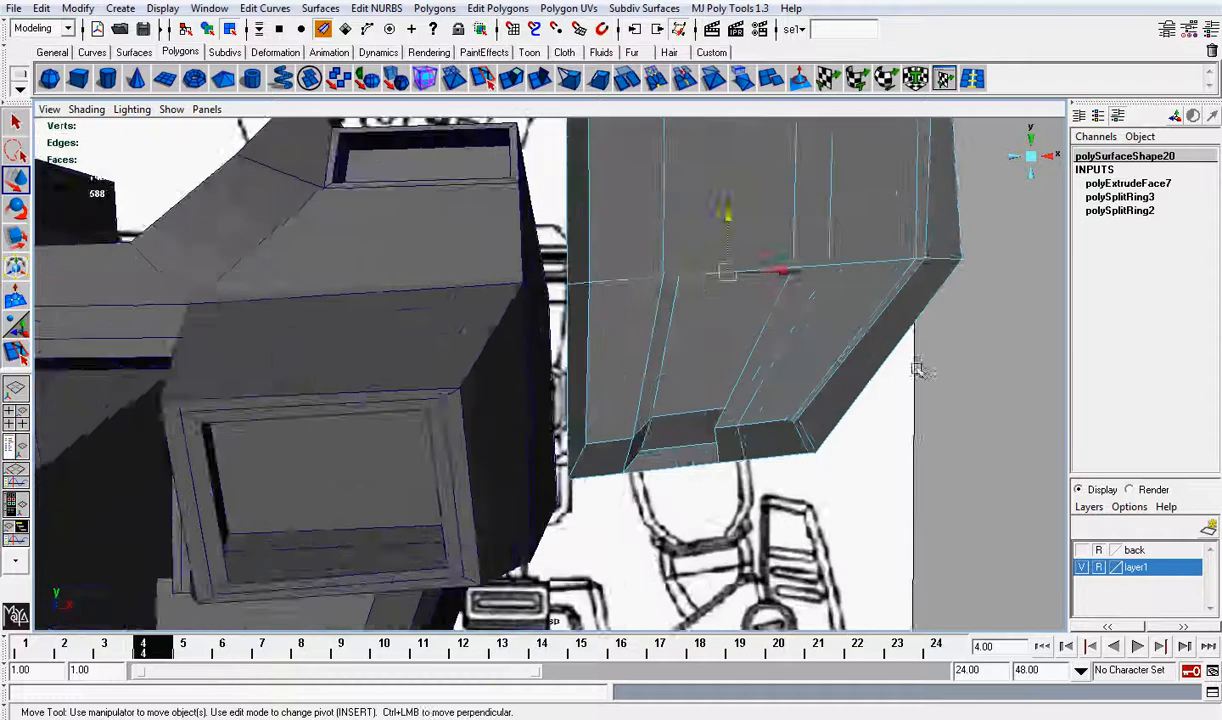
{"action": "left_click", "coordinate": [875, 342]}
{"action": "left_click_drag", "start_coordinate": [875, 342], "coordinate": [731, 273], "text": "alt"}
{"action": "left_click", "coordinate": [718, 204]}
{"action": "left_click_drag", "start_coordinate": [695, 198], "coordinate": [725, 175]}
{"action": "key", "text": "ctrl+z"}
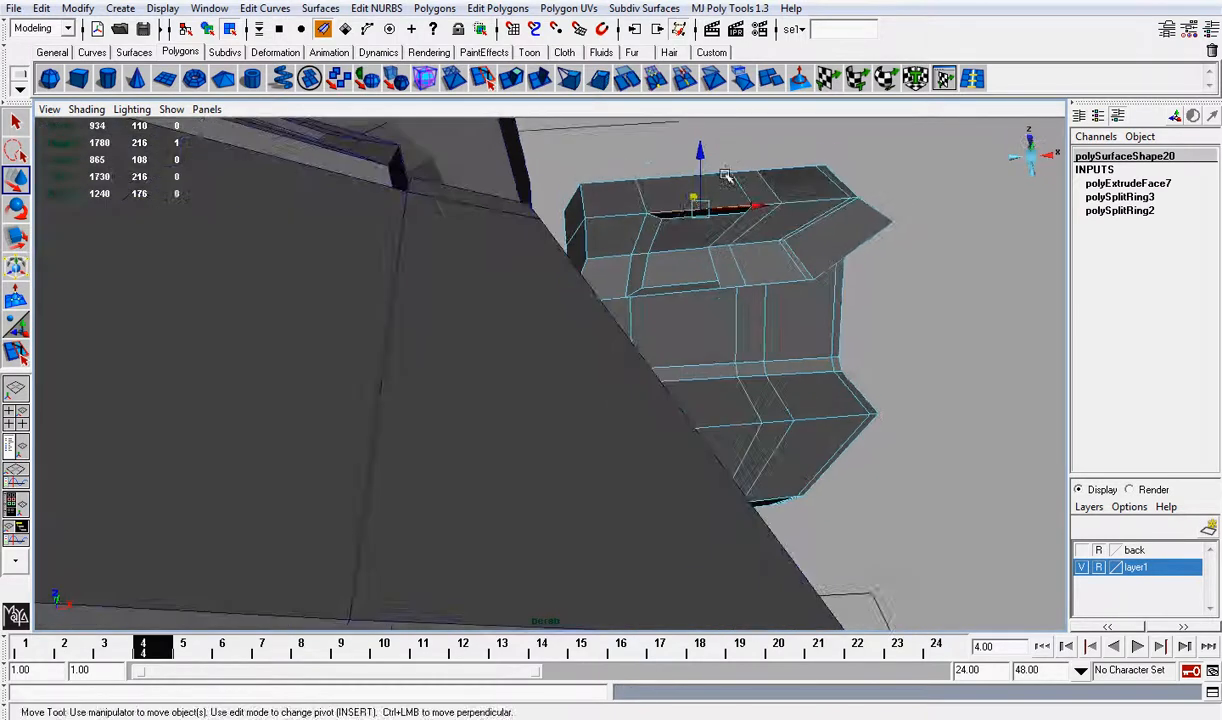
Step: Move the recess's inner top edge down so that the recess gets a sloped upper wall
{"action": "mouse_move", "coordinate": [676, 224]}
{"action": "left_mouse_down", "text": "alt"}
{"action": "mouse_move", "coordinate": [731, 245]}
{"action": "mouse_move", "coordinate": [714, 250]}
{"action": "left_mouse_up", "text": "alt"}
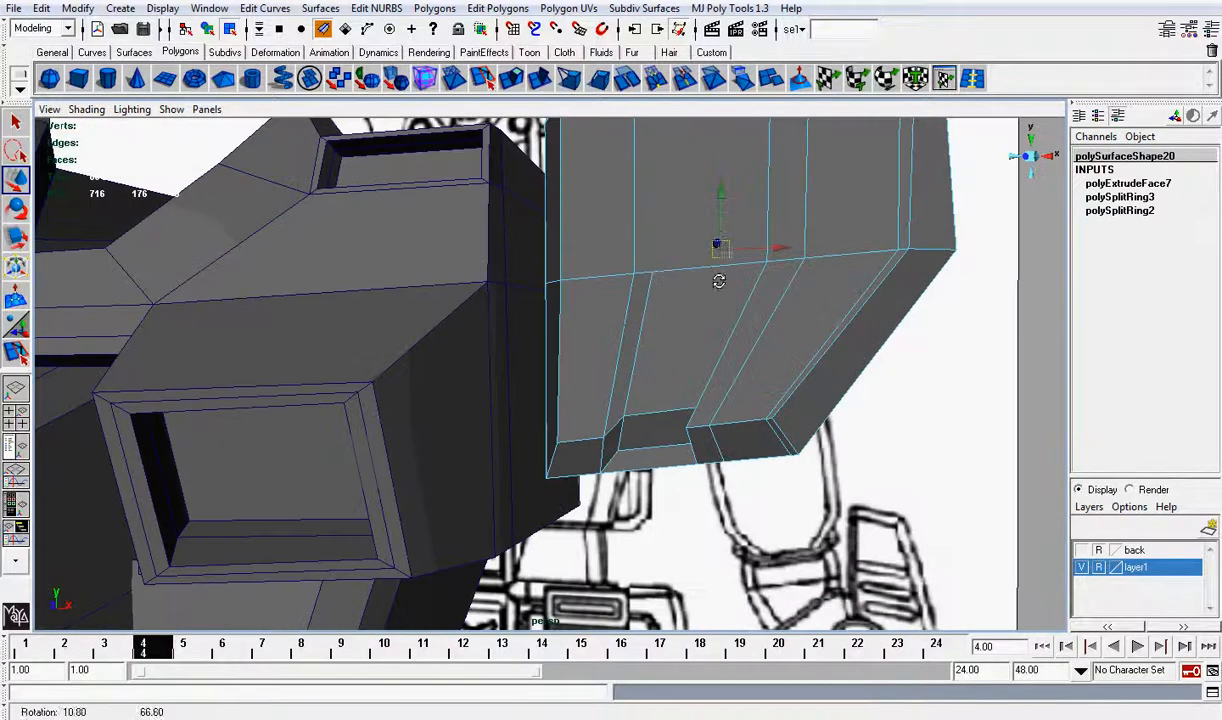
{"action": "mouse_move", "coordinate": [747, 189]}
{"action": "left_mouse_down", "text": "alt"}
{"action": "mouse_move", "coordinate": [715, 251]}
{"action": "mouse_move", "coordinate": [758, 292]}
{"action": "mouse_move", "coordinate": [750, 251]}
{"action": "mouse_move", "coordinate": [714, 227]}
{"action": "mouse_move", "coordinate": [686, 302]}
{"action": "left_mouse_up", "text": "alt"}
{"action": "left_click", "coordinate": [647, 327]}
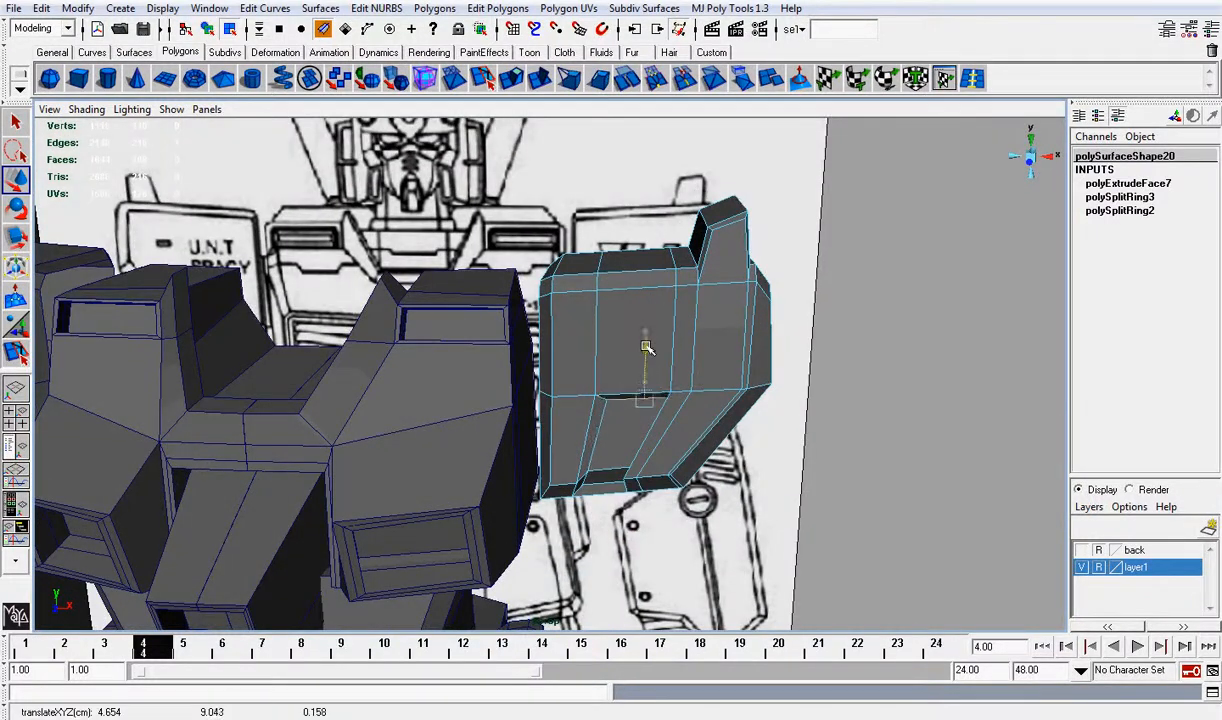
{"action": "right_click_drag", "start_coordinate": [646, 352], "coordinate": [665, 360], "text": "alt"}
{"action": "middle_click_drag", "start_coordinate": [665, 360], "coordinate": [662, 294], "text": "alt"}
{"action": "left_click_drag", "start_coordinate": [734, 297], "coordinate": [663, 404], "text": "alt"}
Step: Return to object selection and hide every robot part except the shoulder pad with the recess
{"action": "scroll", "coordinate": [630, 370], "scroll_direction": "down", "scroll_amount": 8}
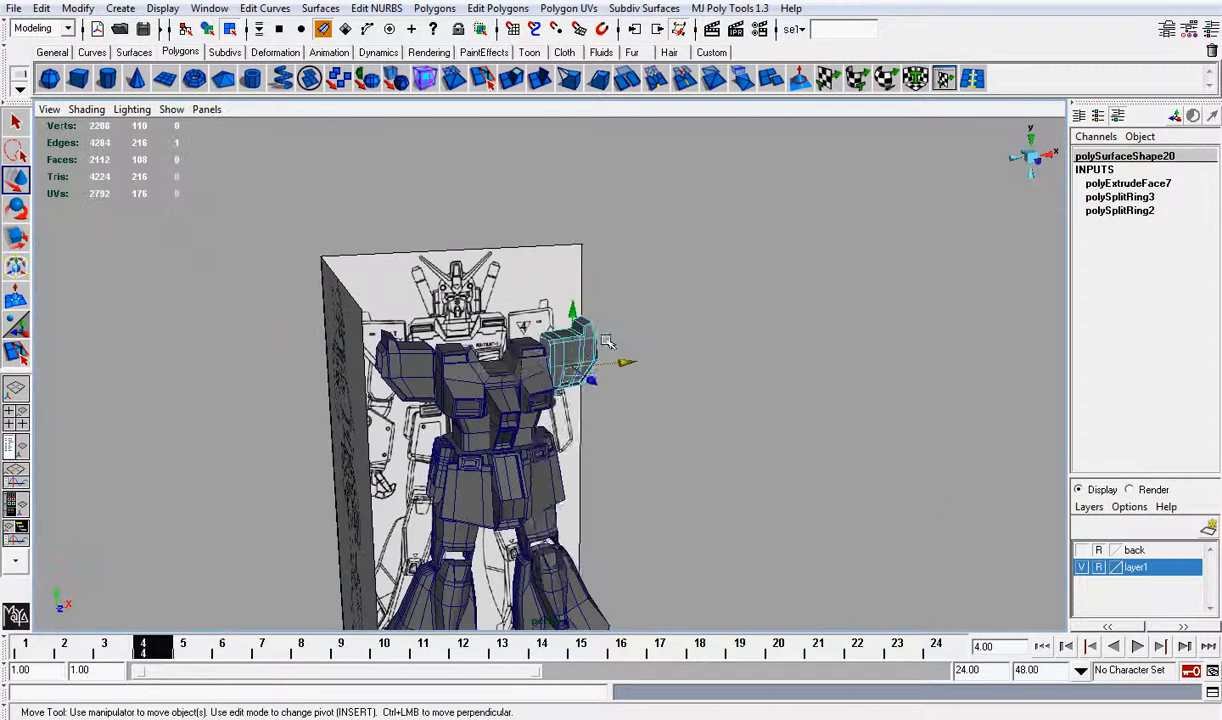
{"action": "right_click_drag", "start_coordinate": [588, 343], "coordinate": [655, 319]}
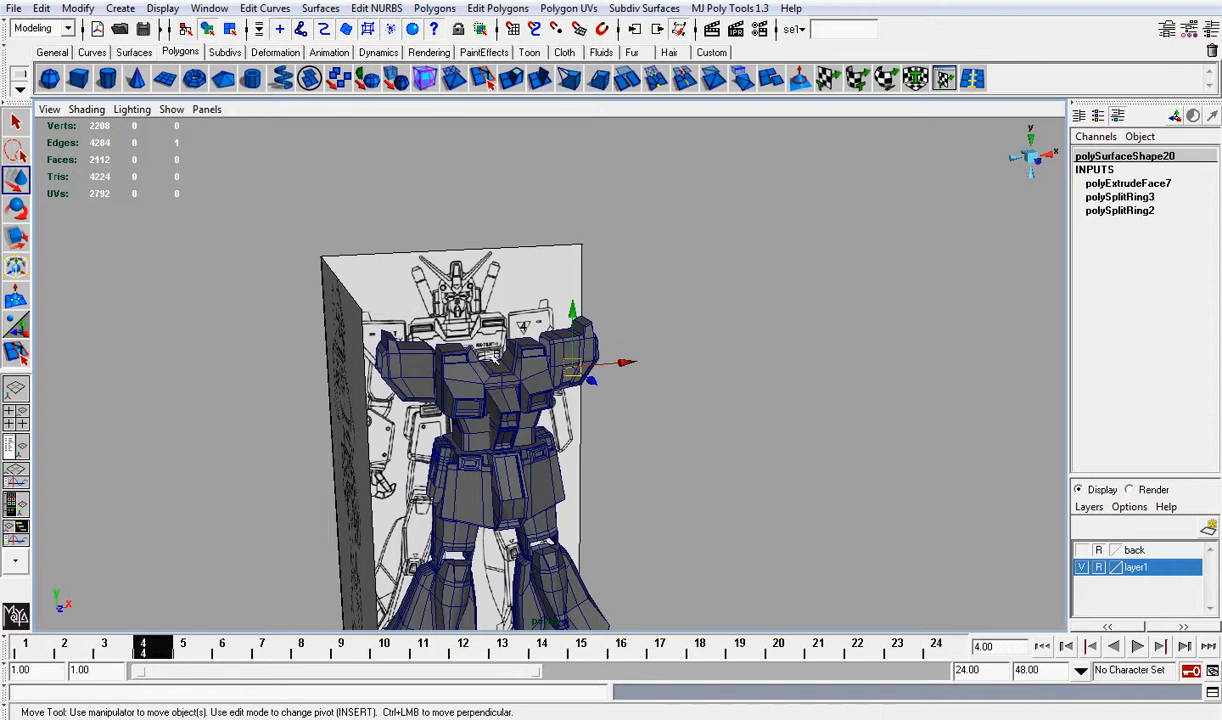
{"action": "left_click", "coordinate": [577, 336]}
{"action": "left_click", "coordinate": [405, 362]}
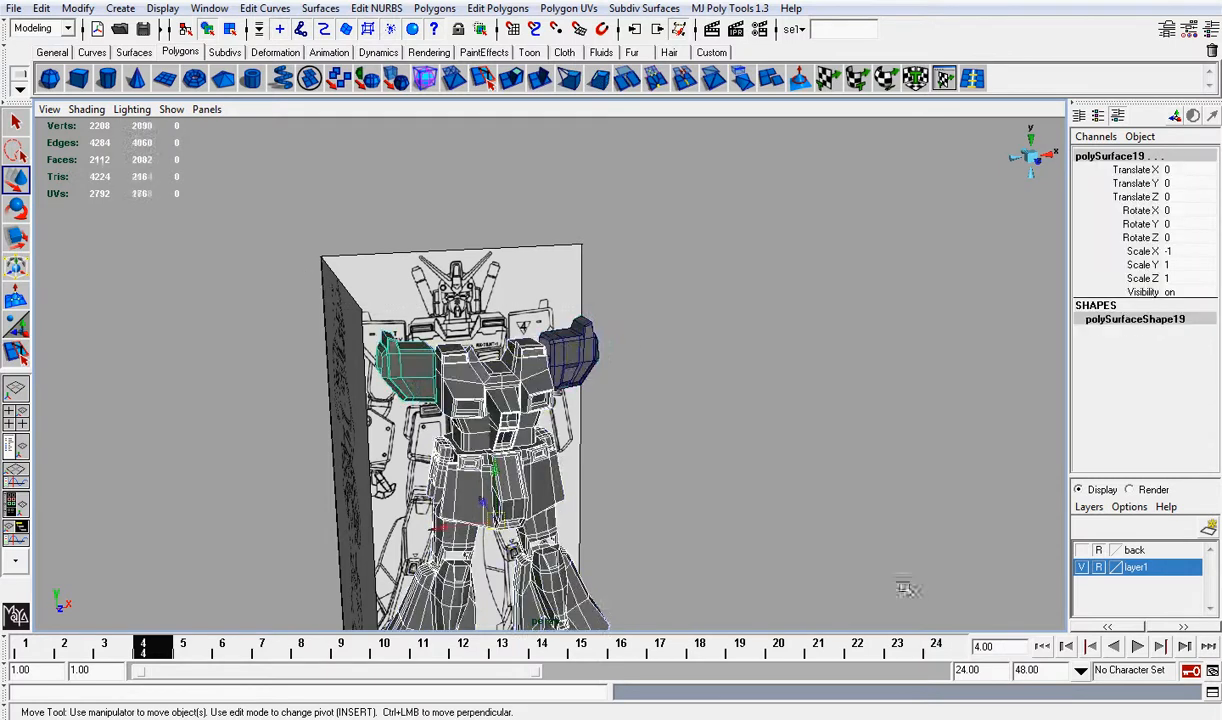
{"action": "key", "text": "ctrl+h"}
Step: Move the recess's inner edge on the outer side toward the robot's body to give that recess wall a slope
{"action": "scroll", "coordinate": [660, 350], "scroll_direction": "up", "scroll_amount": 8}
{"action": "mouse_move", "coordinate": [652, 325]}
{"action": "left_mouse_down", "text": "alt"}
{"action": "mouse_move", "coordinate": [777, 300]}
{"action": "mouse_move", "coordinate": [693, 292]}
{"action": "mouse_move", "coordinate": [810, 303]}
{"action": "mouse_move", "coordinate": [707, 297]}
{"action": "left_mouse_up", "text": "alt"}
{"action": "scroll", "coordinate": [810, 303], "scroll_direction": "up", "scroll_amount": 6}
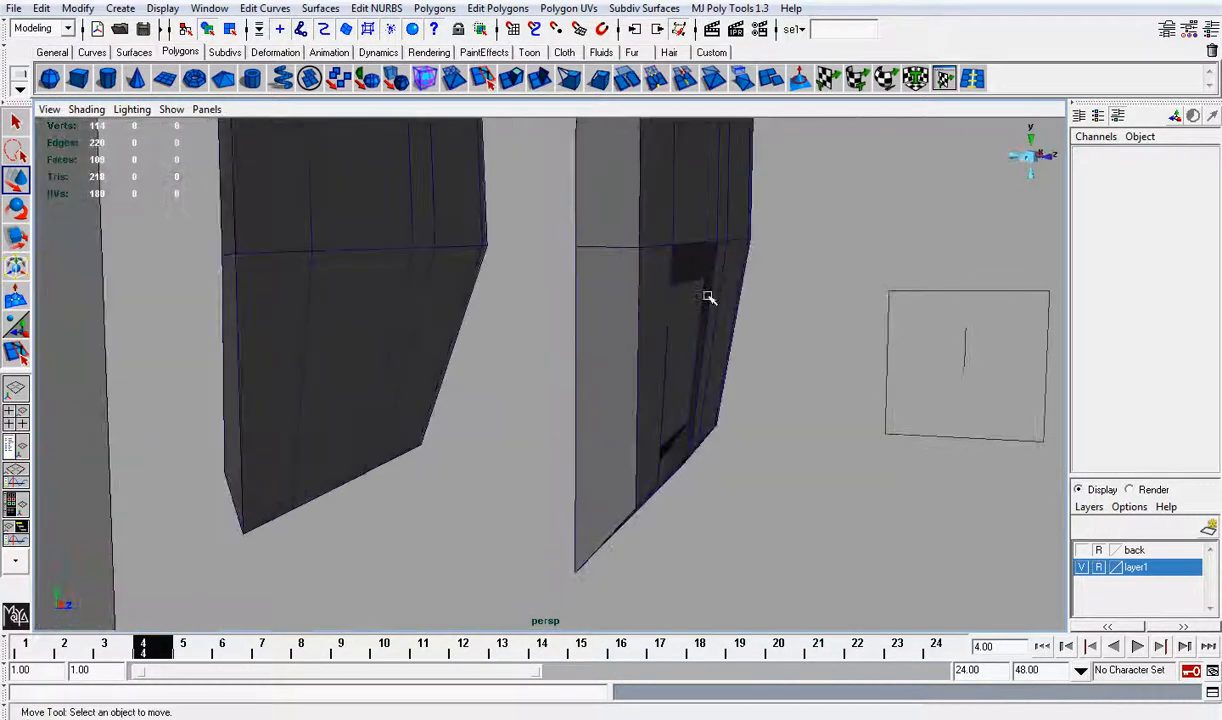
{"action": "right_click", "coordinate": [695, 292]}
{"action": "right_click_drag", "start_coordinate": [695, 292], "coordinate": [700, 255]}
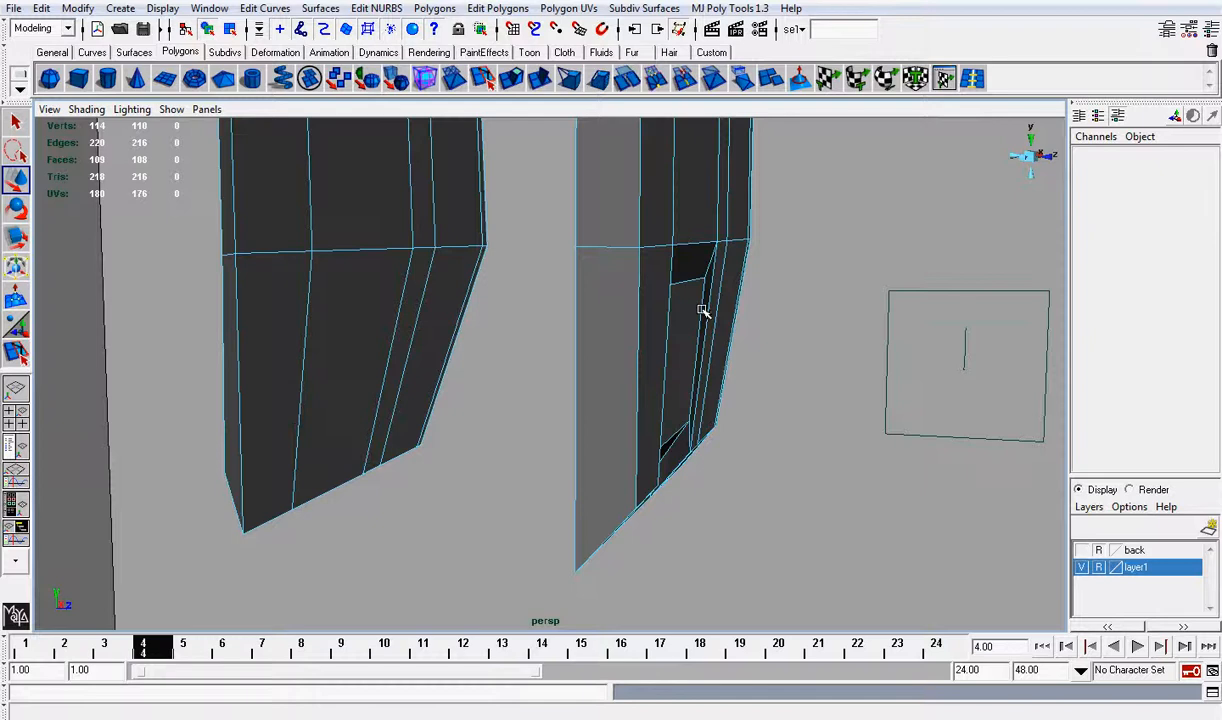
{"action": "left_click", "coordinate": [703, 312]}
{"action": "left_click_drag", "start_coordinate": [756, 316], "coordinate": [675, 346], "text": "alt"}
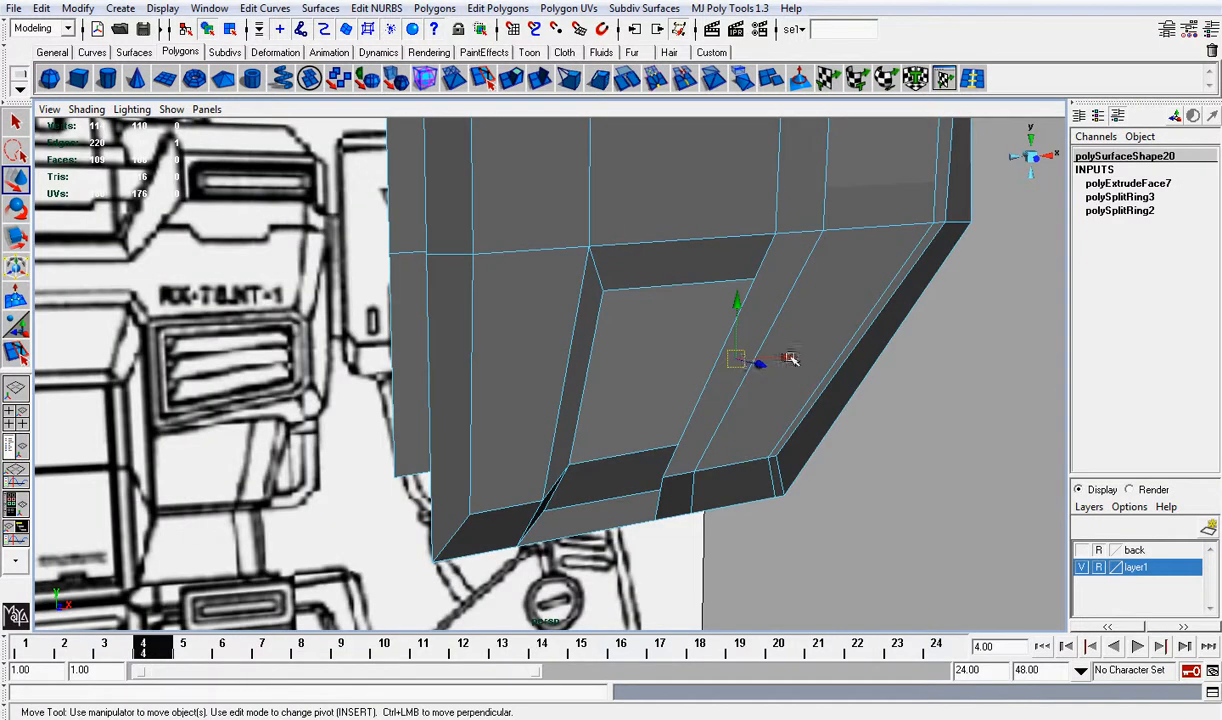
{"action": "left_click_drag", "start_coordinate": [790, 358], "coordinate": [732, 347]}
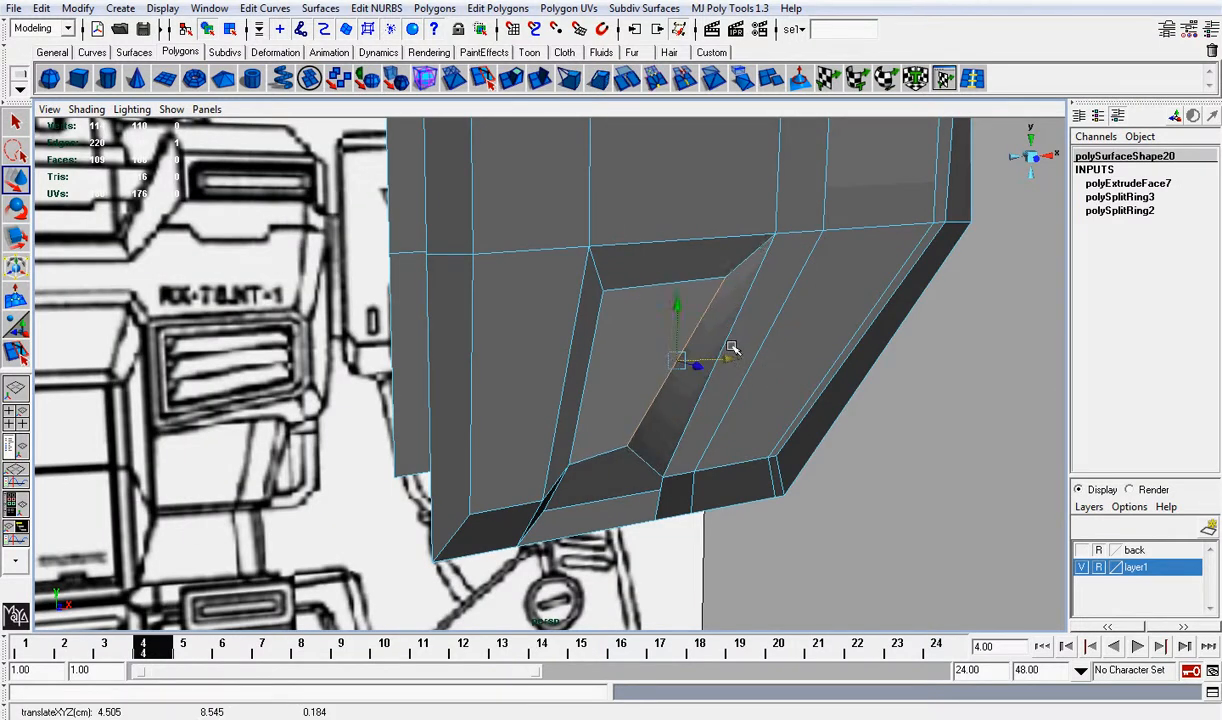
Step: In the front view, move the recess floor's upper outer vertex toward the body and slightly down to level its top edge
{"action": "left_click", "coordinate": [1032, 158]}
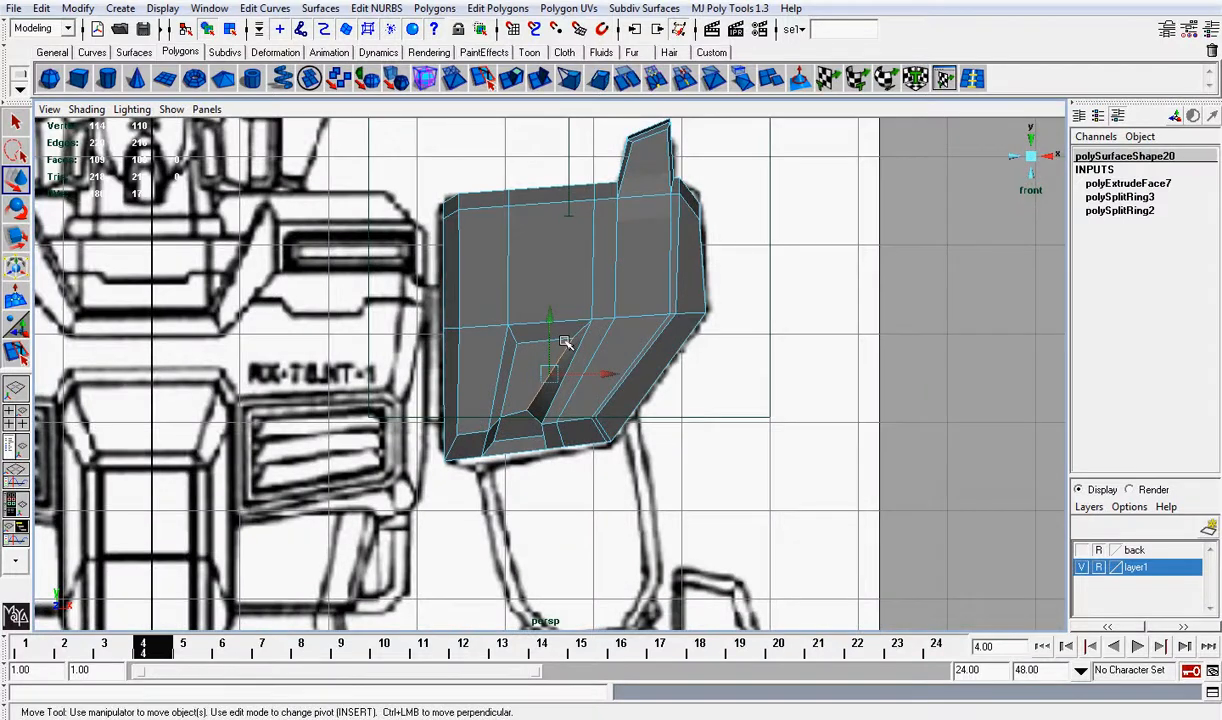
{"action": "scroll", "coordinate": [590, 346], "scroll_direction": "up", "scroll_amount": 2}
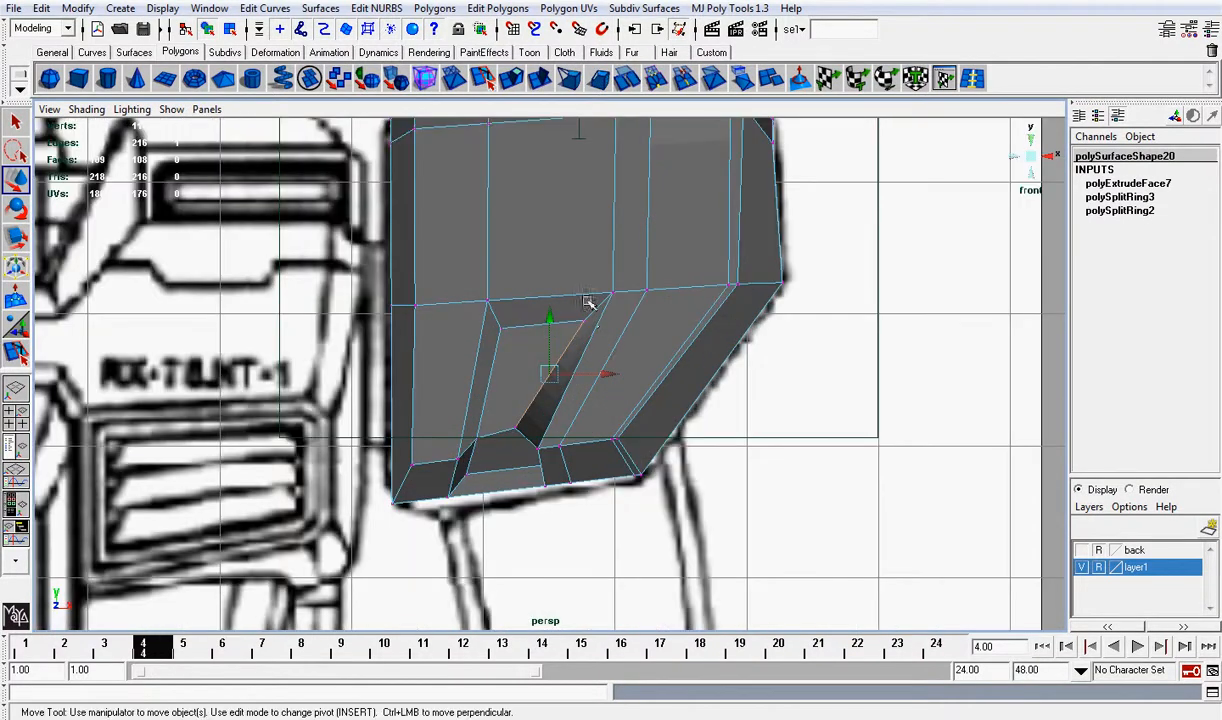
{"action": "left_click", "coordinate": [586, 321]}
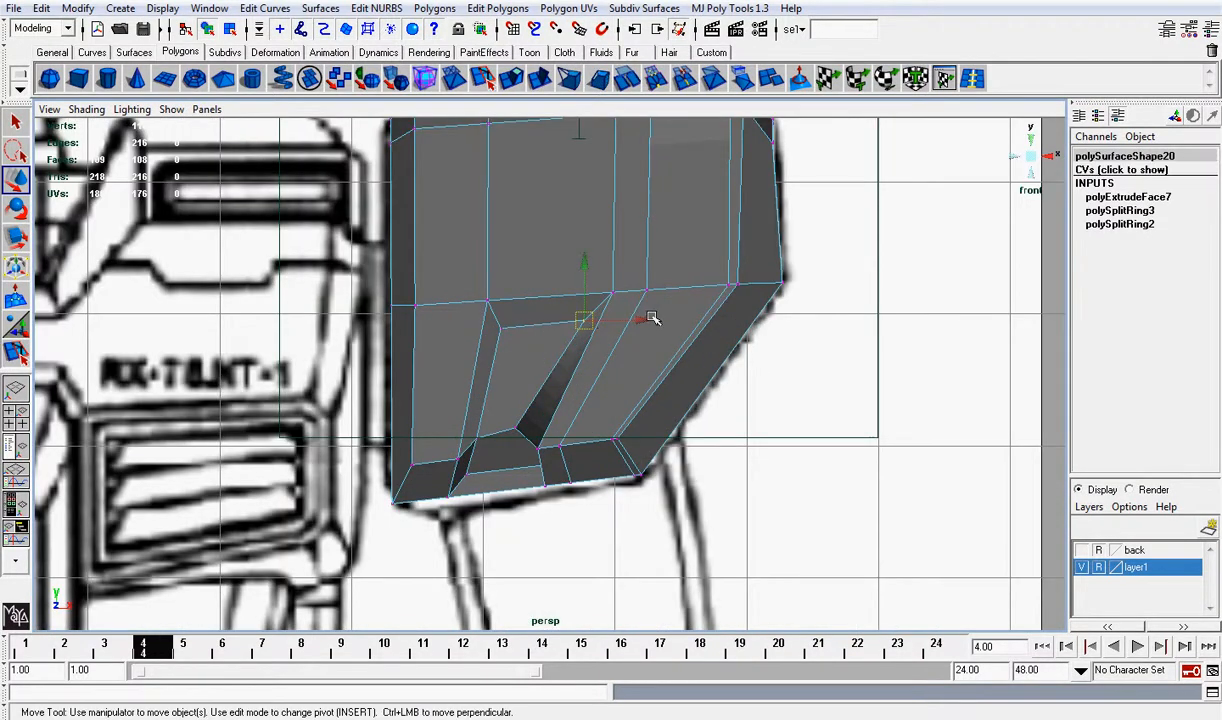
{"action": "left_click_drag", "start_coordinate": [652, 318], "coordinate": [566, 313]}
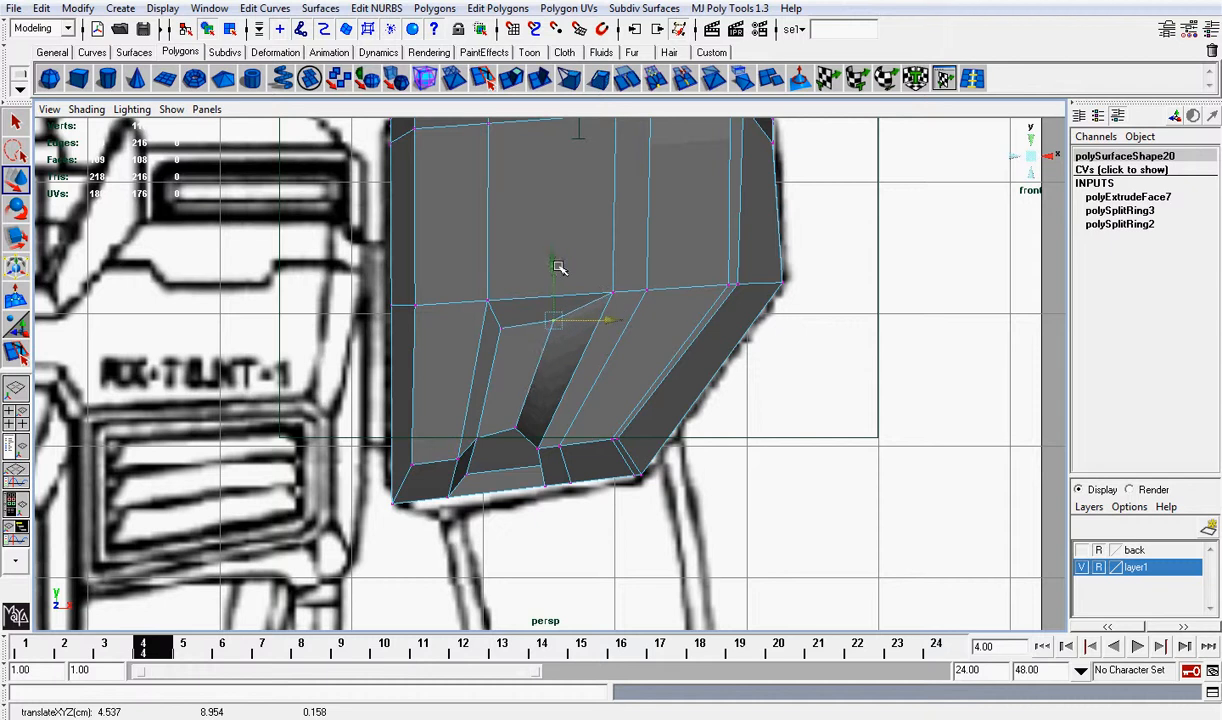
{"action": "left_click_drag", "start_coordinate": [559, 267], "coordinate": [549, 277]}
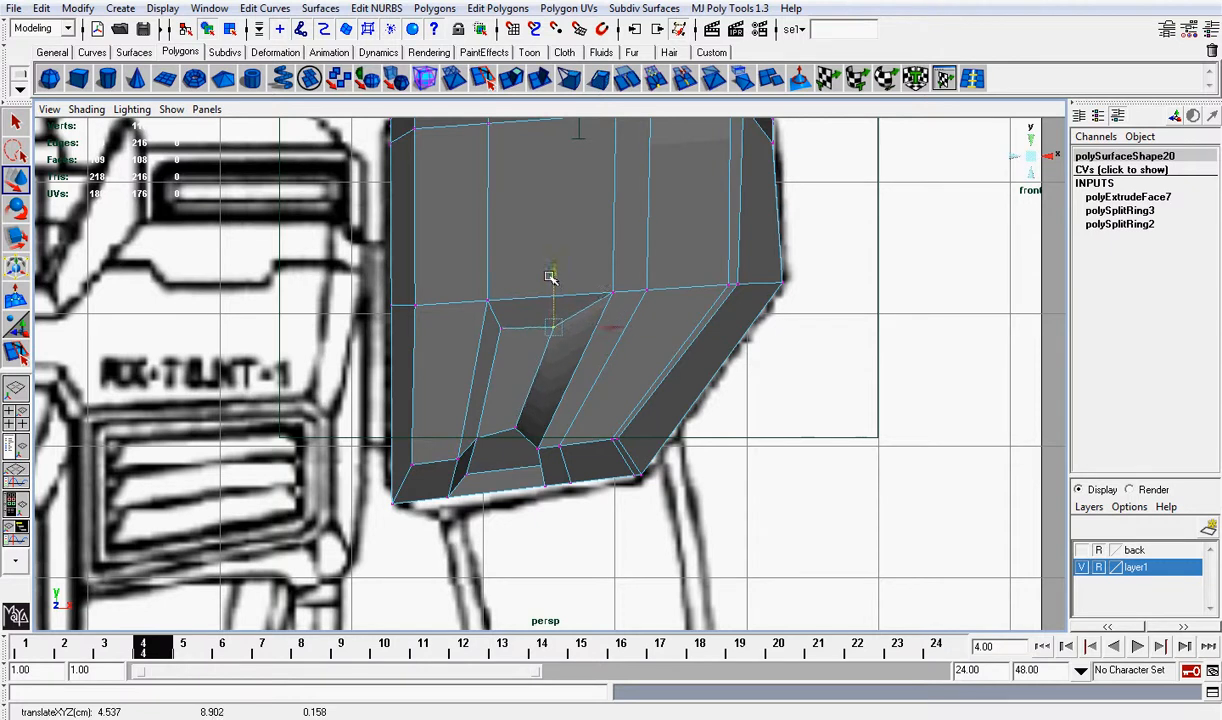
Step: Lower the recess floor's two bottom vertices slightly and shift the outer one away from the body
{"action": "left_click", "coordinate": [515, 430]}
{"action": "left_click_drag", "start_coordinate": [517, 376], "coordinate": [514, 390]}
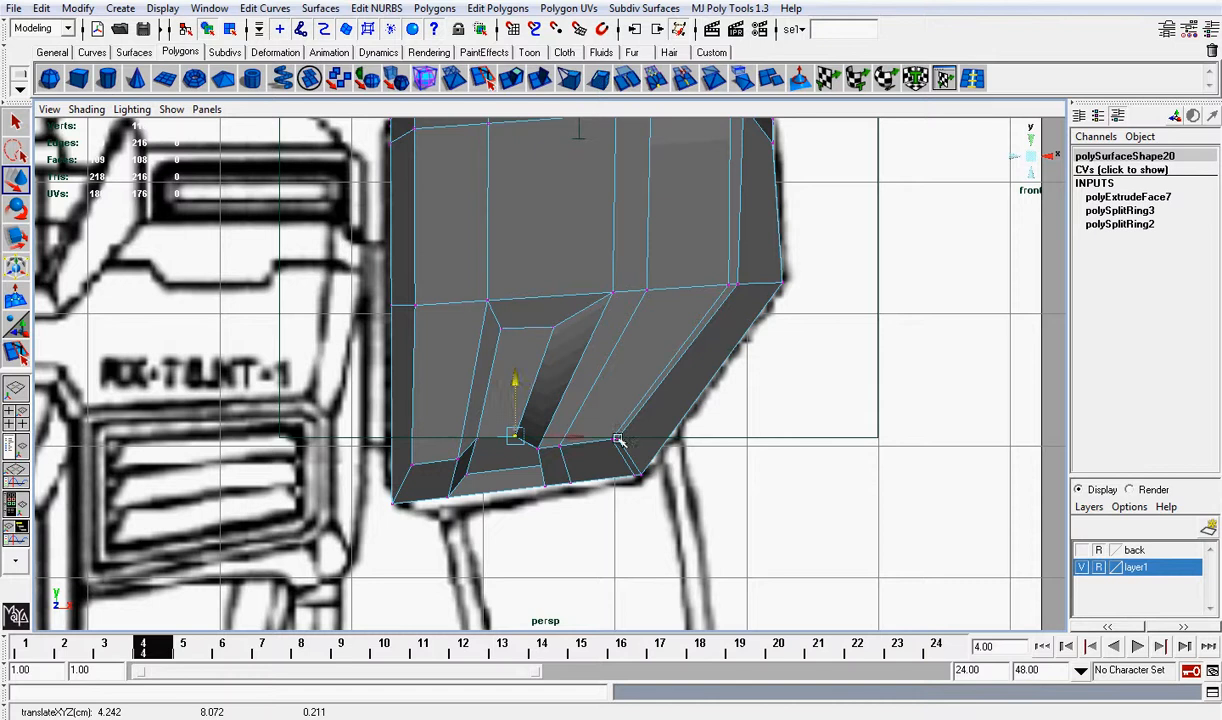
{"action": "left_click_drag", "start_coordinate": [571, 443], "coordinate": [585, 441]}
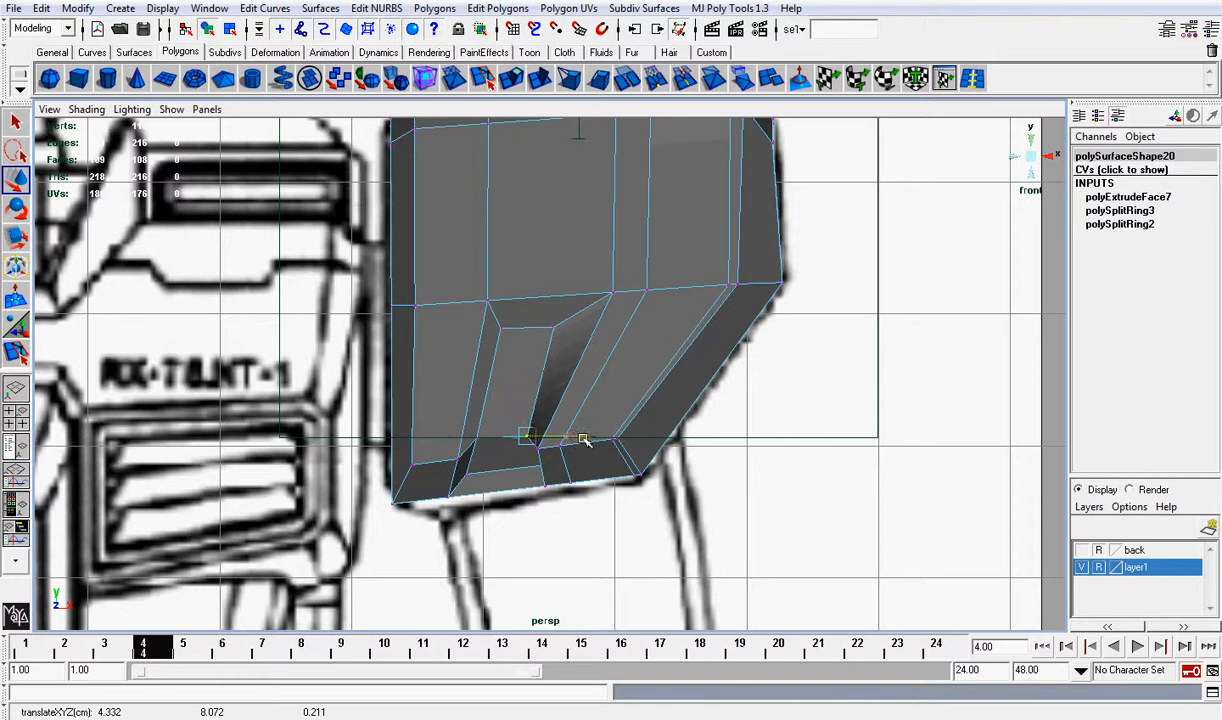
{"action": "left_click", "coordinate": [477, 439]}
{"action": "left_click_drag", "start_coordinate": [477, 386], "coordinate": [481, 390]}
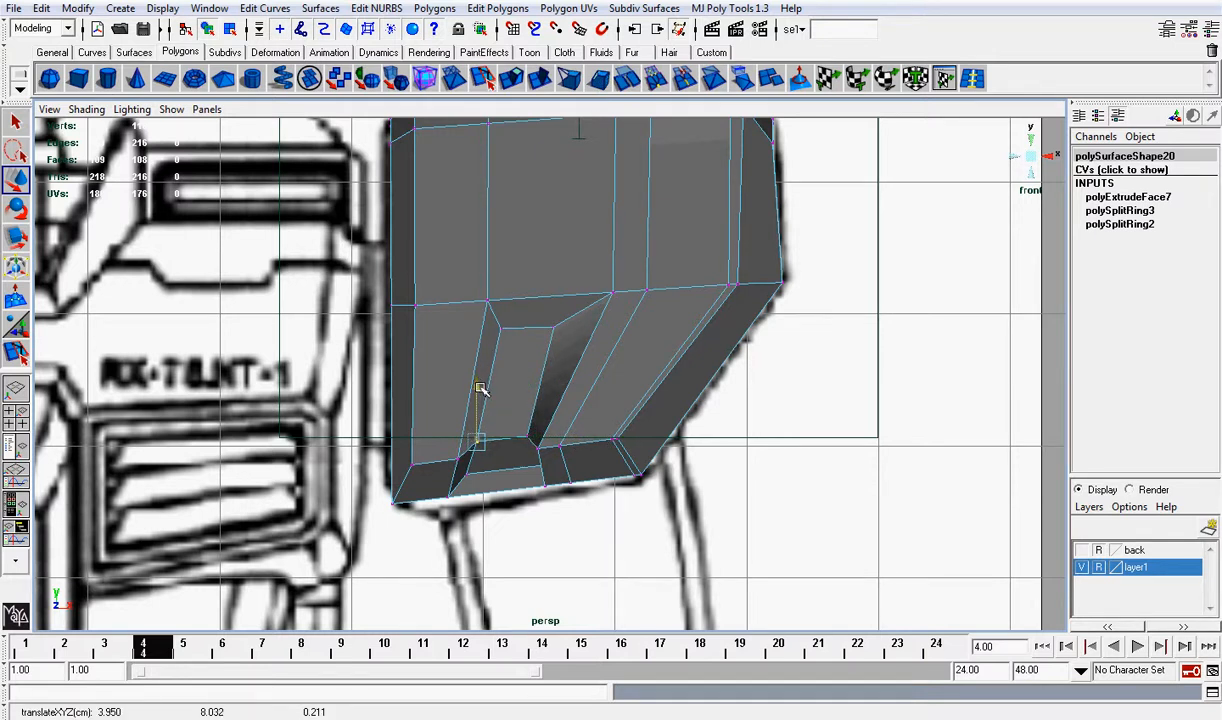
{"action": "left_click", "coordinate": [814, 437]}
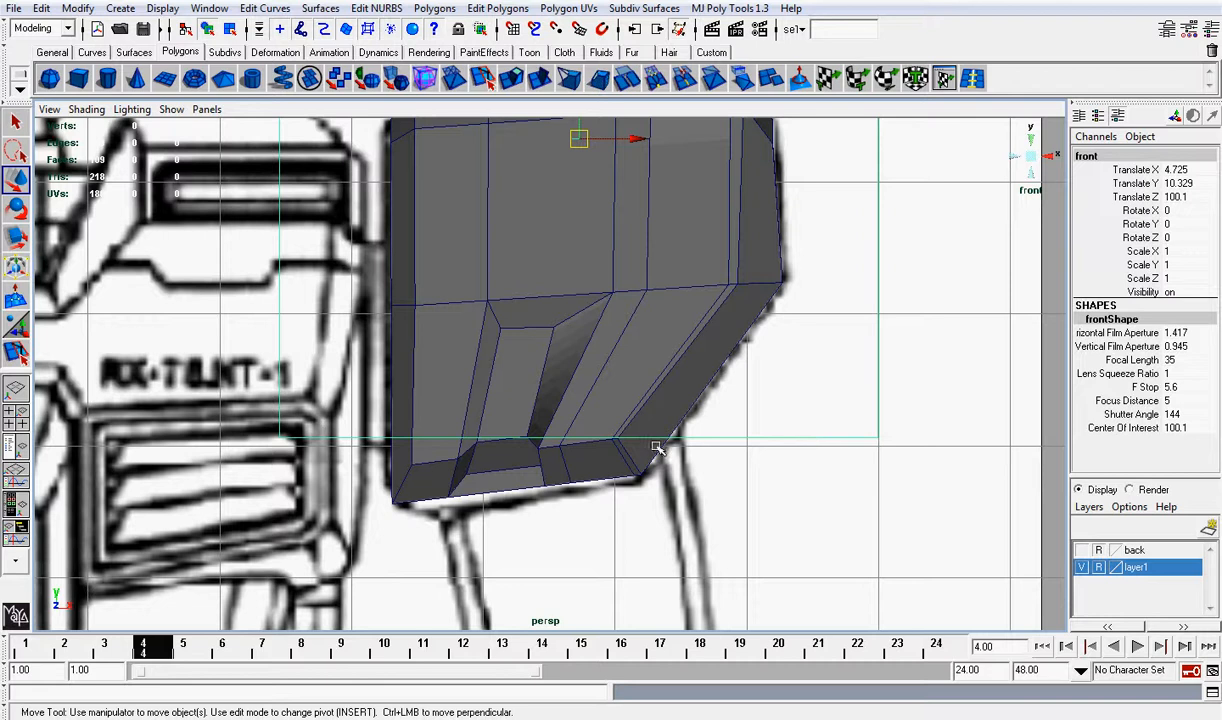
{"action": "key", "text": "ctrl+z"}
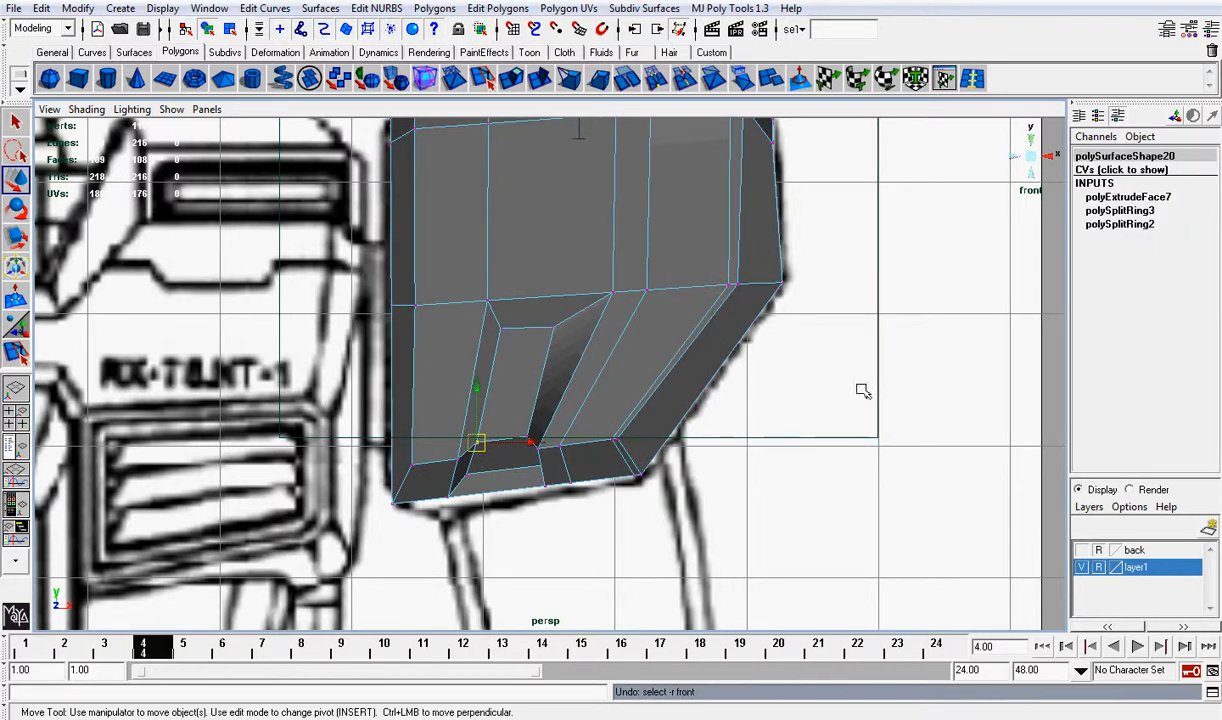
Step: Select the pad's lower front vertices from the recess's outer corner to the pad's outer corner and move them outward
{"action": "left_click", "coordinate": [878, 398]}
{"action": "left_click", "coordinate": [900, 406]}
{"action": "right_click_drag", "start_coordinate": [647, 442], "coordinate": [565, 449]}
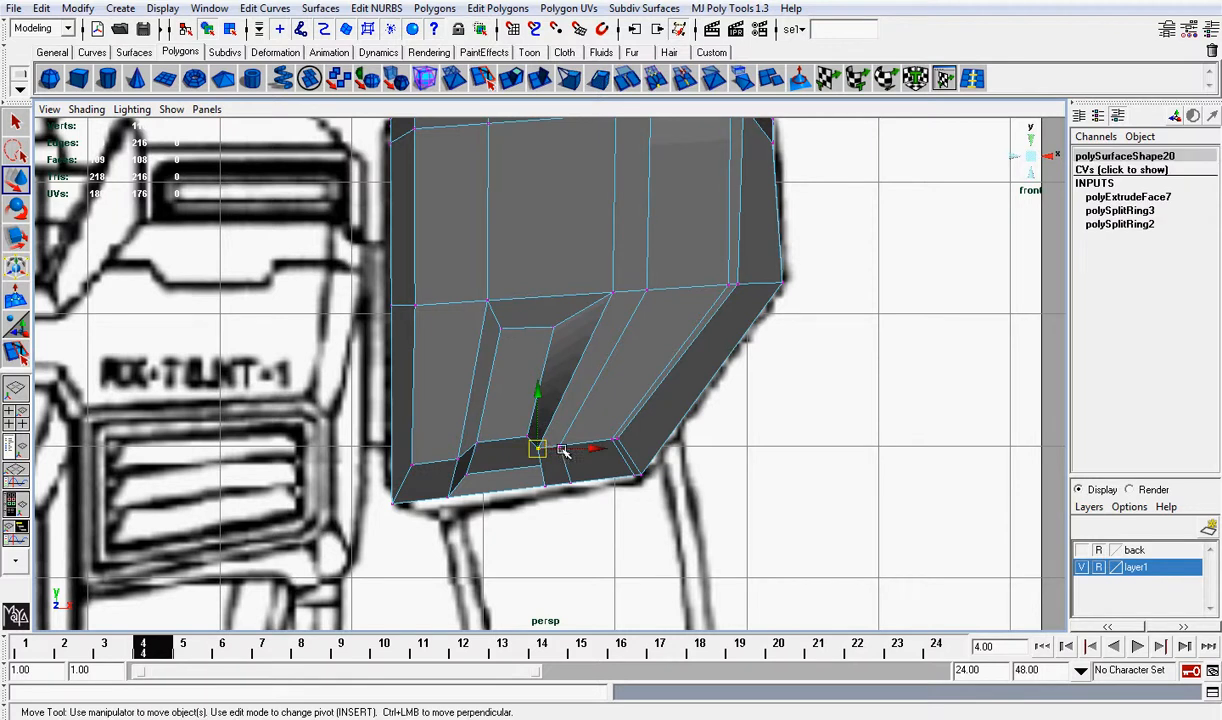
{"action": "key", "text": "q"}
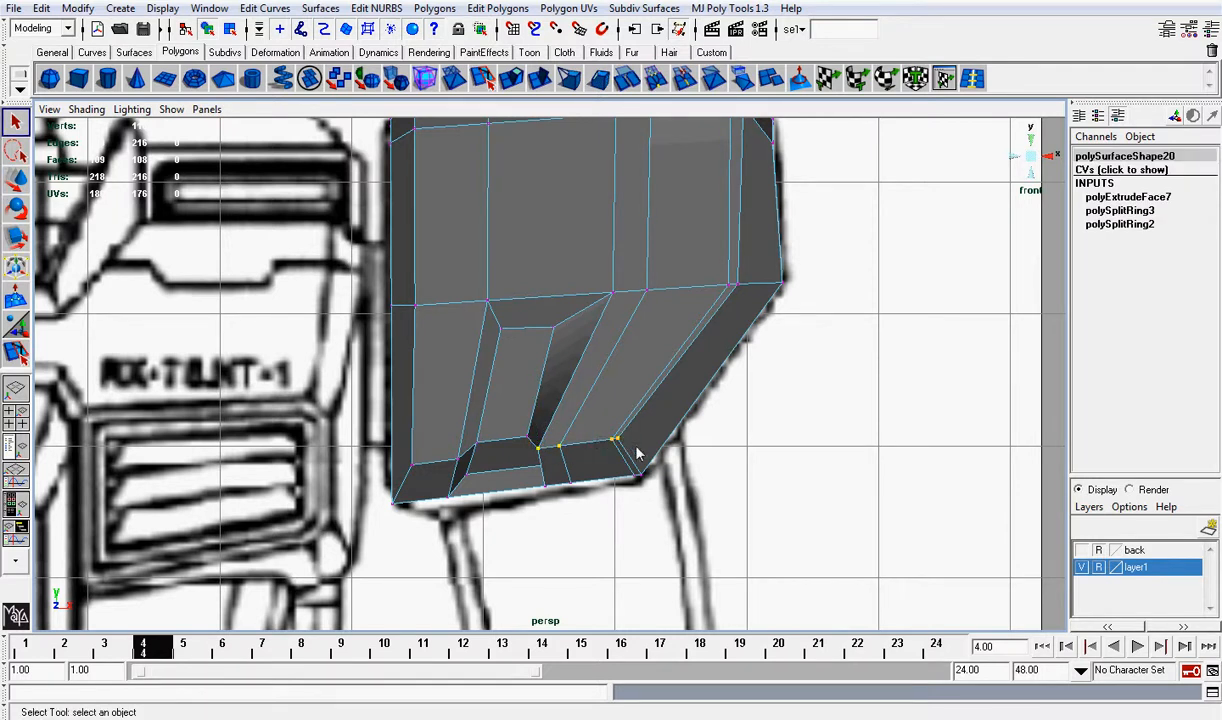
{"action": "key", "text": "ctrl+z"}
{"action": "key", "text": "w"}
{"action": "left_click_drag", "start_coordinate": [640, 450], "coordinate": [665, 450]}
{"action": "left_click", "coordinate": [780, 461]}
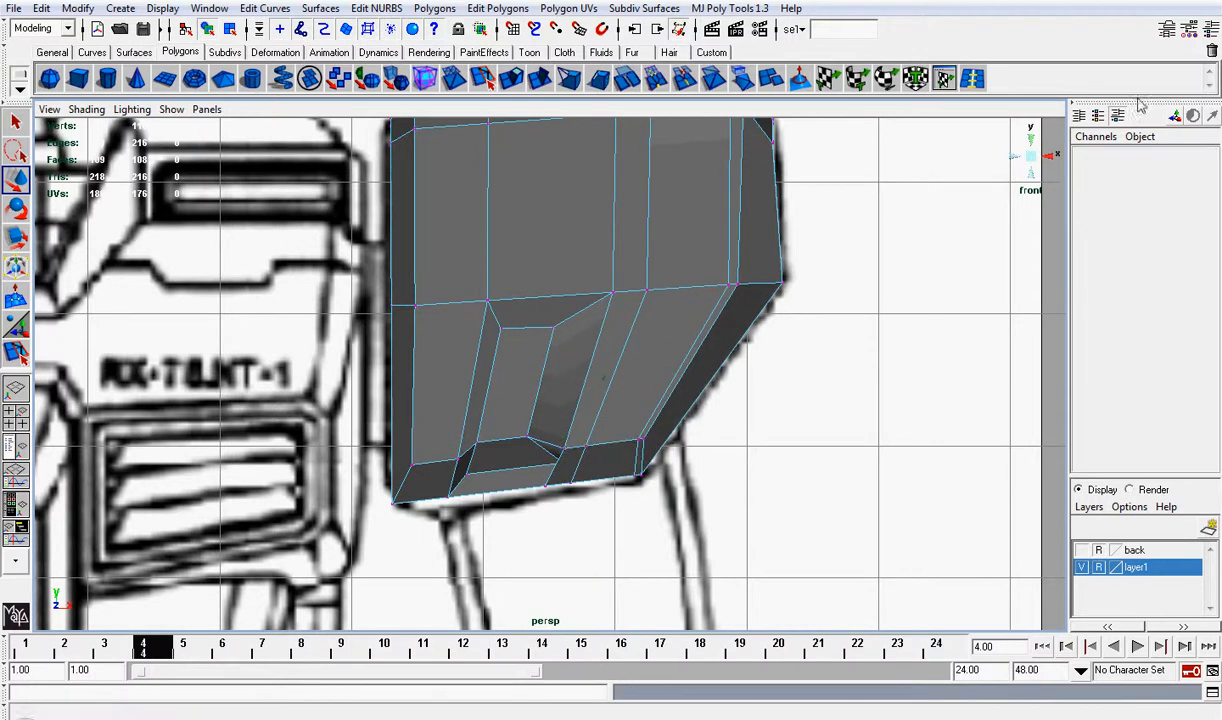
Step: Examine the recess and the pad's lower front corner from several angles in perspective
{"action": "left_click", "coordinate": [1030, 157]}
{"action": "scroll", "coordinate": [712, 333], "scroll_direction": "up", "scroll_amount": 10}
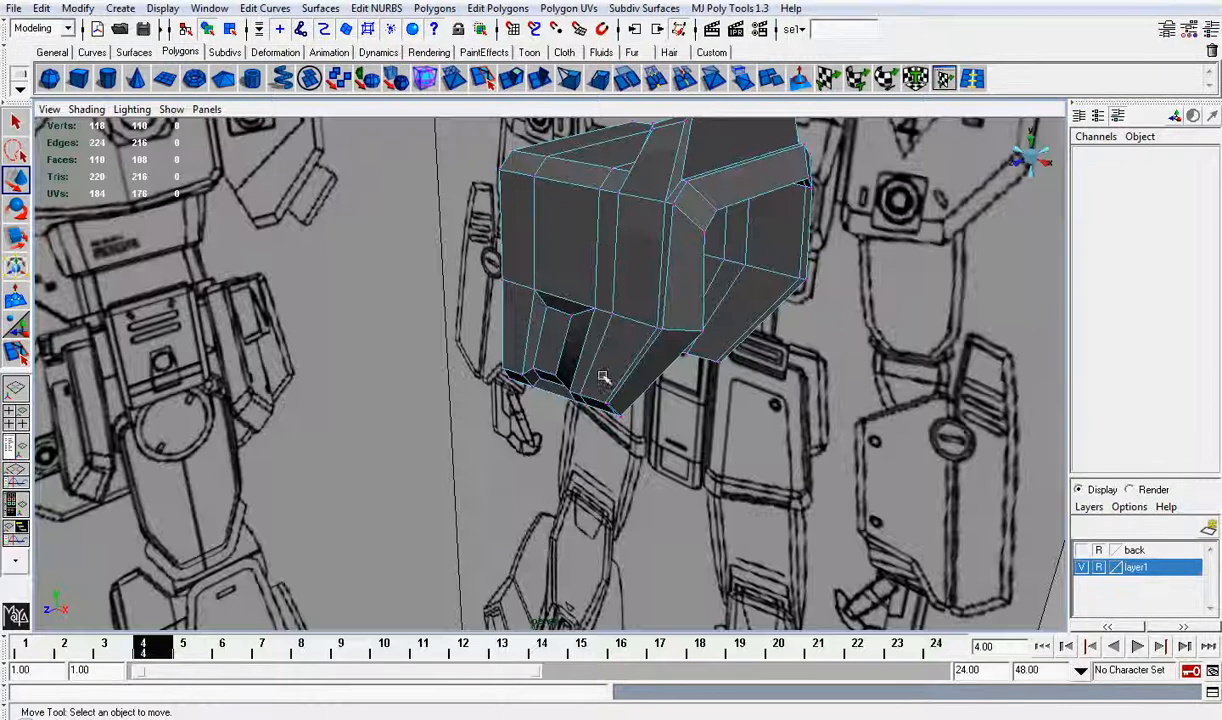
{"action": "left_click_drag", "start_coordinate": [603, 376], "coordinate": [725, 345], "text": "alt"}
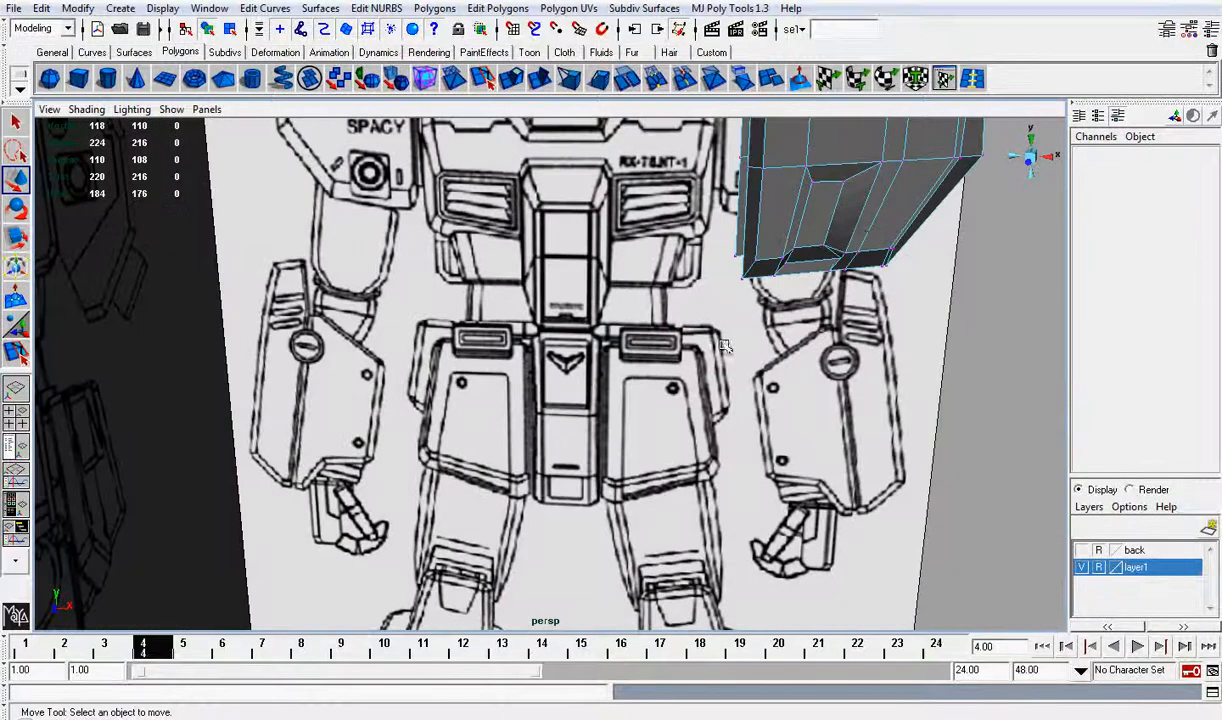
{"action": "left_click", "coordinate": [806, 225]}
{"action": "key", "text": "f"}
{"action": "scroll", "coordinate": [870, 322], "scroll_direction": "down", "scroll_amount": 1}
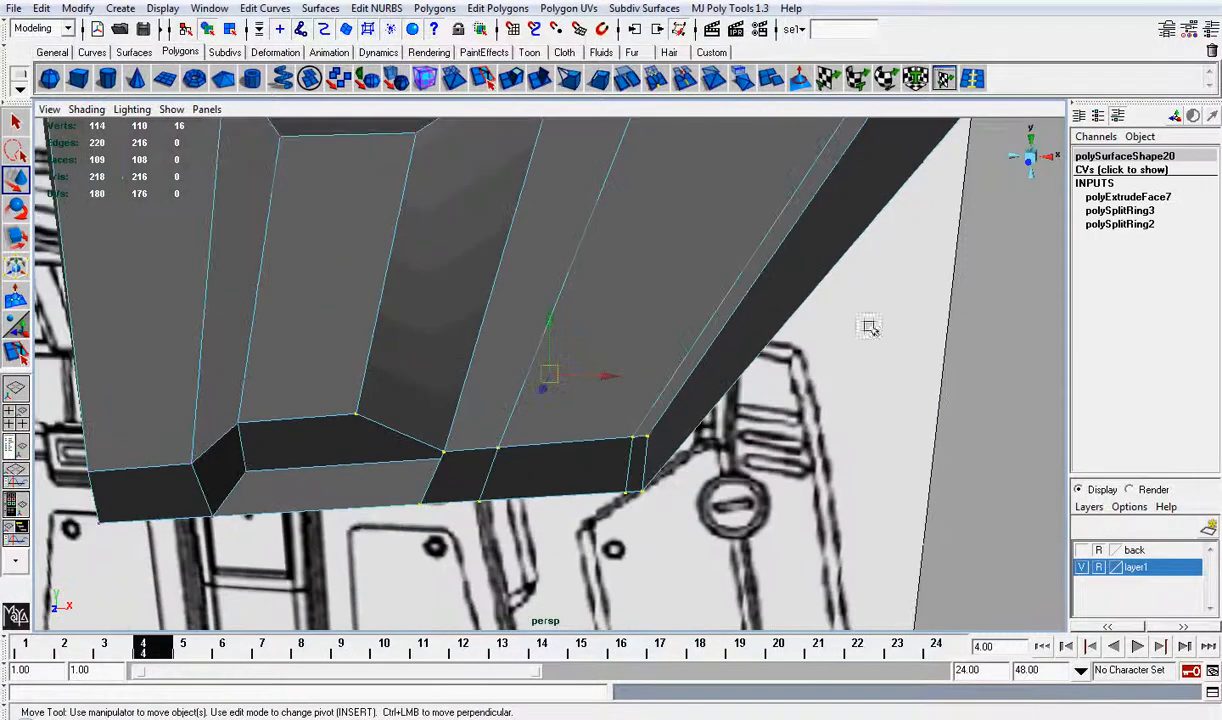
{"action": "left_click", "coordinate": [843, 451]}
{"action": "left_click_drag", "start_coordinate": [843, 451], "coordinate": [1021, 244], "text": "alt"}
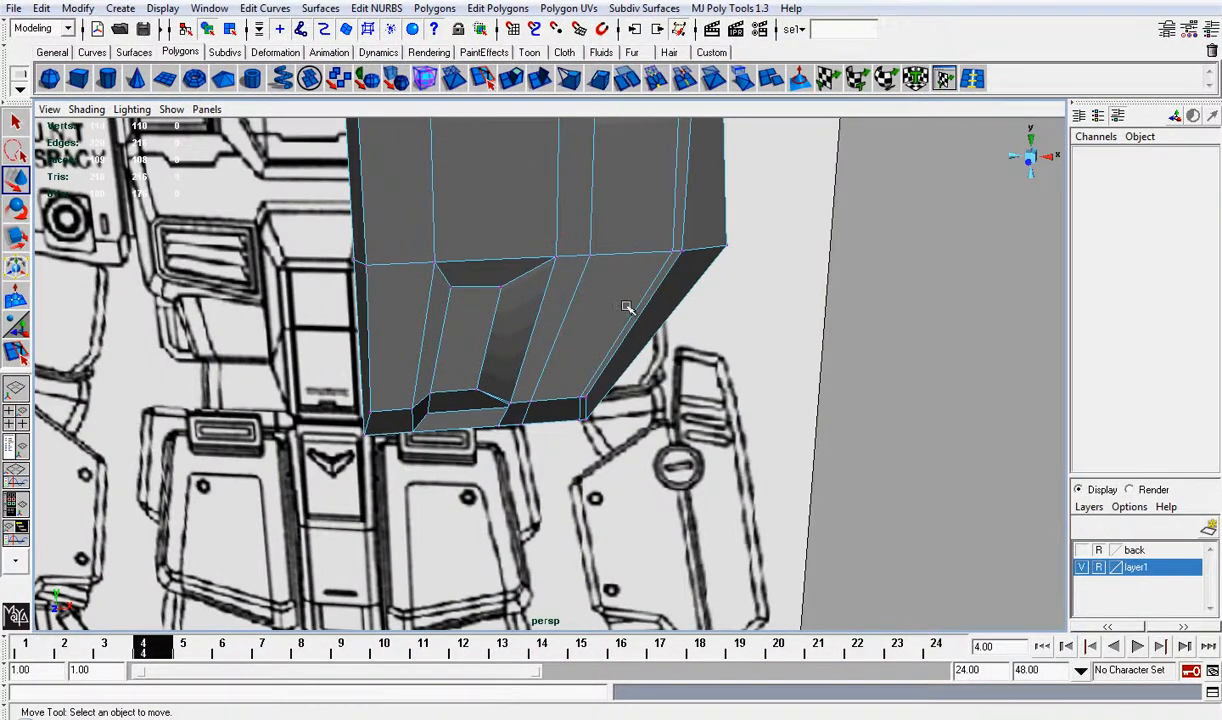
{"action": "left_click_drag", "start_coordinate": [626, 307], "coordinate": [693, 292], "text": "alt"}
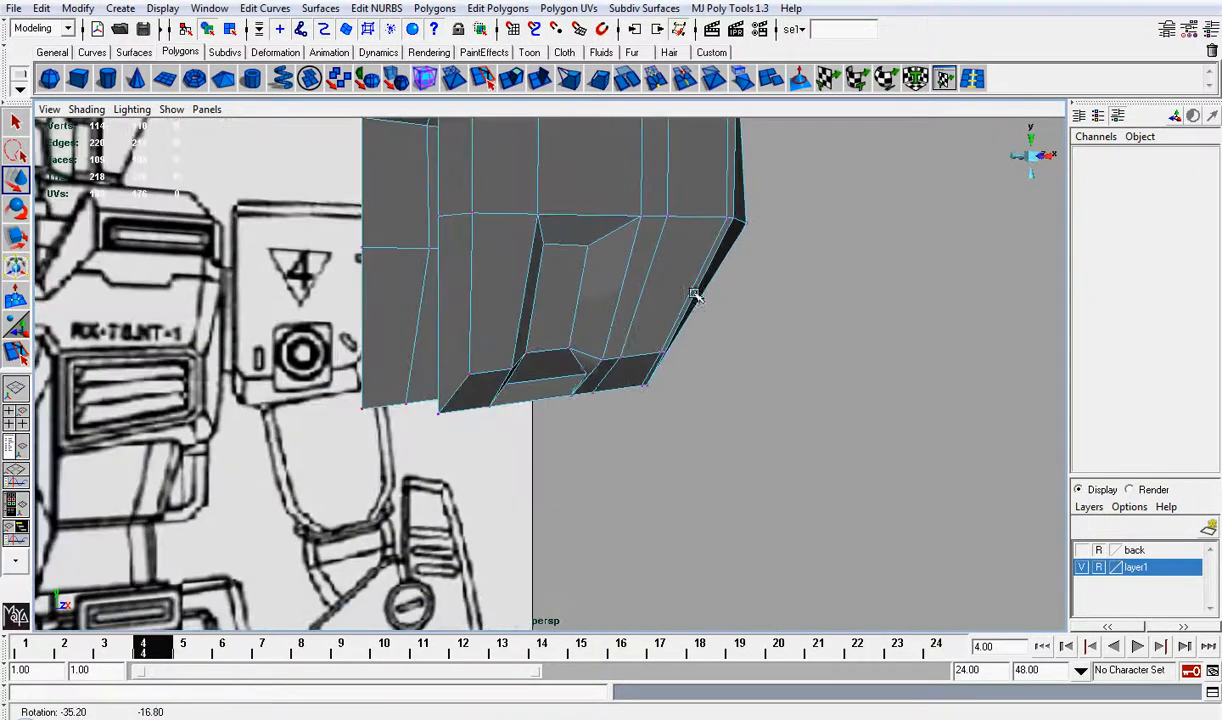
Step: Move the outer inner vertex of the recess's underside toward the body, then lower it in the front view
{"action": "left_click", "coordinate": [588, 372]}
{"action": "mouse_move", "coordinate": [545, 377]}
{"action": "left_mouse_down", "text": "alt"}
{"action": "mouse_move", "coordinate": [510, 363]}
{"action": "mouse_move", "coordinate": [558, 382]}
{"action": "mouse_move", "coordinate": [543, 381]}
{"action": "left_mouse_up", "text": "alt"}
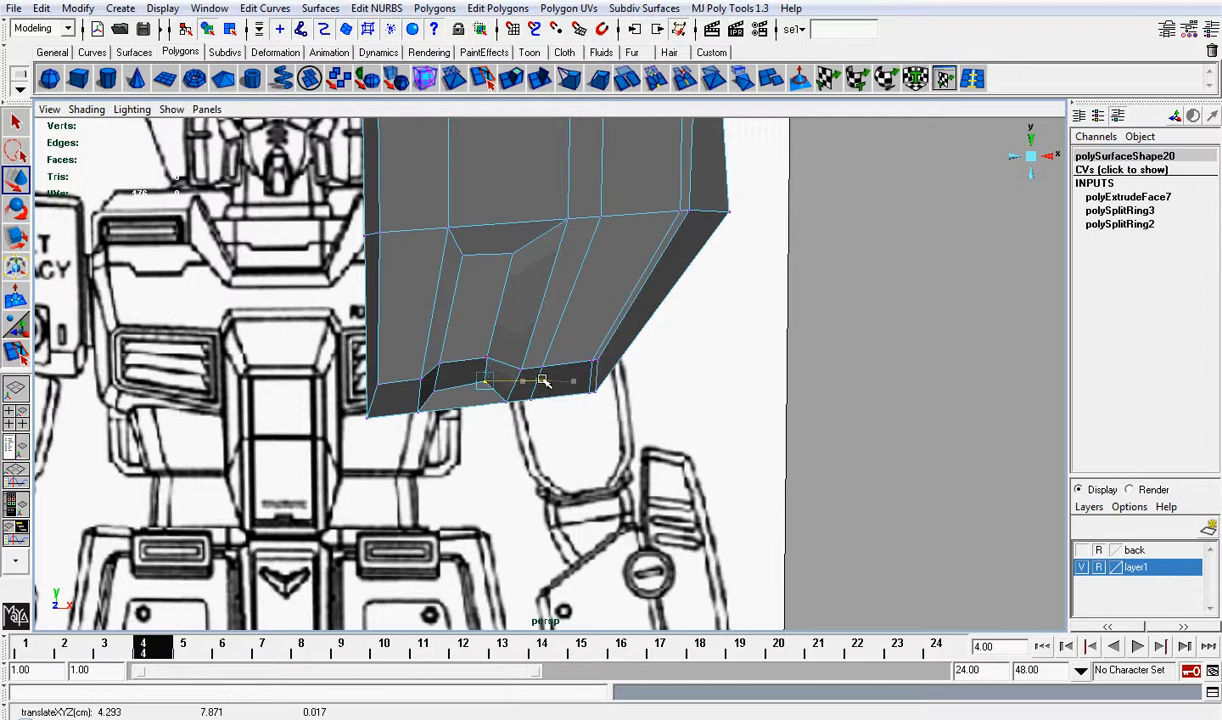
{"action": "left_click", "coordinate": [1041, 160]}
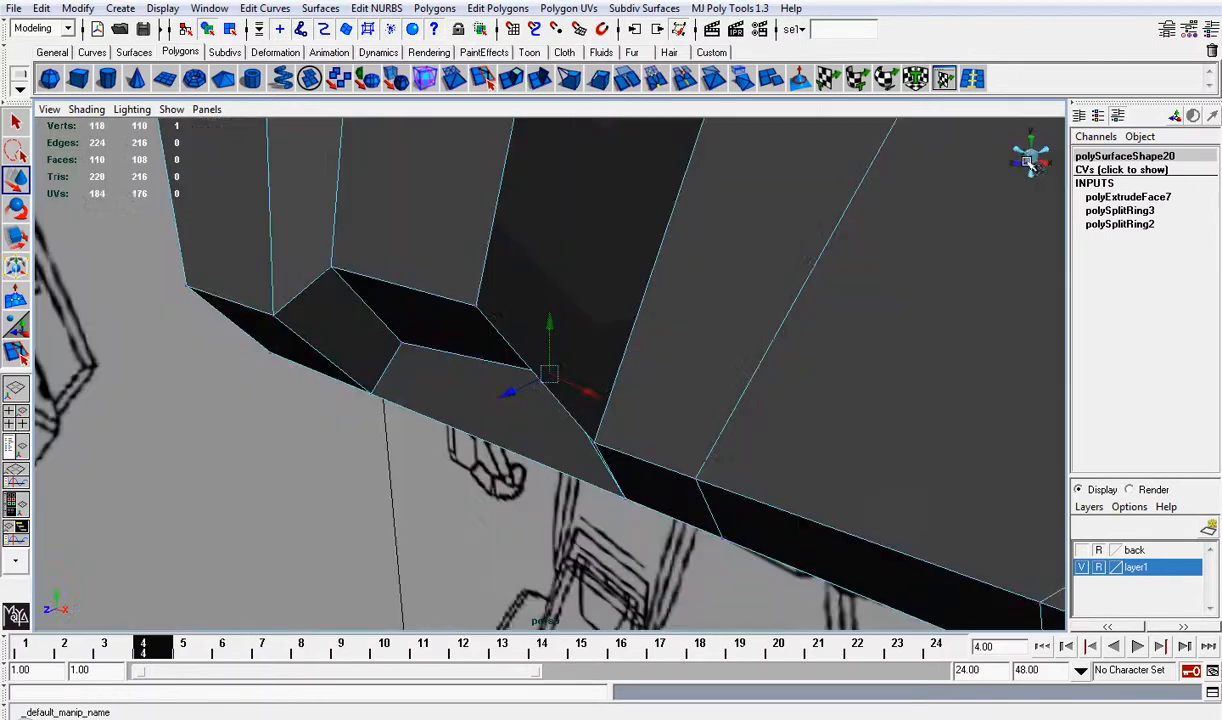
{"action": "left_click", "coordinate": [1027, 160]}
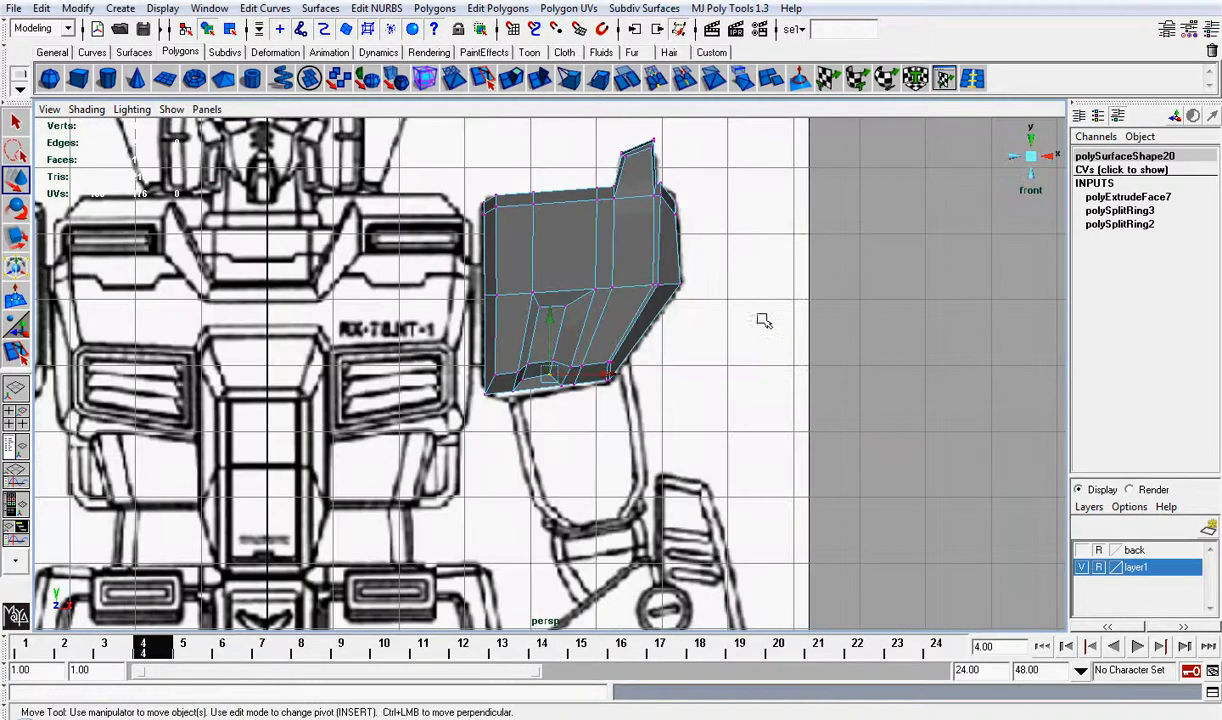
{"action": "scroll", "coordinate": [570, 335], "scroll_direction": "up", "scroll_amount": 3}
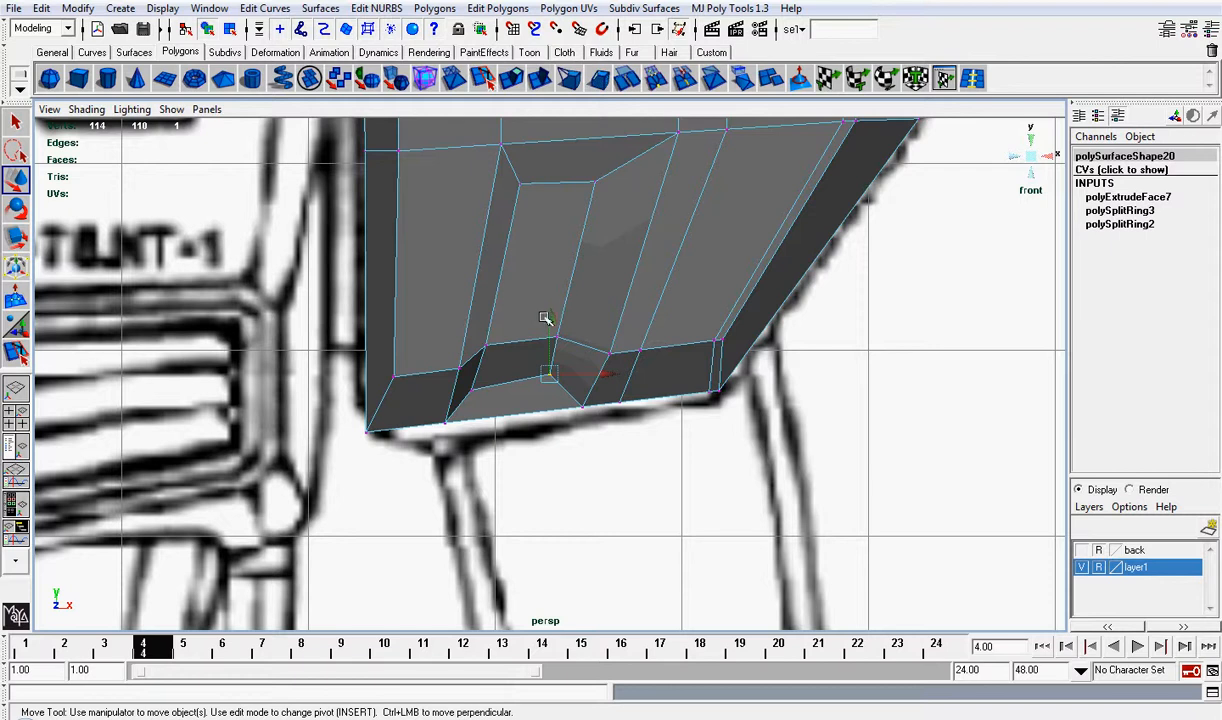
{"action": "left_click_drag", "start_coordinate": [555, 317], "coordinate": [553, 330]}
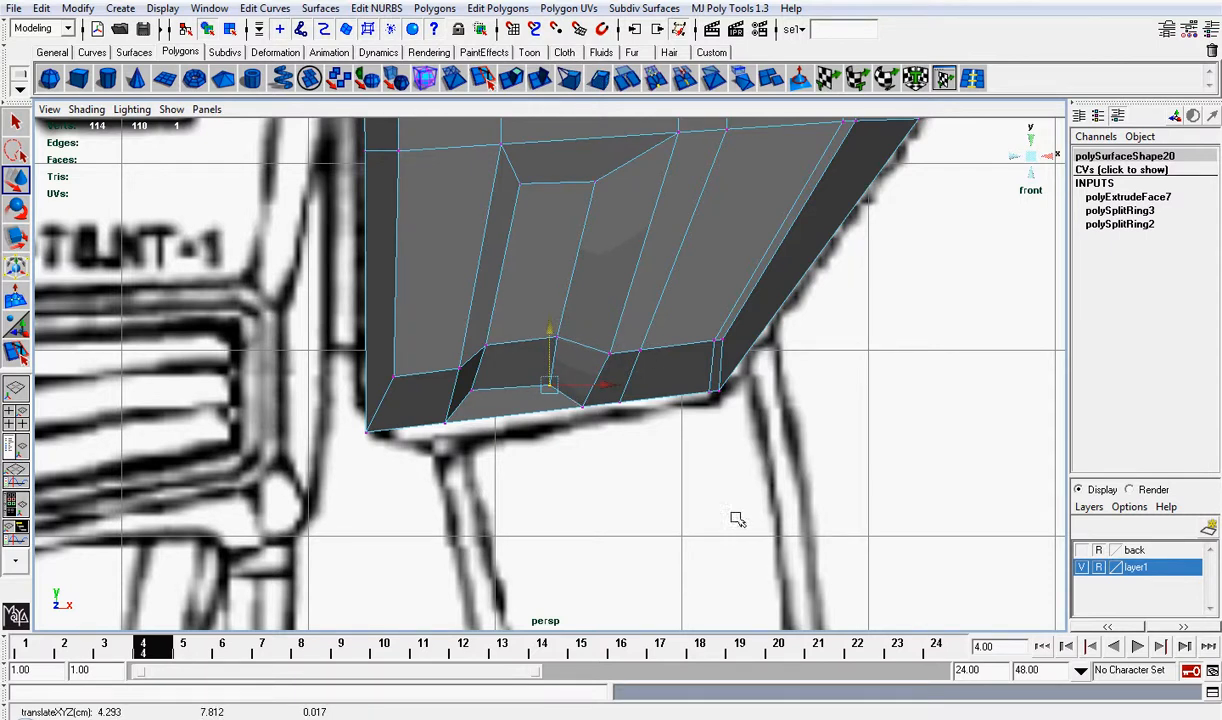
Step: Lower the recess floor's bottom outer vertex slightly to level it with the neighbouring vertex
{"action": "left_click", "coordinate": [590, 395]}
{"action": "left_click", "coordinate": [556, 338]}
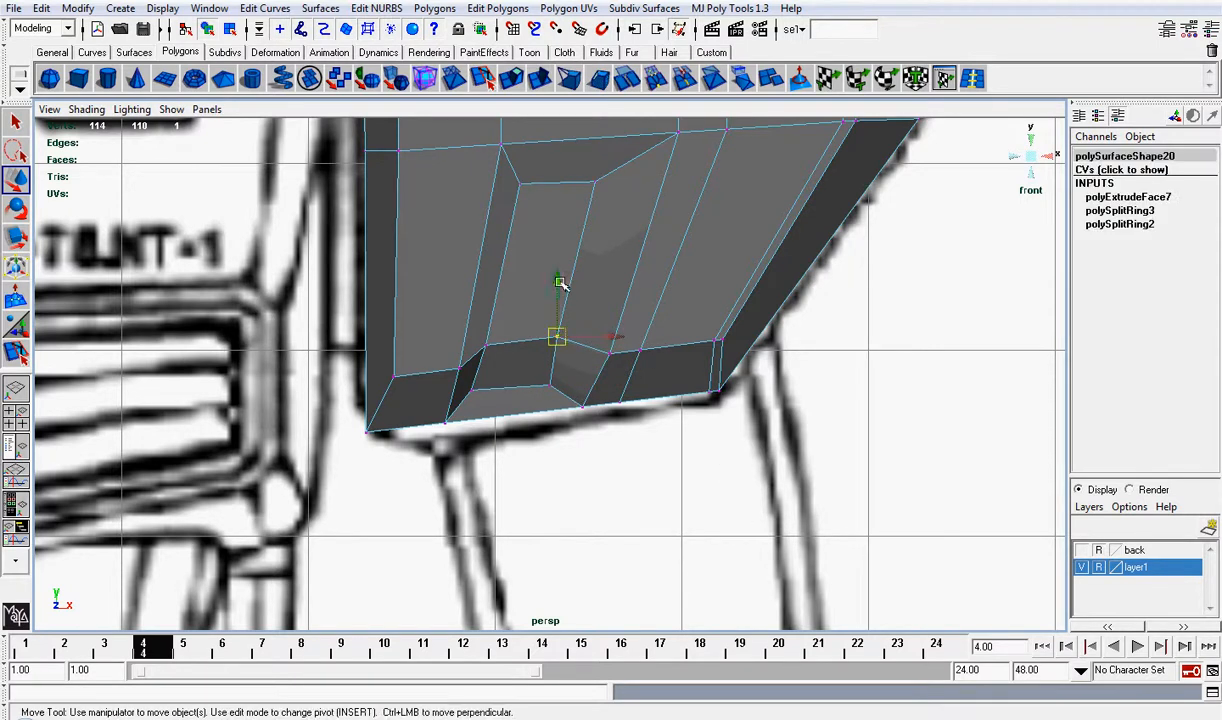
{"action": "left_click_drag", "start_coordinate": [561, 284], "coordinate": [561, 288]}
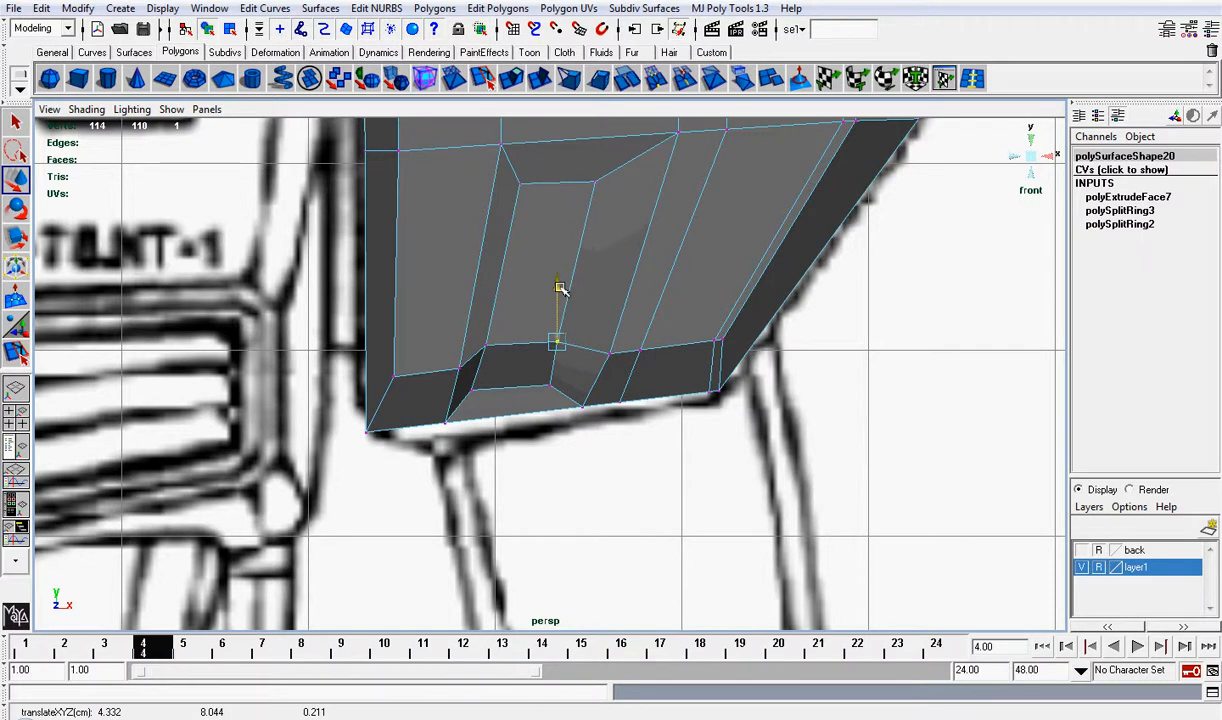
Step: Select all vertices along the pad's bottom edge and move them down to match the reference outline
{"action": "left_click", "coordinate": [583, 408]}
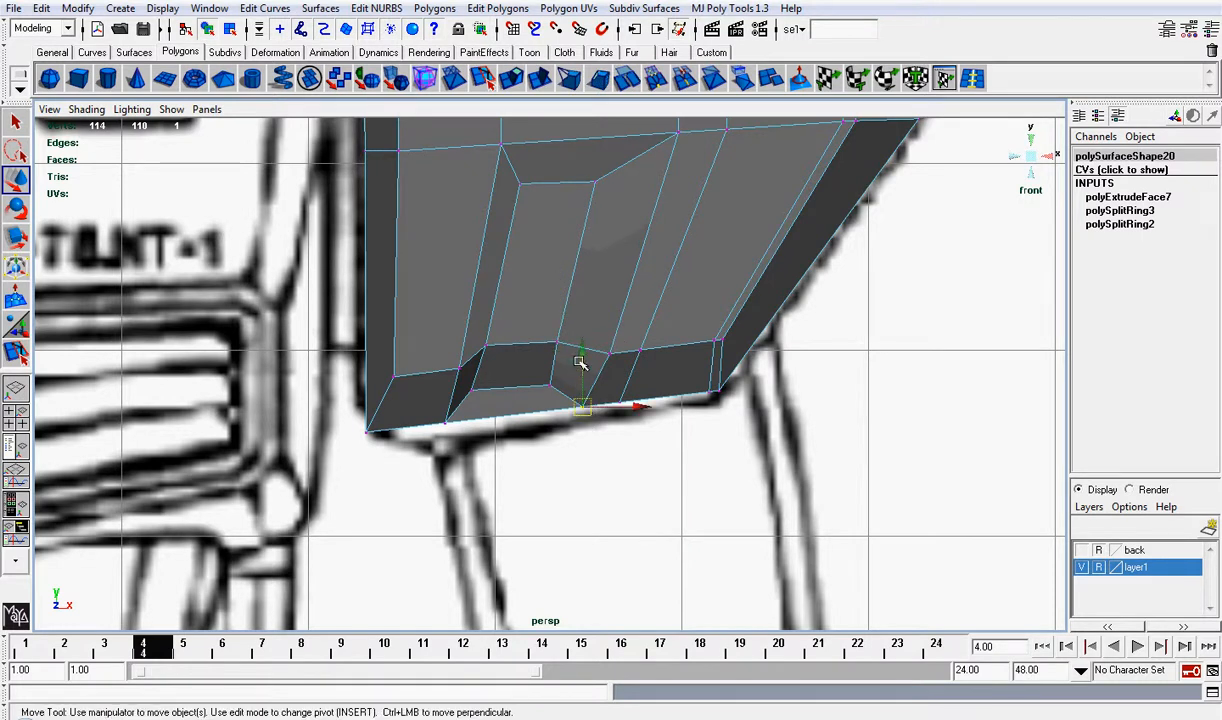
{"action": "left_click", "coordinate": [336, 425]}
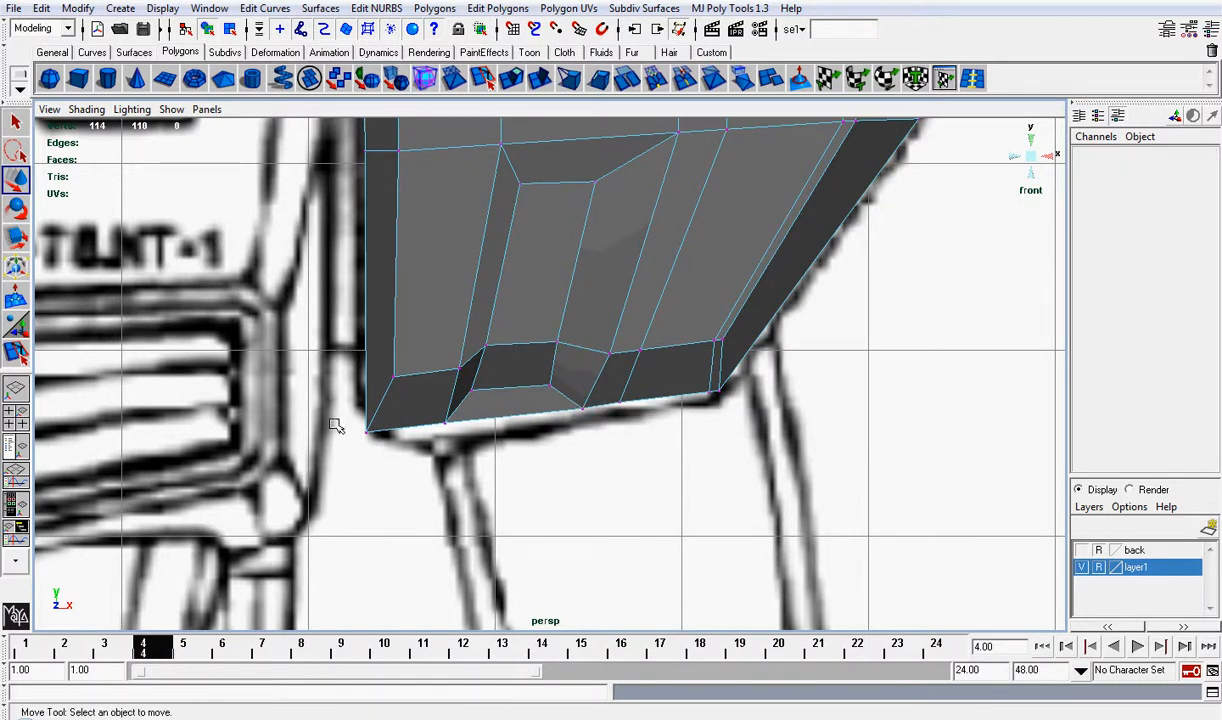
{"action": "left_click", "coordinate": [583, 408]}
{"action": "left_click_drag", "start_coordinate": [349, 415], "coordinate": [568, 516]}
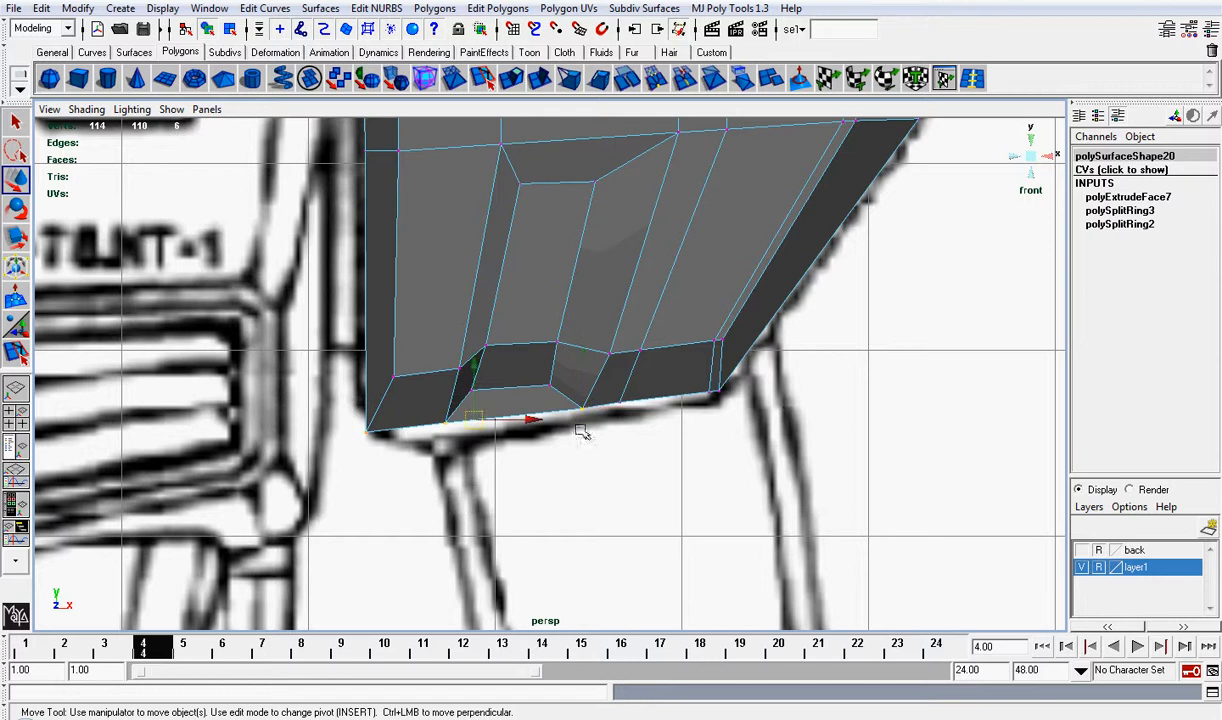
{"action": "left_click_drag", "start_coordinate": [560, 390], "coordinate": [945, 455], "text": "shift"}
{"action": "left_click_drag", "start_coordinate": [540, 356], "coordinate": [541, 368]}
Step: Shift the recess floor's bottom outer vertex slightly away from the body
{"action": "scroll", "coordinate": [795, 379], "scroll_direction": "down", "scroll_amount": 3}
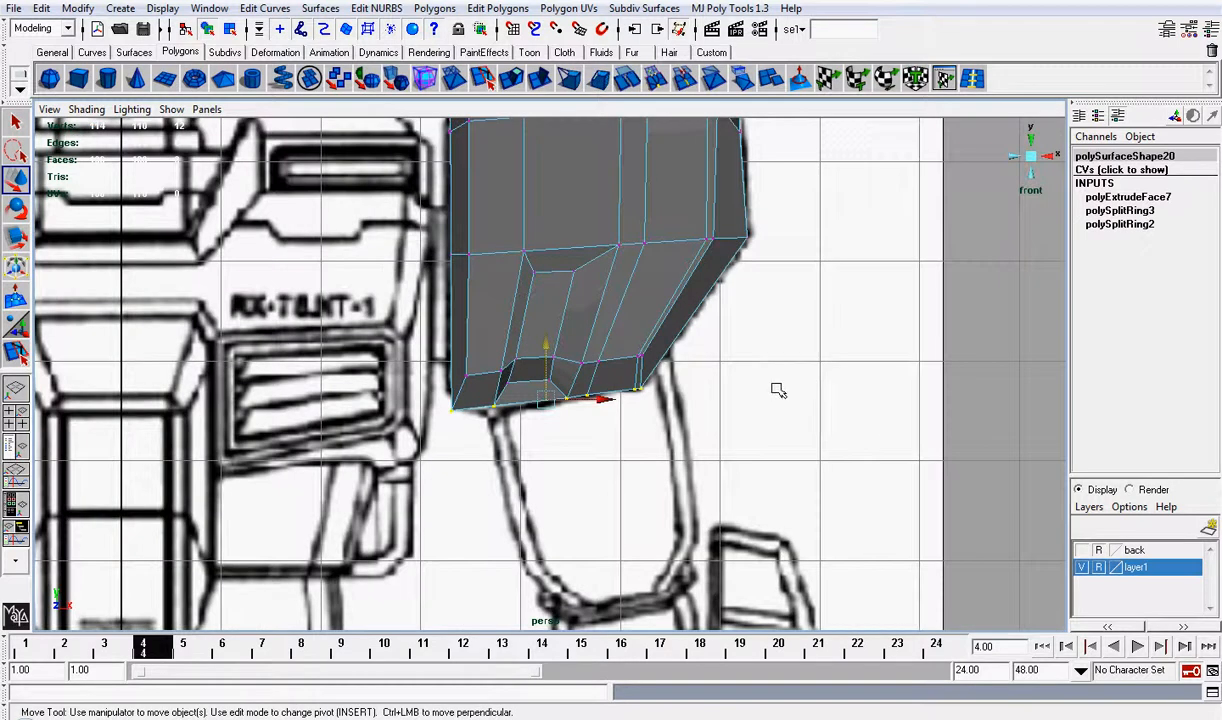
{"action": "scroll", "coordinate": [778, 390], "scroll_direction": "up", "scroll_amount": 2}
{"action": "scroll", "coordinate": [596, 360], "scroll_direction": "up", "scroll_amount": 2}
{"action": "left_click", "coordinate": [558, 343]}
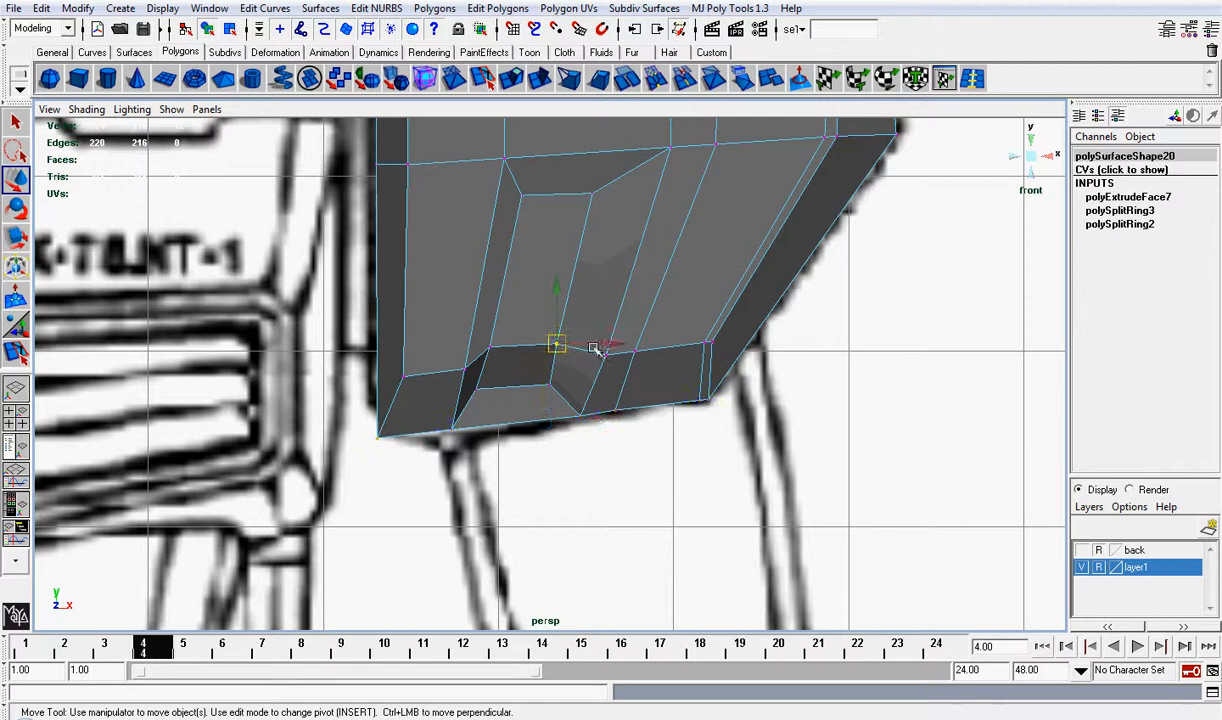
{"action": "left_click_drag", "start_coordinate": [612, 345], "coordinate": [622, 346]}
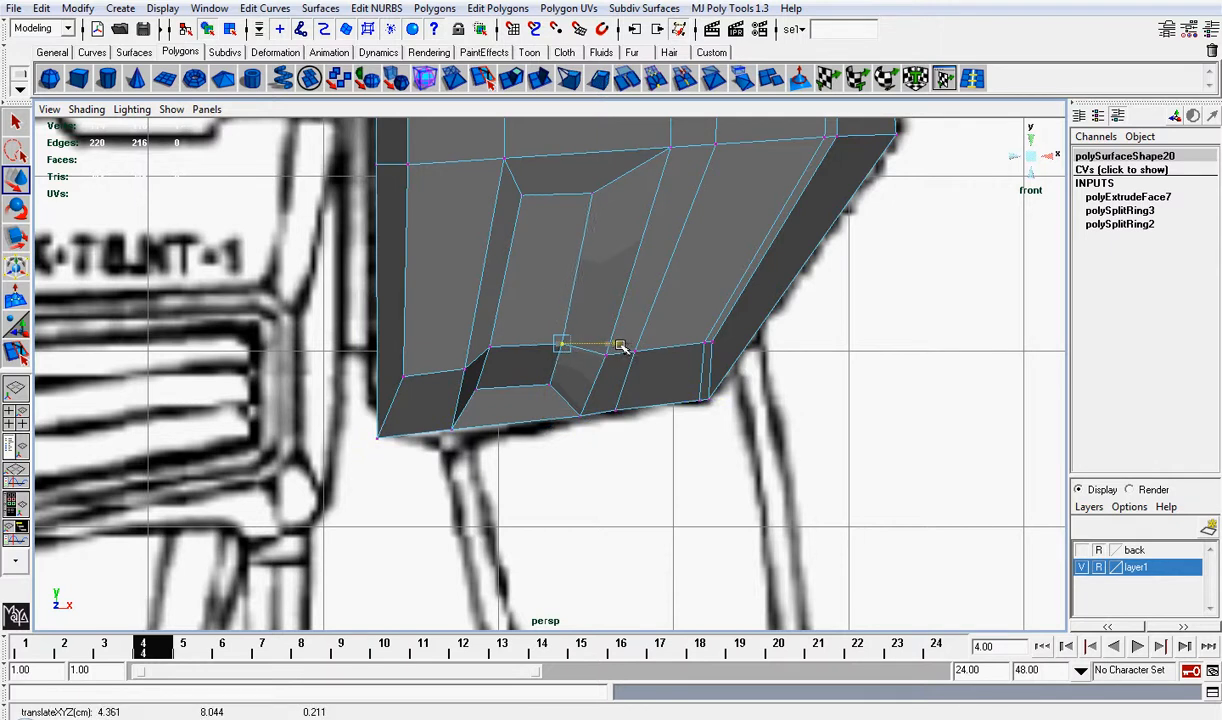
Step: Select the two vertices at the recess opening's inner lower corner and move them slightly toward the body
{"action": "left_click", "coordinate": [512, 370]}
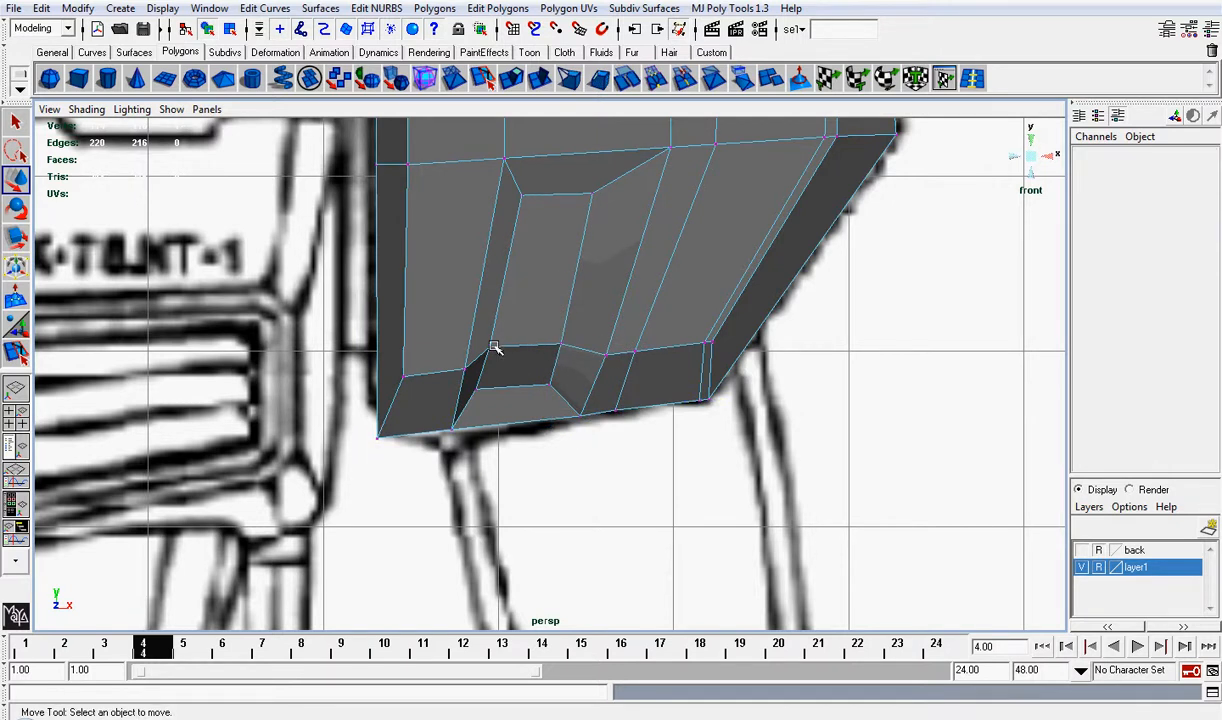
{"action": "left_click", "coordinate": [492, 347]}
{"action": "left_click", "coordinate": [455, 426]}
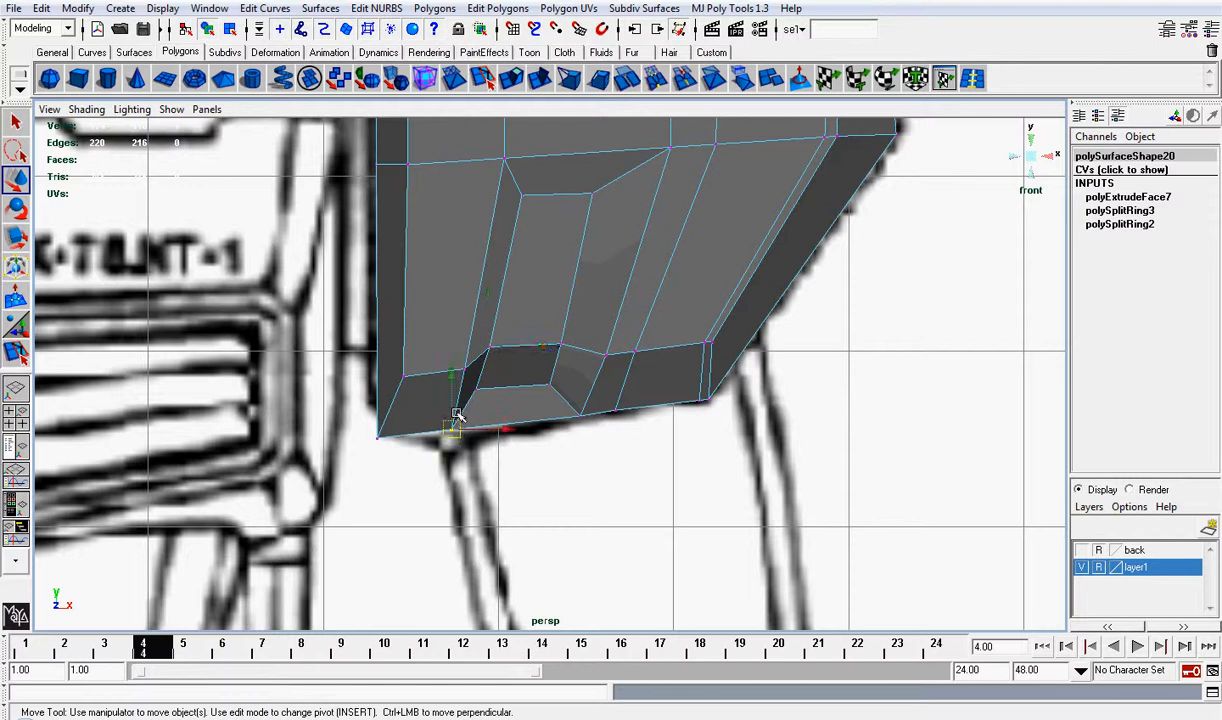
{"action": "left_click", "coordinate": [462, 370], "text": "shift"}
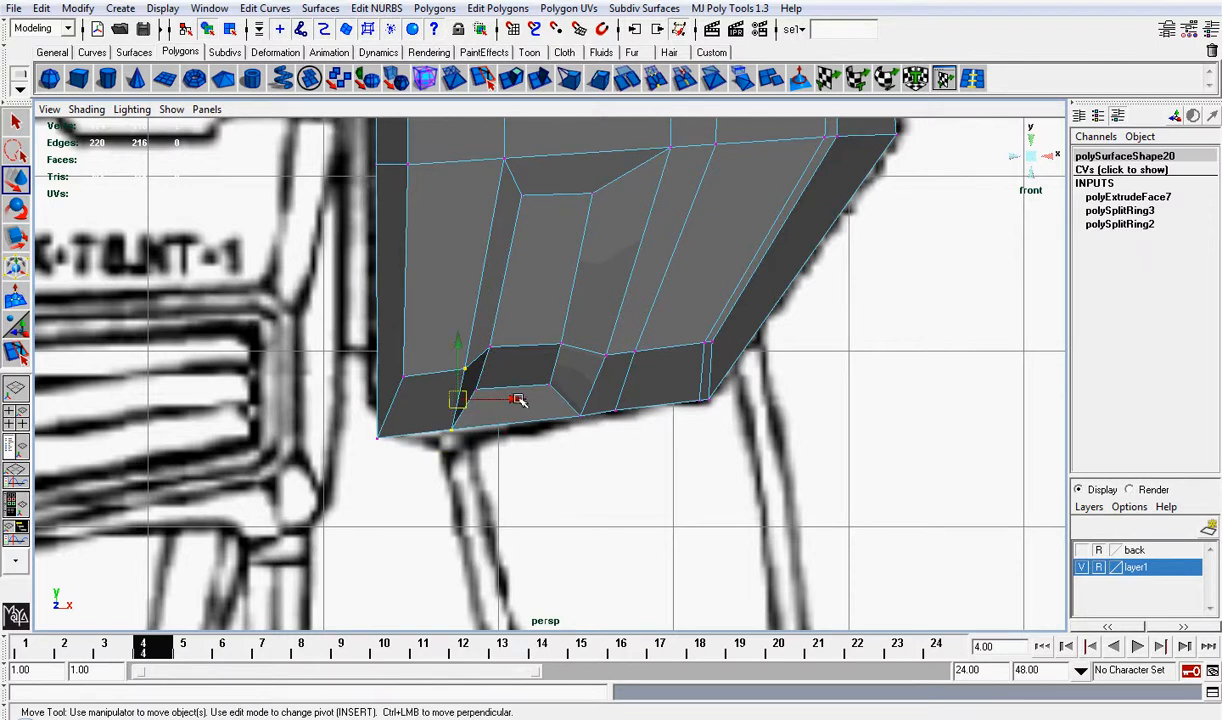
{"action": "left_click_drag", "start_coordinate": [517, 399], "coordinate": [511, 400]}
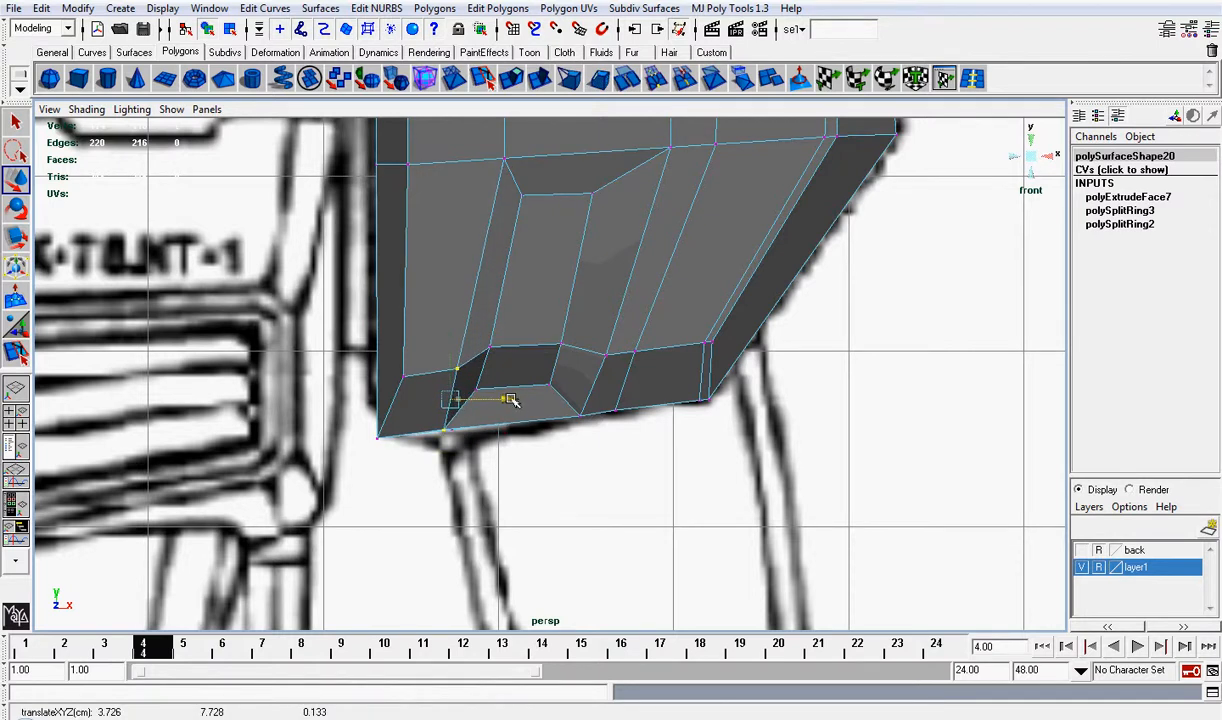
Step: Shift the inner vertex of the recess's underside slightly away from the body
{"action": "left_click", "coordinate": [492, 347]}
{"action": "left_click", "coordinate": [479, 391]}
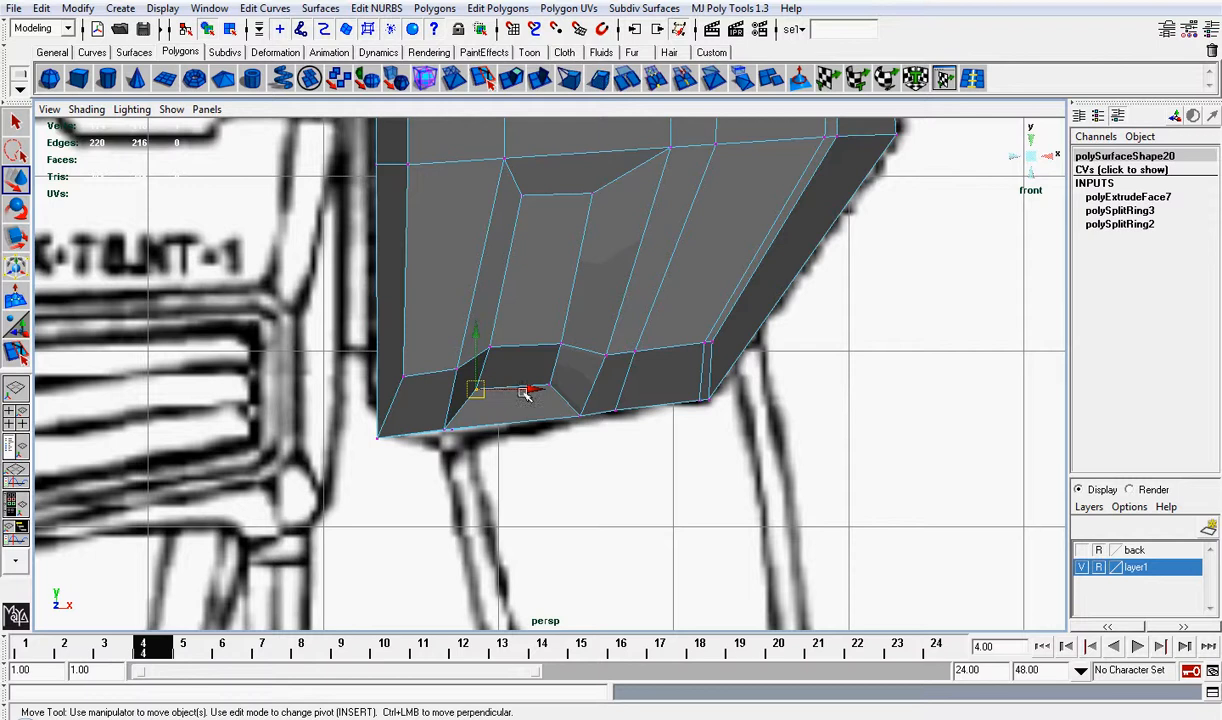
{"action": "left_click_drag", "start_coordinate": [538, 390], "coordinate": [532, 391]}
{"action": "left_click", "coordinate": [600, 420]}
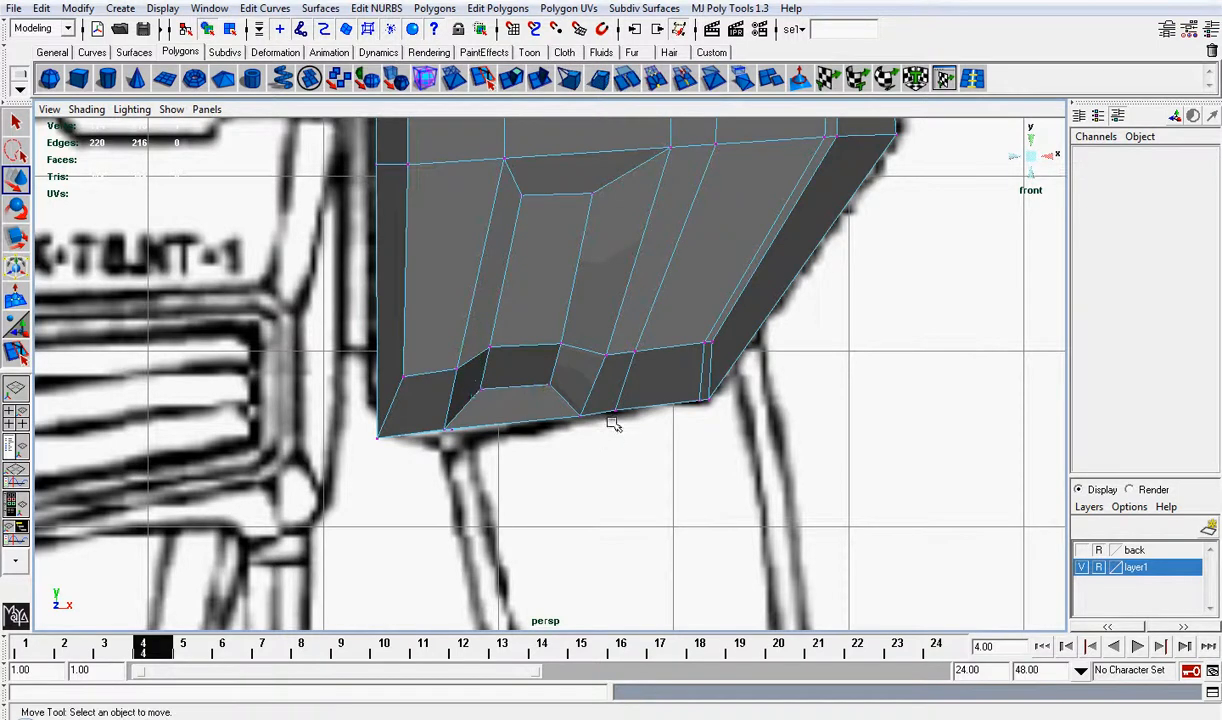
Step: Select the vertices along the top of the recess, lower them, and shift them slightly toward the body to shorten the recess
{"action": "scroll", "coordinate": [620, 405], "scroll_direction": "down", "scroll_amount": 5}
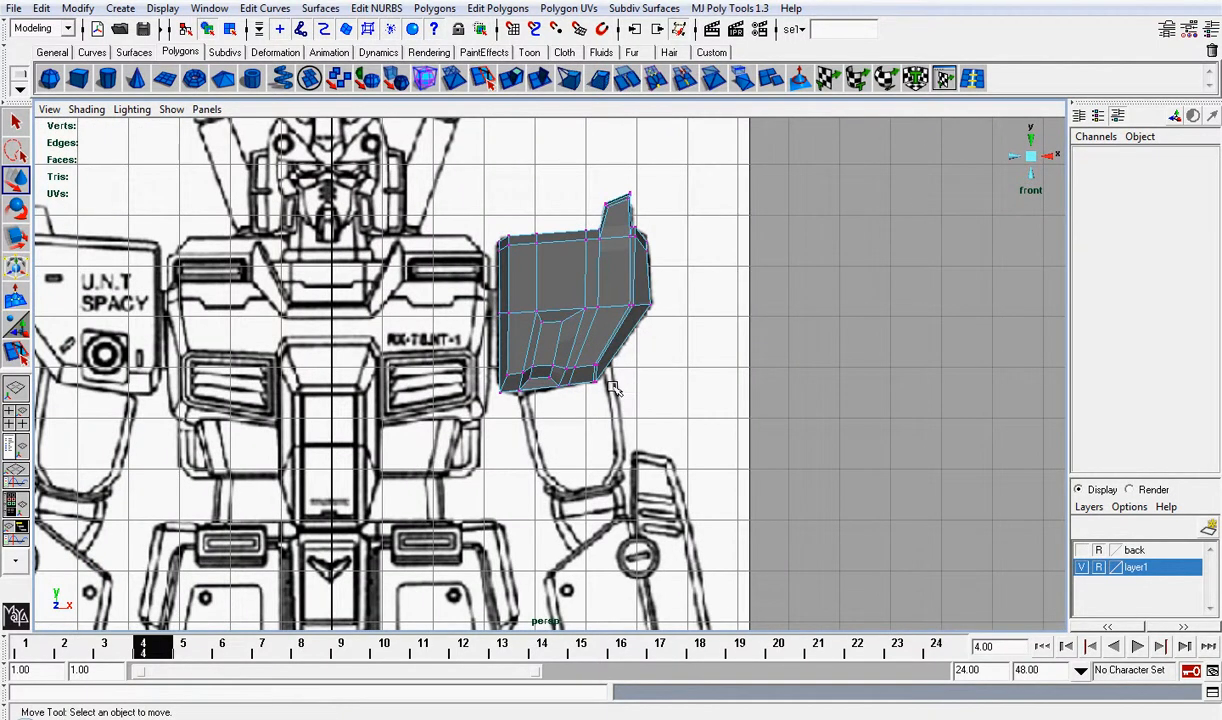
{"action": "scroll", "coordinate": [580, 345], "scroll_direction": "up", "scroll_amount": 3}
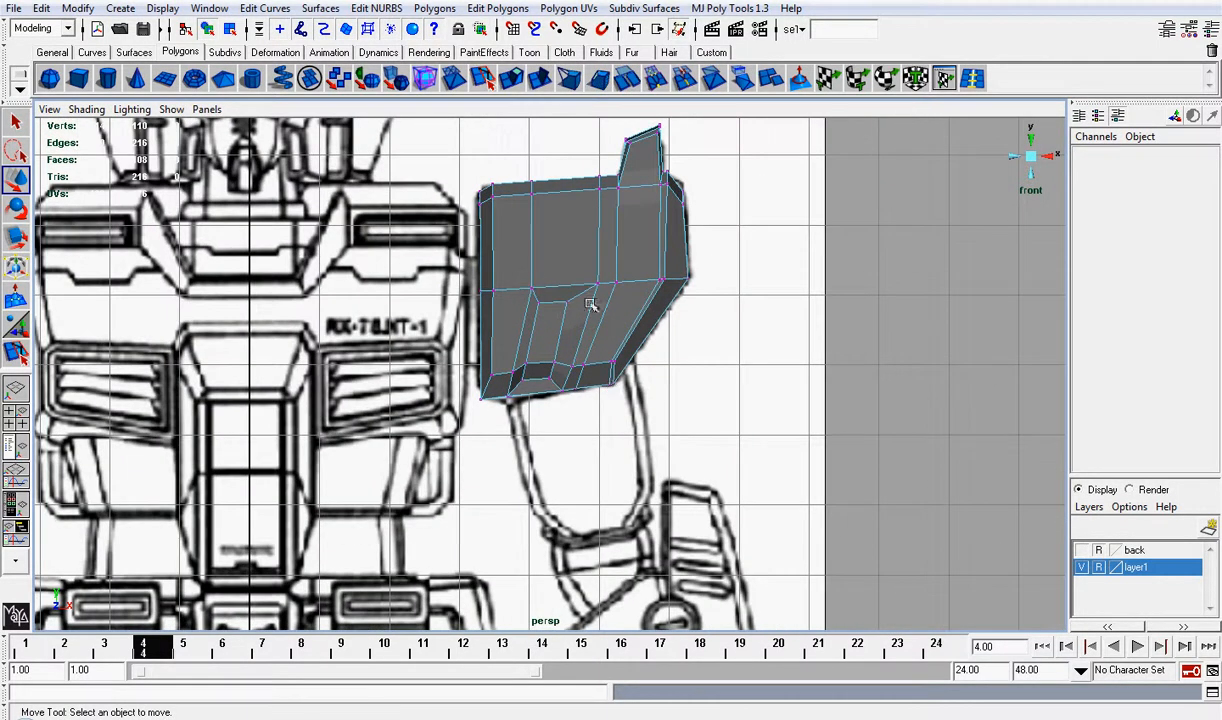
{"action": "left_click", "coordinate": [592, 292]}
{"action": "left_click_drag", "start_coordinate": [570, 238], "coordinate": [556, 278]}
{"action": "left_click_drag", "start_coordinate": [630, 332], "coordinate": [614, 334]}
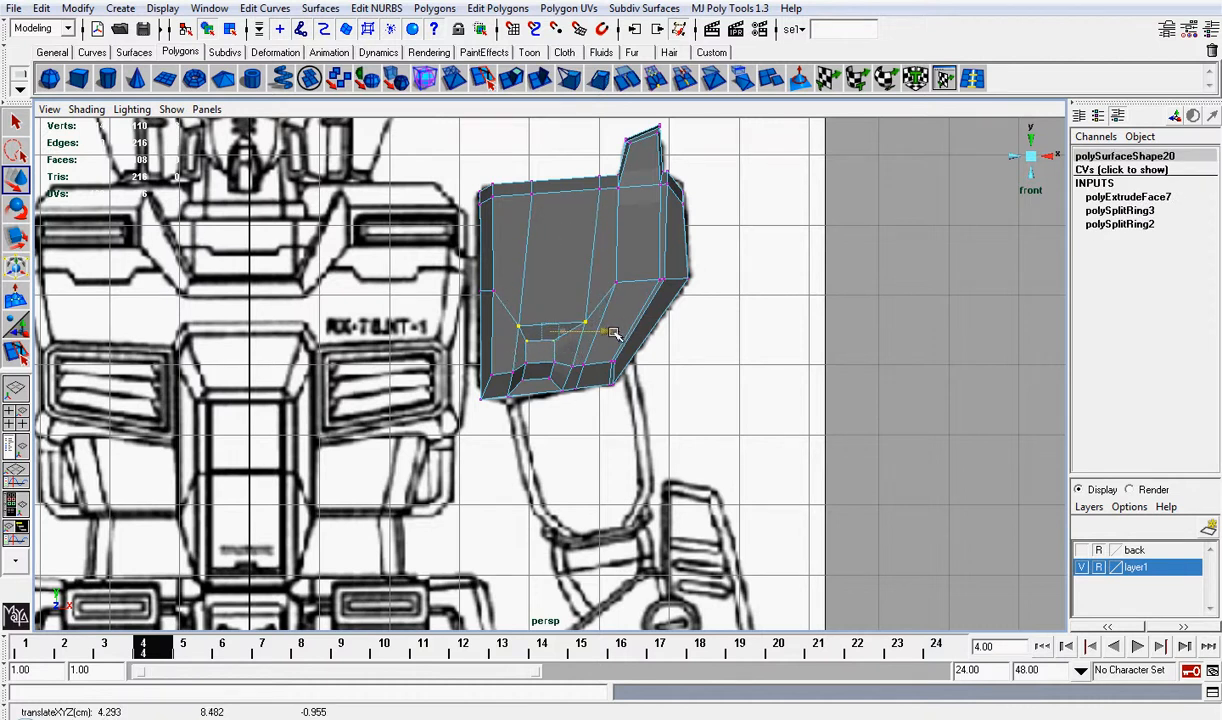
Step: Raise the two vertices where the recess meets the pad's bottom edge, one after the other
{"action": "scroll", "coordinate": [614, 334], "scroll_direction": "down", "scroll_amount": 3}
{"action": "scroll", "coordinate": [614, 334], "scroll_direction": "up", "scroll_amount": 4}
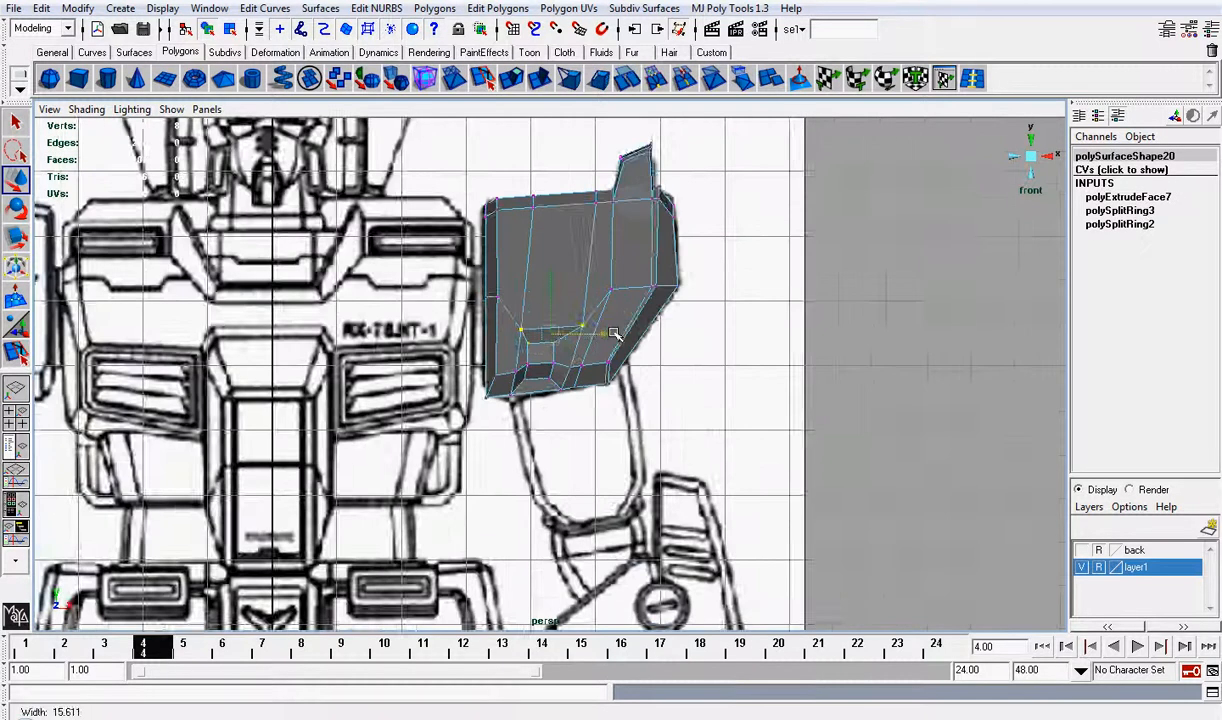
{"action": "scroll", "coordinate": [578, 362], "scroll_direction": "up", "scroll_amount": 3}
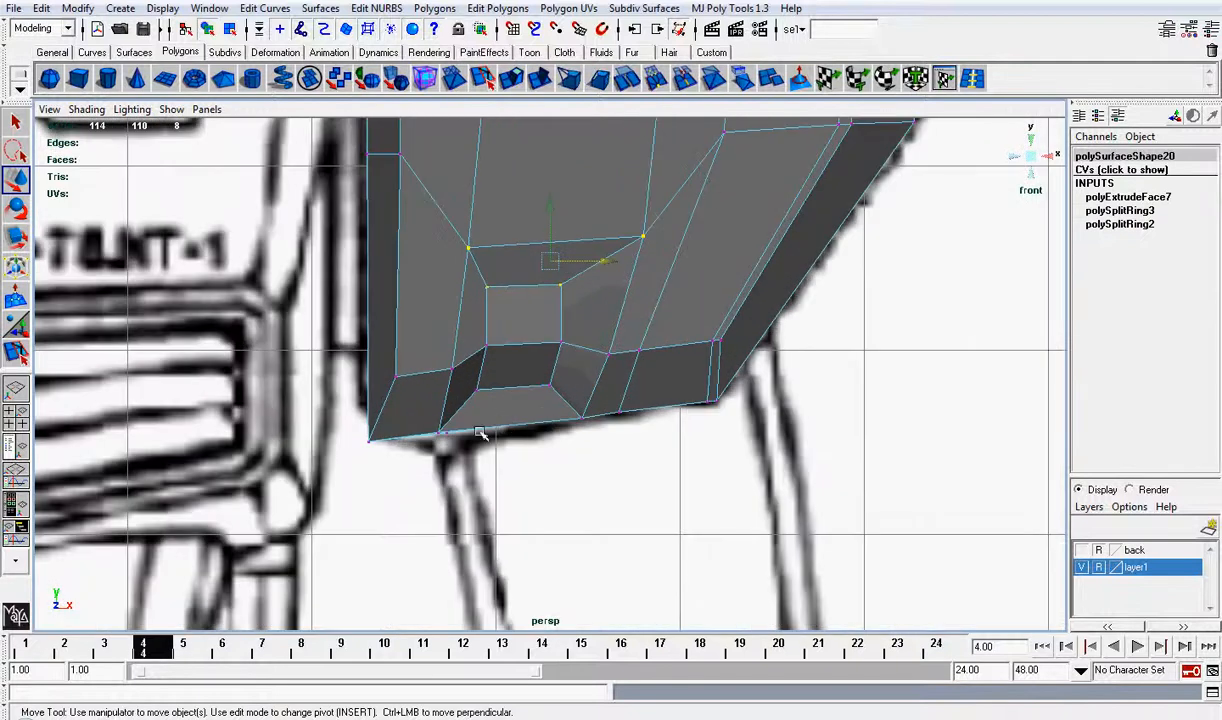
{"action": "left_click", "coordinate": [439, 432]}
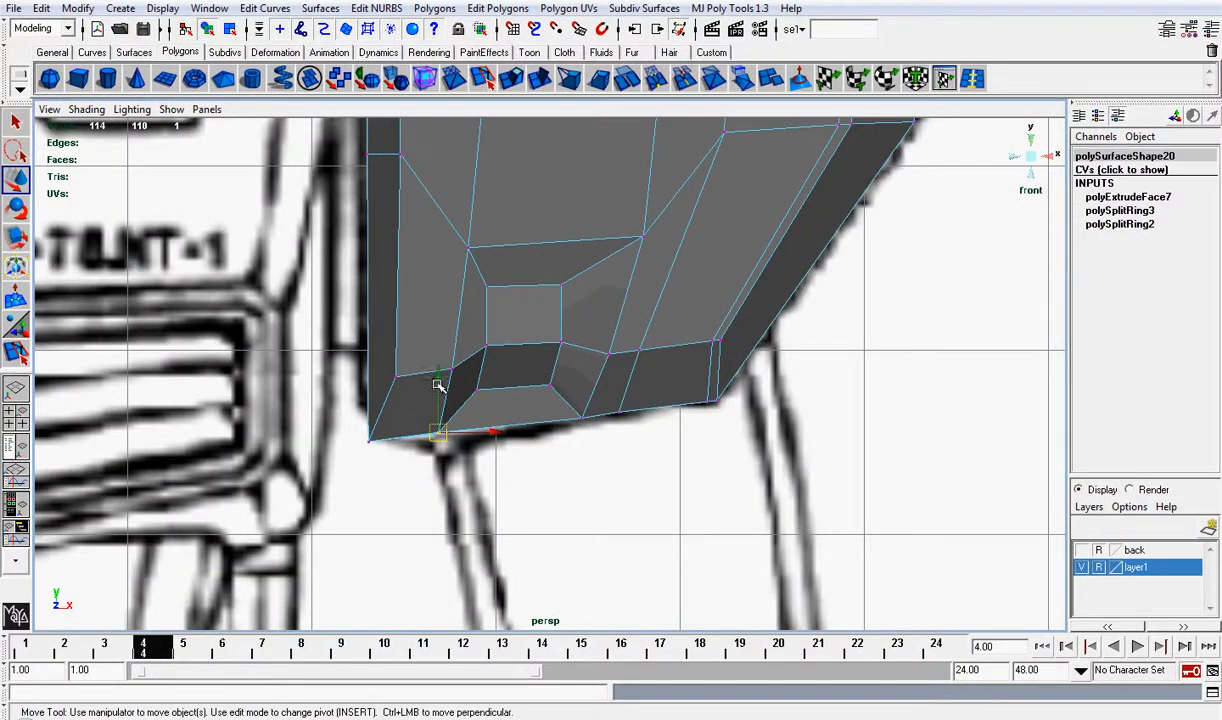
{"action": "left_click_drag", "start_coordinate": [438, 385], "coordinate": [438, 361]}
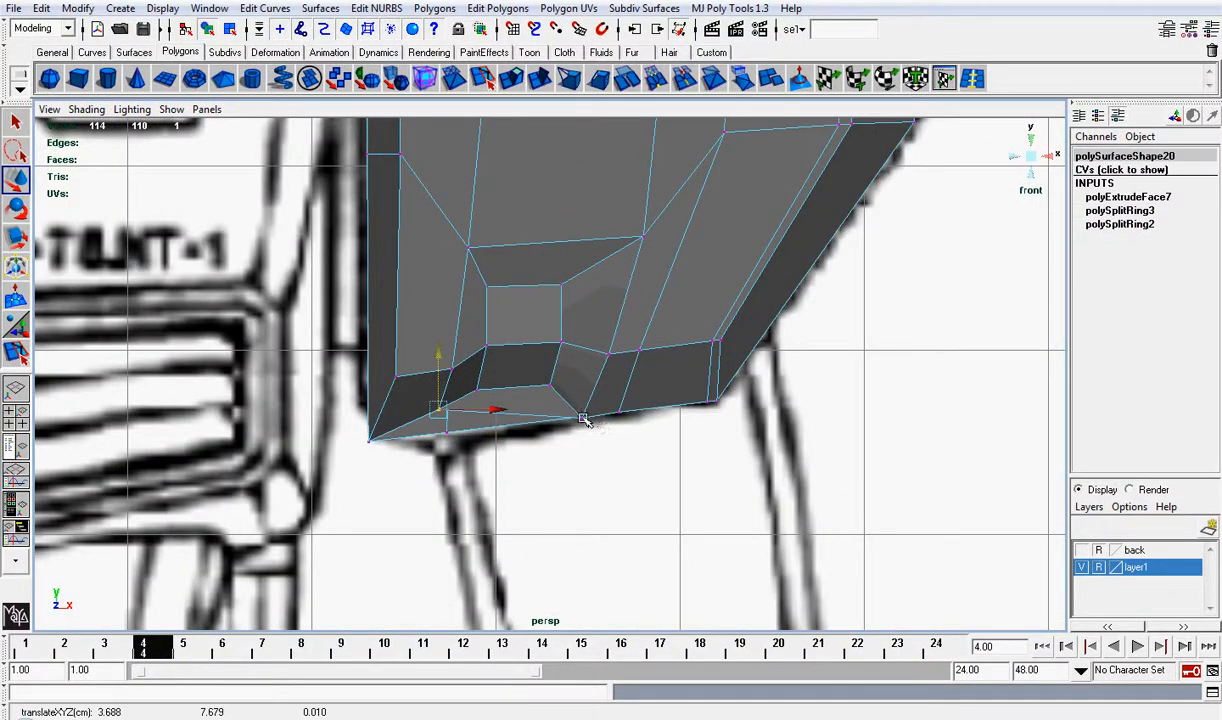
{"action": "left_click", "coordinate": [584, 419]}
{"action": "left_click_drag", "start_coordinate": [581, 404], "coordinate": [587, 359]}
Step: Select the edge between the recess's floor and its underside and adjust its depth in the perspective view
{"action": "left_click", "coordinate": [1032, 156]}
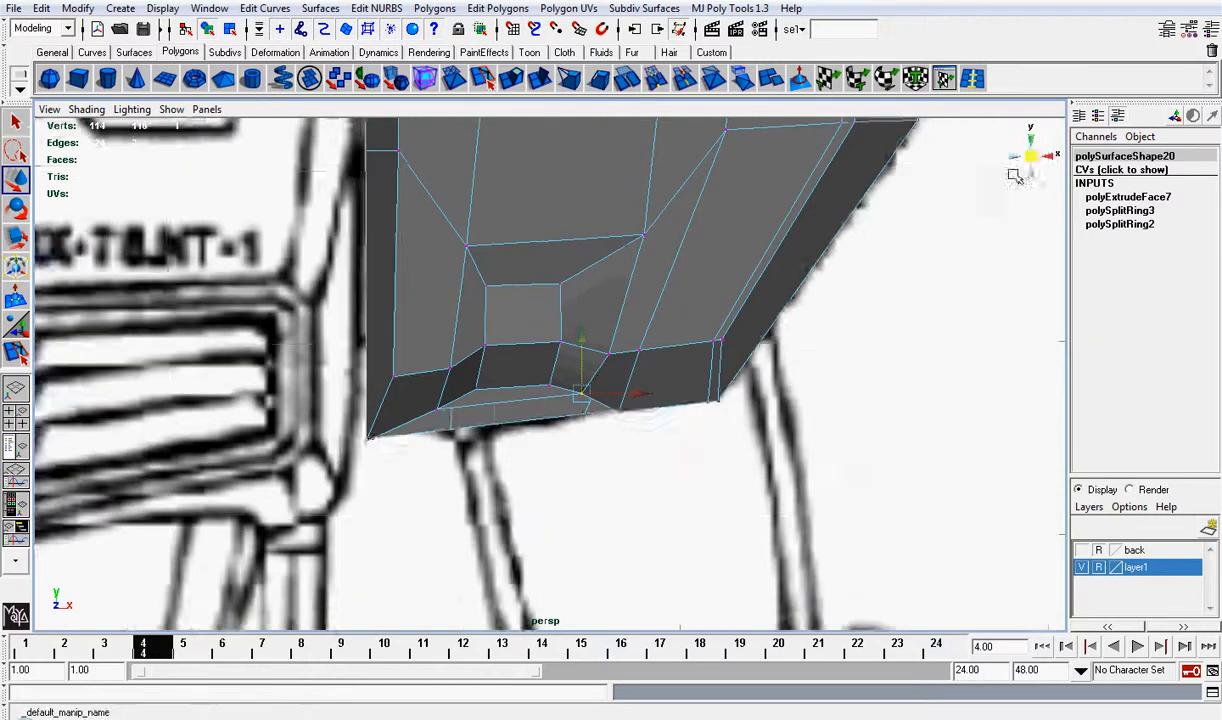
{"action": "right_click_drag", "start_coordinate": [820, 300], "coordinate": [604, 332], "text": "alt"}
{"action": "mouse_move", "coordinate": [604, 332]}
{"action": "left_mouse_down", "text": "alt"}
{"action": "mouse_move", "coordinate": [686, 267]}
{"action": "mouse_move", "coordinate": [920, 305]}
{"action": "mouse_move", "coordinate": [605, 340]}
{"action": "mouse_move", "coordinate": [428, 314]}
{"action": "mouse_move", "coordinate": [597, 345]}
{"action": "left_mouse_up", "text": "alt"}
{"action": "scroll", "coordinate": [594, 332], "scroll_direction": "up", "scroll_amount": 4}
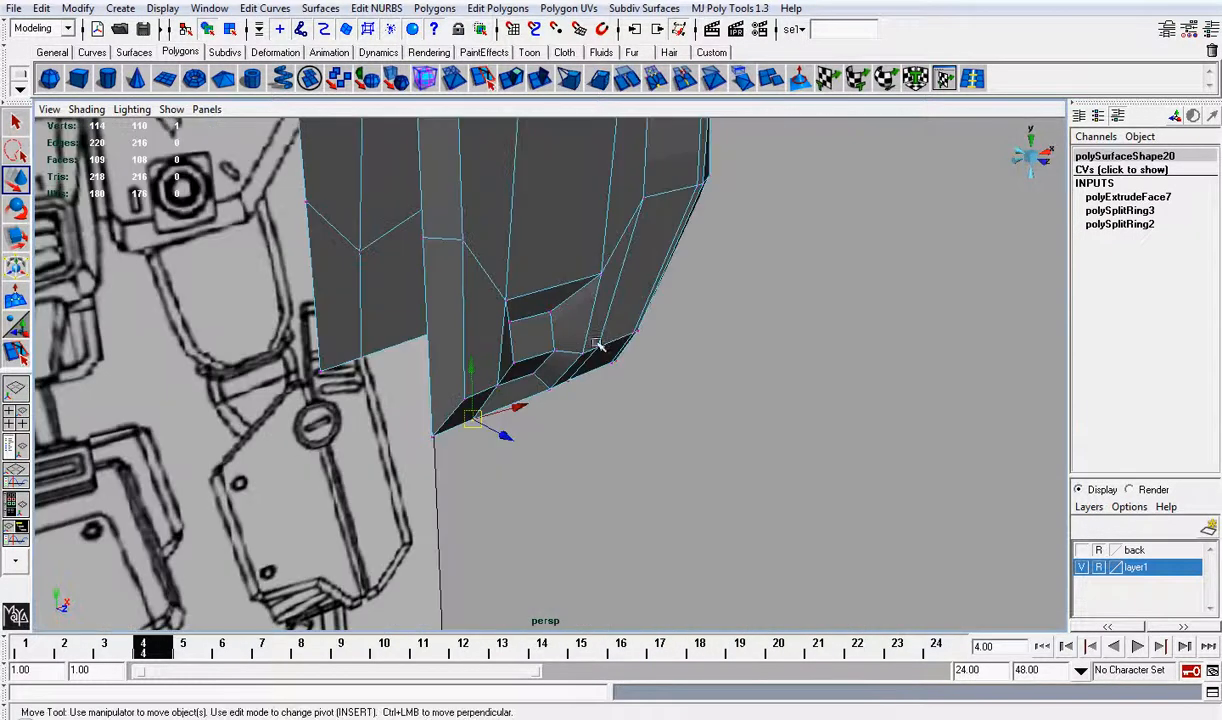
{"action": "right_click_drag", "start_coordinate": [540, 352], "coordinate": [537, 312]}
{"action": "left_click", "coordinate": [536, 358]}
{"action": "scroll", "coordinate": [536, 360], "scroll_direction": "up", "scroll_amount": 1}
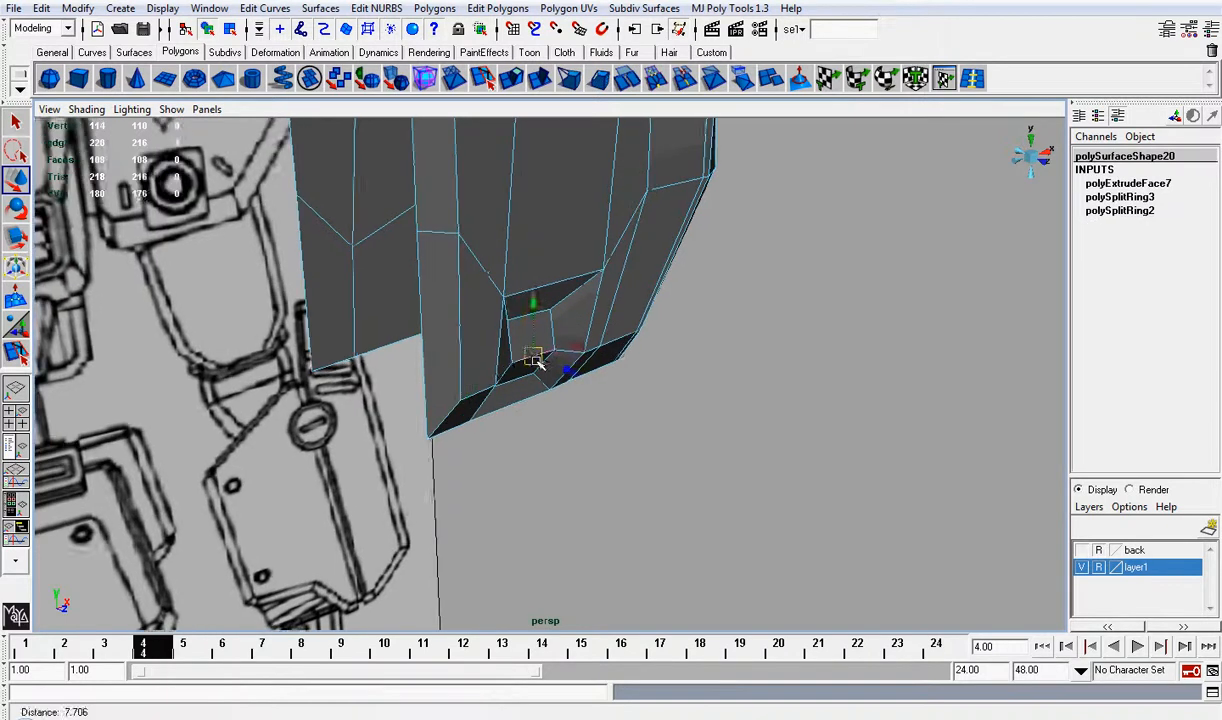
{"action": "left_click_drag", "start_coordinate": [537, 362], "coordinate": [553, 308], "text": "alt"}
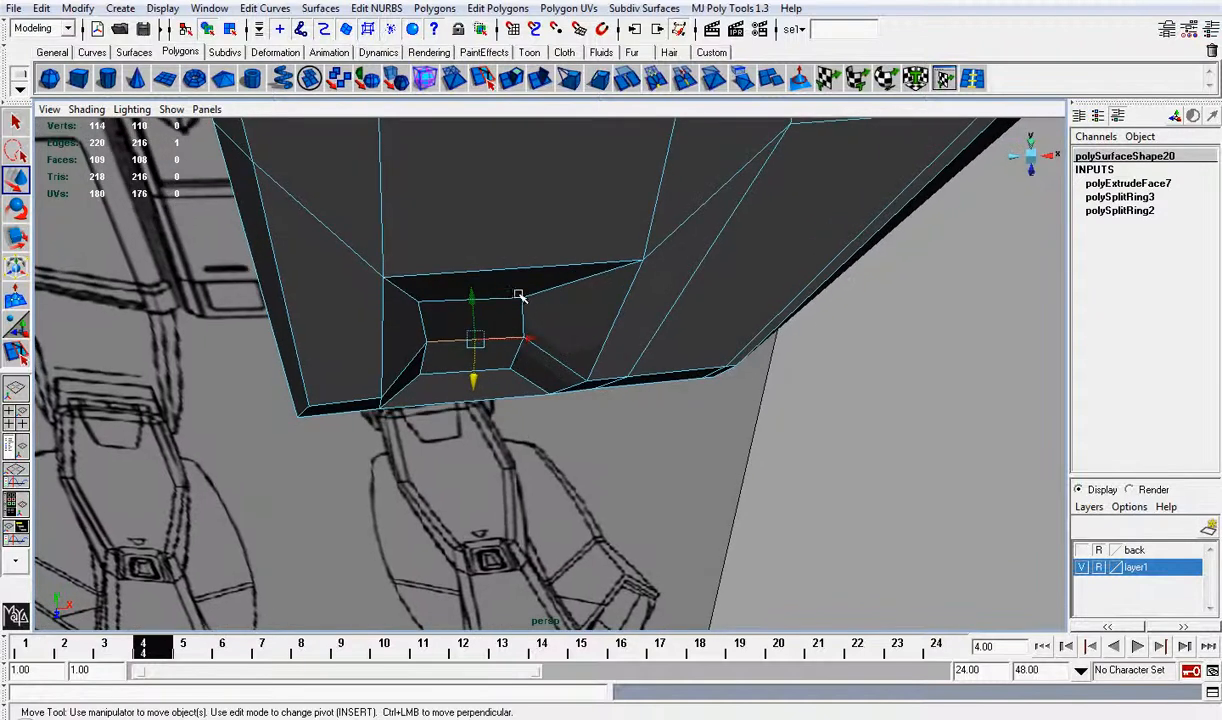
Step: Select the recess floor's upper outer vertex and reposition it in the perspective view
{"action": "right_click_drag", "start_coordinate": [517, 297], "coordinate": [490, 298]}
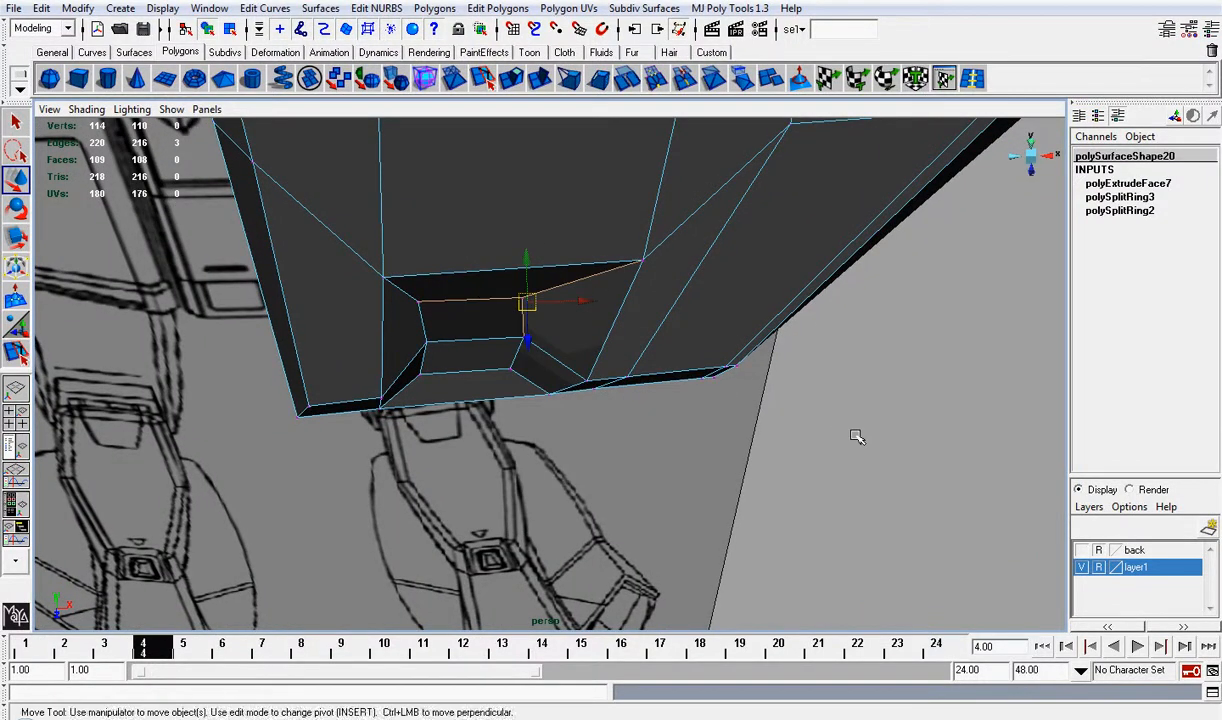
{"action": "left_click", "coordinate": [521, 298]}
{"action": "left_click_drag", "start_coordinate": [578, 300], "coordinate": [692, 285]}
{"action": "left_click_drag", "start_coordinate": [616, 282], "coordinate": [651, 318]}
{"action": "scroll", "coordinate": [651, 318], "scroll_direction": "down", "scroll_amount": 3}
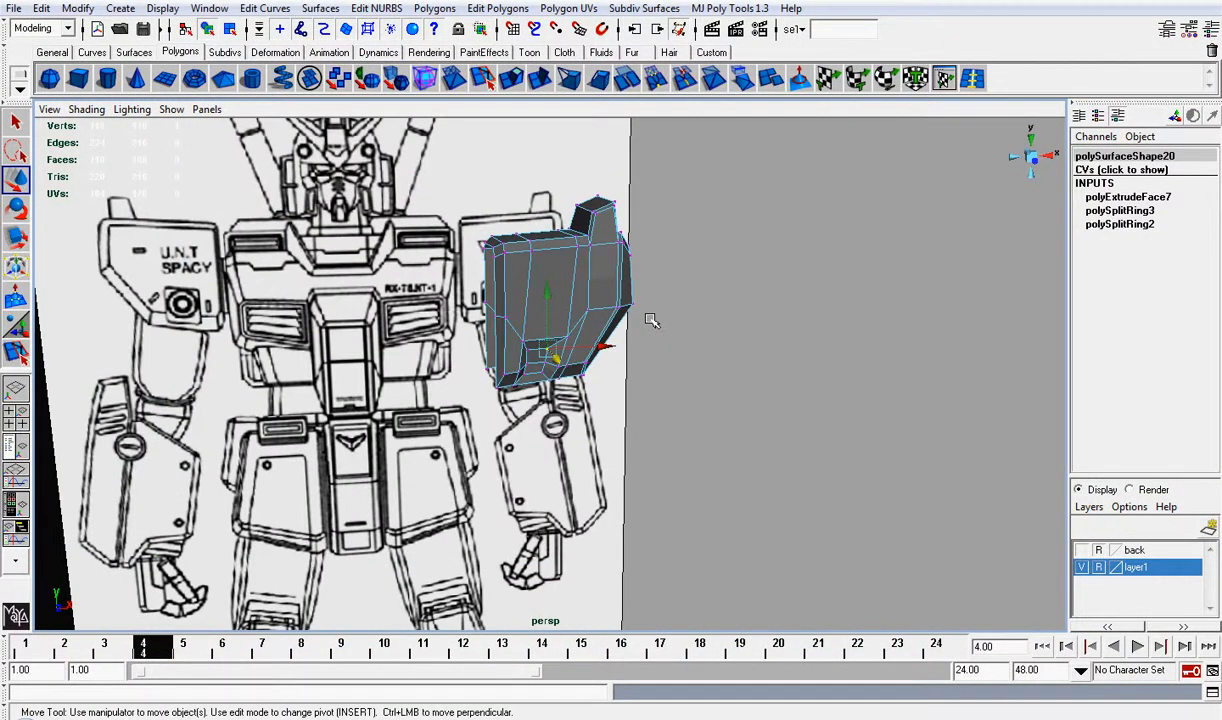
{"action": "scroll", "coordinate": [651, 318], "scroll_direction": "up", "scroll_amount": 5}
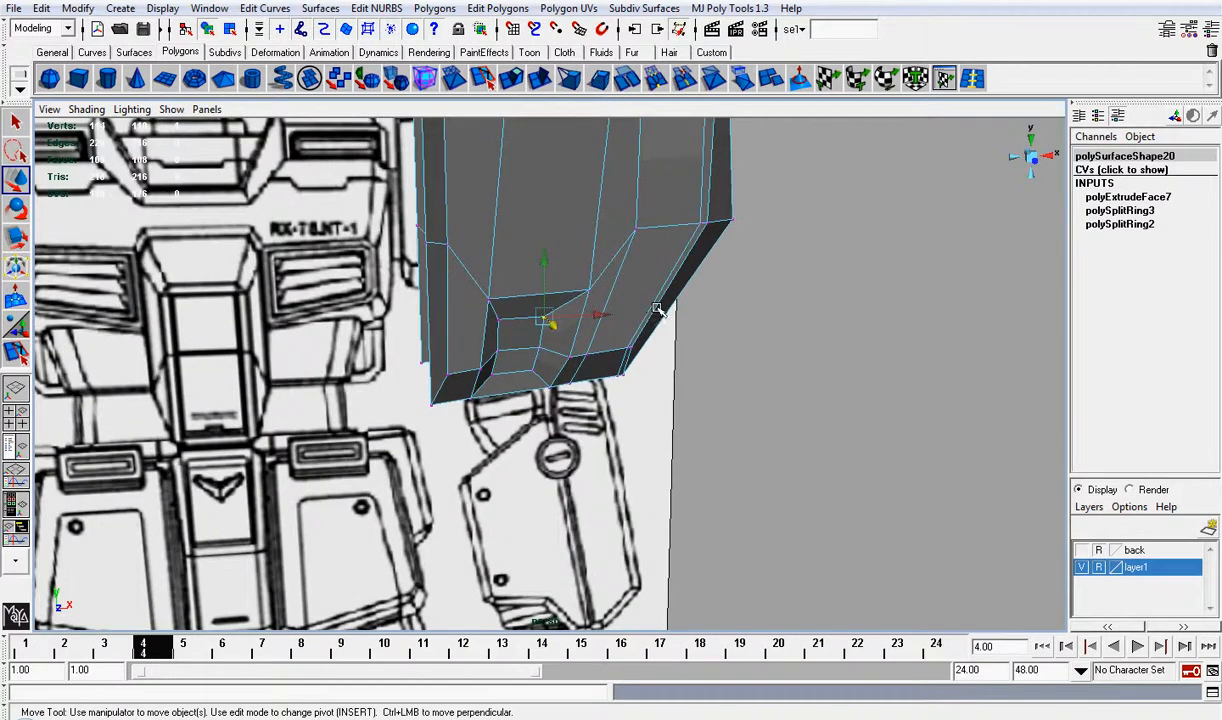
{"action": "left_click_drag", "start_coordinate": [651, 318], "coordinate": [693, 297], "text": "alt"}
{"action": "left_click", "coordinate": [724, 383]}
Step: Undo the recent vertex and edge edits on the shoulder pad's recess and bottom edge
{"action": "key", "text": "ctrl+z"}
{"action": "key", "text": "ctrl+z"}
{"action": "key", "text": "ctrl+z"}
{"action": "key", "text": "ctrl+z"}
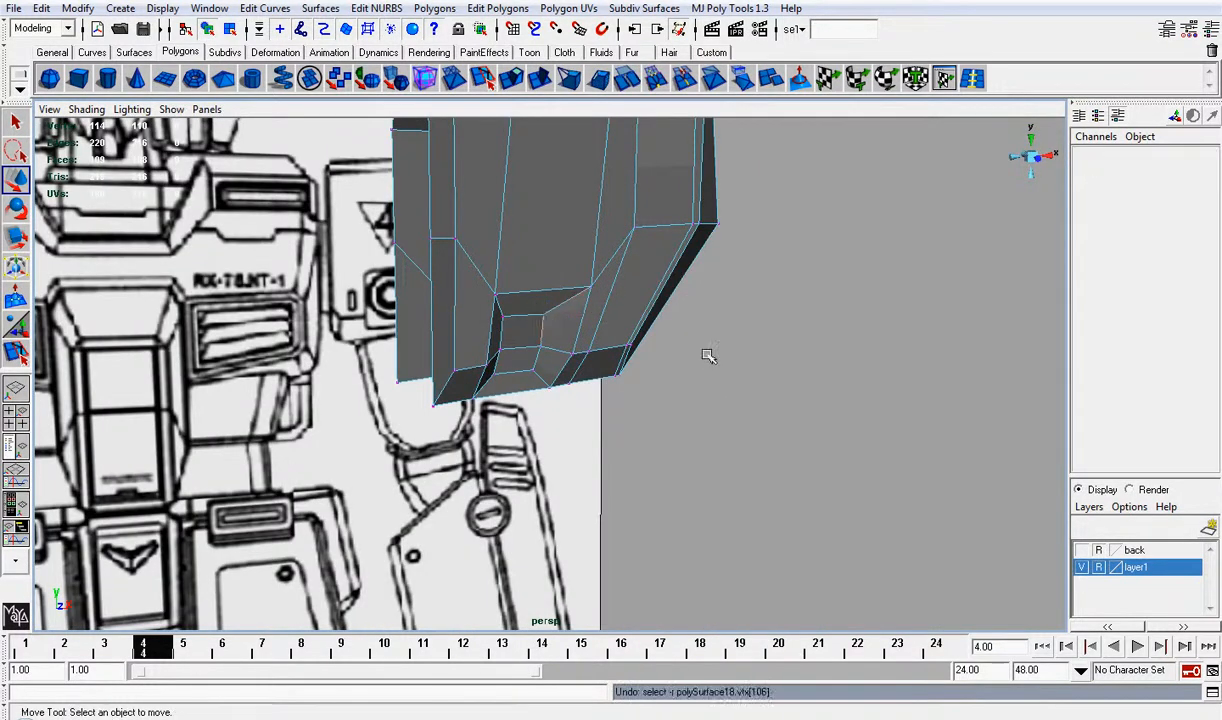
{"action": "key", "text": "ctrl+z"}
{"action": "key", "text": "ctrl+z"}
{"action": "key", "text": "ctrl+z"}
{"action": "key", "text": "ctrl+z"}
{"action": "key", "text": "ctrl+z"}
{"action": "key", "text": "ctrl+z"}
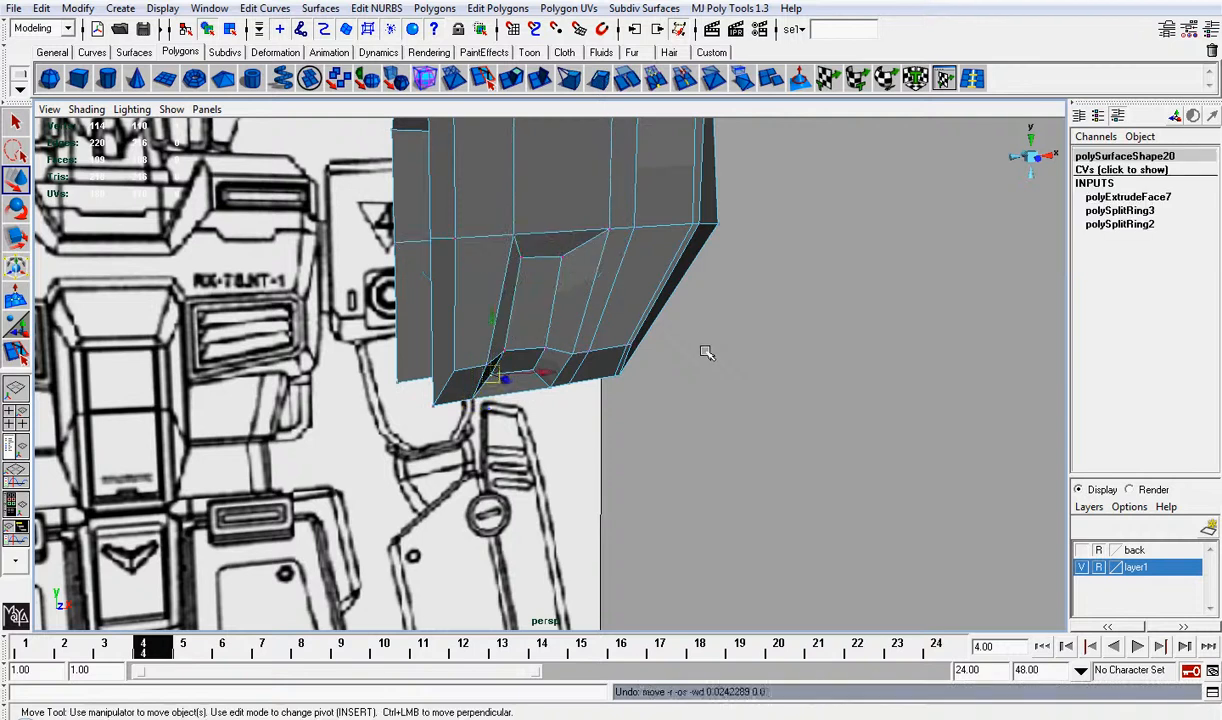
{"action": "key", "text": "ctrl+z"}
{"action": "key", "text": "ctrl+z"}
{"action": "key", "text": "ctrl+z"}
{"action": "key", "text": "ctrl+z"}
{"action": "key", "text": "ctrl+z"}
{"action": "key", "text": "ctrl+z"}
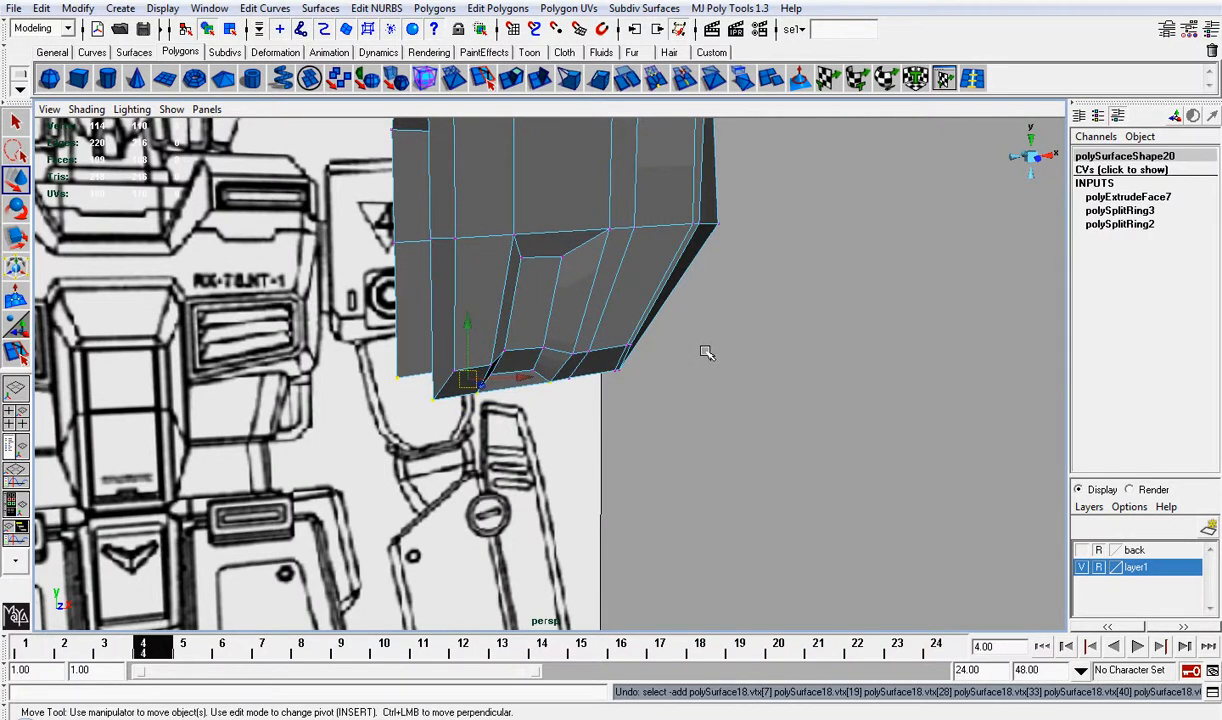
{"action": "key", "text": "ctrl+z"}
{"action": "key", "text": "ctrl+z"}
{"action": "key", "text": "ctrl+z"}
{"action": "key", "text": "ctrl+z"}
{"action": "key", "text": "ctrl+z"}
{"action": "key", "text": "ctrl+z"}
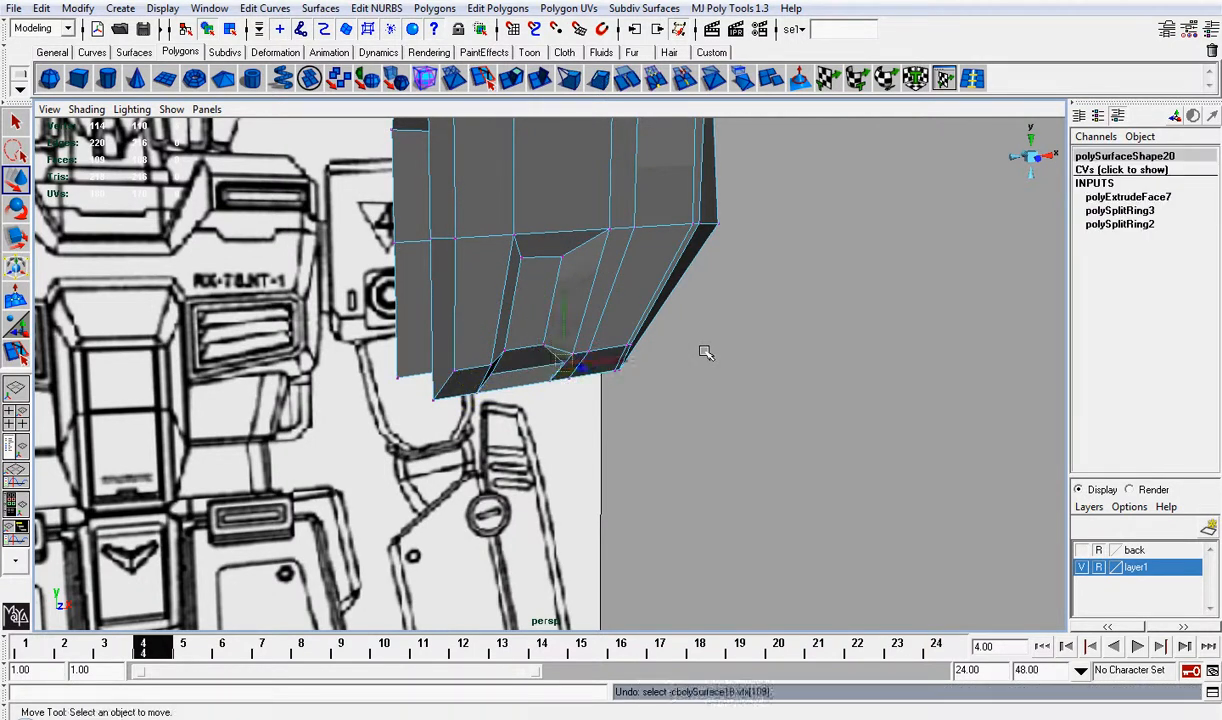
{"action": "key", "text": "ctrl+z"}
{"action": "key", "text": "ctrl+z"}
{"action": "key", "text": "ctrl+z"}
{"action": "key", "text": "ctrl+z"}
{"action": "key", "text": "ctrl+z"}
{"action": "key", "text": "ctrl+z"}
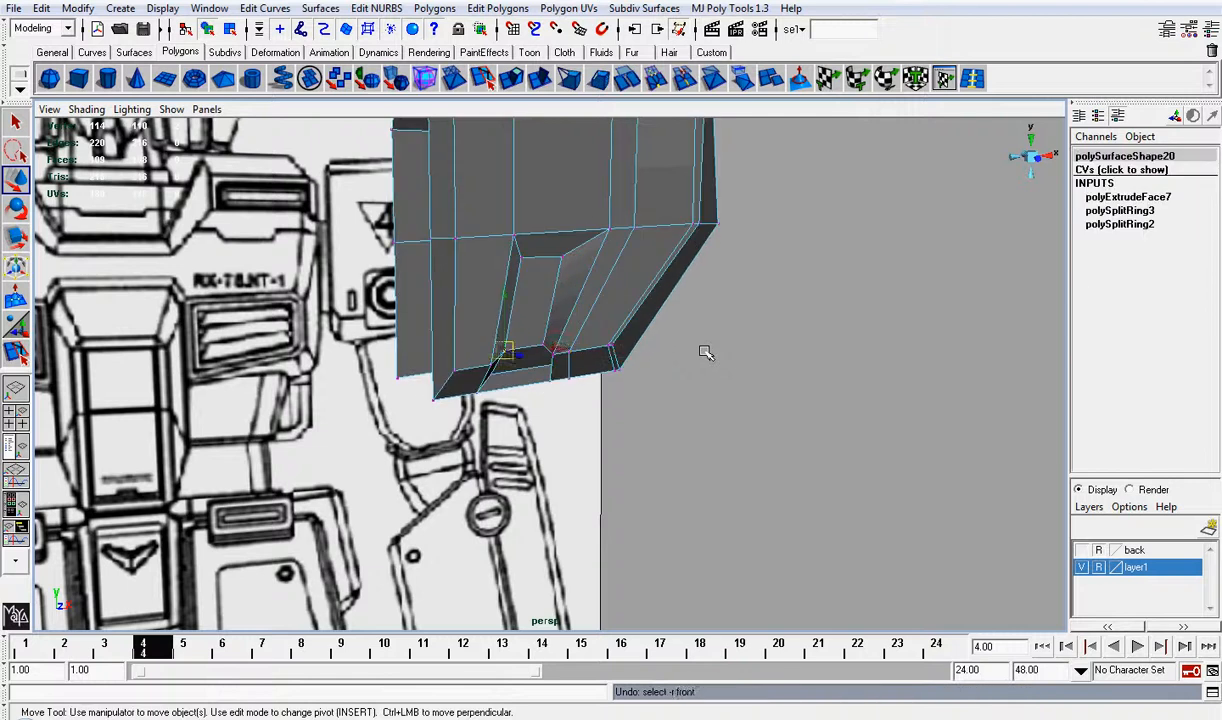
Step: Delete the whole recessed shoulder pad and unhide all hidden objects
{"action": "right_click_drag", "start_coordinate": [615, 277], "coordinate": [640, 252]}
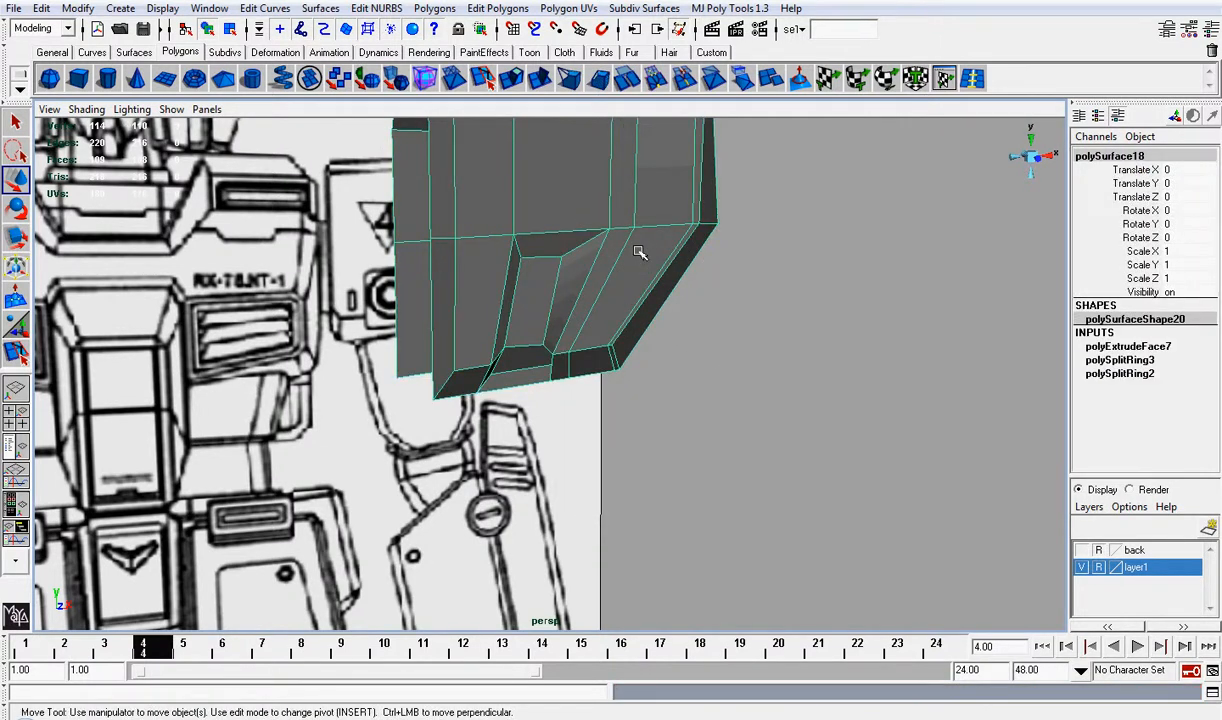
{"action": "key", "text": "Delete"}
{"action": "left_click", "coordinate": [162, 8]}
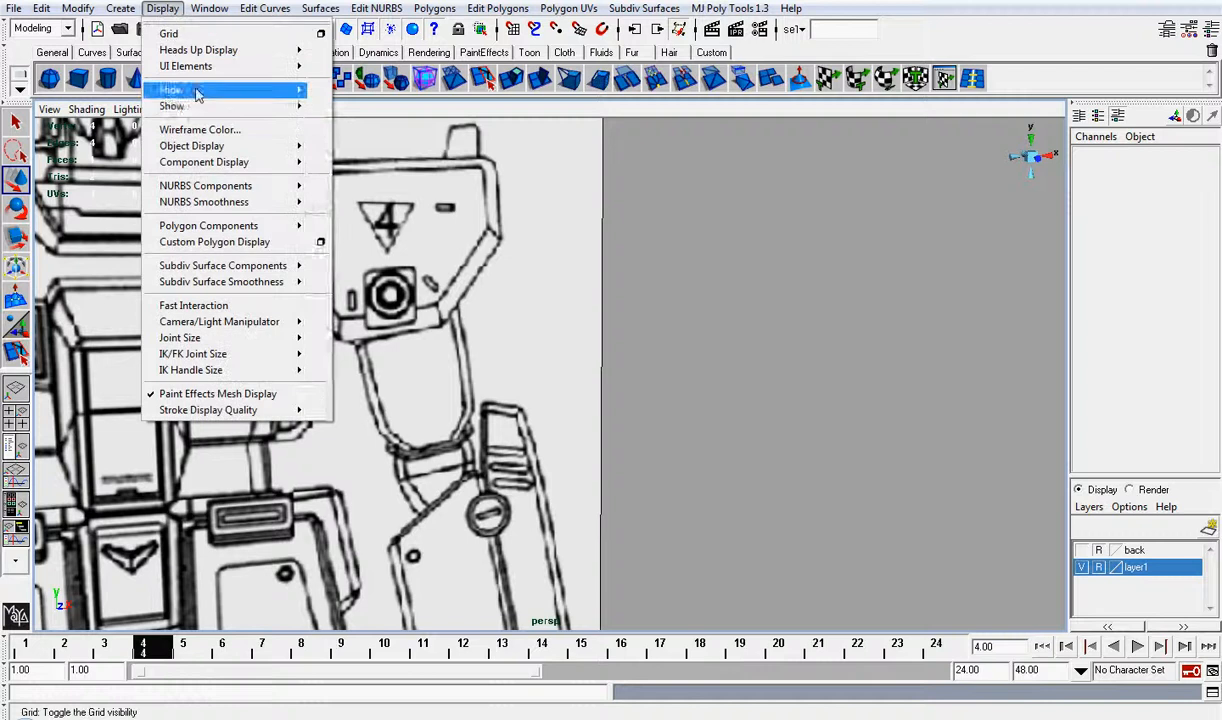
{"action": "mouse_move", "coordinate": [175, 106]}
{"action": "left_click", "coordinate": [367, 131]}
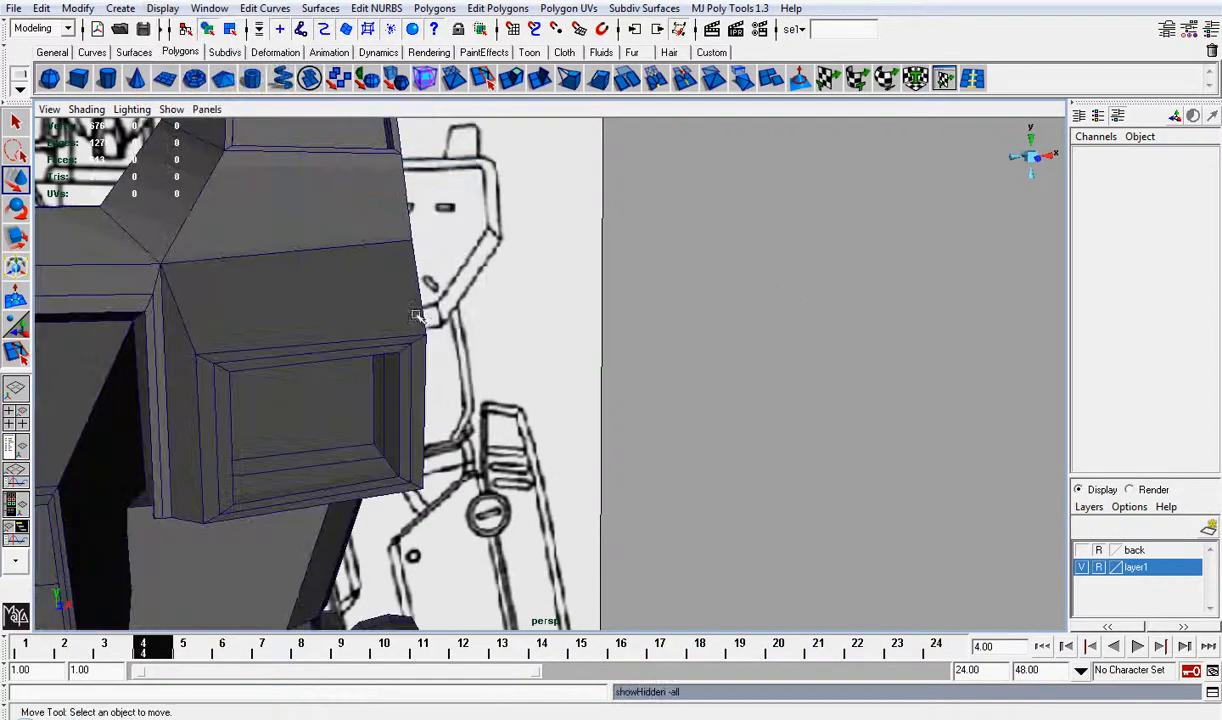
Step: Duplicate the remaining shoulder pad, mirror the copy to the other side by setting Scale X to 1, and save the scene
{"action": "scroll", "coordinate": [423, 316], "scroll_direction": "down", "scroll_amount": 5}
{"action": "left_click", "coordinate": [300, 334]}
{"action": "key", "text": "ctrl+d"}
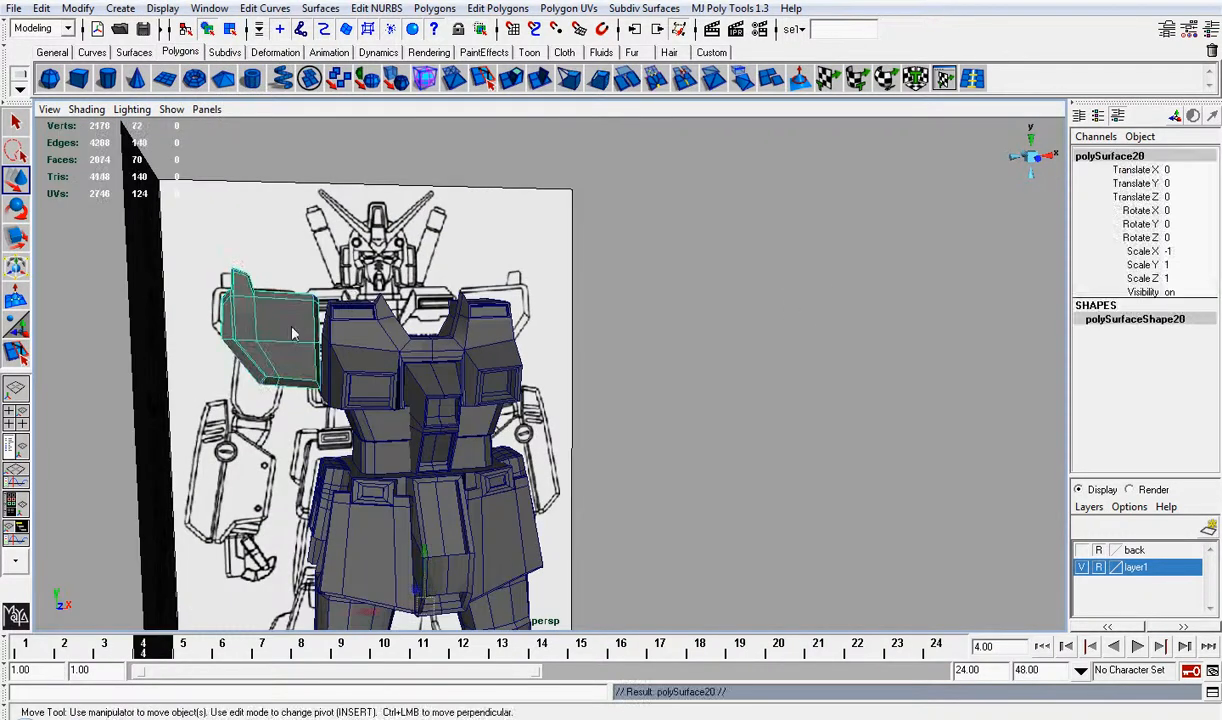
{"action": "key", "text": "Return"}
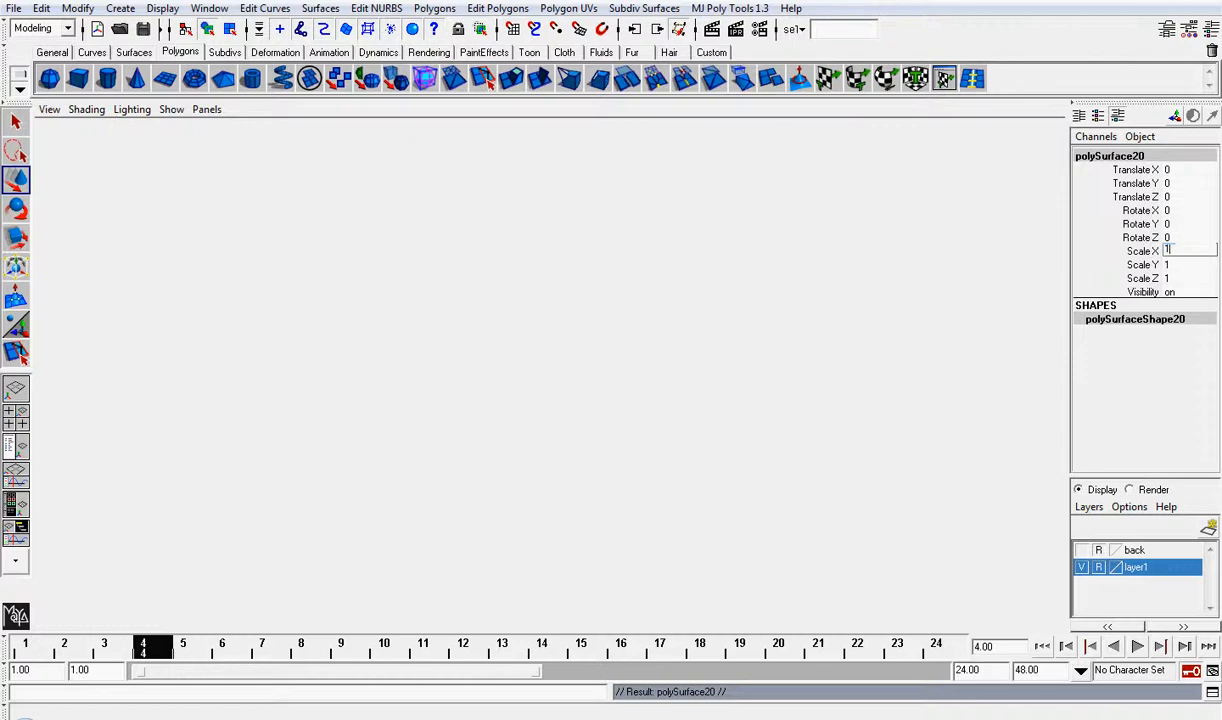
{"action": "key", "text": "ctrl+s"}
{"action": "key", "text": "q"}
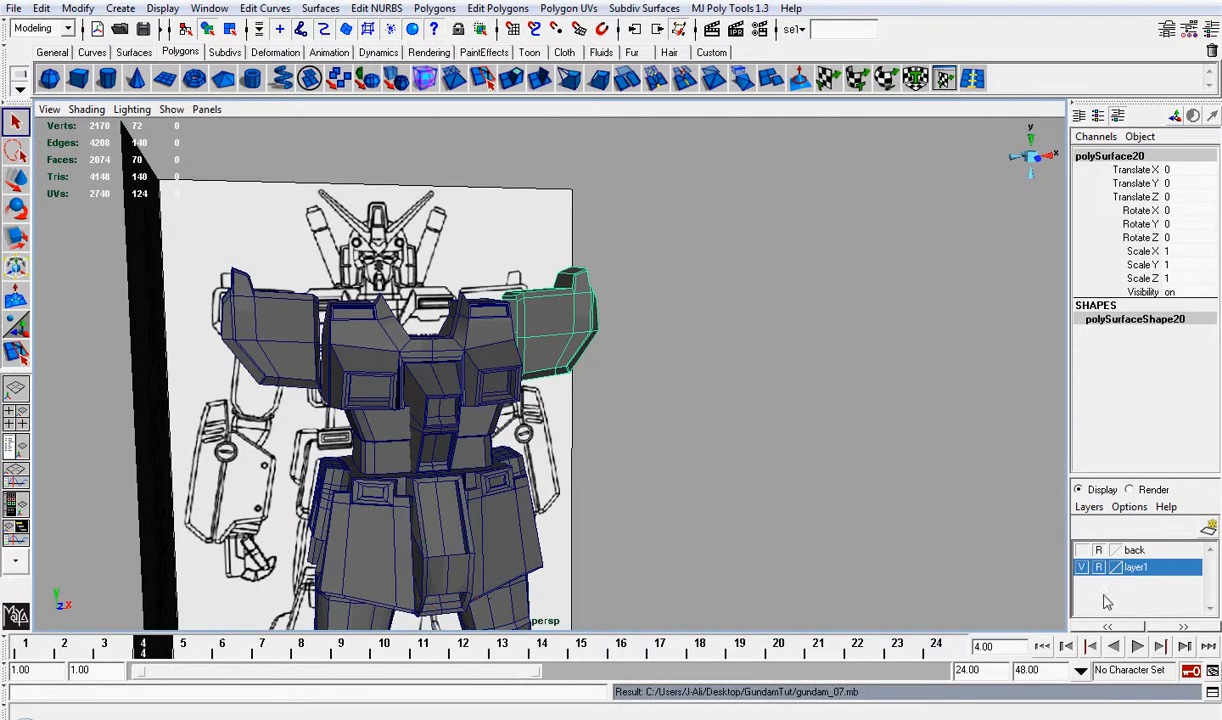
{"action": "left_click", "coordinate": [660, 368]}
Step: Select all modelled robot parts and hide them so only the reference planes are shown
{"action": "scroll", "coordinate": [526, 327], "scroll_direction": "up", "scroll_amount": 4}
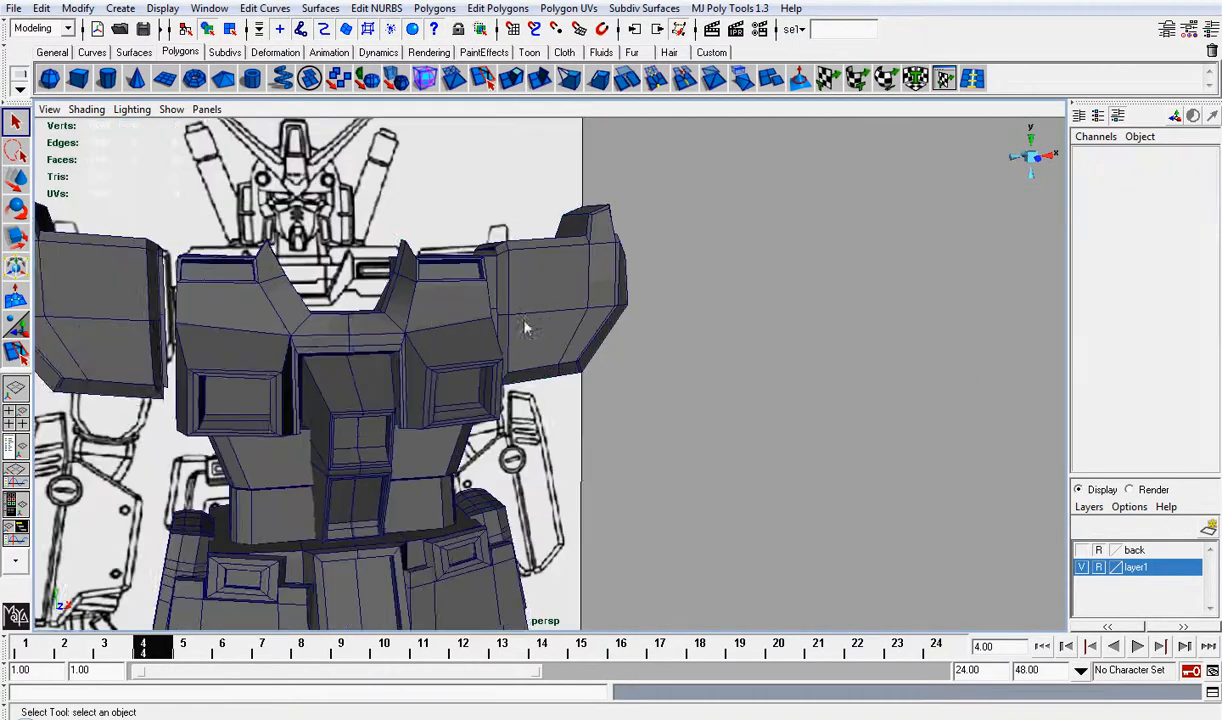
{"action": "left_click_drag", "start_coordinate": [672, 272], "coordinate": [634, 345], "text": "alt"}
{"action": "scroll", "coordinate": [660, 333], "scroll_direction": "down", "scroll_amount": 2}
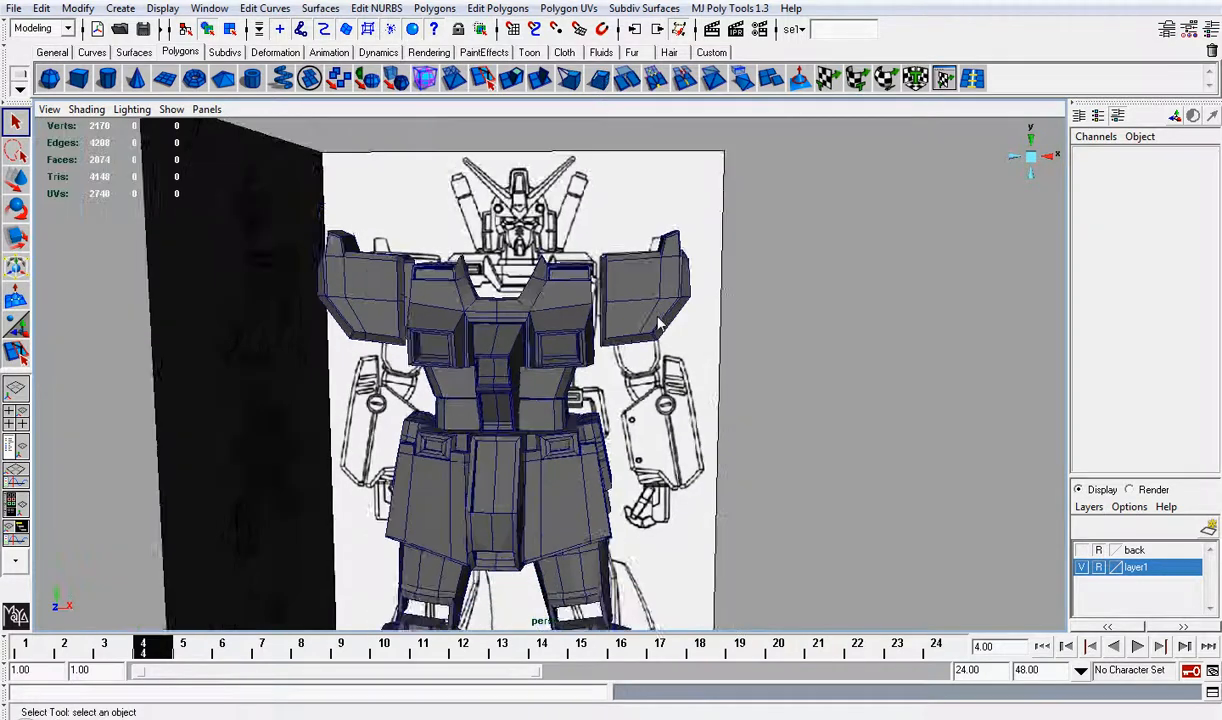
{"action": "middle_click_drag", "start_coordinate": [660, 333], "coordinate": [676, 258], "text": "alt"}
{"action": "scroll", "coordinate": [676, 258], "scroll_direction": "down", "scroll_amount": 2}
{"action": "scroll", "coordinate": [676, 258], "scroll_direction": "down", "scroll_amount": 1}
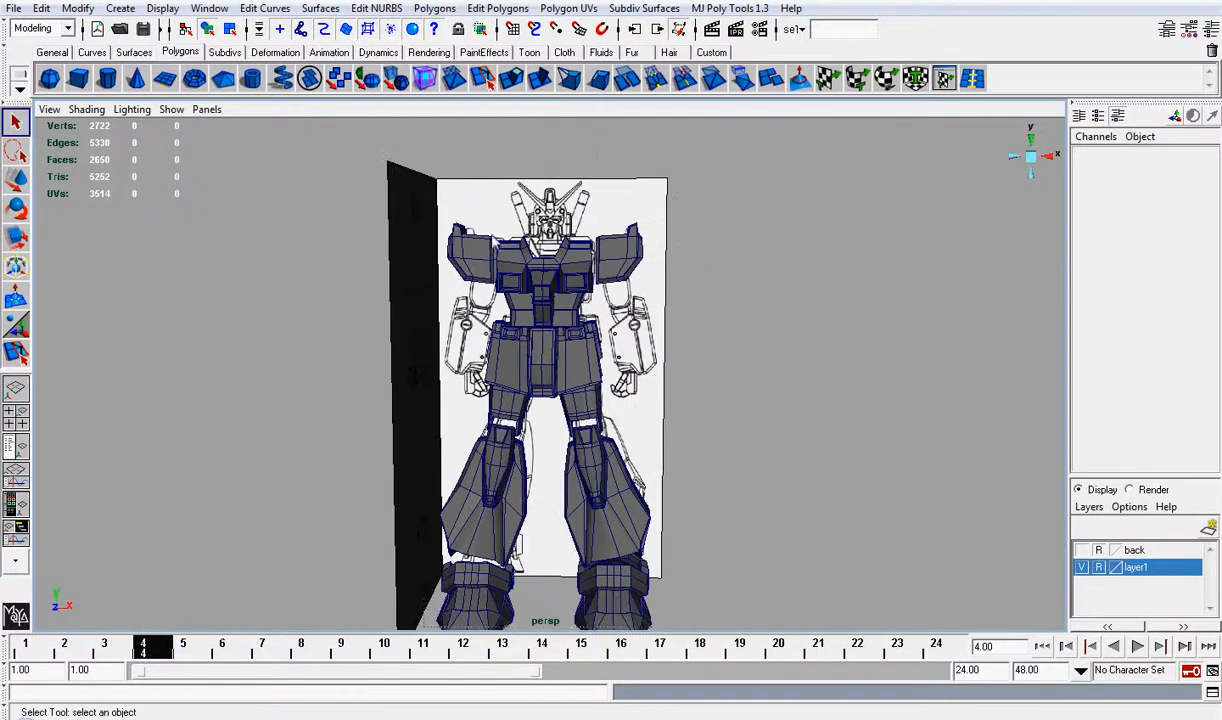
{"action": "left_click_drag", "start_coordinate": [403, 205], "coordinate": [890, 625]}
{"action": "key", "text": "ctrl+h"}
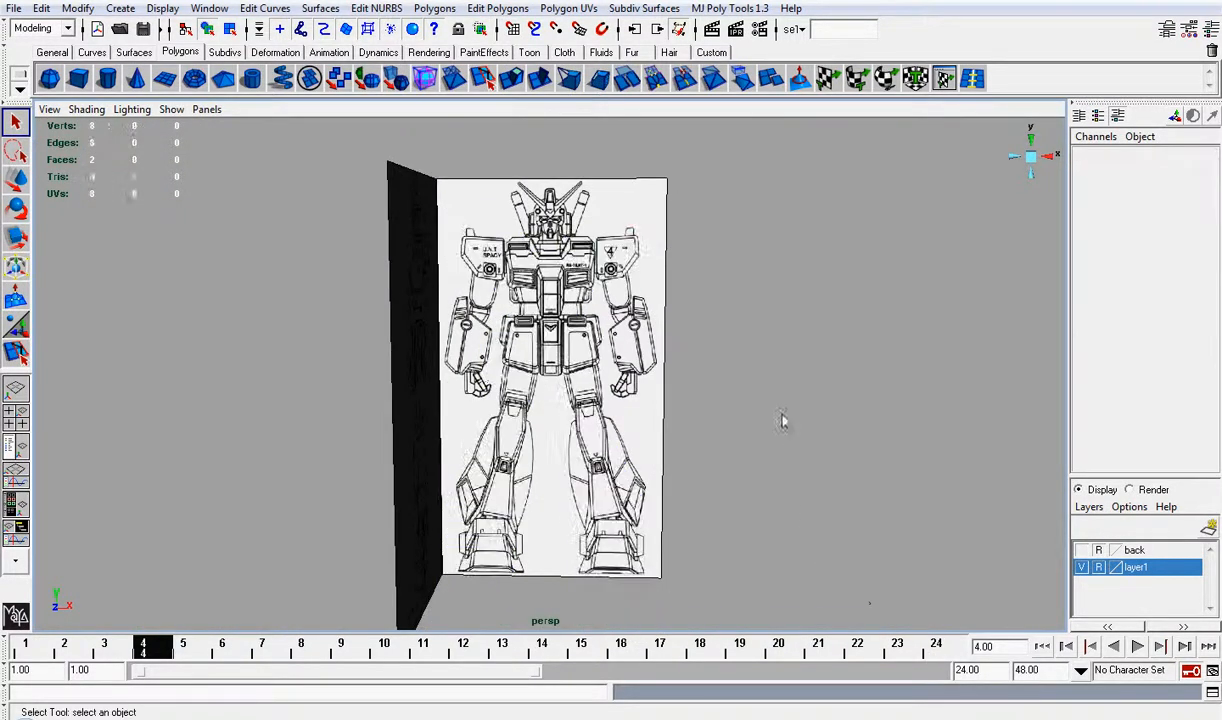
Step: Create a polygon cube and move it over the upper arm of the front reference, at X 4.755 and Y 6.901
{"action": "scroll", "coordinate": [777, 404], "scroll_direction": "up", "scroll_amount": 4}
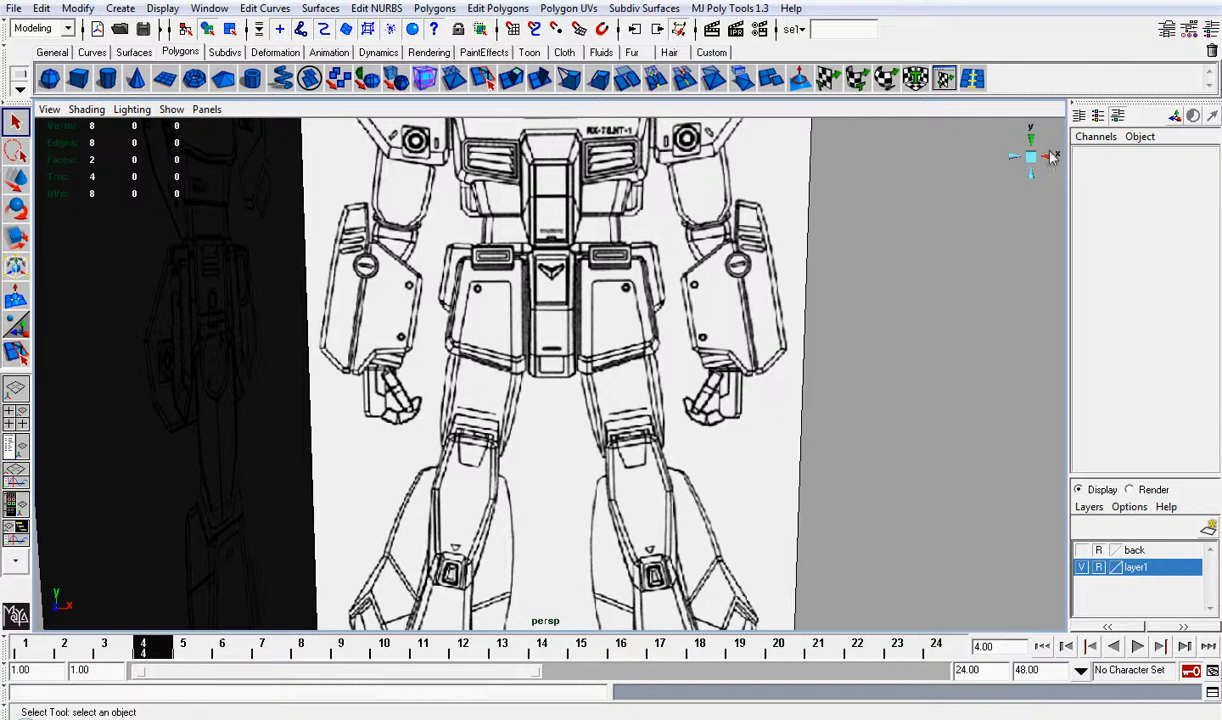
{"action": "left_click", "coordinate": [1050, 157]}
{"action": "scroll", "coordinate": [808, 267], "scroll_direction": "up", "scroll_amount": 3}
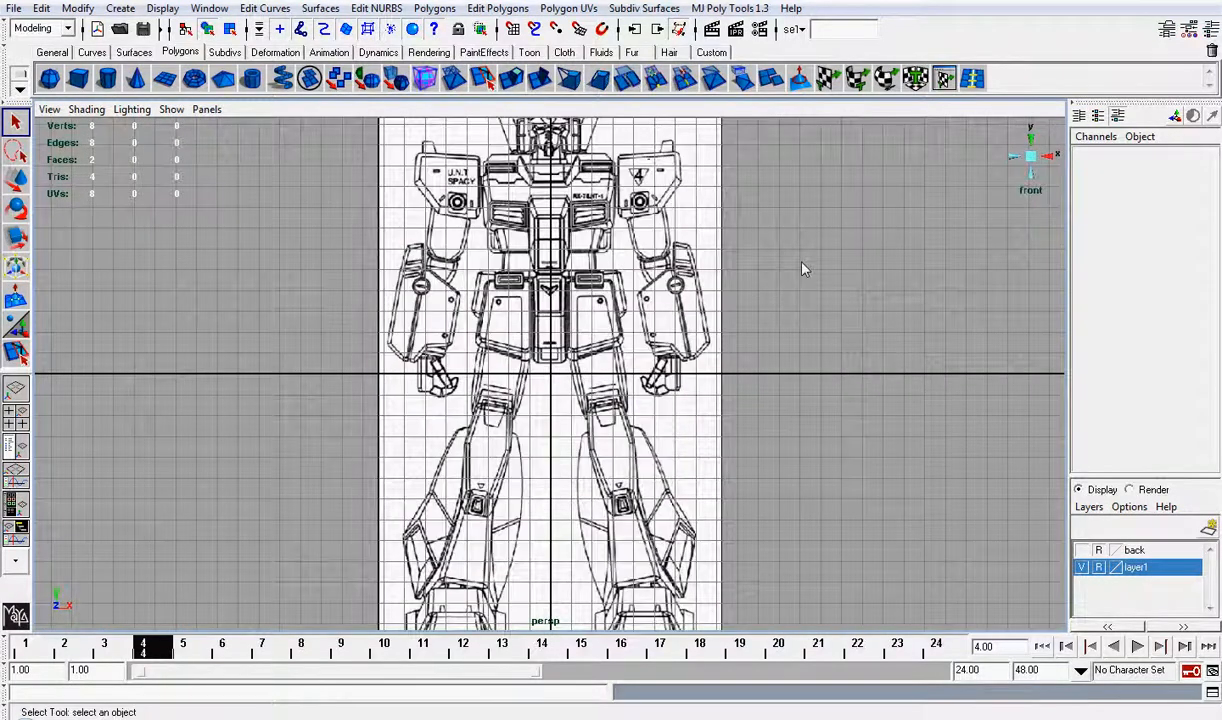
{"action": "scroll", "coordinate": [802, 263], "scroll_direction": "up", "scroll_amount": 4}
{"action": "middle_click_drag", "start_coordinate": [788, 224], "coordinate": [640, 400], "text": "alt"}
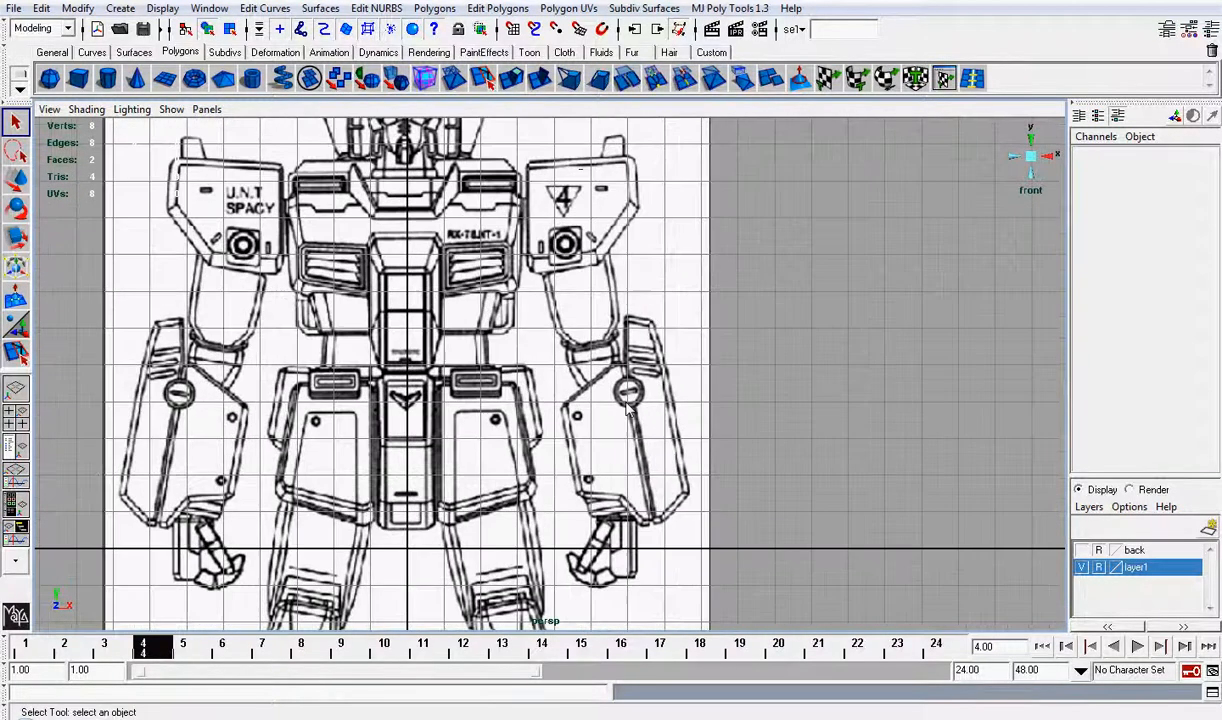
{"action": "left_click", "coordinate": [82, 80]}
{"action": "key", "text": "w"}
{"action": "scroll", "coordinate": [343, 601], "scroll_direction": "up", "scroll_amount": 2}
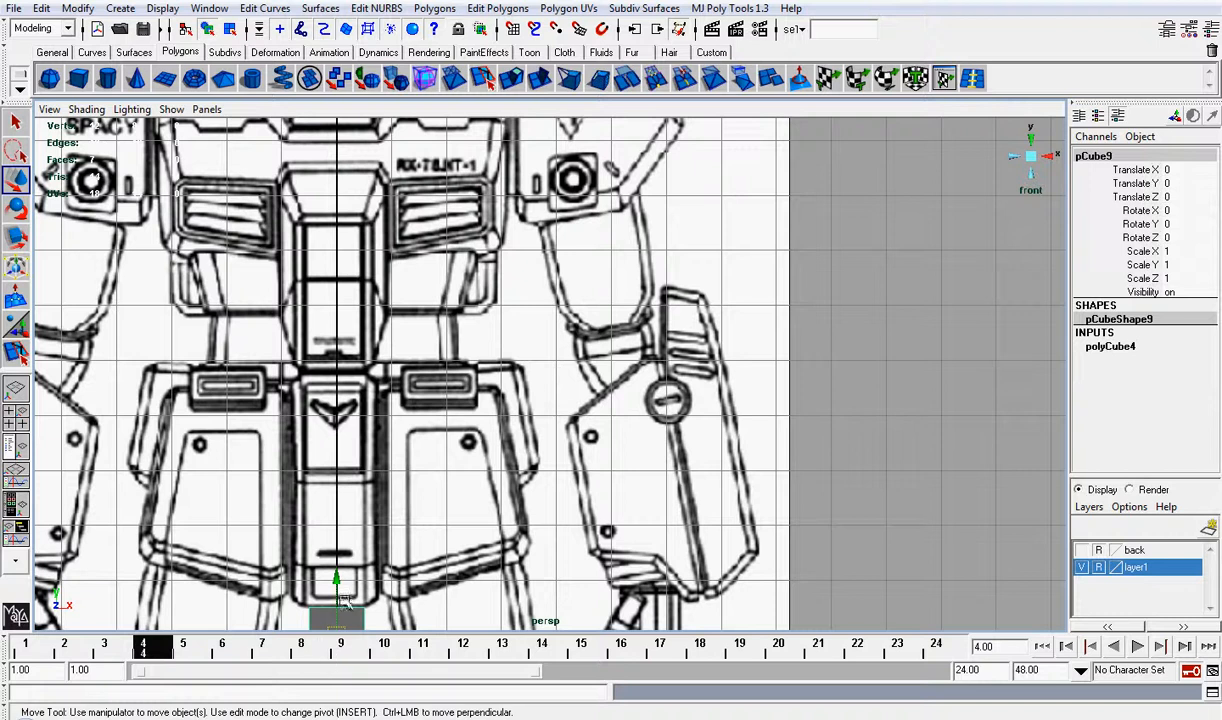
{"action": "left_click_drag", "start_coordinate": [337, 578], "coordinate": [372, 294]}
{"action": "left_click_drag", "start_coordinate": [340, 347], "coordinate": [592, 254]}
{"action": "middle_click_drag", "start_coordinate": [604, 323], "coordinate": [538, 384], "text": "alt"}
{"action": "scroll", "coordinate": [539, 384], "scroll_direction": "up", "scroll_amount": 3}
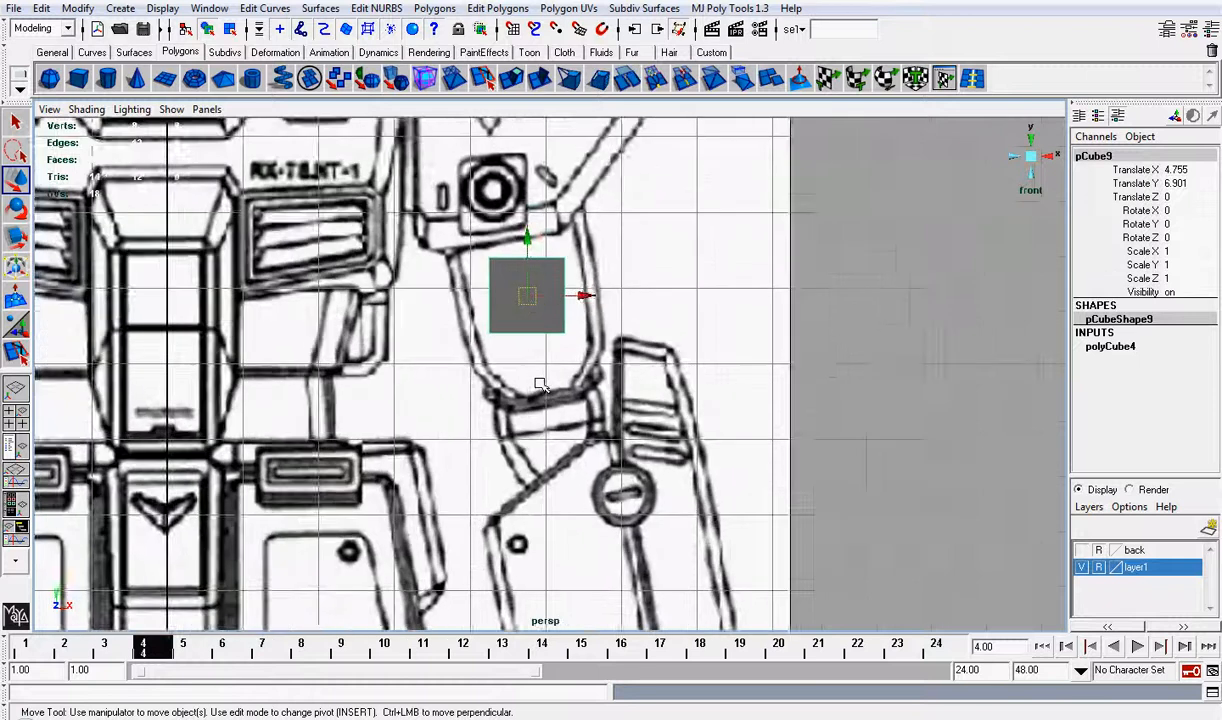
Step: Set the cube's Subdivisions Width to 3, try a Subdivisions Height of 2, and undo the height change
{"action": "left_click", "coordinate": [1111, 347]}
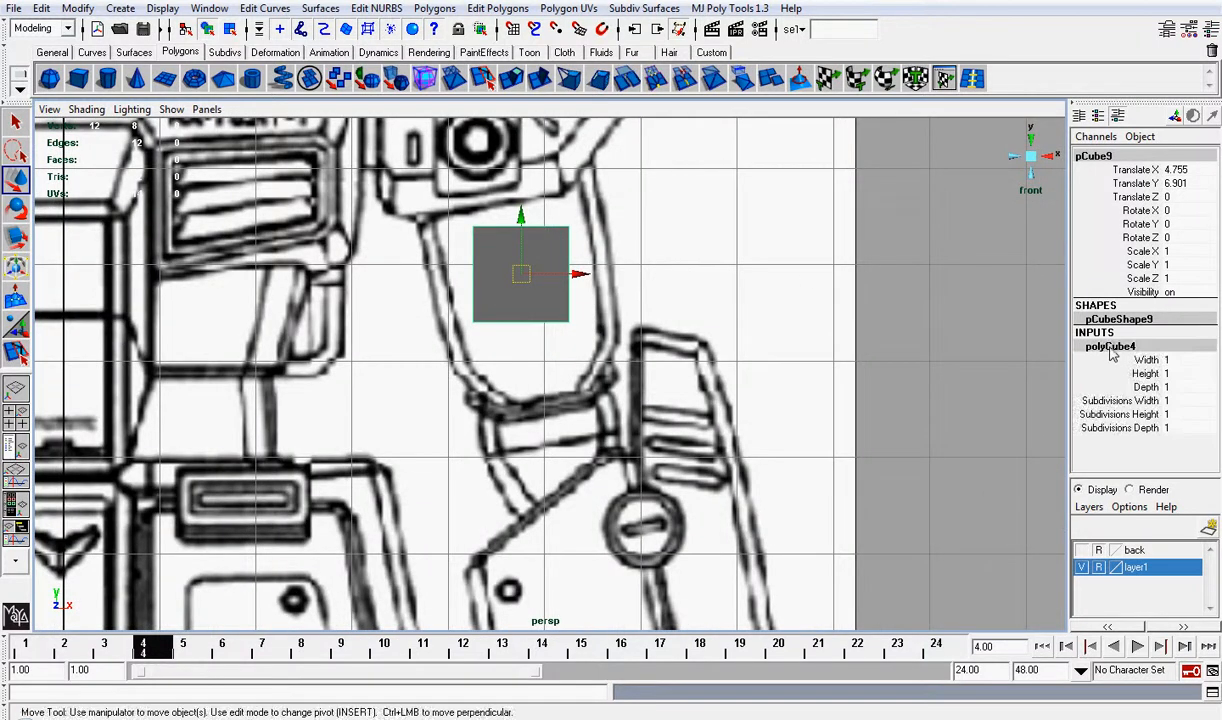
{"action": "left_click", "coordinate": [1146, 400]}
{"action": "middle_click_drag", "start_coordinate": [787, 393], "coordinate": [800, 392]}
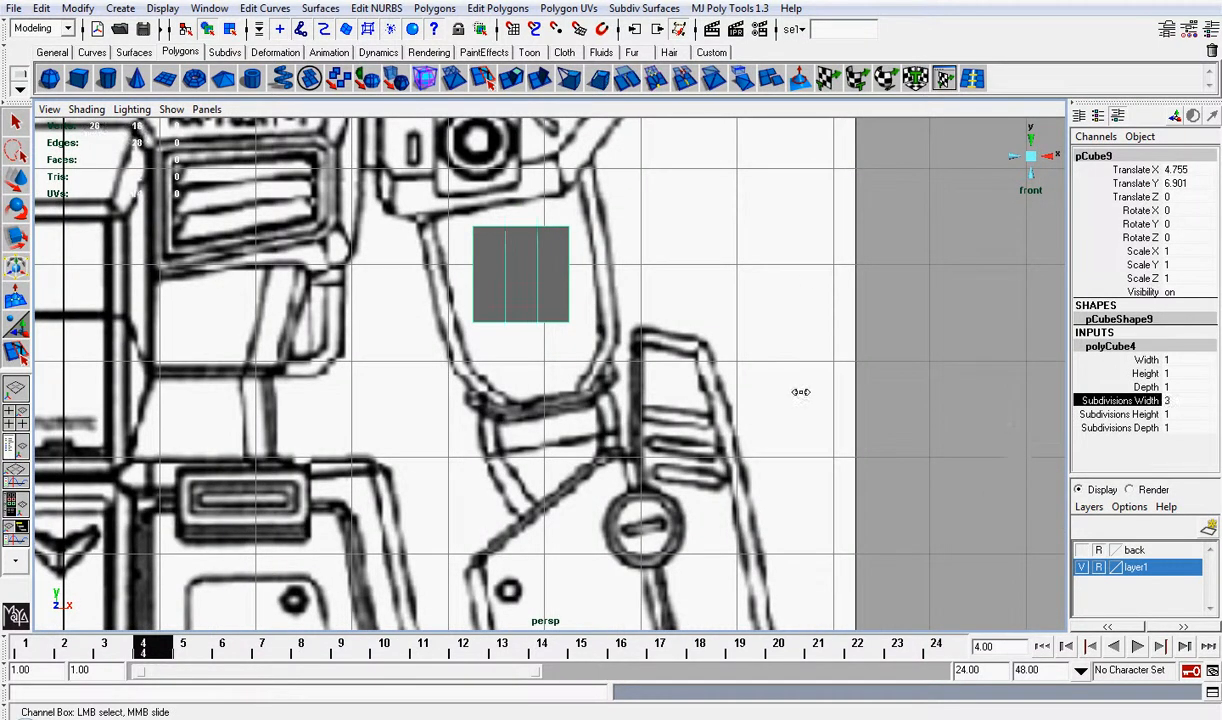
{"action": "left_click", "coordinate": [1127, 414]}
{"action": "middle_click_drag", "start_coordinate": [760, 360], "coordinate": [764, 358]}
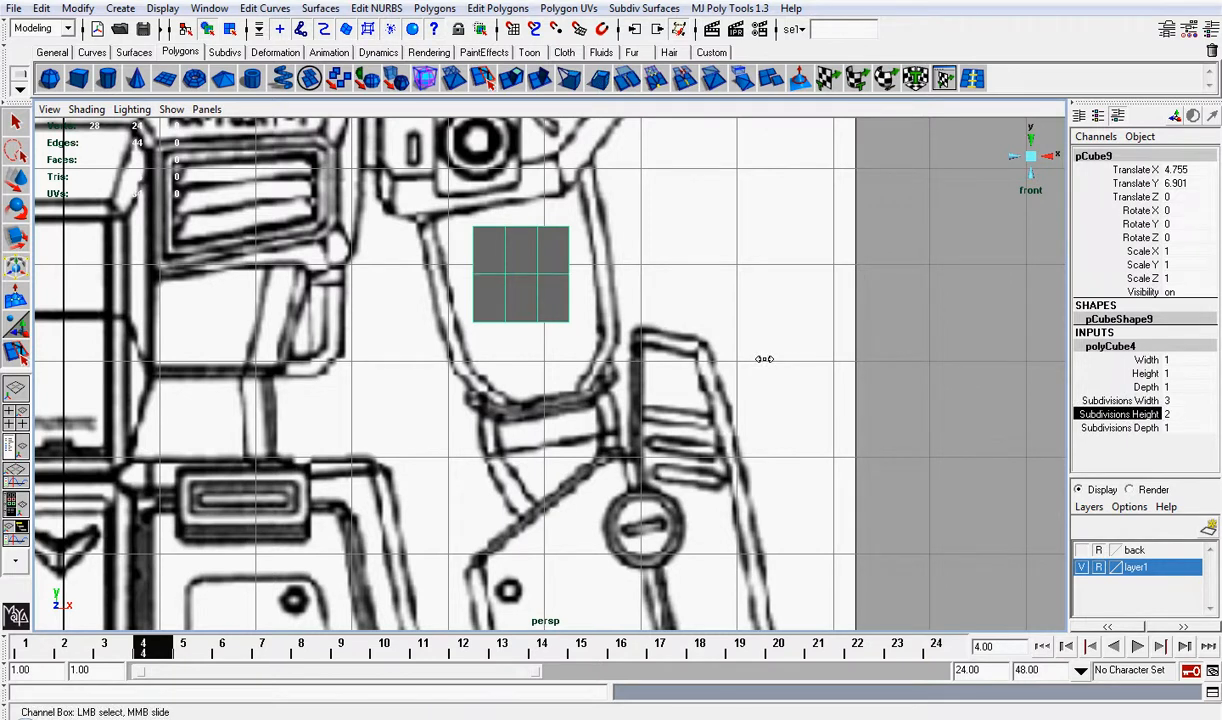
{"action": "key", "text": "ctrl+z"}
Step: Try a Subdivisions Depth of 3 and a Subdivisions Height of 2 on the cube, and undo the last height change
{"action": "left_click", "coordinate": [1145, 428]}
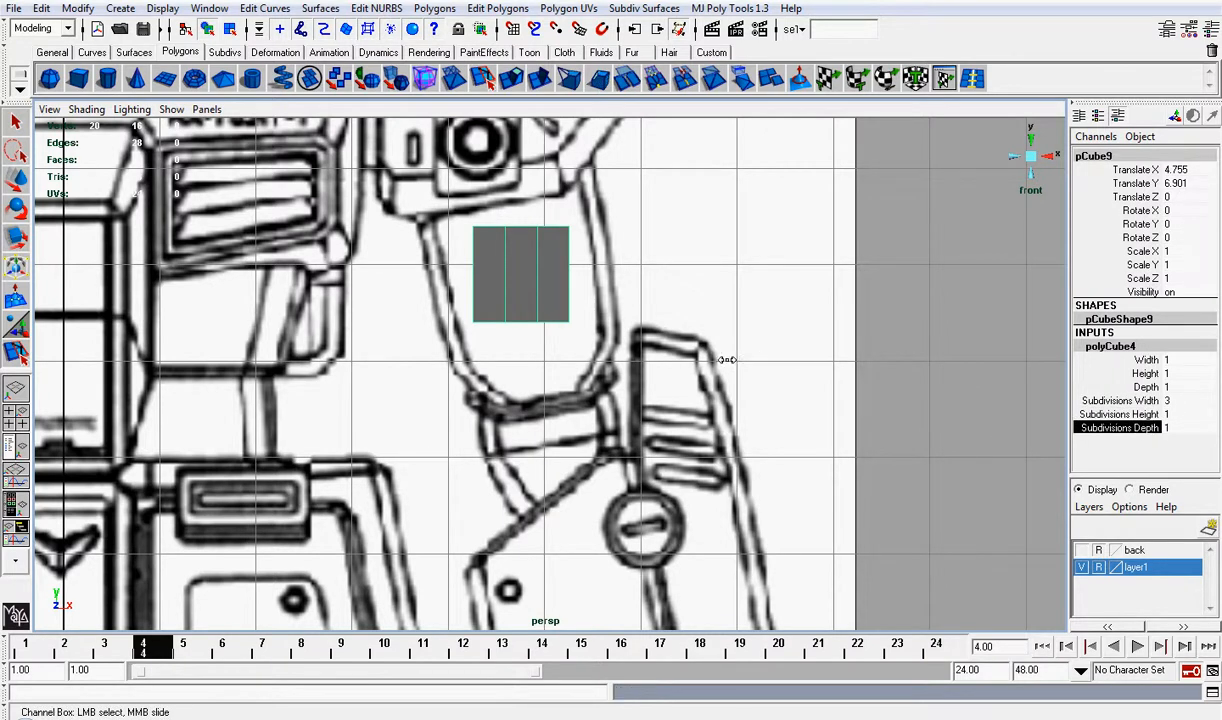
{"action": "left_click", "coordinate": [1031, 156]}
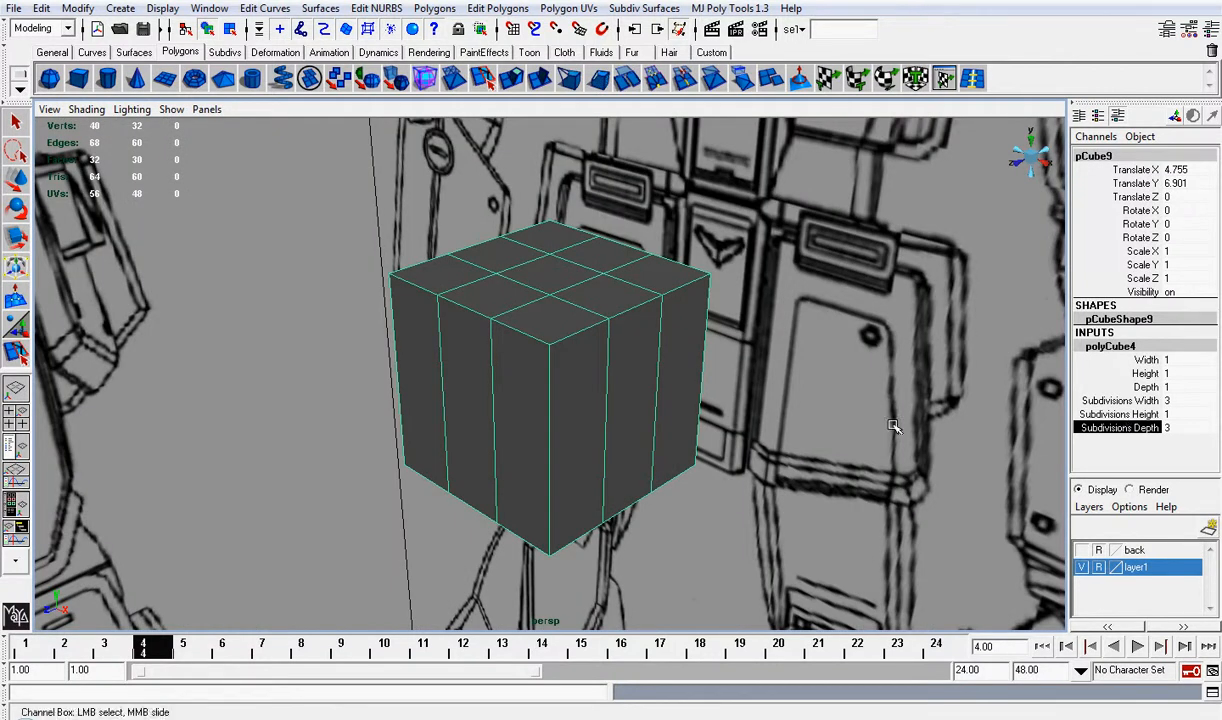
{"action": "middle_click_drag", "start_coordinate": [920, 406], "coordinate": [928, 436]}
{"action": "scroll", "coordinate": [940, 432], "scroll_direction": "up", "scroll_amount": 2}
{"action": "left_click", "coordinate": [1118, 413]}
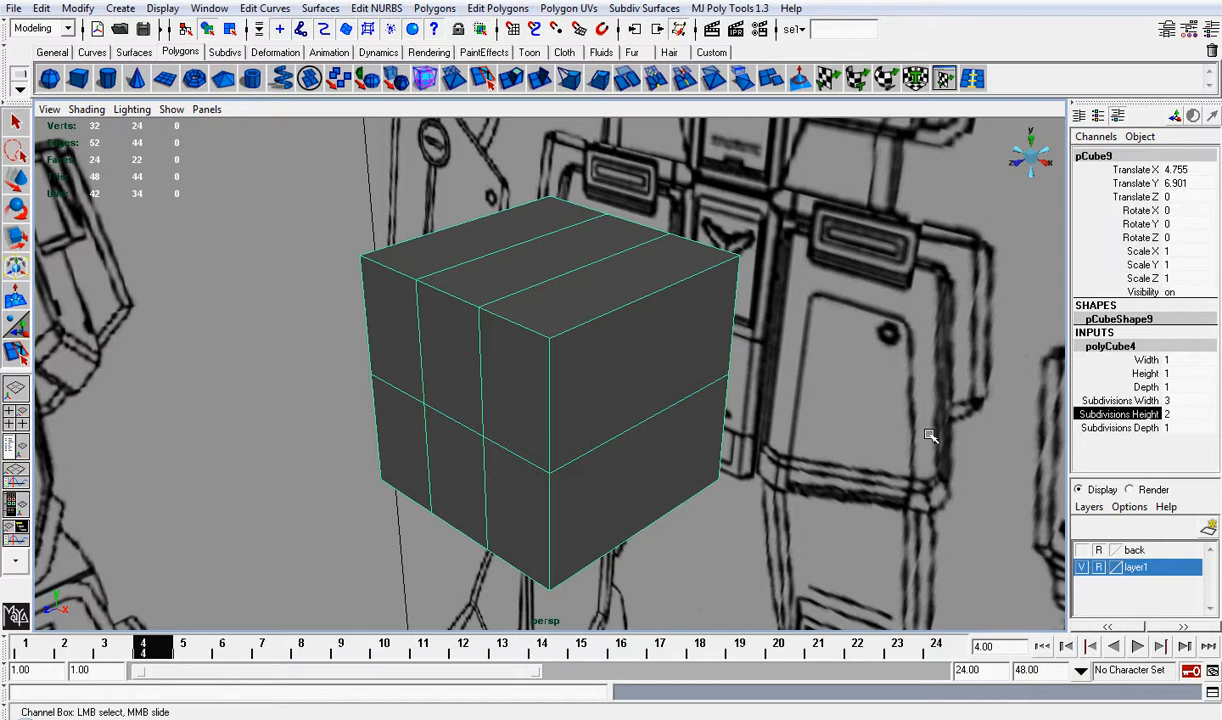
{"action": "scroll", "coordinate": [930, 436], "scroll_direction": "down", "scroll_amount": 4}
{"action": "left_click_drag", "start_coordinate": [925, 423], "coordinate": [926, 340], "text": "alt"}
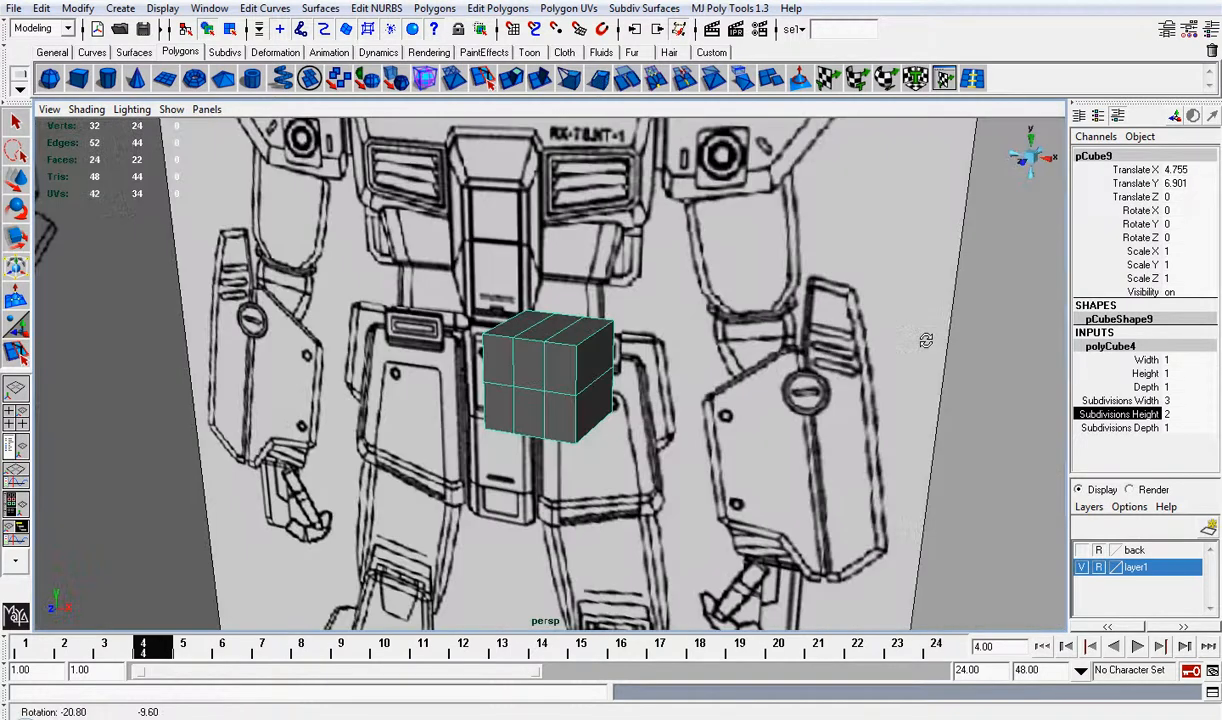
{"action": "key", "text": "ctrl+z"}
{"action": "key", "text": "ctrl+z"}
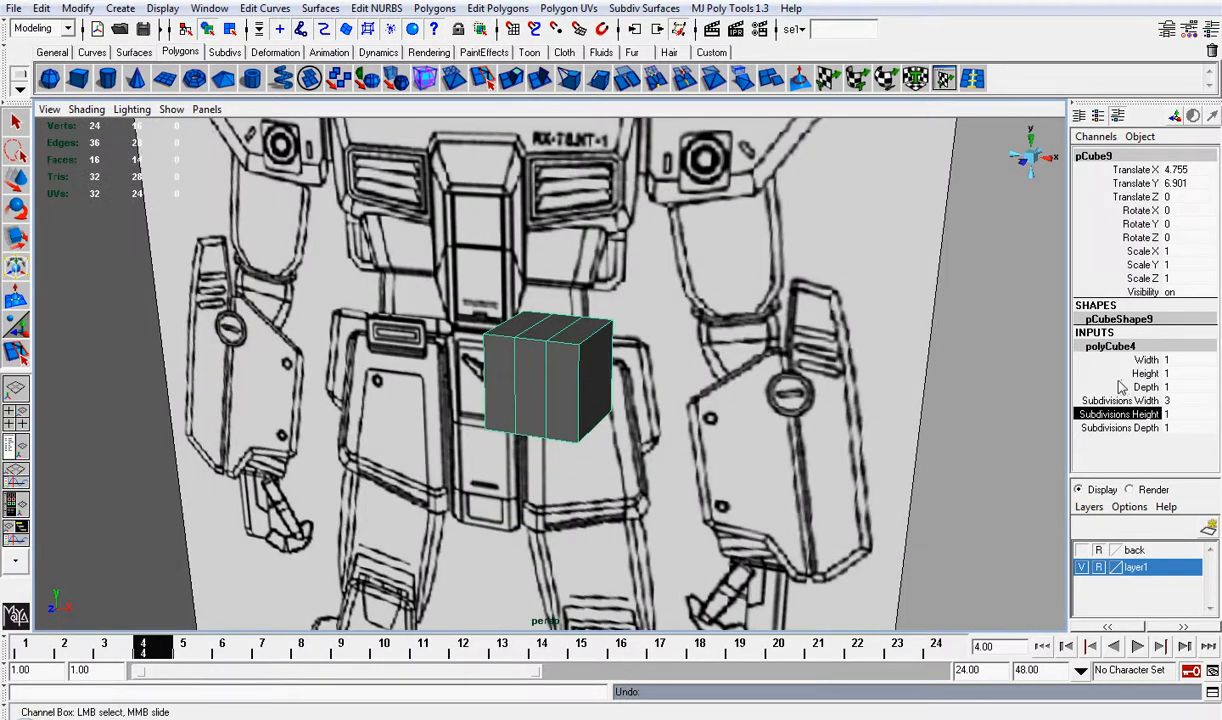
Step: Set the cube's Subdivisions Width to 1 and its Subdivisions Depth to 3
{"action": "left_click", "coordinate": [1110, 400]}
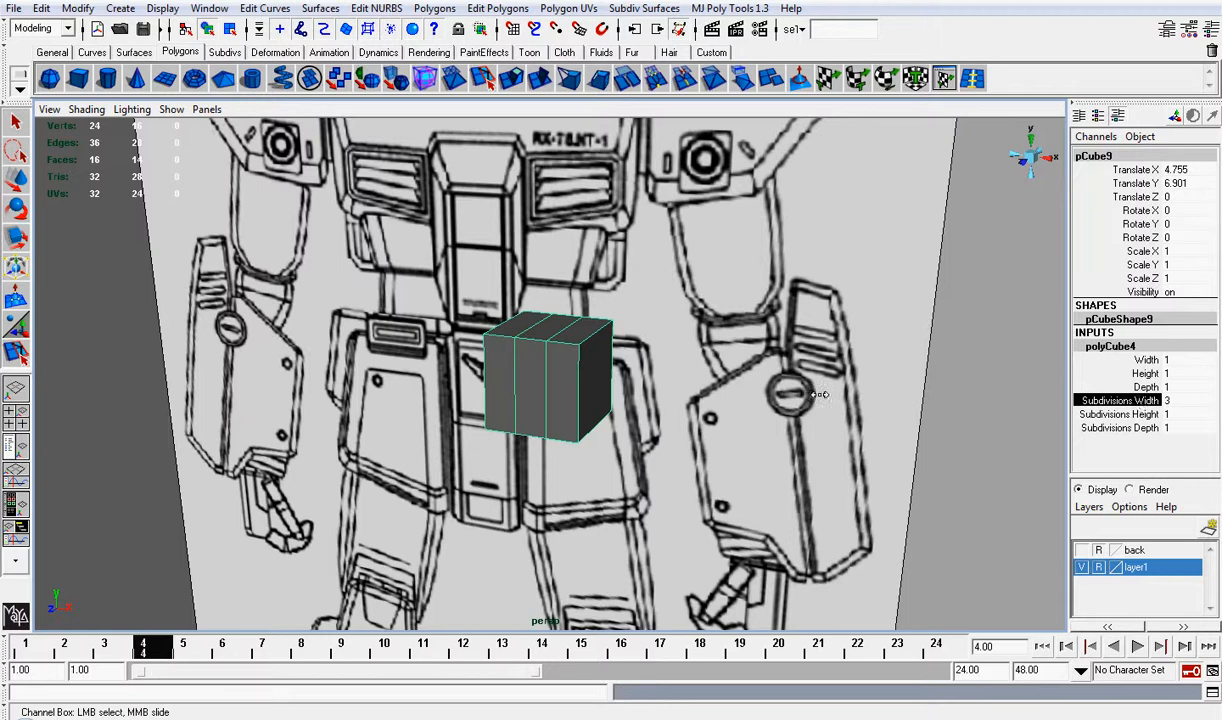
{"action": "middle_click_drag", "start_coordinate": [819, 395], "coordinate": [804, 396]}
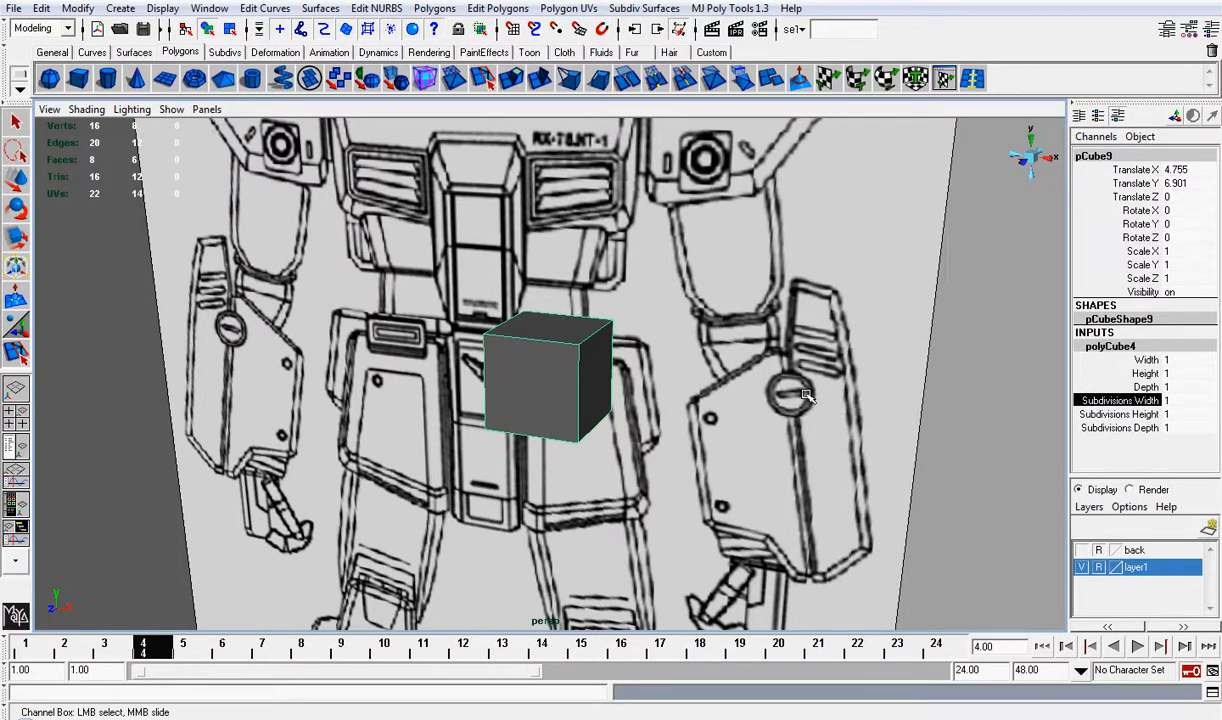
{"action": "left_click", "coordinate": [1117, 414]}
{"action": "middle_click_drag", "start_coordinate": [754, 391], "coordinate": [817, 421]}
{"action": "key", "text": "ctrl+z"}
{"action": "left_click", "coordinate": [1120, 428]}
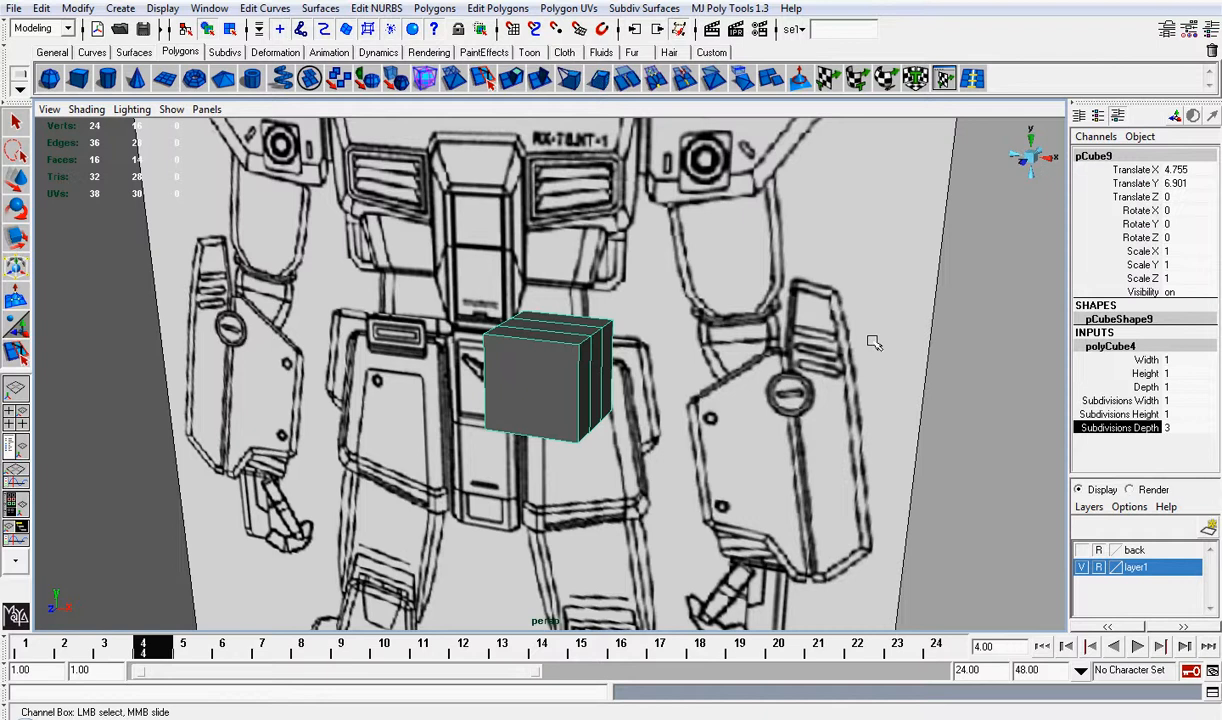
{"action": "mouse_move", "coordinate": [873, 343]}
{"action": "middle_mouse_down"}
{"action": "mouse_move", "coordinate": [844, 341]}
{"action": "mouse_move", "coordinate": [863, 341]}
{"action": "middle_mouse_up"}
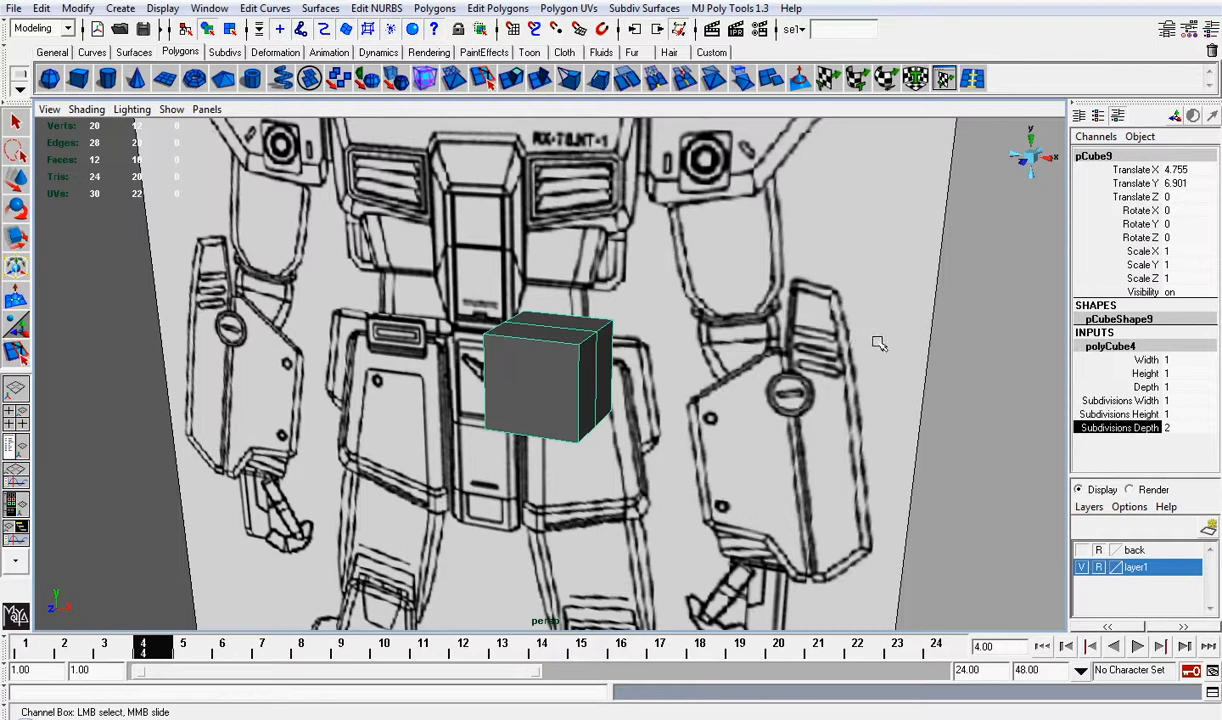
{"action": "middle_click_drag", "start_coordinate": [853, 332], "coordinate": [863, 335]}
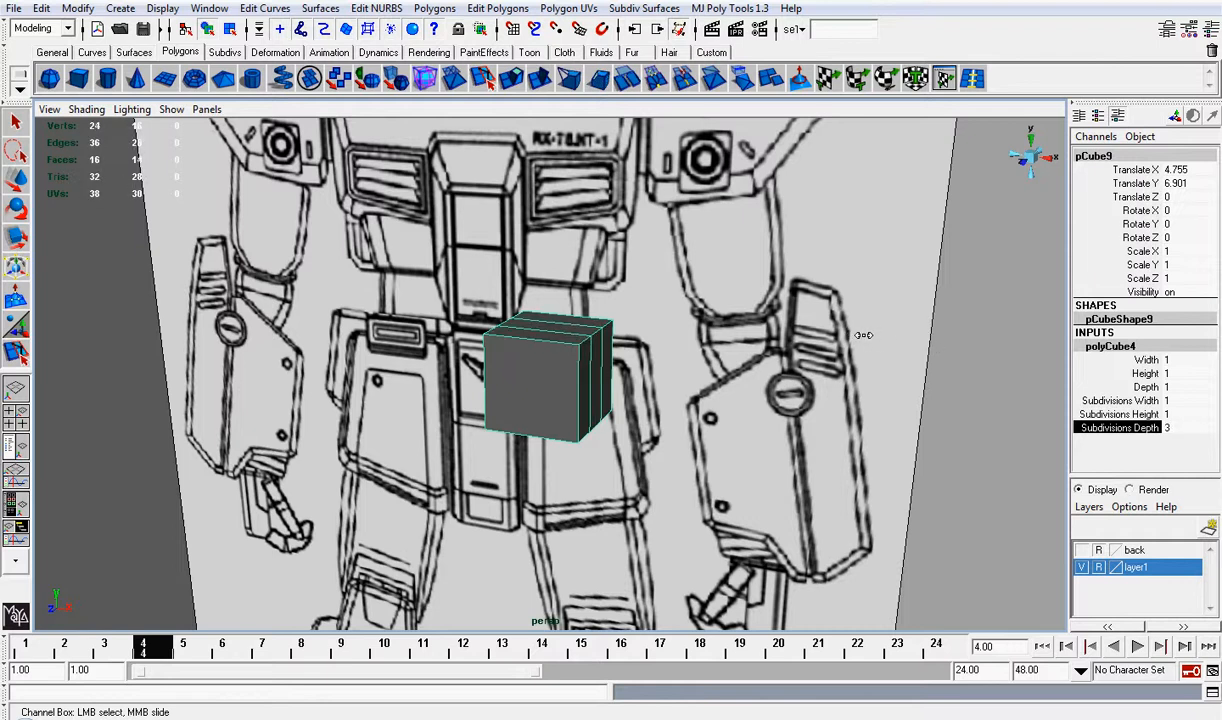
Step: In the front view, rotate the cube to 10.421 in Z and scale it to 2.741 in Y to follow the upper arm
{"action": "left_click", "coordinate": [1025, 160]}
{"action": "scroll", "coordinate": [660, 289], "scroll_direction": "up", "scroll_amount": 3}
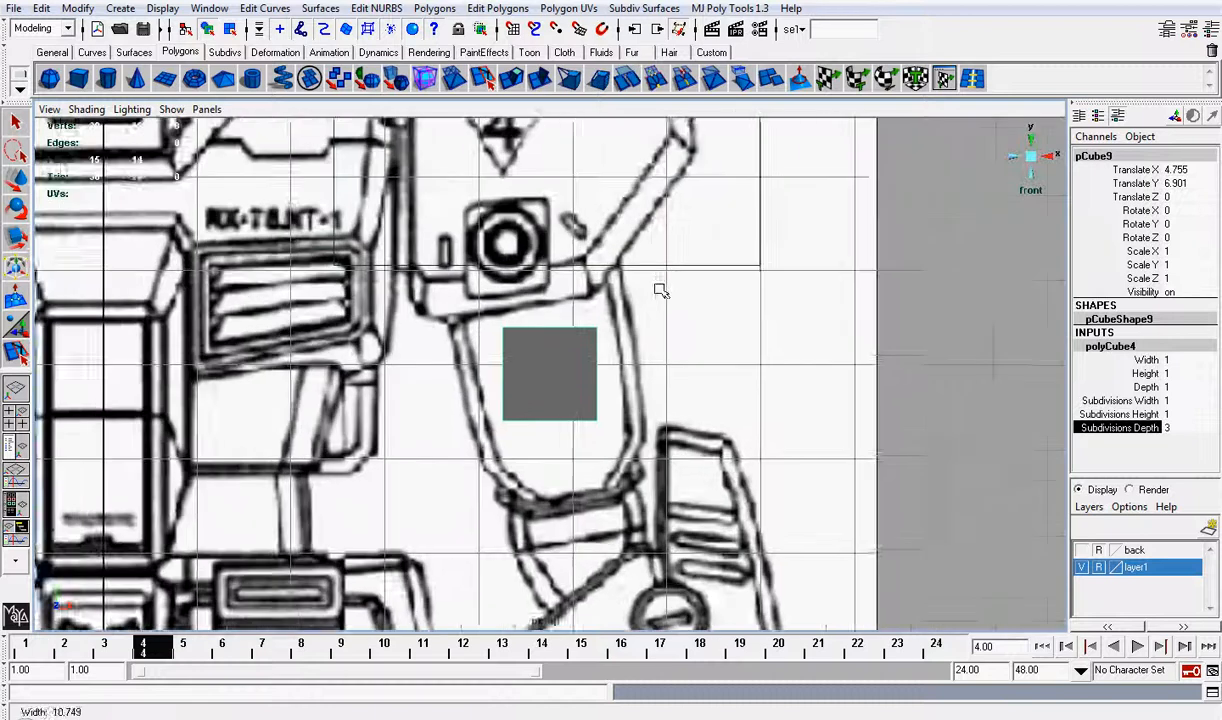
{"action": "key", "text": "w"}
{"action": "key", "text": "r"}
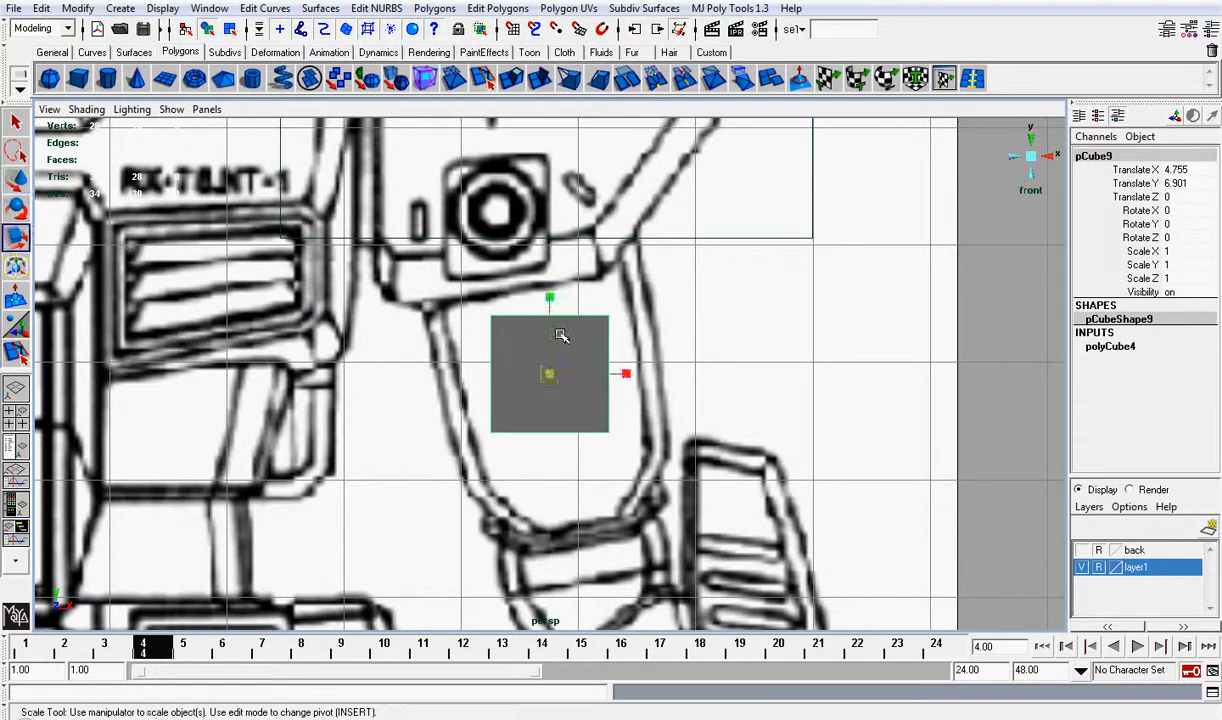
{"action": "key", "text": "e"}
{"action": "left_click_drag", "start_coordinate": [641, 365], "coordinate": [643, 347]}
{"action": "key", "text": "r"}
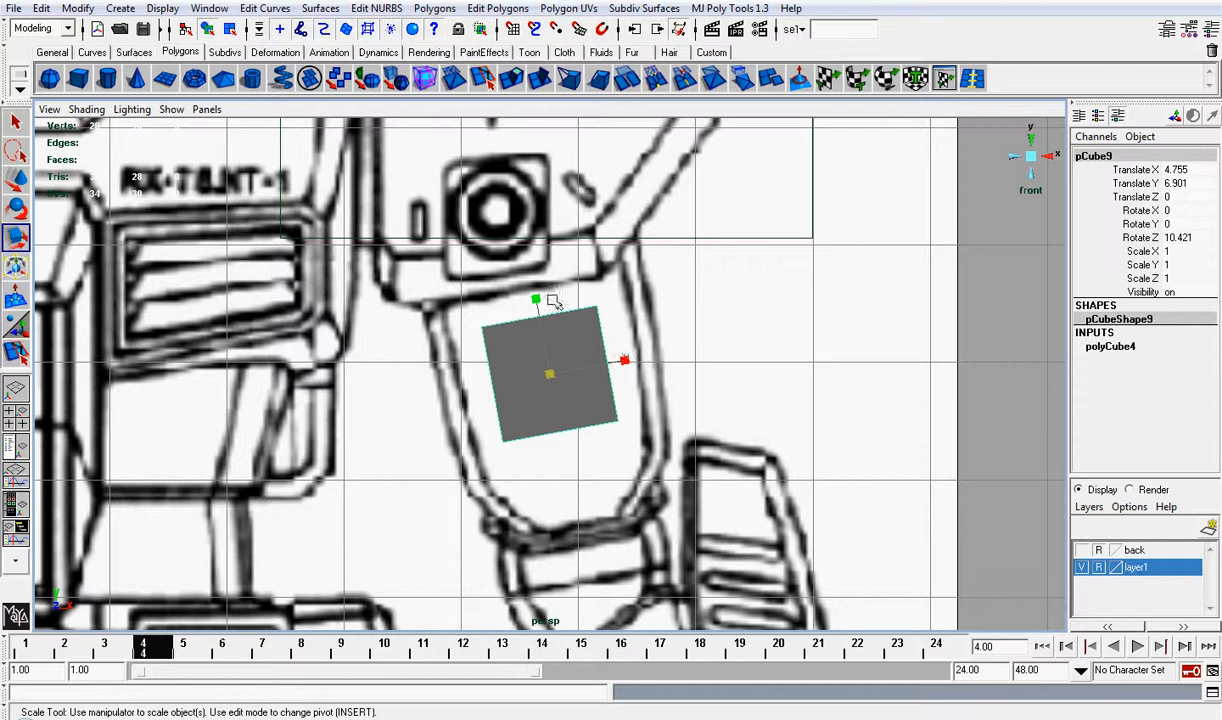
{"action": "left_click_drag", "start_coordinate": [543, 292], "coordinate": [514, 169]}
Step: Turn on X-Ray shading and widen the block along X to match the upper arm's outline
{"action": "left_click", "coordinate": [86, 109]}
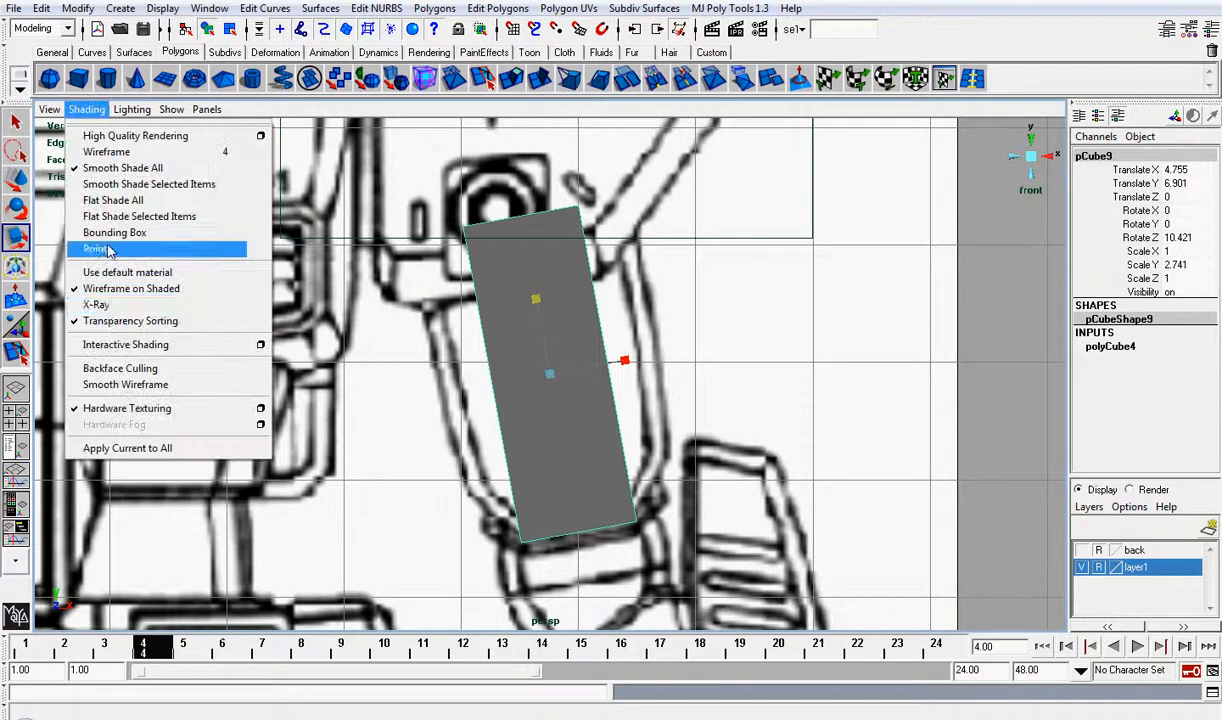
{"action": "left_click", "coordinate": [110, 302]}
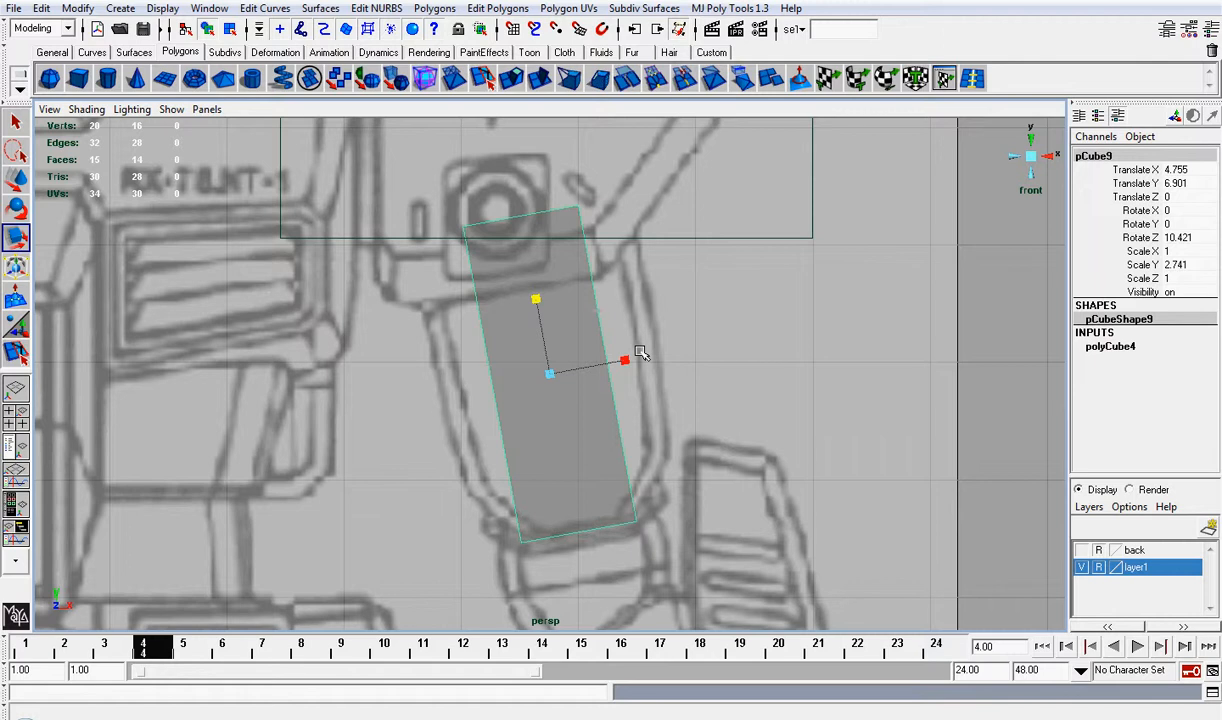
{"action": "left_click_drag", "start_coordinate": [627, 360], "coordinate": [685, 349]}
Step: Select the block's two front vertical edges and scale them inward along X to chamfer the front corners
{"action": "left_click", "coordinate": [943, 78]}
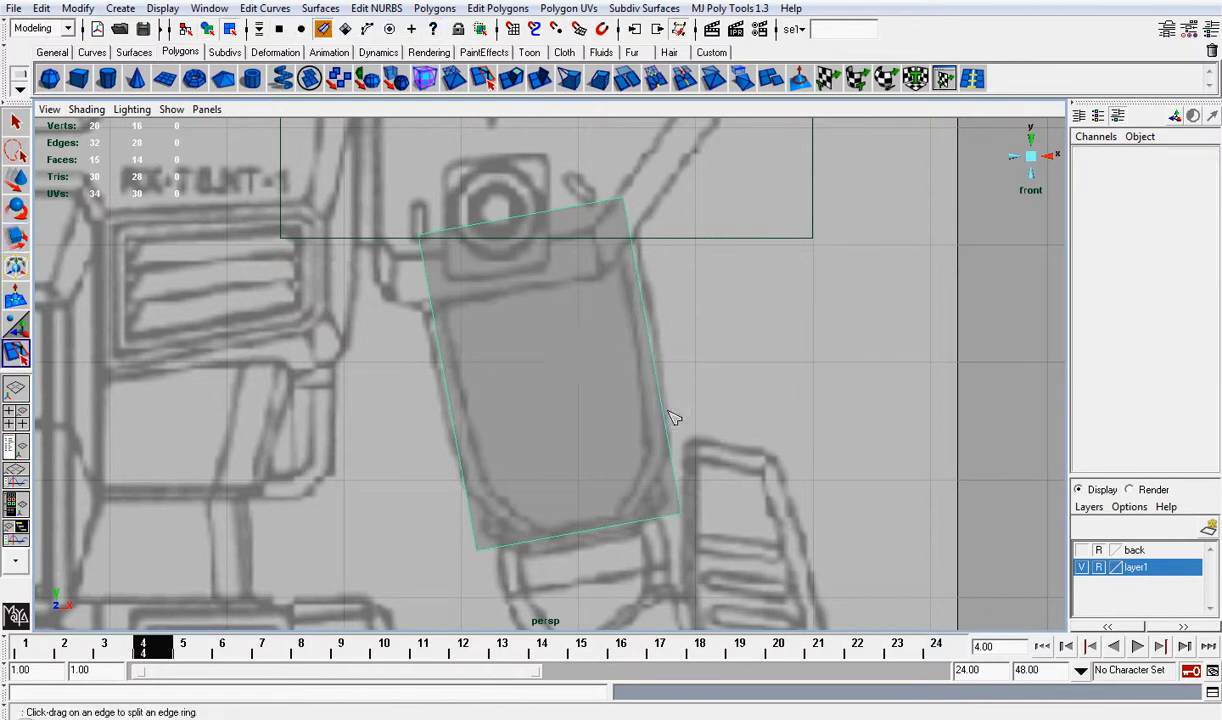
{"action": "key", "text": "w"}
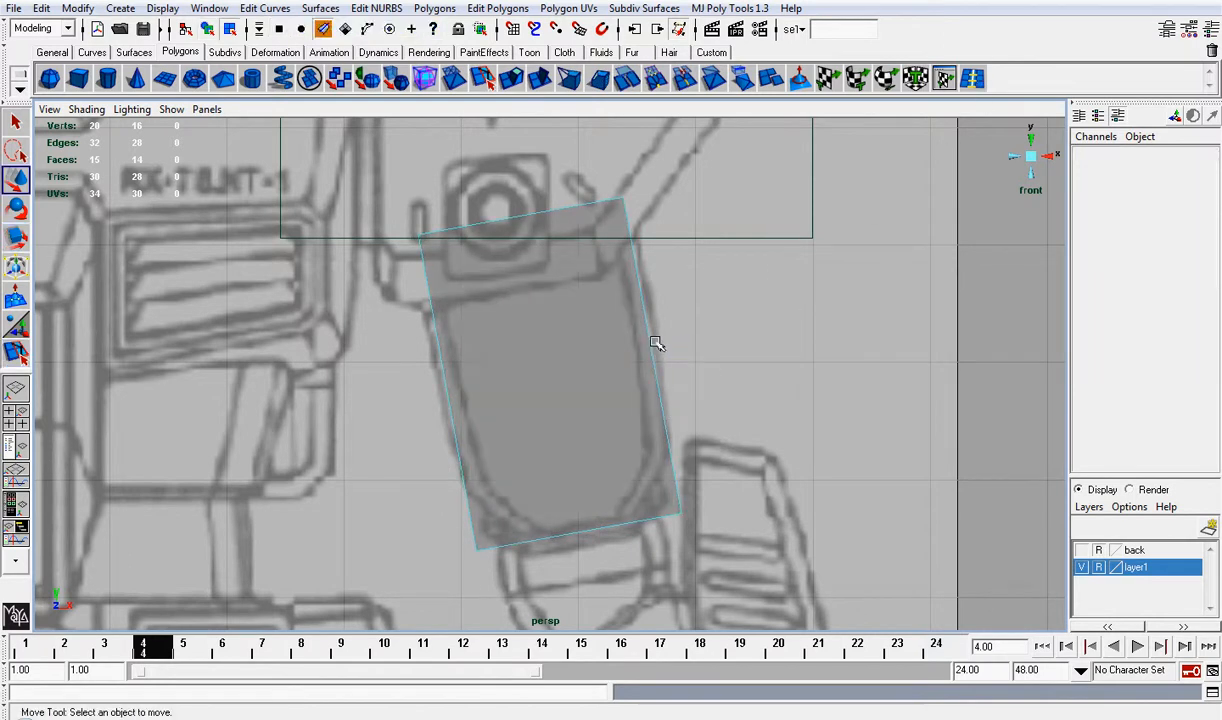
{"action": "right_click_drag", "start_coordinate": [650, 342], "coordinate": [624, 314]}
{"action": "right_click_drag", "start_coordinate": [630, 284], "coordinate": [630, 250]}
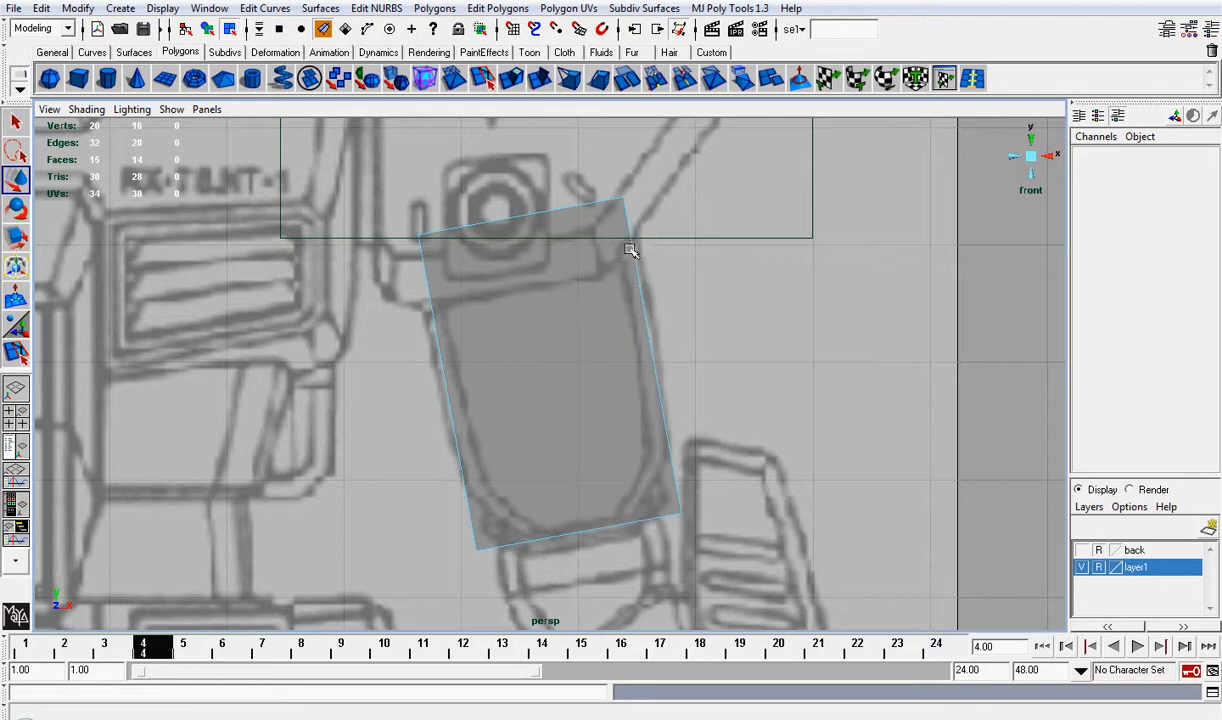
{"action": "left_click", "coordinate": [631, 251]}
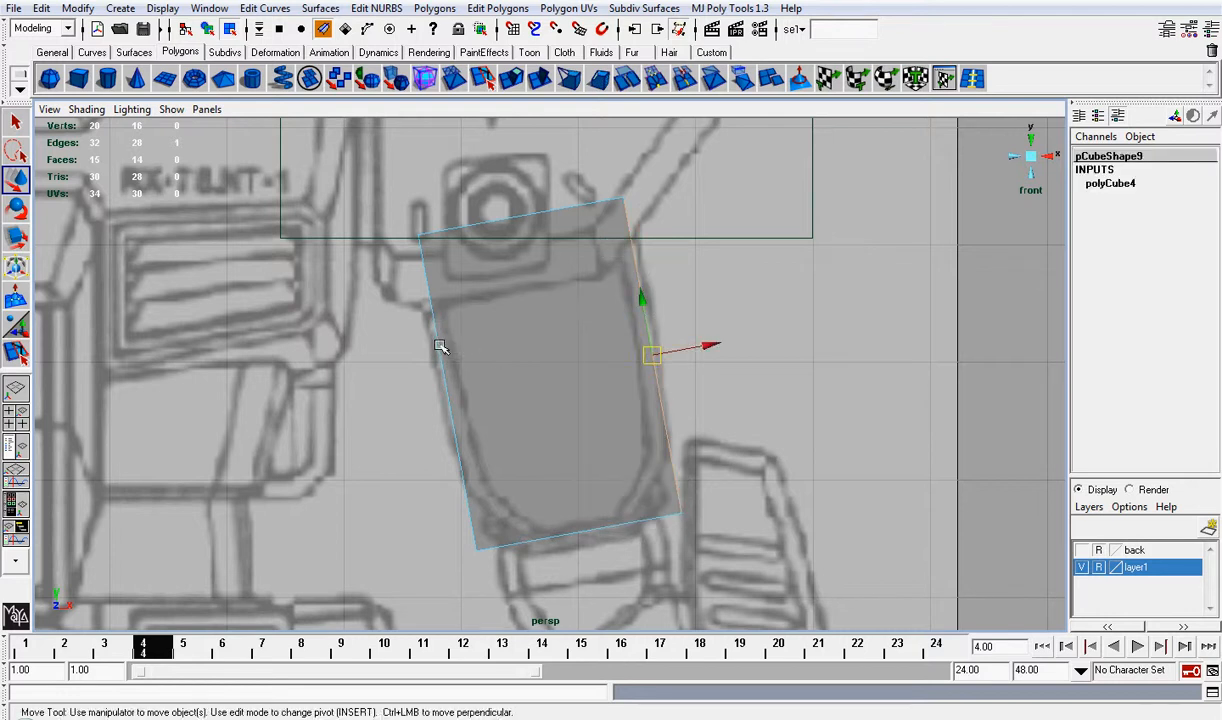
{"action": "left_click", "coordinate": [440, 346], "text": "shift"}
{"action": "key", "text": "r"}
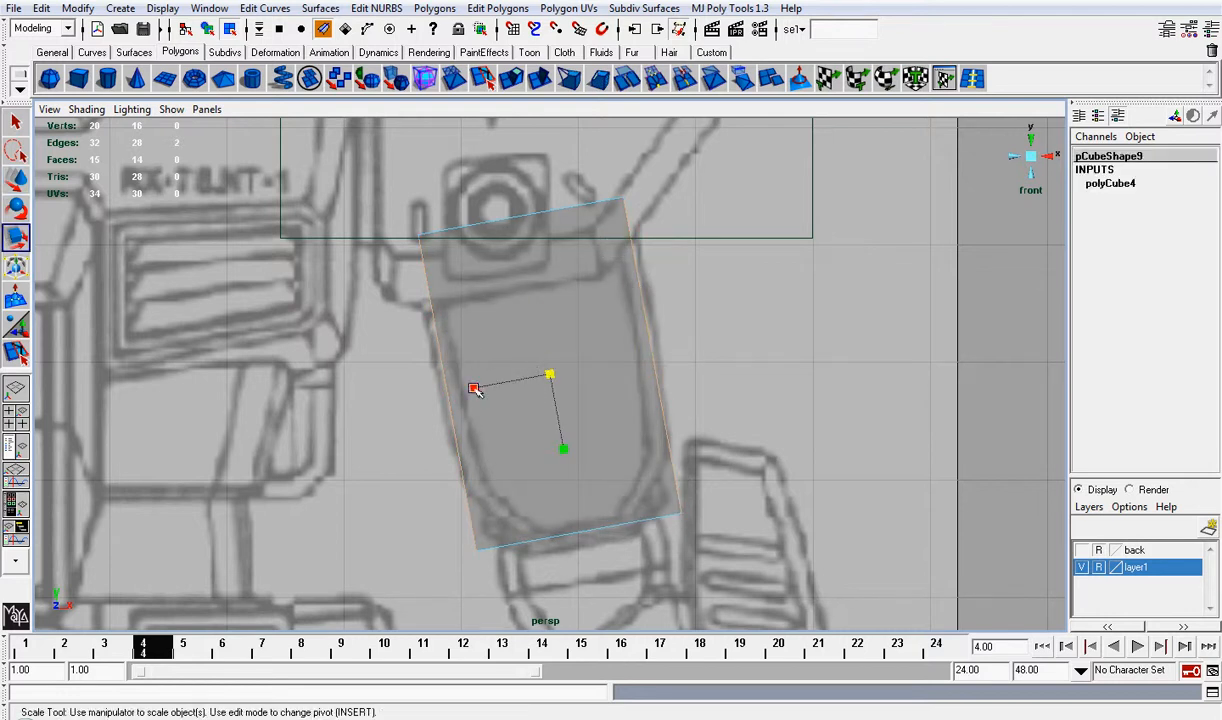
{"action": "left_click_drag", "start_coordinate": [474, 389], "coordinate": [495, 385]}
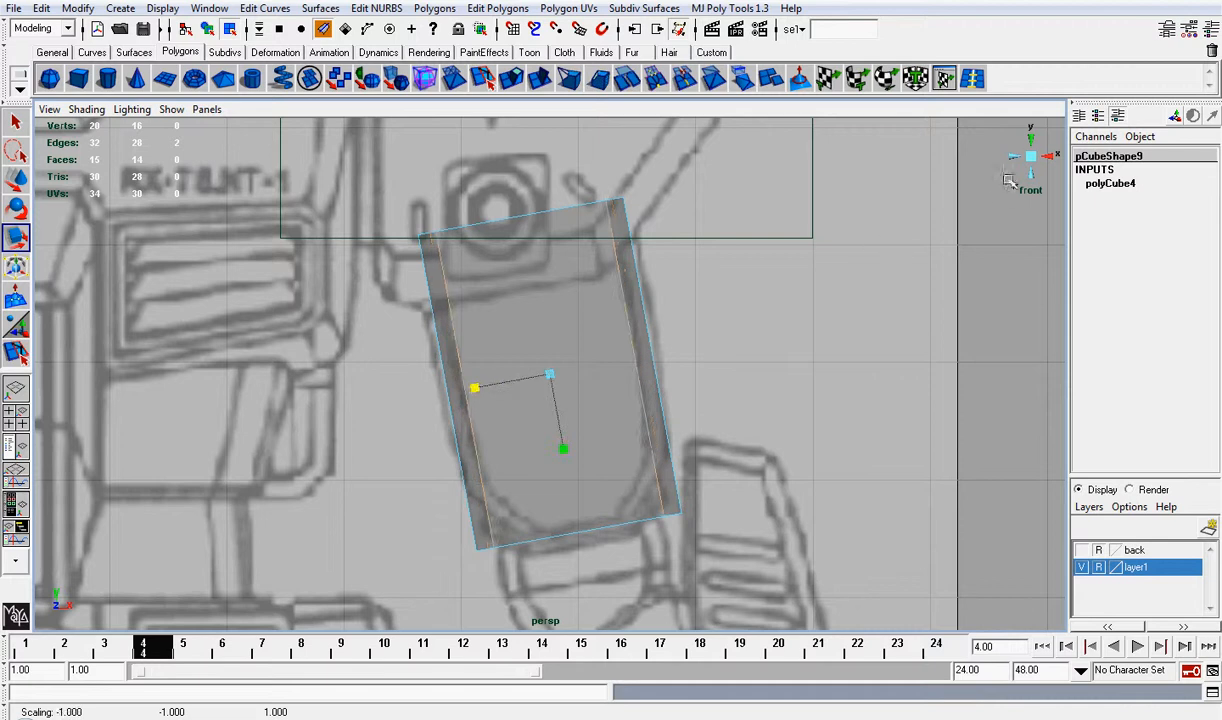
Step: Select the block's two rear vertical edges and scale them inward along X to match the front chamfers
{"action": "left_click_drag", "start_coordinate": [990, 152], "coordinate": [738, 288], "text": "alt"}
{"action": "left_click", "coordinate": [730, 288]}
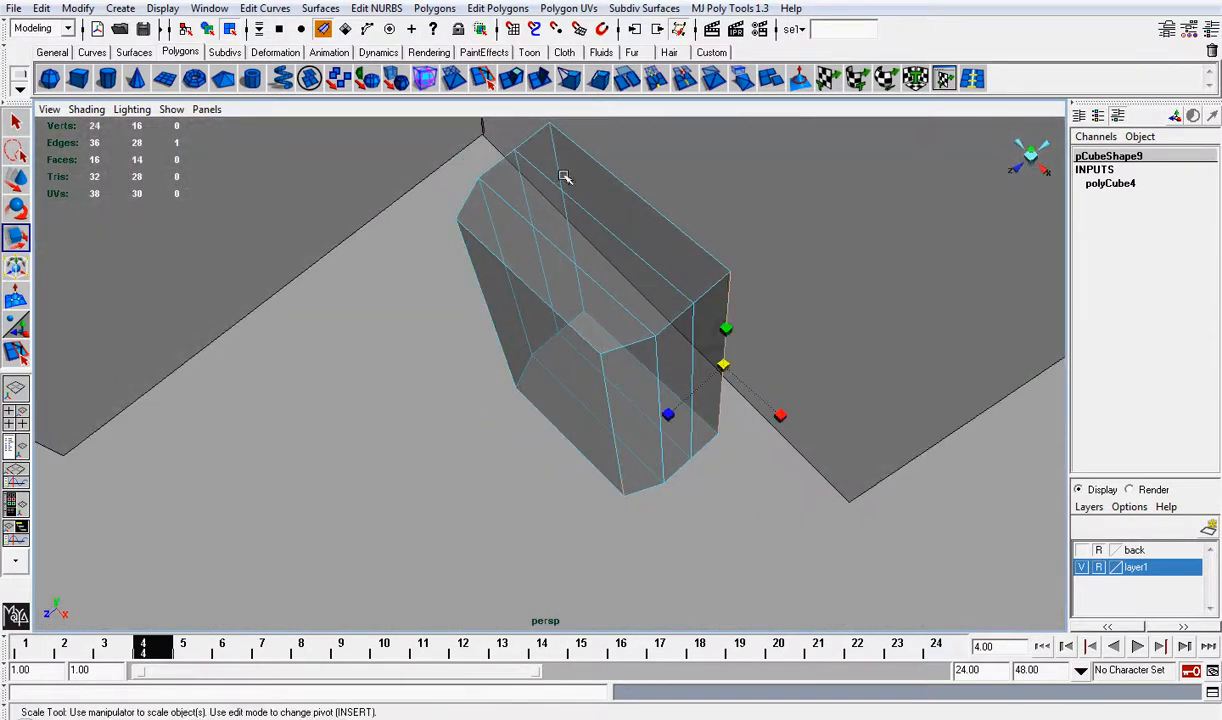
{"action": "left_click", "coordinate": [557, 156], "text": "shift"}
{"action": "left_click_drag", "start_coordinate": [595, 250], "coordinate": [600, 254]}
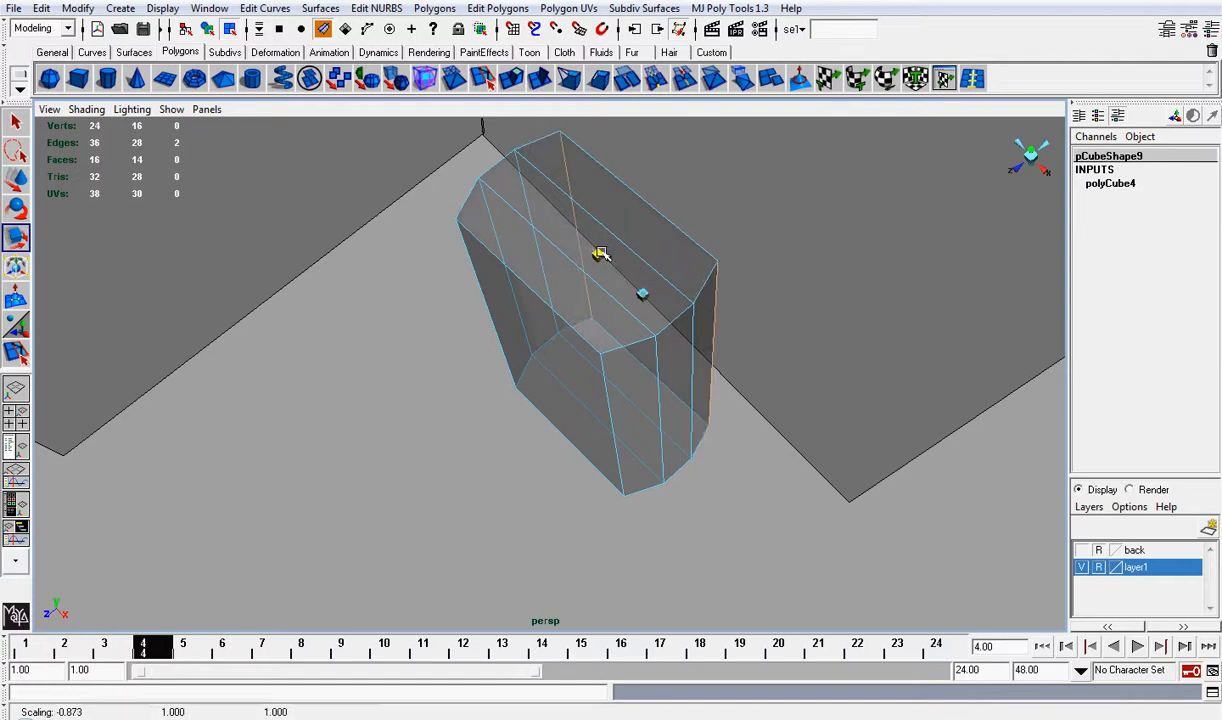
{"action": "left_click", "coordinate": [1013, 167]}
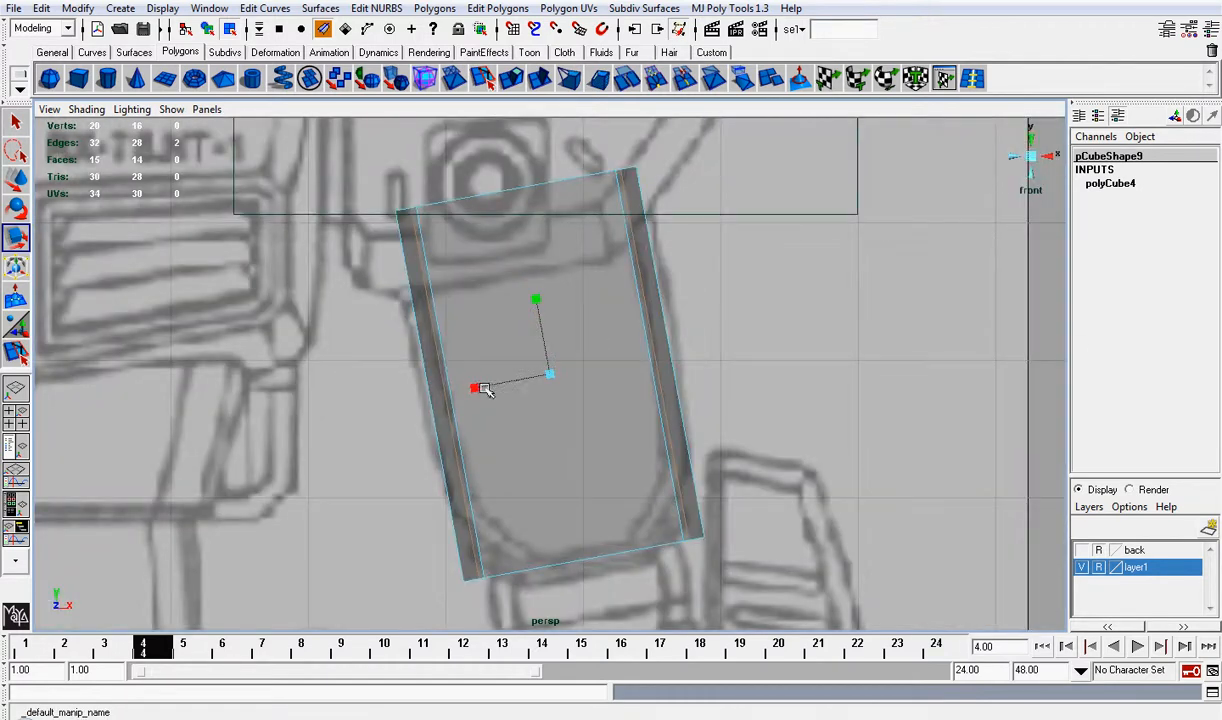
{"action": "left_click_drag", "start_coordinate": [481, 389], "coordinate": [475, 388]}
Step: Insert a horizontal edge loop around the arm block, where the reference outline begins to curve near its lower end
{"action": "middle_click_drag", "start_coordinate": [576, 398], "coordinate": [580, 352], "text": "alt"}
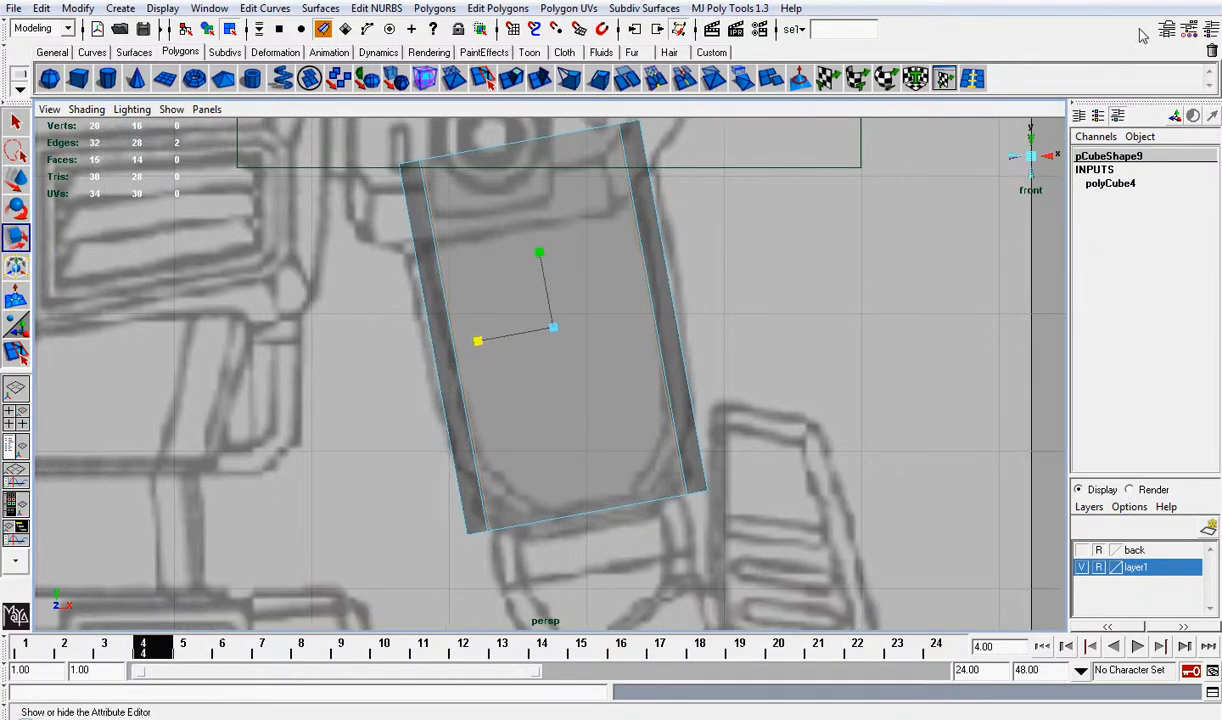
{"action": "left_click", "coordinate": [971, 86]}
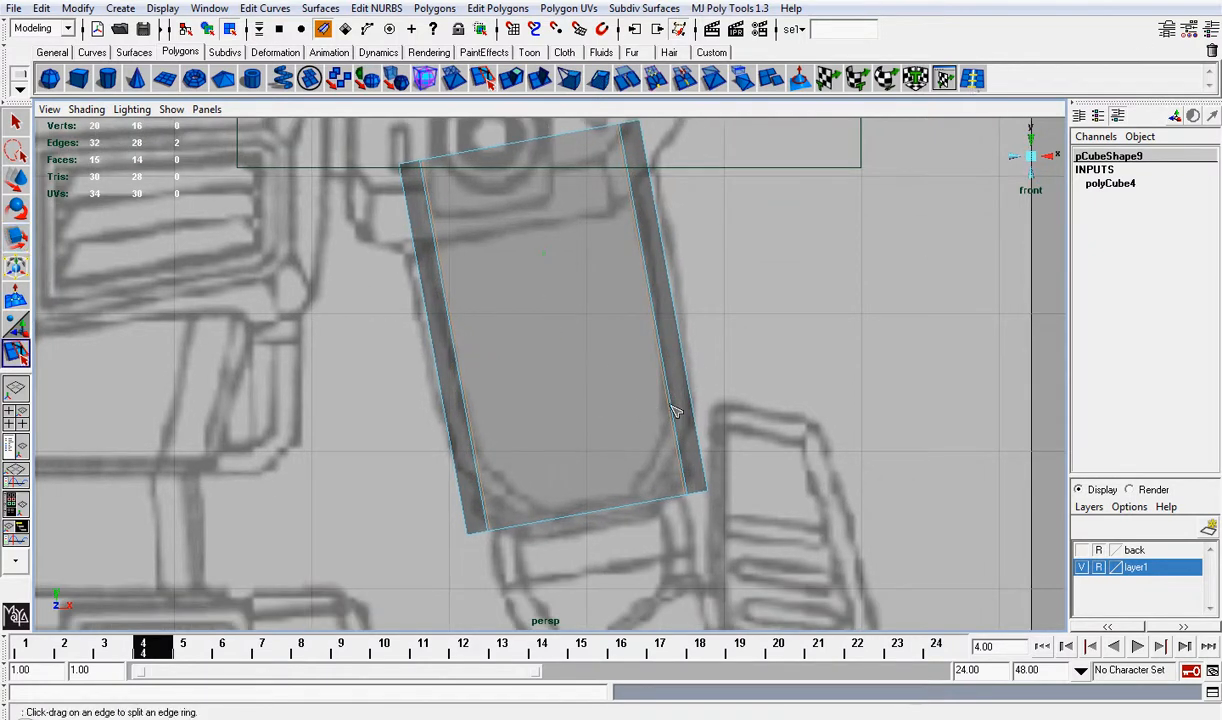
{"action": "mouse_move", "coordinate": [673, 410]}
{"action": "left_mouse_down"}
{"action": "mouse_move", "coordinate": [680, 440]}
{"action": "mouse_move", "coordinate": [676, 430]}
{"action": "left_mouse_up"}
{"action": "key", "text": "w"}
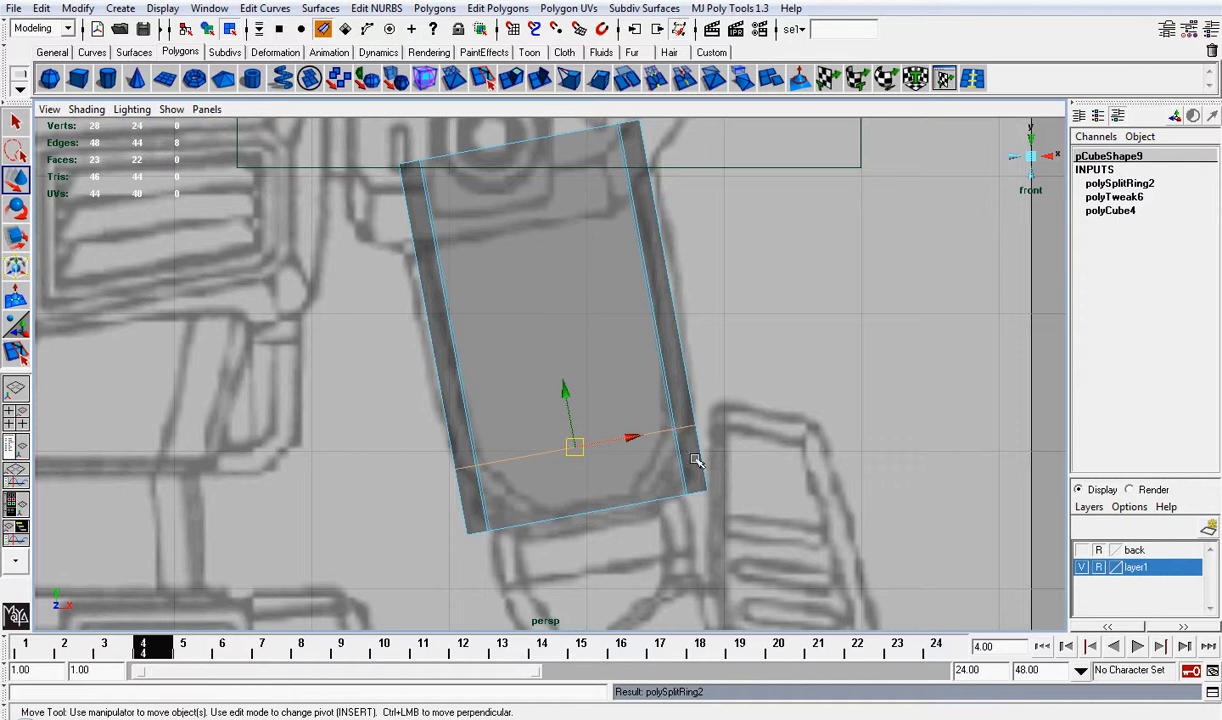
Step: Select the arm block's bottom vertices and scale them inward along X to taper the lower end to the reference
{"action": "right_click_drag", "start_coordinate": [693, 461], "coordinate": [637, 461]}
{"action": "left_click_drag", "start_coordinate": [421, 498], "coordinate": [782, 557]}
{"action": "left_click_drag", "start_coordinate": [648, 479], "coordinate": [774, 543], "text": "shift"}
{"action": "key", "text": "r"}
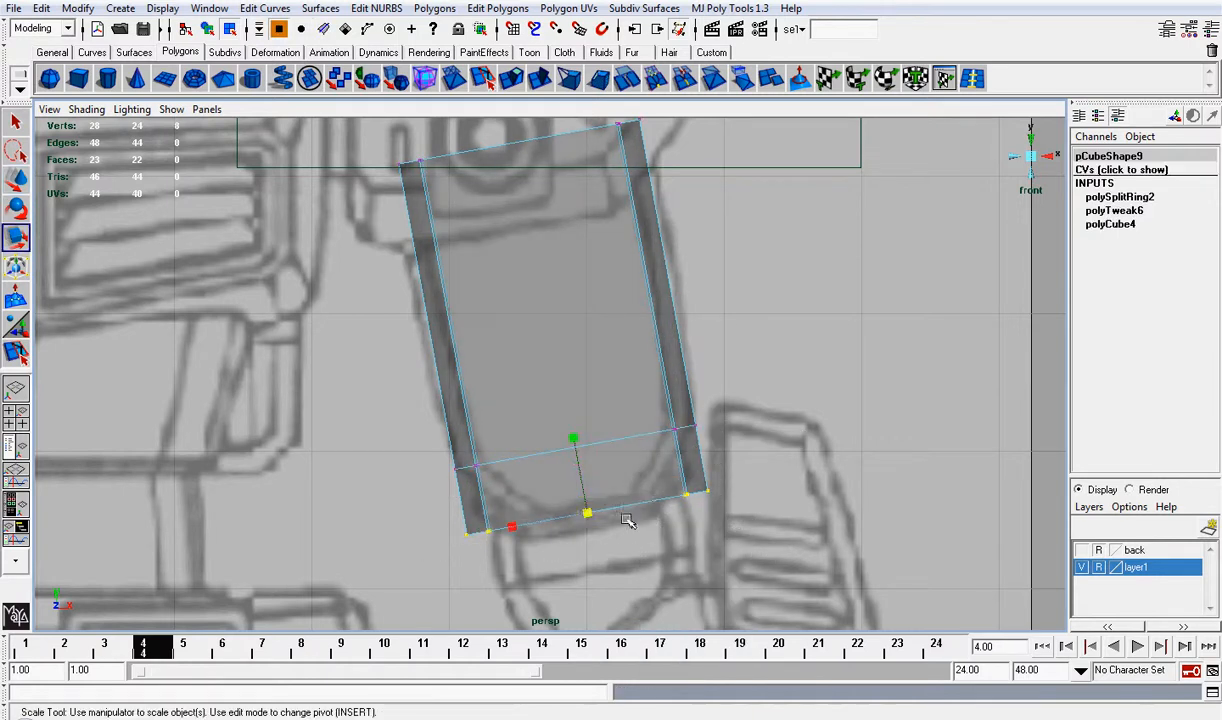
{"action": "left_click_drag", "start_coordinate": [515, 527], "coordinate": [545, 527]}
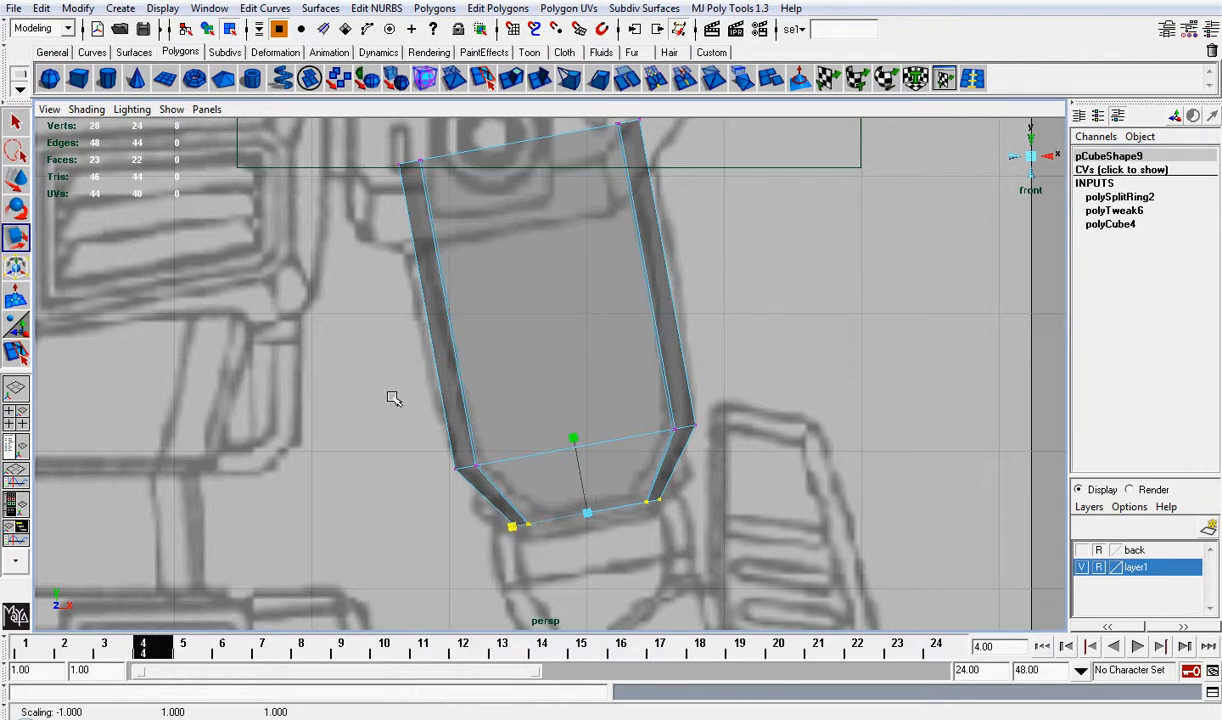
Step: Select the vertices of the lower edge loop and move them slightly up along the arm's length
{"action": "left_click_drag", "start_coordinate": [393, 398], "coordinate": [745, 468]}
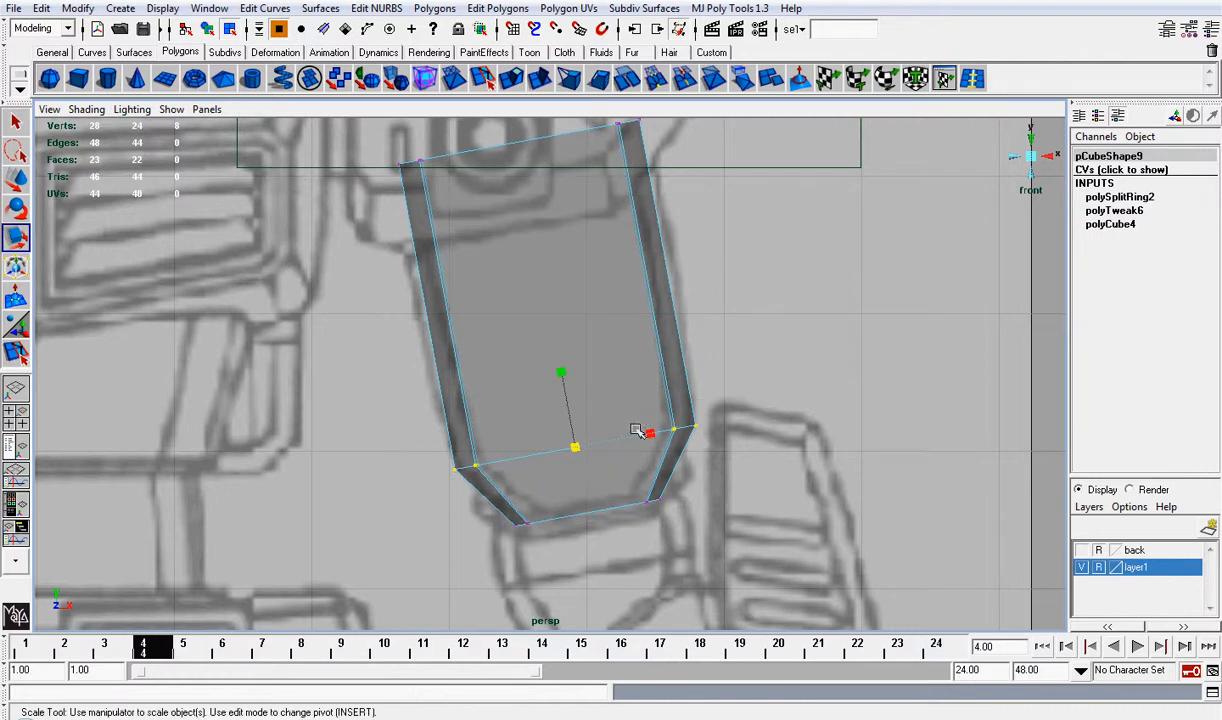
{"action": "left_click_drag", "start_coordinate": [640, 431], "coordinate": [605, 439]}
{"action": "key", "text": "ctrl+z"}
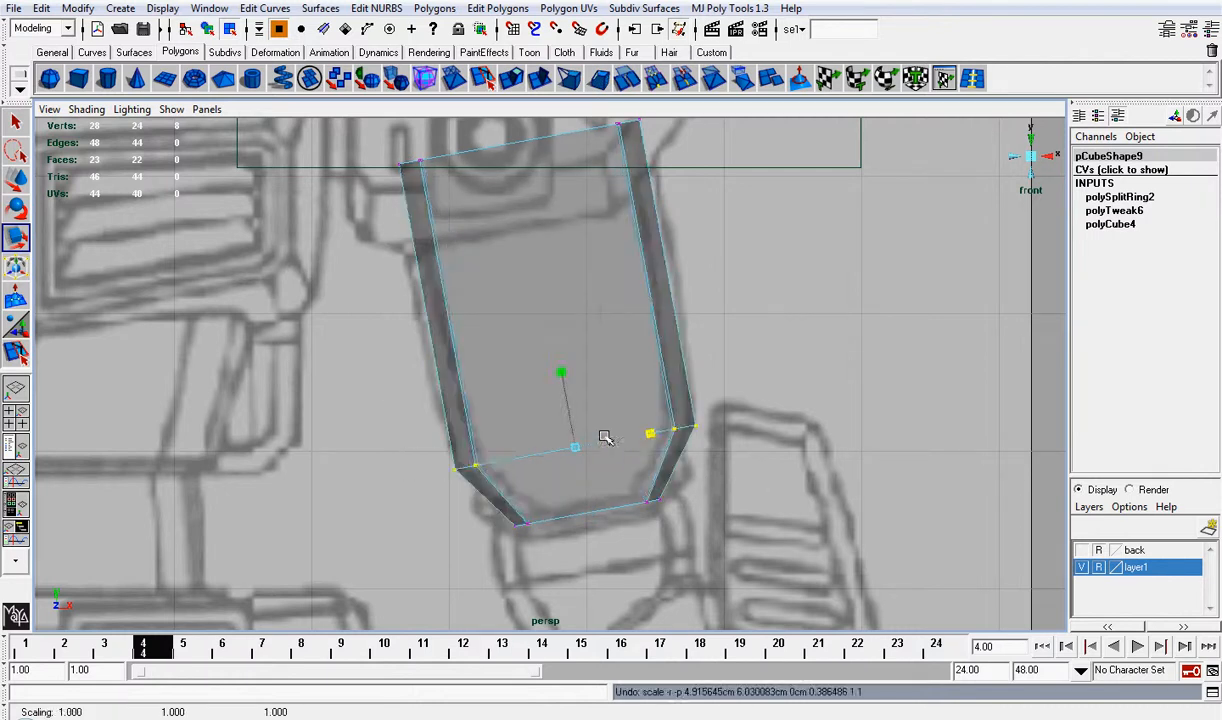
{"action": "key", "text": "w"}
{"action": "mouse_move", "coordinate": [567, 390]}
{"action": "left_mouse_down"}
{"action": "mouse_move", "coordinate": [566, 457]}
{"action": "mouse_move", "coordinate": [561, 390]}
{"action": "left_mouse_up"}
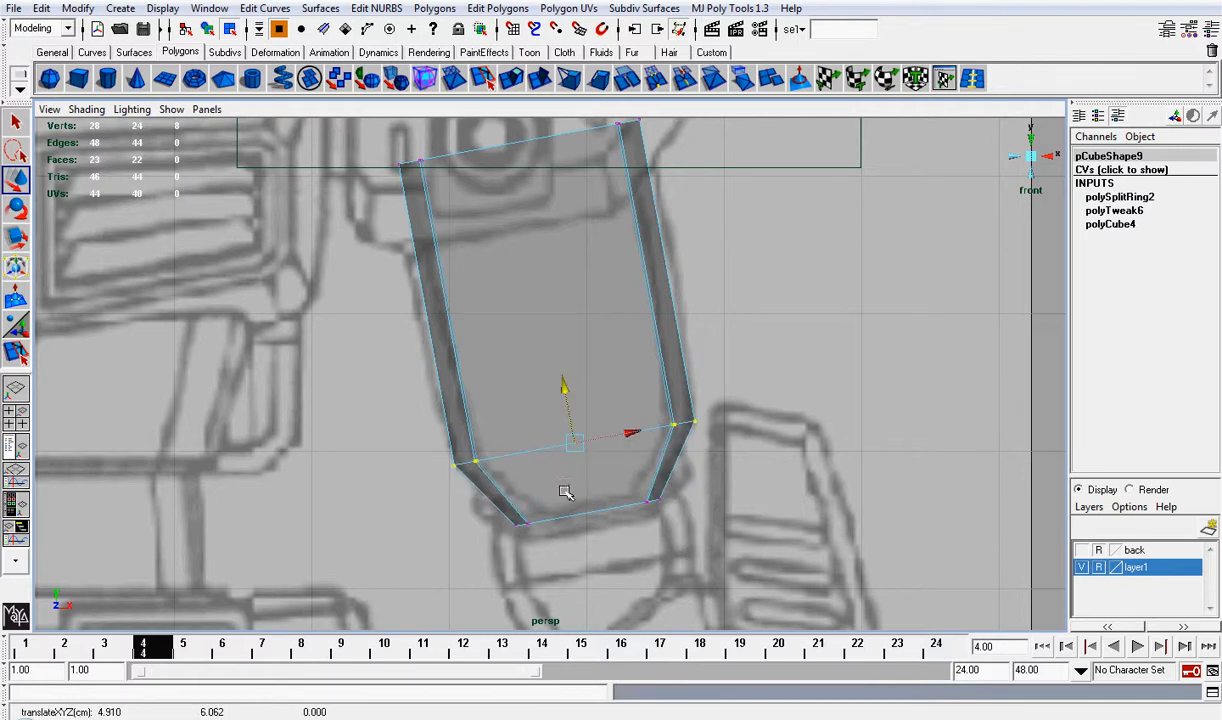
Step: Select the front and rear bottom edges of the arm block and move them up to bevel the lower end
{"action": "right_click_drag", "start_coordinate": [597, 480], "coordinate": [597, 448]}
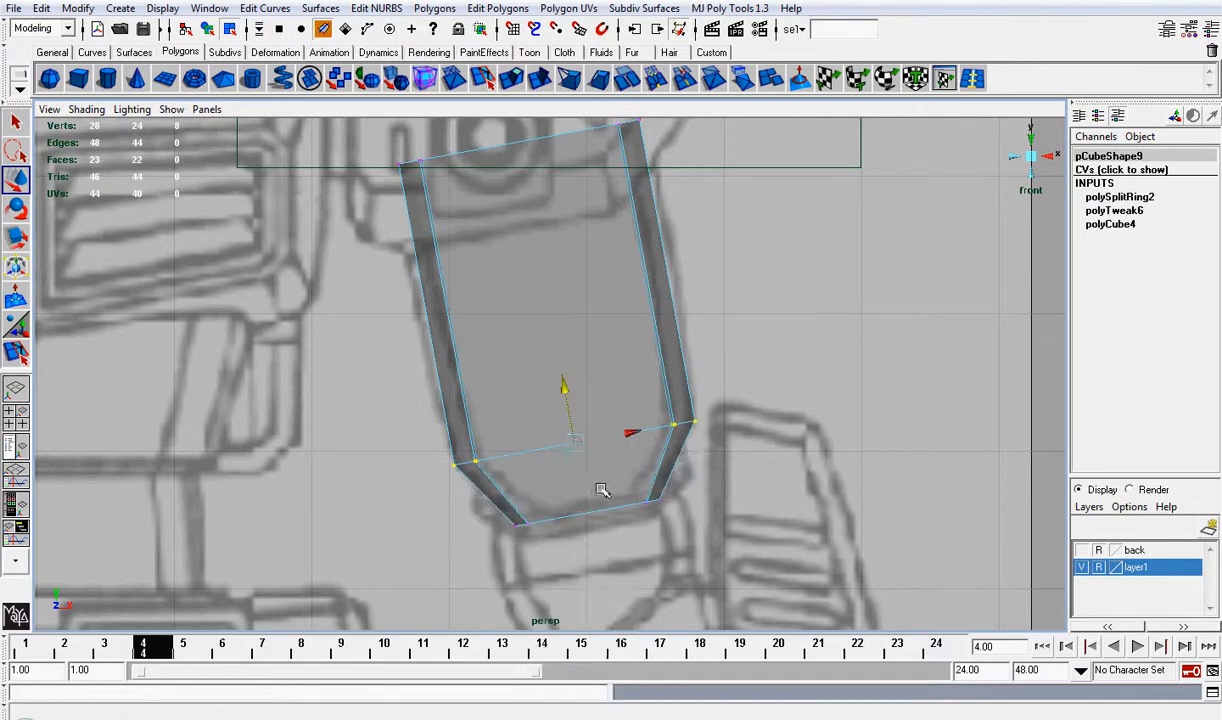
{"action": "left_click", "coordinate": [601, 510]}
{"action": "left_click_drag", "start_coordinate": [577, 462], "coordinate": [573, 437]}
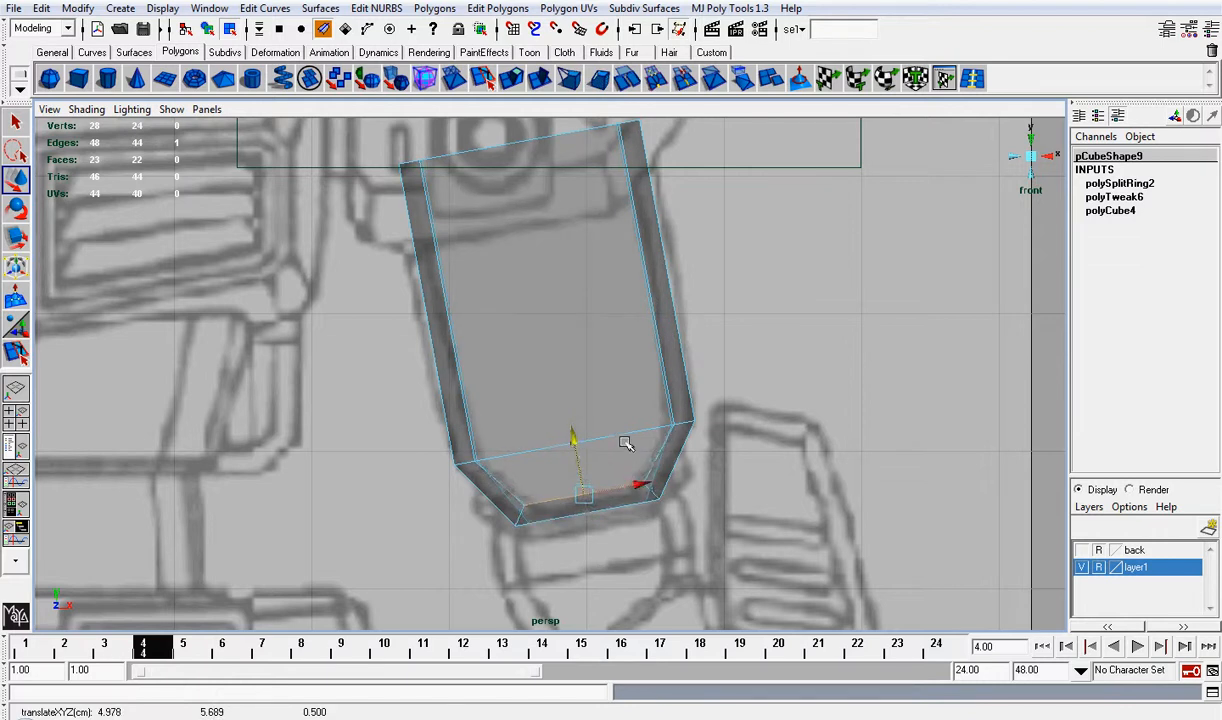
{"action": "key", "text": "ctrl+z"}
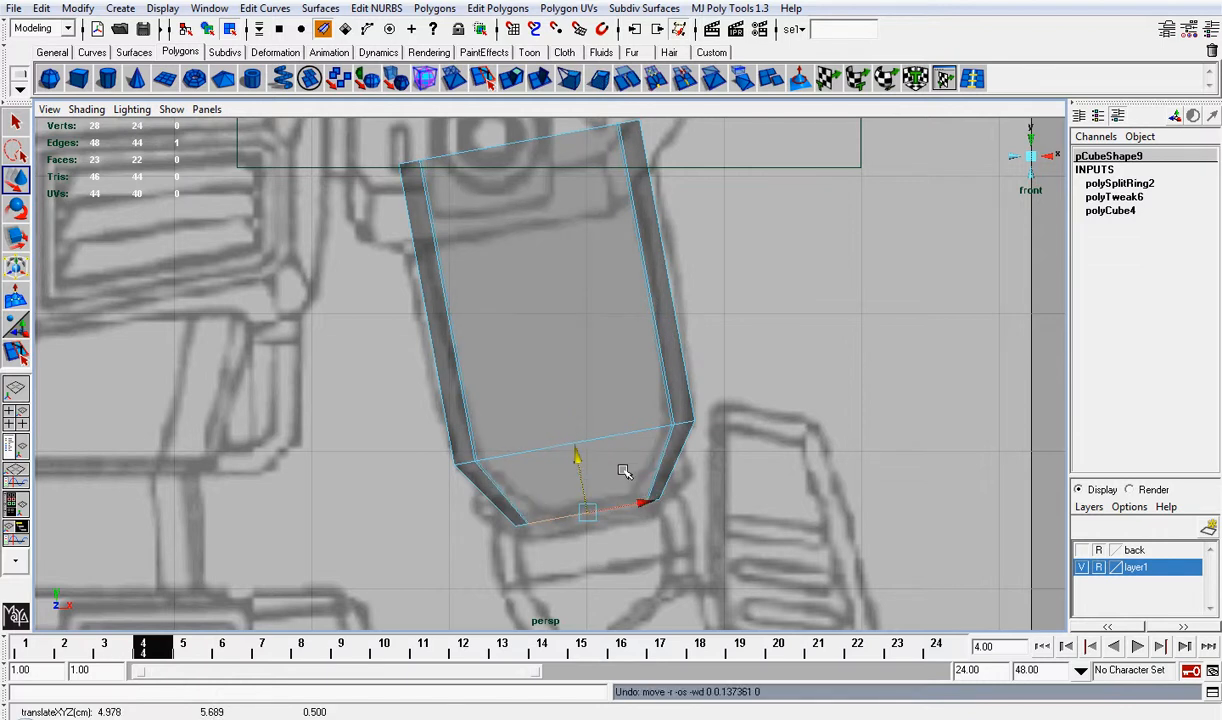
{"action": "left_click", "coordinate": [1035, 160]}
{"action": "scroll", "coordinate": [882, 308], "scroll_direction": "down", "scroll_amount": 5}
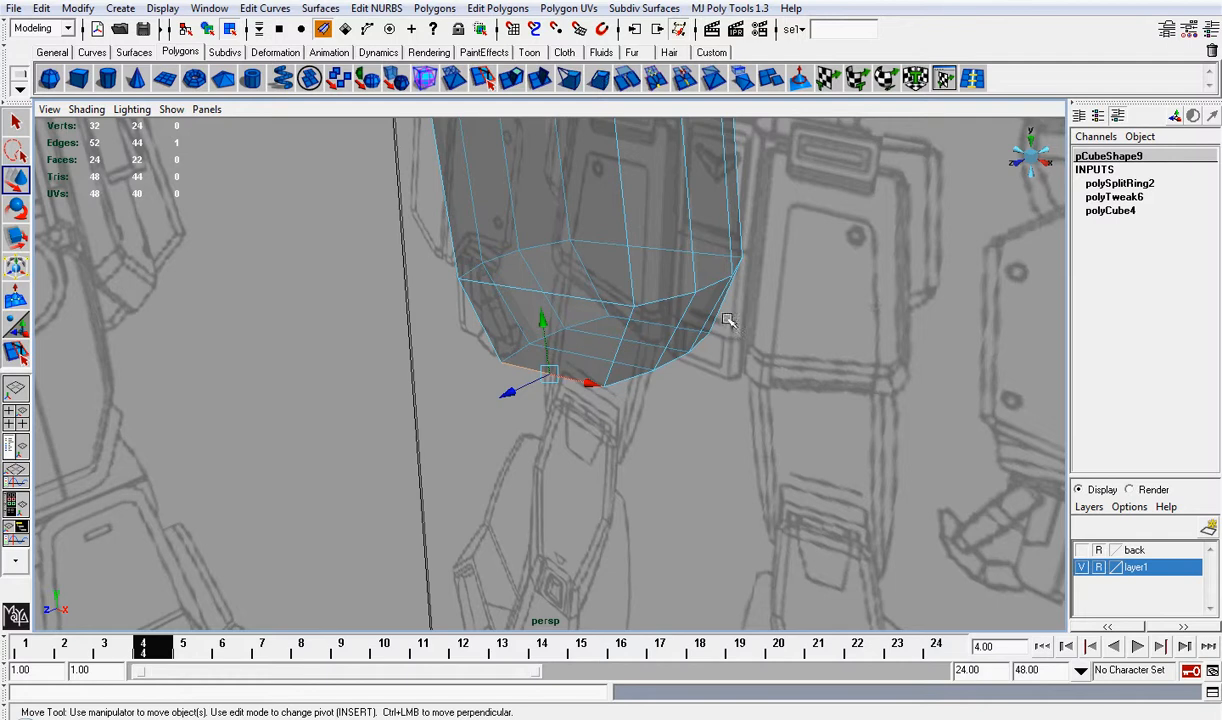
{"action": "left_click", "coordinate": [665, 327], "text": "shift"}
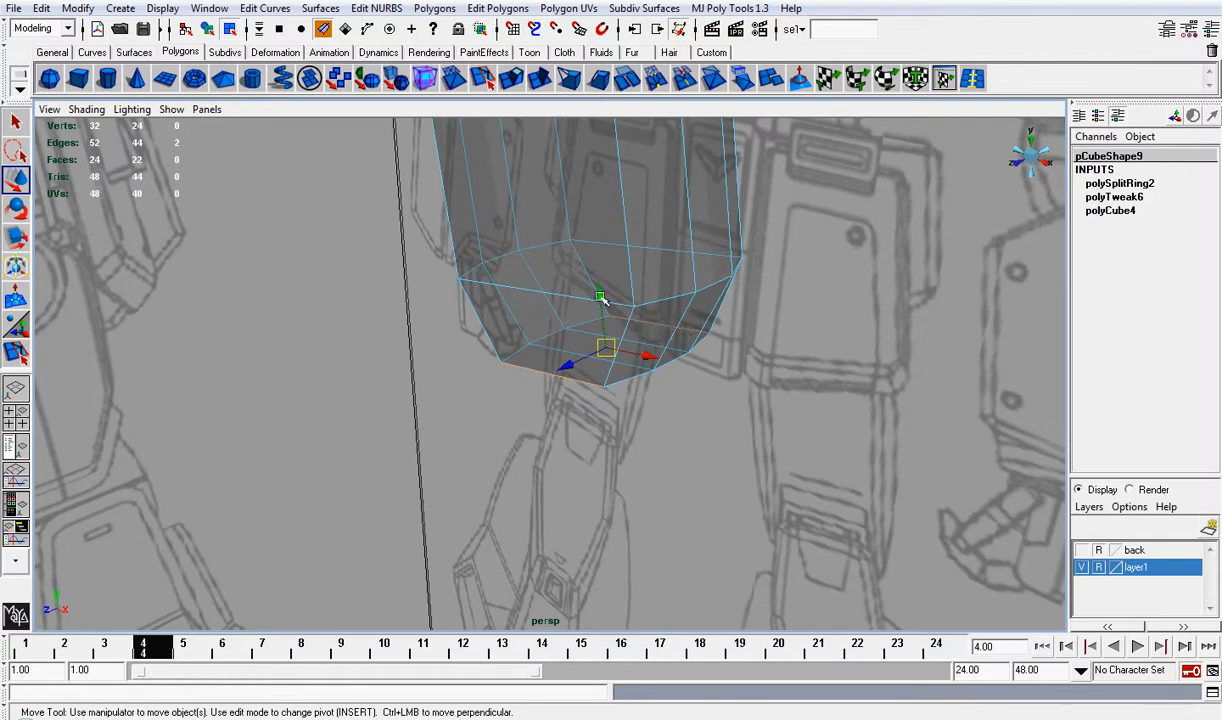
{"action": "left_click_drag", "start_coordinate": [600, 297], "coordinate": [597, 272]}
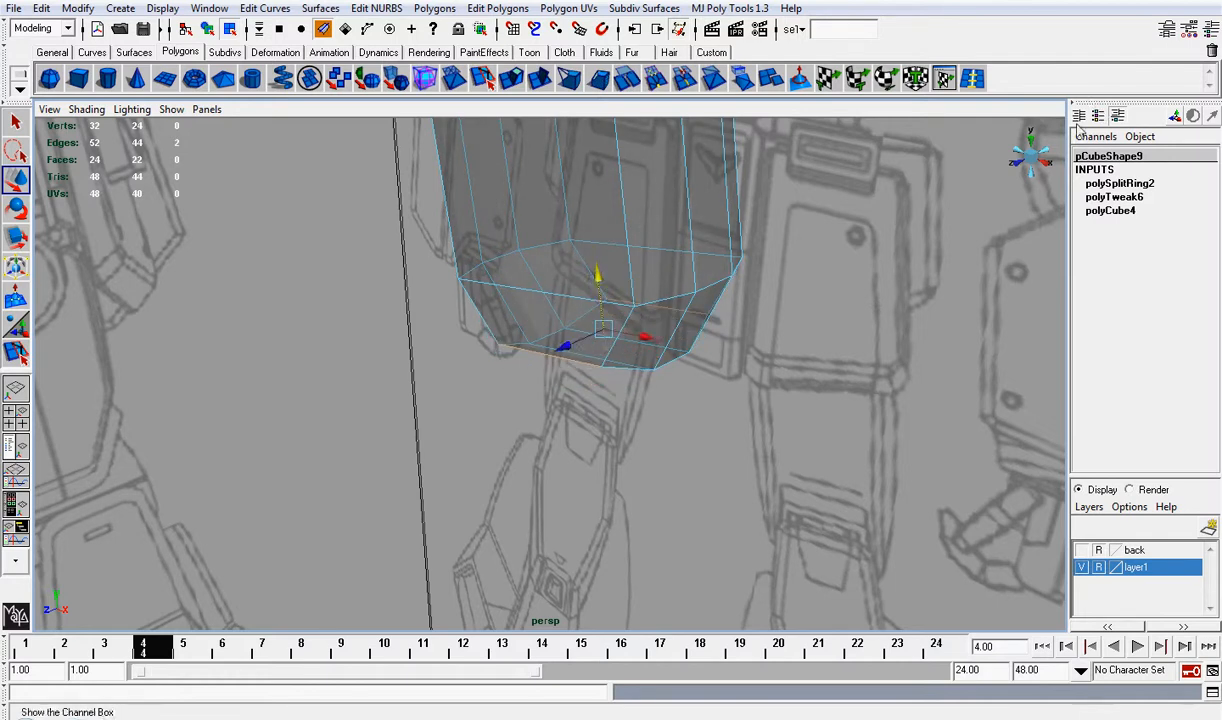
Step: In front view, select the arm block's top vertices and move them up to extend it into the shoulder armour
{"action": "left_click", "coordinate": [1019, 164]}
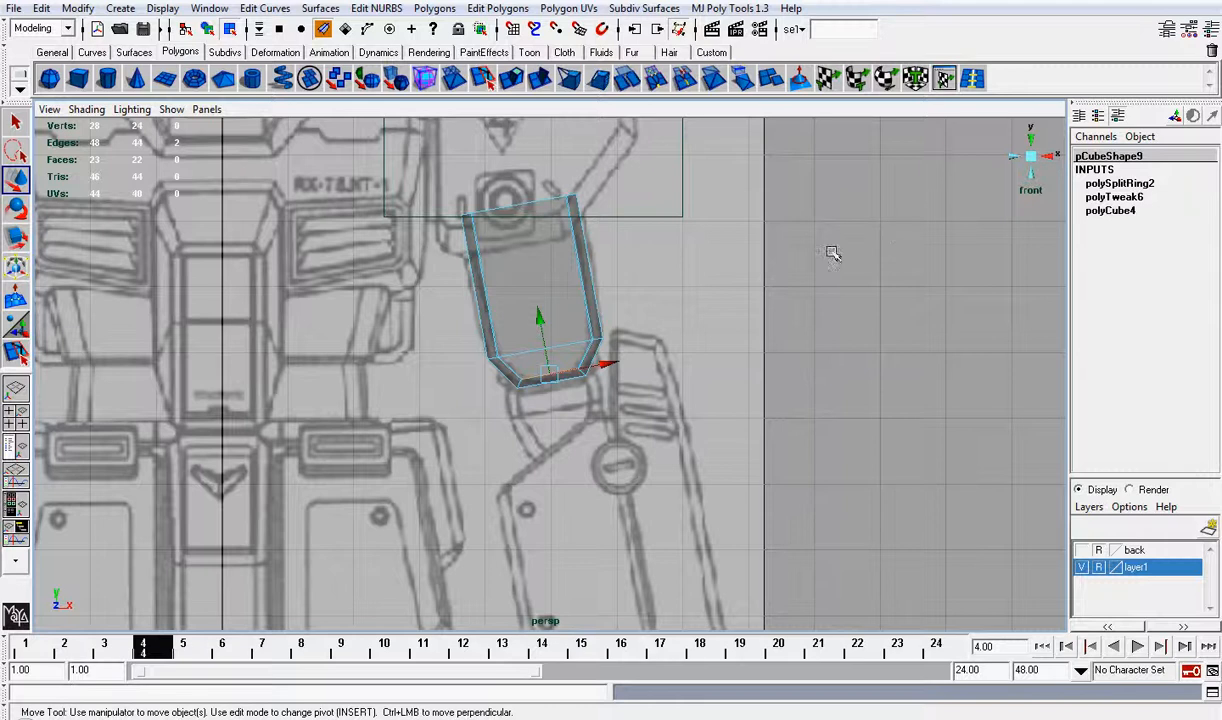
{"action": "middle_click_drag", "start_coordinate": [624, 220], "coordinate": [643, 287], "text": "alt"}
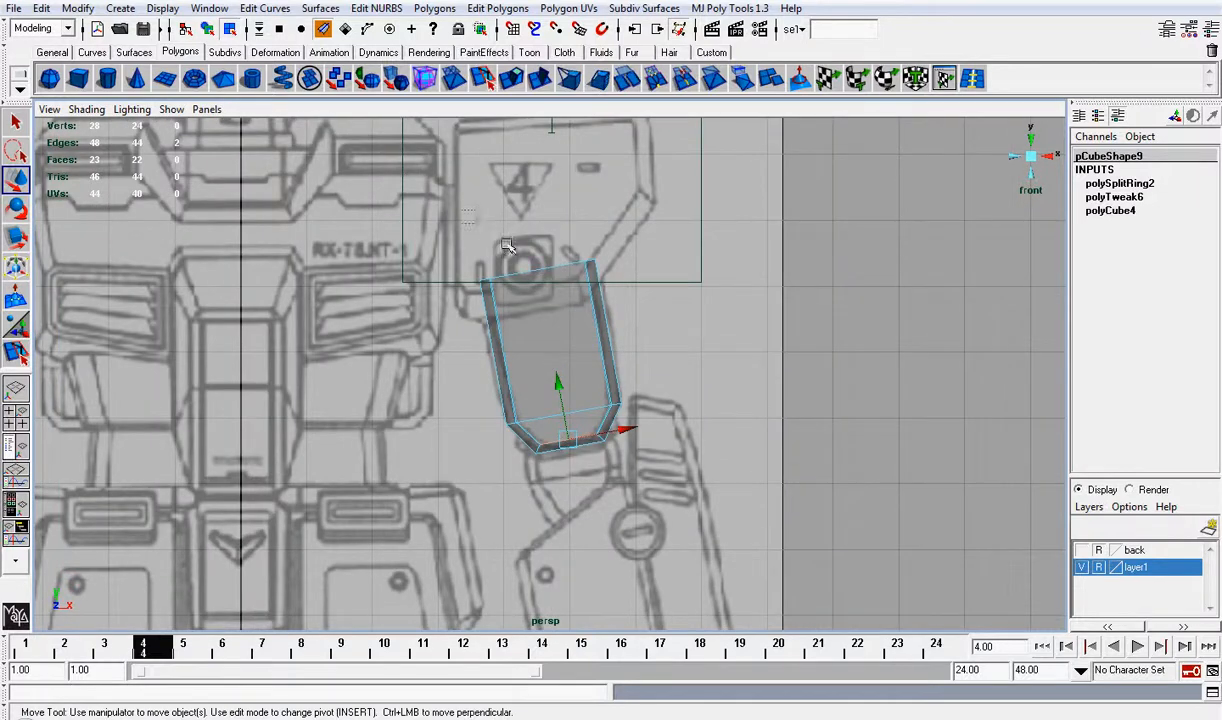
{"action": "right_click_drag", "start_coordinate": [560, 290], "coordinate": [518, 287]}
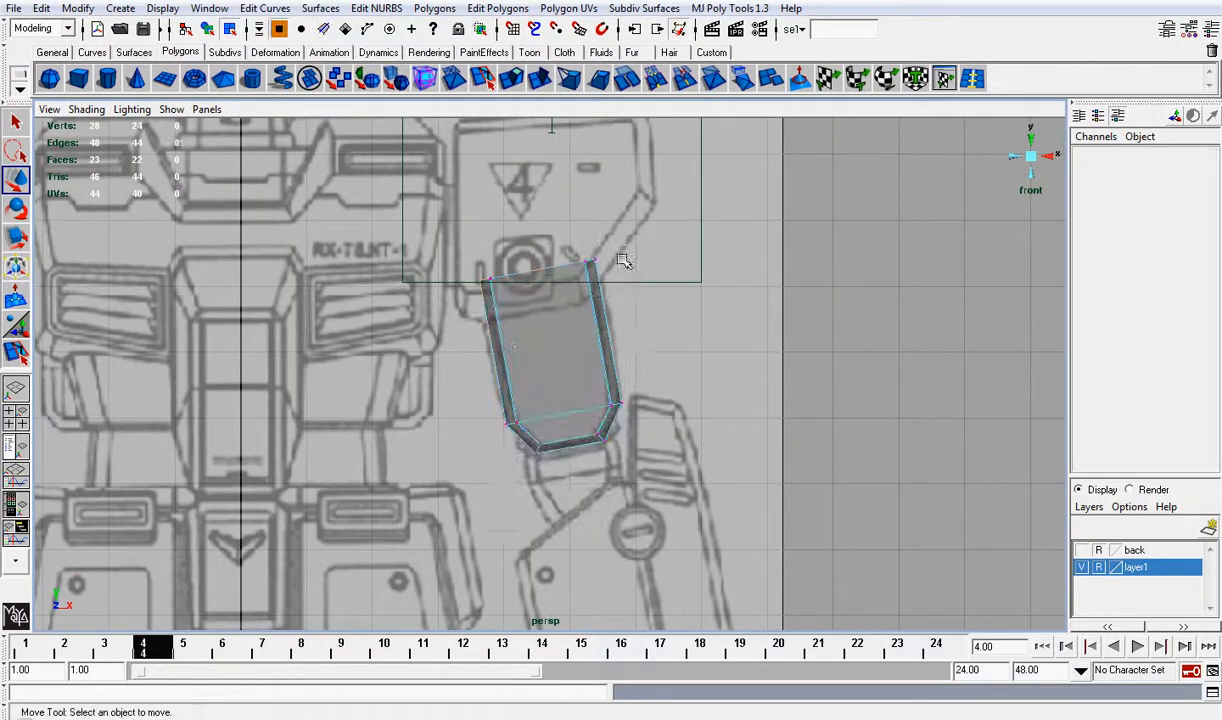
{"action": "left_click_drag", "start_coordinate": [482, 234], "coordinate": [649, 316]}
{"action": "left_click_drag", "start_coordinate": [524, 210], "coordinate": [509, 100]}
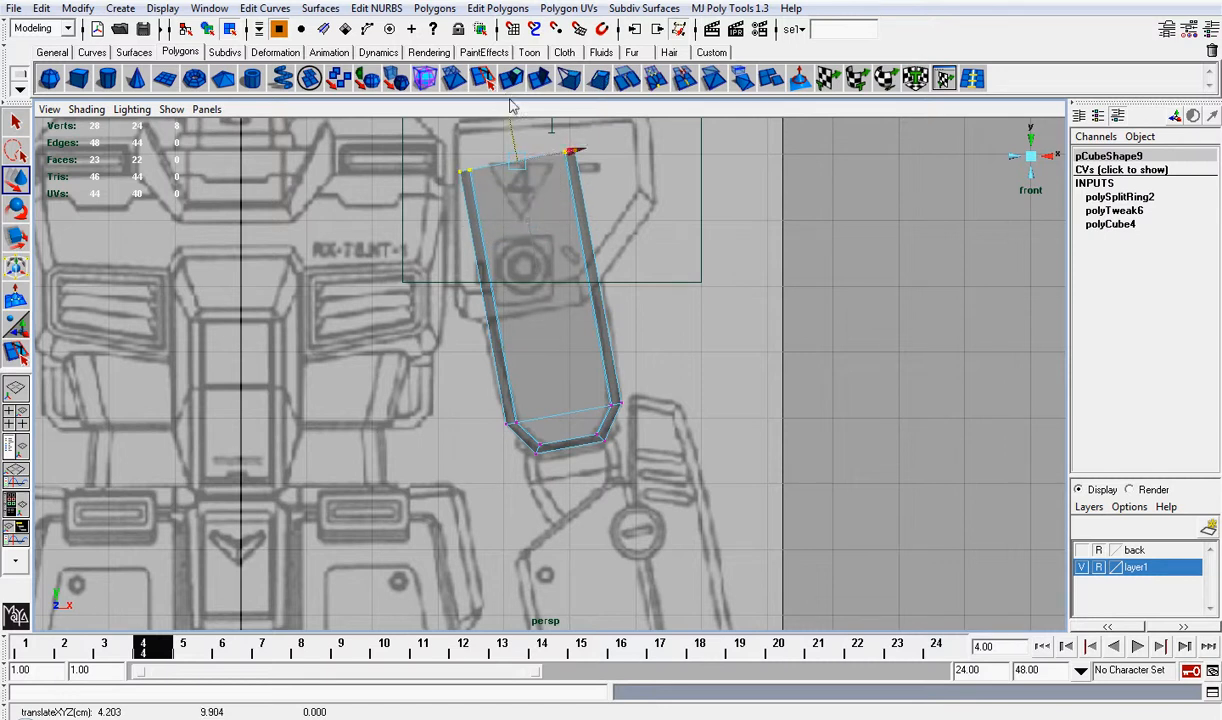
Step: Raise the arm block's top vertices a little further and nudge them outward along X
{"action": "middle_click_drag", "start_coordinate": [544, 190], "coordinate": [550, 310], "text": "alt"}
{"action": "right_click_drag", "start_coordinate": [550, 310], "coordinate": [645, 315], "text": "alt"}
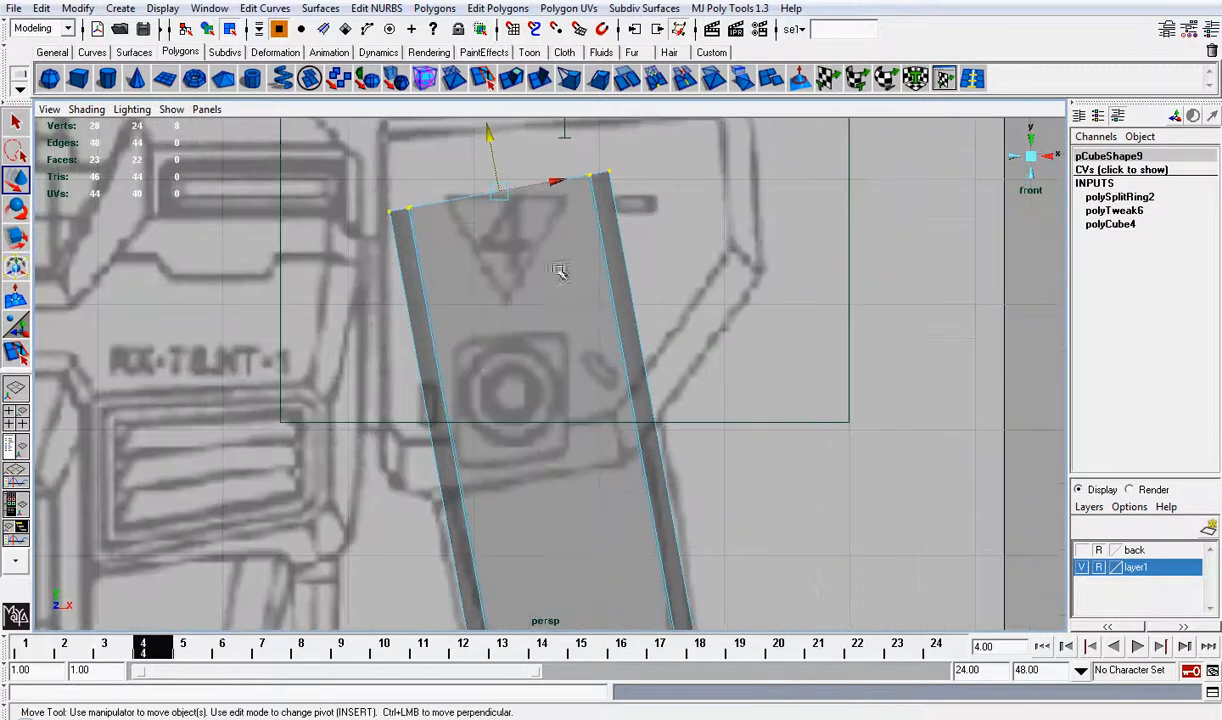
{"action": "left_click", "coordinate": [606, 212]}
{"action": "right_click_drag", "start_coordinate": [563, 184], "coordinate": [537, 188]}
{"action": "scroll", "coordinate": [537, 190], "scroll_direction": "up", "scroll_amount": 2}
{"action": "key", "text": "z"}
{"action": "key", "text": "z"}
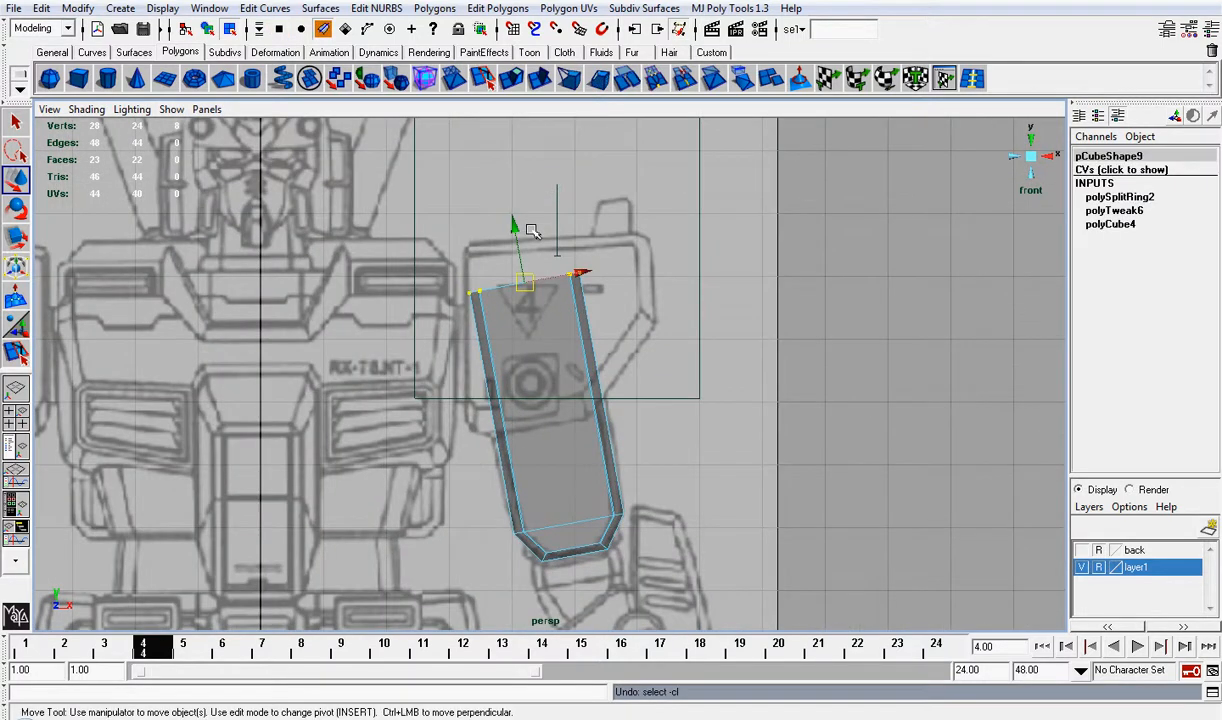
{"action": "left_click_drag", "start_coordinate": [518, 230], "coordinate": [516, 215]}
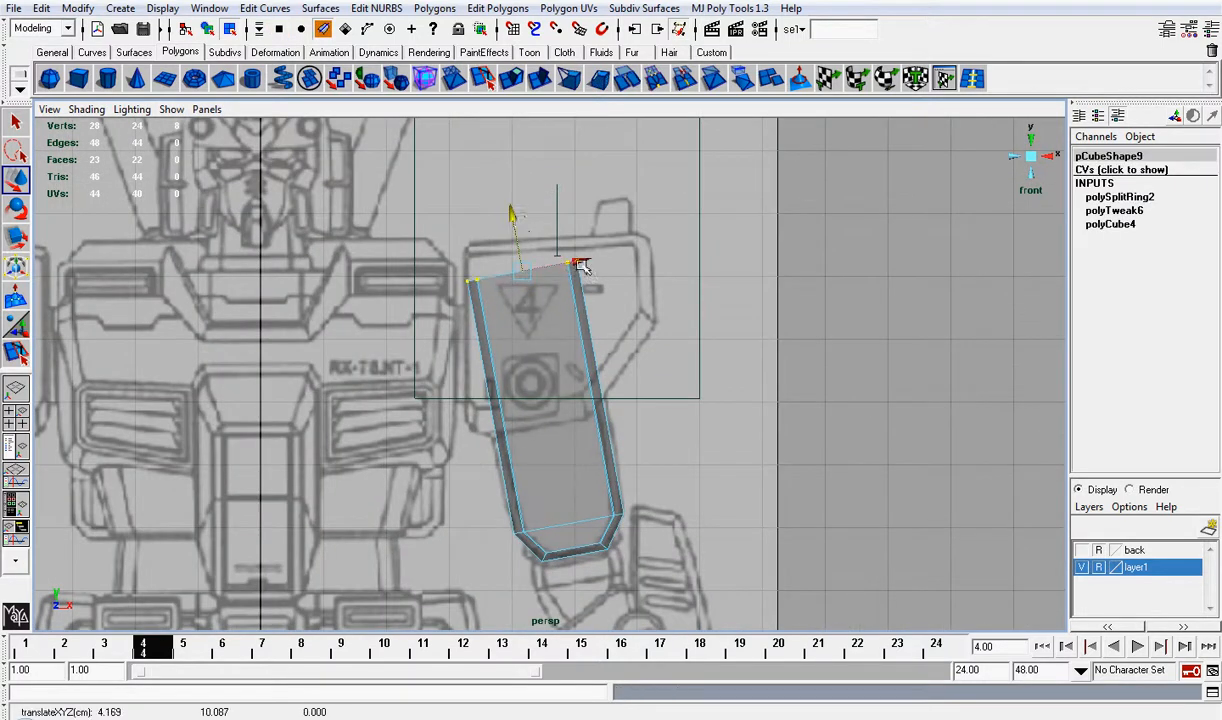
{"action": "left_click_drag", "start_coordinate": [580, 264], "coordinate": [584, 264]}
Step: Select the front and rear top edges of the arm block and move them down to bevel the upper end
{"action": "scroll", "coordinate": [491, 216], "scroll_direction": "up", "scroll_amount": 2}
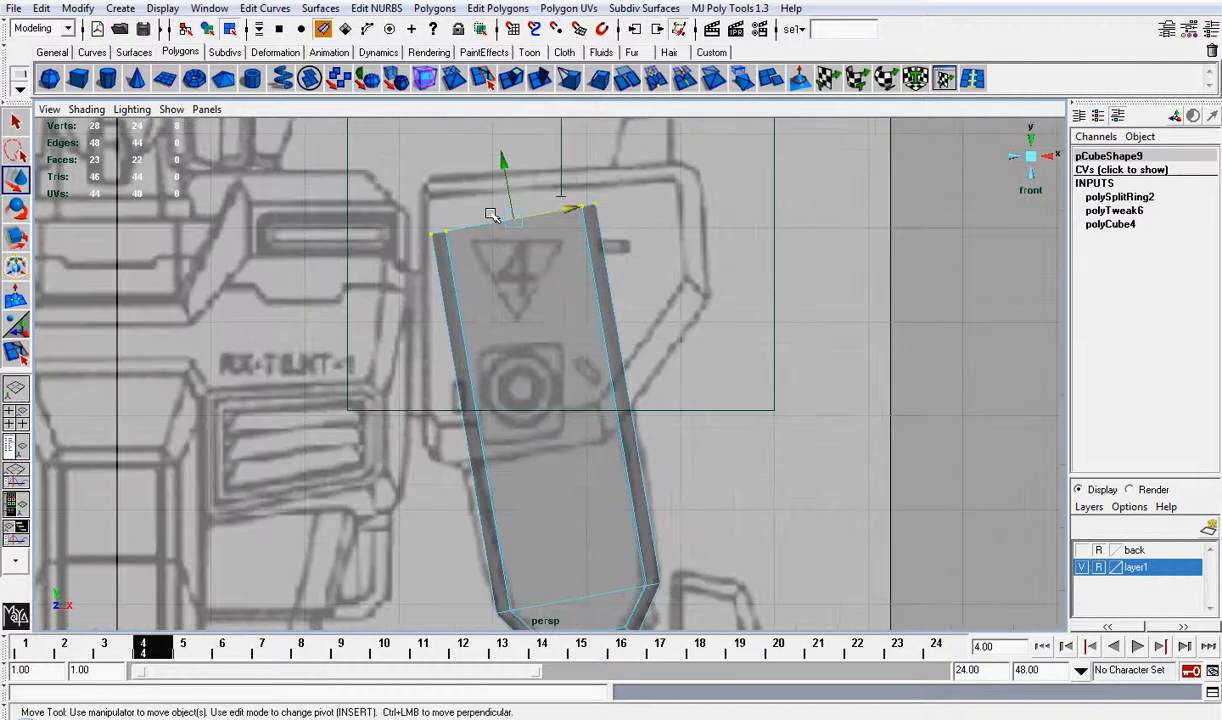
{"action": "right_click_drag", "start_coordinate": [476, 228], "coordinate": [470, 188]}
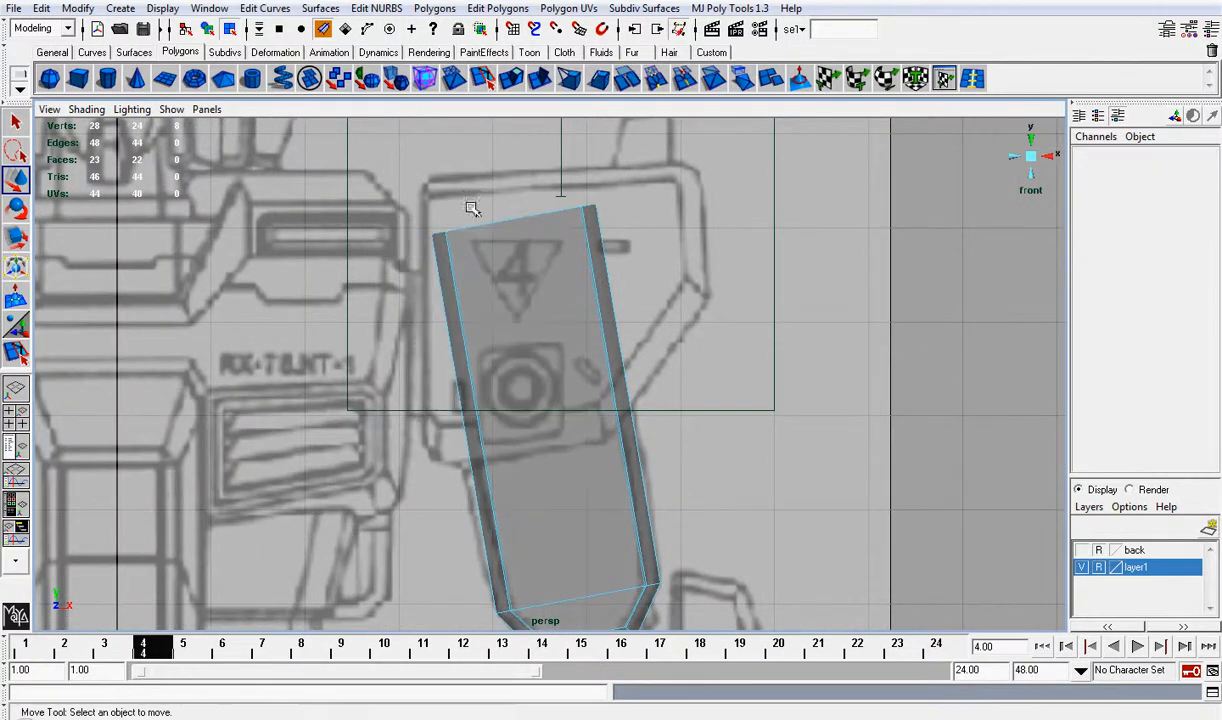
{"action": "left_click", "coordinate": [477, 227]}
{"action": "left_click_drag", "start_coordinate": [502, 164], "coordinate": [727, 267]}
{"action": "left_click", "coordinate": [813, 229], "text": "shift"}
Step: Examine the arm block's shape against the front reference and in perspective
{"action": "left_click", "coordinate": [1015, 160]}
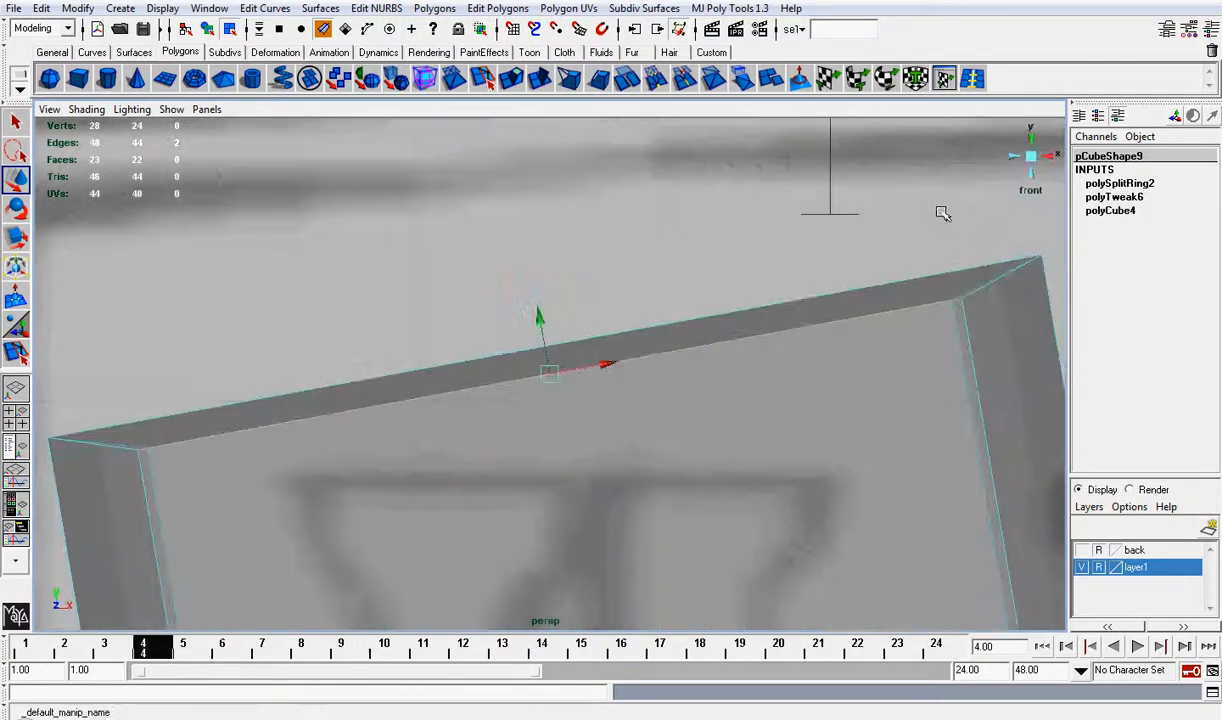
{"action": "scroll", "coordinate": [939, 212], "scroll_direction": "down", "scroll_amount": 5}
{"action": "scroll", "coordinate": [939, 212], "scroll_direction": "down", "scroll_amount": 5}
{"action": "middle_click_drag", "start_coordinate": [661, 458], "coordinate": [705, 303], "text": "alt"}
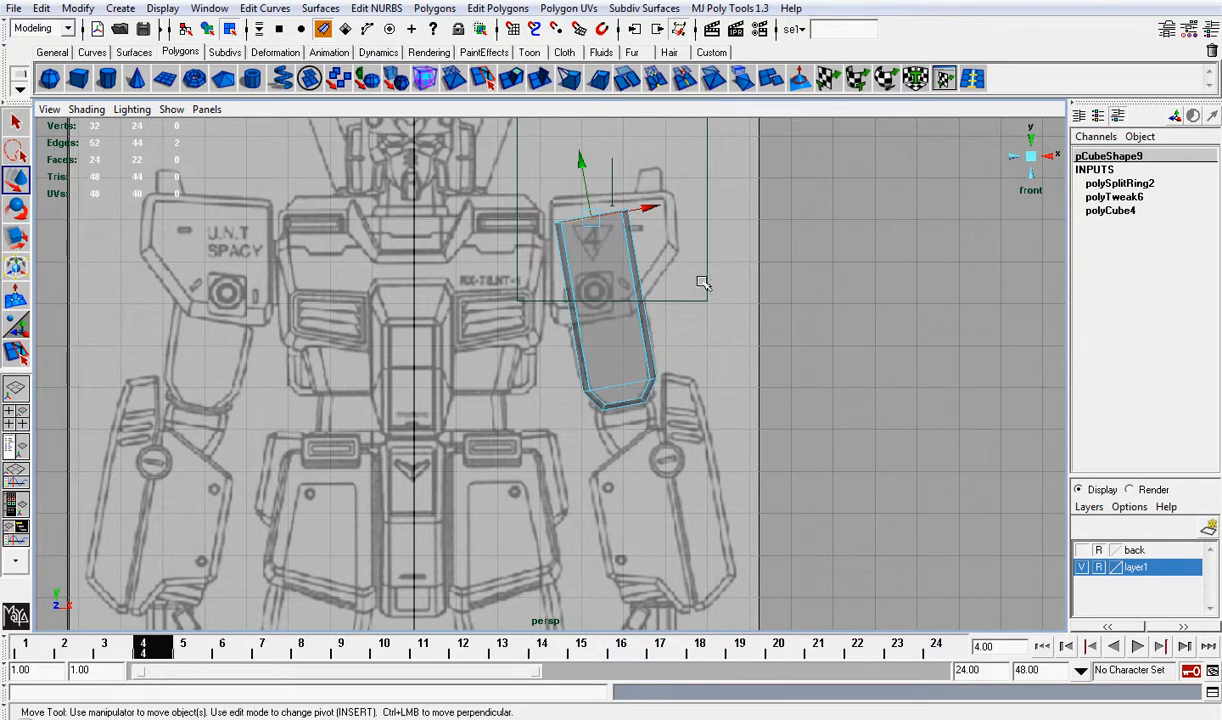
{"action": "scroll", "coordinate": [707, 281], "scroll_direction": "up", "scroll_amount": 1}
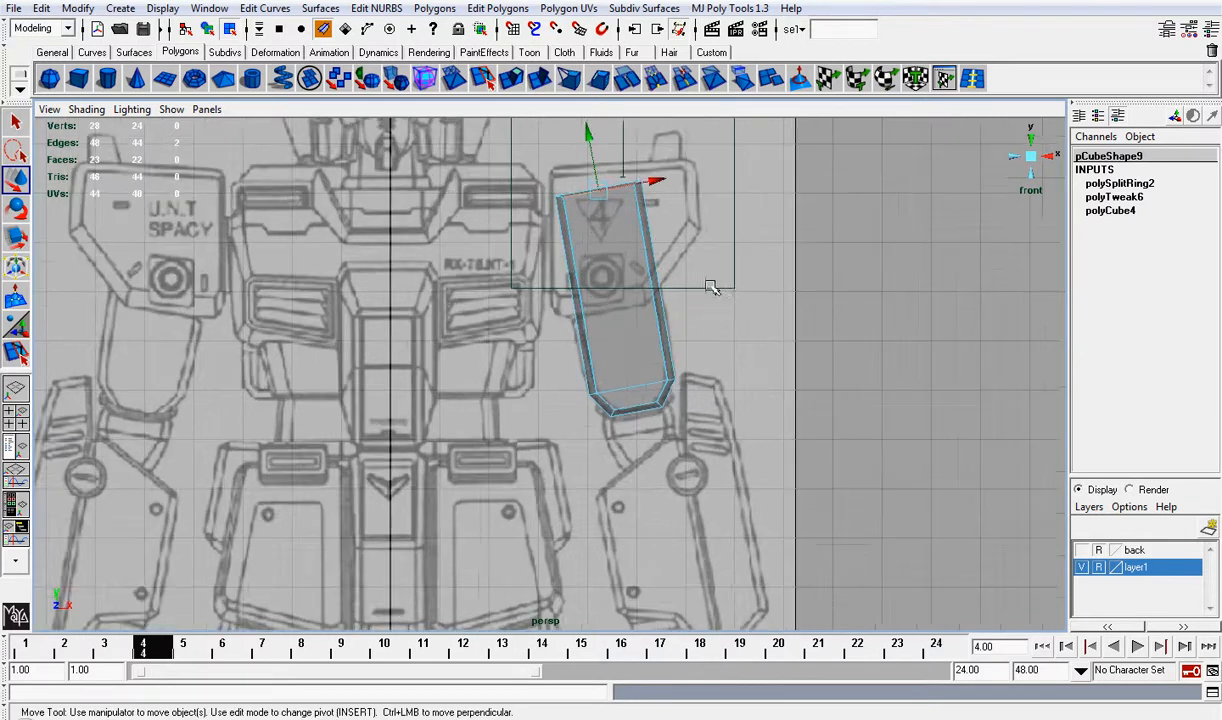
{"action": "left_click", "coordinate": [1030, 160]}
{"action": "scroll", "coordinate": [835, 278], "scroll_direction": "down", "scroll_amount": 3}
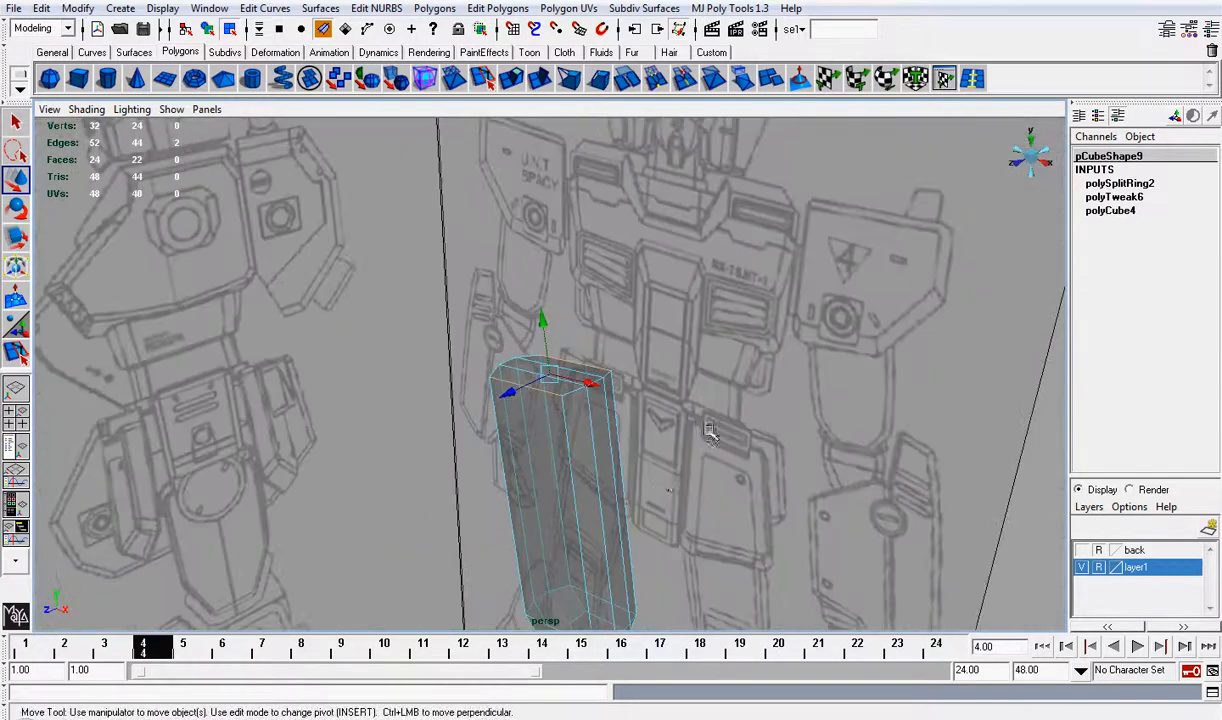
{"action": "middle_click_drag", "start_coordinate": [660, 478], "coordinate": [626, 285], "text": "alt"}
{"action": "left_click_drag", "start_coordinate": [658, 393], "coordinate": [618, 324], "text": "alt"}
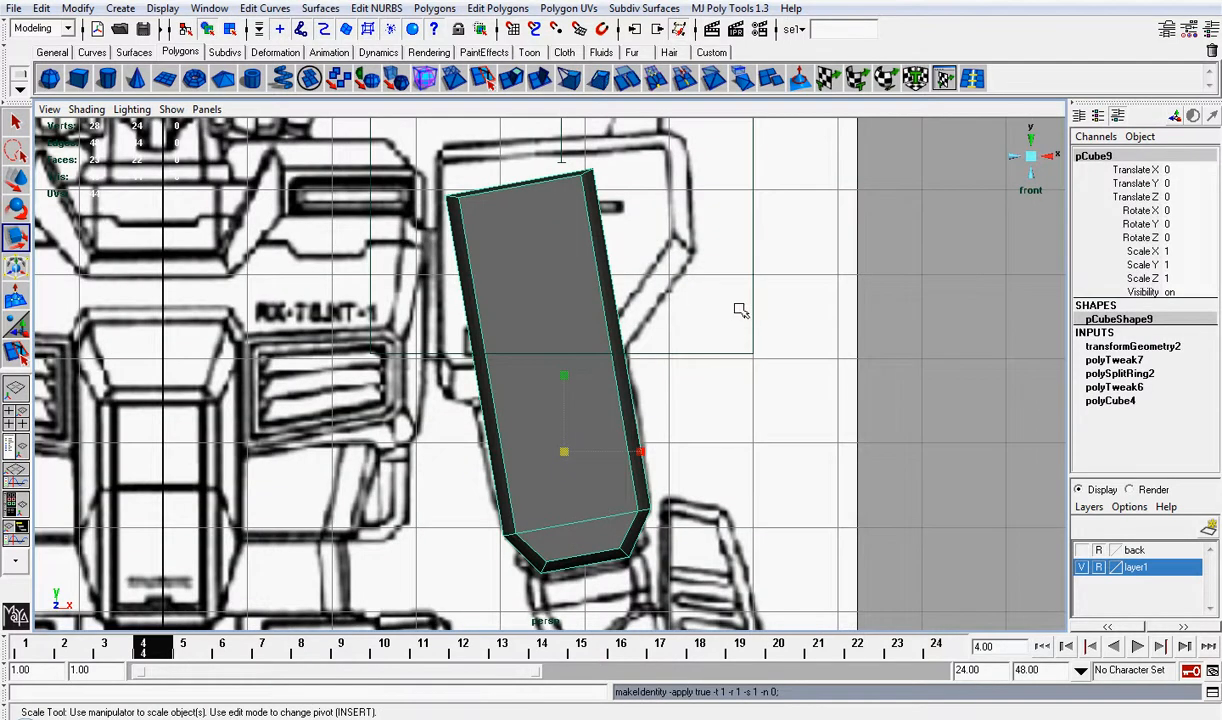
Step: Select the whole arm block and set its Rotate Y to 90
{"action": "left_click", "coordinate": [682, 271]}
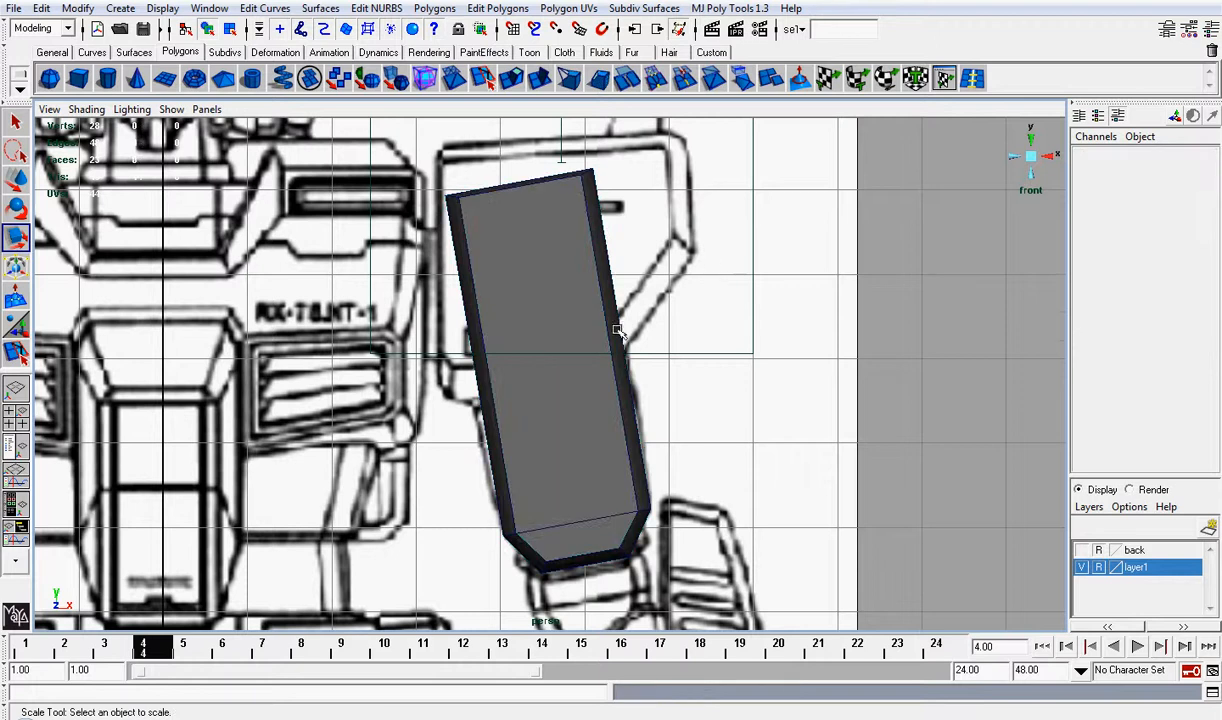
{"action": "left_click", "coordinate": [591, 318]}
{"action": "key", "text": "e"}
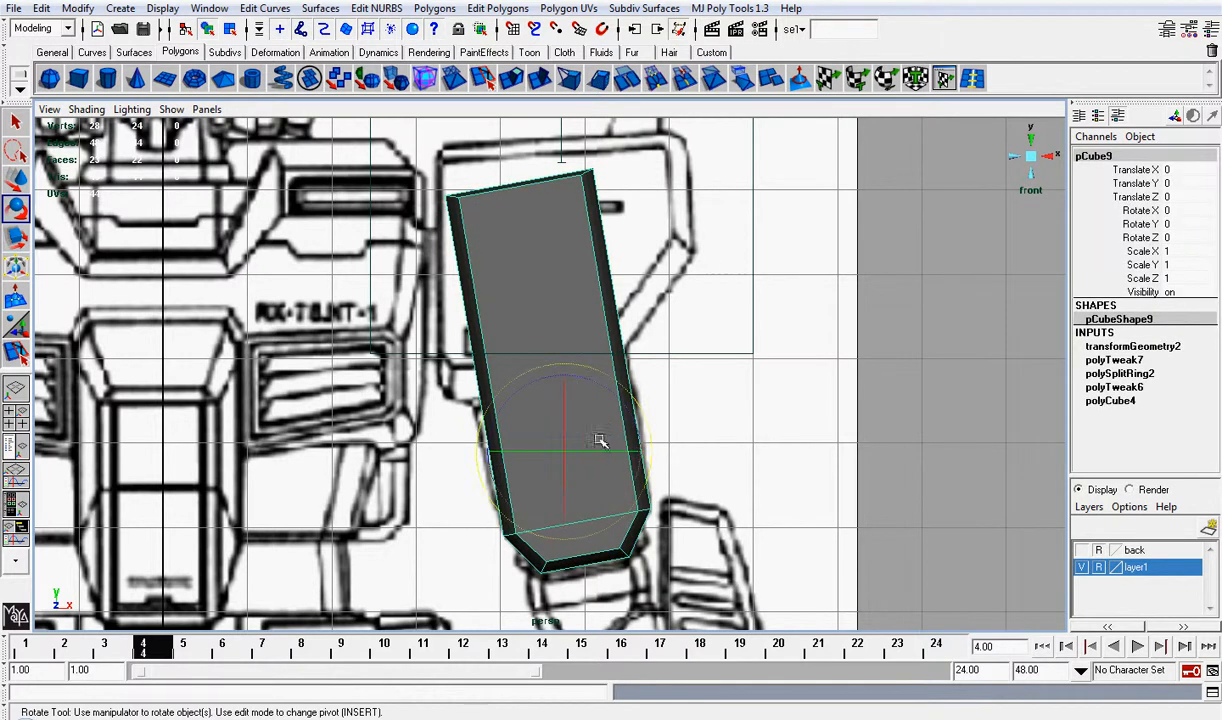
{"action": "left_click_drag", "start_coordinate": [595, 445], "coordinate": [887, 360]}
{"action": "double_click", "coordinate": [1176, 225]}
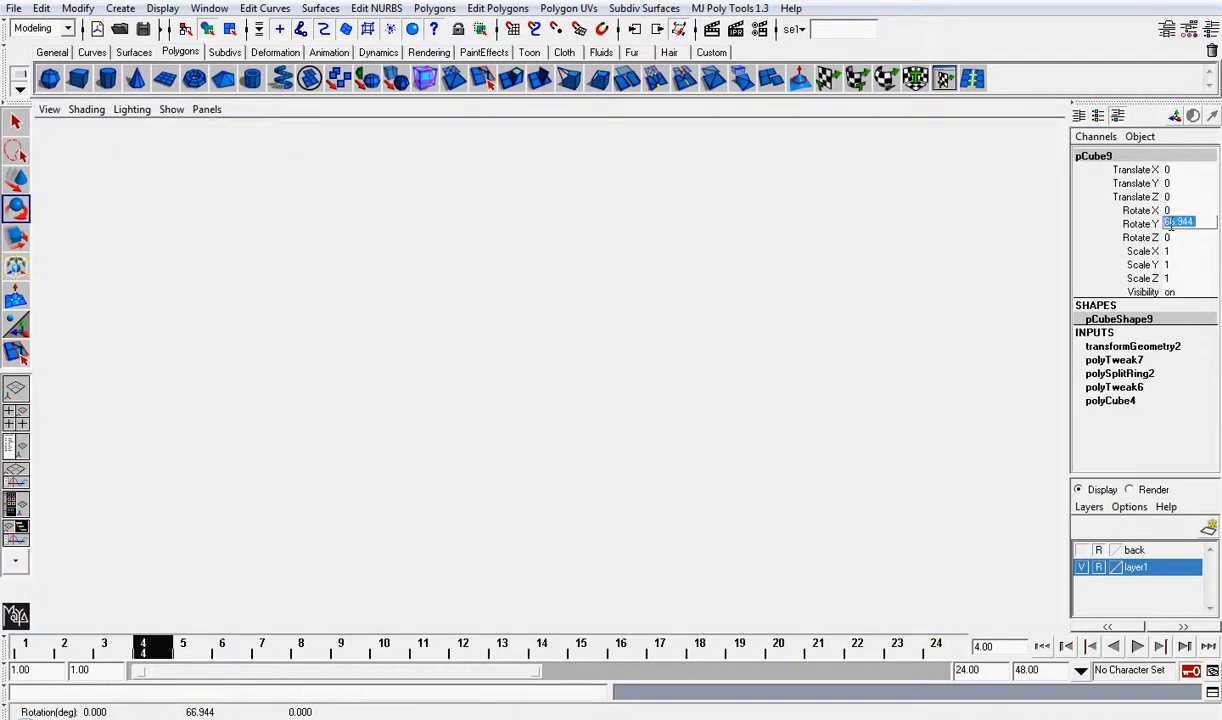
{"action": "type", "text": "90"}
{"action": "key", "text": "Return"}
Step: Scale the turned arm block to 1.936 along Z and turn on X-Ray shading
{"action": "key", "text": "t"}
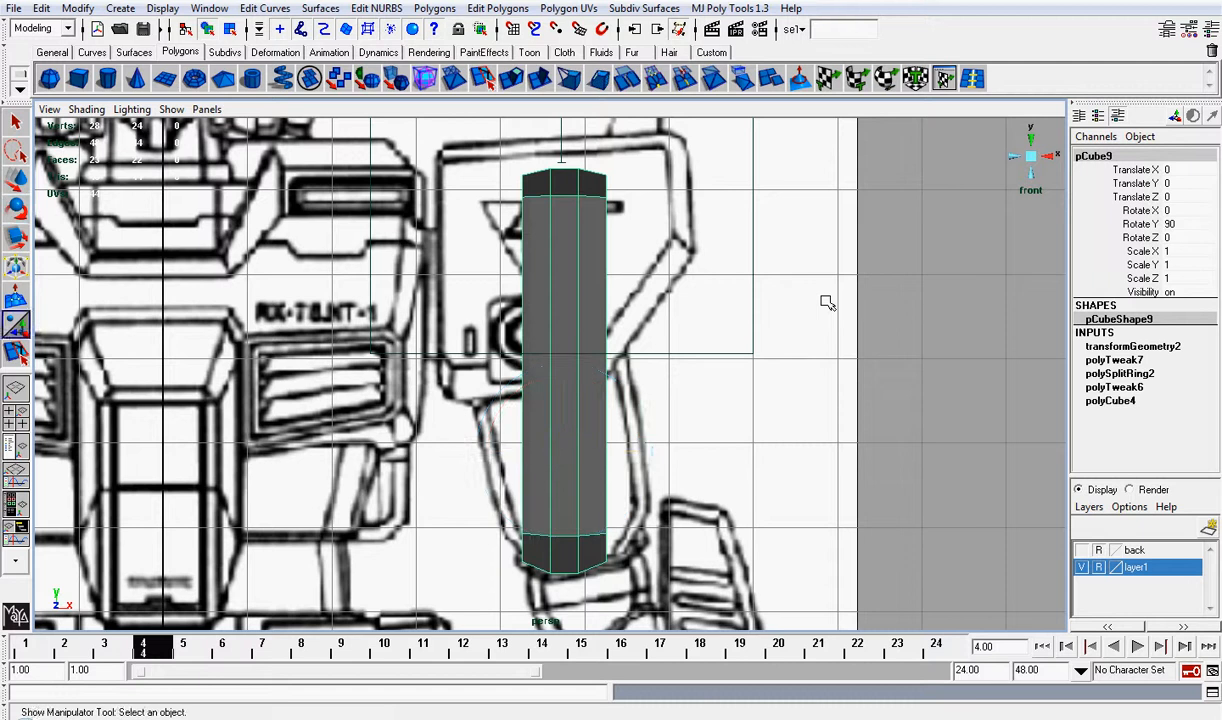
{"action": "key", "text": "r"}
{"action": "left_click_drag", "start_coordinate": [640, 451], "coordinate": [710, 438]}
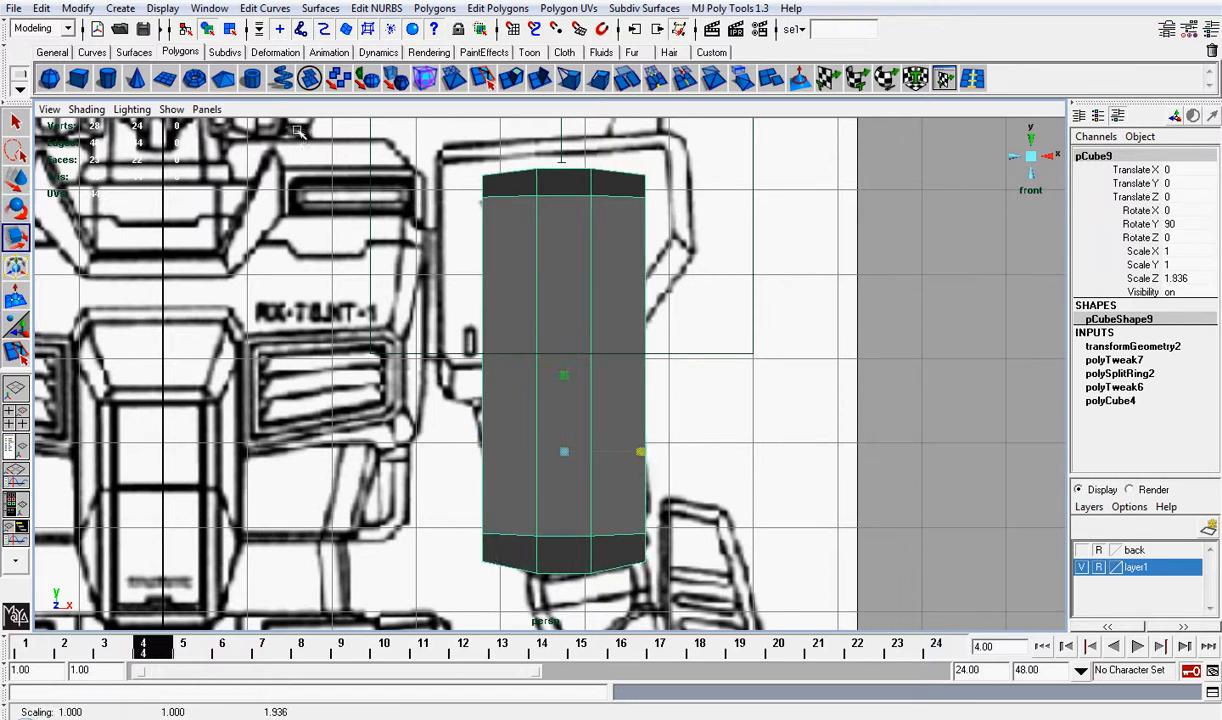
{"action": "left_click", "coordinate": [86, 109]}
{"action": "left_click", "coordinate": [150, 299]}
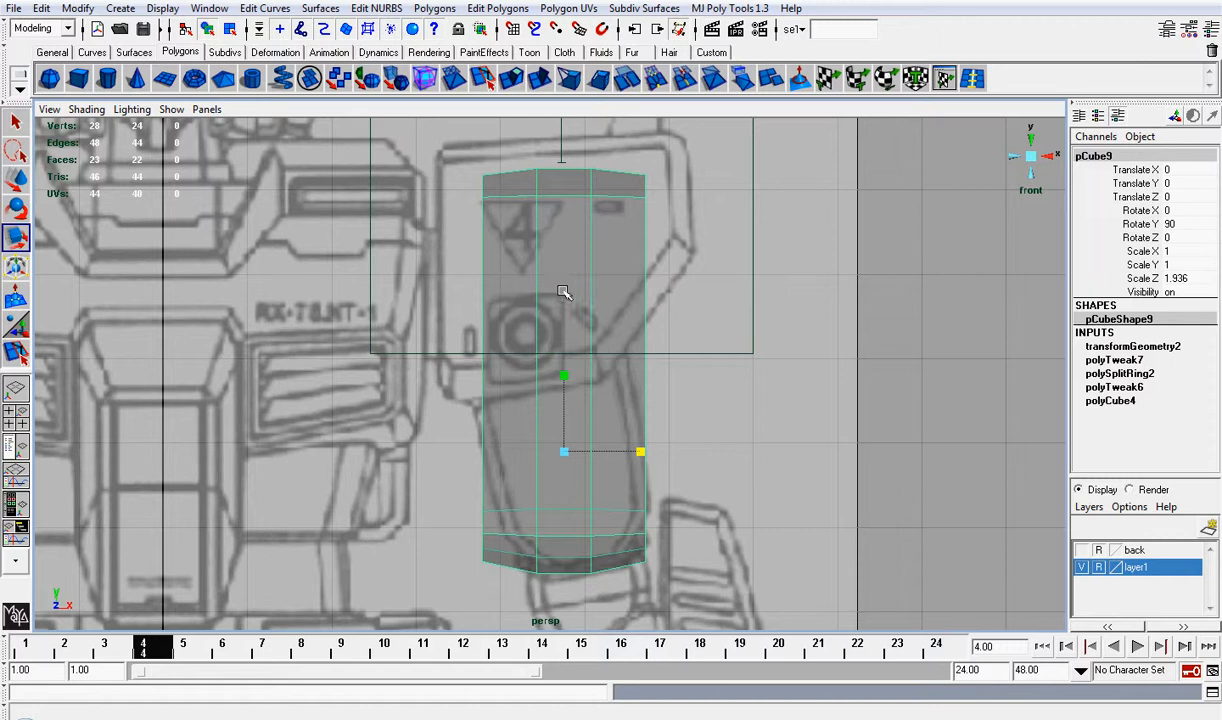
Step: Tilt the arm block to about -11.2 degrees around X and nudge it over the reference arm
{"action": "key", "text": "e"}
{"action": "left_click_drag", "start_coordinate": [625, 405], "coordinate": [622, 442]}
{"action": "key", "text": "w"}
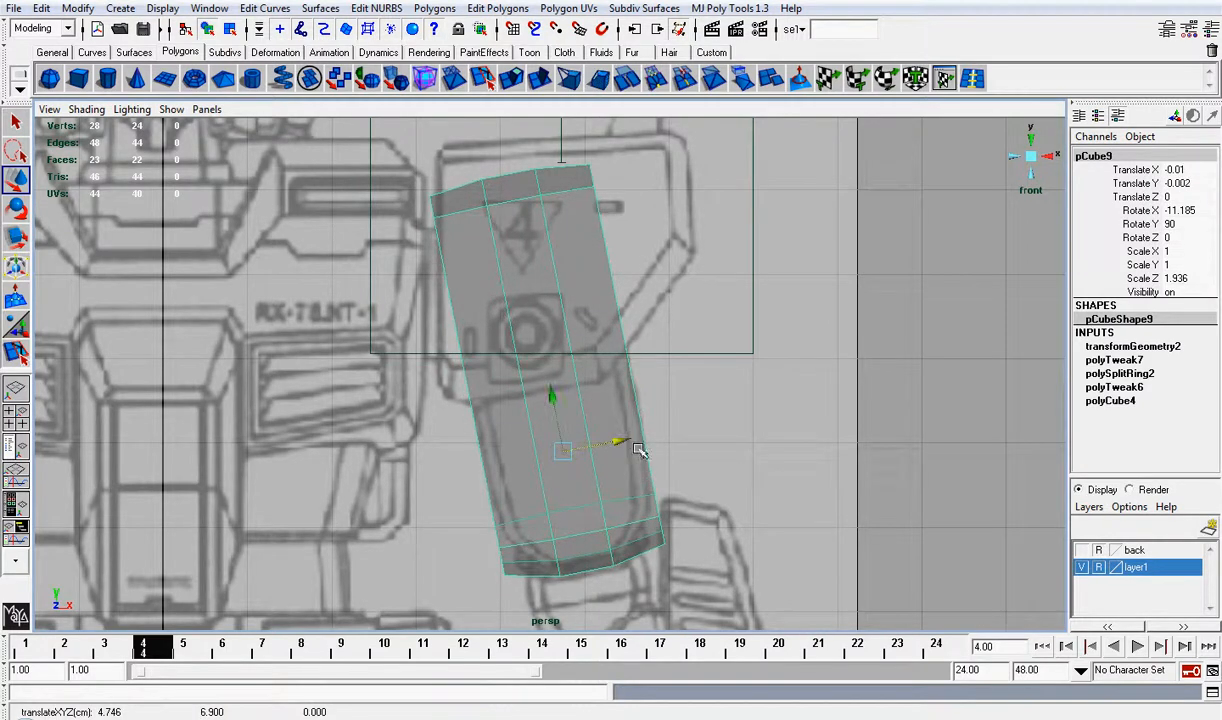
Step: Raise the outer side vertices of the arm block's lower end along its length to form bevelled corners matching the front reference
{"action": "scroll", "coordinate": [636, 524], "scroll_direction": "up", "scroll_amount": 3}
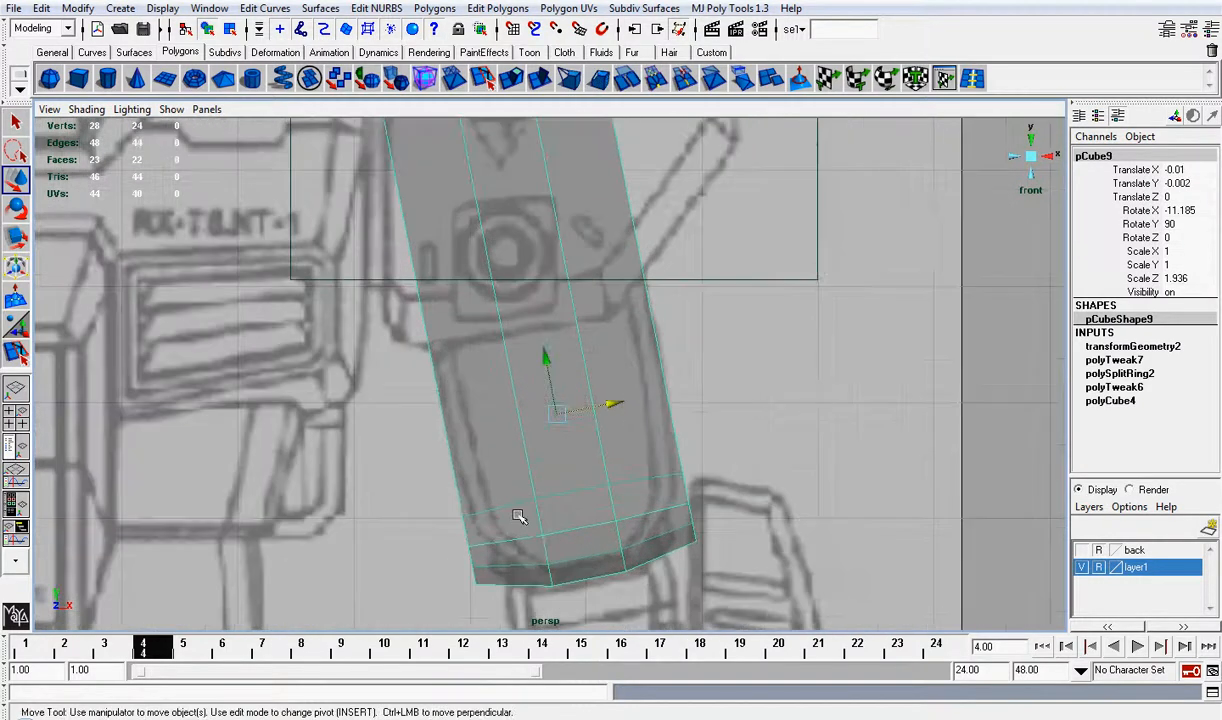
{"action": "right_click_drag", "start_coordinate": [495, 480], "coordinate": [436, 477]}
{"action": "left_click_drag", "start_coordinate": [425, 482], "coordinate": [531, 590]}
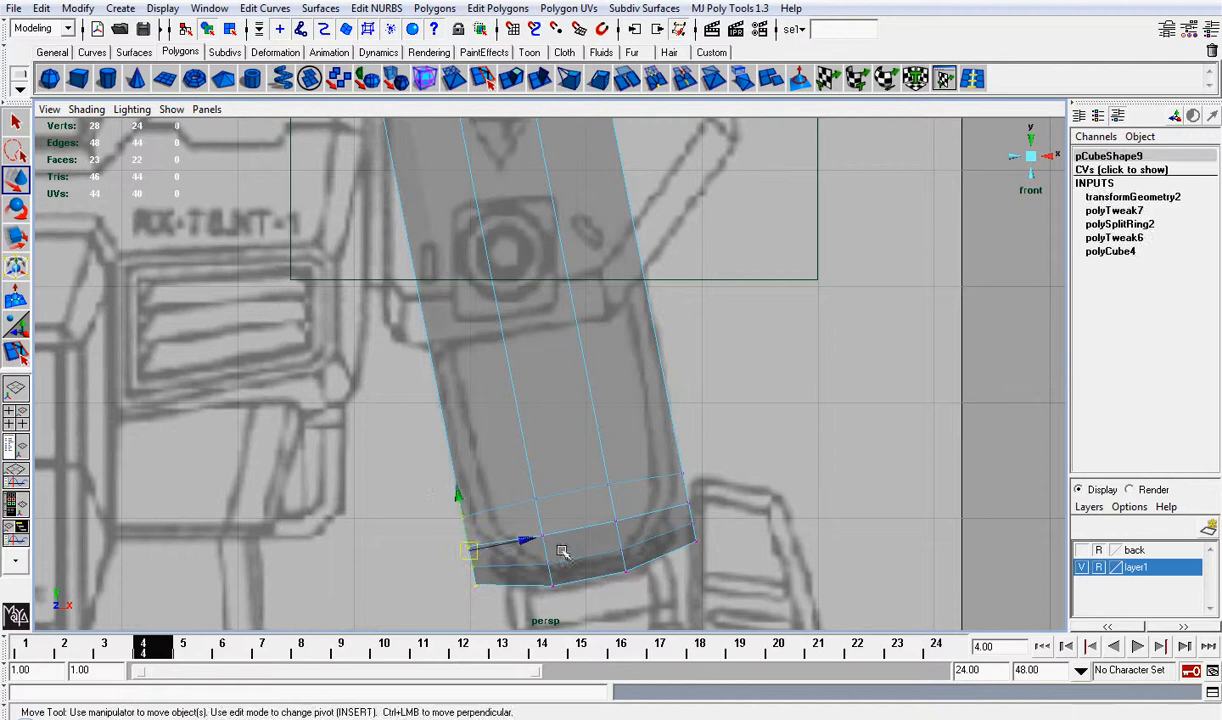
{"action": "left_click_drag", "start_coordinate": [656, 448], "coordinate": [729, 590], "text": "shift"}
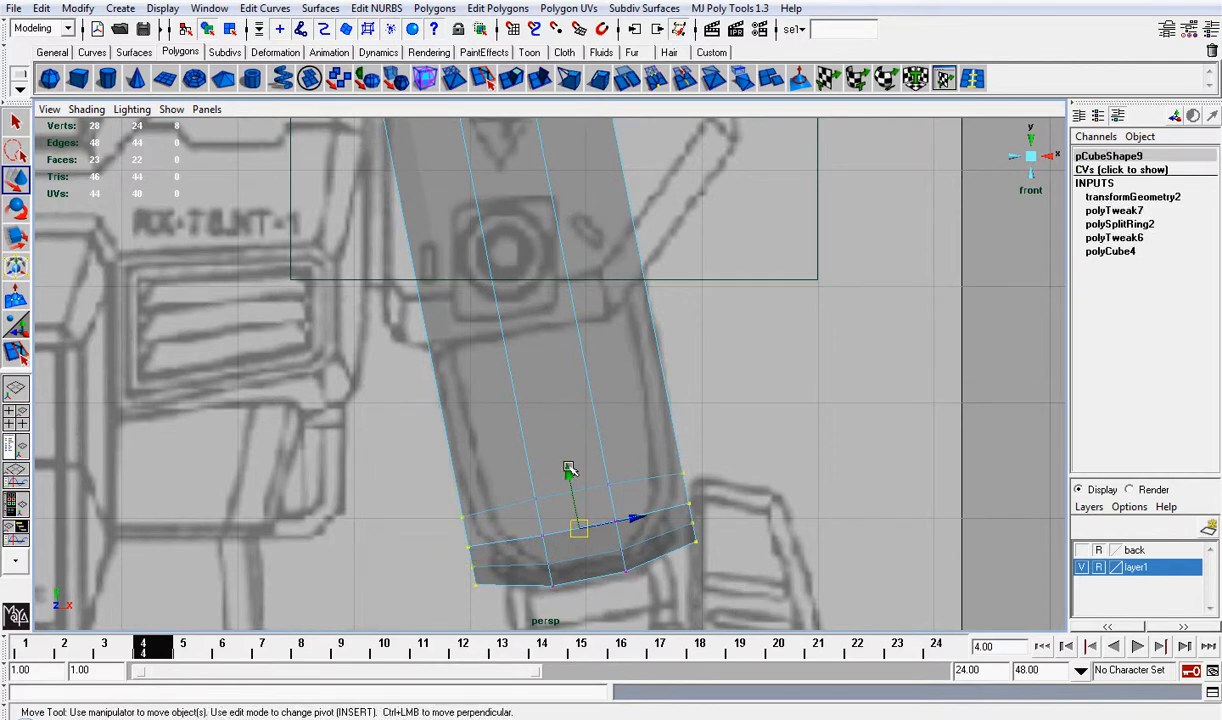
{"action": "left_click_drag", "start_coordinate": [566, 471], "coordinate": [561, 424]}
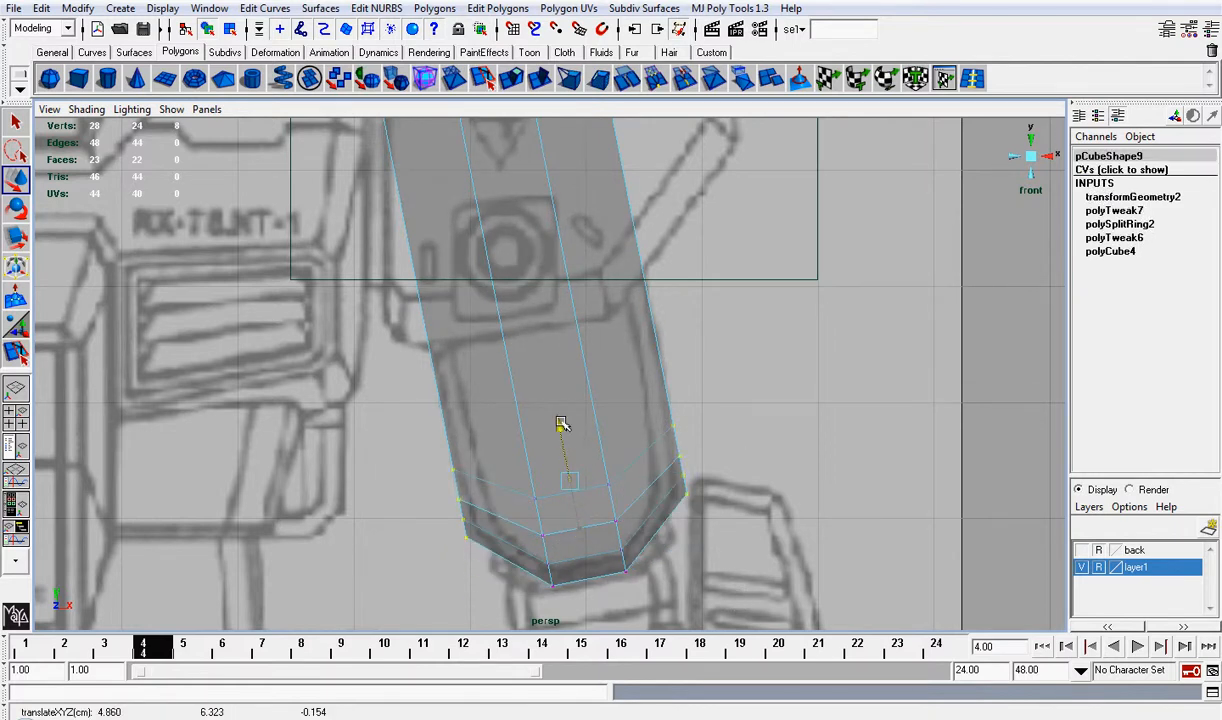
Step: Add the upper end's outer corner vertices to the selection and scale both outer sides slightly inward across the block's width
{"action": "scroll", "coordinate": [562, 423], "scroll_direction": "down", "scroll_amount": 3}
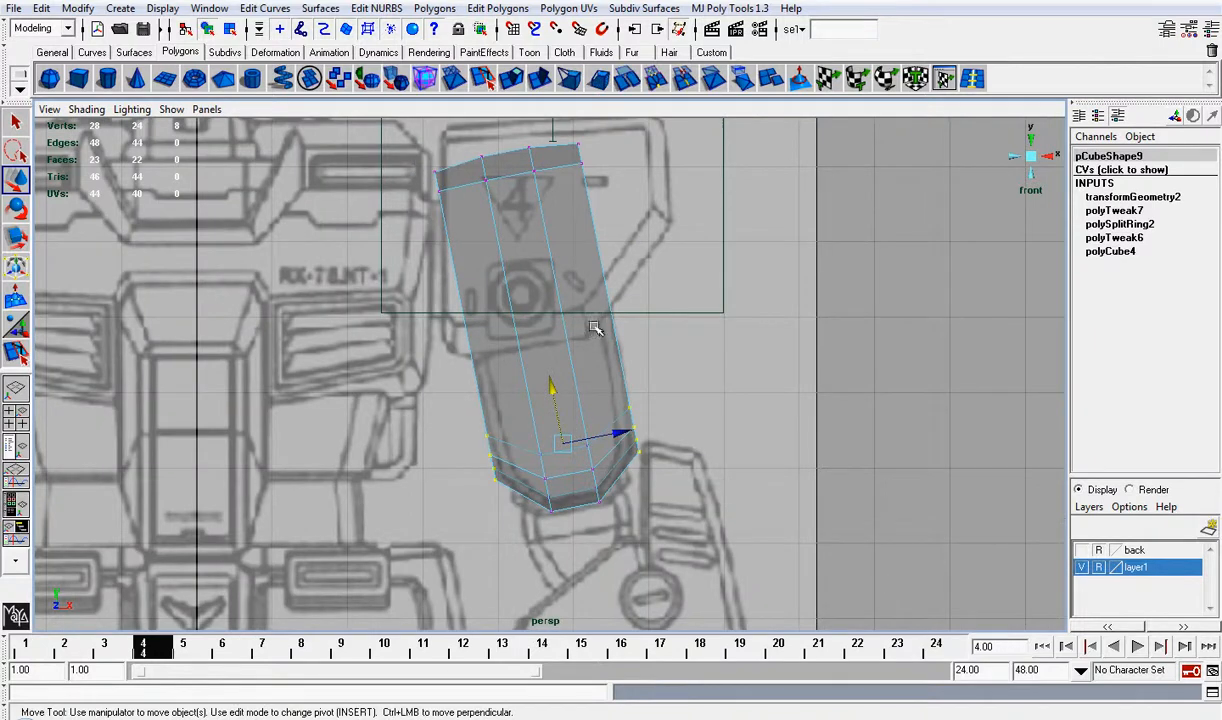
{"action": "left_click_drag", "start_coordinate": [430, 195], "coordinate": [485, 176], "text": "shift"}
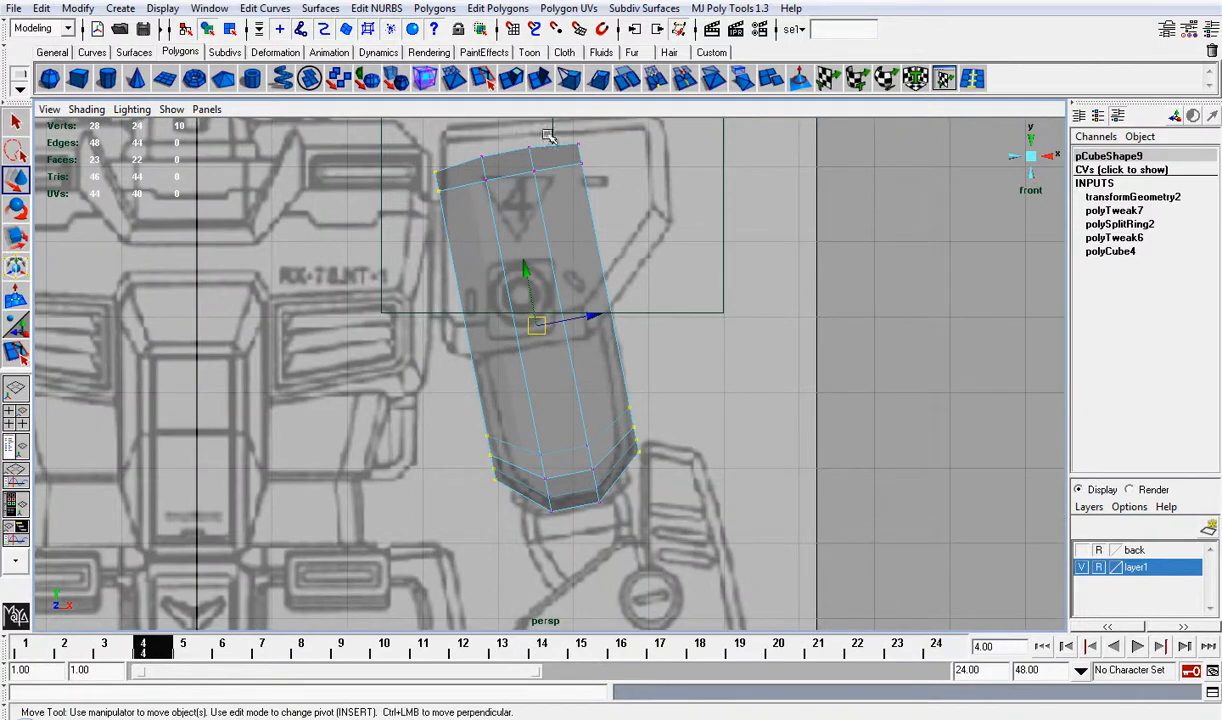
{"action": "left_click_drag", "start_coordinate": [563, 130], "coordinate": [635, 212], "text": "shift"}
{"action": "key", "text": "r"}
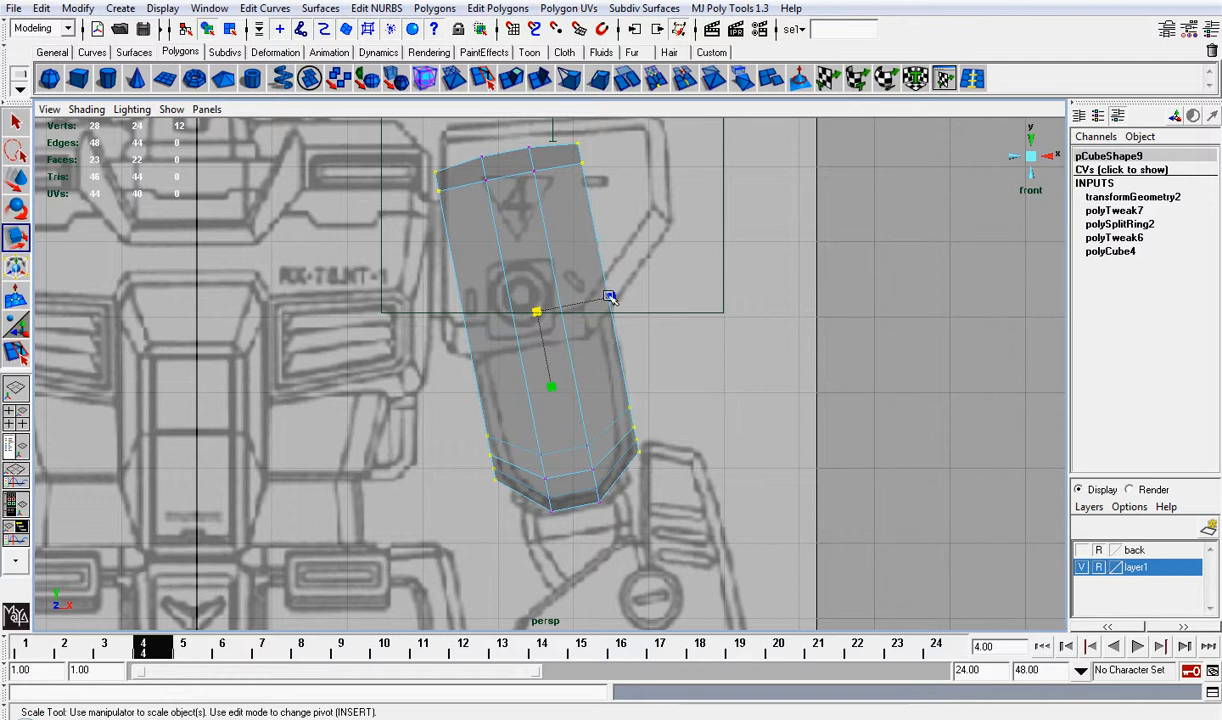
{"action": "left_click_drag", "start_coordinate": [610, 297], "coordinate": [611, 297]}
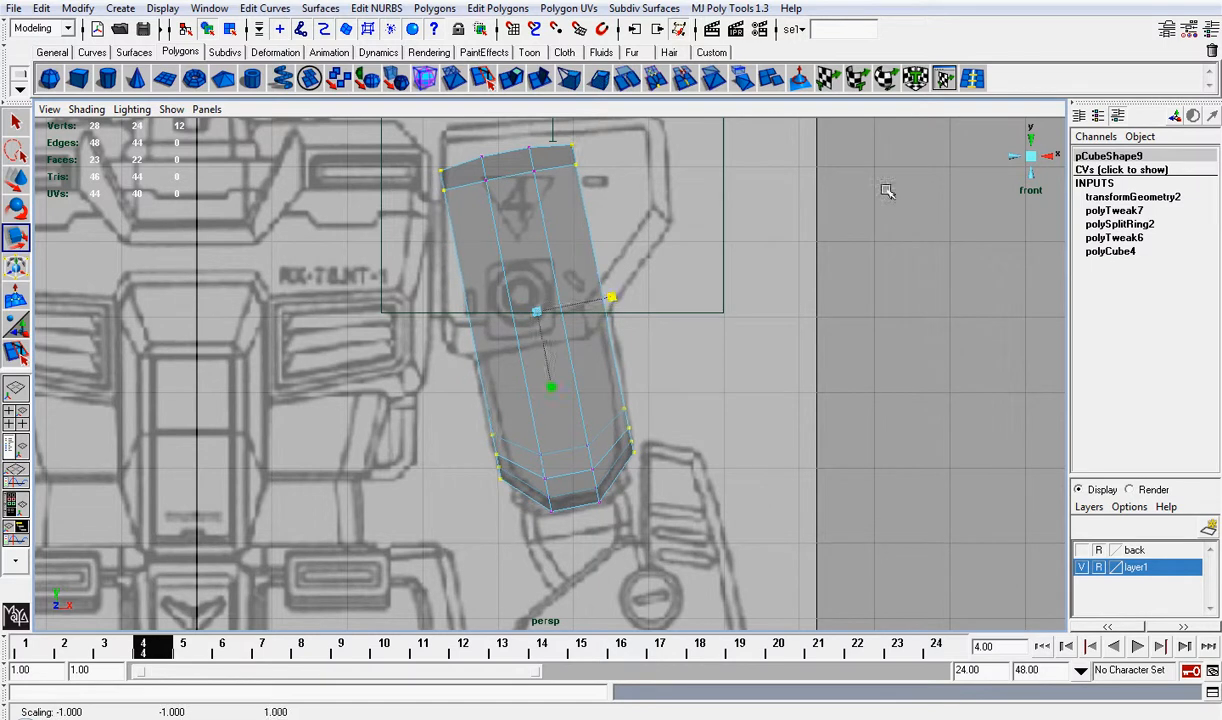
Step: Turn off X-Ray shading and examine the arm block's lower end from below and against both reference drawings
{"action": "left_click", "coordinate": [1025, 157]}
{"action": "left_click_drag", "start_coordinate": [796, 315], "coordinate": [733, 195], "text": "alt"}
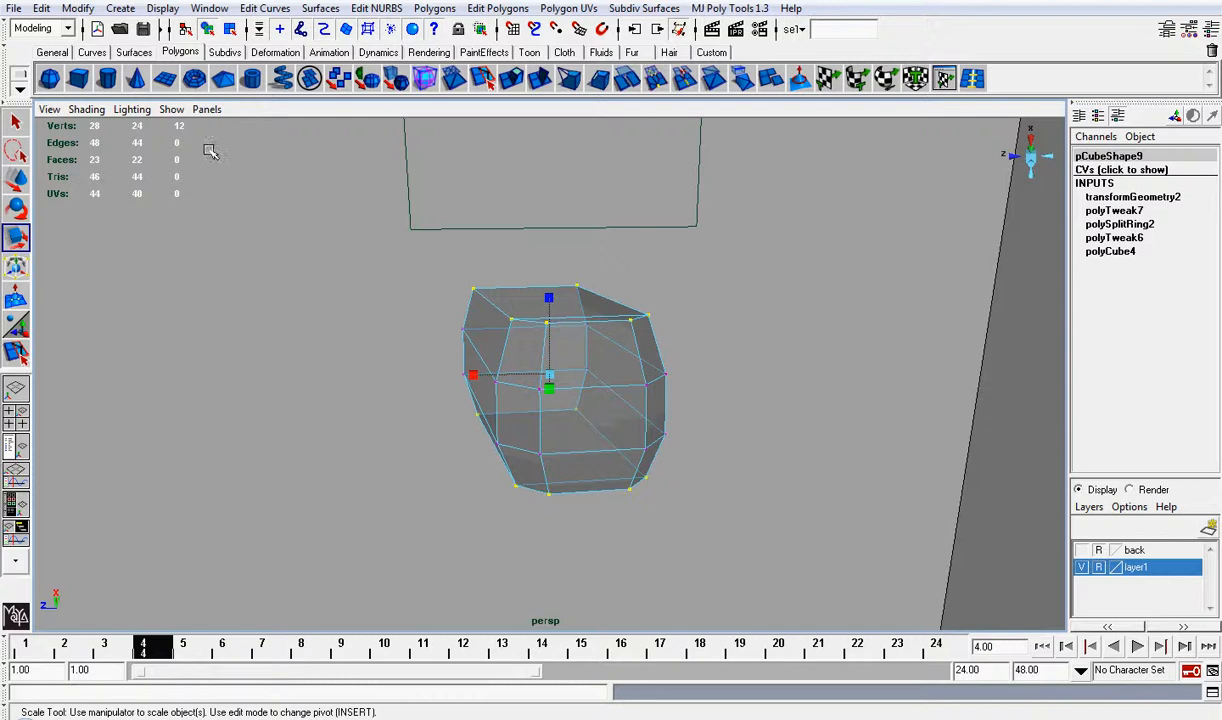
{"action": "left_click", "coordinate": [86, 109]}
{"action": "left_click", "coordinate": [100, 303]}
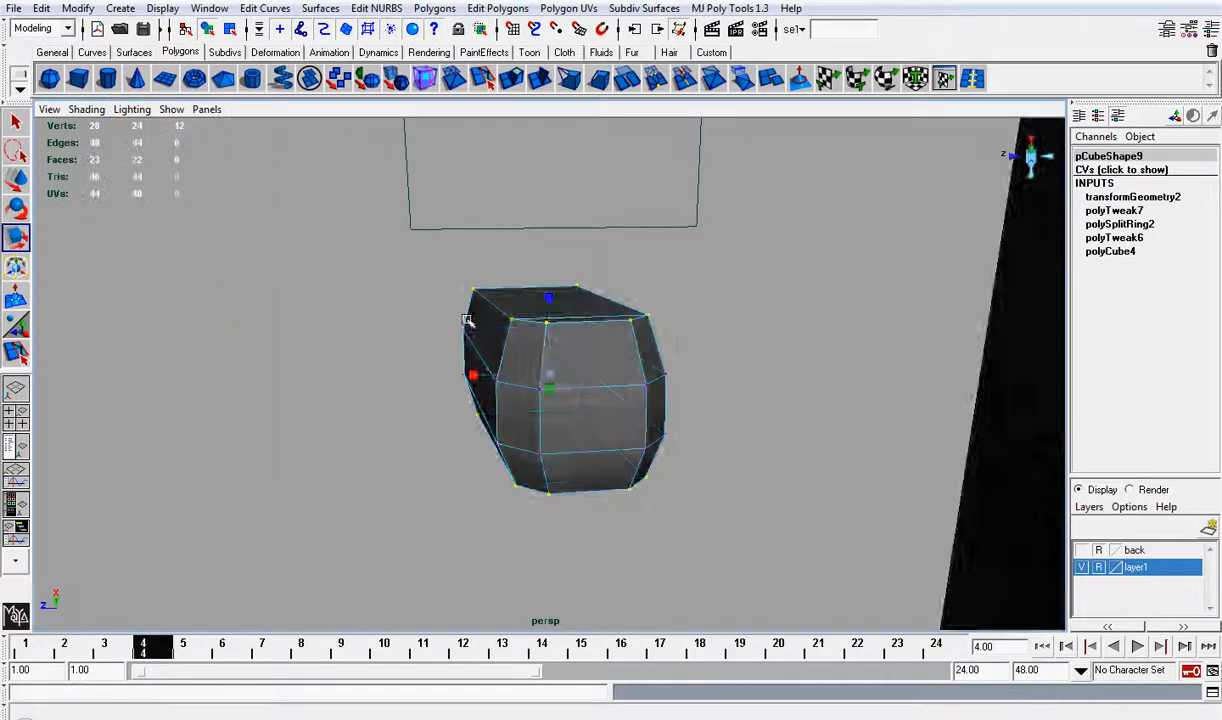
{"action": "mouse_move", "coordinate": [445, 310]}
{"action": "left_mouse_down", "text": "alt"}
{"action": "mouse_move", "coordinate": [433, 276]}
{"action": "mouse_move", "coordinate": [442, 207]}
{"action": "mouse_move", "coordinate": [490, 188]}
{"action": "left_mouse_up", "text": "alt"}
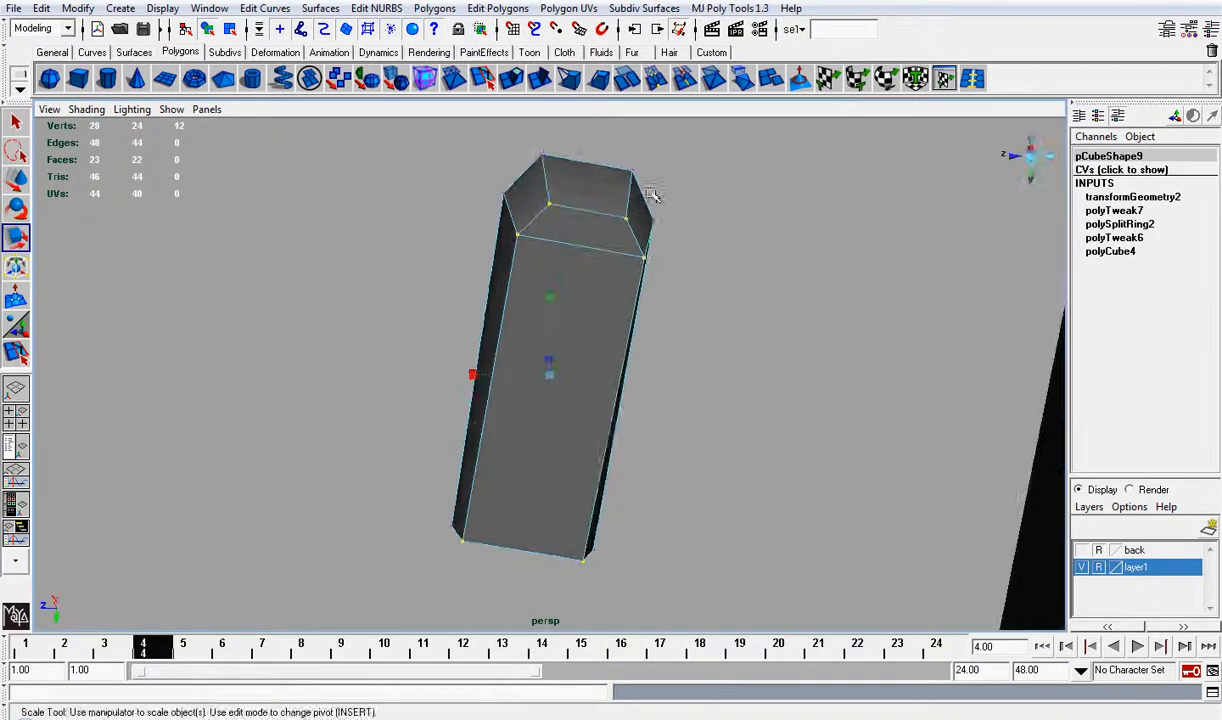
{"action": "left_click_drag", "start_coordinate": [624, 186], "coordinate": [741, 370], "text": "alt"}
{"action": "right_click_drag", "start_coordinate": [741, 370], "coordinate": [693, 333], "text": "alt"}
{"action": "left_click_drag", "start_coordinate": [693, 333], "coordinate": [639, 412], "text": "alt"}
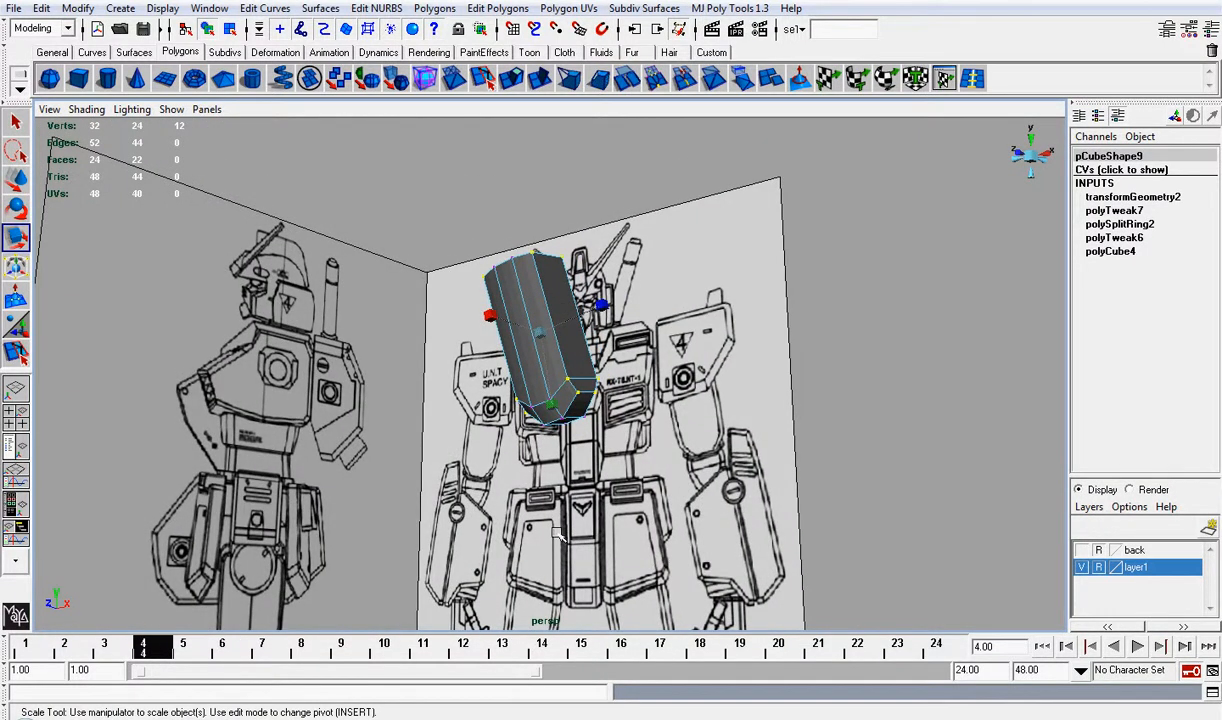
Step: Set the whole arm block's Rotate Y to 0 and deselect it
{"action": "key", "text": "ctrl+z"}
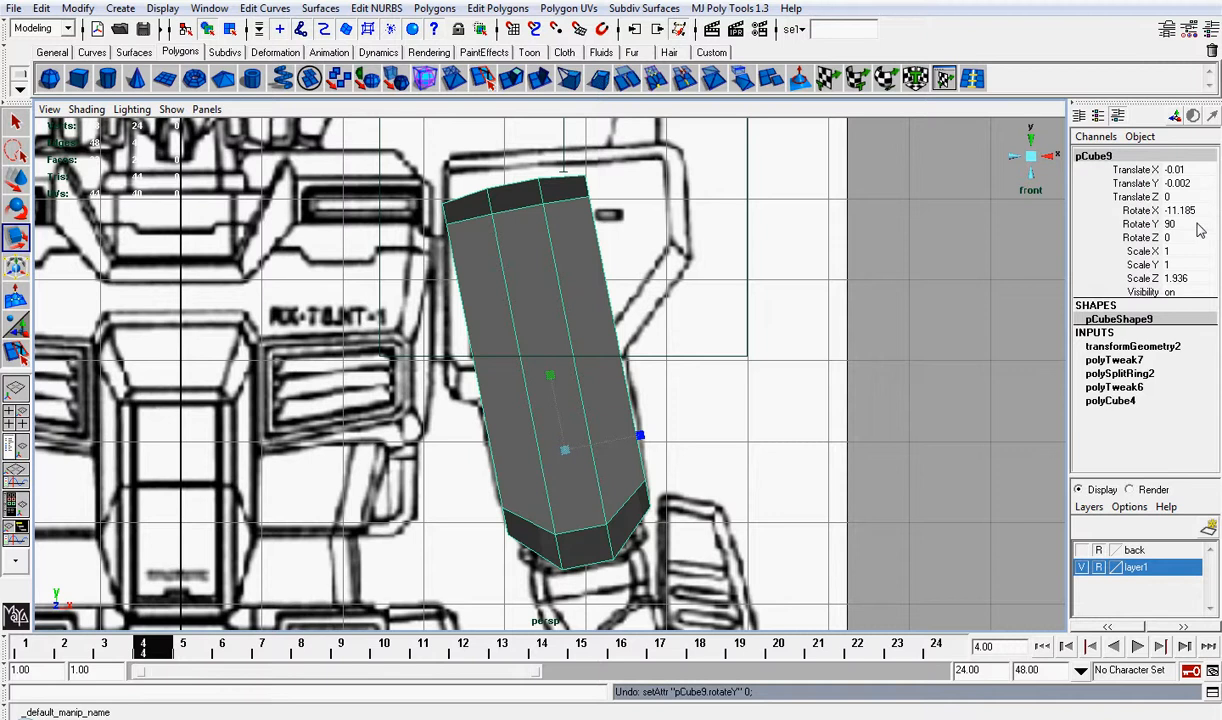
{"action": "left_click", "coordinate": [1196, 223]}
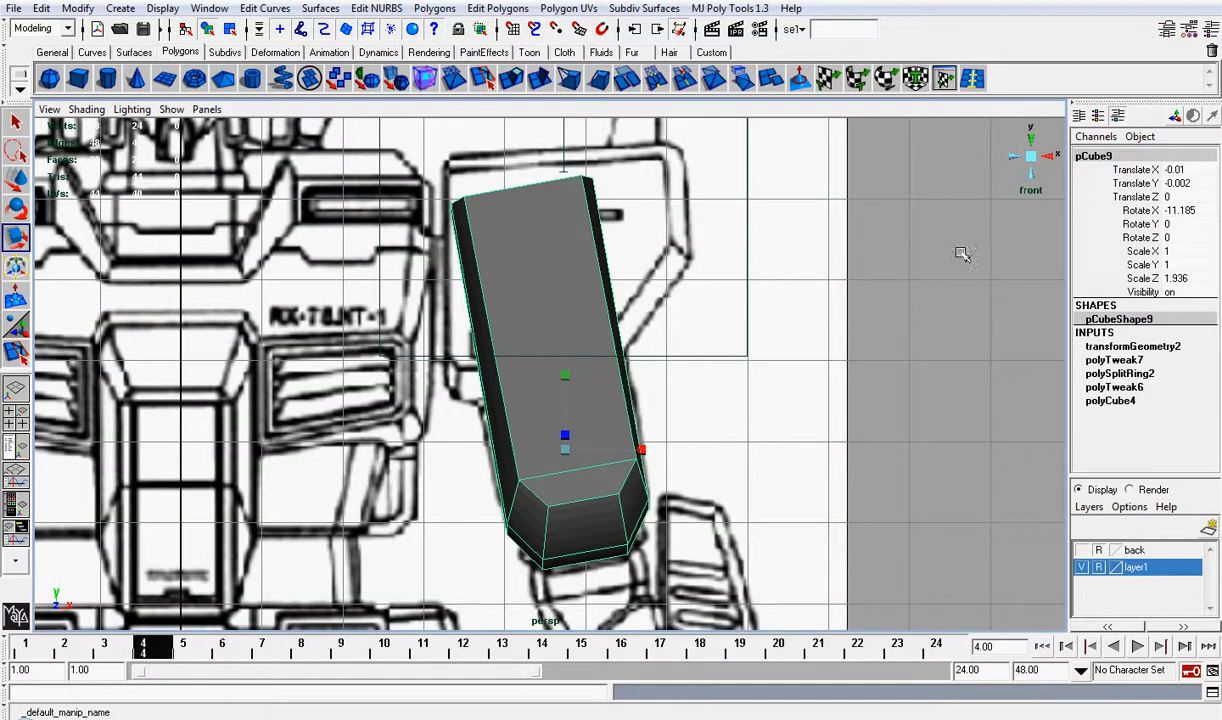
{"action": "left_click", "coordinate": [905, 258]}
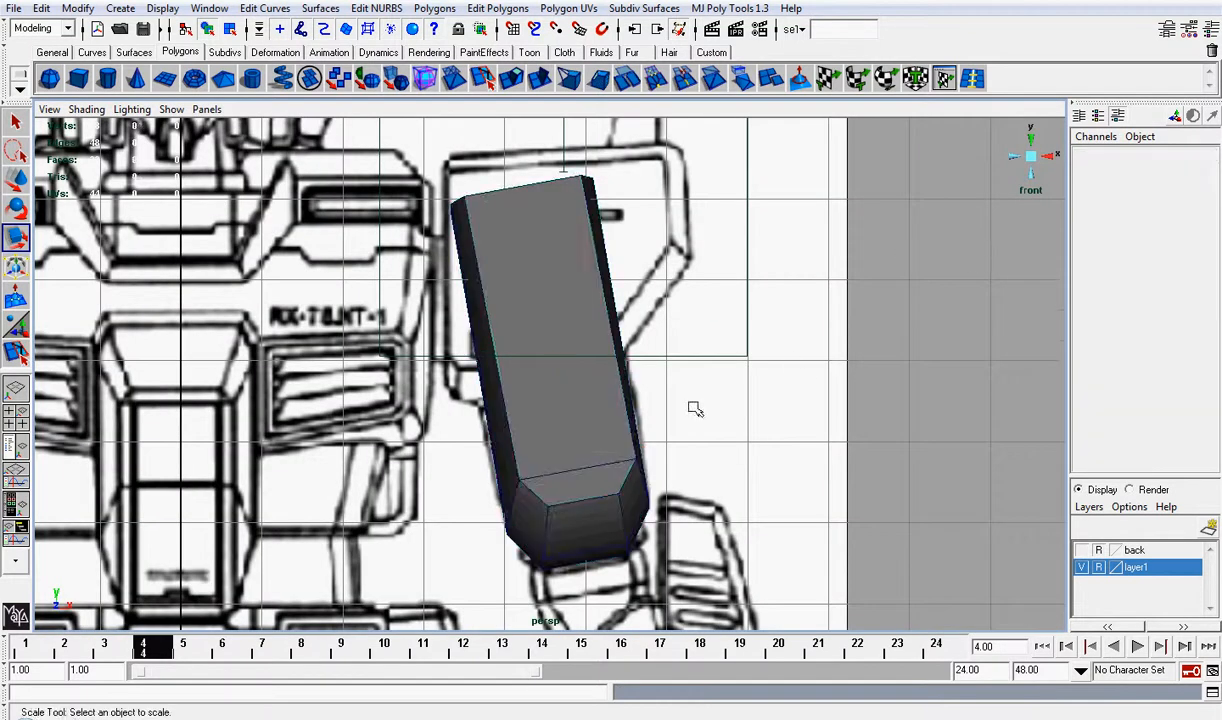
Step: Straighten the inner column of vertices on the arm block's lower end by scaling them together along X in front view
{"action": "middle_click_drag", "start_coordinate": [694, 408], "coordinate": [705, 322], "text": "alt"}
{"action": "right_click_drag", "start_coordinate": [597, 425], "coordinate": [555, 421]}
{"action": "scroll", "coordinate": [565, 413], "scroll_direction": "down", "scroll_amount": 4}
{"action": "scroll", "coordinate": [566, 412], "scroll_direction": "up", "scroll_amount": 3}
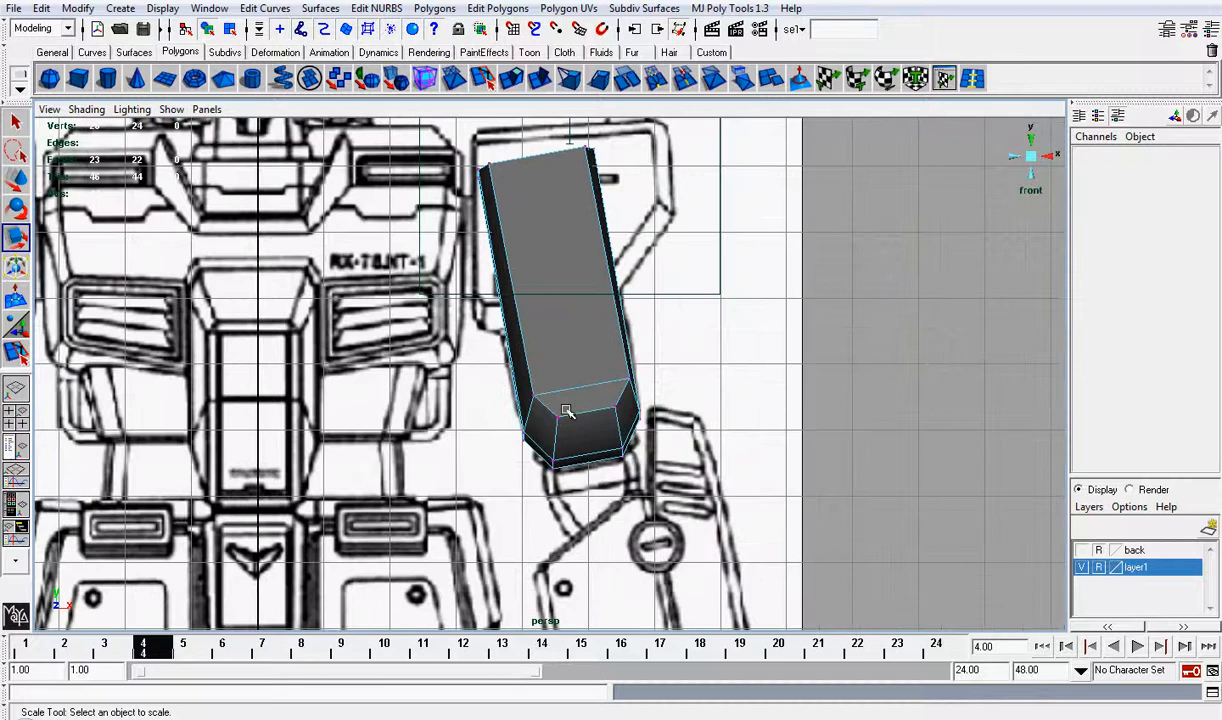
{"action": "left_click_drag", "start_coordinate": [545, 410], "coordinate": [593, 518]}
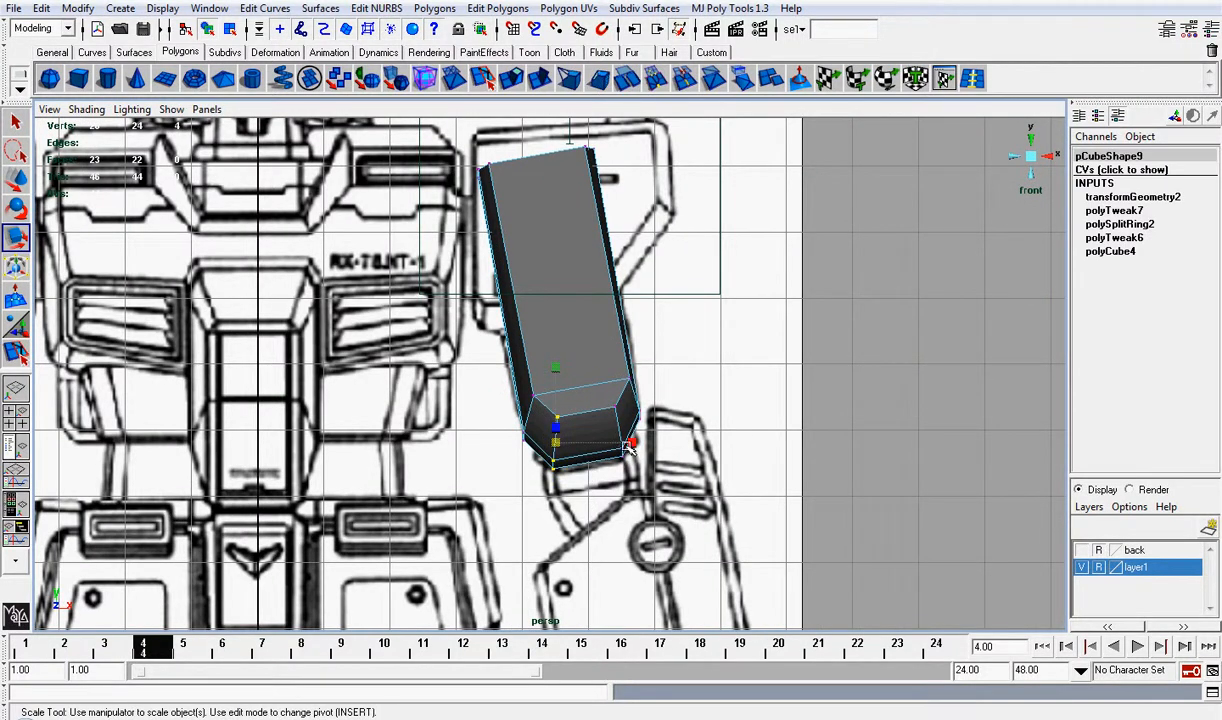
{"action": "left_click_drag", "start_coordinate": [628, 444], "coordinate": [630, 535]}
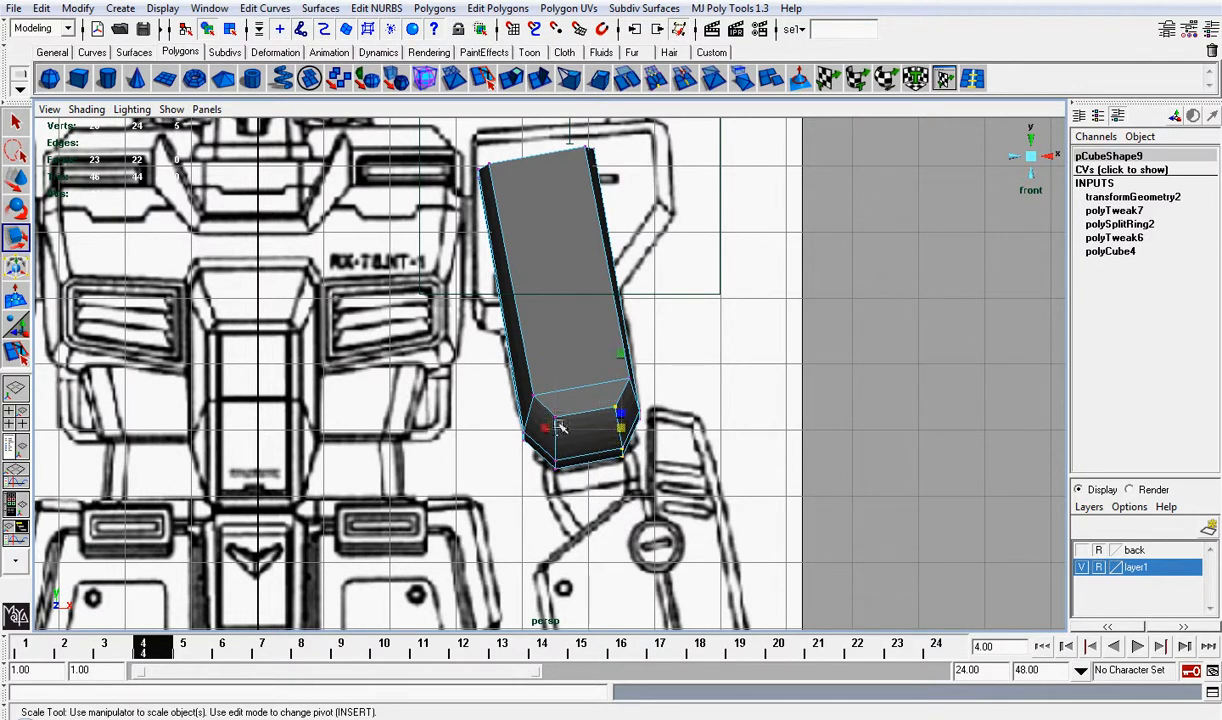
Step: Try to straighten the outer column of lower-end vertices along X, check it from below, and undo the change
{"action": "left_click_drag", "start_coordinate": [560, 427], "coordinate": [589, 441]}
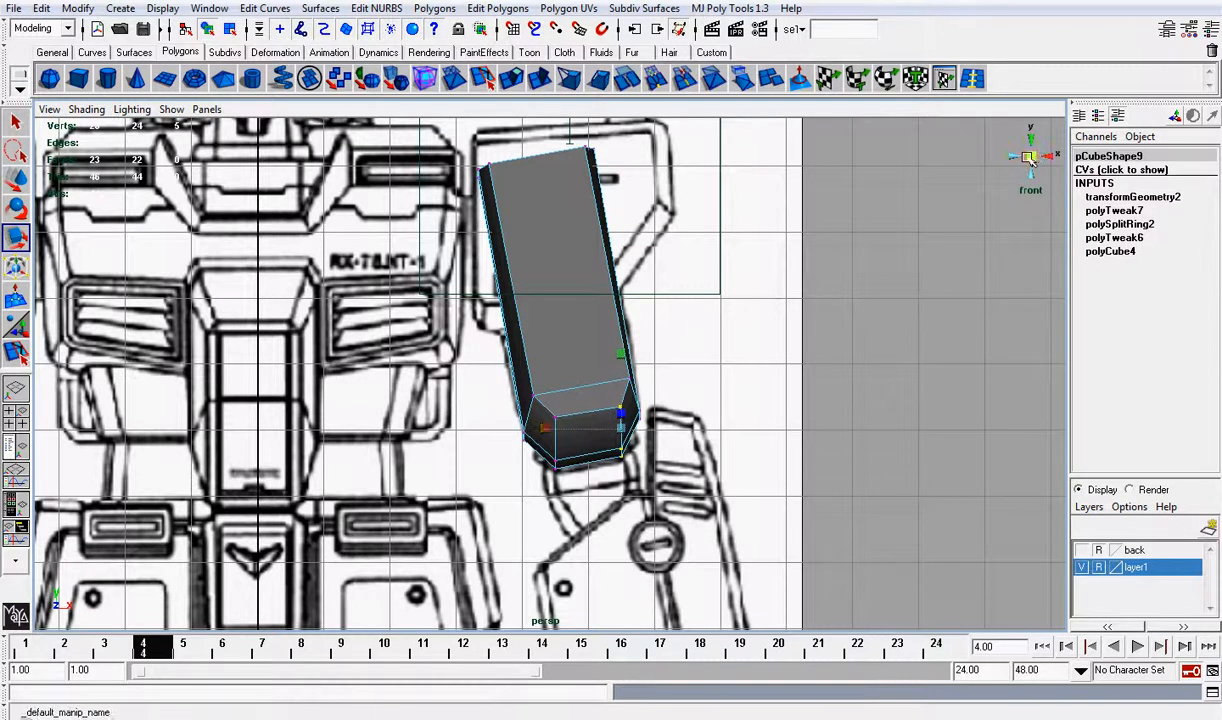
{"action": "left_click", "coordinate": [986, 153]}
{"action": "left_click_drag", "start_coordinate": [681, 303], "coordinate": [788, 213], "text": "alt"}
{"action": "key", "text": "ctrl+z"}
{"action": "key", "text": "ctrl+z"}
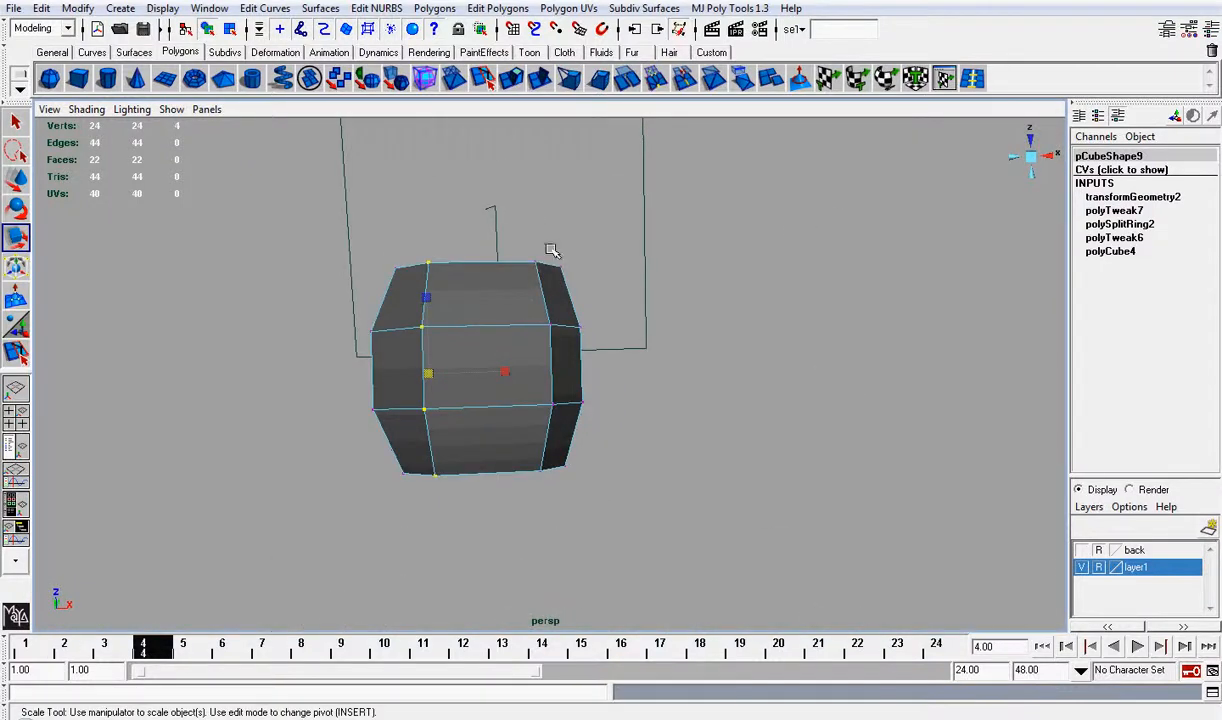
Step: Reselect the outer column of lower-end vertices from below, try scaling it along X, then undo and deselect
{"action": "left_click_drag", "start_coordinate": [525, 256], "coordinate": [554, 505]}
{"action": "left_click_drag", "start_coordinate": [608, 360], "coordinate": [1008, 314], "text": "alt"}
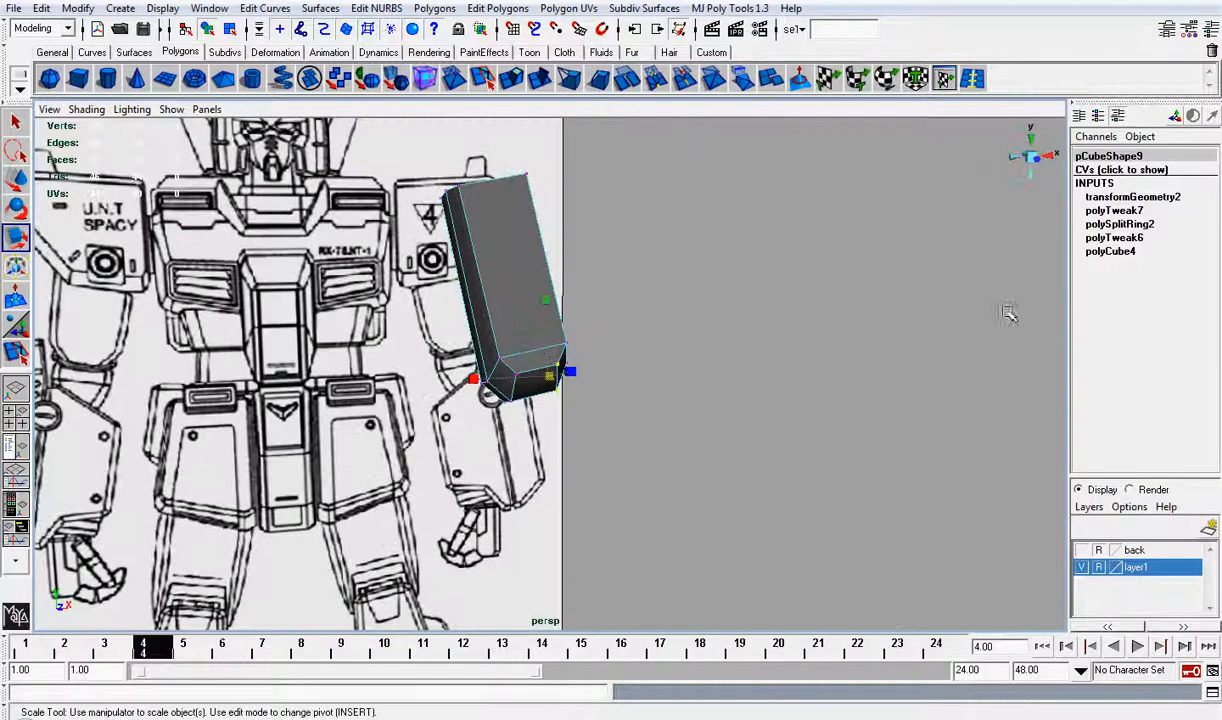
{"action": "left_click", "coordinate": [1034, 164]}
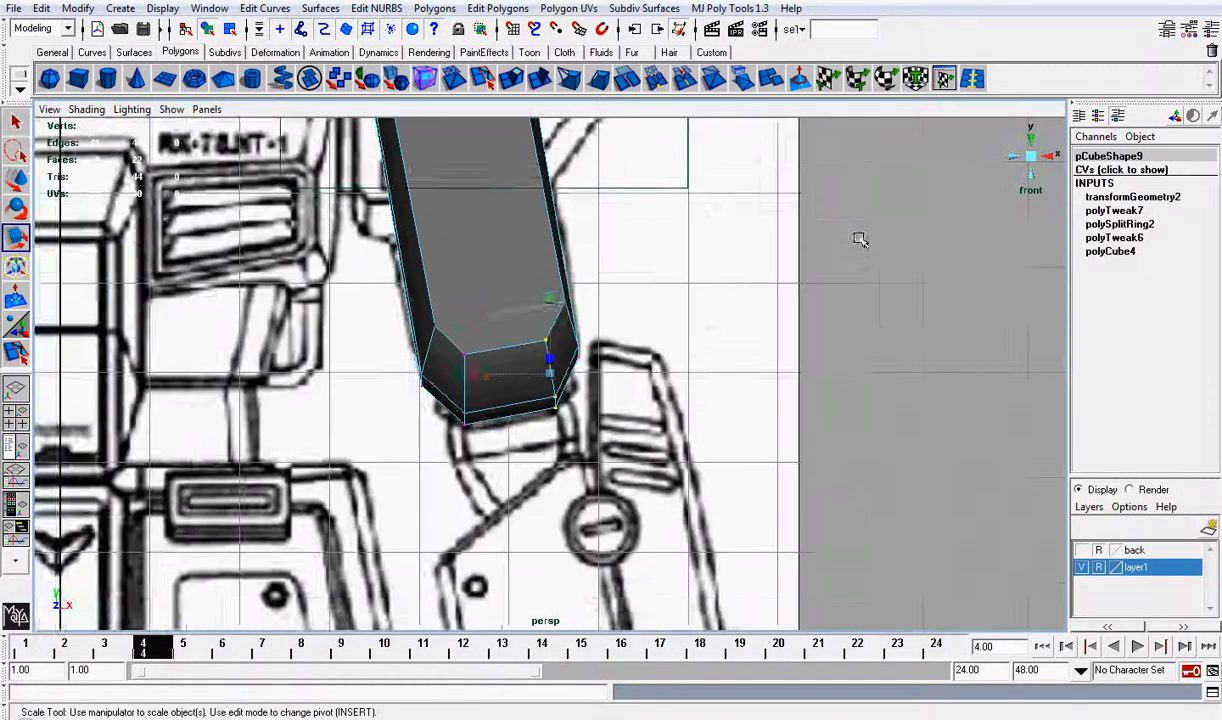
{"action": "left_click_drag", "start_coordinate": [473, 373], "coordinate": [492, 374]}
{"action": "left_click", "coordinate": [729, 304]}
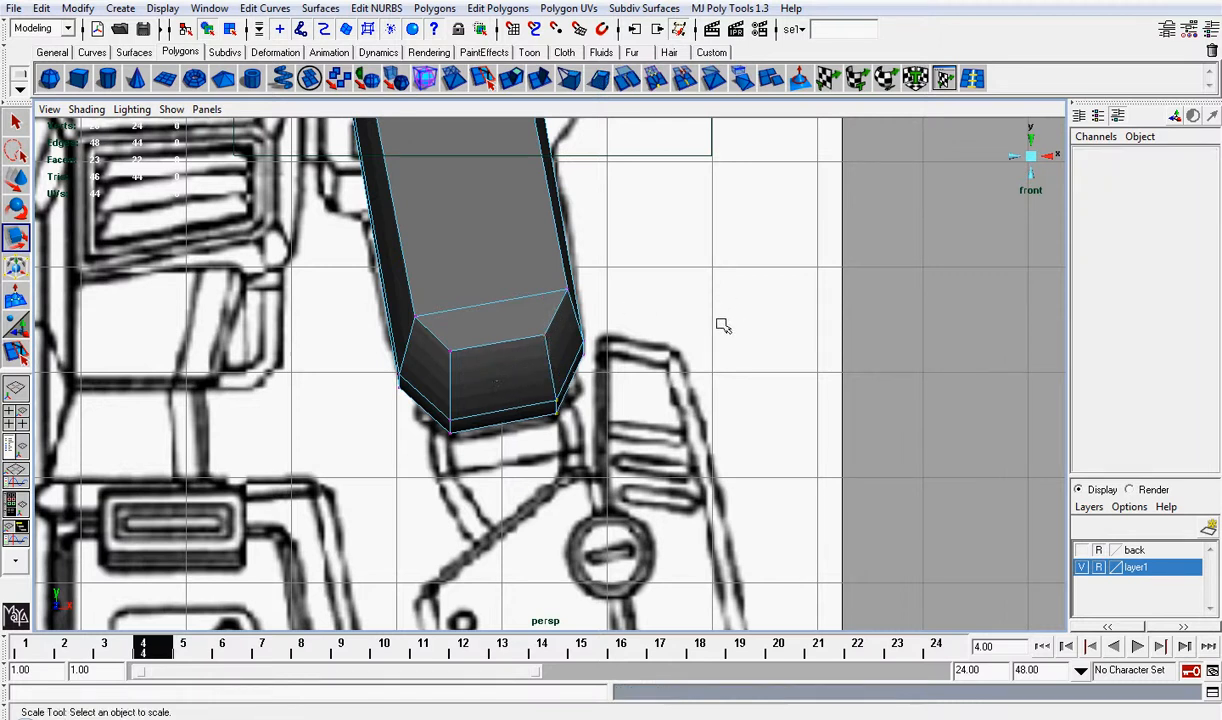
{"action": "key", "text": "ctrl+z"}
{"action": "key", "text": "ctrl+z"}
{"action": "key", "text": "ctrl+z"}
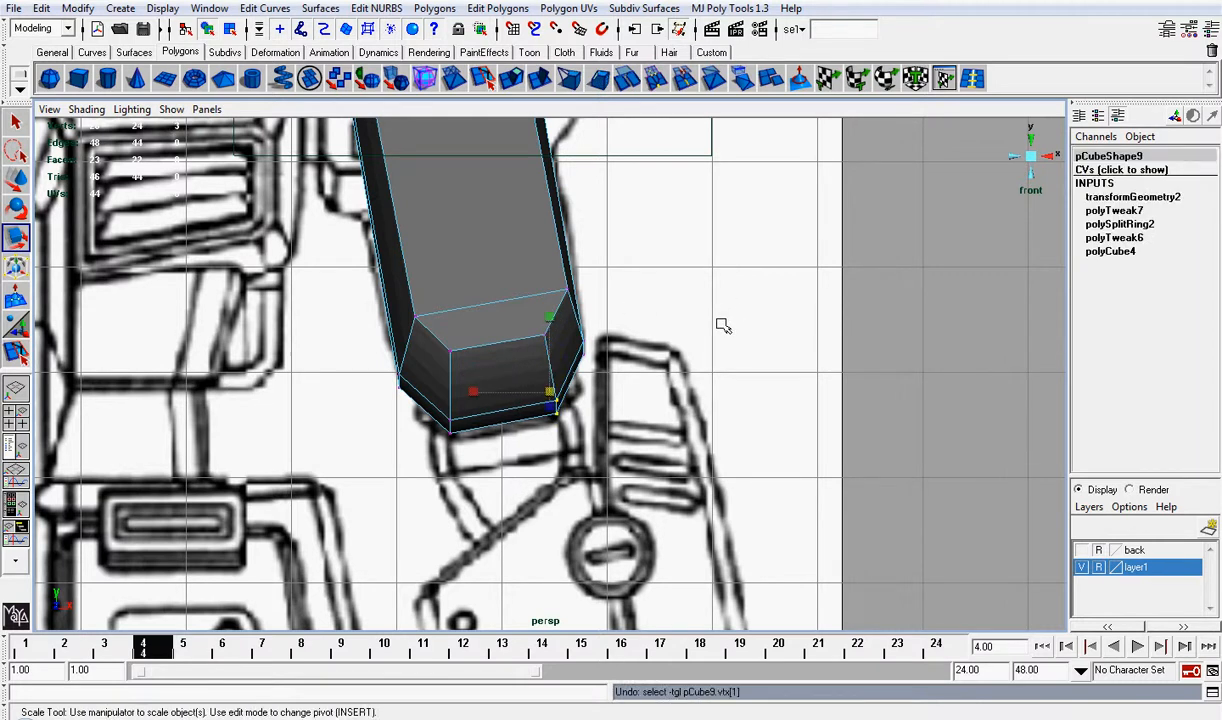
{"action": "left_click", "coordinate": [979, 244]}
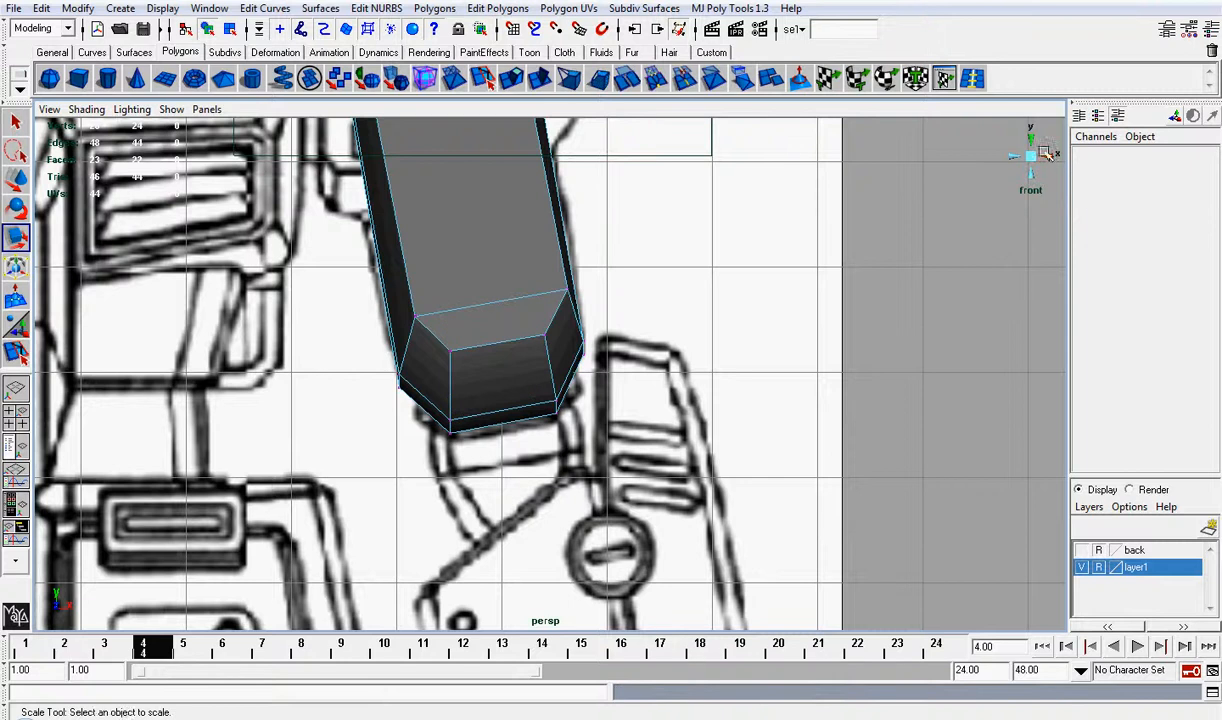
Step: Extrude the three middle faces of the arm block's lower end twice to form a recess
{"action": "left_click", "coordinate": [1030, 156]}
{"action": "scroll", "coordinate": [820, 305], "scroll_direction": "up", "scroll_amount": 6}
{"action": "middle_click_drag", "start_coordinate": [740, 238], "coordinate": [692, 367], "text": "alt"}
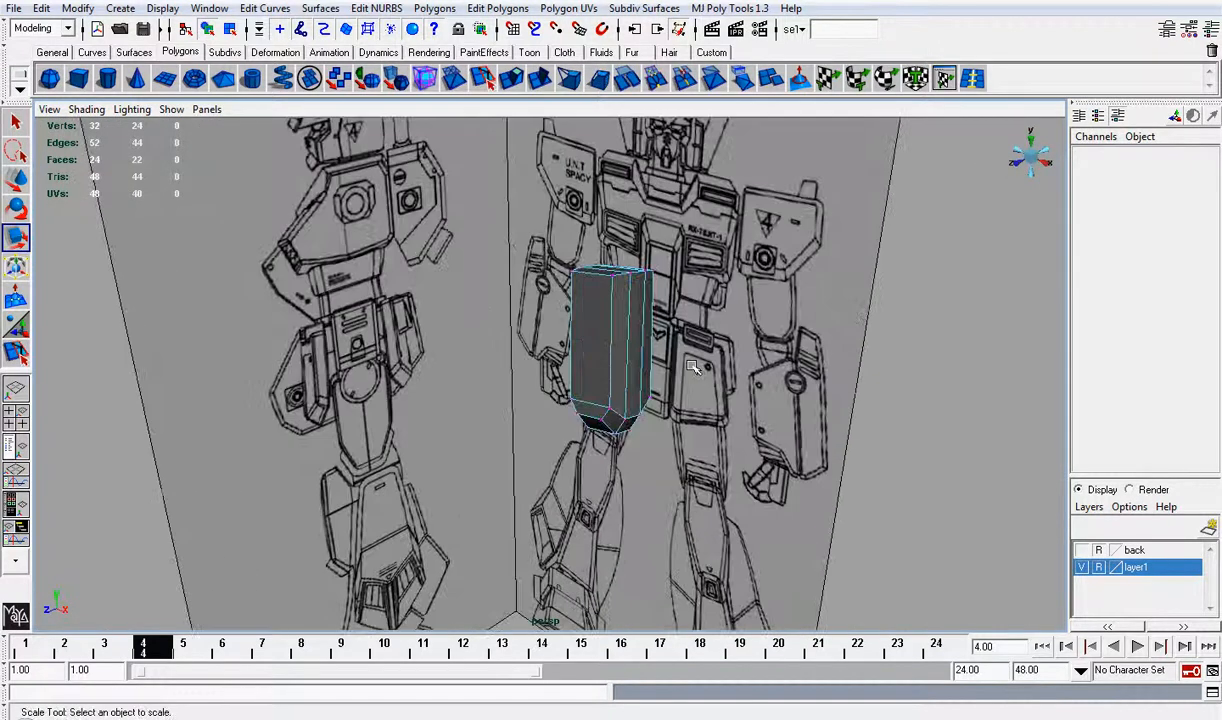
{"action": "left_click_drag", "start_coordinate": [605, 452], "coordinate": [627, 322], "text": "alt"}
{"action": "right_click_drag", "start_coordinate": [627, 322], "coordinate": [625, 363]}
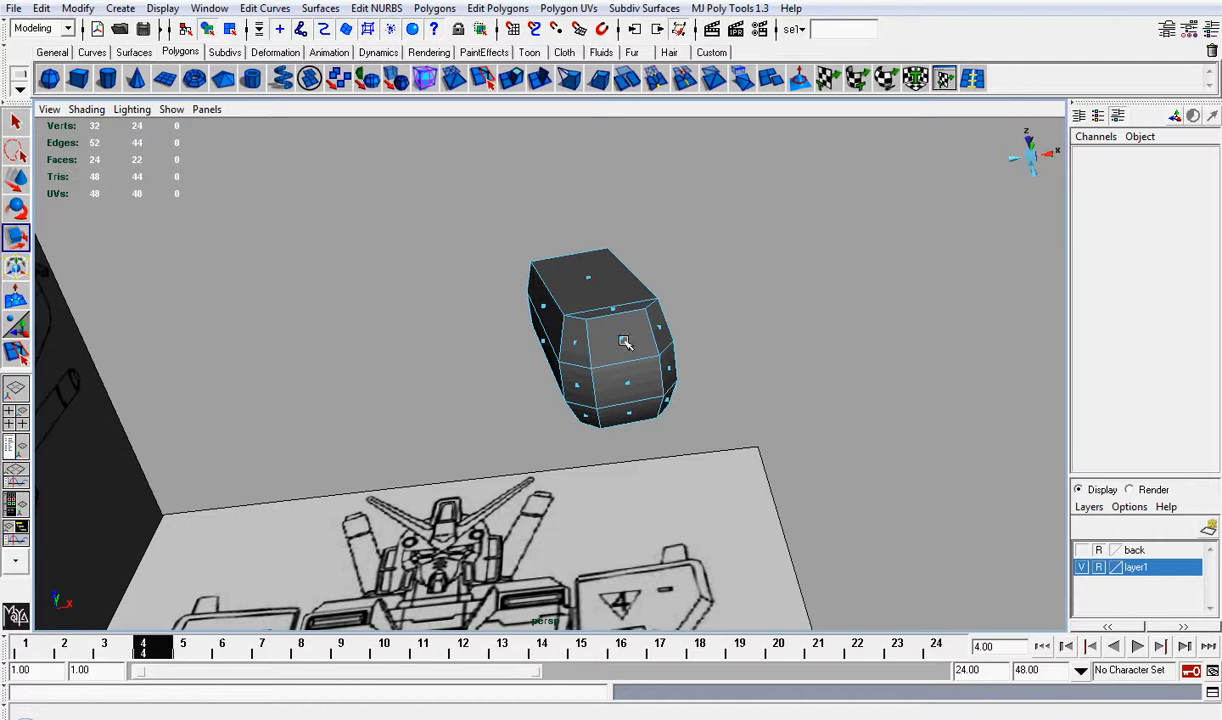
{"action": "left_click", "coordinate": [622, 338]}
{"action": "left_click", "coordinate": [629, 384], "text": "shift"}
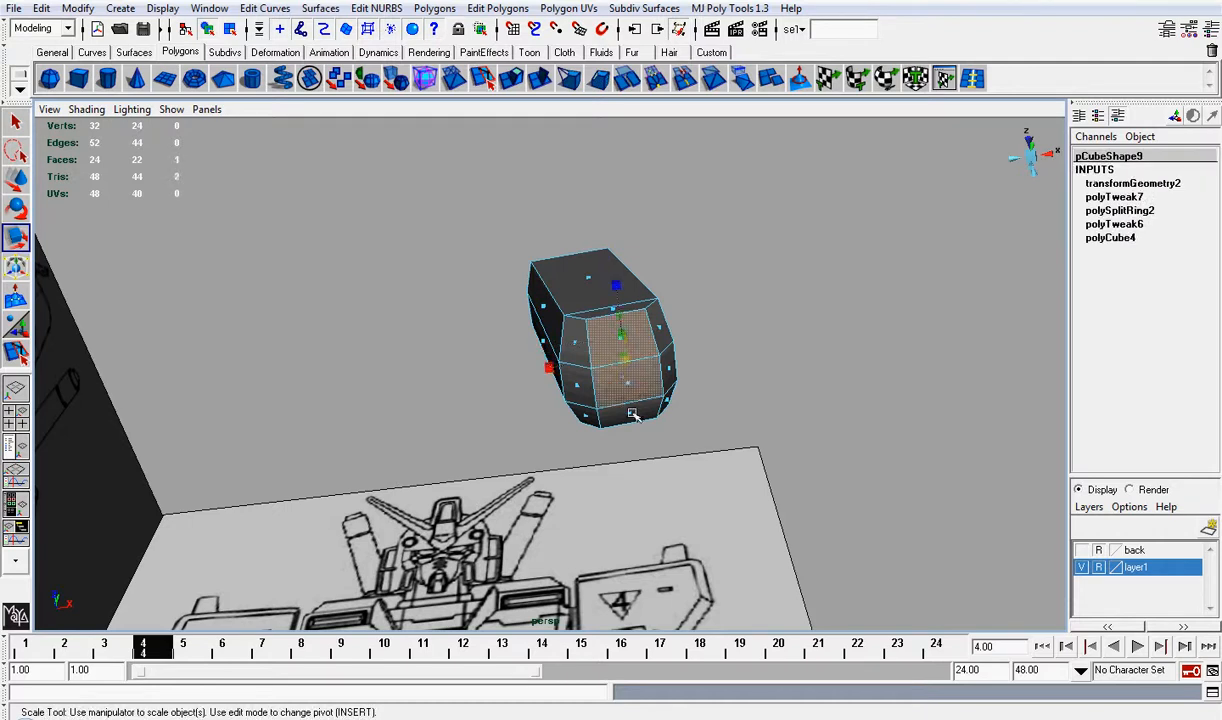
{"action": "left_click", "coordinate": [605, 396], "text": "shift"}
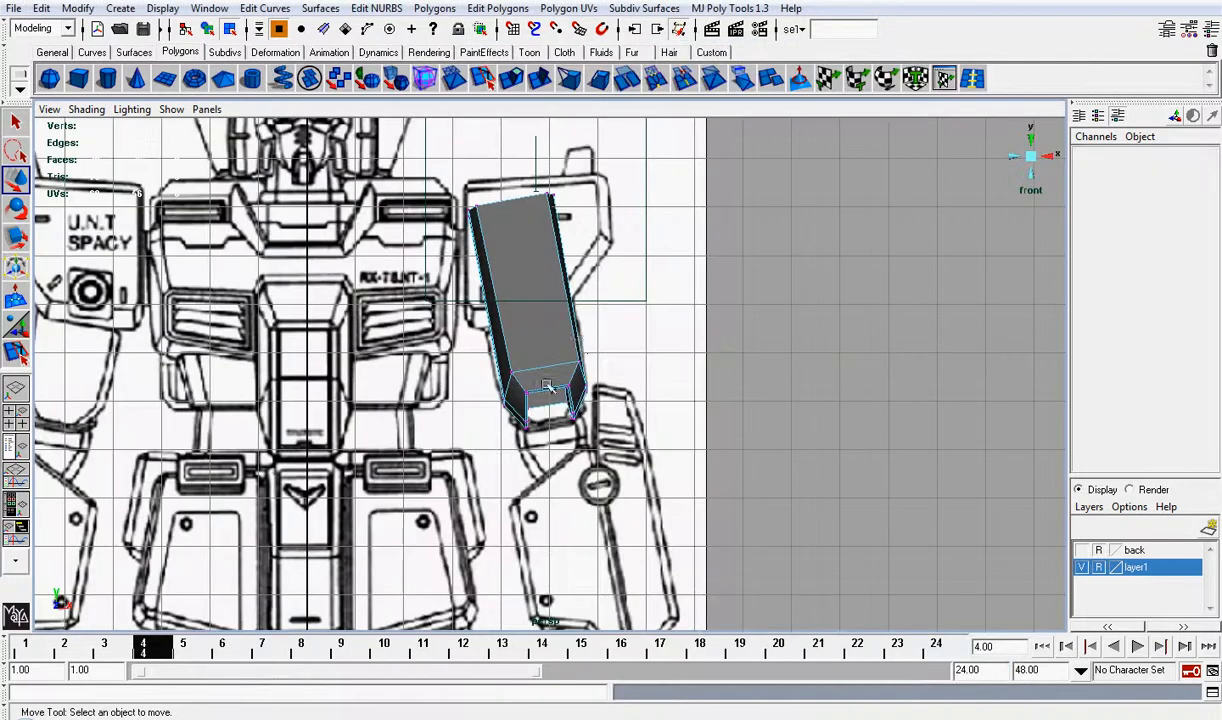
Step: Return to object mode, select the whole arm block, and show all hidden parts of the robot
{"action": "scroll", "coordinate": [579, 345], "scroll_direction": "up", "scroll_amount": 2}
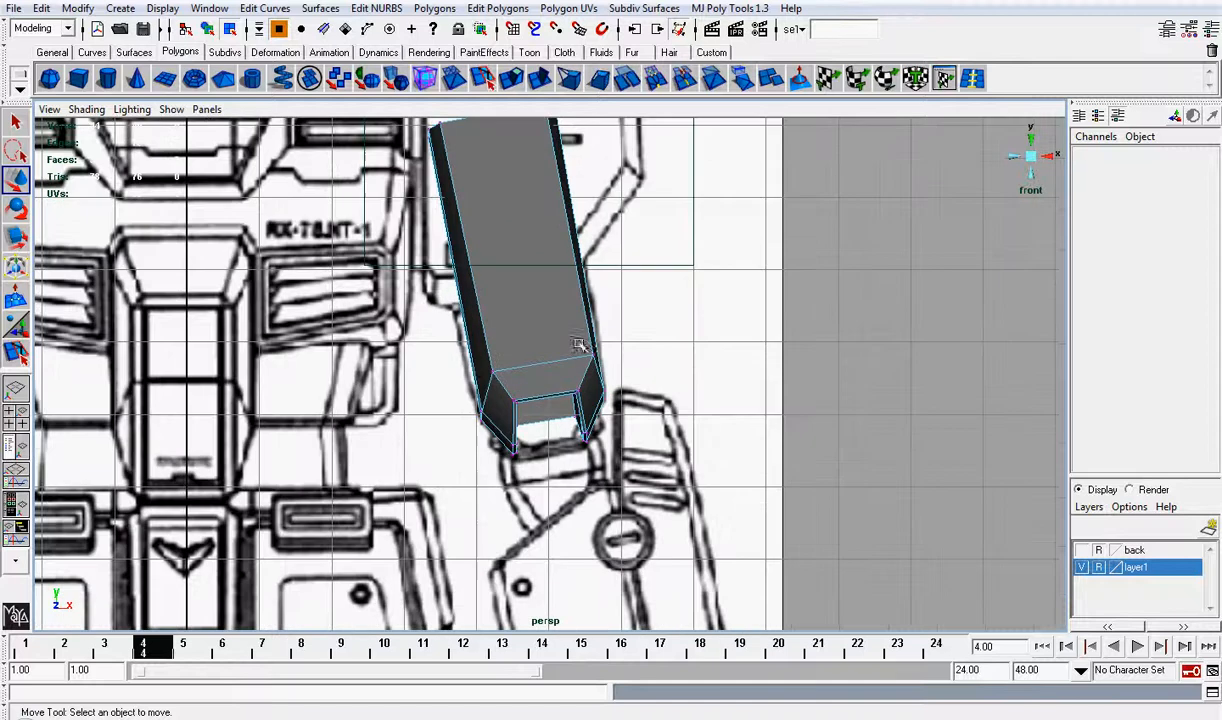
{"action": "left_click", "coordinate": [1031, 156]}
{"action": "scroll", "coordinate": [873, 245], "scroll_direction": "up", "scroll_amount": 5}
{"action": "mouse_move", "coordinate": [800, 254]}
{"action": "left_mouse_down", "text": "alt"}
{"action": "mouse_move", "coordinate": [685, 224]}
{"action": "mouse_move", "coordinate": [630, 175]}
{"action": "mouse_move", "coordinate": [603, 286]}
{"action": "left_mouse_up", "text": "alt"}
{"action": "right_click_drag", "start_coordinate": [603, 286], "coordinate": [662, 262]}
{"action": "left_click", "coordinate": [642, 270]}
{"action": "left_click_drag", "start_coordinate": [642, 270], "coordinate": [750, 260], "text": "alt"}
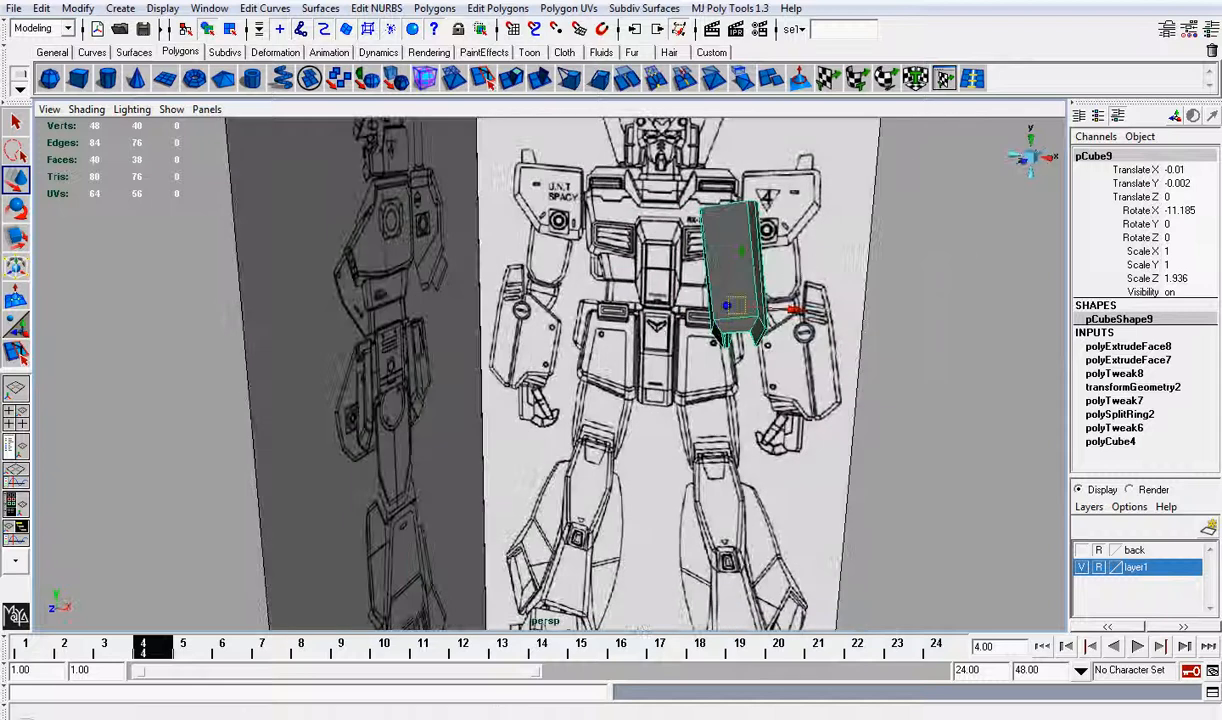
{"action": "left_click", "coordinate": [160, 8]}
{"action": "mouse_move", "coordinate": [210, 106]}
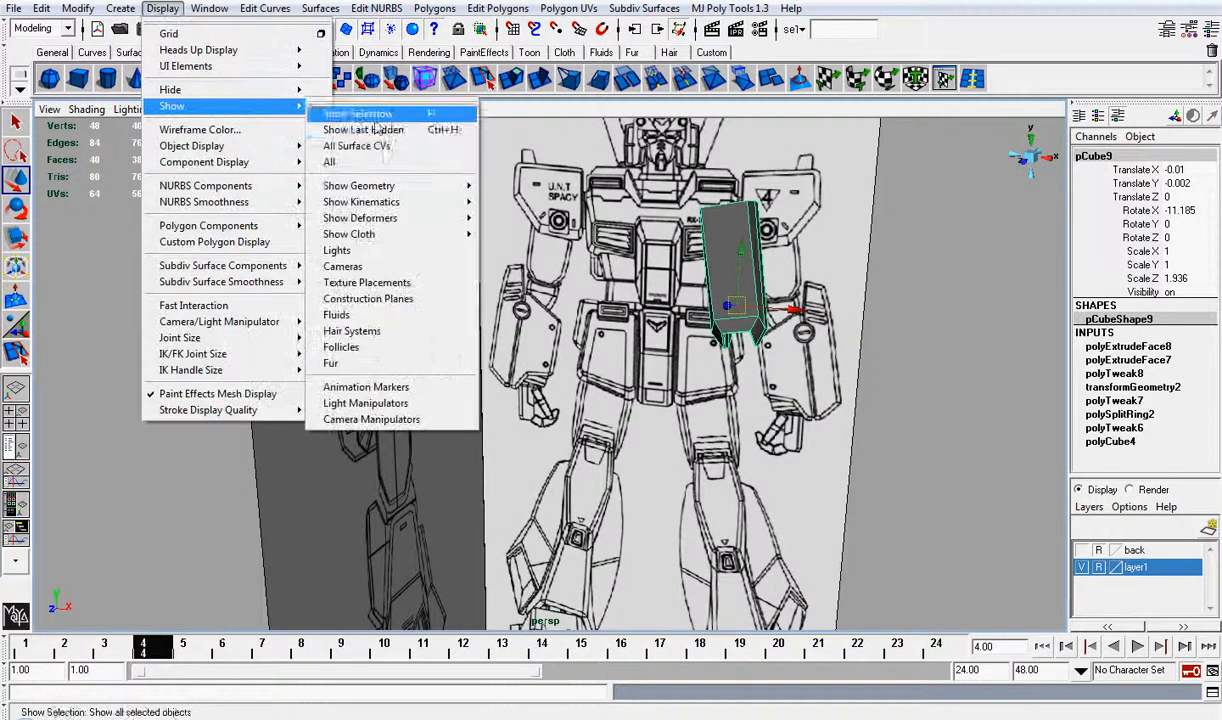
{"action": "left_click", "coordinate": [388, 162]}
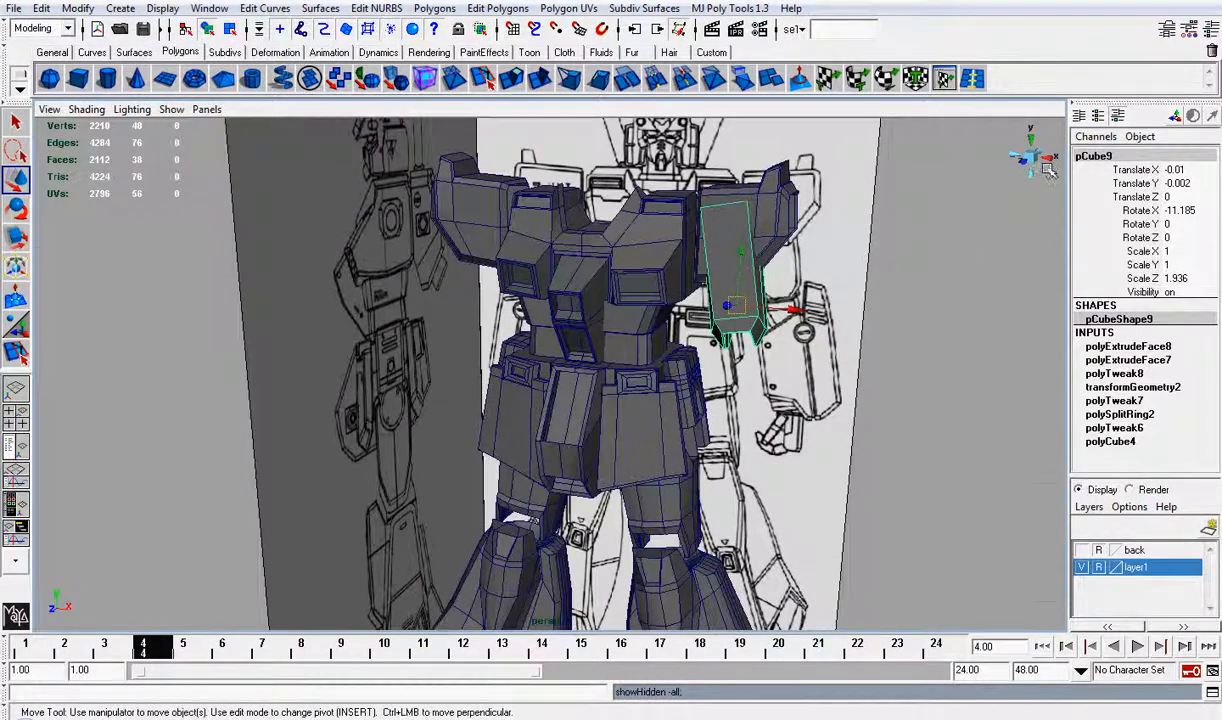
Step: Move the arm block under the shoulder armour in side view, to Translate Y -0.108 and Translate Z -0.537
{"action": "key", "text": "f"}
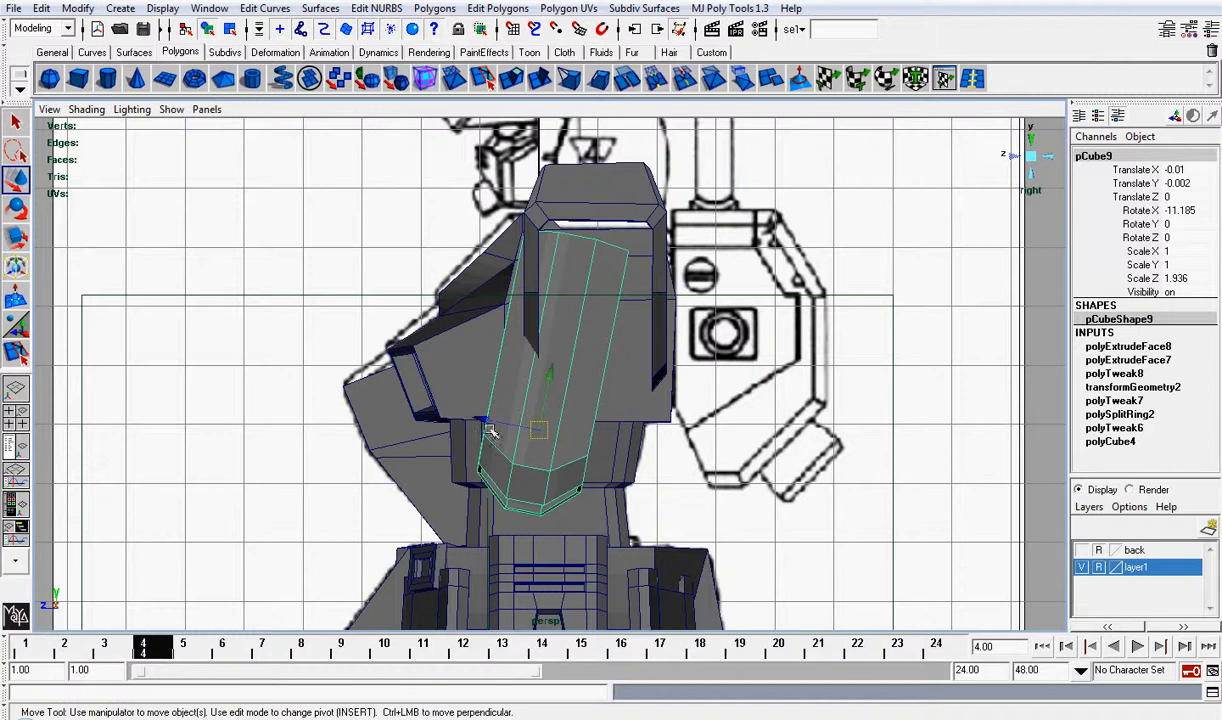
{"action": "left_click_drag", "start_coordinate": [487, 421], "coordinate": [519, 425]}
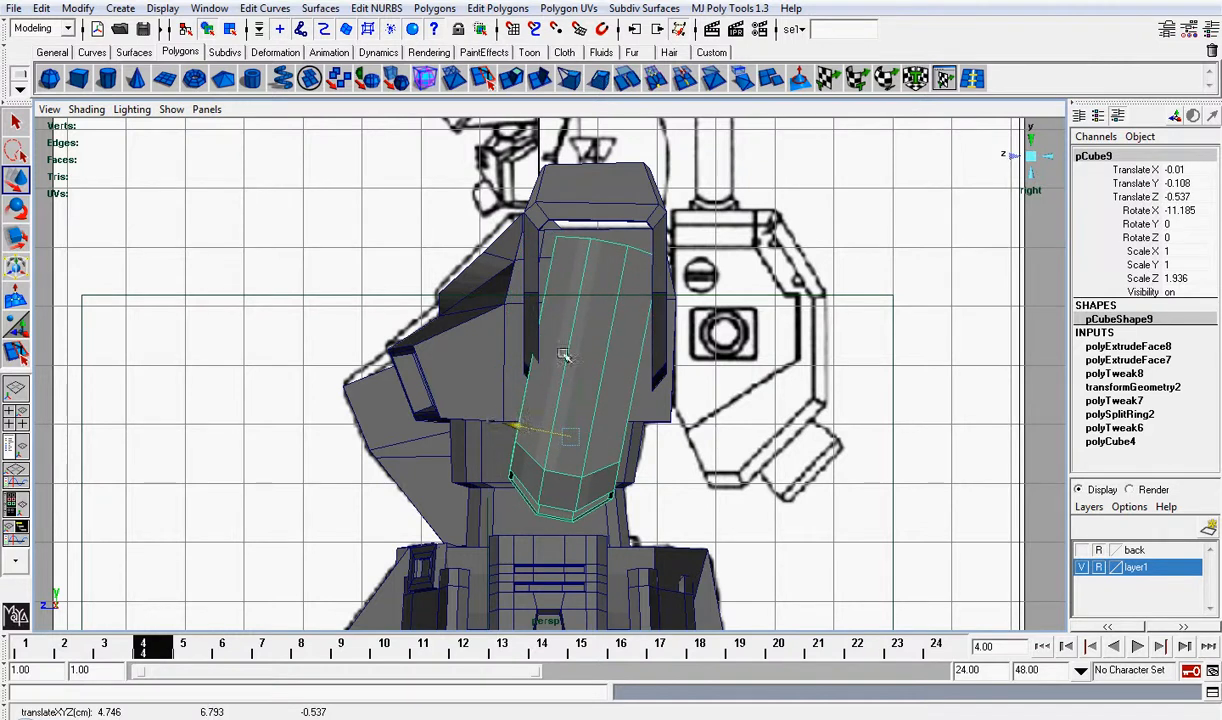
Step: Freeze the arm block's transformations, then try rotating it about X and undo the rotation
{"action": "left_click", "coordinate": [77, 8]}
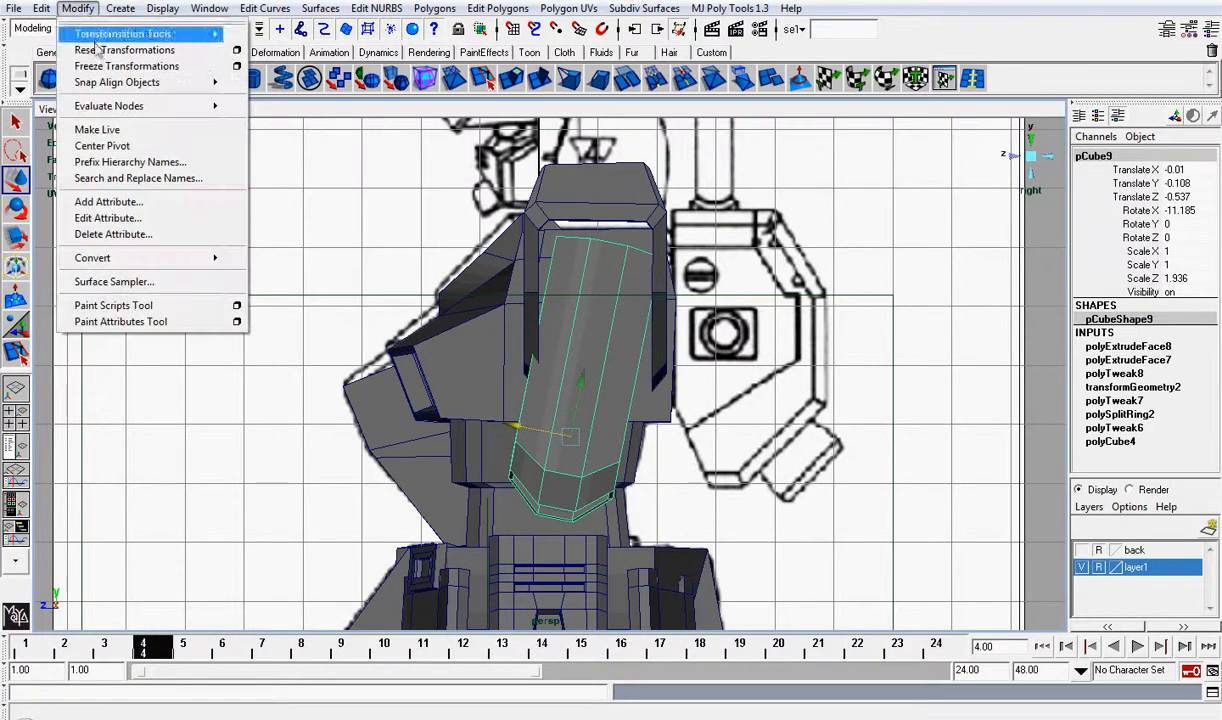
{"action": "left_click", "coordinate": [140, 66]}
{"action": "key", "text": "e"}
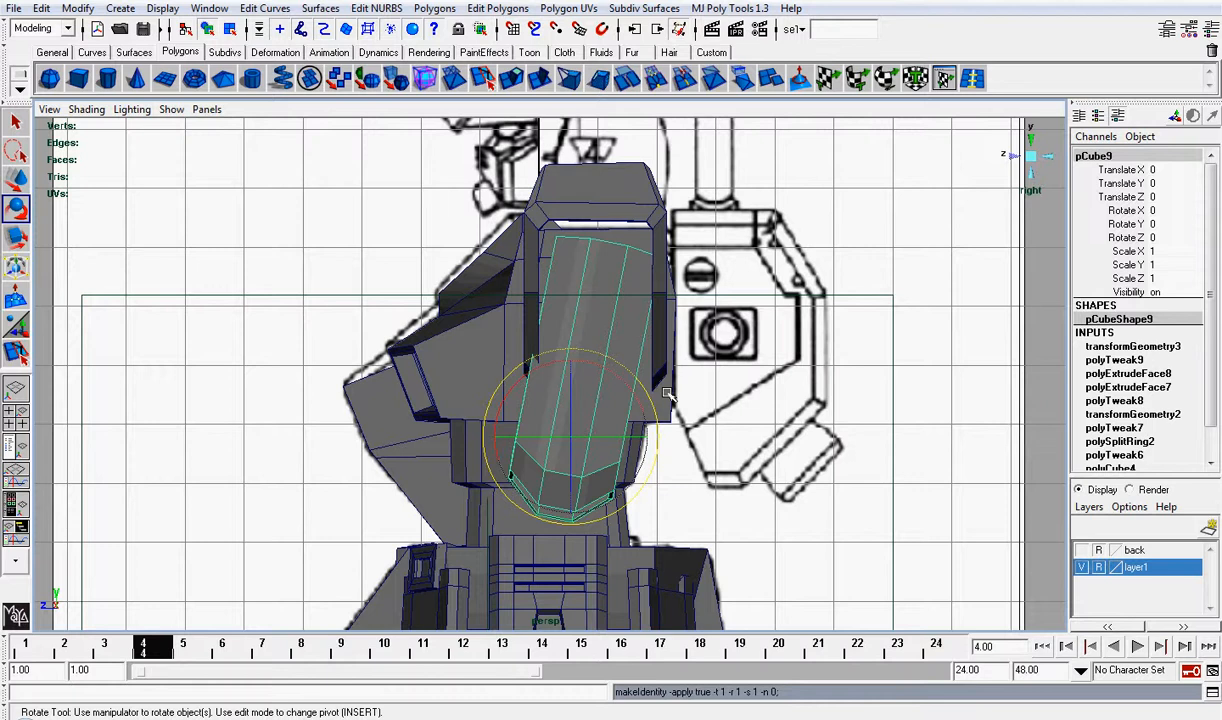
{"action": "left_click_drag", "start_coordinate": [640, 384], "coordinate": [647, 385]}
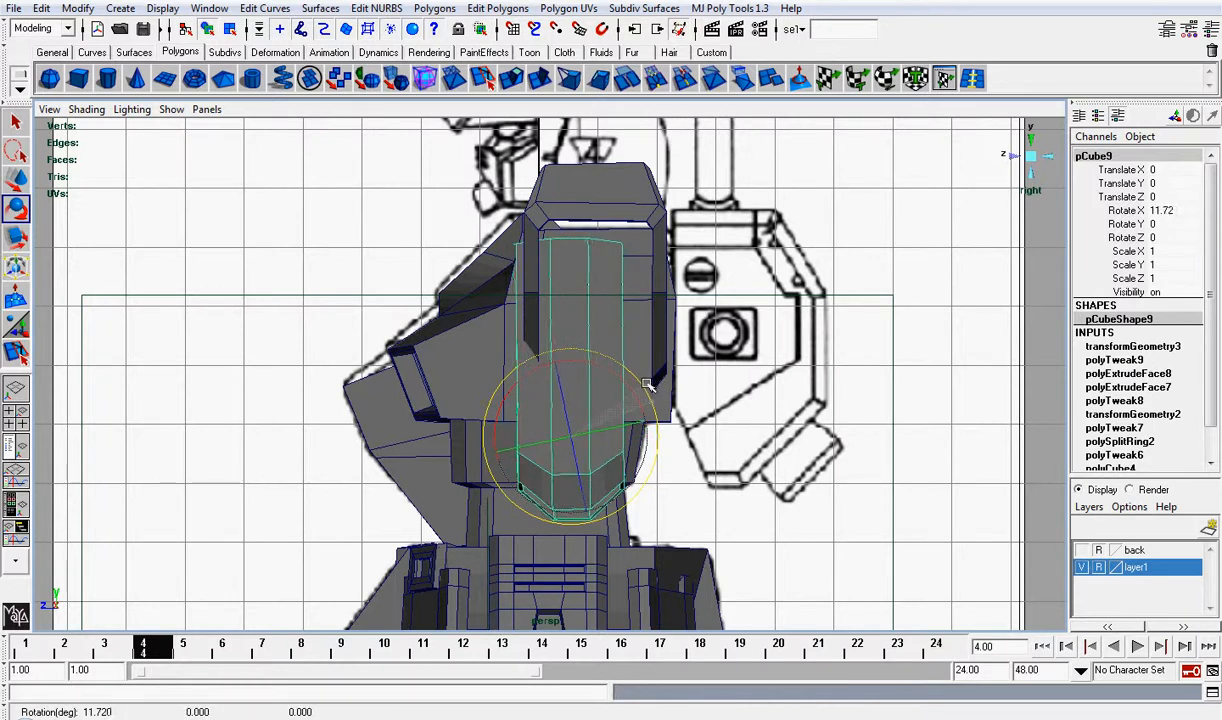
{"action": "key", "text": "ctrl+z"}
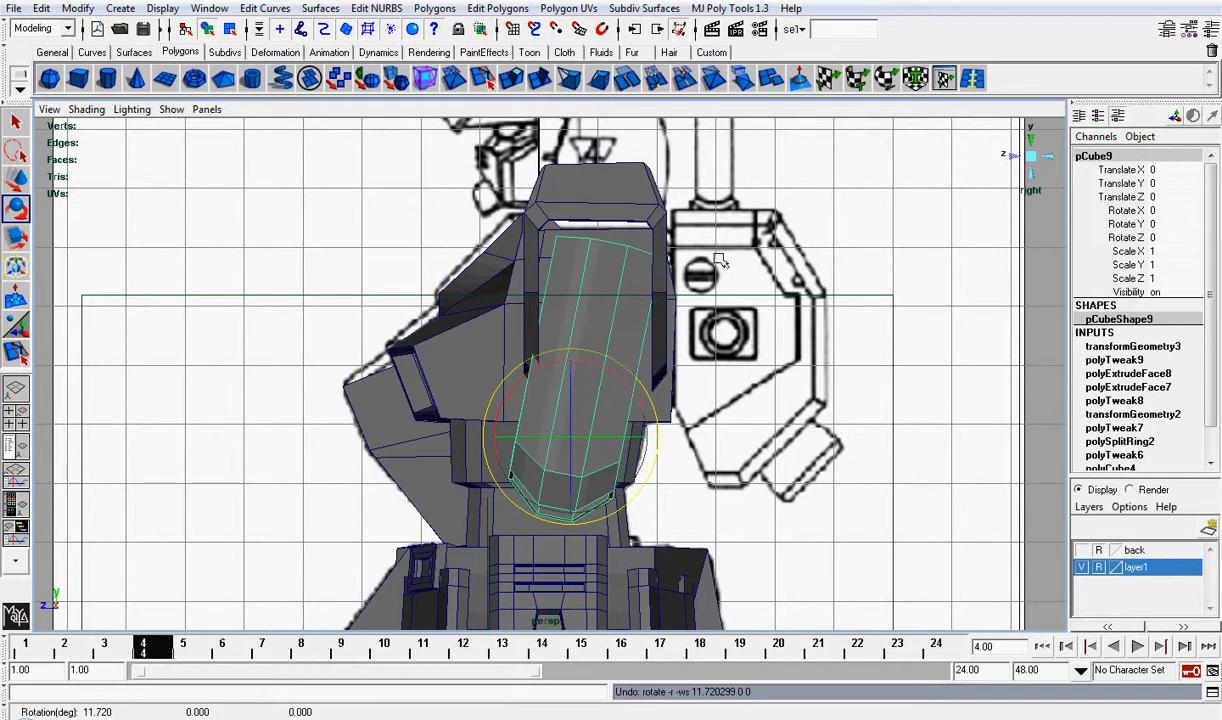
Step: Center the shoulder armour's pivot and rotate the armour to Rotate X -10.305 to match the arm's tilt
{"action": "left_click", "coordinate": [630, 210]}
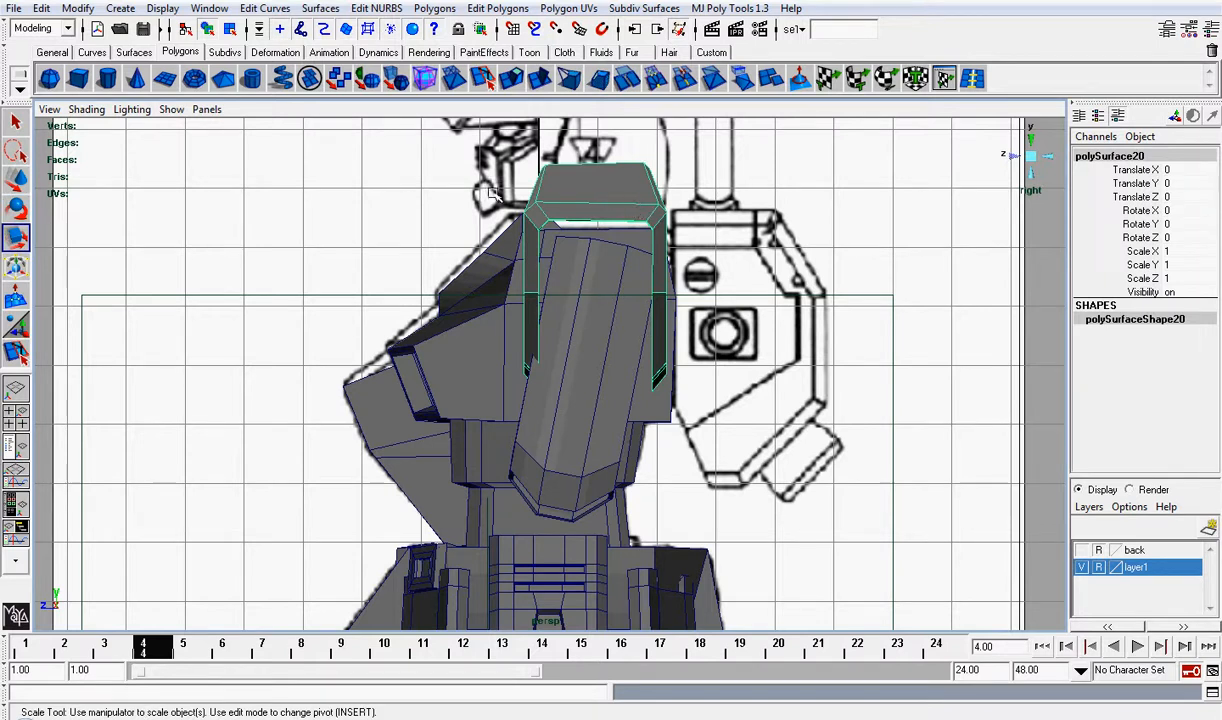
{"action": "left_click", "coordinate": [72, 9]}
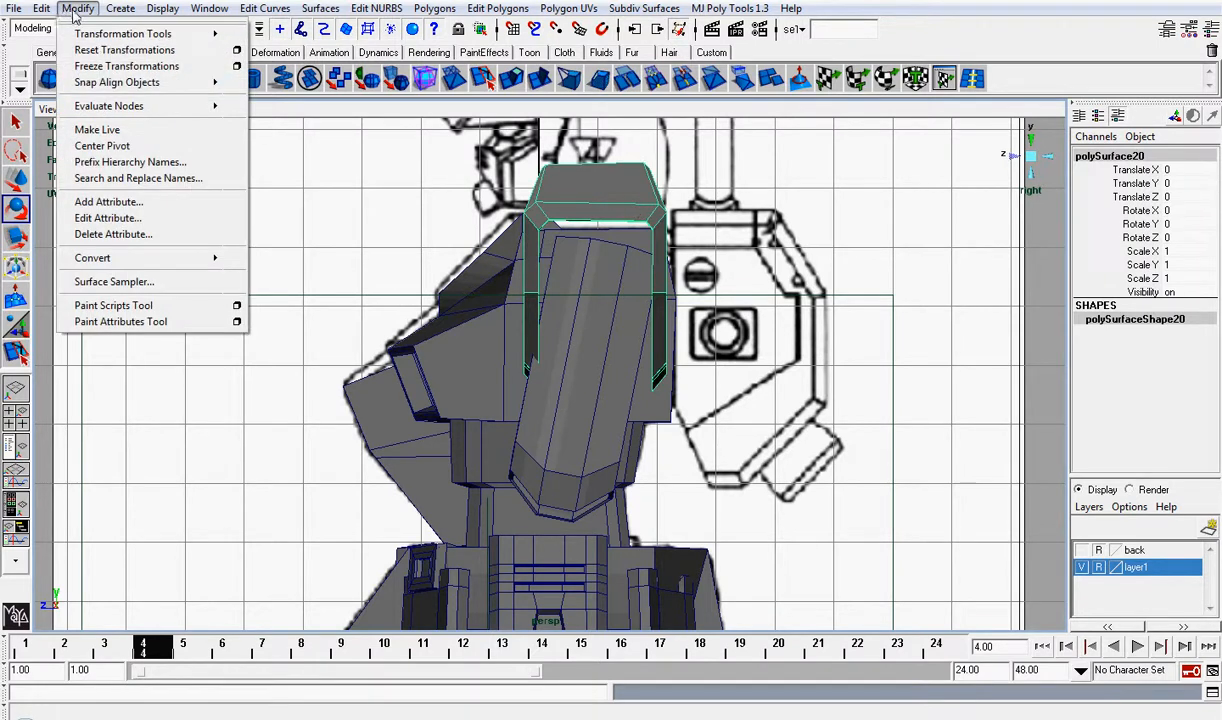
{"action": "left_click", "coordinate": [130, 148]}
{"action": "left_click_drag", "start_coordinate": [652, 232], "coordinate": [693, 256]}
Step: Move the tilted shoulder armour over the arm block, to Translate Y -0.214 and Translate Z -0.225
{"action": "key", "text": "w"}
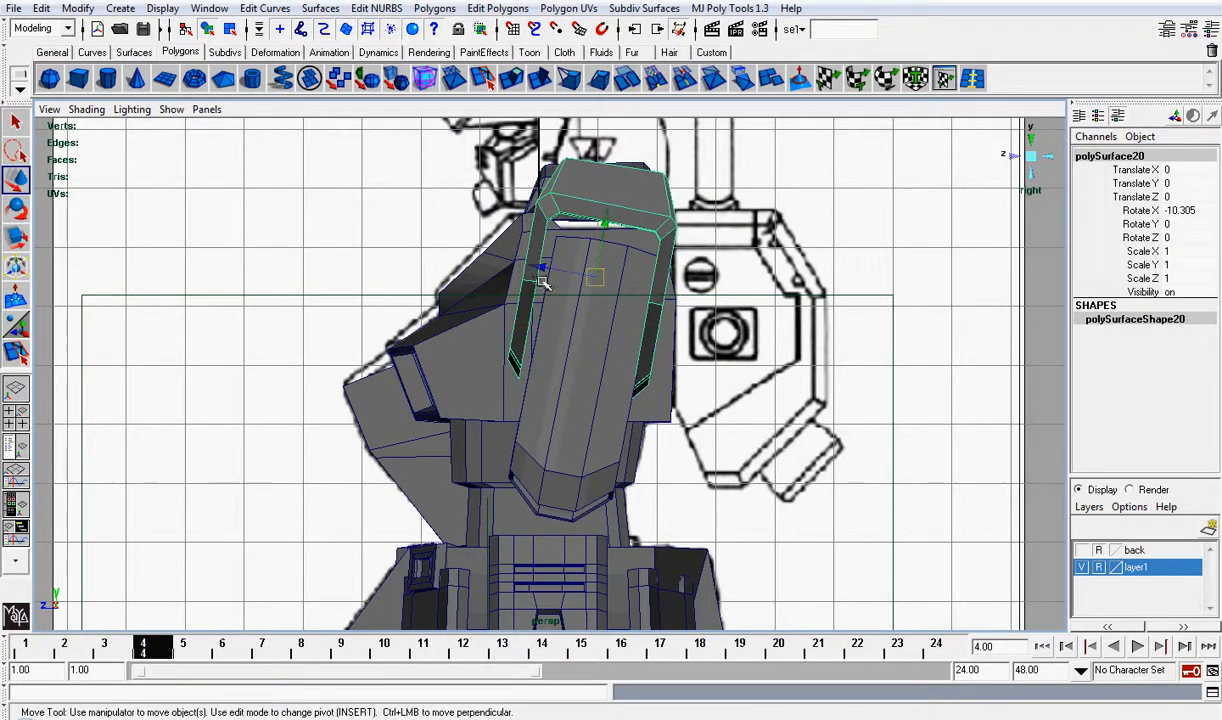
{"action": "left_click_drag", "start_coordinate": [520, 268], "coordinate": [563, 272]}
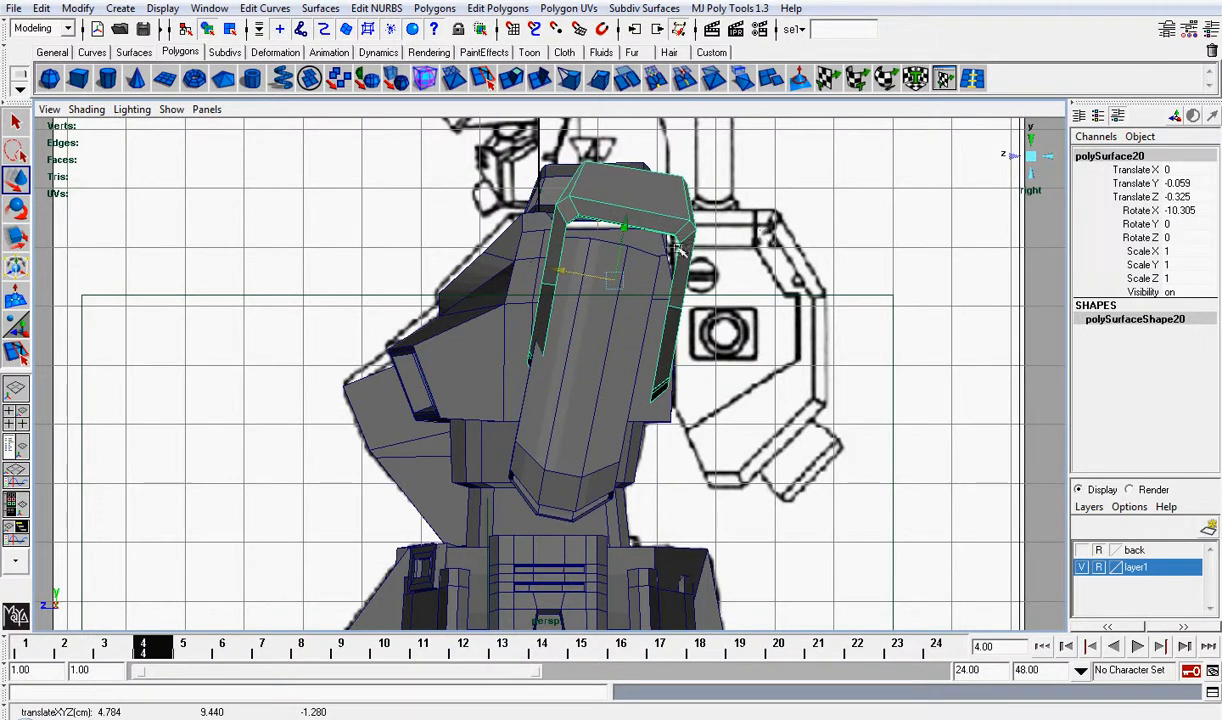
{"action": "left_click_drag", "start_coordinate": [623, 228], "coordinate": [585, 283]}
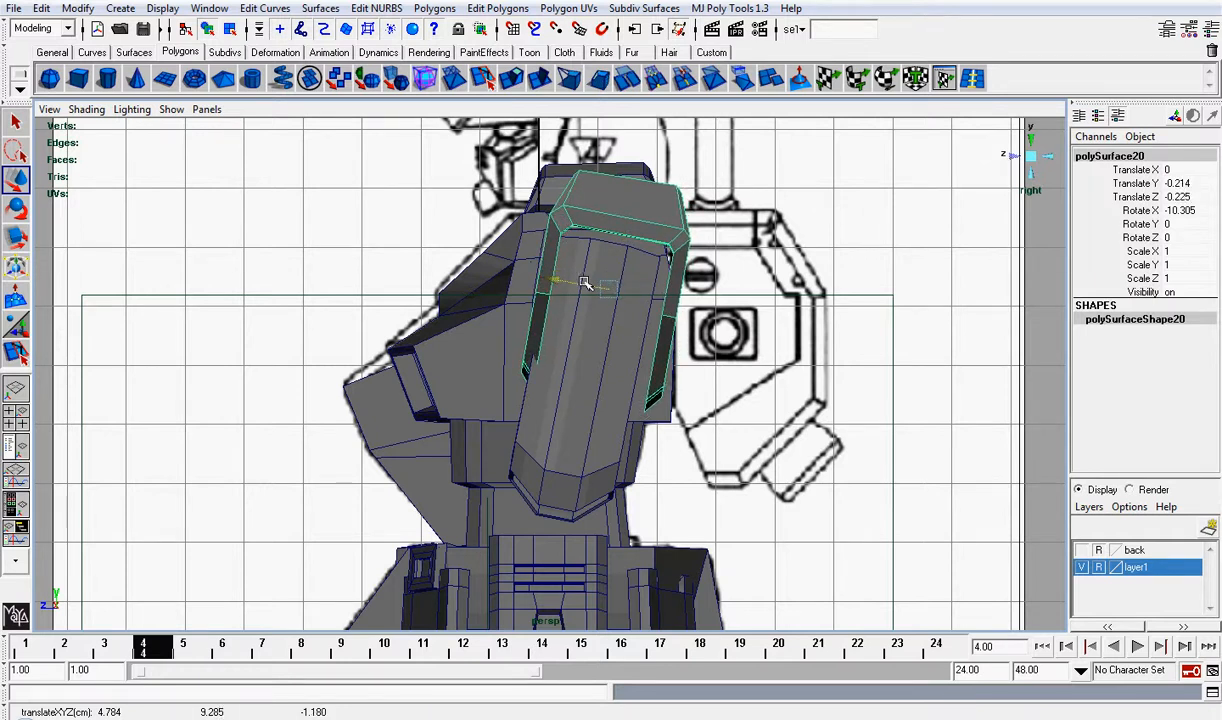
Step: Delete the old mirrored shoulder armour on the robot's opposite side
{"action": "left_click", "coordinate": [1030, 160]}
{"action": "left_click_drag", "start_coordinate": [935, 385], "coordinate": [741, 266], "text": "alt"}
{"action": "left_click", "coordinate": [282, 358]}
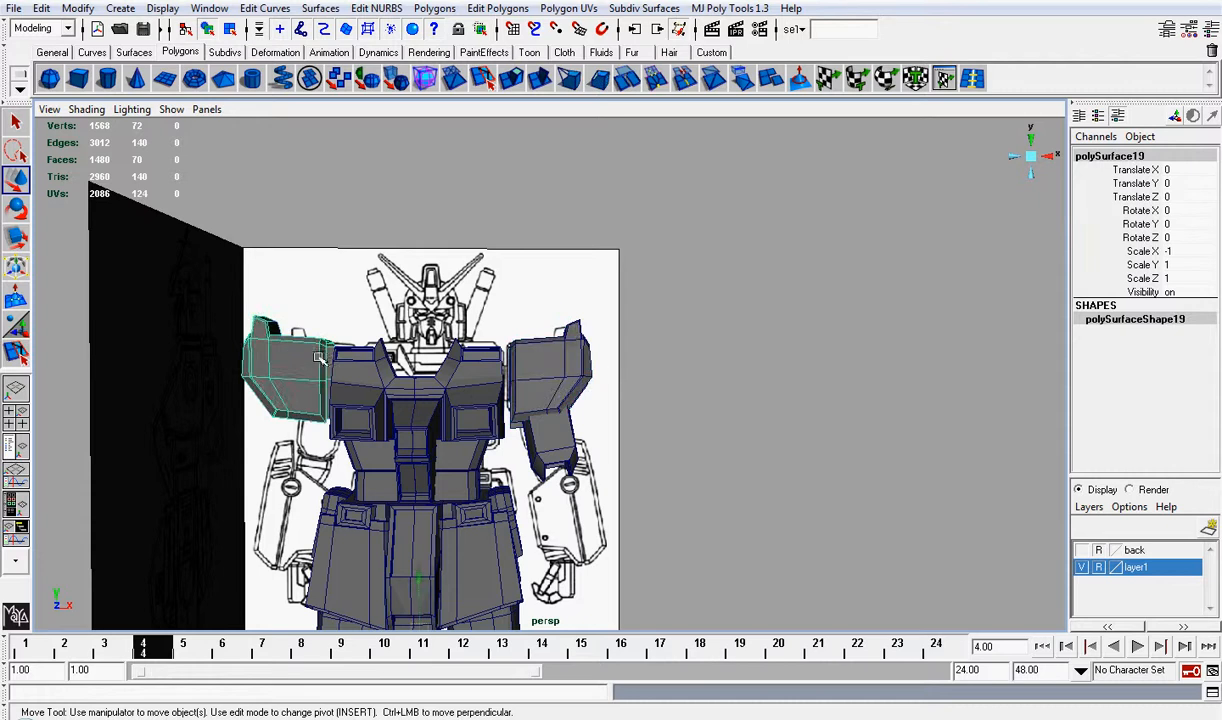
{"action": "key", "text": "Delete"}
Step: Adjust the remaining shoulder armour's position to Translate Y -0.202 and Translate Z -0.164, checking it from the side and front
{"action": "left_click", "coordinate": [572, 371]}
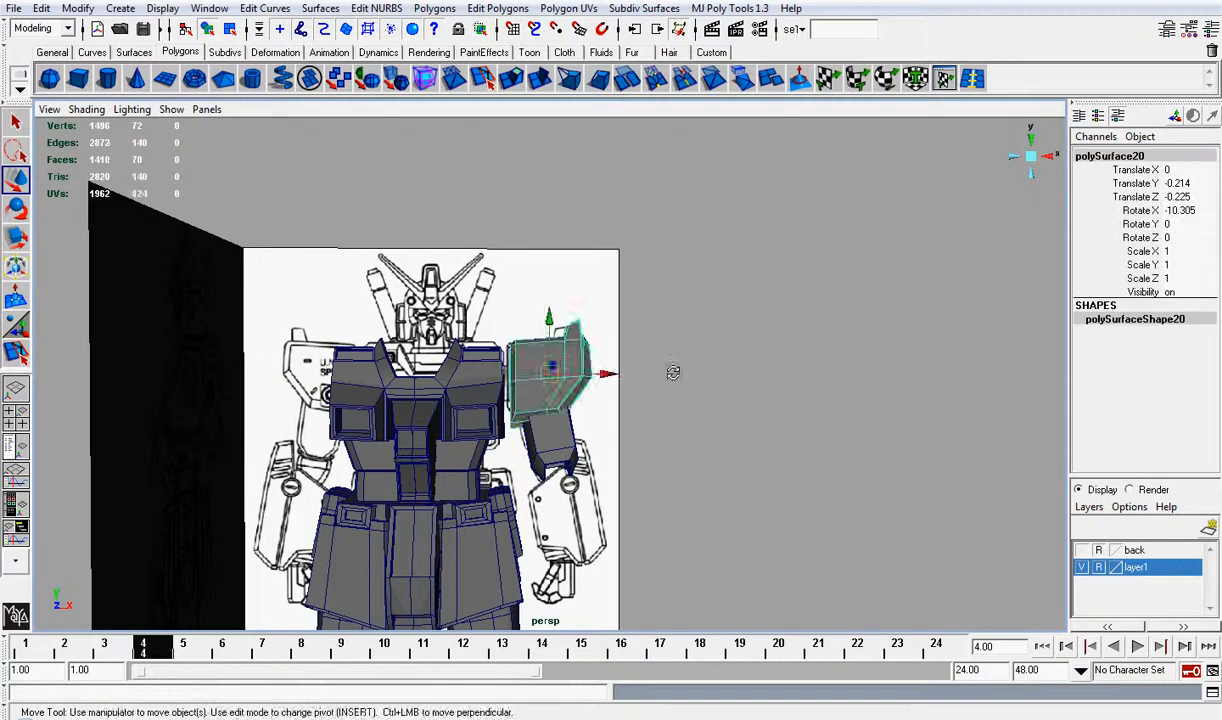
{"action": "left_click_drag", "start_coordinate": [660, 372], "coordinate": [517, 371], "text": "alt"}
{"action": "left_click", "coordinate": [800, 362]}
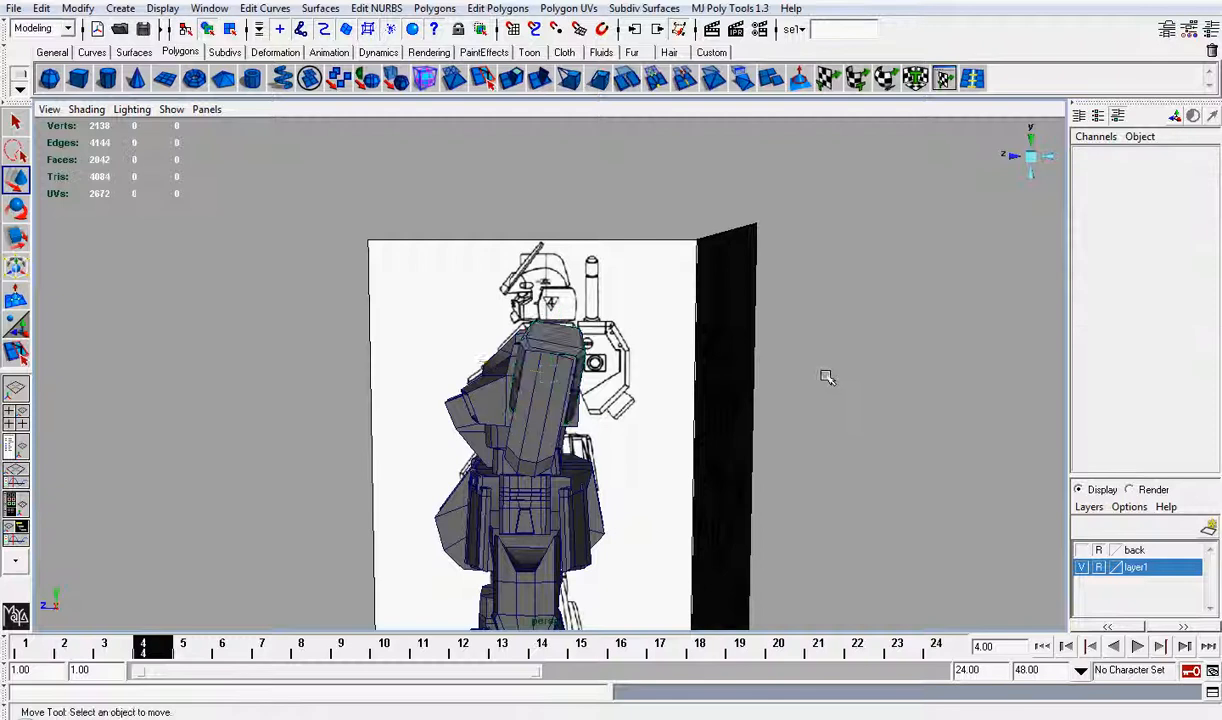
{"action": "mouse_move", "coordinate": [824, 376]}
{"action": "left_mouse_down", "text": "alt"}
{"action": "mouse_move", "coordinate": [780, 363]}
{"action": "mouse_move", "coordinate": [835, 357]}
{"action": "left_mouse_up", "text": "alt"}
{"action": "left_click", "coordinate": [593, 368]}
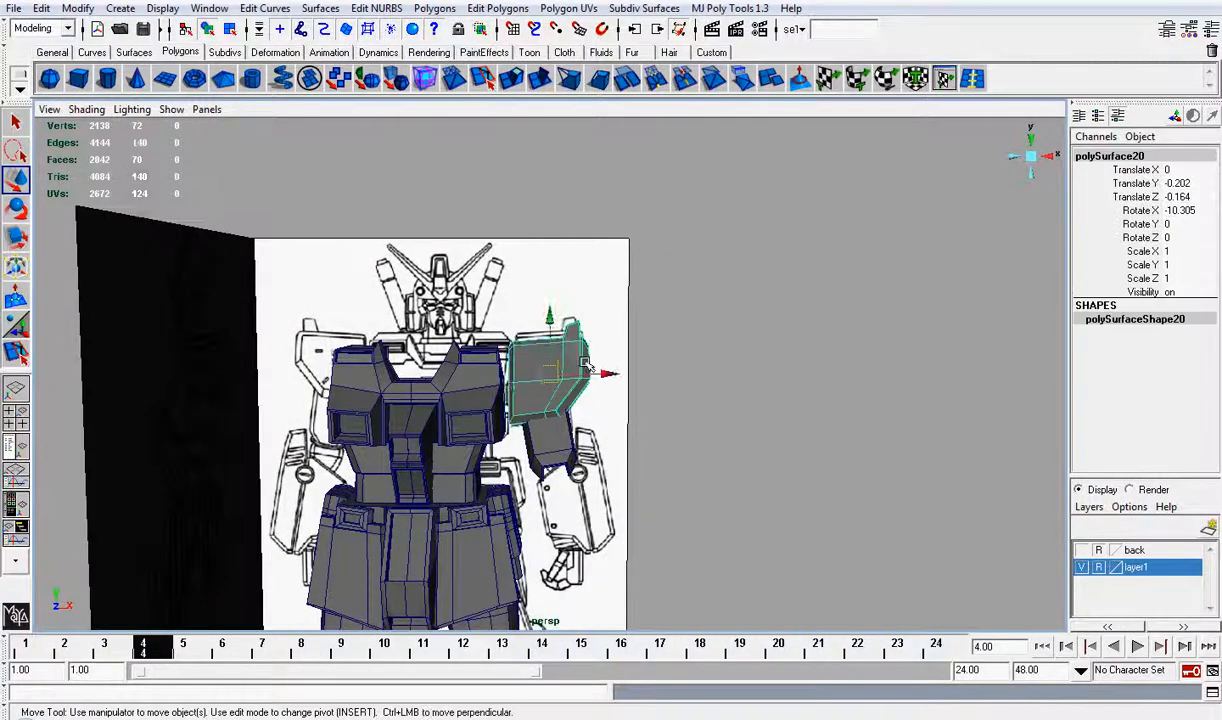
{"action": "left_click_drag", "start_coordinate": [593, 368], "coordinate": [645, 345], "text": "alt"}
{"action": "scroll", "coordinate": [652, 340], "scroll_direction": "up", "scroll_amount": 5}
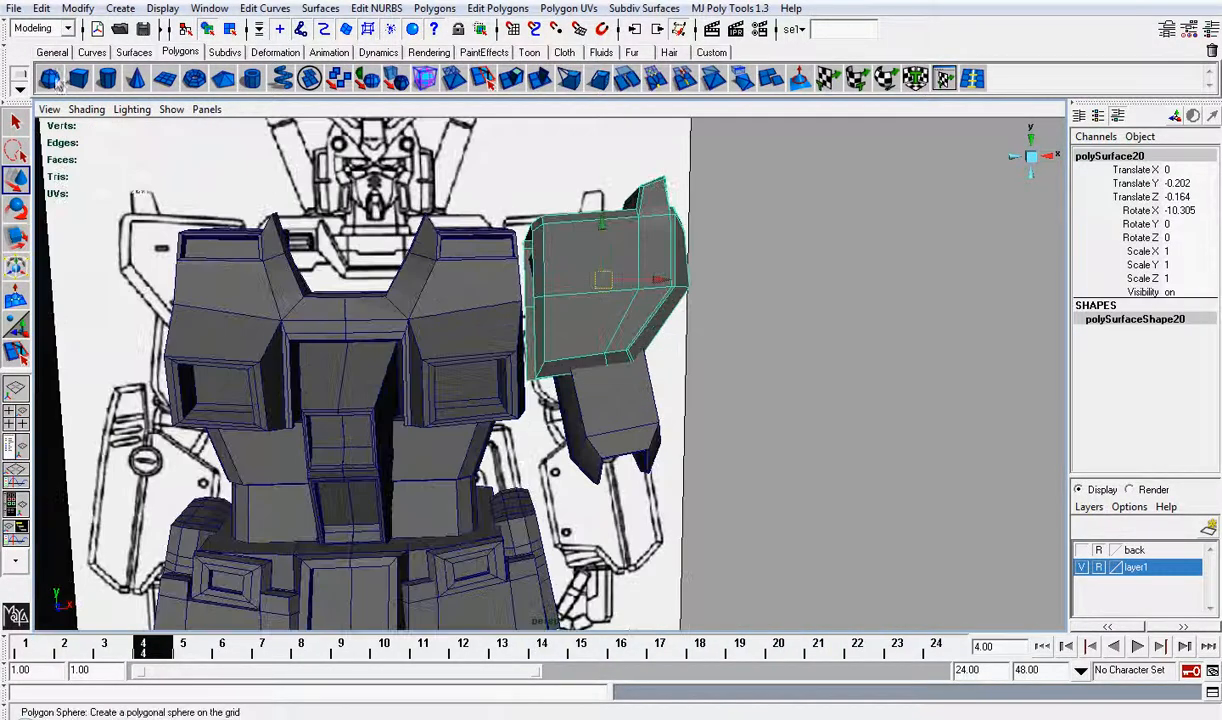
Step: Save the scene under the new name gundam_09 in the GundamTut folder
{"action": "left_click", "coordinate": [14, 8]}
{"action": "left_click", "coordinate": [58, 92]}
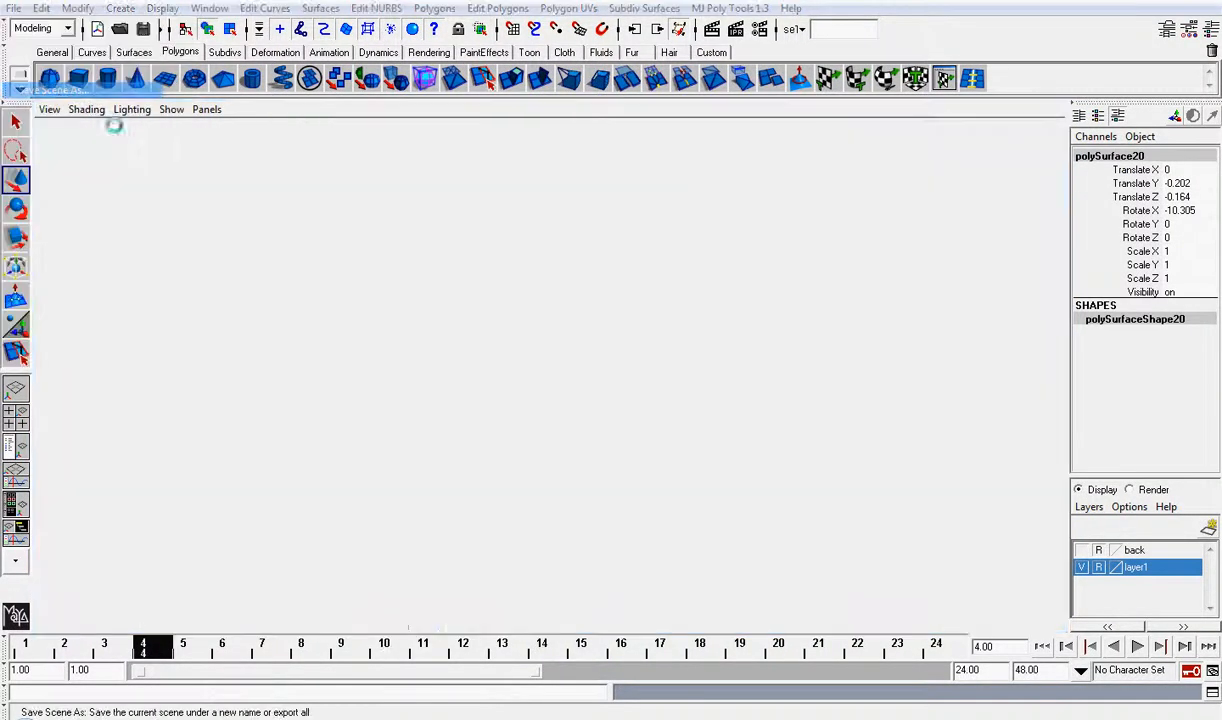
{"action": "left_click", "coordinate": [508, 390]}
{"action": "double_click", "coordinate": [650, 499]}
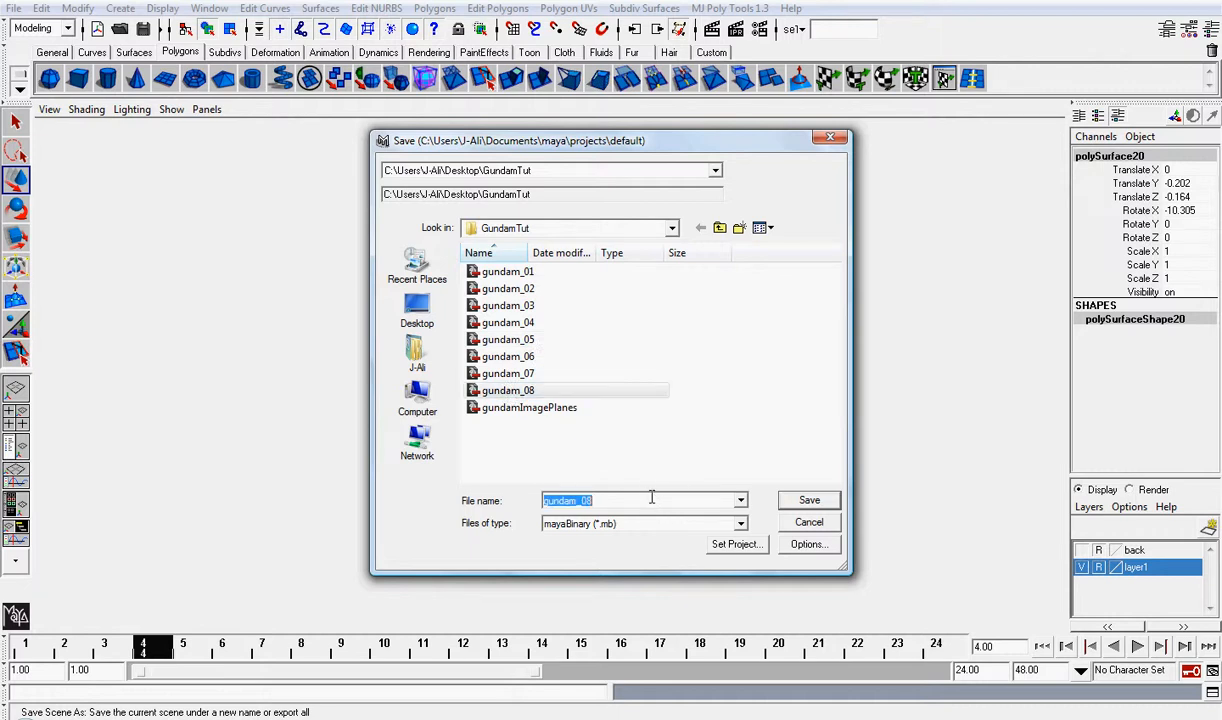
{"action": "type", "text": "gundam_09"}
{"action": "key", "text": "Return"}
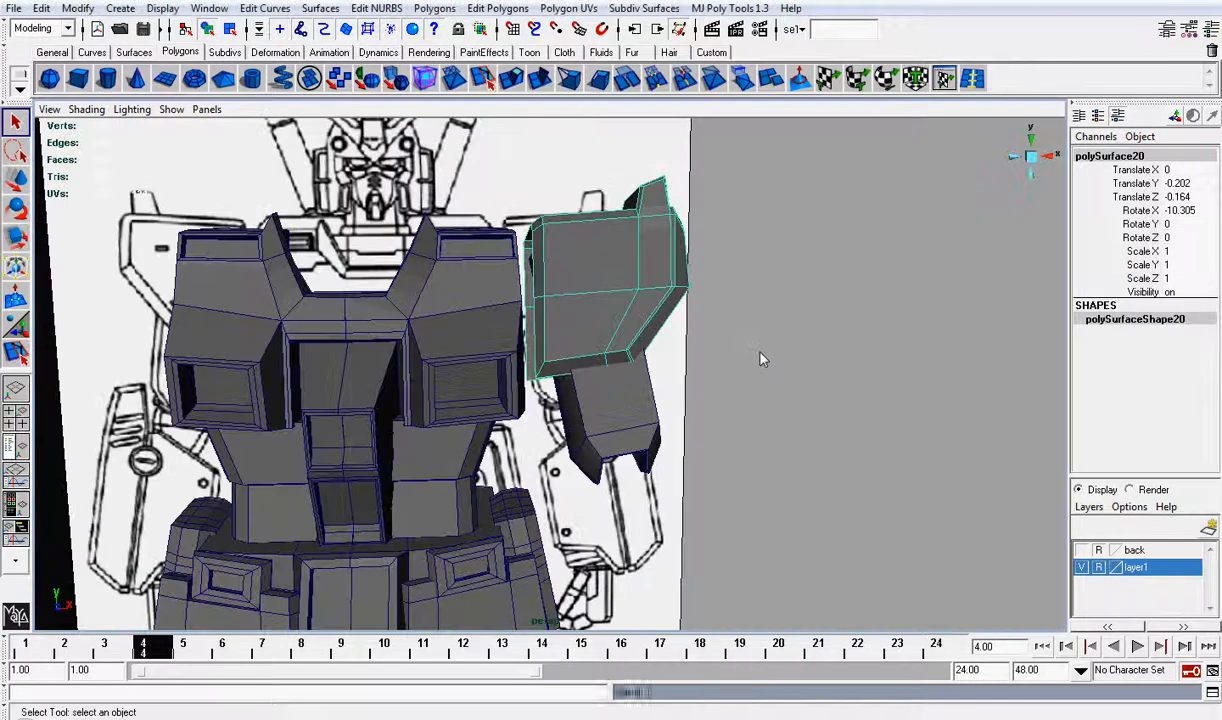
Step: Move the upper arm block along Z to Translate Z -0.081 so it sits centred inside the shoulder armour
{"action": "left_click", "coordinate": [760, 356]}
{"action": "left_click_drag", "start_coordinate": [760, 356], "coordinate": [539, 349], "text": "alt"}
{"action": "left_click", "coordinate": [539, 352]}
{"action": "key", "text": "w"}
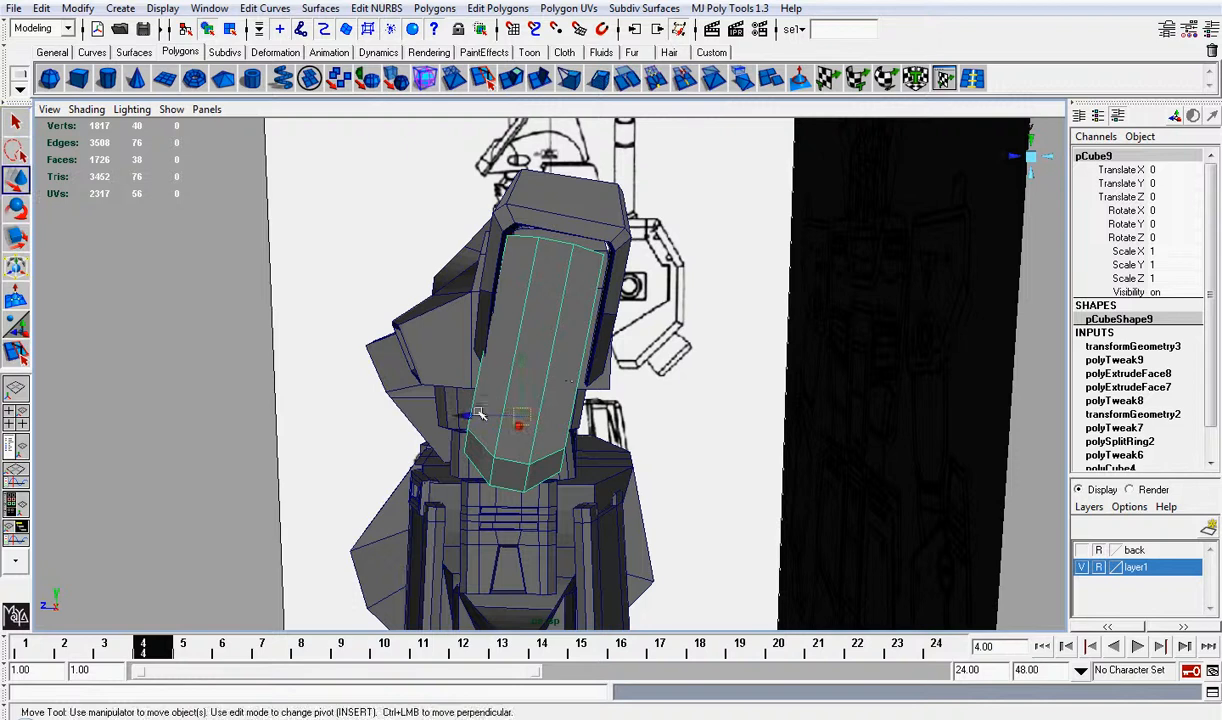
{"action": "left_click_drag", "start_coordinate": [468, 416], "coordinate": [482, 416]}
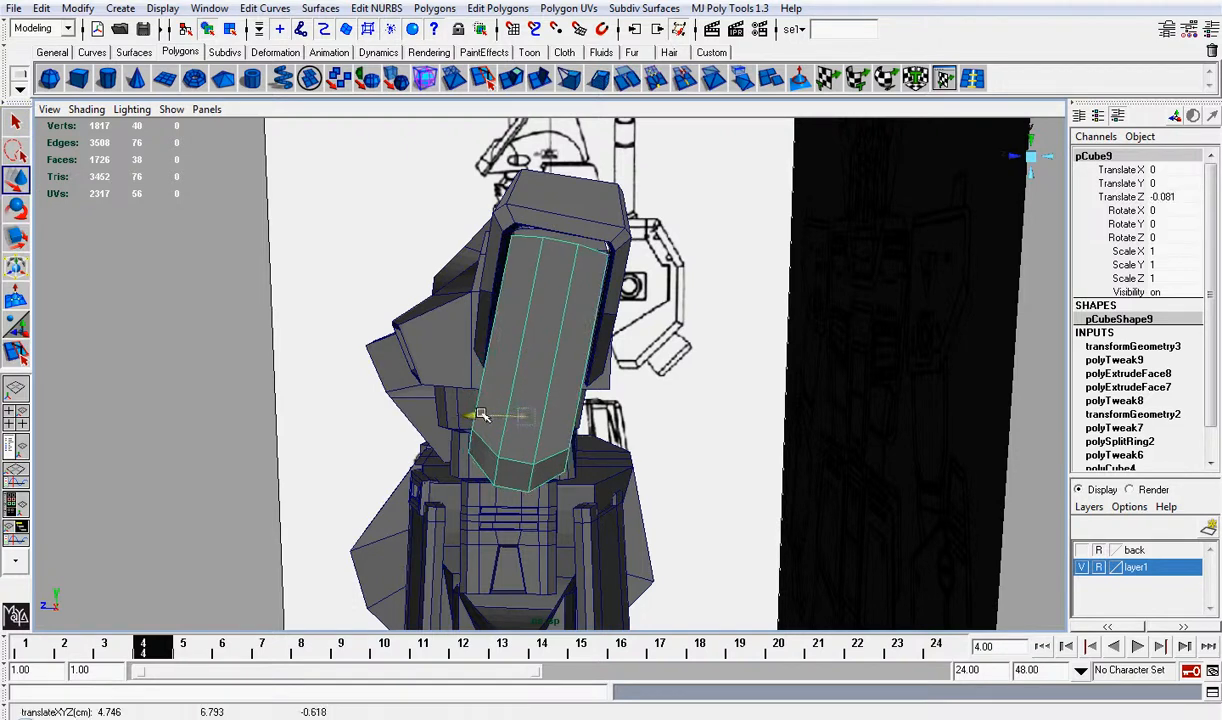
{"action": "left_click", "coordinate": [671, 333]}
{"action": "left_click_drag", "start_coordinate": [671, 333], "coordinate": [840, 256], "text": "alt"}
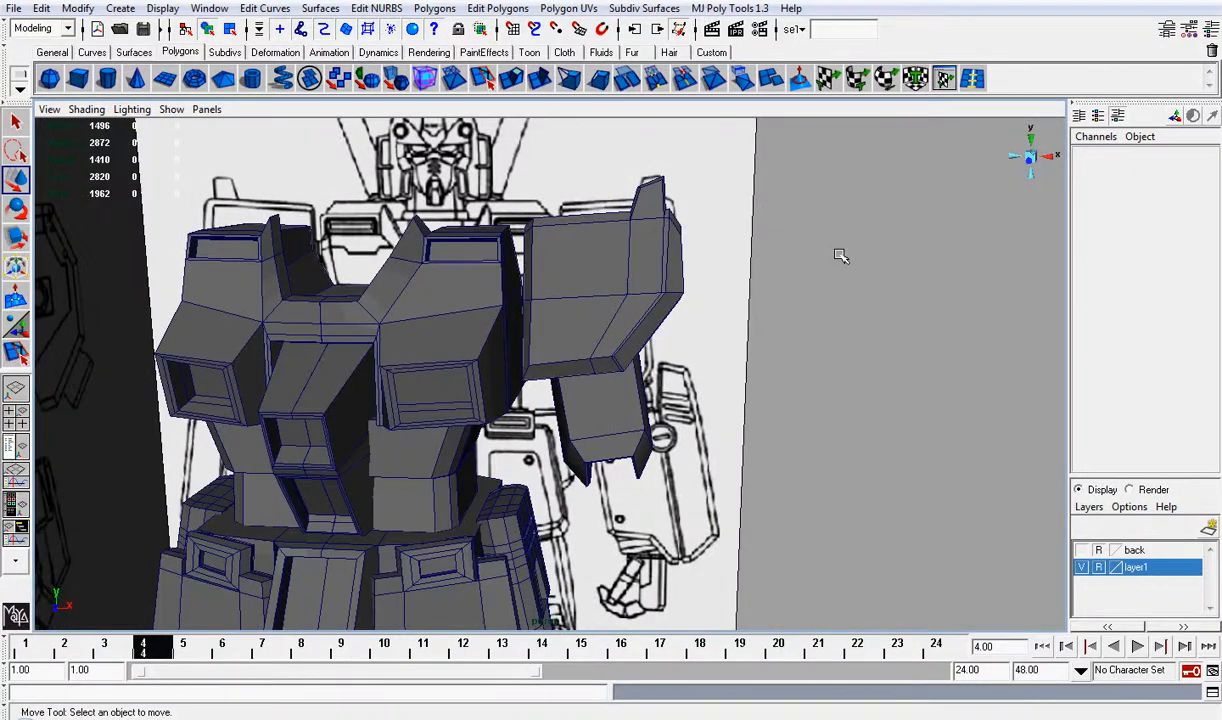
Step: In front view, select the shoulder armour and arm block together and freeze their transformations
{"action": "left_click", "coordinate": [1029, 162]}
{"action": "scroll", "coordinate": [910, 200], "scroll_direction": "up", "scroll_amount": 3}
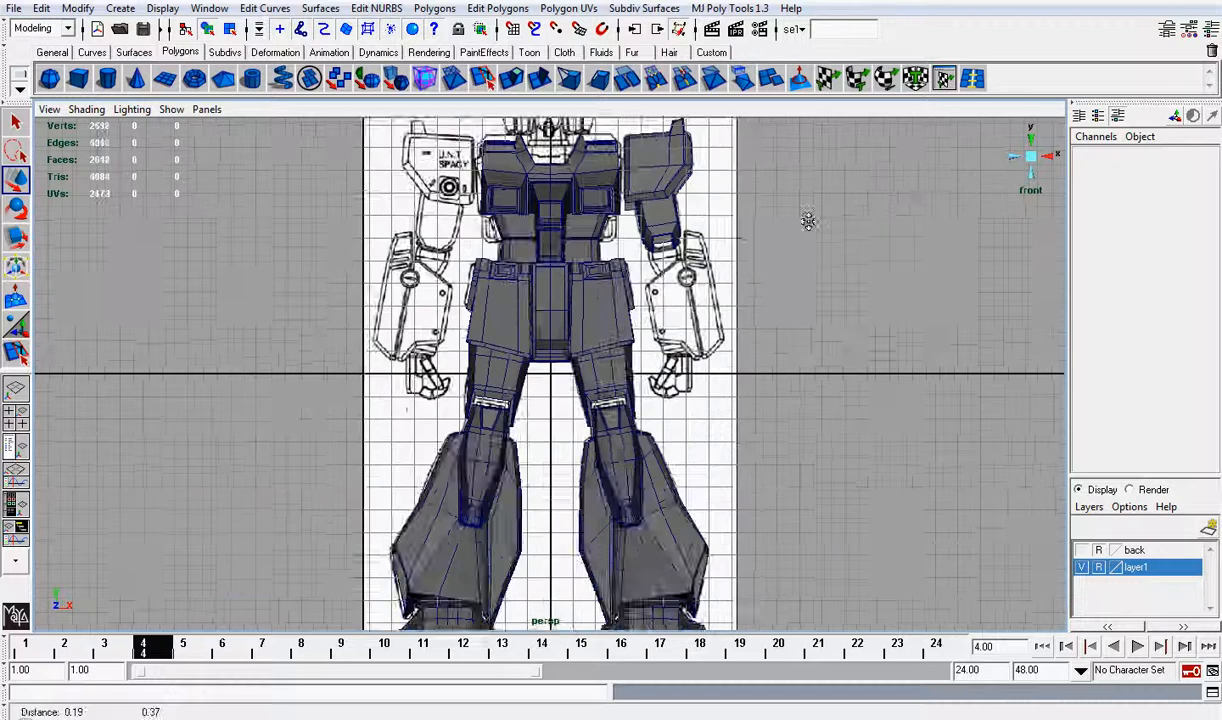
{"action": "middle_click_drag", "start_coordinate": [807, 219], "coordinate": [727, 353], "text": "alt"}
{"action": "scroll", "coordinate": [563, 290], "scroll_direction": "up", "scroll_amount": 2}
{"action": "left_click", "coordinate": [592, 350]}
{"action": "left_click", "coordinate": [78, 8]}
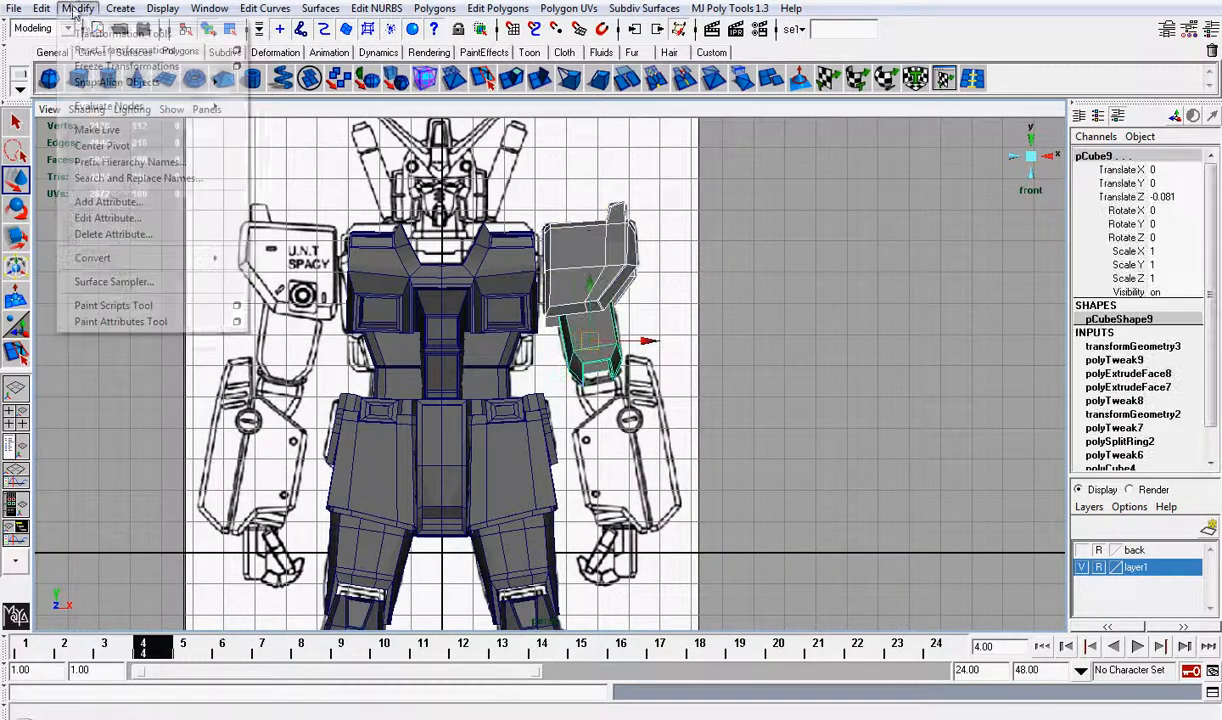
{"action": "left_click", "coordinate": [112, 66]}
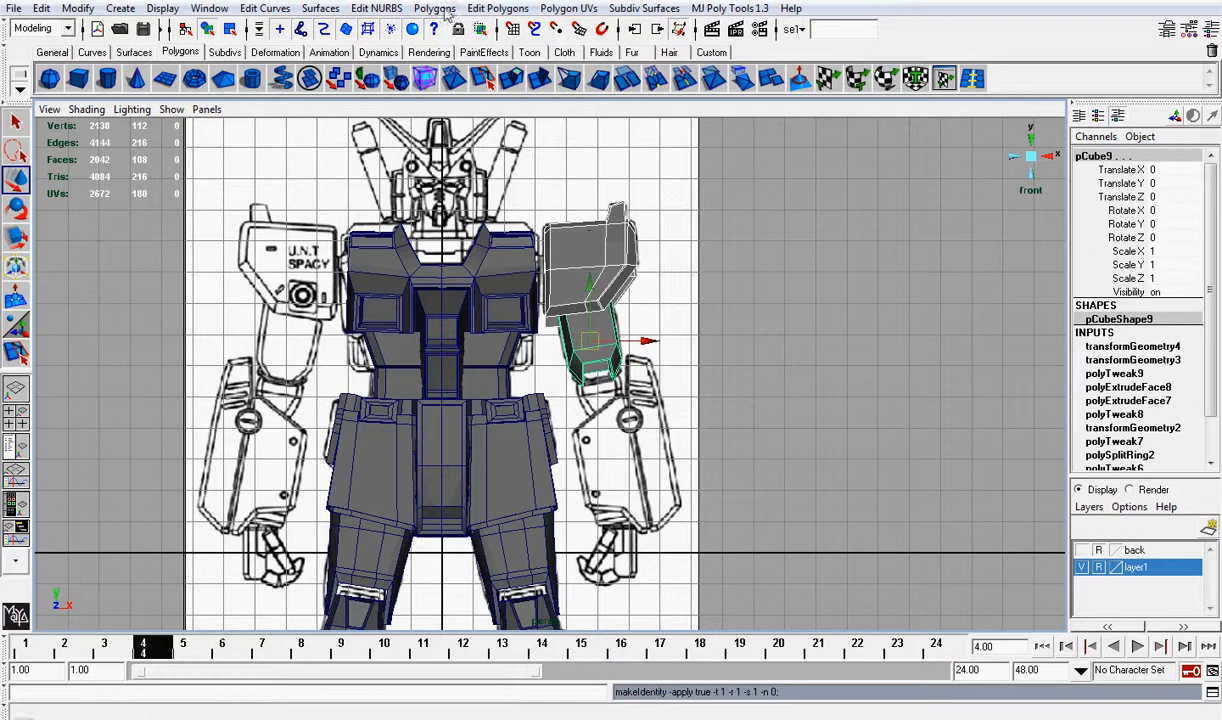
Step: Snap the shoulder armour's pivot to the robot's centre line above the head, at X 0 and Y 15
{"action": "middle_click_drag", "start_coordinate": [580, 235], "coordinate": [613, 289], "text": "alt"}
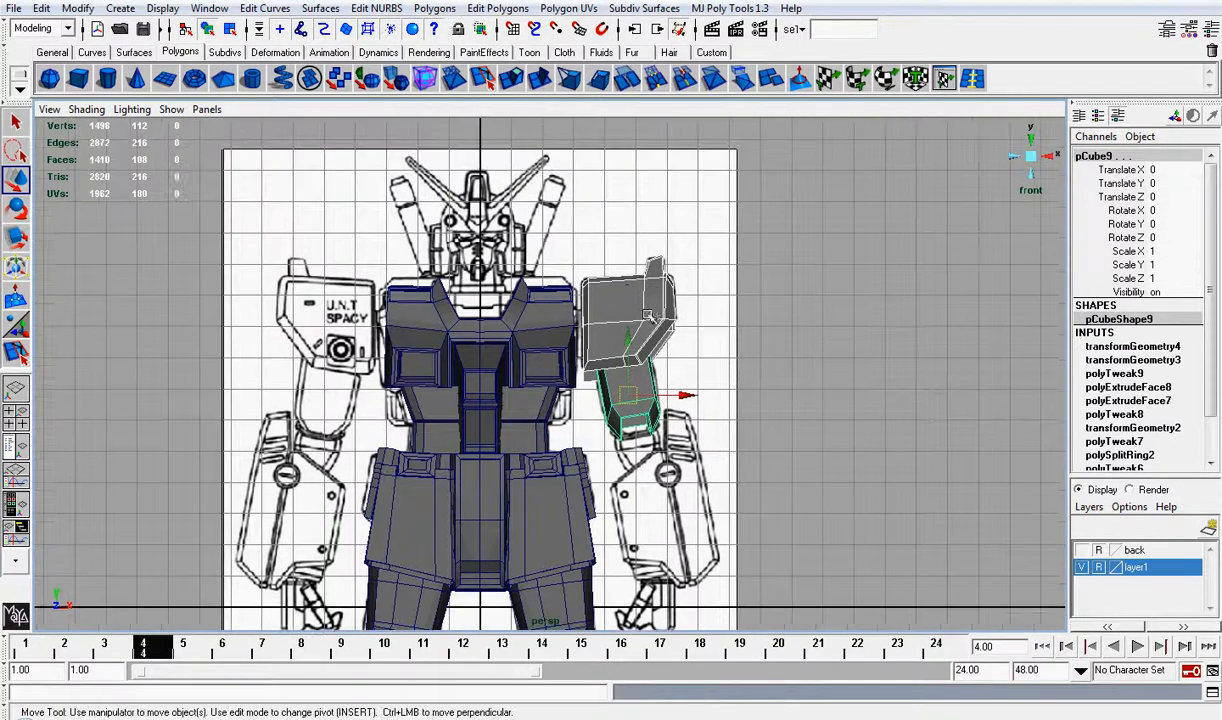
{"action": "left_click", "coordinate": [630, 269]}
{"action": "middle_click_drag", "start_coordinate": [703, 275], "coordinate": [717, 392], "text": "alt"}
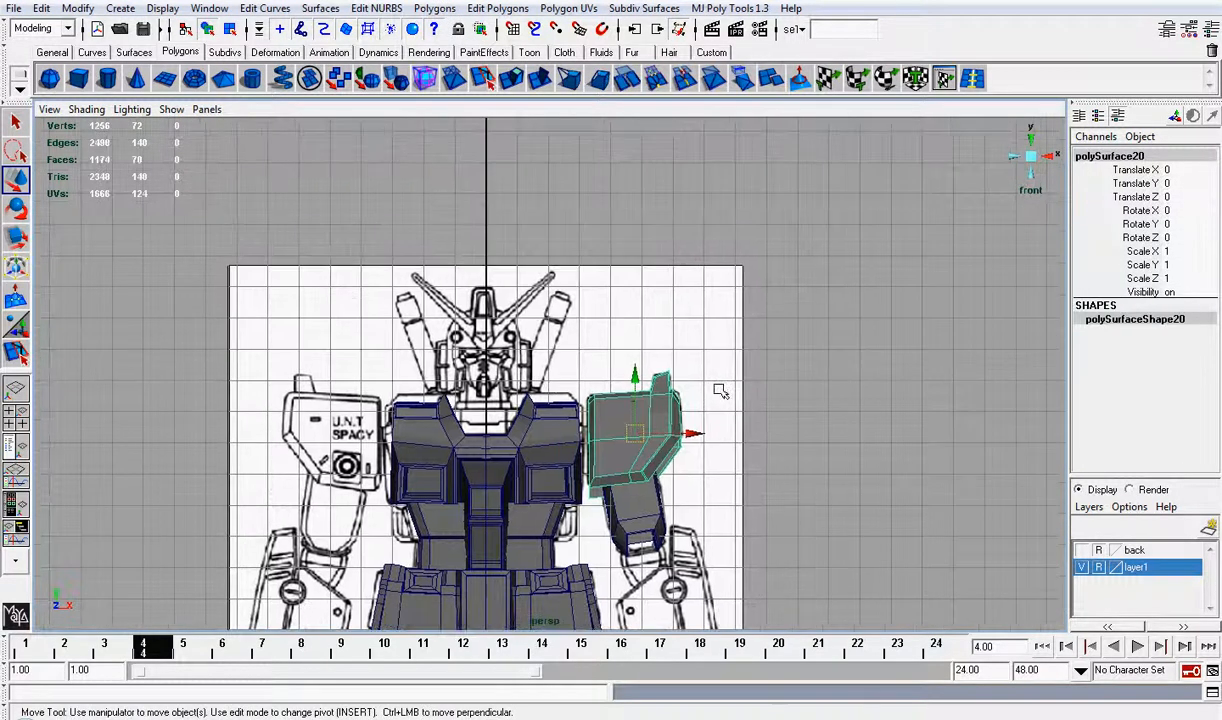
{"action": "key", "text": "Insert"}
{"action": "middle_click_drag", "start_coordinate": [527, 343], "coordinate": [484, 255]}
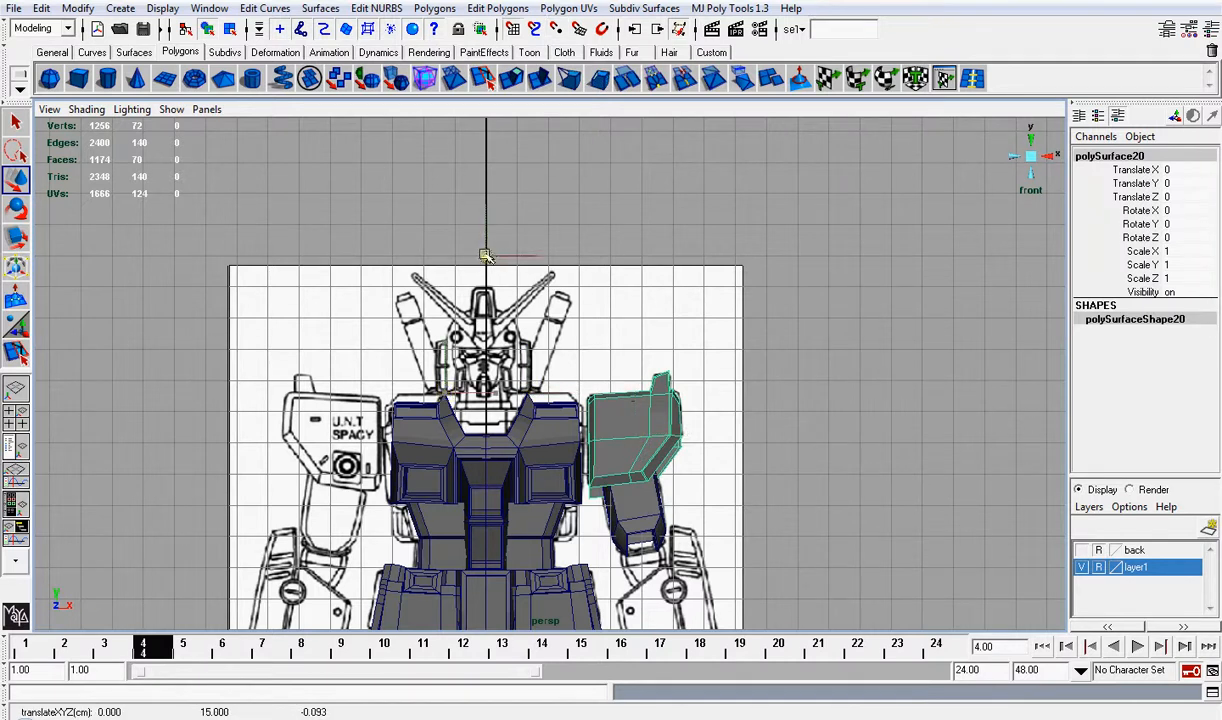
{"action": "key", "text": "Insert"}
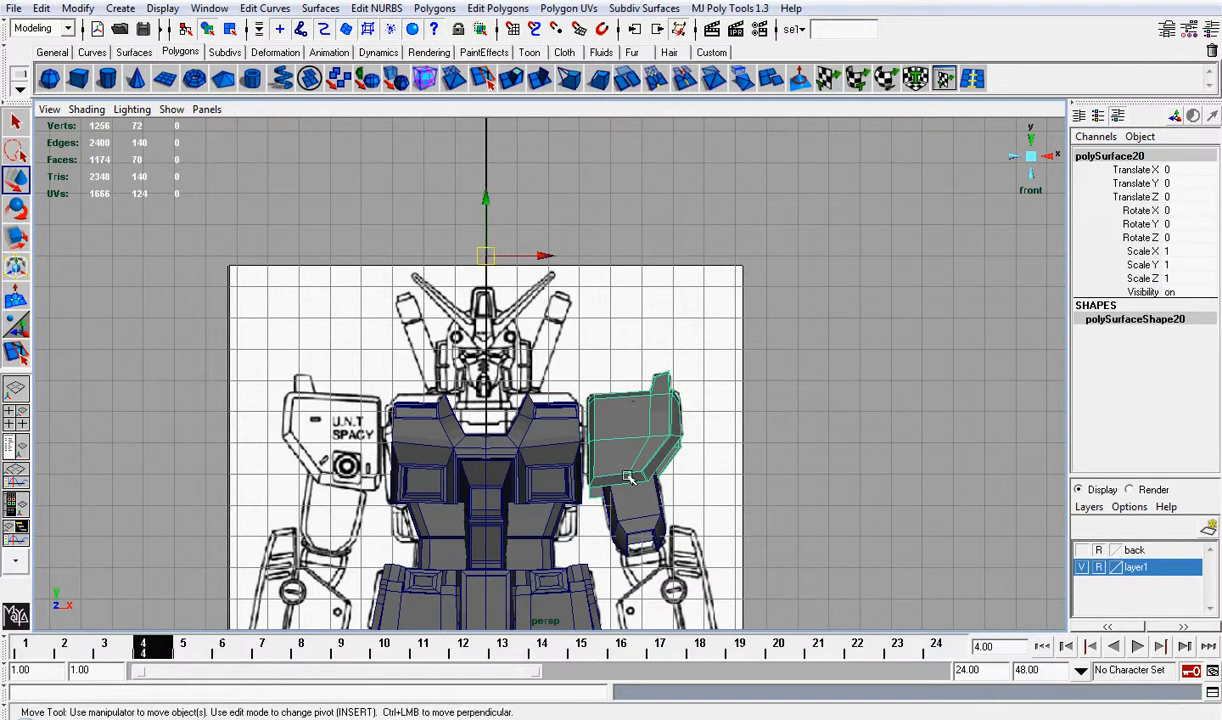
Step: Snap the upper arm block's pivot to the same grid point on the centre line above the head
{"action": "left_click", "coordinate": [638, 505]}
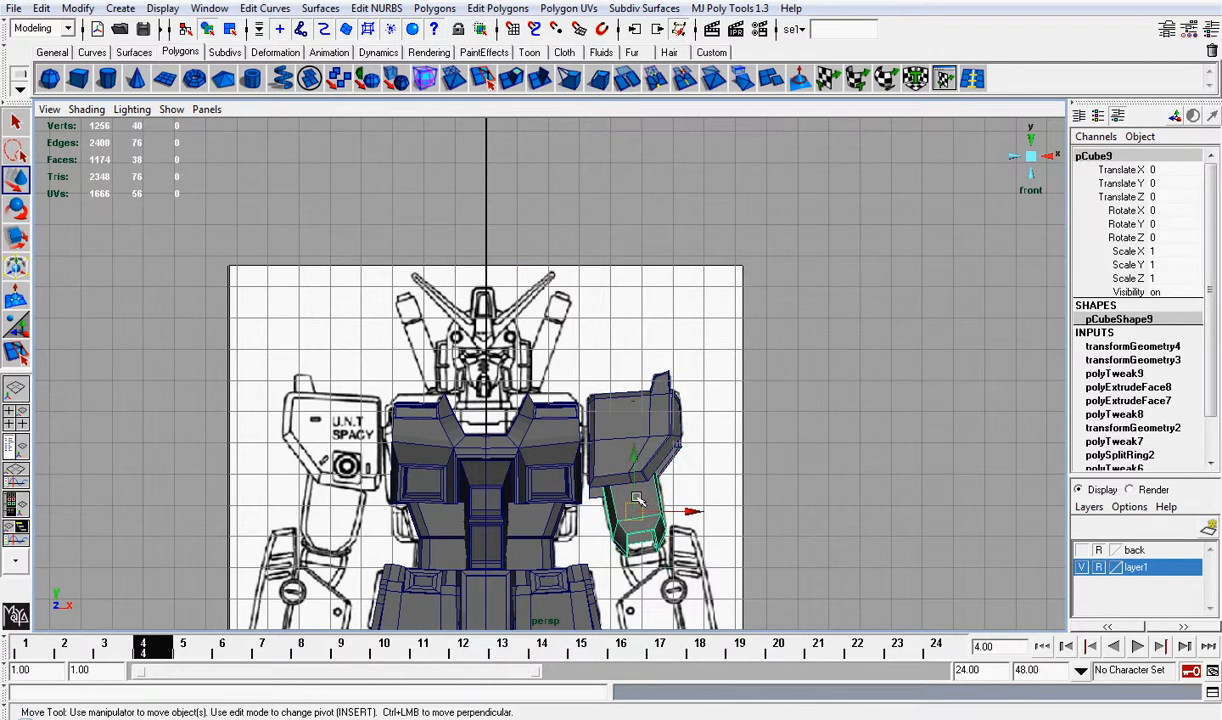
{"action": "key", "text": "Insert"}
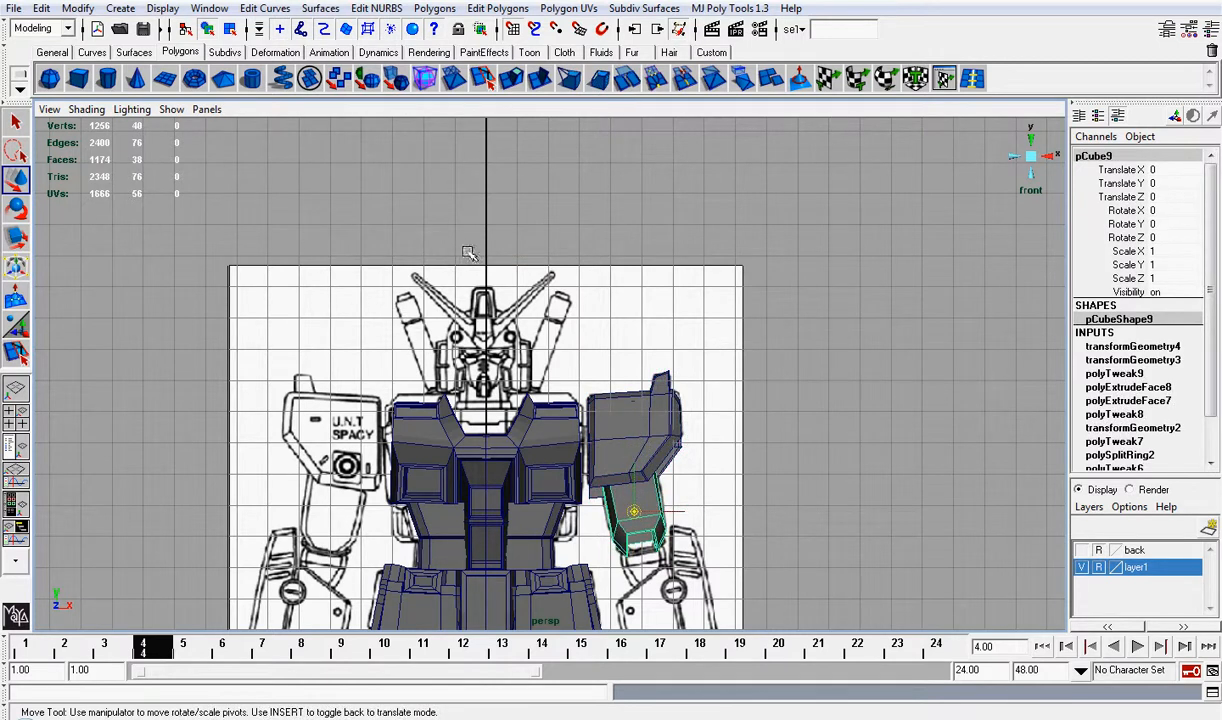
{"action": "middle_click_drag", "start_coordinate": [469, 252], "coordinate": [497, 259]}
{"action": "key", "text": "Insert"}
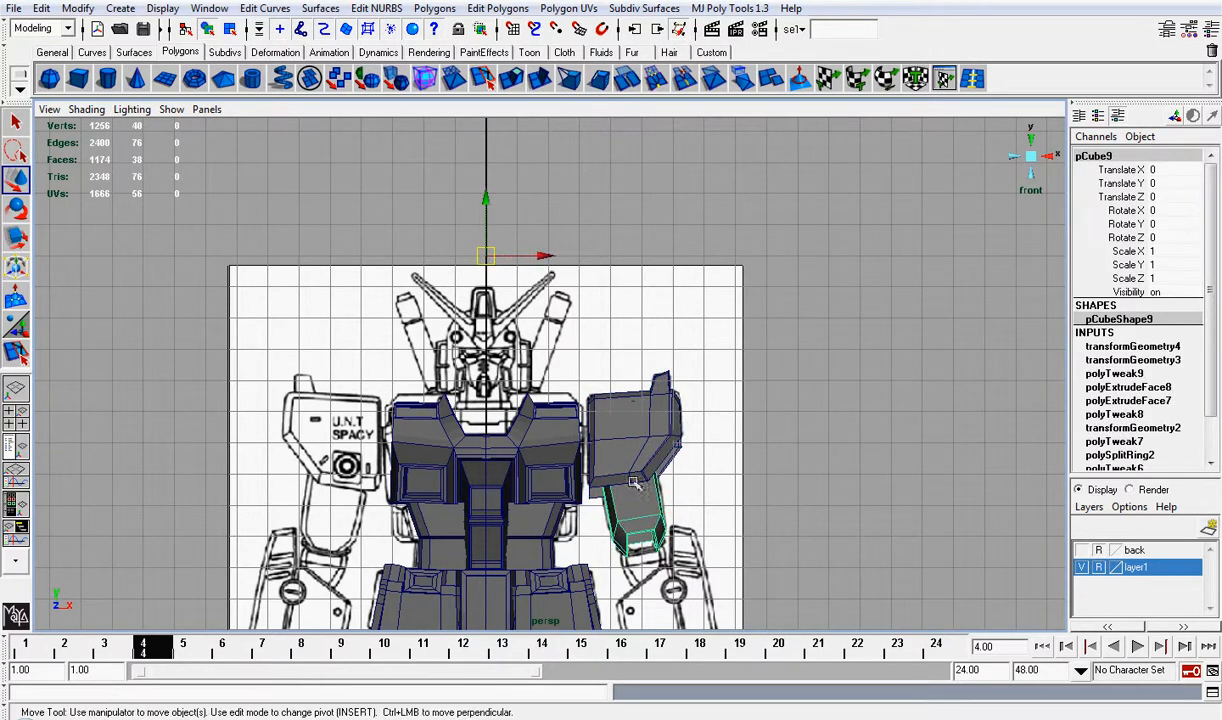
Step: Duplicate the upper arm block and mirror the copy to the other side with Scale X -1
{"action": "key", "text": "ctrl+d"}
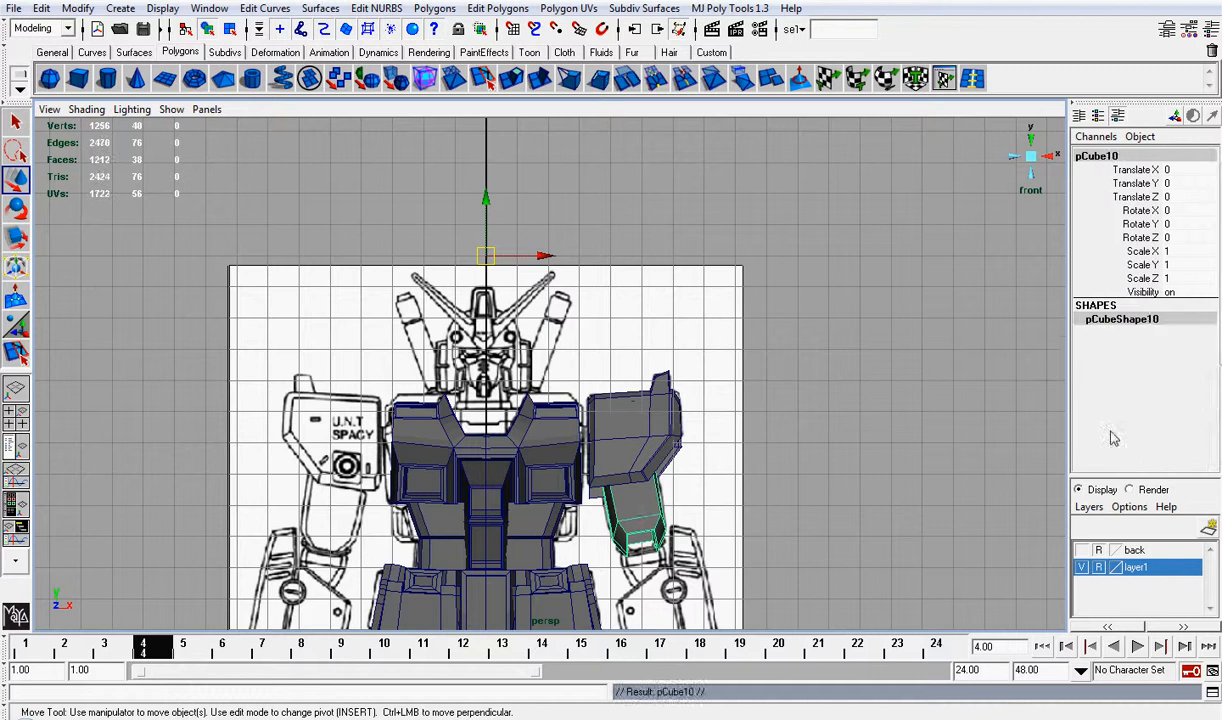
{"action": "left_click", "coordinate": [1165, 251]}
{"action": "type", "text": "-1"}
{"action": "key", "text": "Return"}
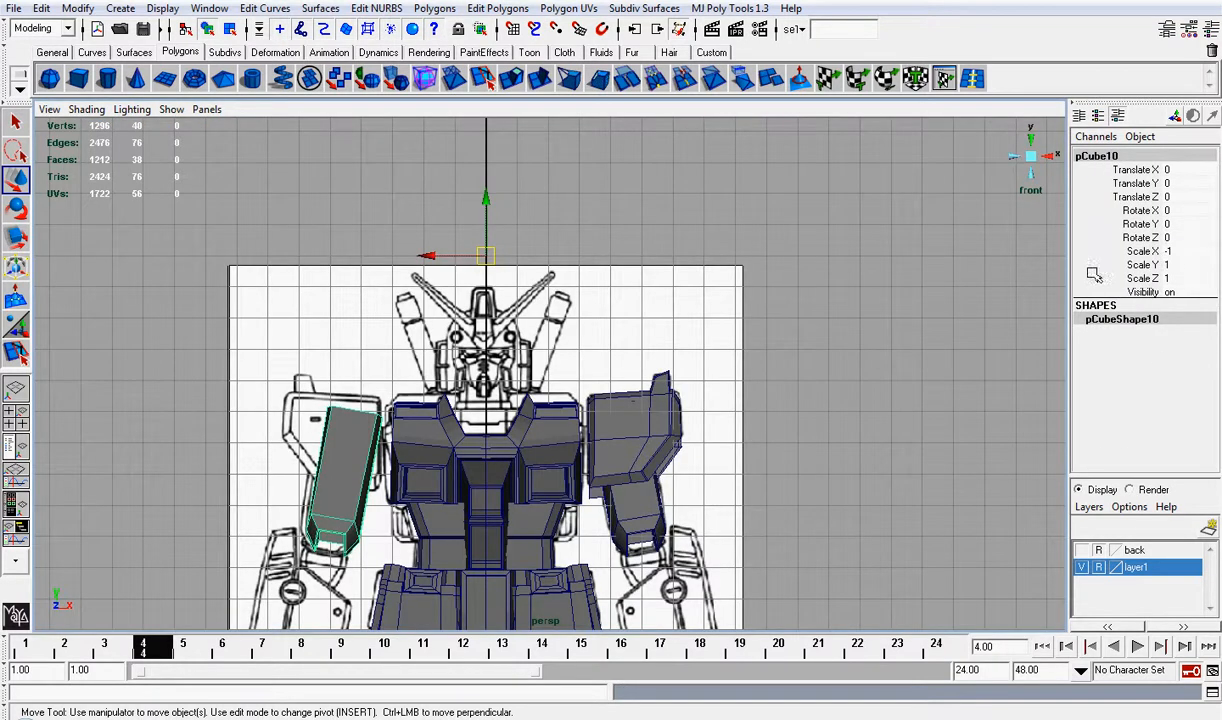
Step: Duplicate the shoulder armour and mirror the copy to the other side with Scale X -1
{"action": "left_click", "coordinate": [645, 433]}
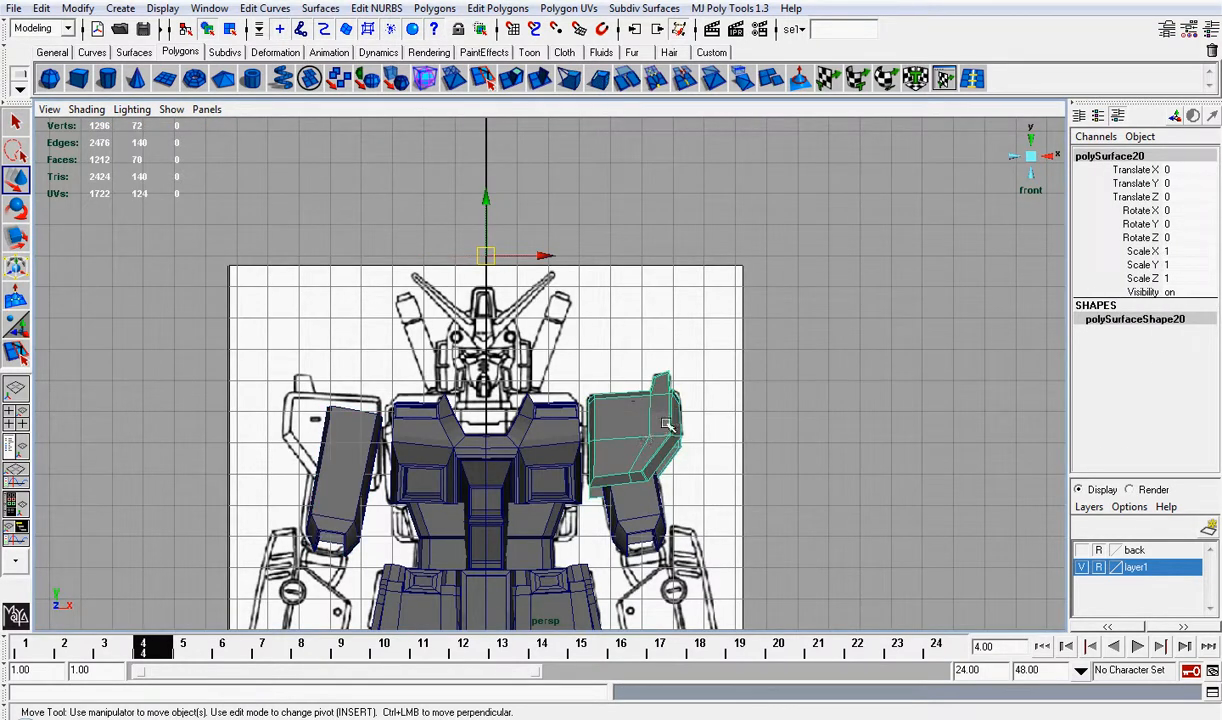
{"action": "key", "text": "ctrl+d"}
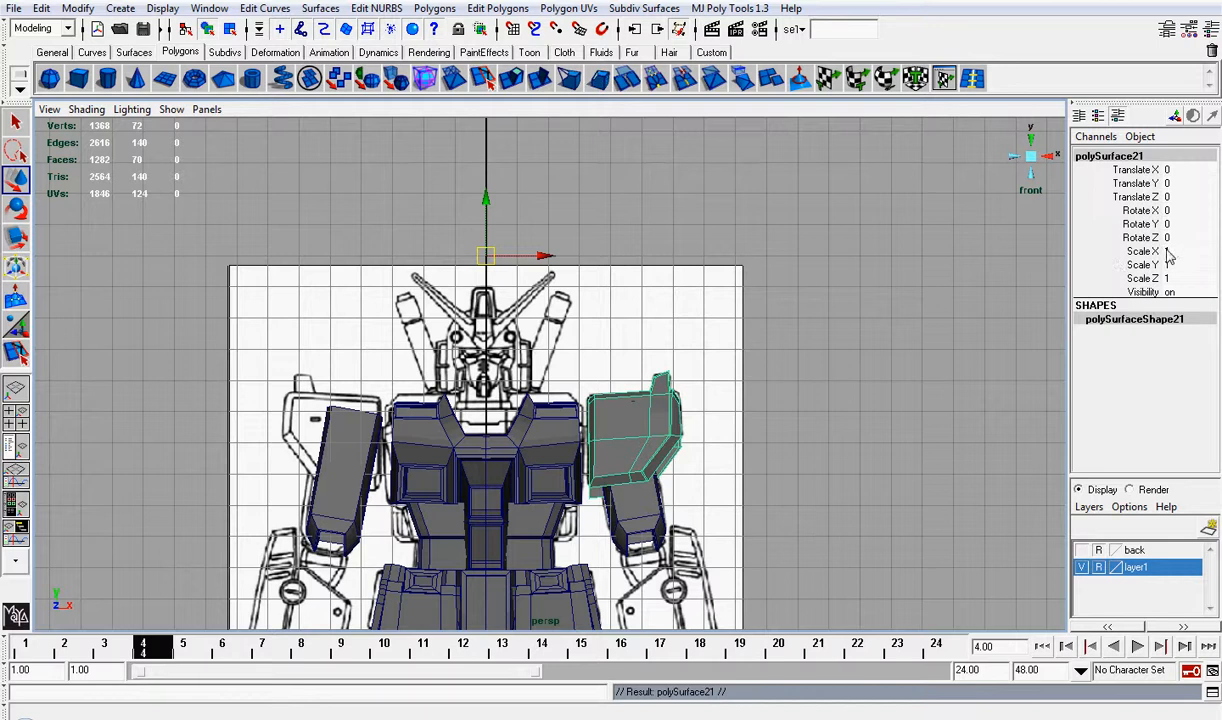
{"action": "left_click", "coordinate": [1166, 251]}
{"action": "key", "text": "Return"}
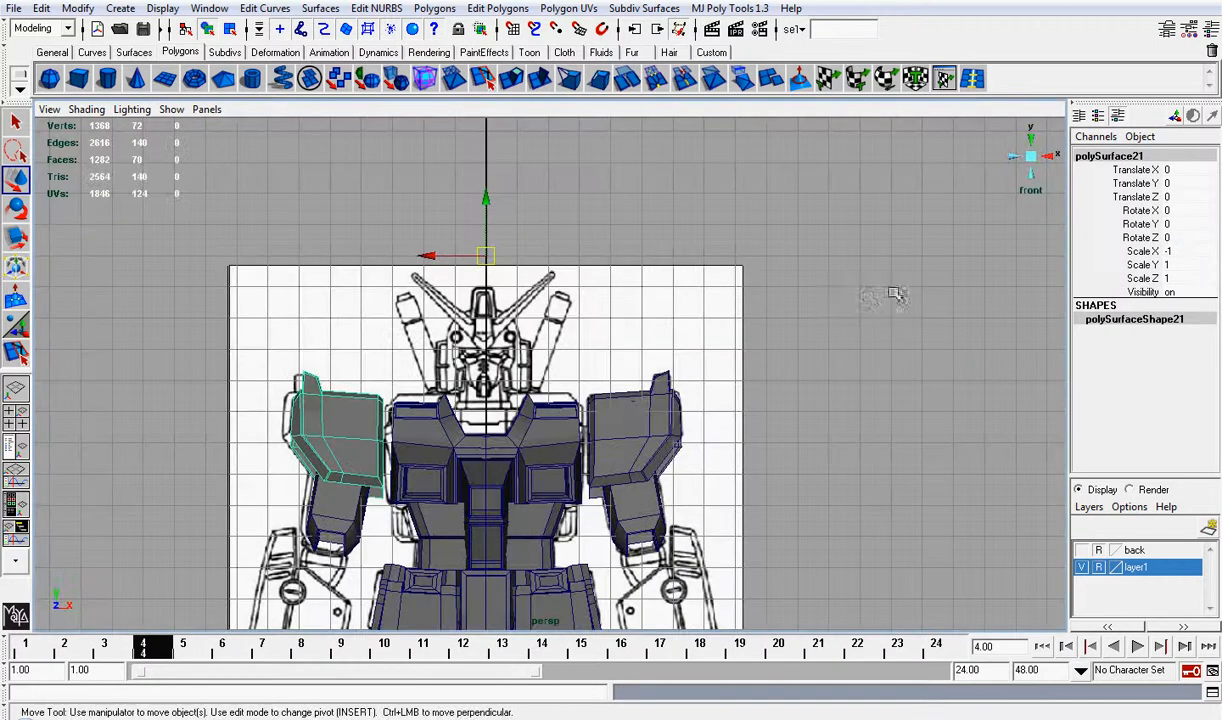
Step: Deselect everything, check the whole robot in perspective, and save the scene
{"action": "left_click", "coordinate": [869, 298]}
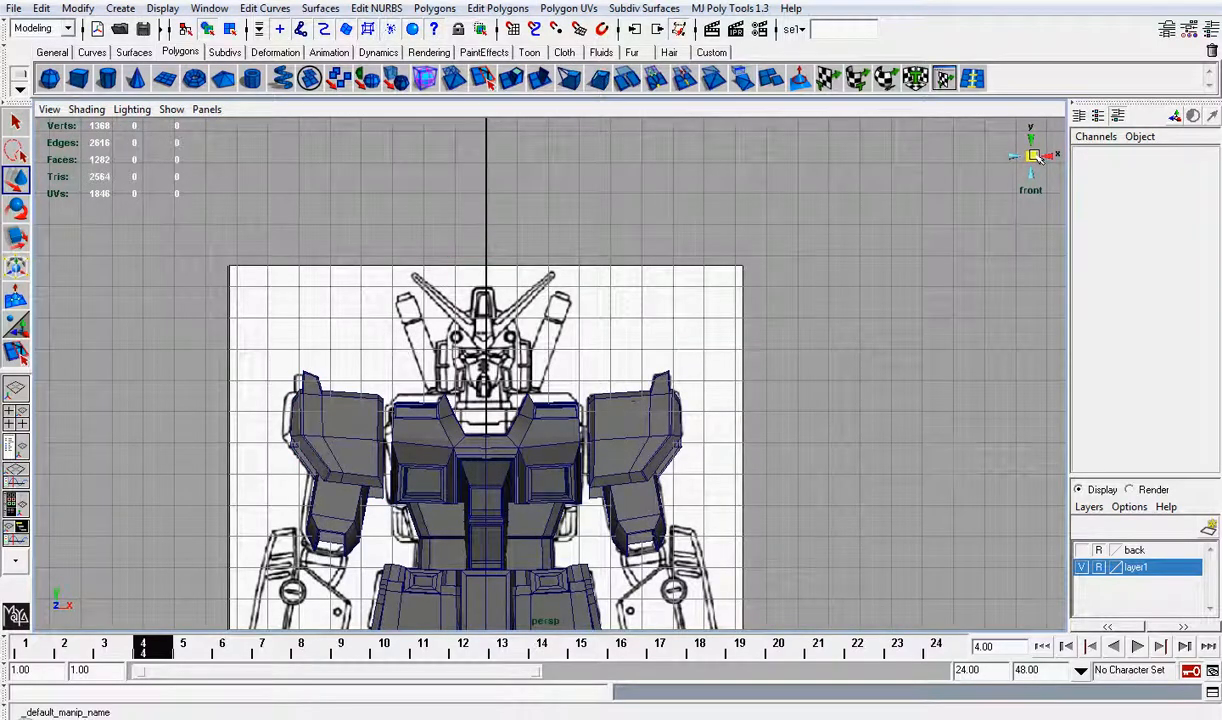
{"action": "left_click_drag", "start_coordinate": [858, 232], "coordinate": [719, 264], "text": "alt"}
{"action": "mouse_move", "coordinate": [797, 247]}
{"action": "left_mouse_down", "text": "alt"}
{"action": "mouse_move", "coordinate": [783, 254]}
{"action": "mouse_move", "coordinate": [802, 240]}
{"action": "left_mouse_up", "text": "alt"}
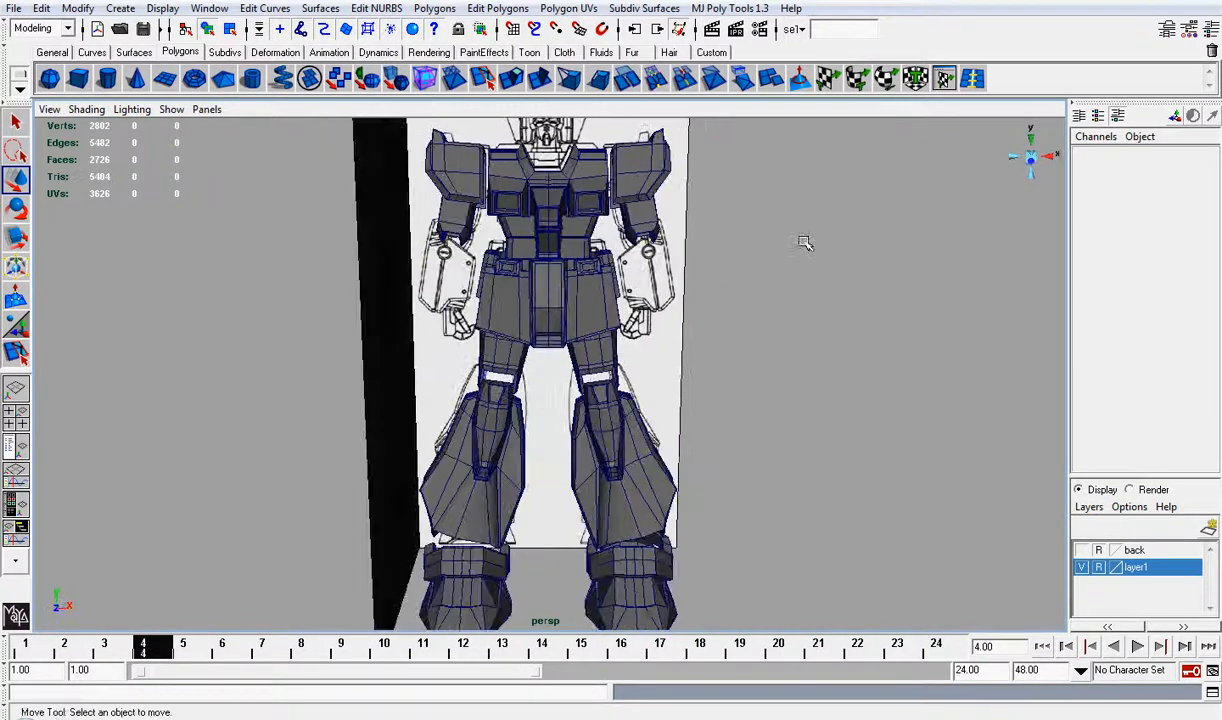
{"action": "key", "text": "ctrl+s"}
{"action": "key", "text": "q"}
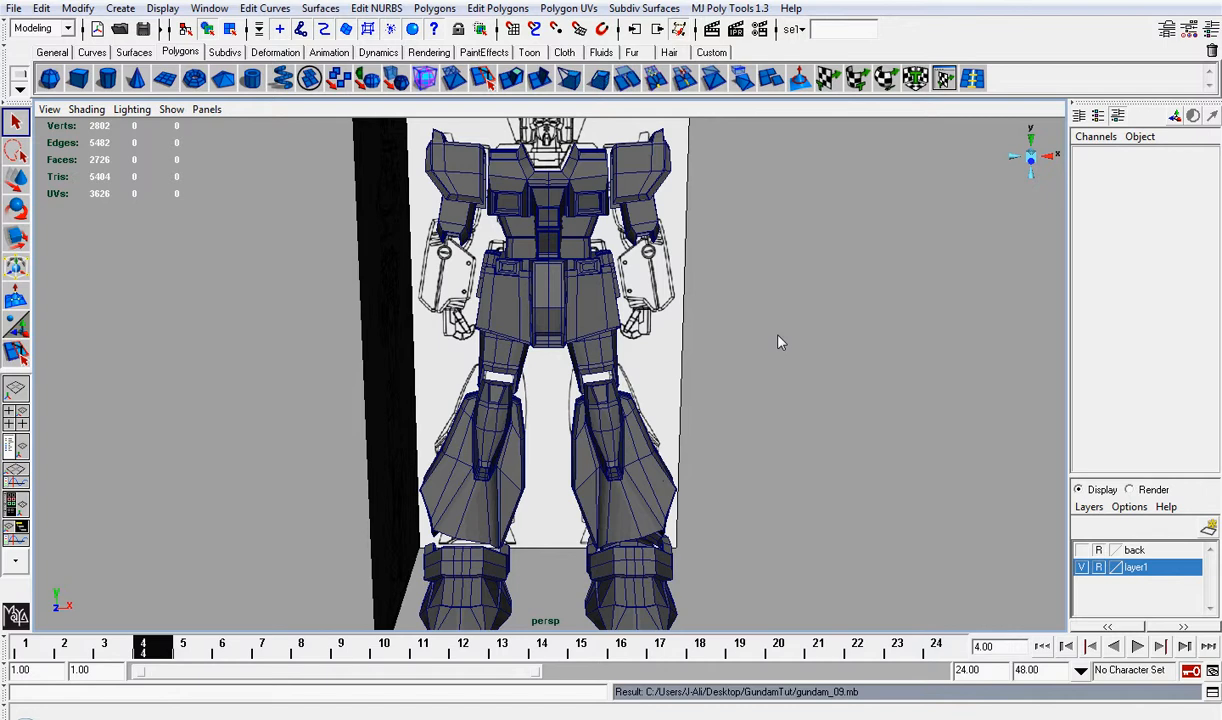